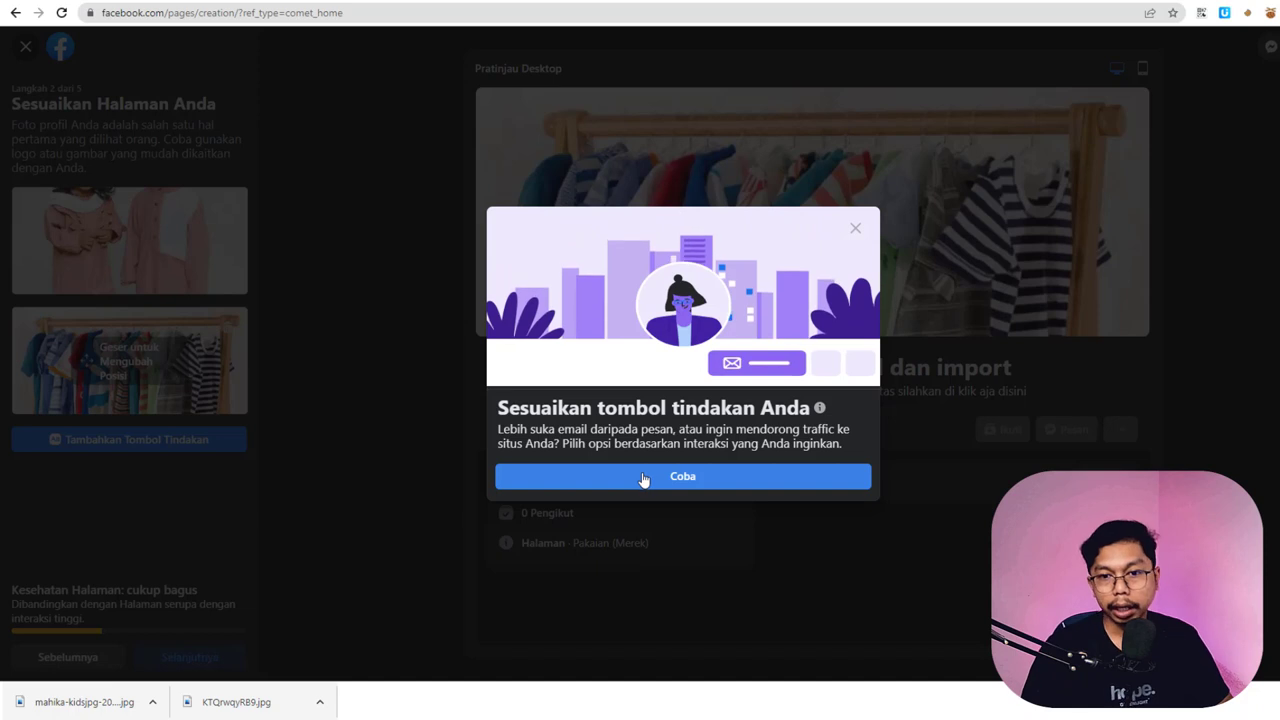
- Choose Mulai Pesanan as the page's action button and continue to its website link entry
{"action": "left_click", "coordinate": [646, 478]}
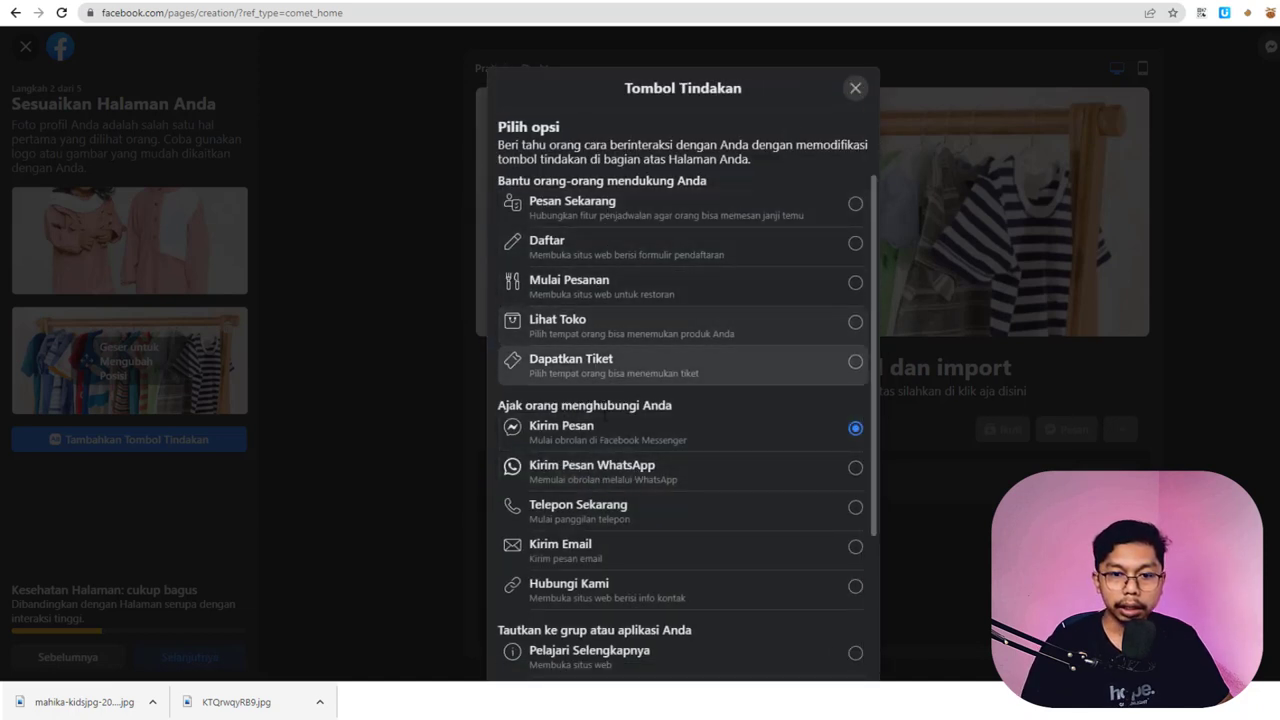
{"action": "scroll", "coordinate": [603, 423], "scroll_direction": "down", "scroll_amount": 3}
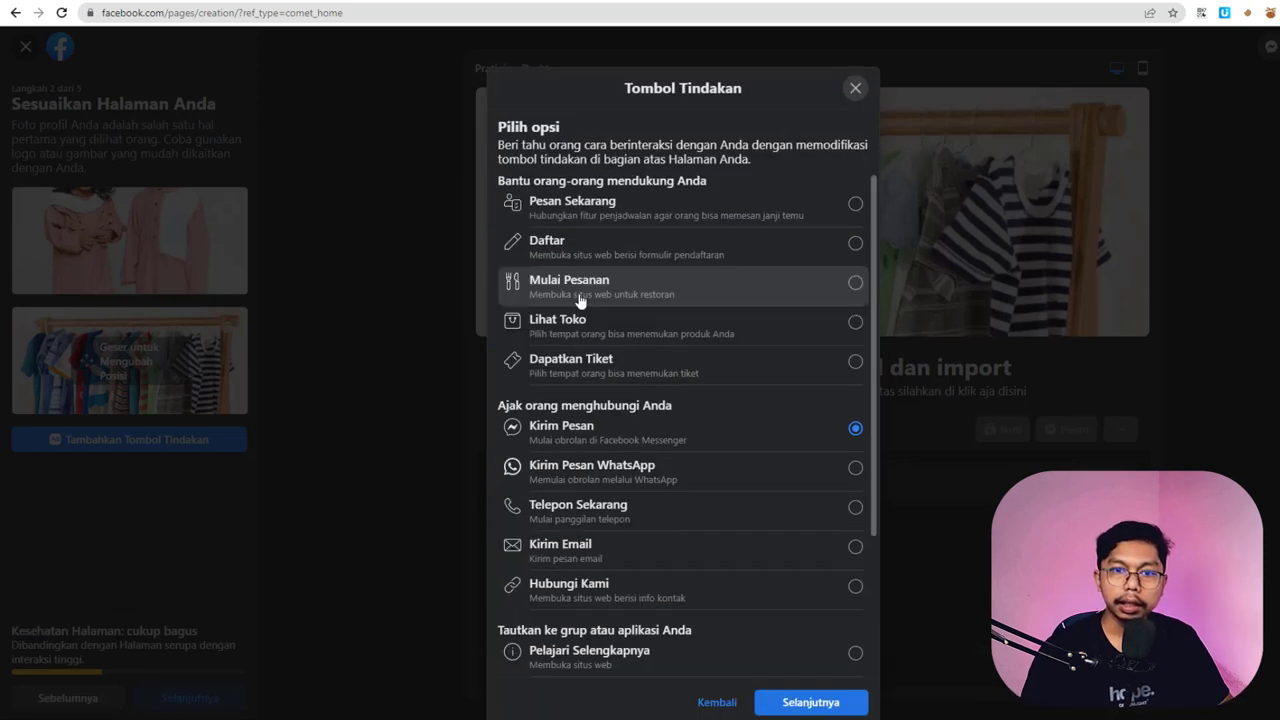
{"action": "left_click", "coordinate": [580, 300]}
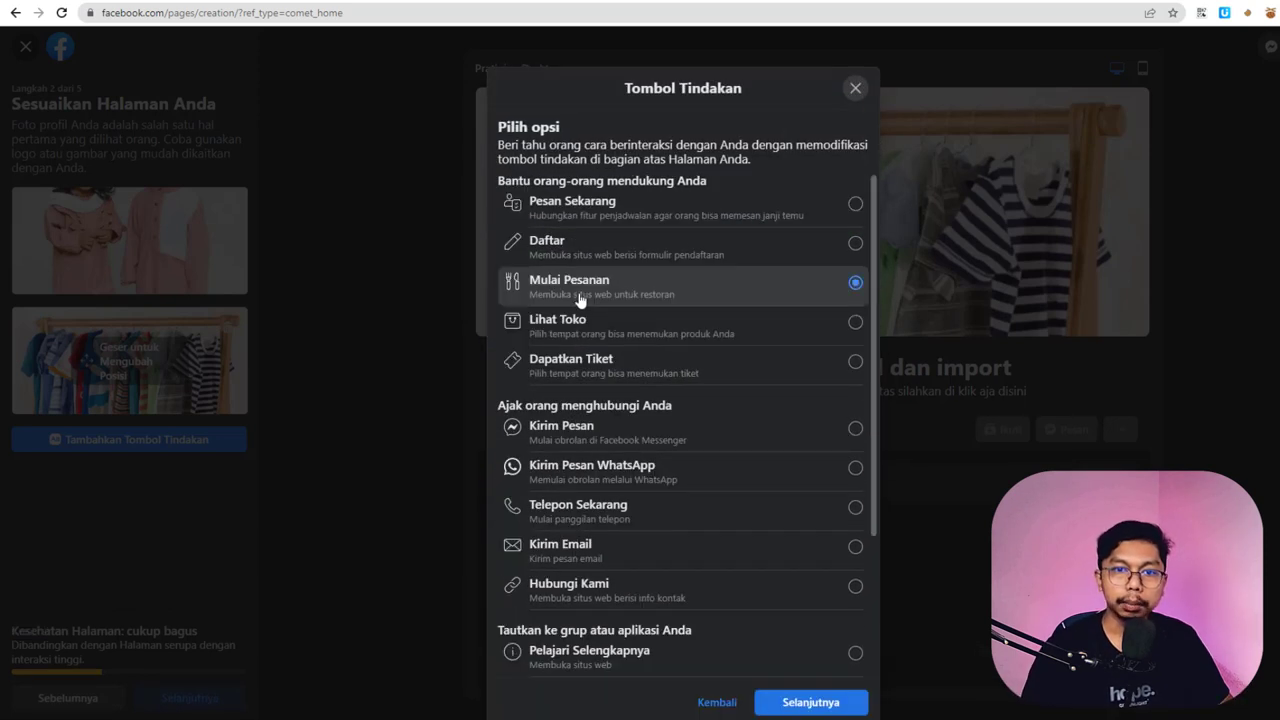
{"action": "left_click", "coordinate": [800, 704]}
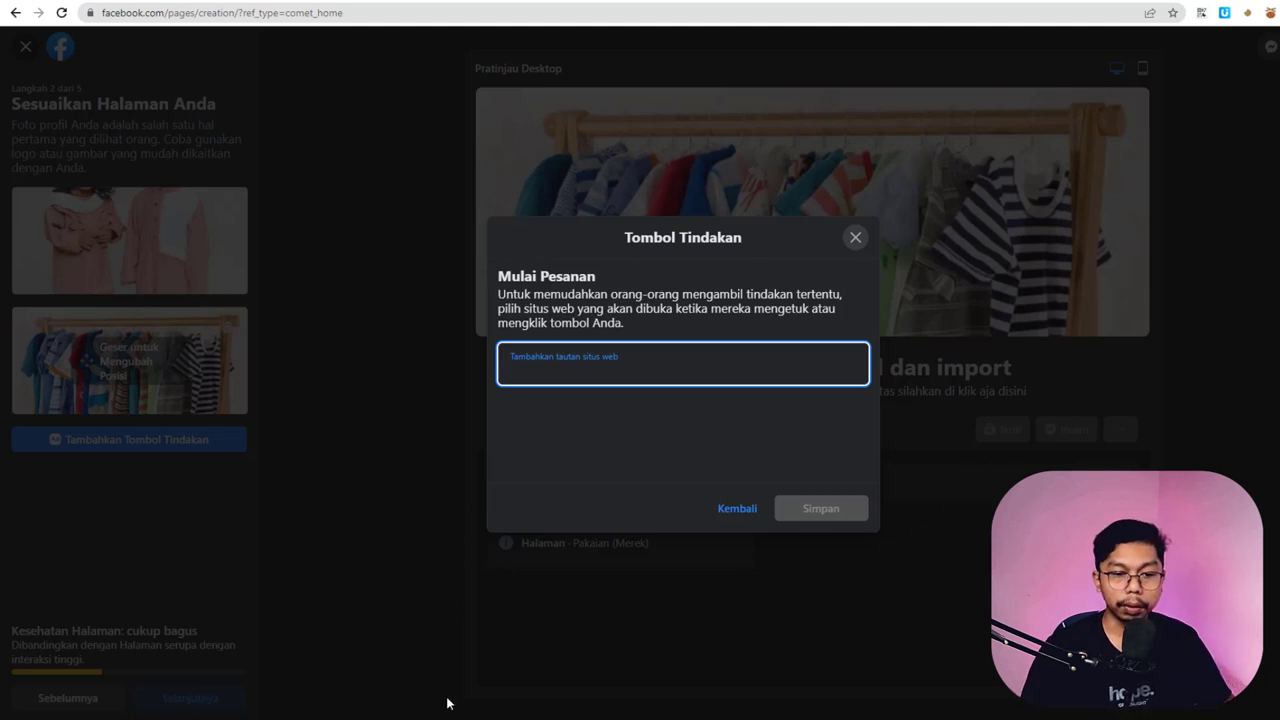
- Switch to the other browser window, open shopee.co.id and dismiss the promotional popup
{"action": "key", "text": "alt+Tab"}
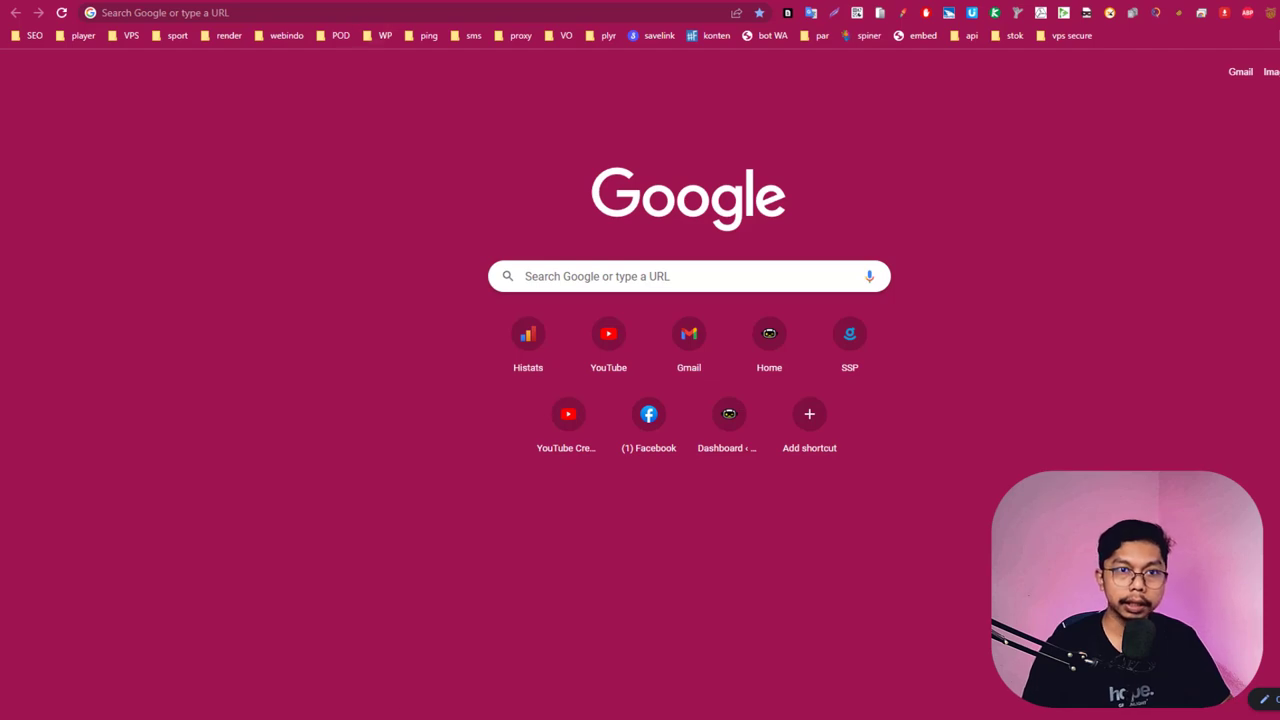
{"action": "key", "text": "ctrl+l"}
{"action": "type", "text": "shop"}
{"action": "key", "text": "Return"}
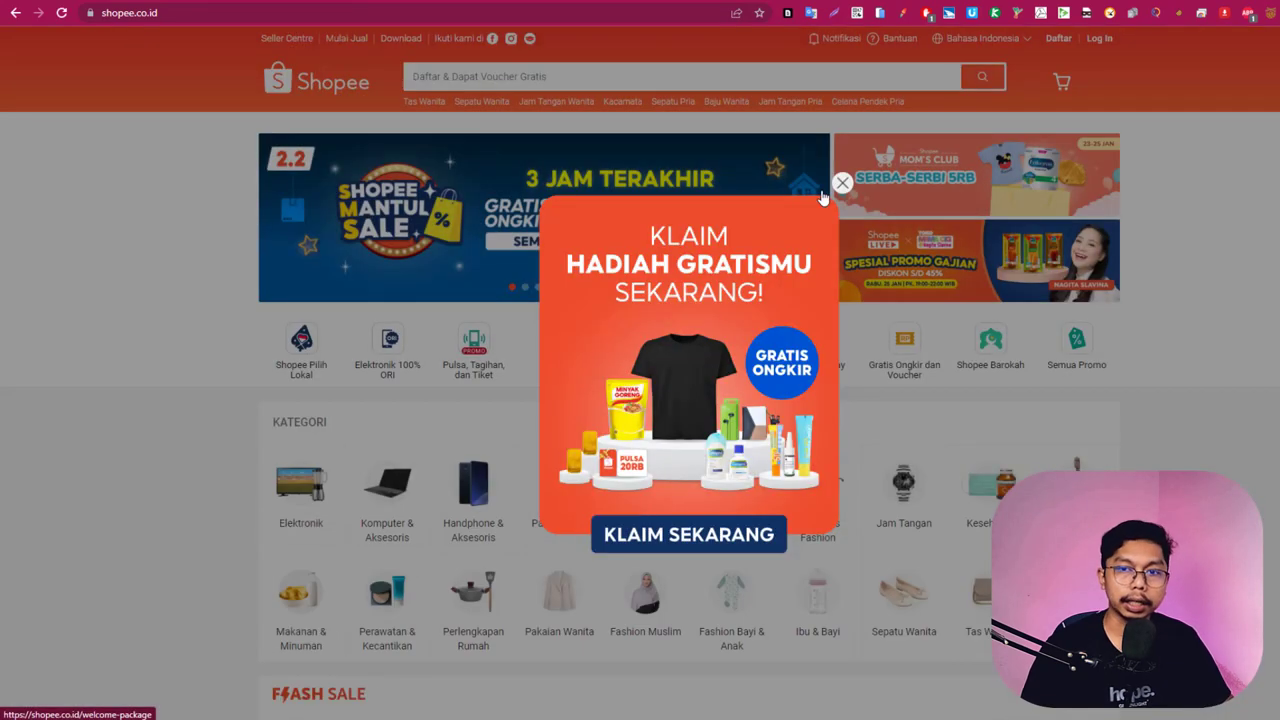
{"action": "left_click", "coordinate": [842, 187]}
- Search Shopee for "baju anak"
{"action": "left_click", "coordinate": [486, 77]}
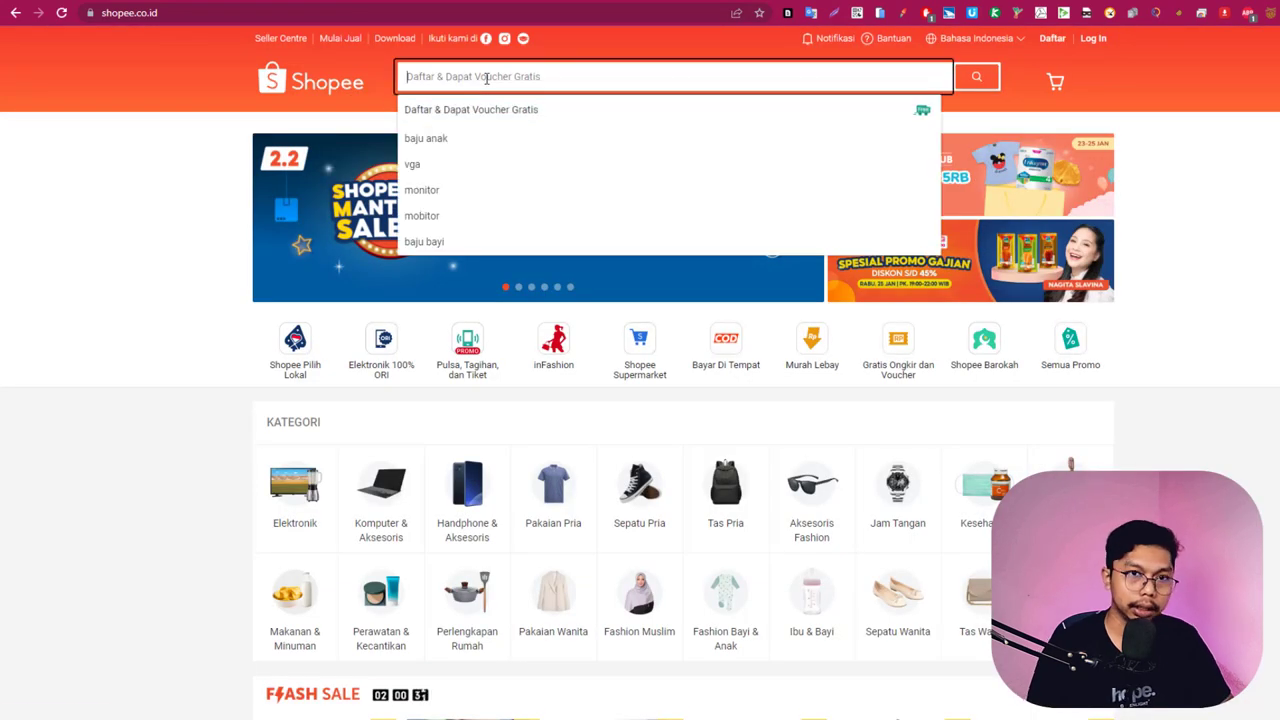
{"action": "type", "text": "baju"}
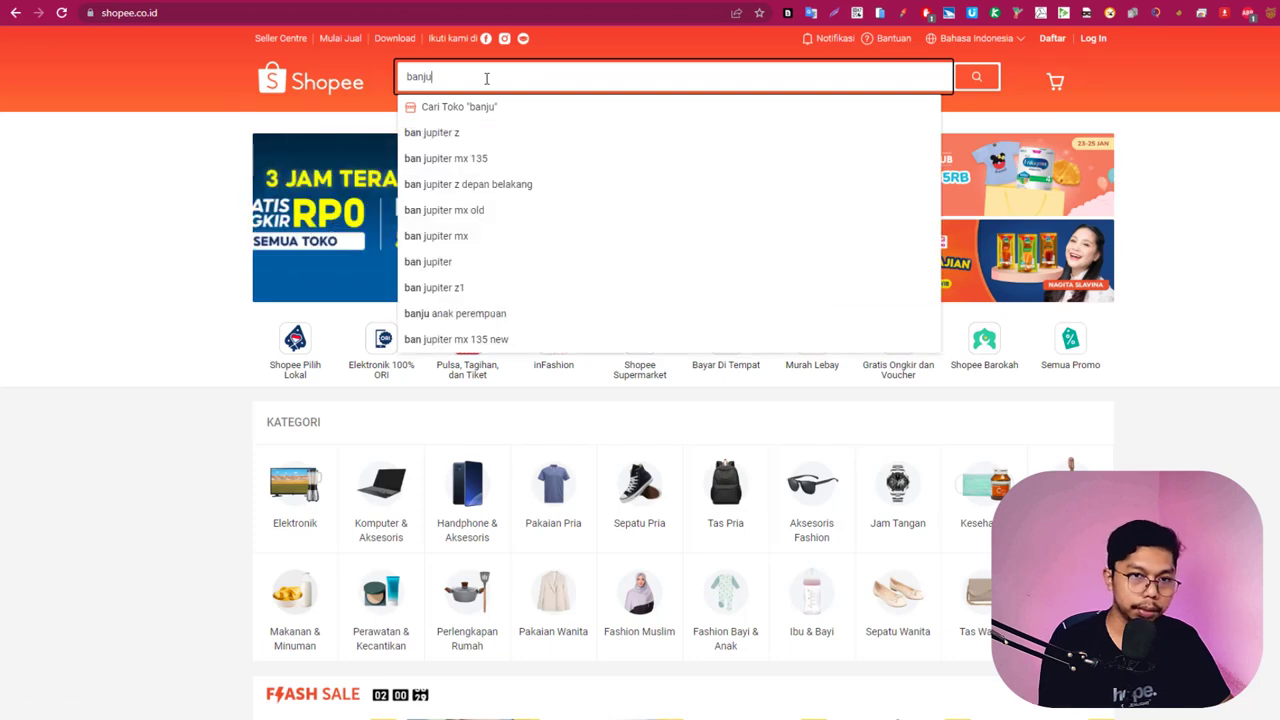
{"action": "key", "text": "BackSpace"}
{"action": "key", "text": "BackSpace"}
{"action": "type", "text": "ju anak"}
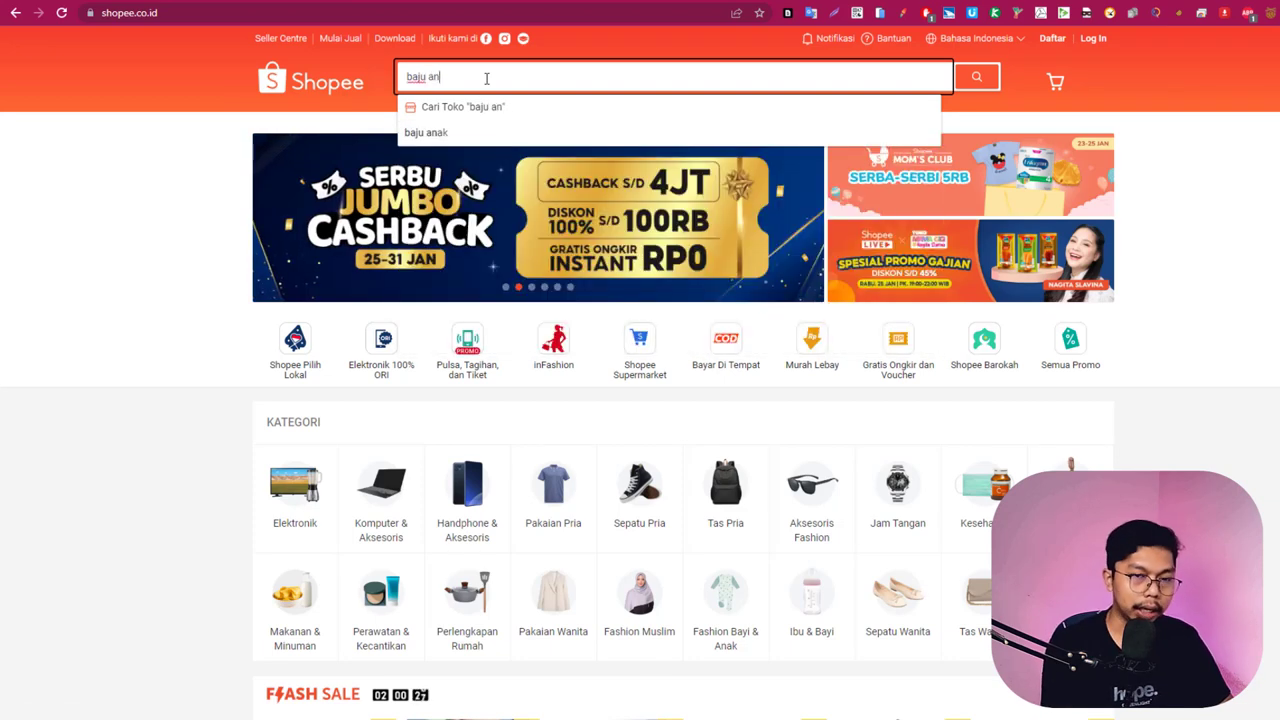
{"action": "key", "text": "Return"}
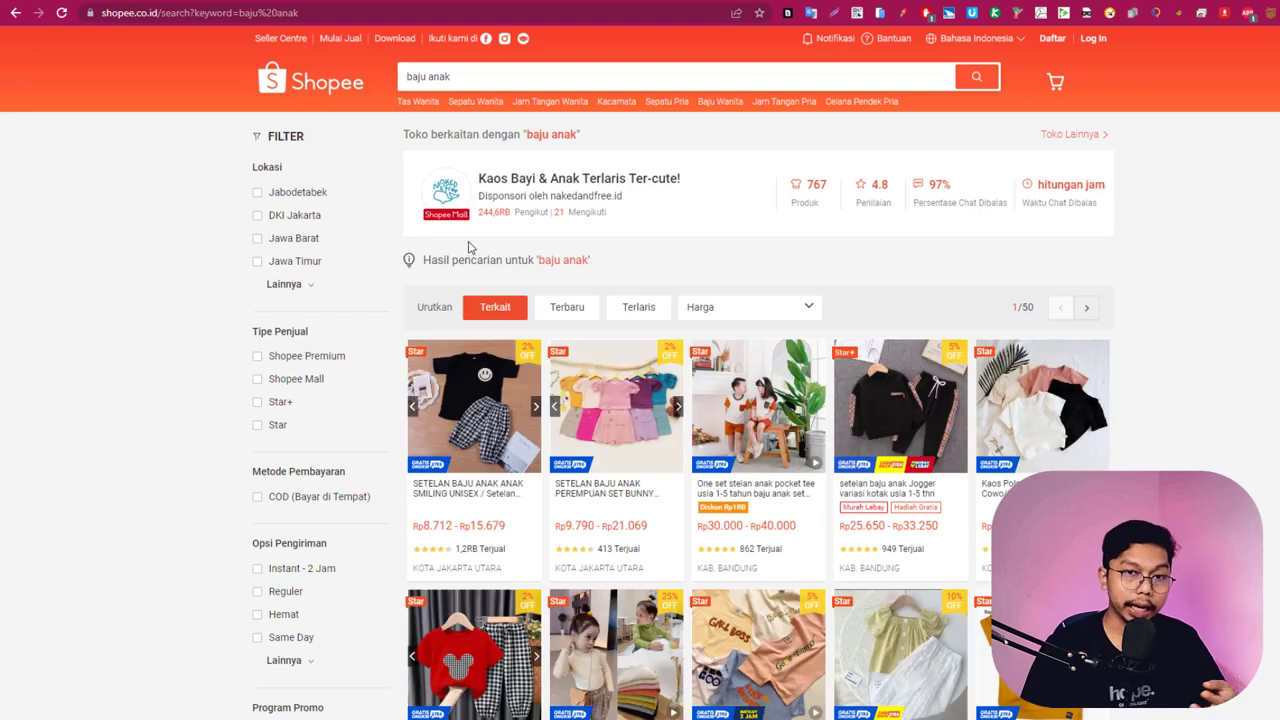
- Open the sponsored nakedandfree.id shop from the search results and look through its vouchers and products
{"action": "left_click", "coordinate": [518, 187]}
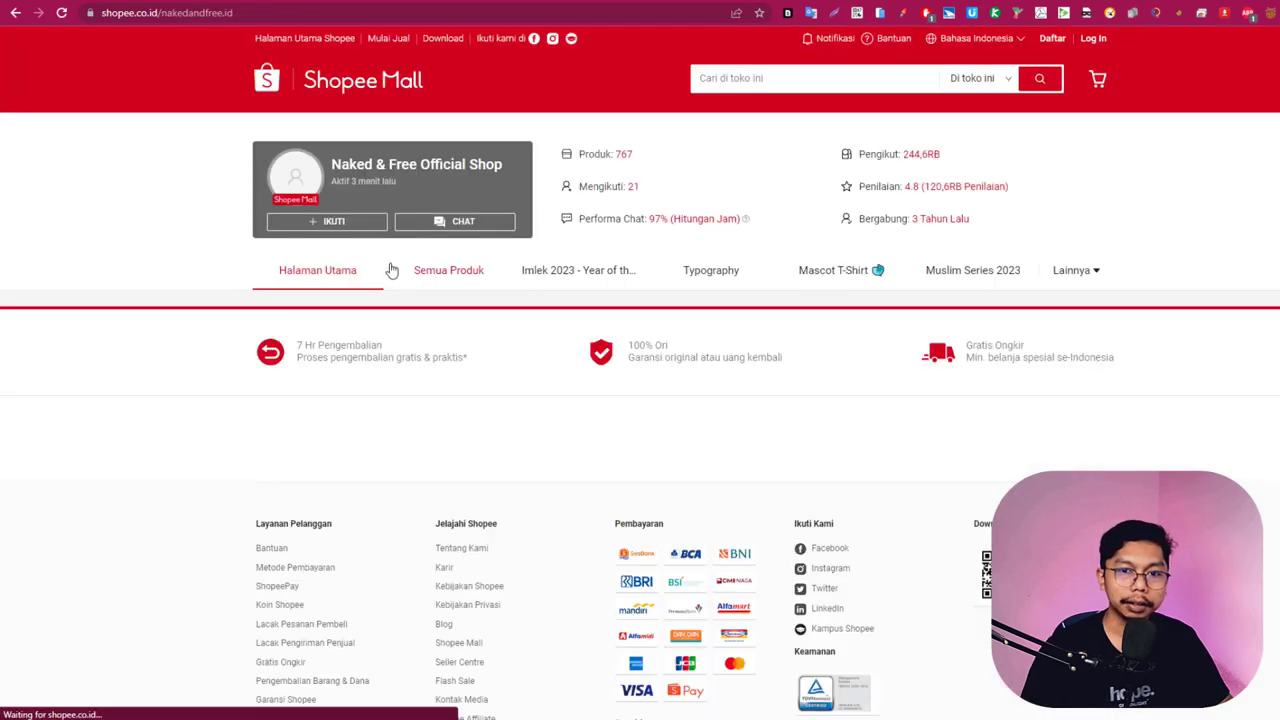
{"action": "scroll", "coordinate": [406, 309], "scroll_direction": "down", "scroll_amount": 1}
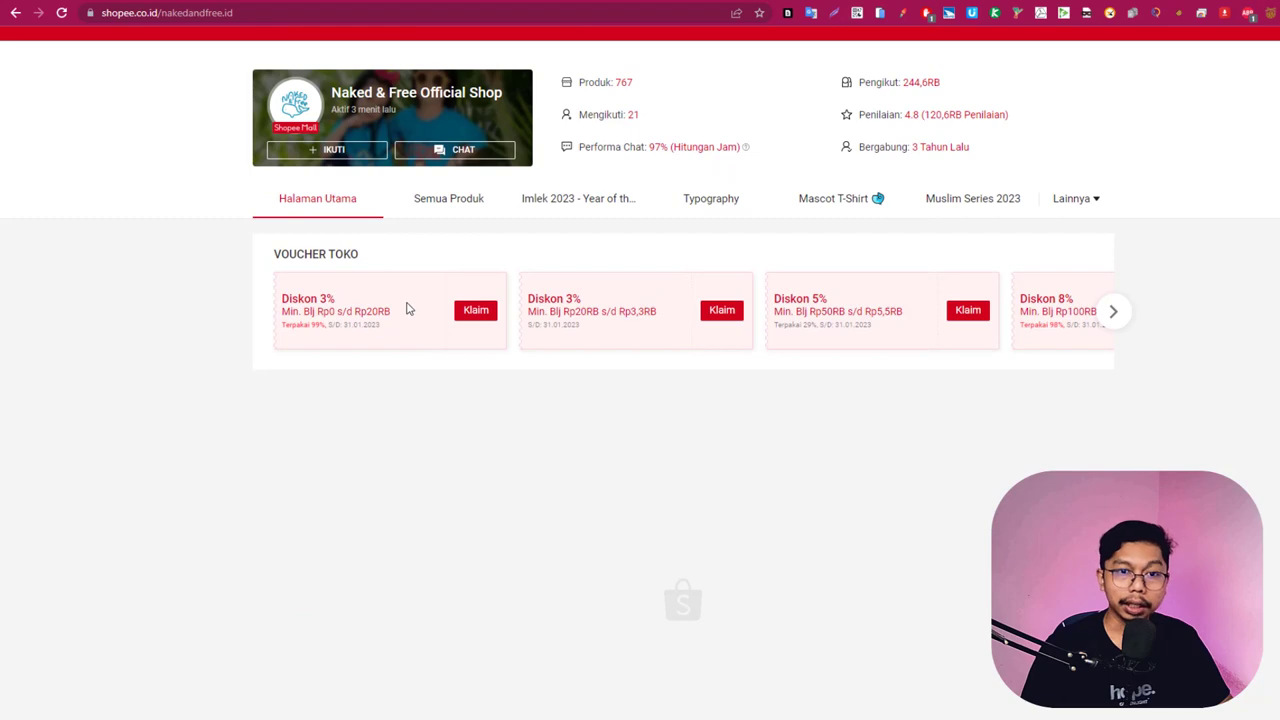
{"action": "scroll", "coordinate": [406, 309], "scroll_direction": "down", "scroll_amount": 4}
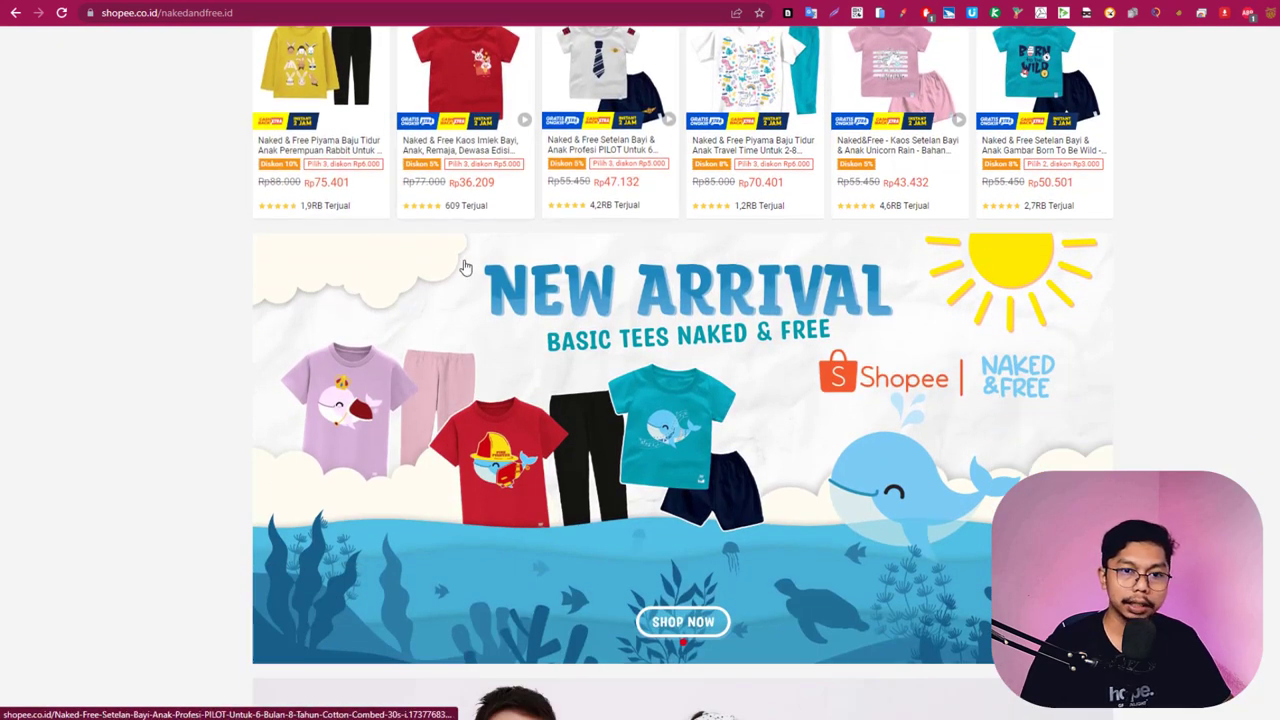
{"action": "scroll", "coordinate": [465, 267], "scroll_direction": "up", "scroll_amount": 2}
{"action": "scroll", "coordinate": [523, 283], "scroll_direction": "up", "scroll_amount": 3}
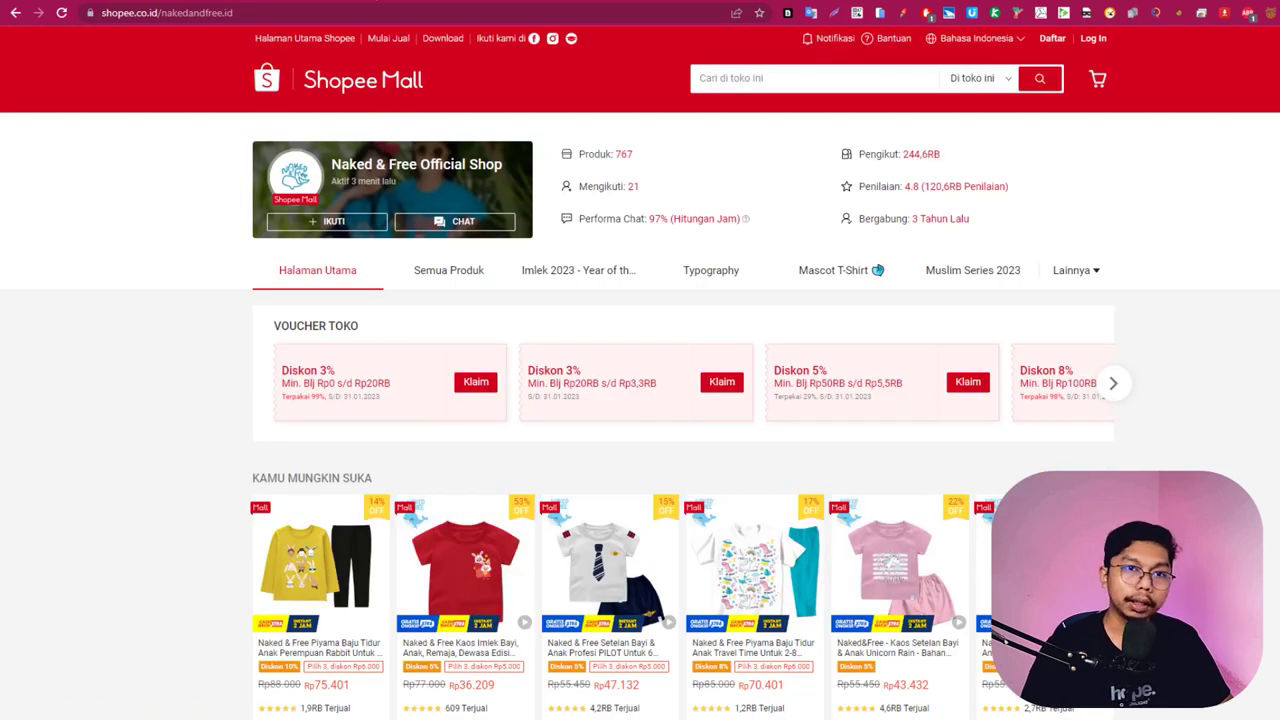
- Open the Shopee Affiliate Program site, affiliate.shopee.co.id, in a new tab
{"action": "key", "text": "ctrl+t"}
{"action": "type", "text": "shopee"}
{"action": "key", "text": "Down"}
{"action": "key", "text": "Down"}
{"action": "key", "text": "Down"}
{"action": "key", "text": "Down"}
{"action": "key", "text": "Down"}
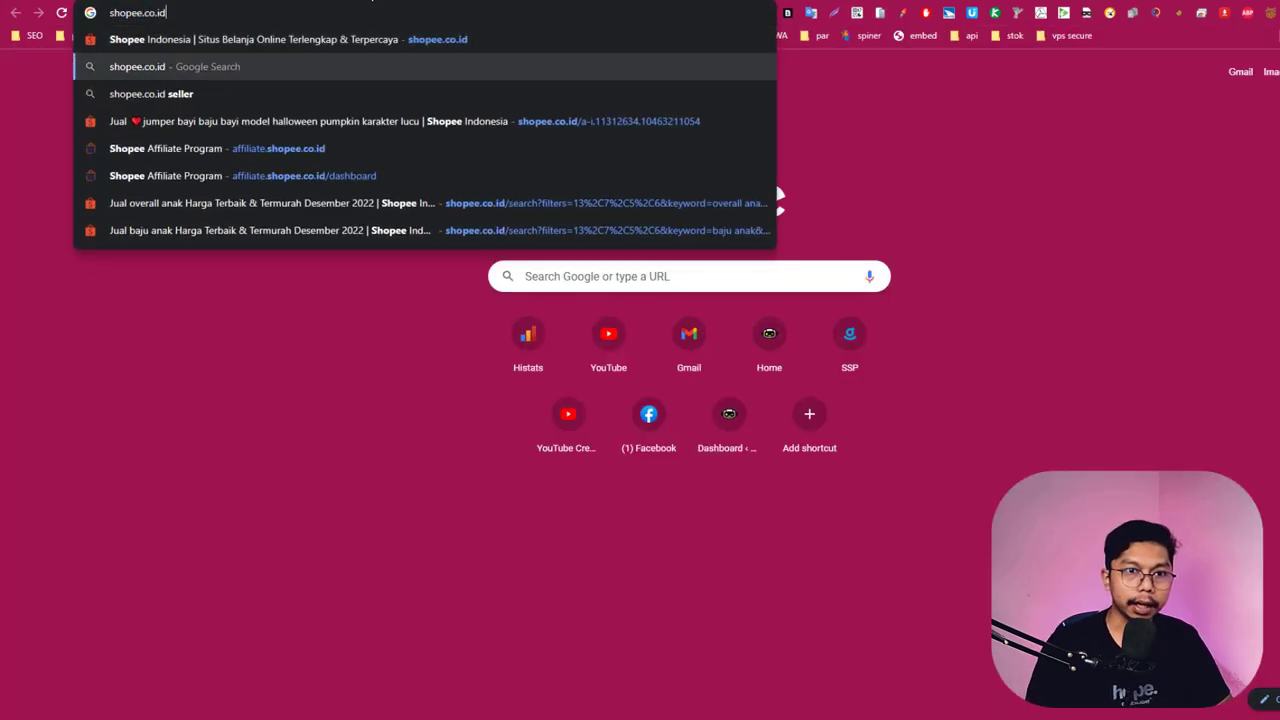
{"action": "key", "text": "Up"}
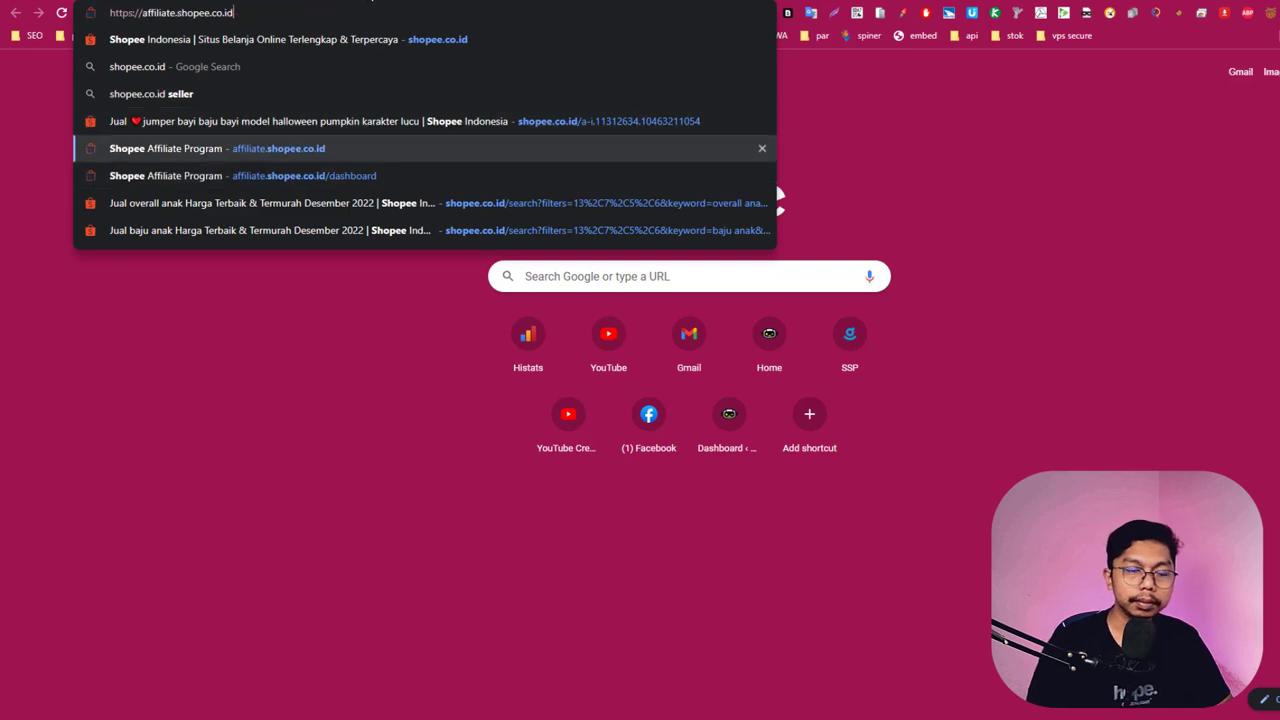
{"action": "key", "text": "Return"}
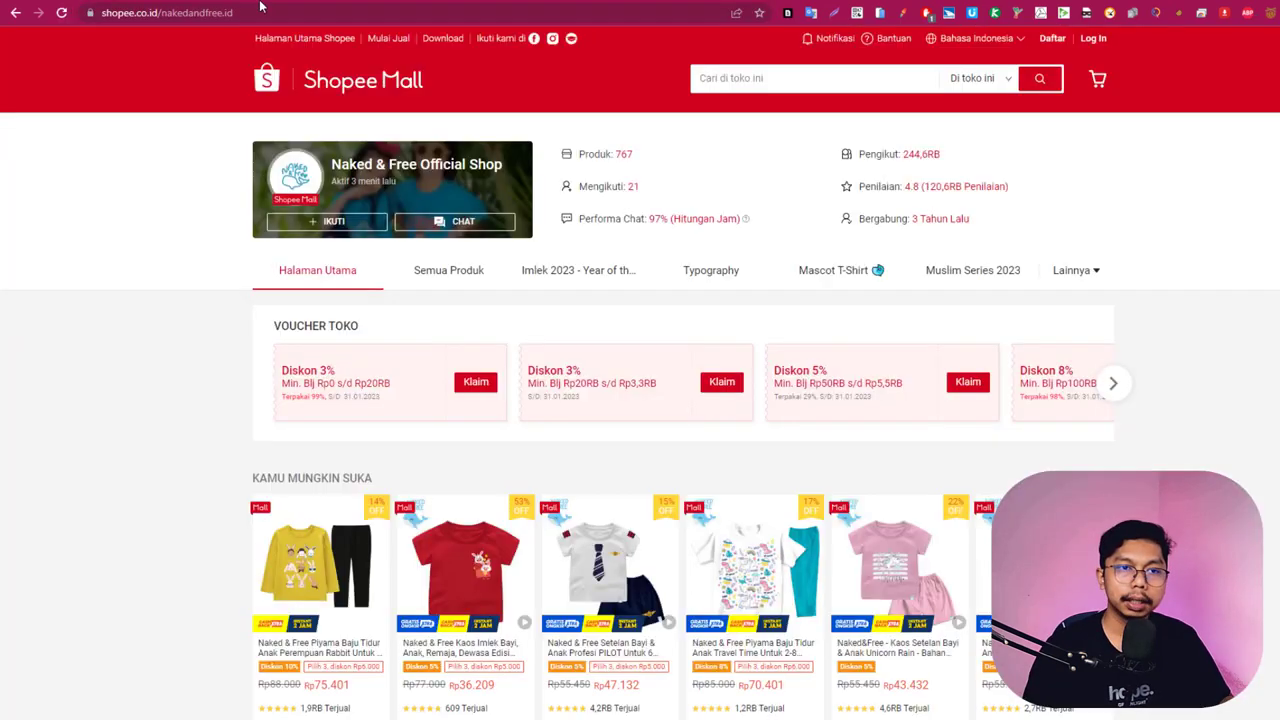
- Copy the Naked & Free shop's URL into the affiliate site's Link Khusus (Custom Link) form
{"action": "left_click", "coordinate": [265, 12]}
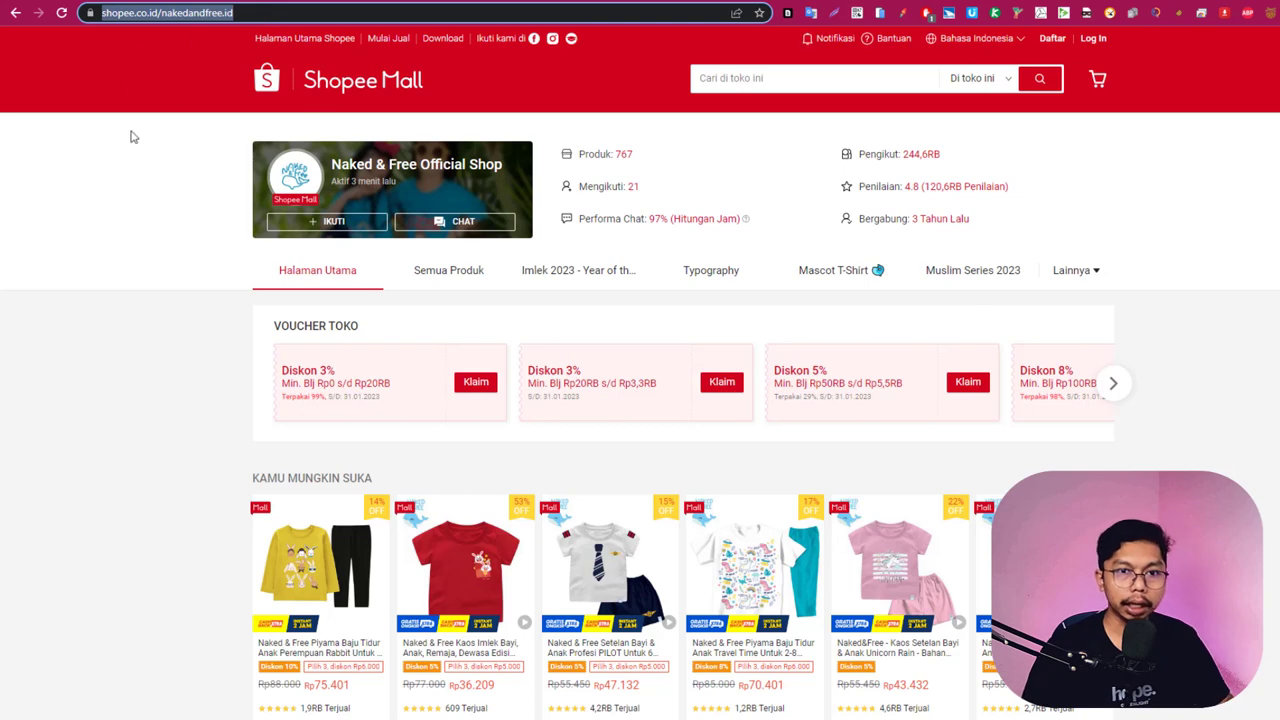
{"action": "key", "text": "ctrl+c"}
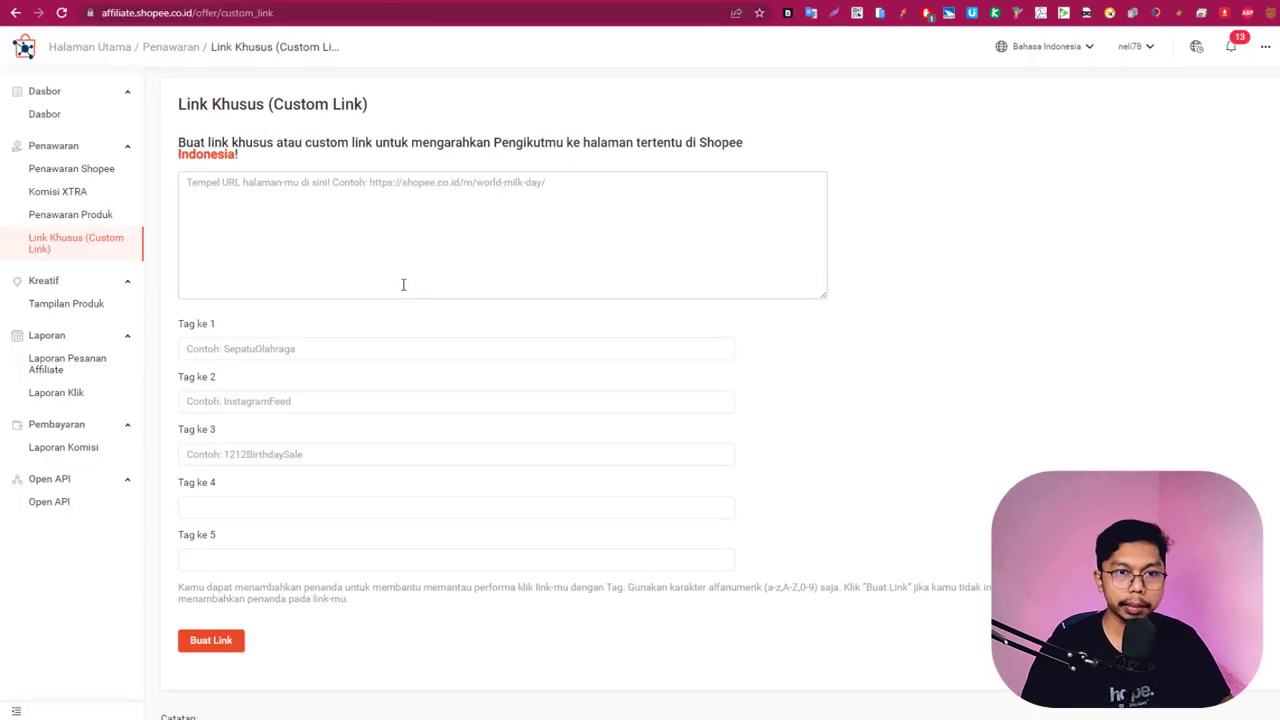
{"action": "left_click", "coordinate": [372, 200]}
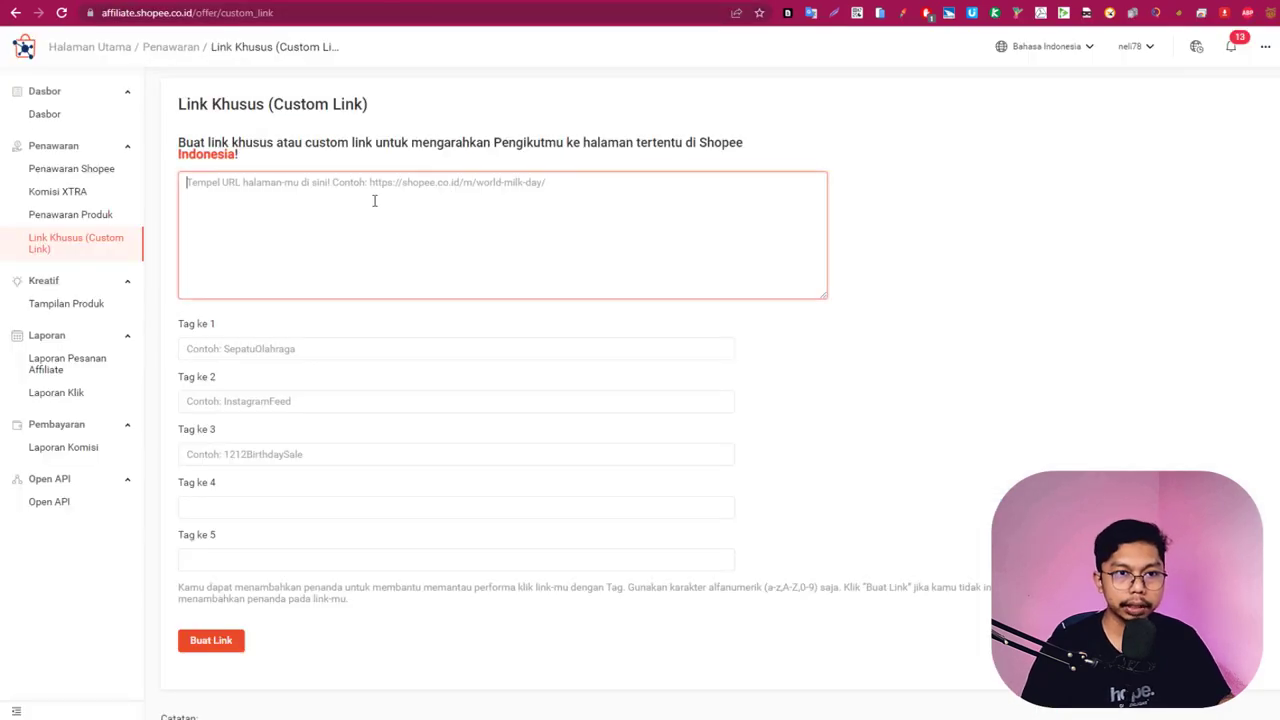
{"action": "key", "text": "ctrl+v"}
- Set Tag ke 1 to bajuanak and Tag ke 2 to home, and generate the custom link
{"action": "left_click", "coordinate": [214, 349]}
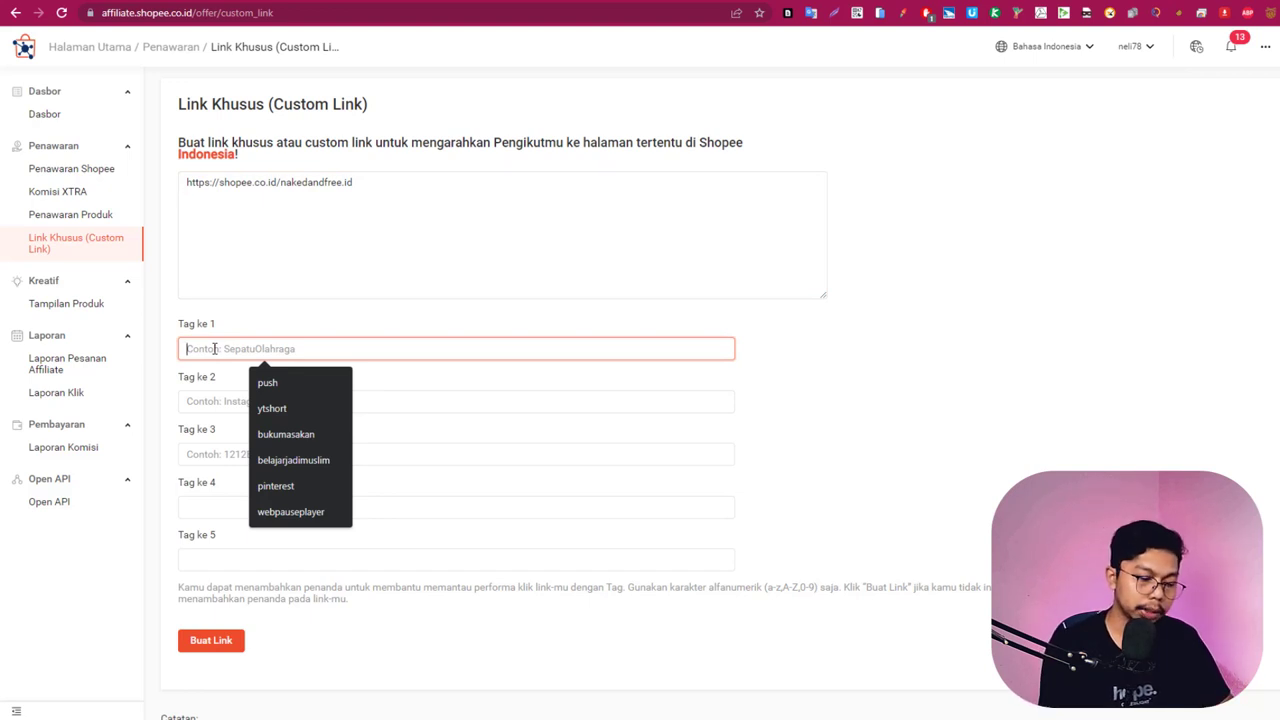
{"action": "type", "text": "bajuanak"}
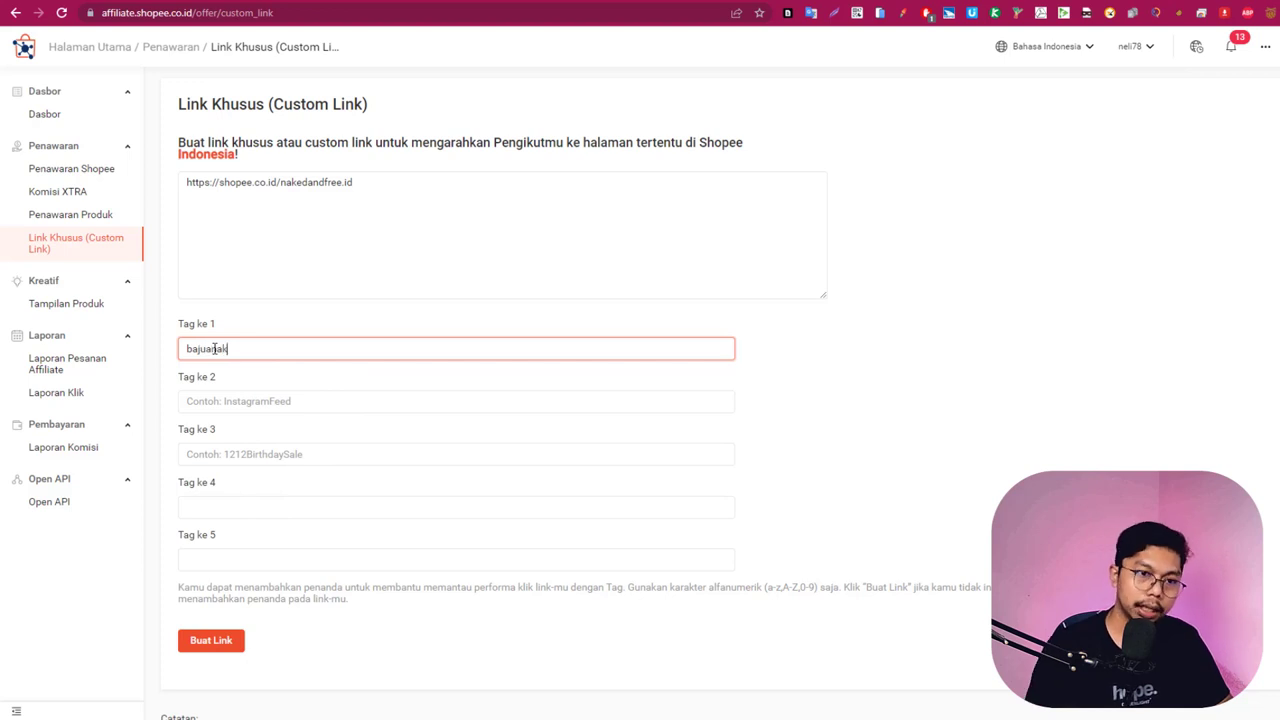
{"action": "left_click", "coordinate": [229, 401]}
{"action": "type", "text": "home"}
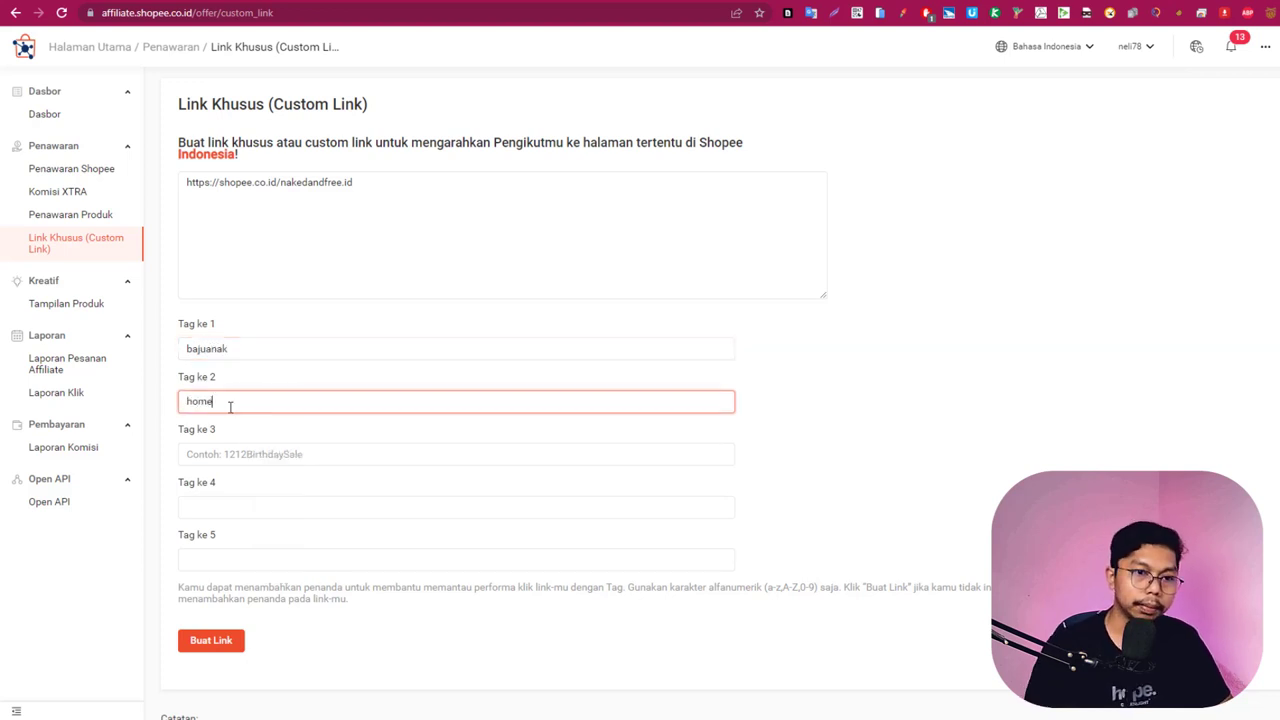
{"action": "left_click", "coordinate": [222, 648]}
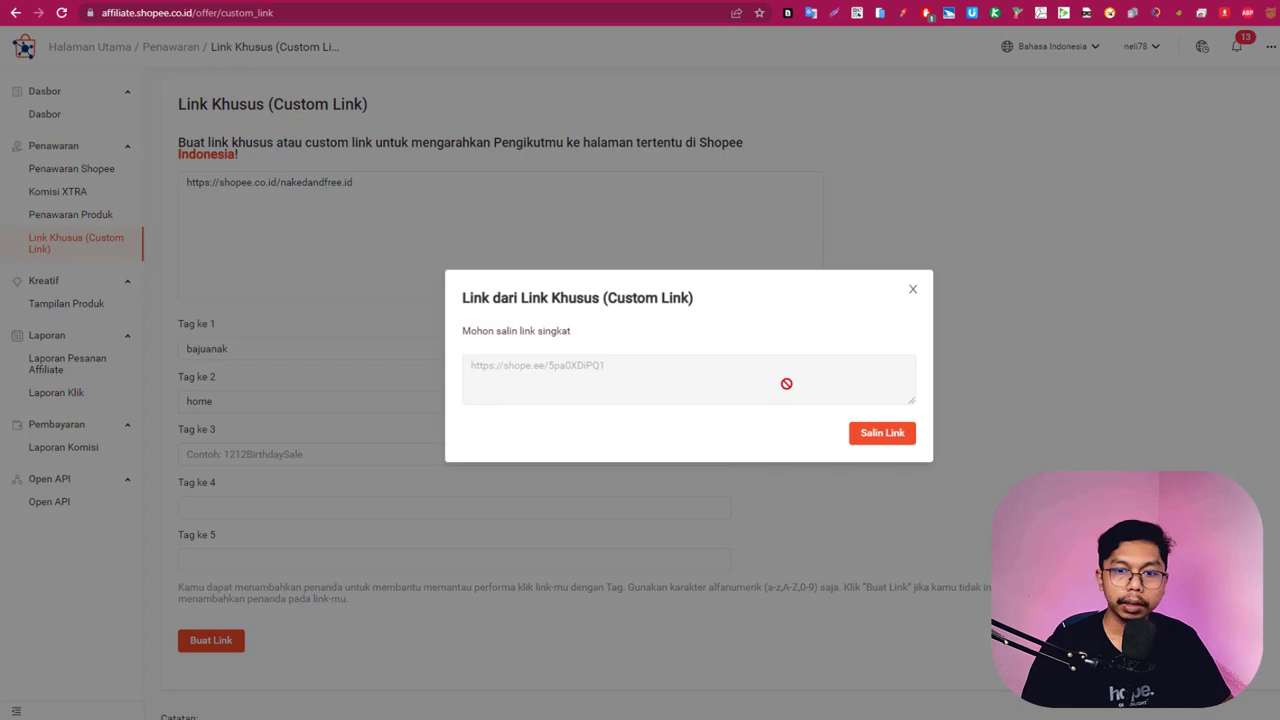
- Copy the generated short link into the Facebook page's Mulai Pesanan website field and save the action button
{"action": "left_click", "coordinate": [882, 434]}
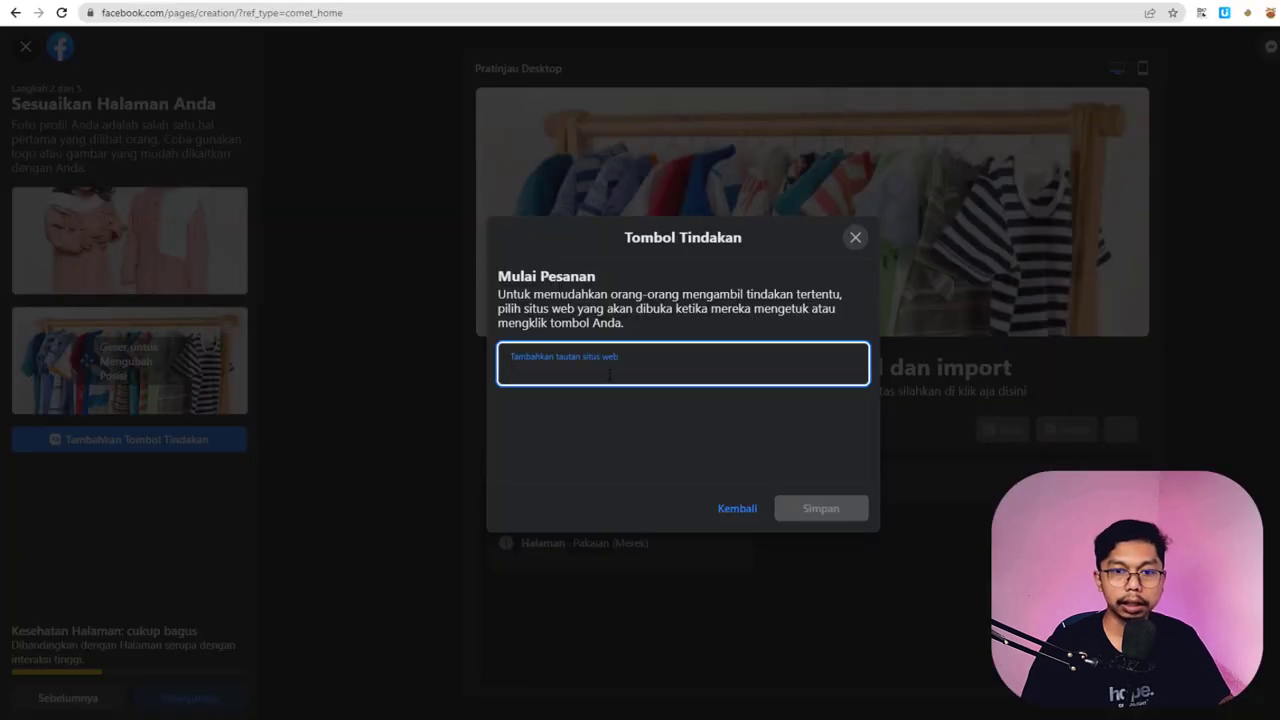
{"action": "key", "text": "ctrl+v"}
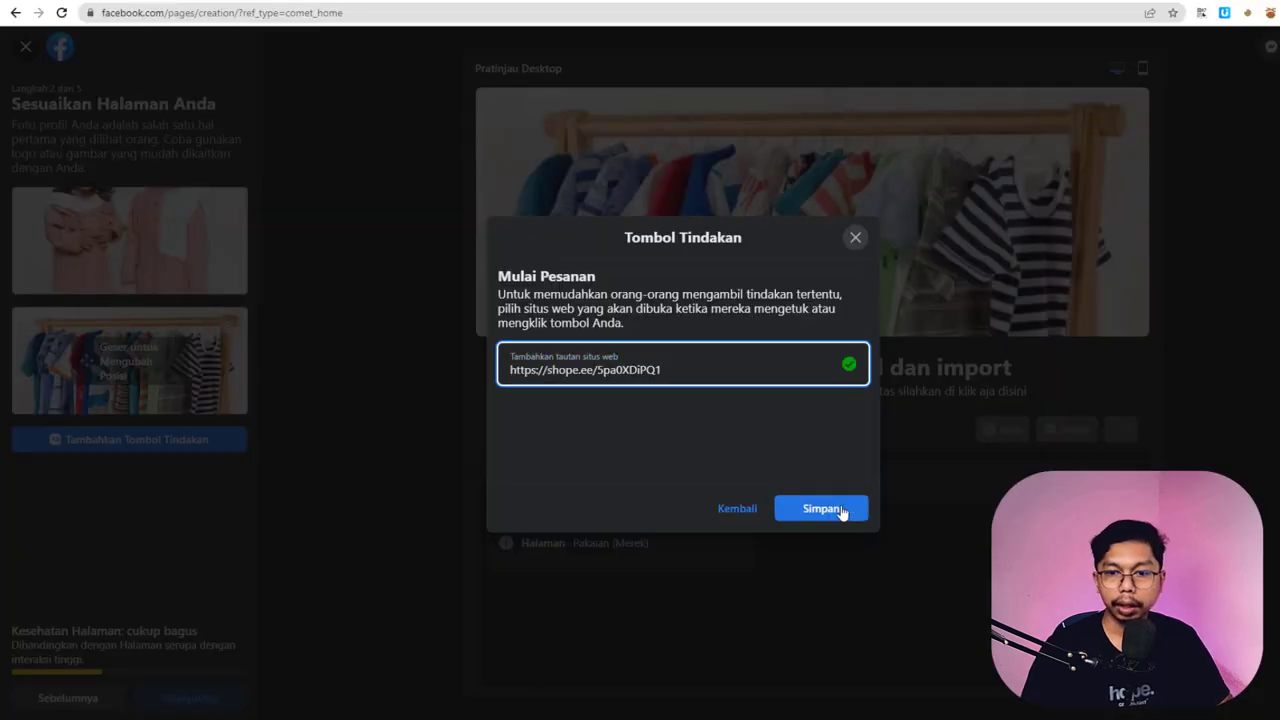
{"action": "left_click", "coordinate": [842, 512]}
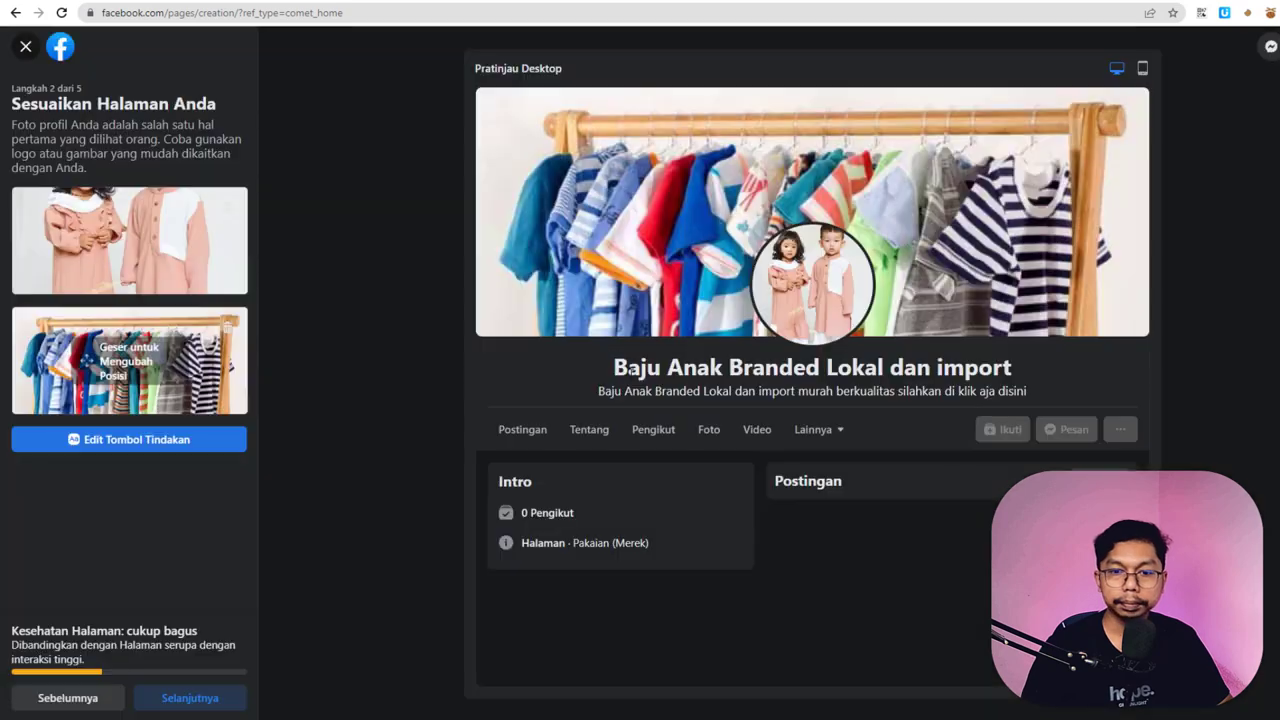
- Finish creating the page, skipping the WhatsApp connection and friend invitations and keeping the default notification settings
{"action": "left_click", "coordinate": [194, 697]}
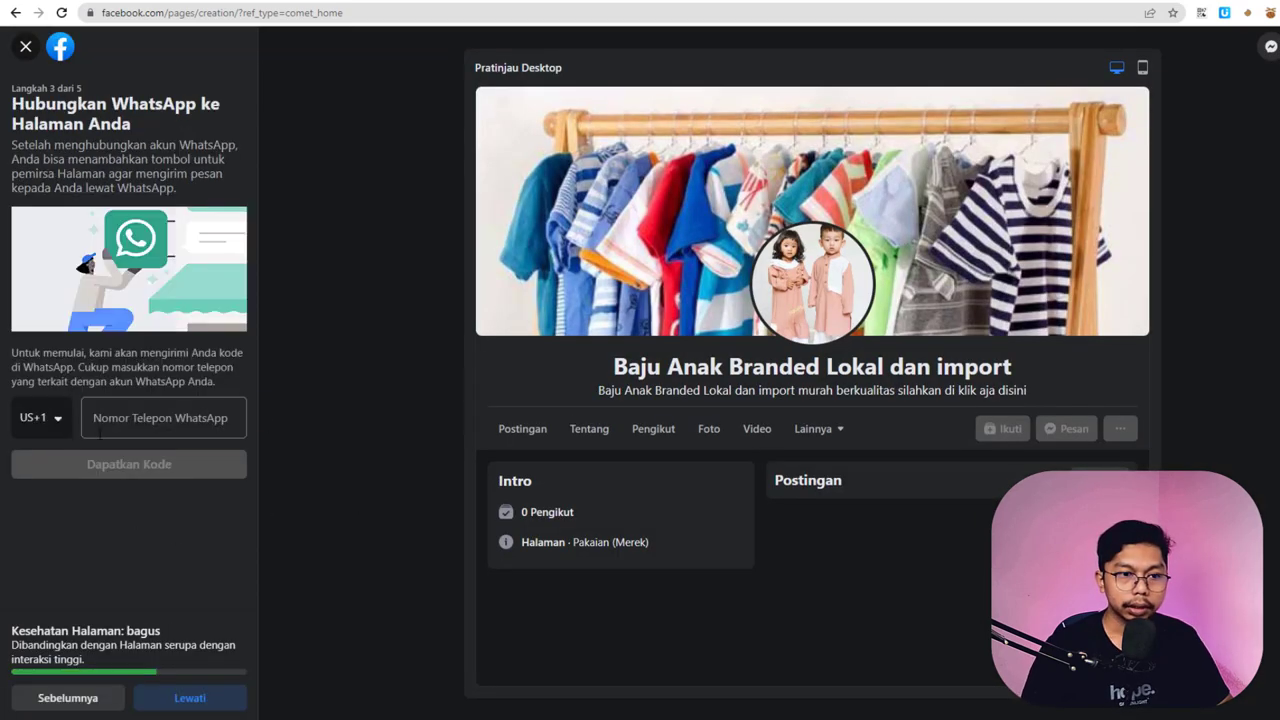
{"action": "left_click", "coordinate": [190, 700]}
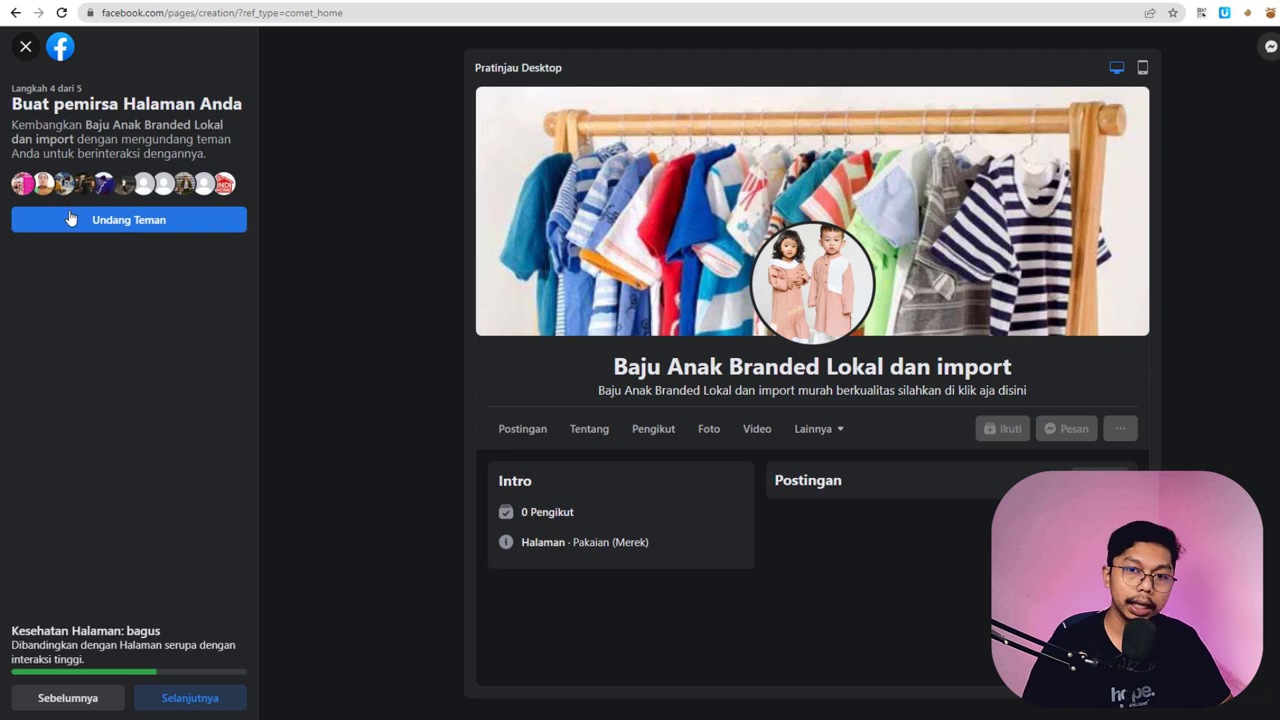
{"action": "left_click", "coordinate": [190, 697]}
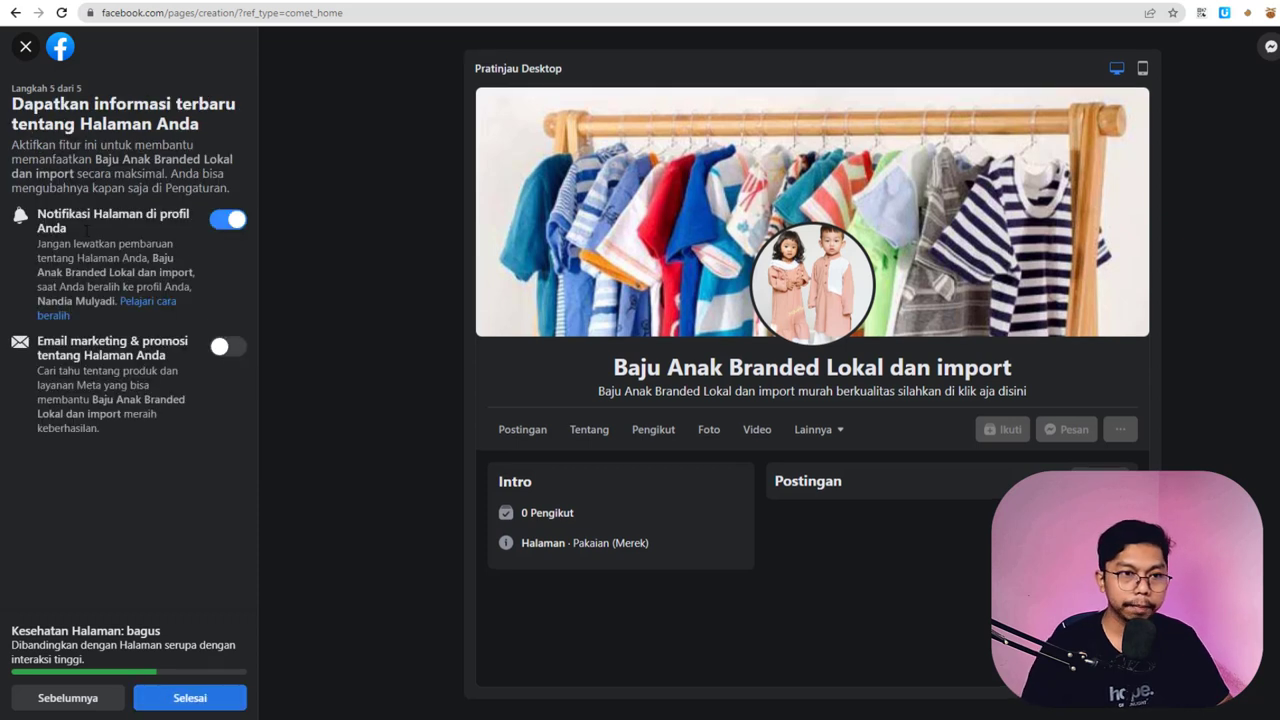
{"action": "left_click", "coordinate": [213, 692]}
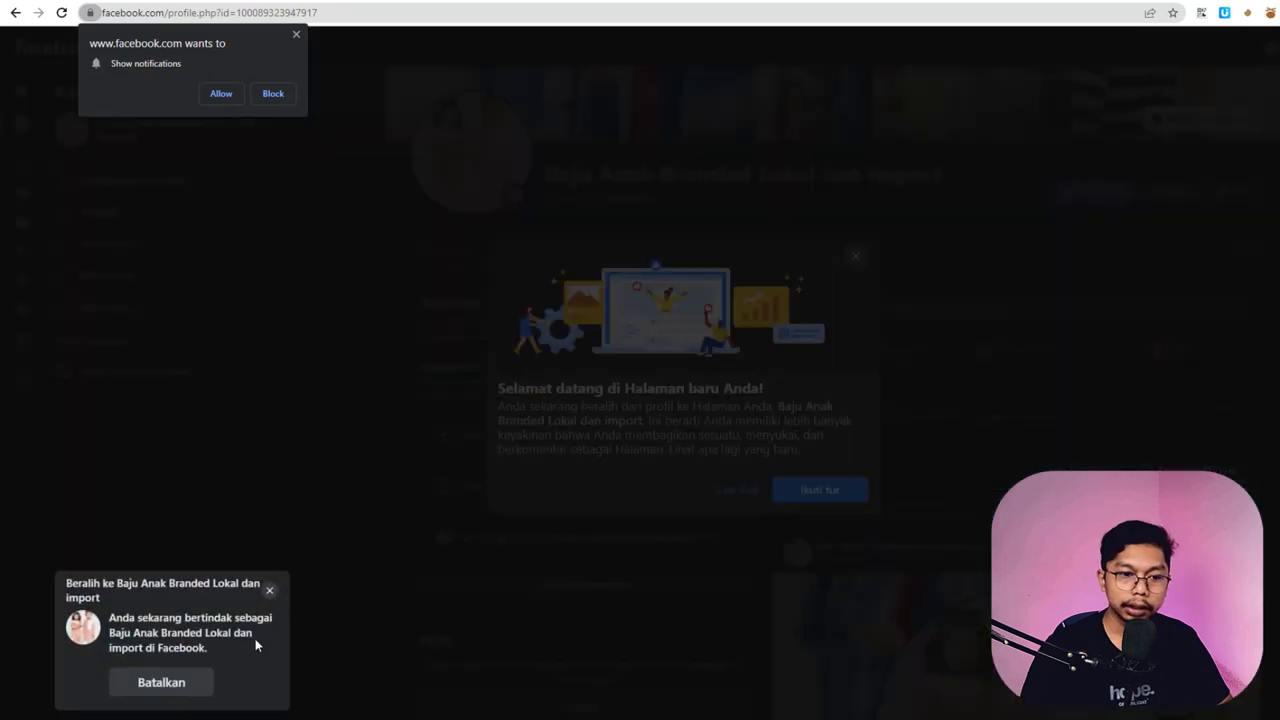
- Dismiss the profile-switch notice, welcome tour and browser notification request, and look over the new page
{"action": "left_click", "coordinate": [269, 591]}
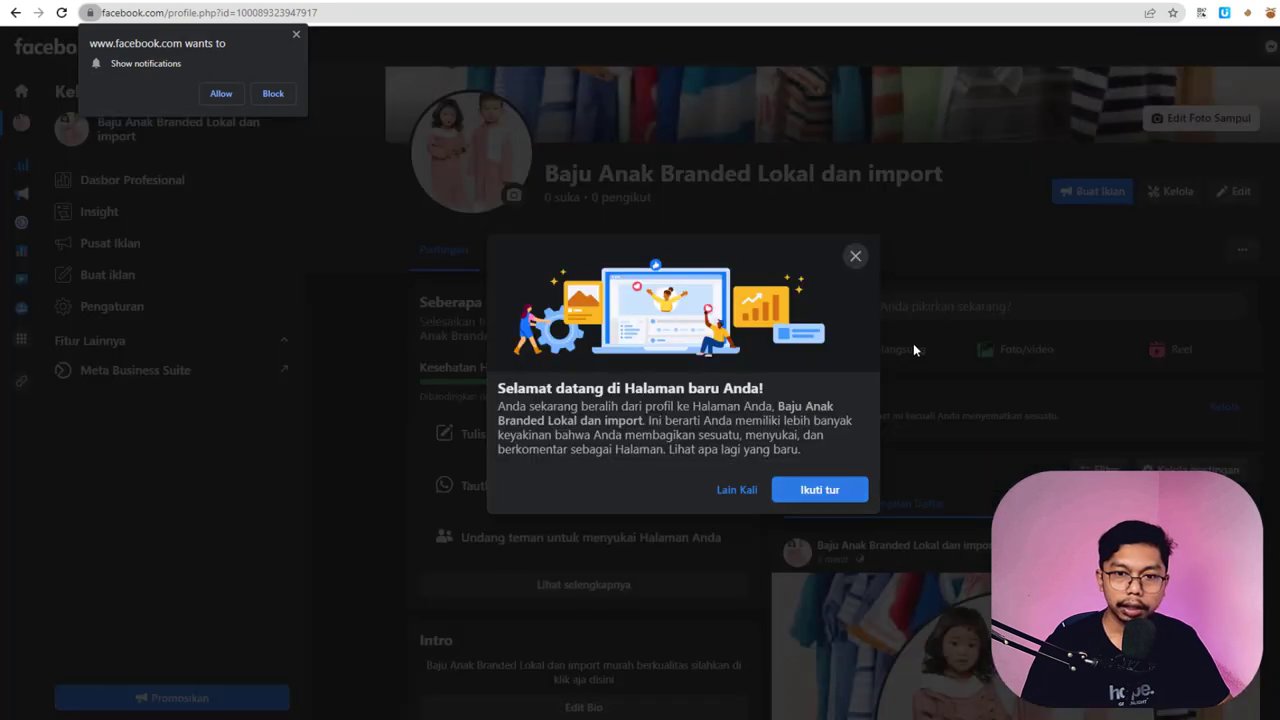
{"action": "left_click", "coordinate": [855, 256]}
{"action": "left_click", "coordinate": [296, 34]}
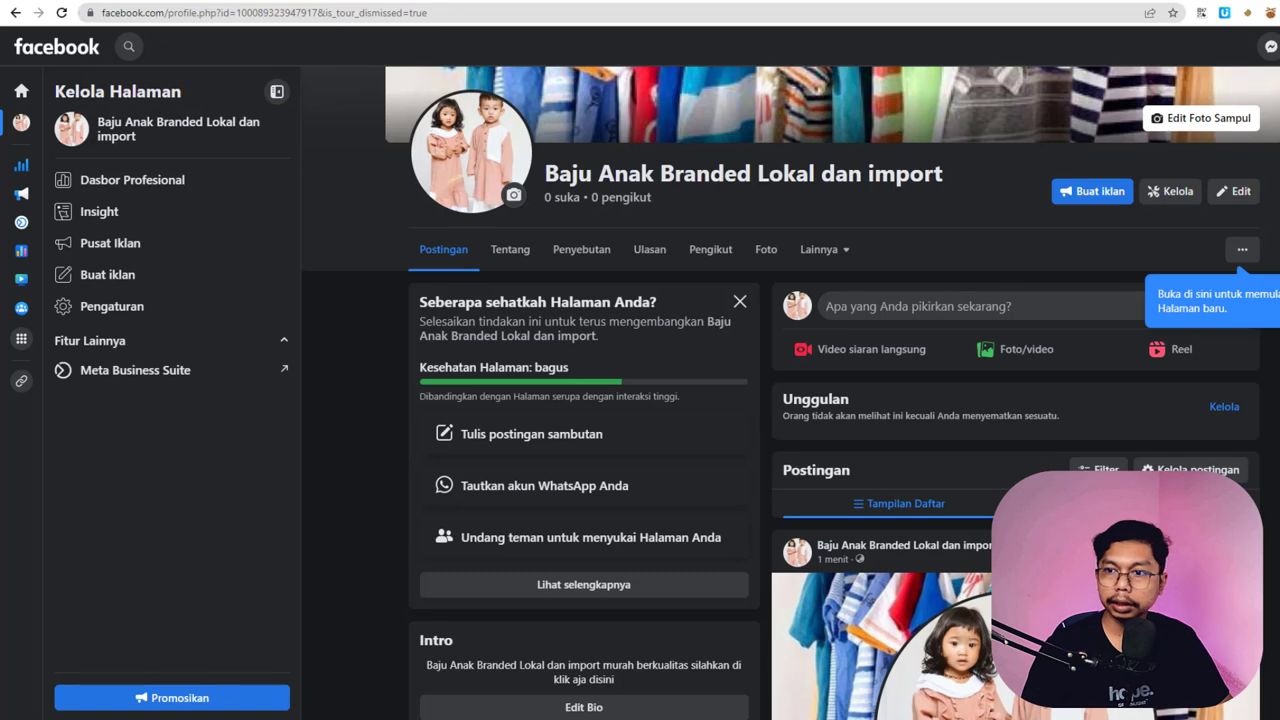
{"action": "scroll", "coordinate": [717, 394], "scroll_direction": "down", "scroll_amount": 5}
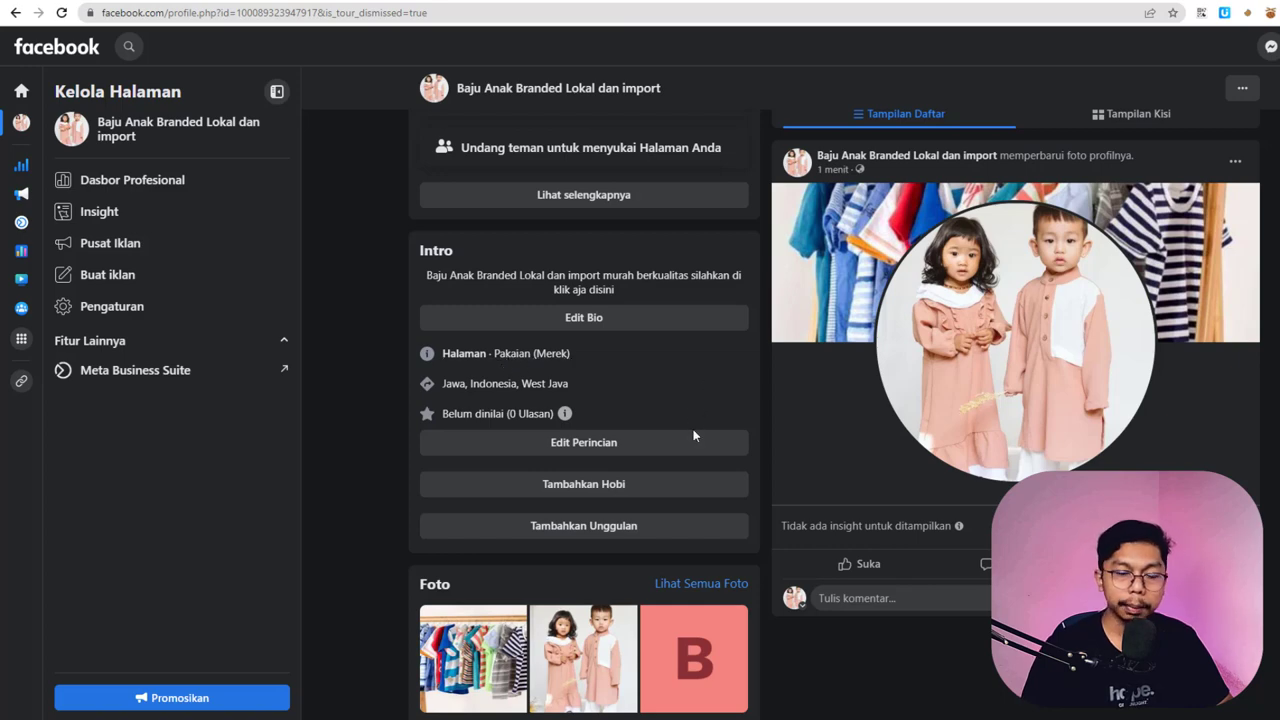
{"action": "scroll", "coordinate": [630, 321], "scroll_direction": "up", "scroll_amount": 2}
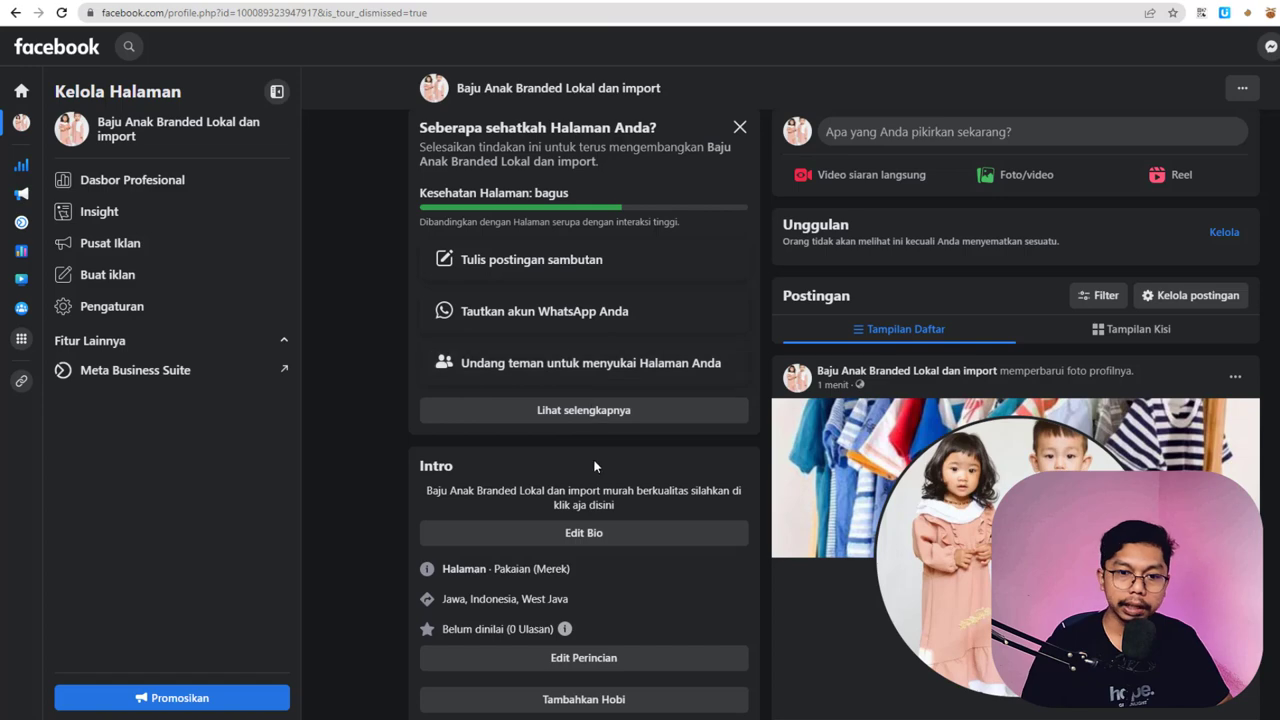
- Look over the page's Intro section and the options for editing its details, leaving them as they are
{"action": "scroll", "coordinate": [593, 458], "scroll_direction": "down", "scroll_amount": 1}
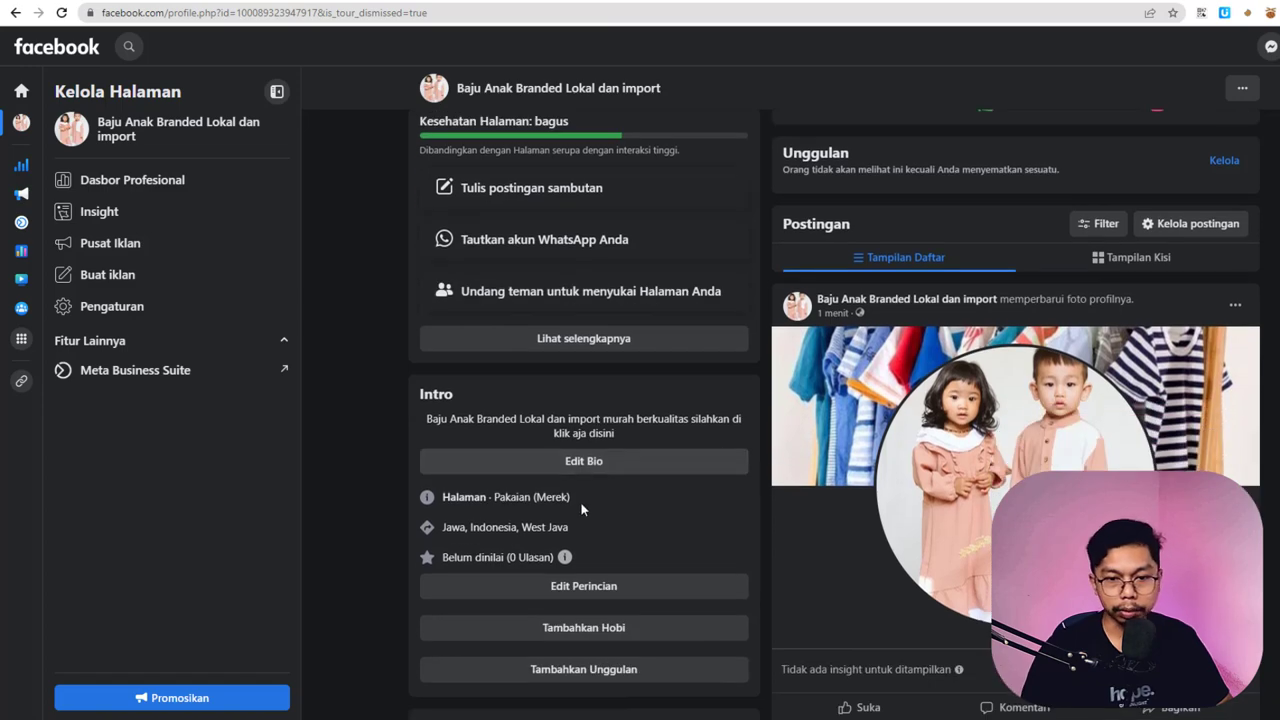
{"action": "scroll", "coordinate": [582, 462], "scroll_direction": "down", "scroll_amount": 2}
{"action": "left_click", "coordinate": [578, 446]}
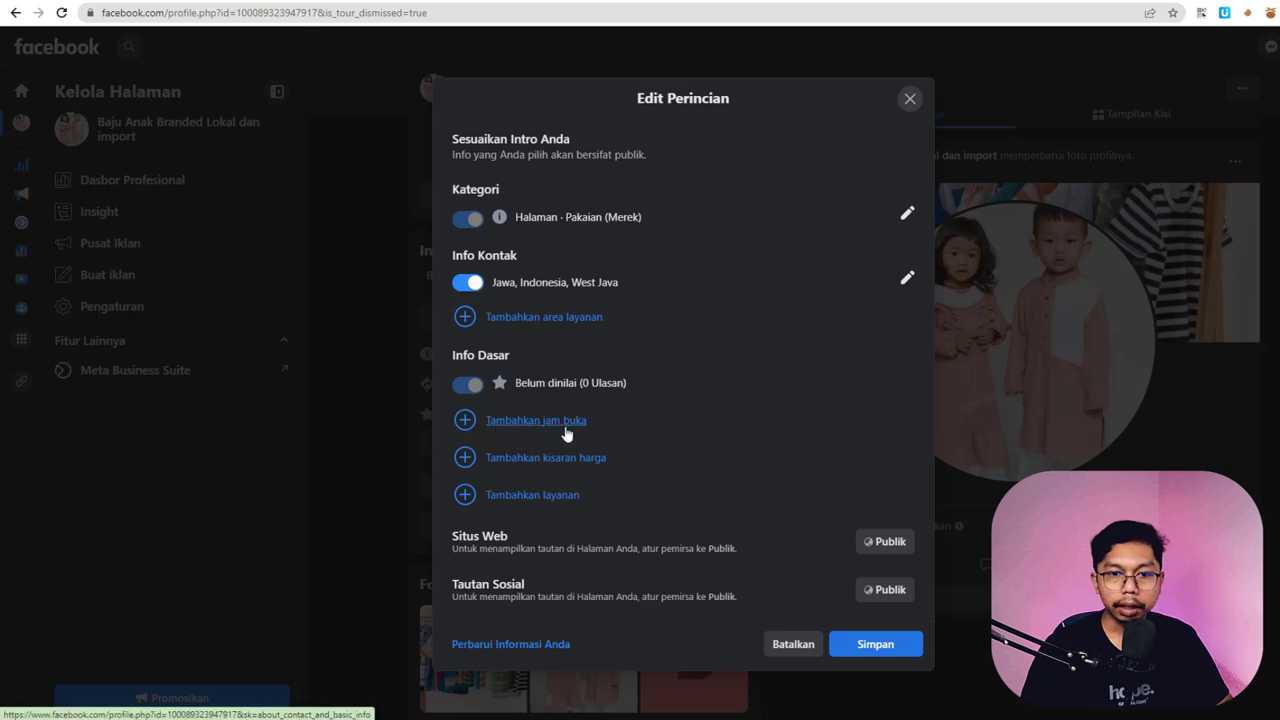
{"action": "left_click", "coordinate": [905, 104]}
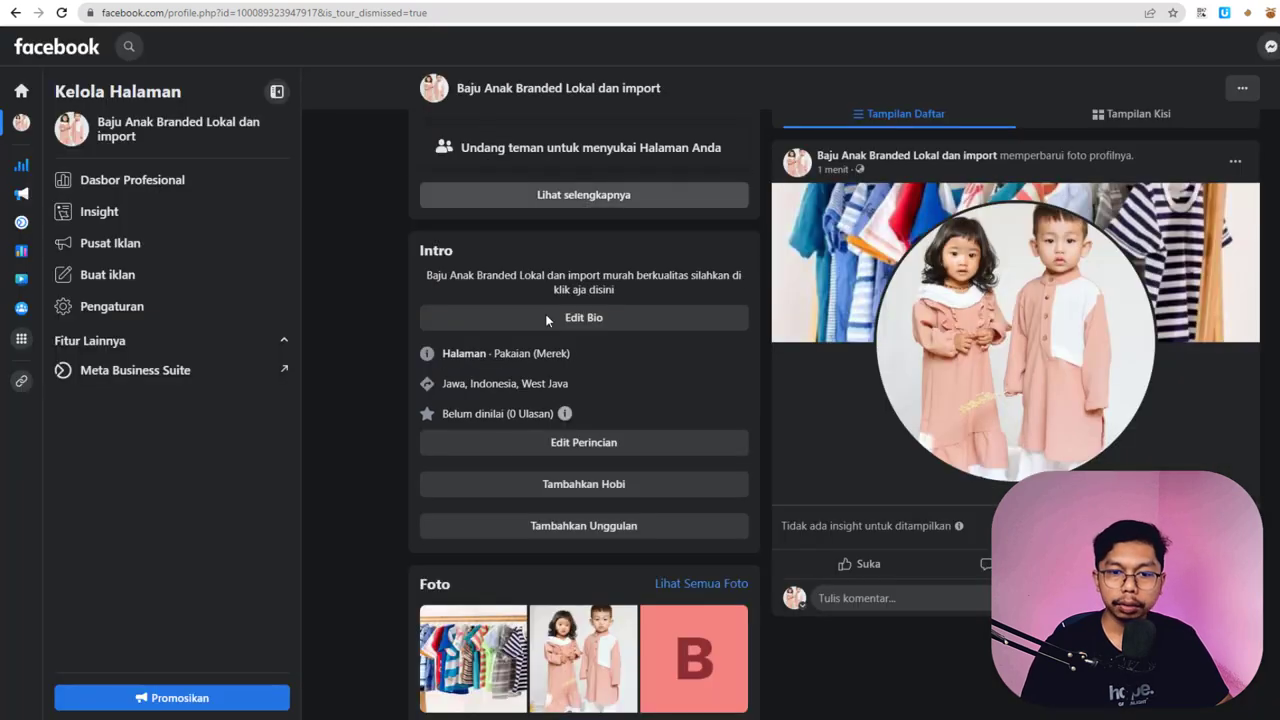
- Search the page's hobby list for anak, replace the search with belanj, and select Belanja as a hobby
{"action": "left_click", "coordinate": [638, 485]}
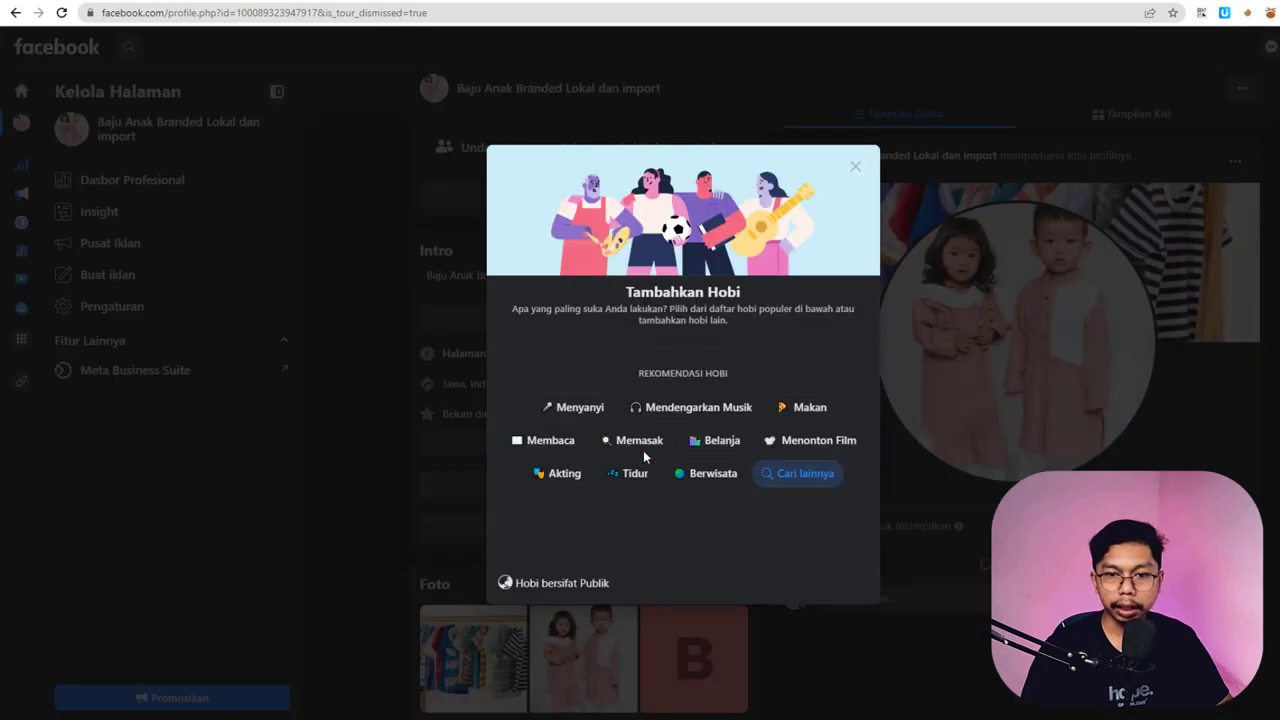
{"action": "left_click", "coordinate": [808, 476]}
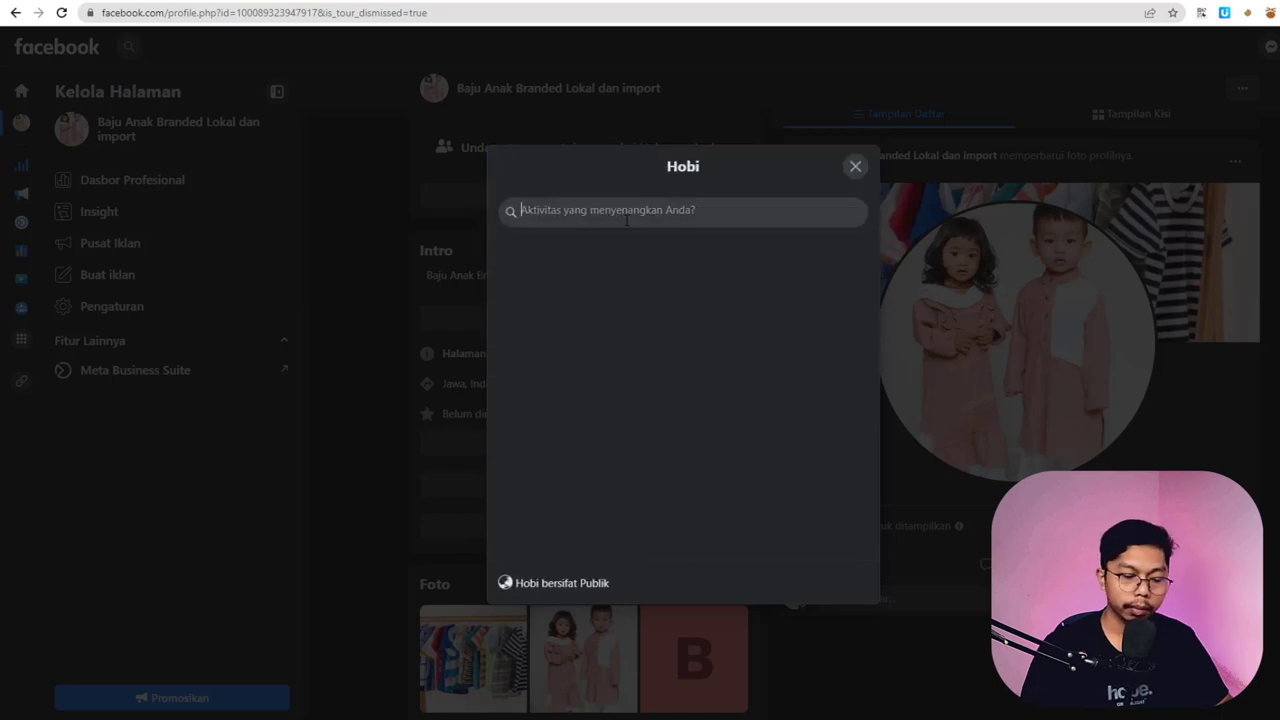
{"action": "type", "text": "anak"}
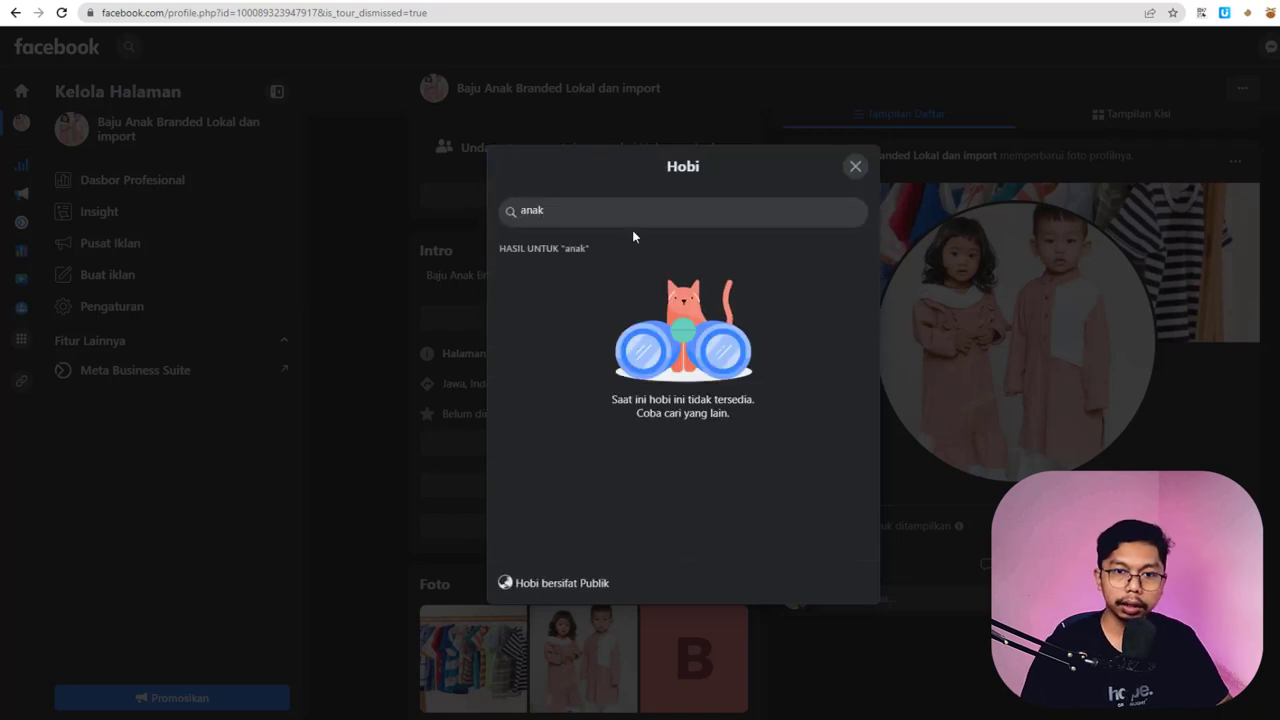
{"action": "key", "text": "BackSpace"}
{"action": "key", "text": "BackSpace"}
{"action": "key", "text": "BackSpace"}
{"action": "key", "text": "BackSpace"}
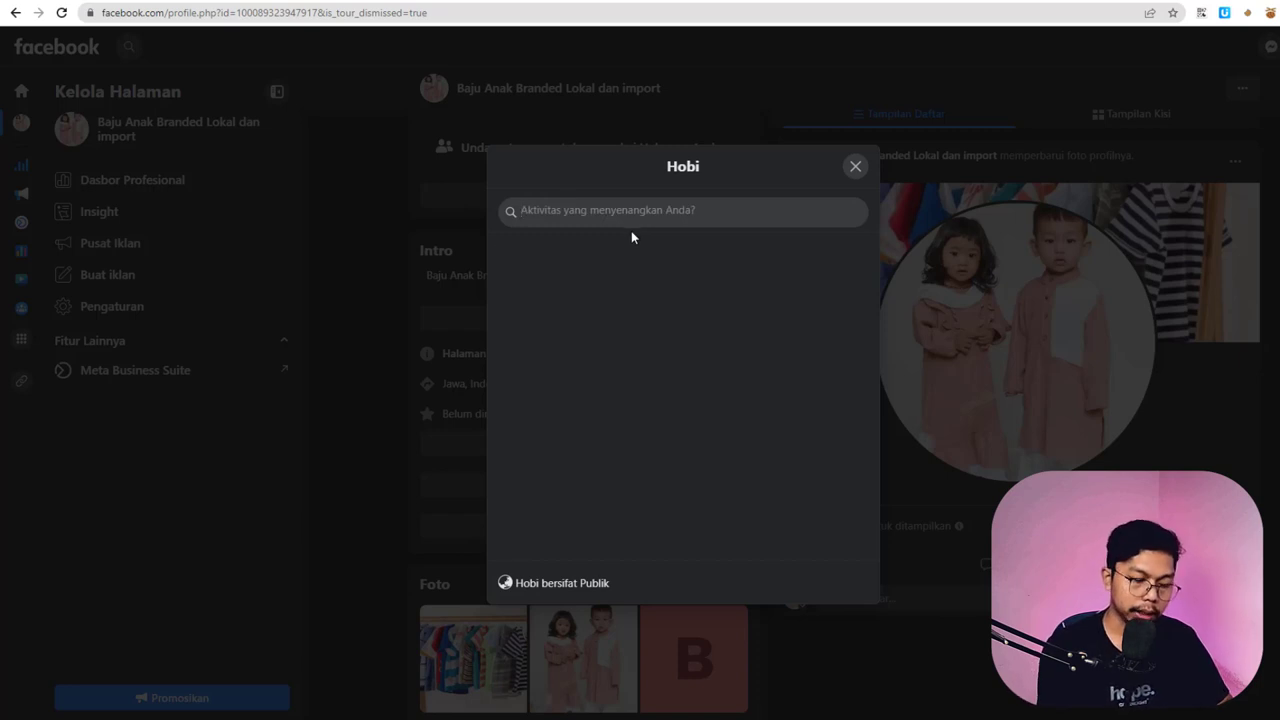
{"action": "type", "text": "be"}
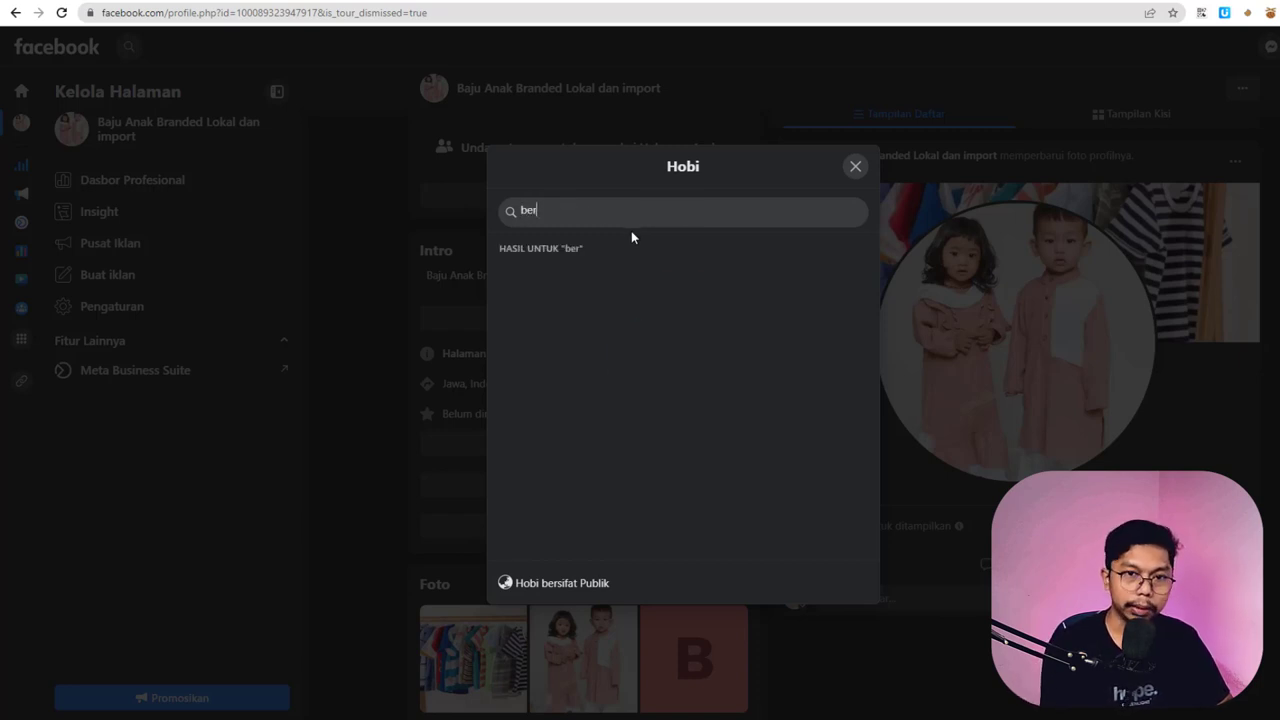
{"action": "type", "text": "lanj"}
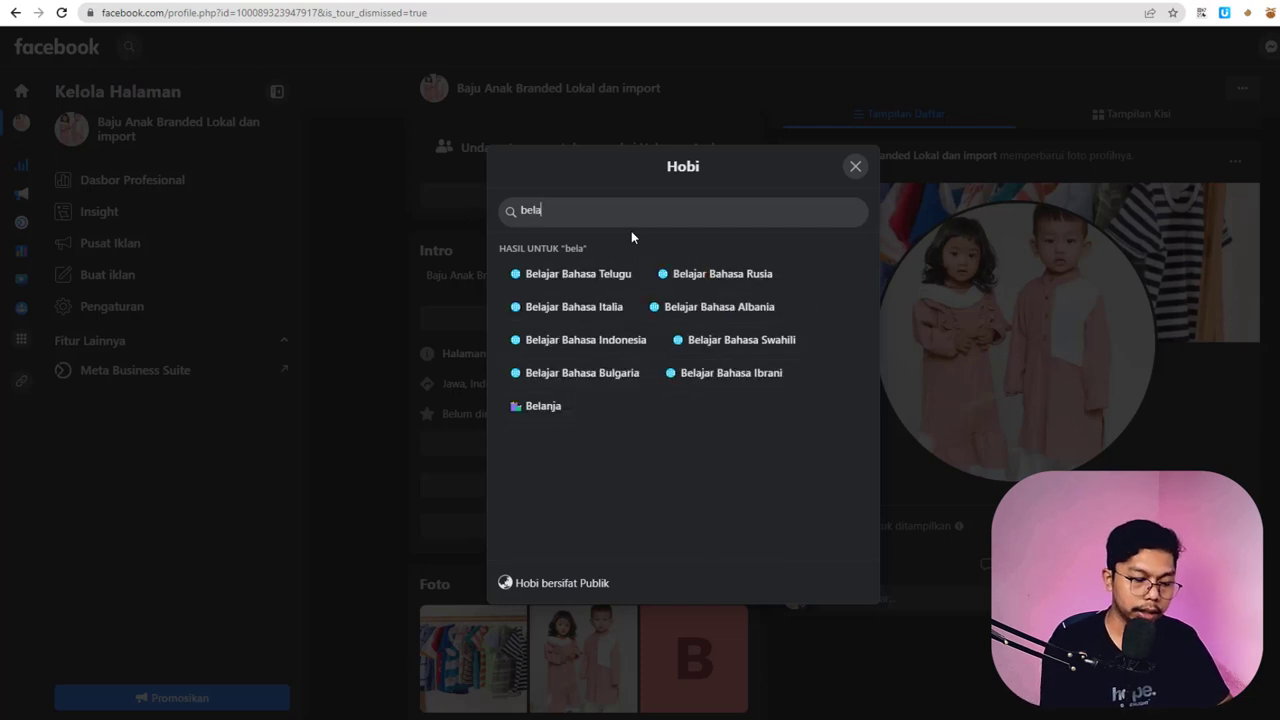
{"action": "left_click", "coordinate": [535, 278]}
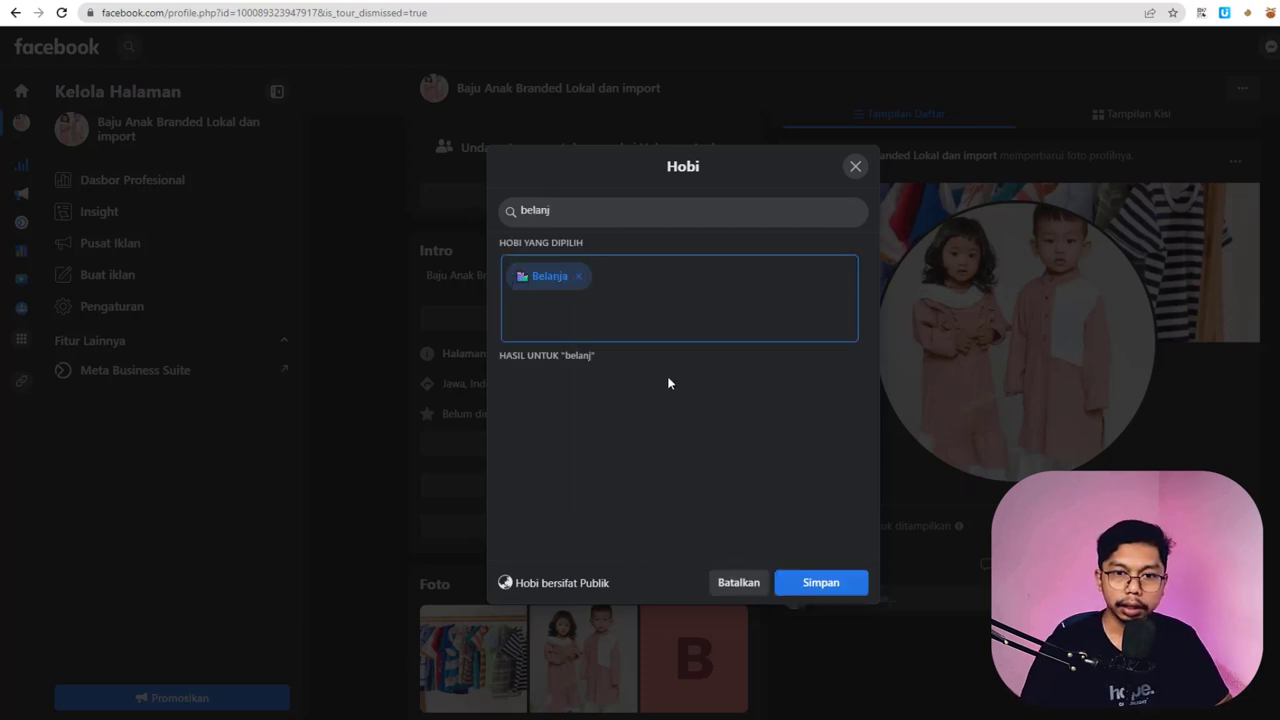
- Search the hobbies for masa, add Pencinta Makanan, and save the hobby selection
{"action": "double_click", "coordinate": [600, 212]}
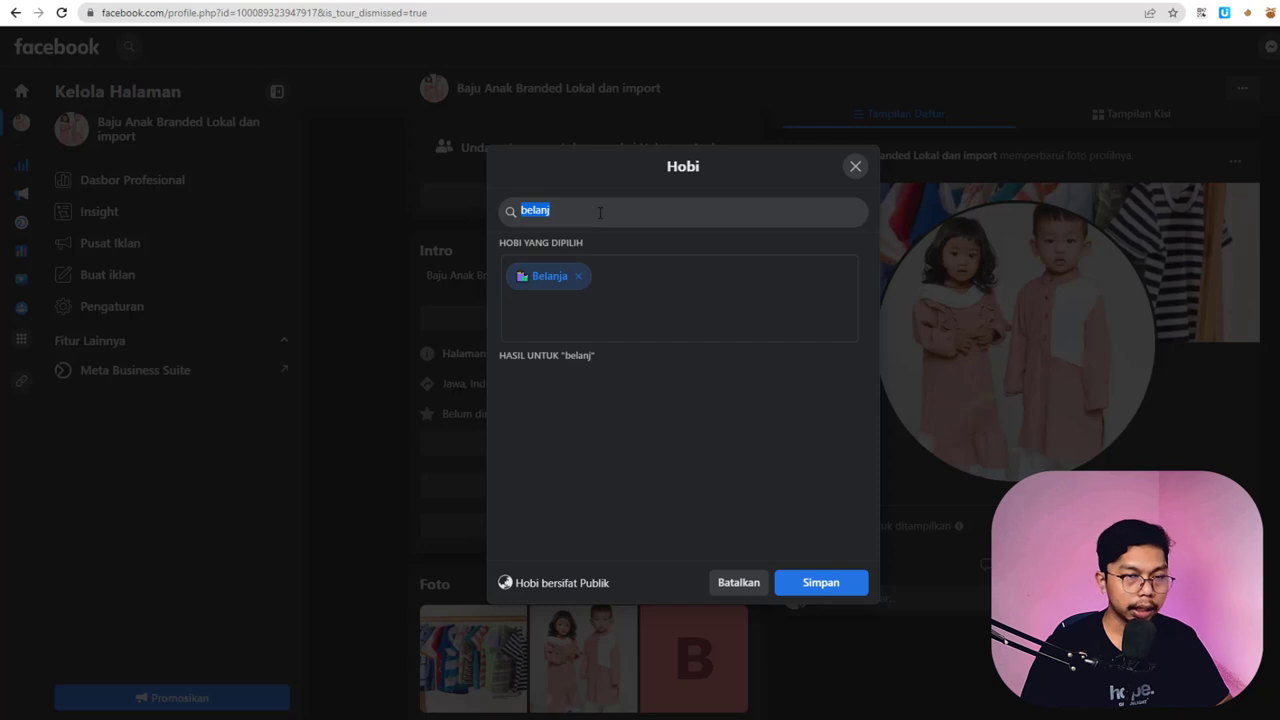
{"action": "type", "text": "masa"}
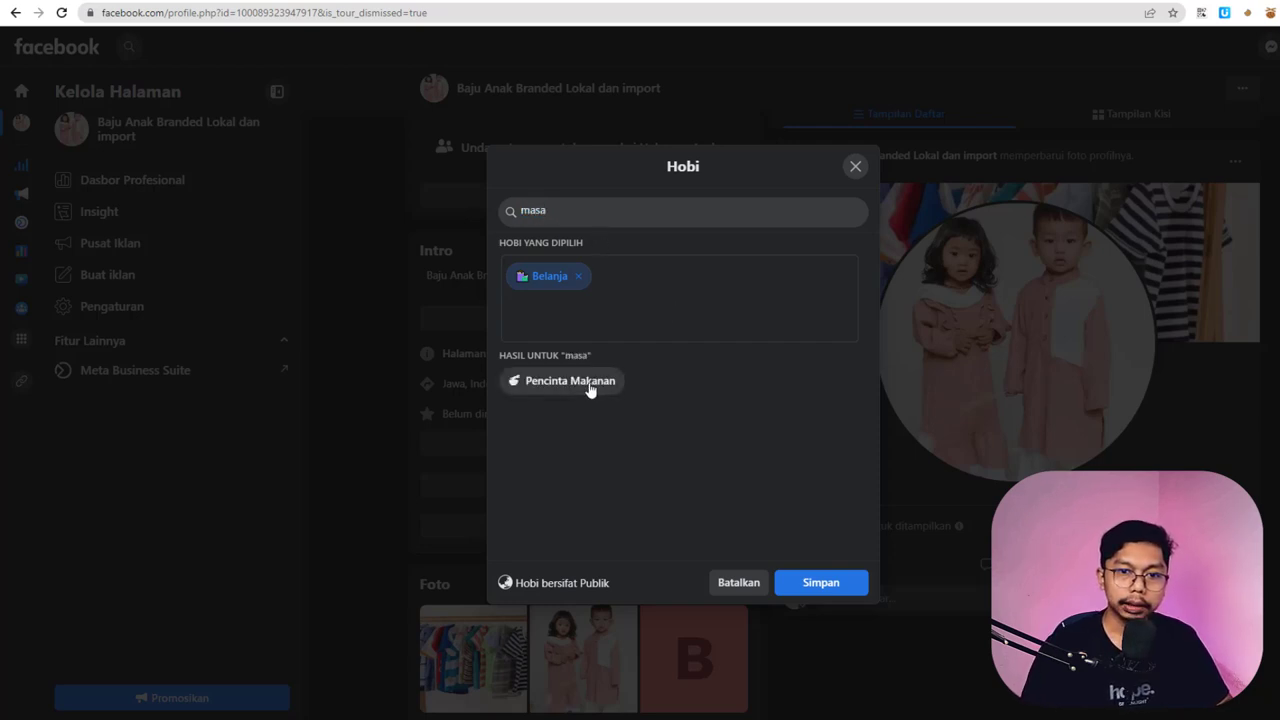
{"action": "left_click", "coordinate": [589, 388]}
{"action": "double_click", "coordinate": [577, 216]}
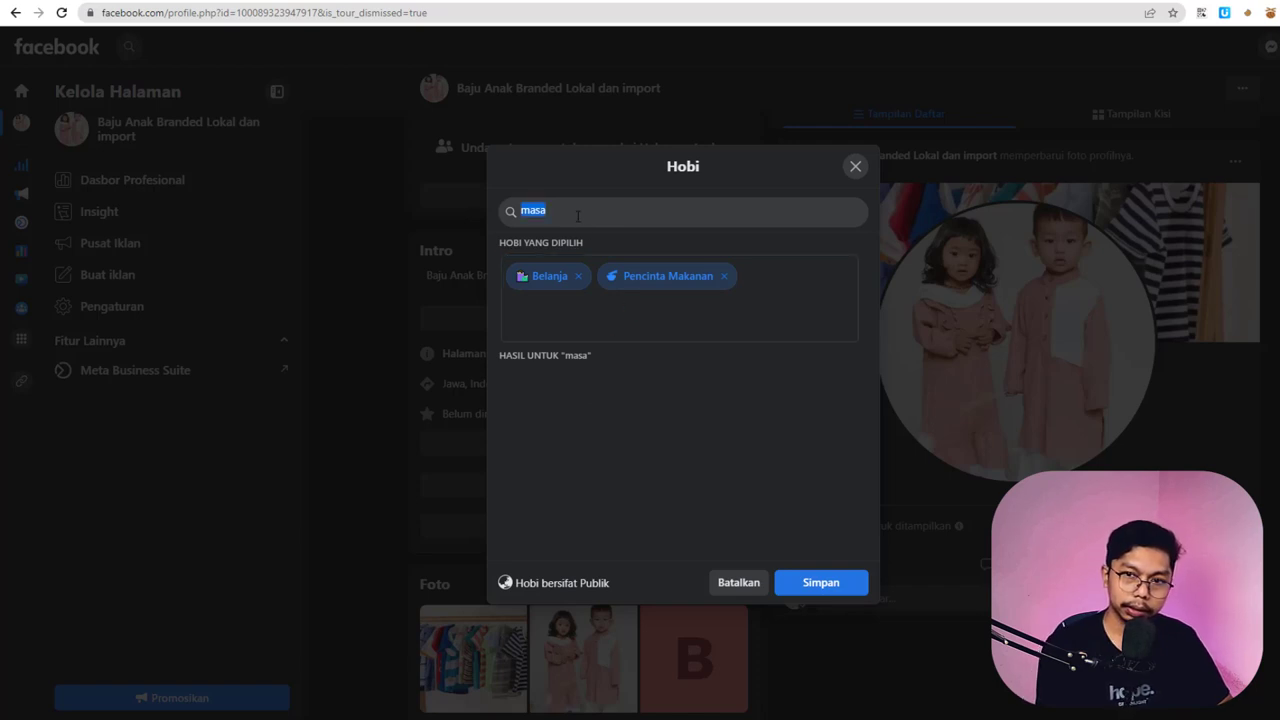
{"action": "key", "text": "BackSpace"}
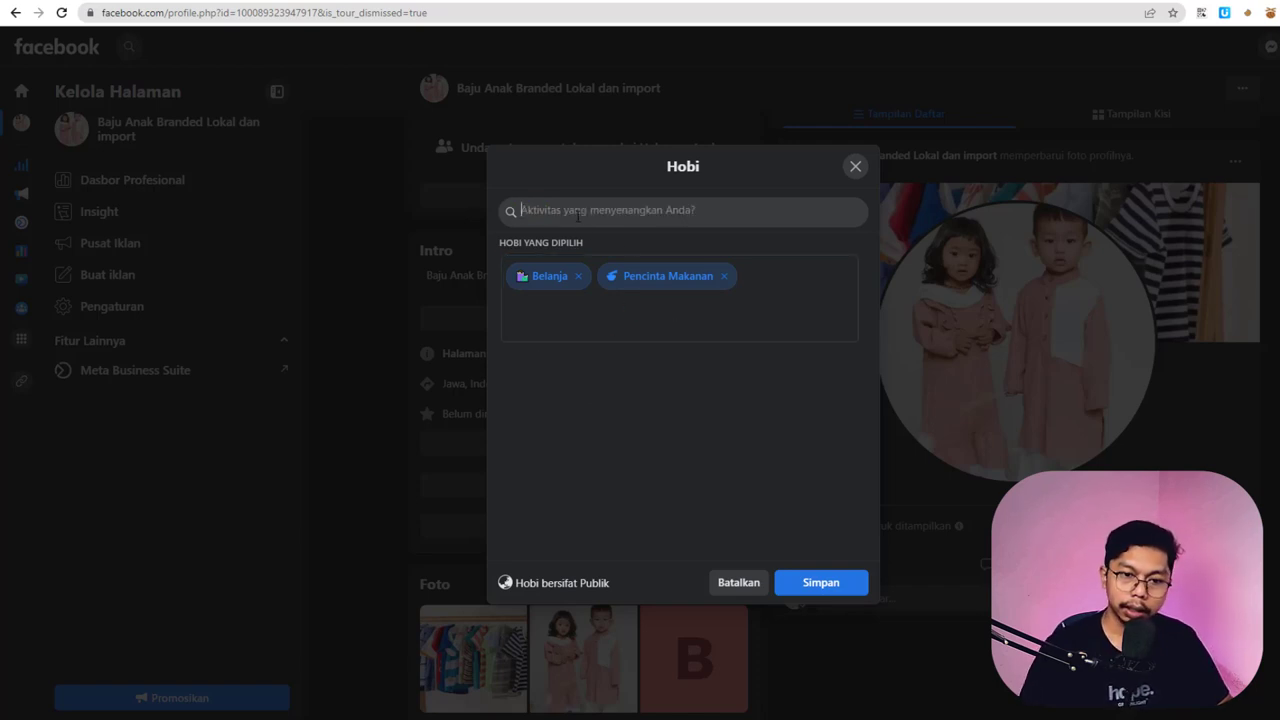
{"action": "left_click", "coordinate": [786, 586]}
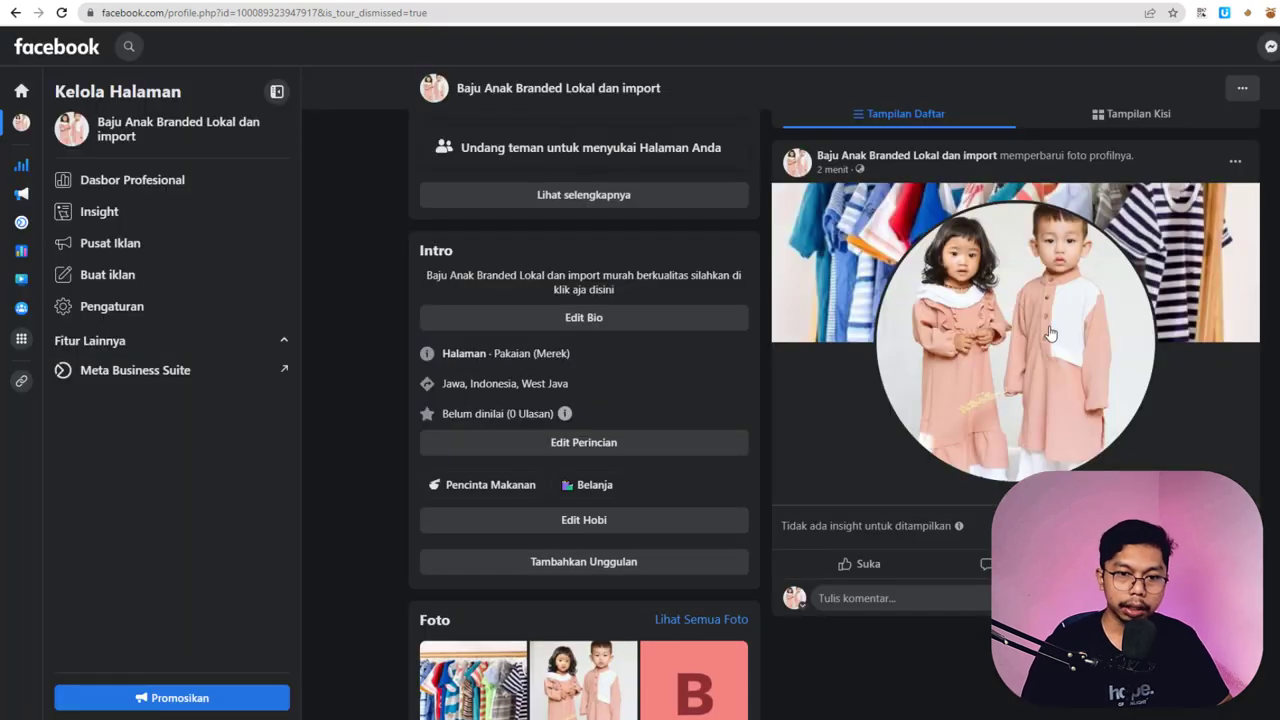
- Create a featured collection from the photo of the two children and the clothes-rack photo, and save it with the title Collection
{"action": "scroll", "coordinate": [569, 459], "scroll_direction": "down", "scroll_amount": 1}
{"action": "left_click", "coordinate": [660, 497]}
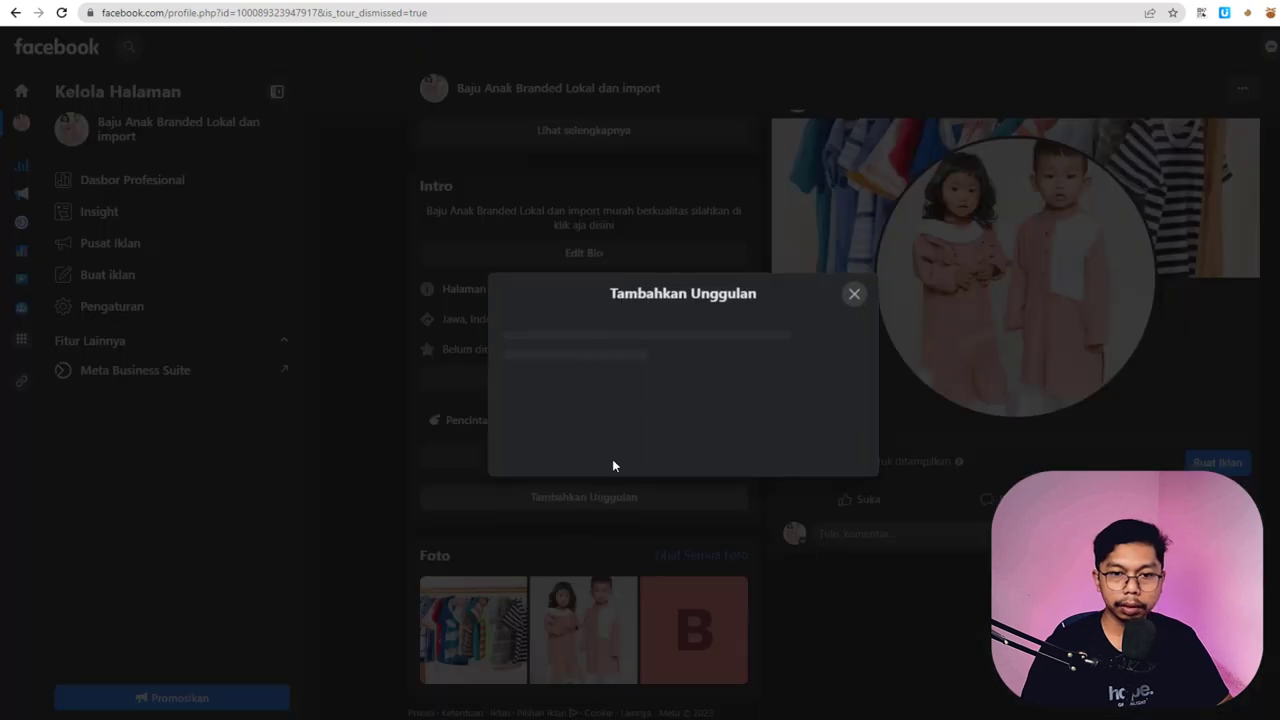
{"action": "left_click", "coordinate": [672, 497]}
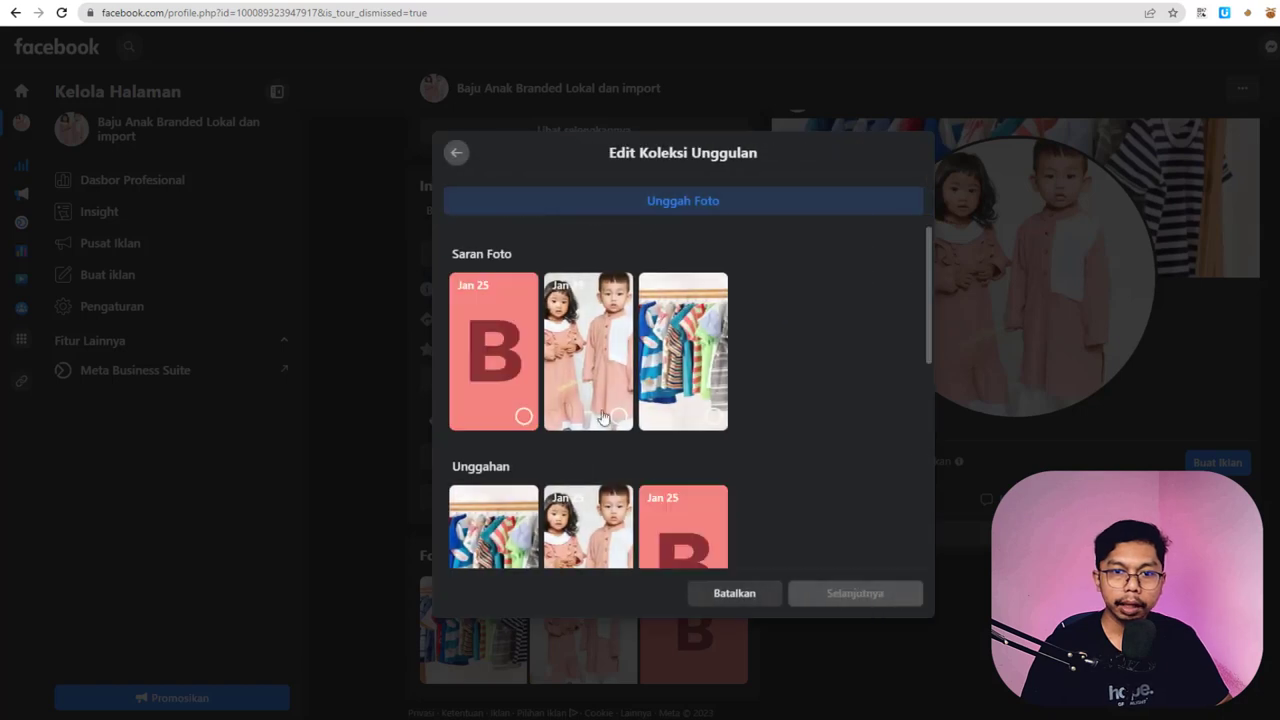
{"action": "scroll", "coordinate": [594, 428], "scroll_direction": "down", "scroll_amount": 2}
{"action": "left_click", "coordinate": [625, 275]}
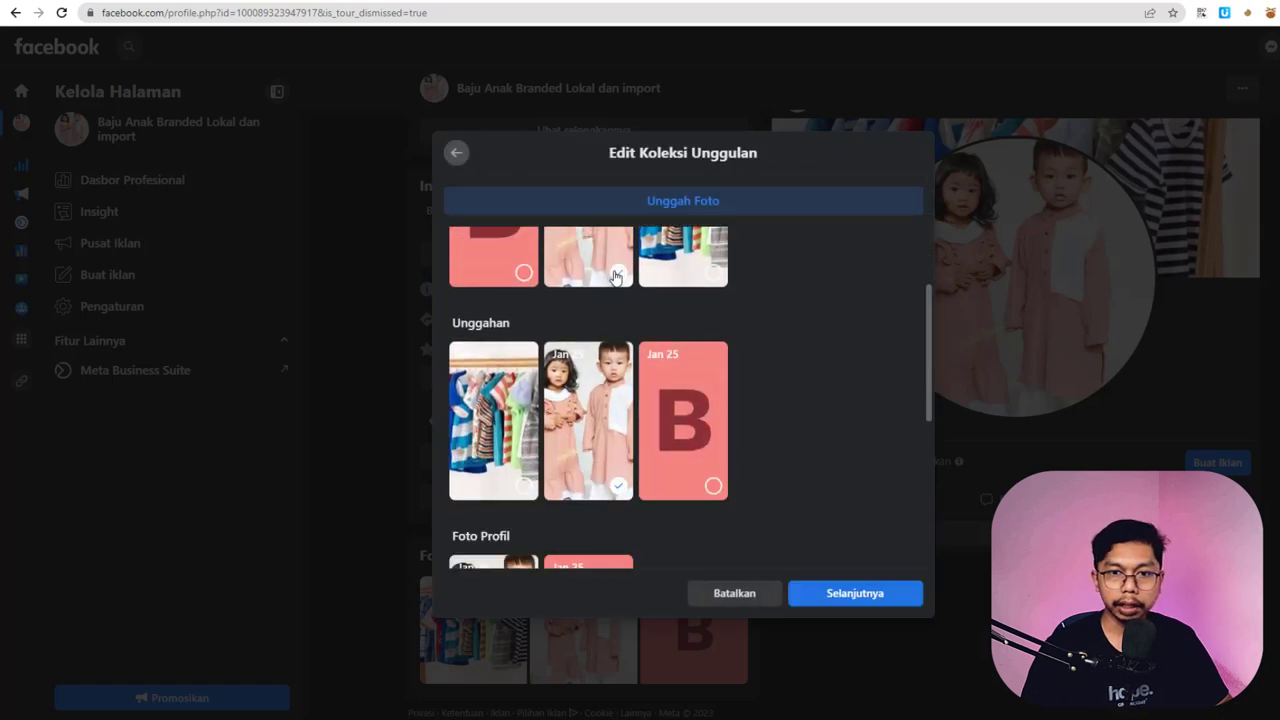
{"action": "left_click", "coordinate": [716, 276]}
{"action": "left_click", "coordinate": [852, 603]}
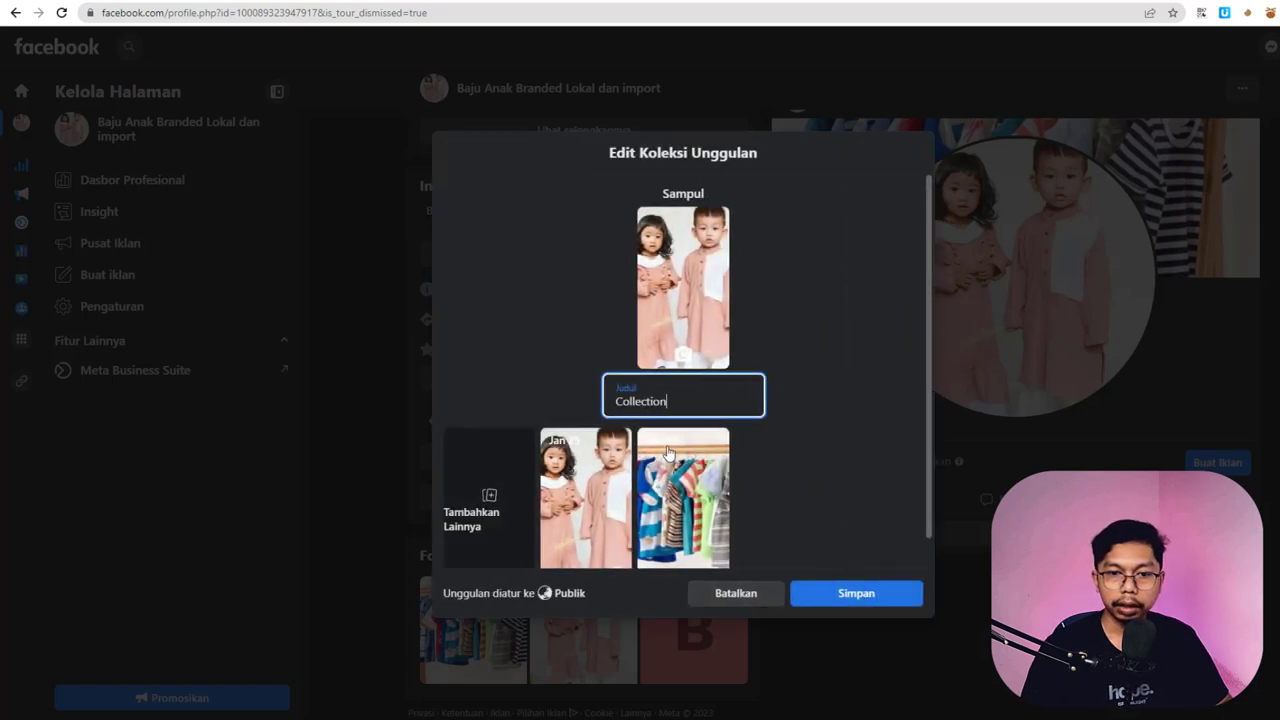
{"action": "scroll", "coordinate": [774, 506], "scroll_direction": "down", "scroll_amount": 1}
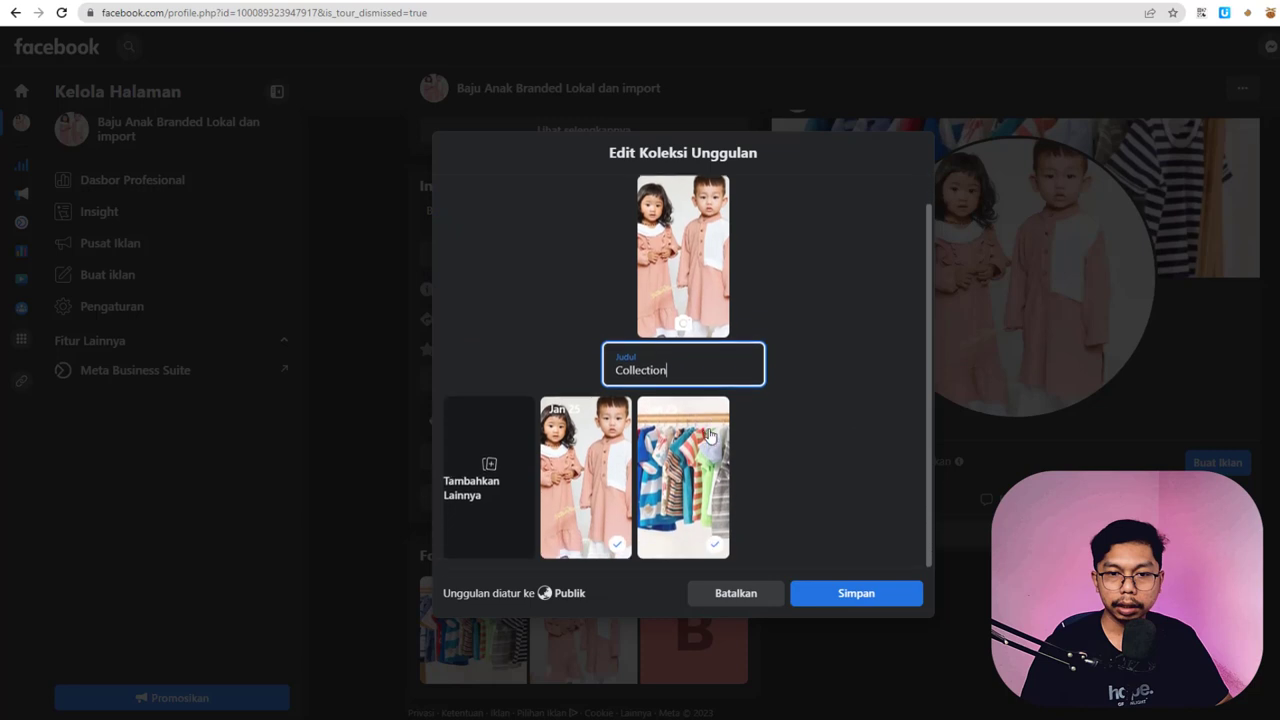
{"action": "left_click", "coordinate": [862, 596]}
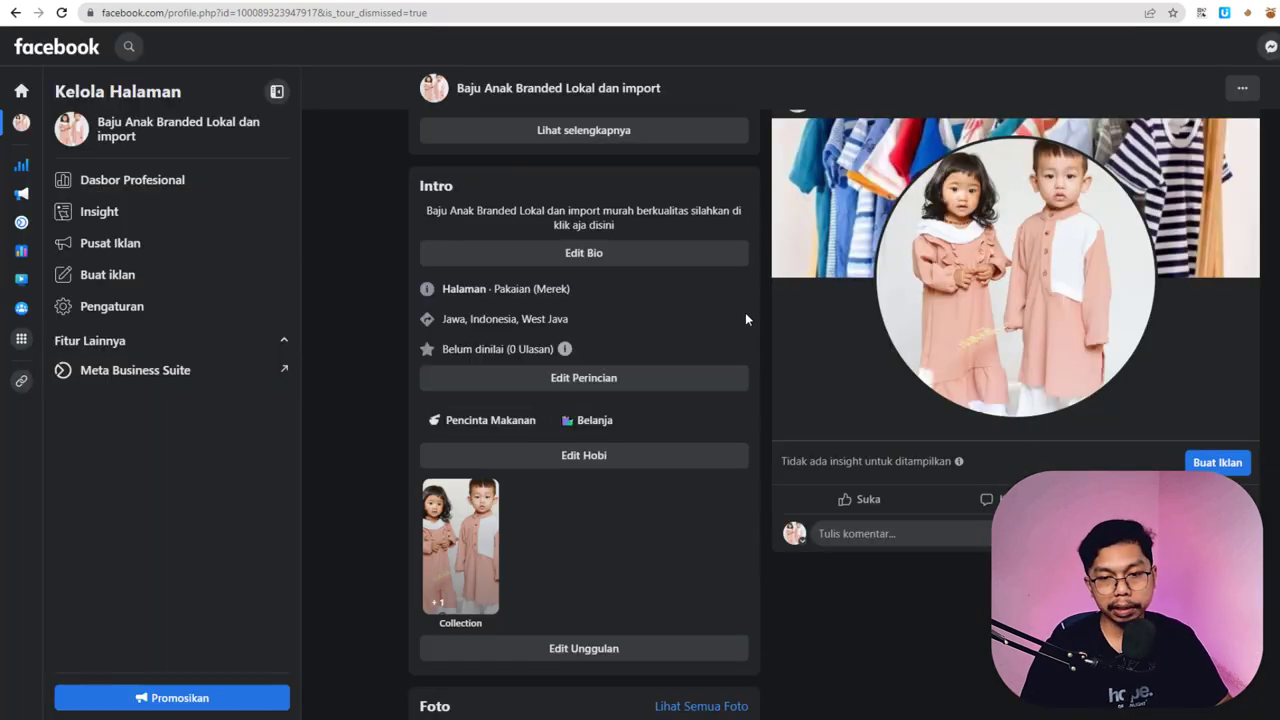
- Review the page's updated Intro, hobbies and featured collection, along with its header and cover photo
{"action": "scroll", "coordinate": [510, 410], "scroll_direction": "down", "scroll_amount": 2}
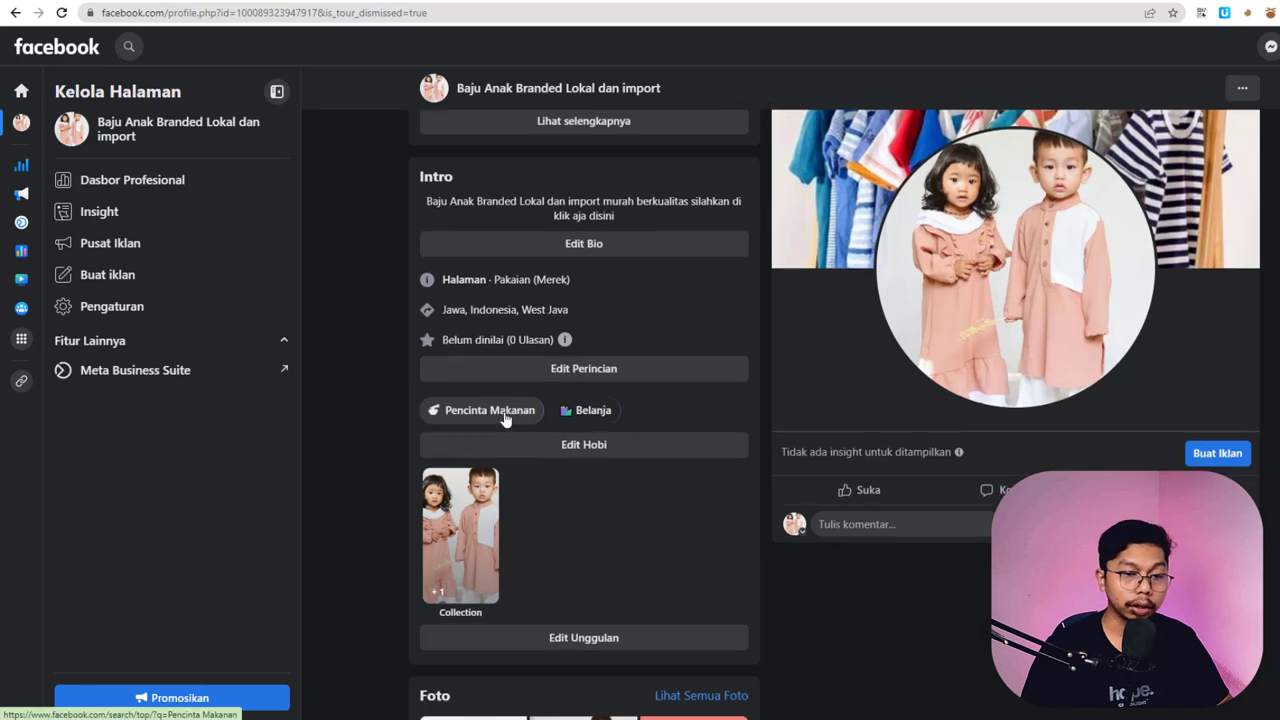
{"action": "scroll", "coordinate": [563, 412], "scroll_direction": "up", "scroll_amount": 5}
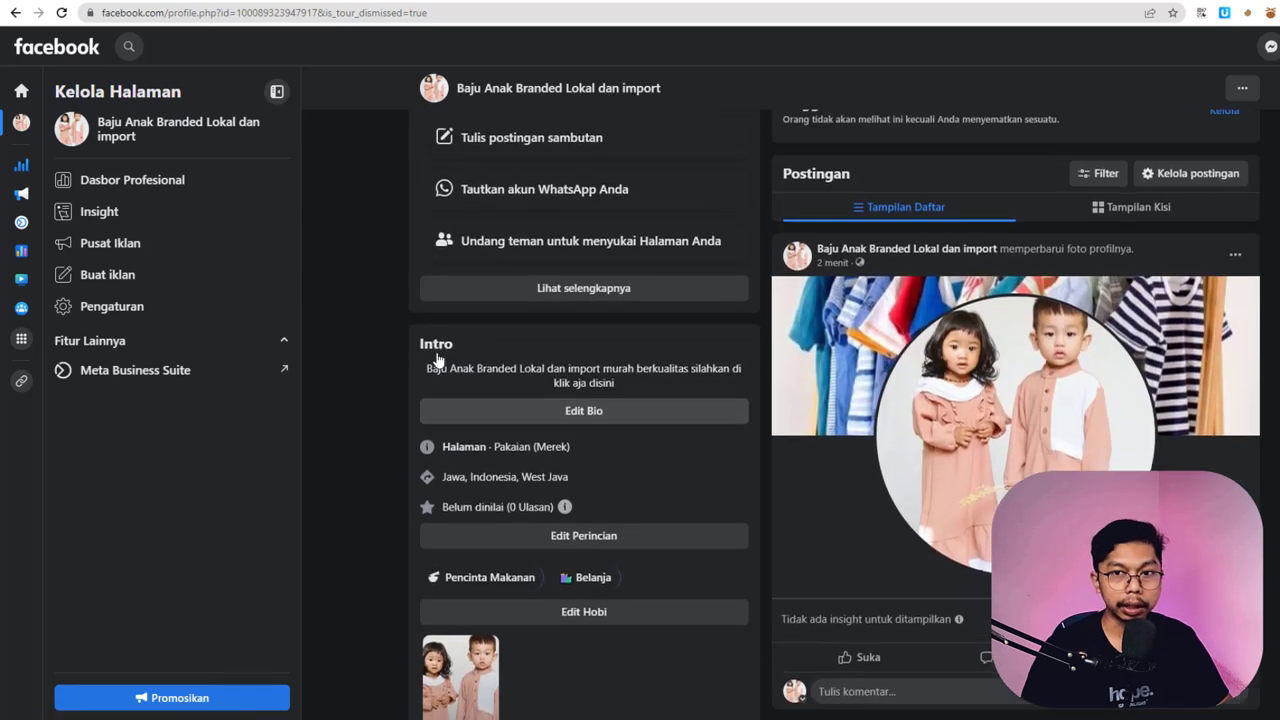
{"action": "scroll", "coordinate": [442, 347], "scroll_direction": "down", "scroll_amount": 3}
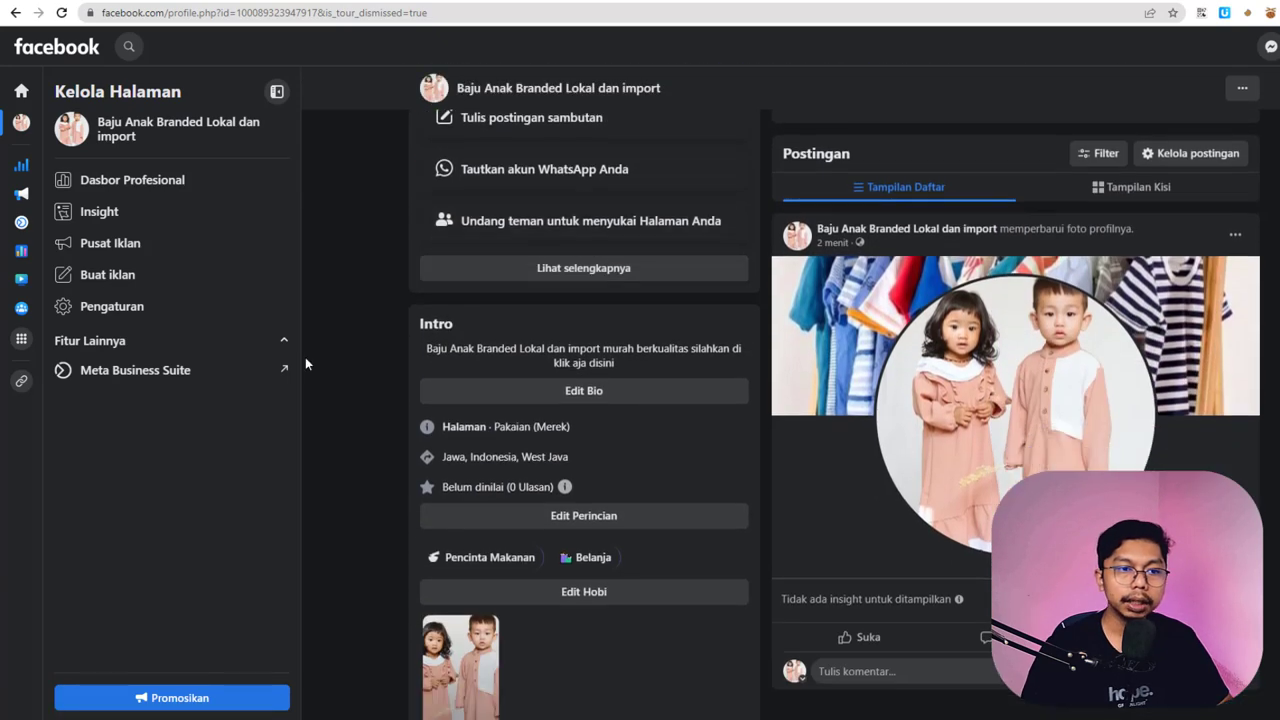
{"action": "scroll", "coordinate": [759, 334], "scroll_direction": "up", "scroll_amount": 4}
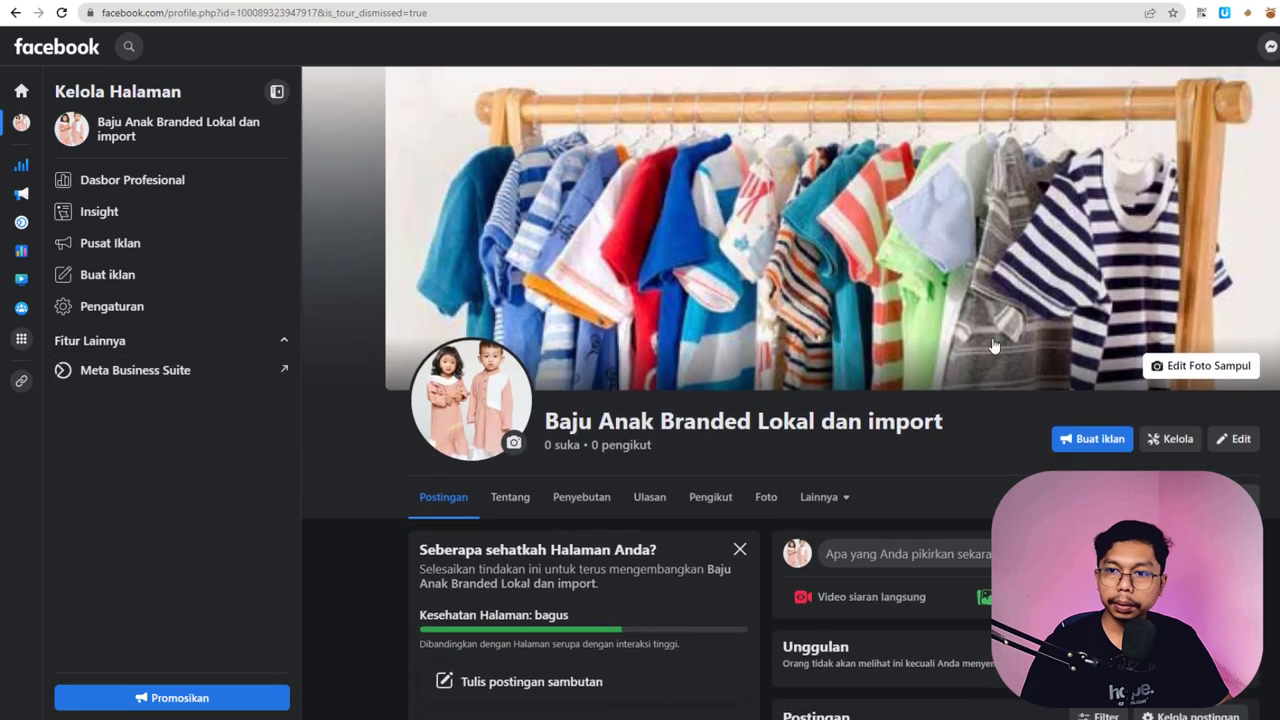
{"action": "scroll", "coordinate": [740, 336], "scroll_direction": "down", "scroll_amount": 1}
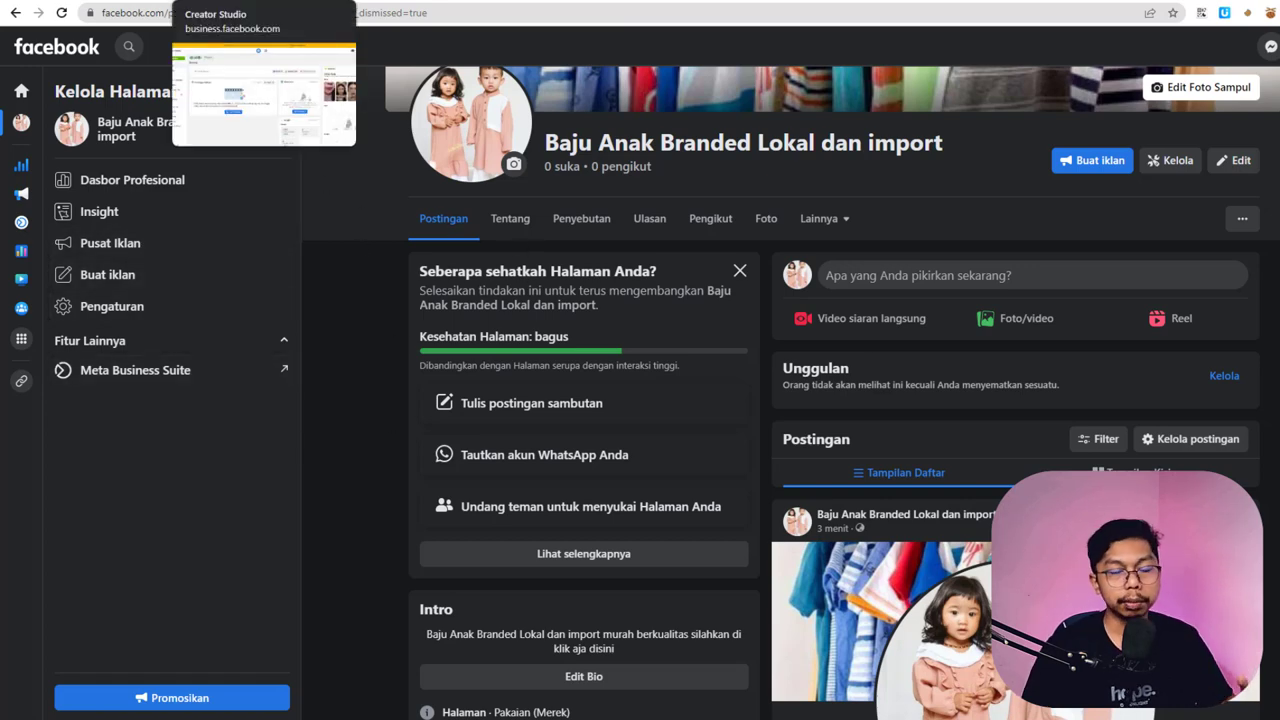
- Switch to Creator Studio and reload its home page to refresh the list of pages
{"action": "left_click", "coordinate": [260, 0]}
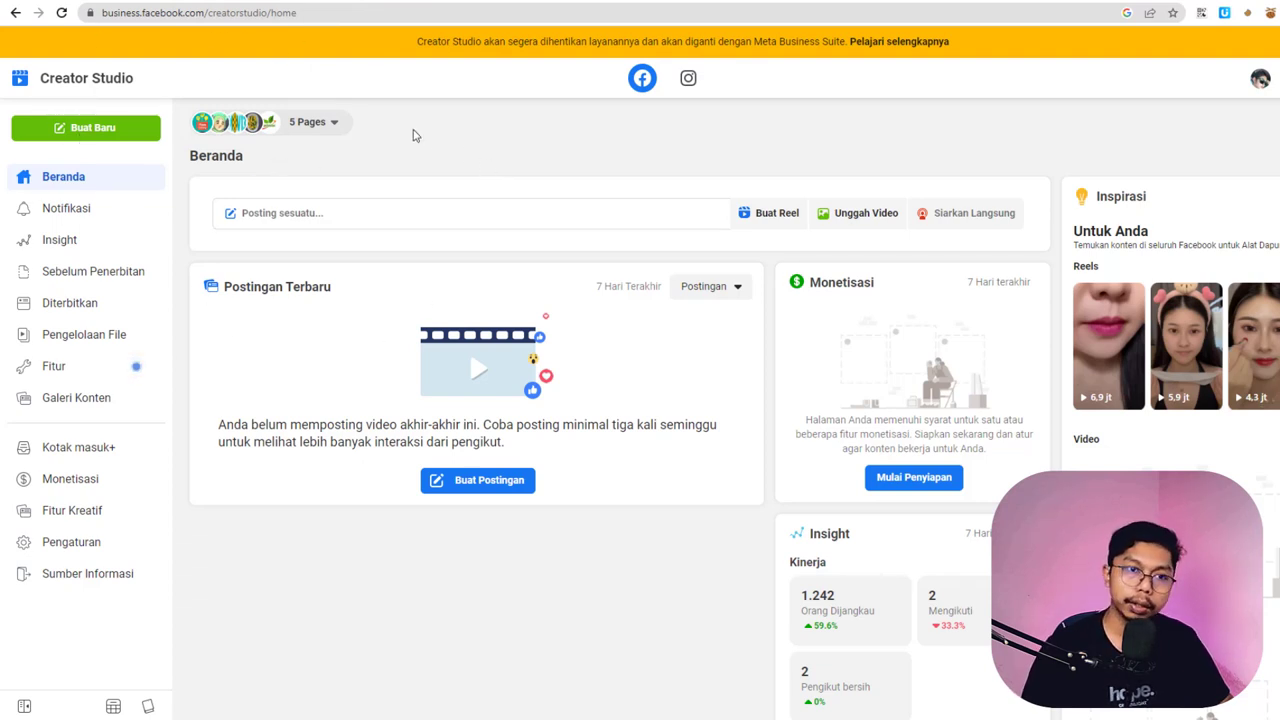
{"action": "right_click", "coordinate": [506, 138]}
{"action": "left_click", "coordinate": [549, 183]}
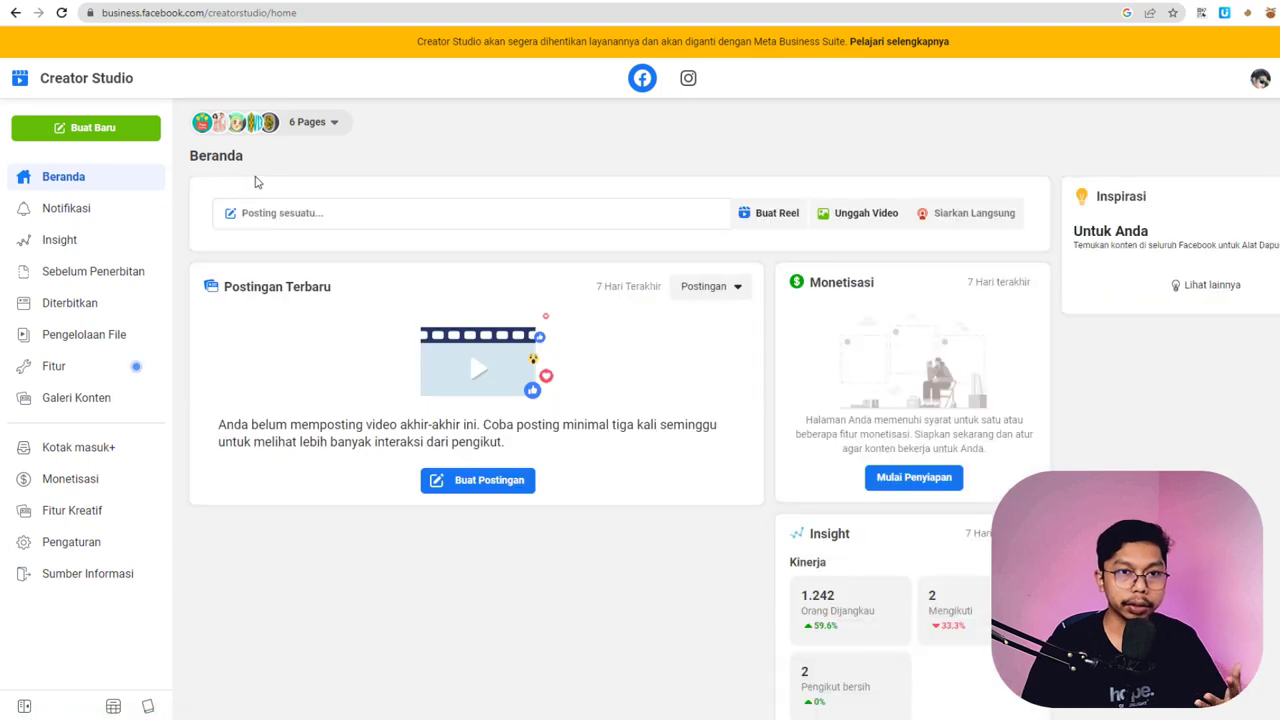
- Limit the displayed pages to Baju Anak Branded Lokal dan import by deselecting all the other pages, and apply the selection
{"action": "left_click", "coordinate": [321, 133]}
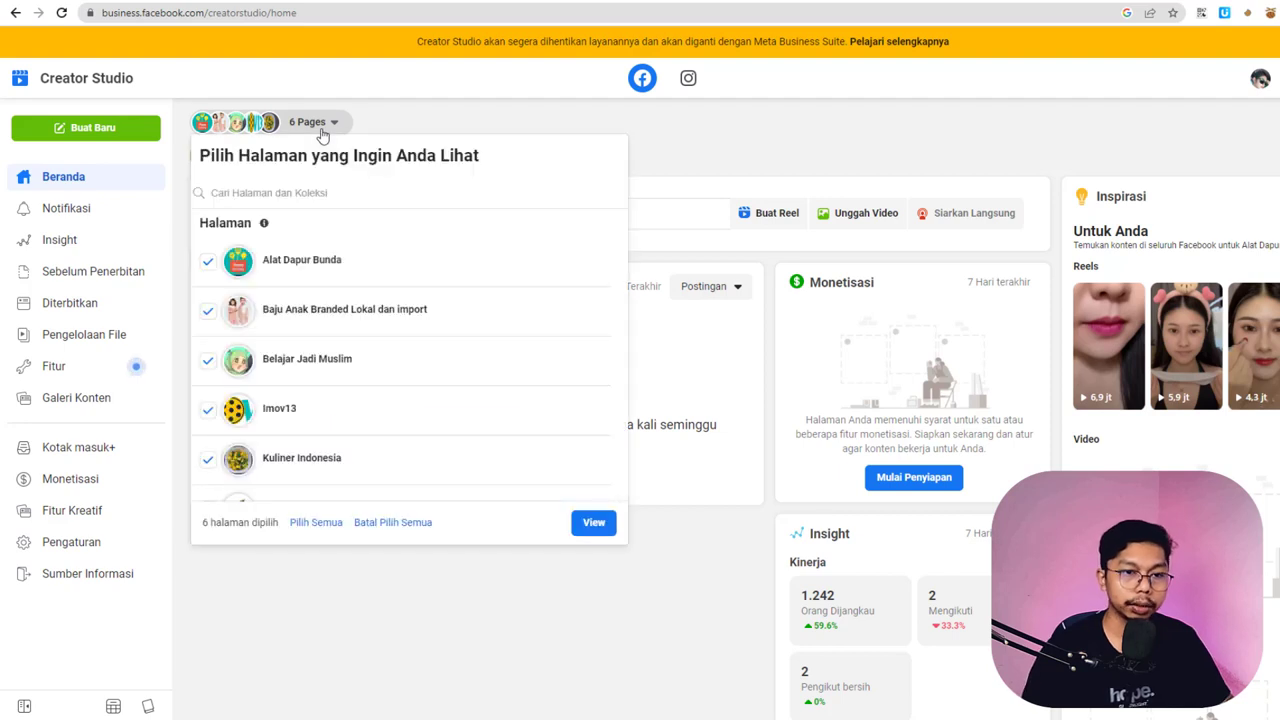
{"action": "scroll", "coordinate": [391, 406], "scroll_direction": "down", "scroll_amount": 1}
{"action": "scroll", "coordinate": [391, 395], "scroll_direction": "up", "scroll_amount": 1}
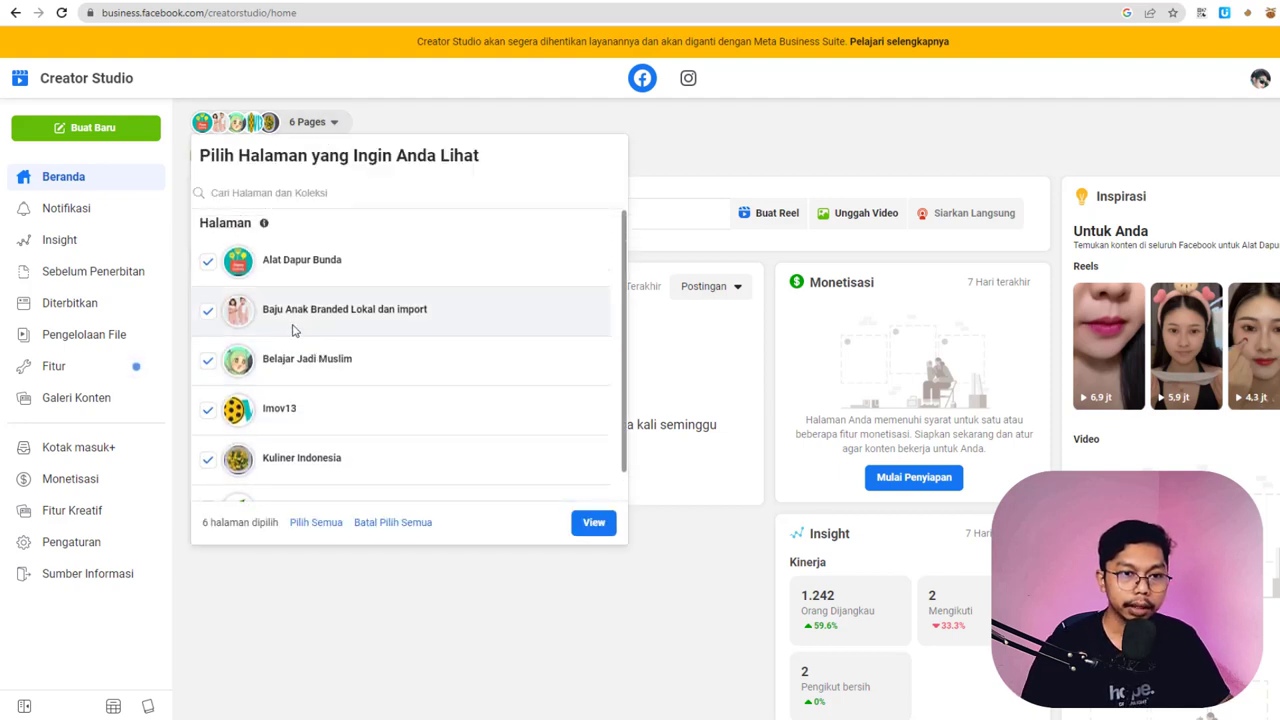
{"action": "left_click", "coordinate": [206, 259]}
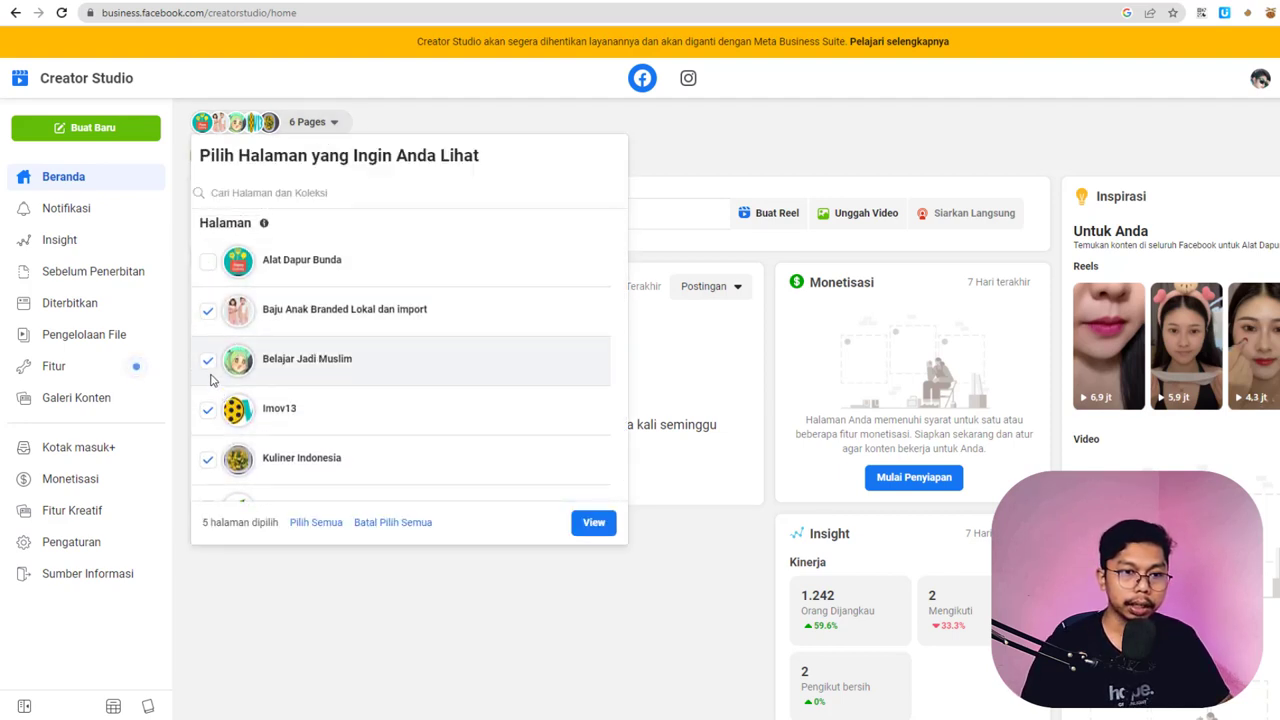
{"action": "left_click", "coordinate": [207, 360]}
{"action": "left_click", "coordinate": [207, 409]}
{"action": "left_click", "coordinate": [207, 458]}
{"action": "left_click", "coordinate": [207, 497]}
{"action": "scroll", "coordinate": [265, 461], "scroll_direction": "down", "scroll_amount": 1}
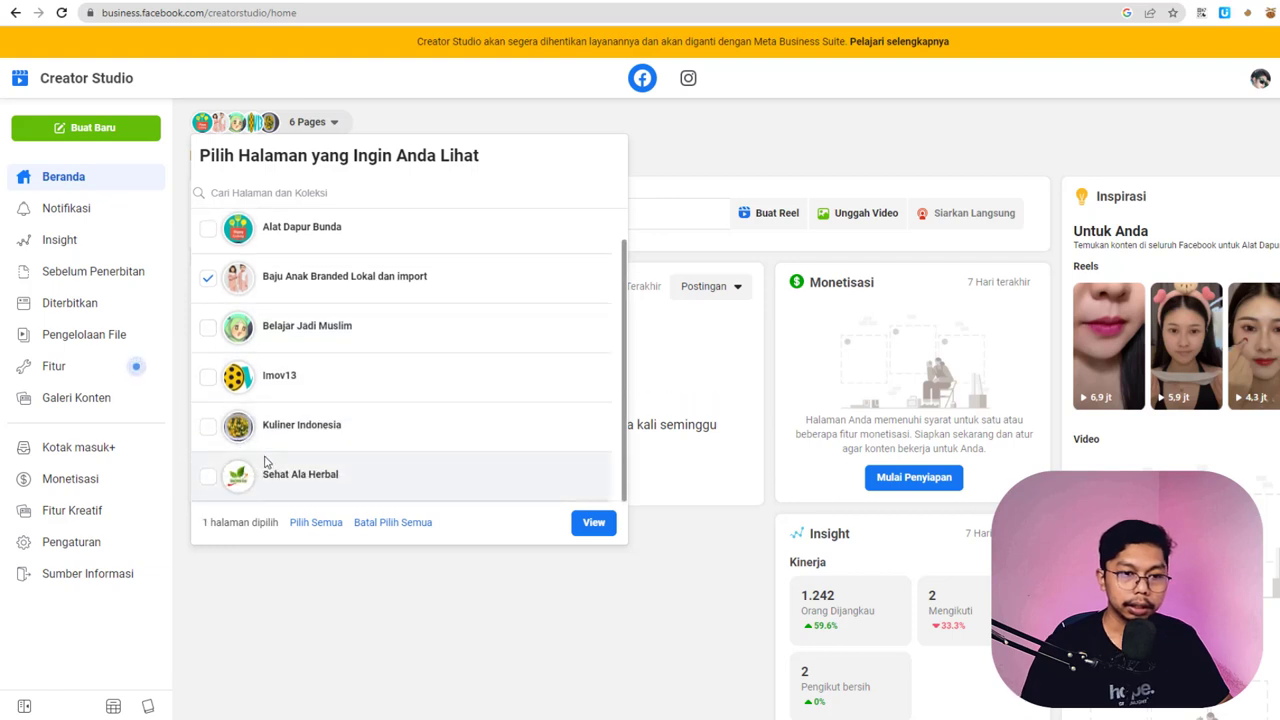
{"action": "left_click", "coordinate": [594, 522]}
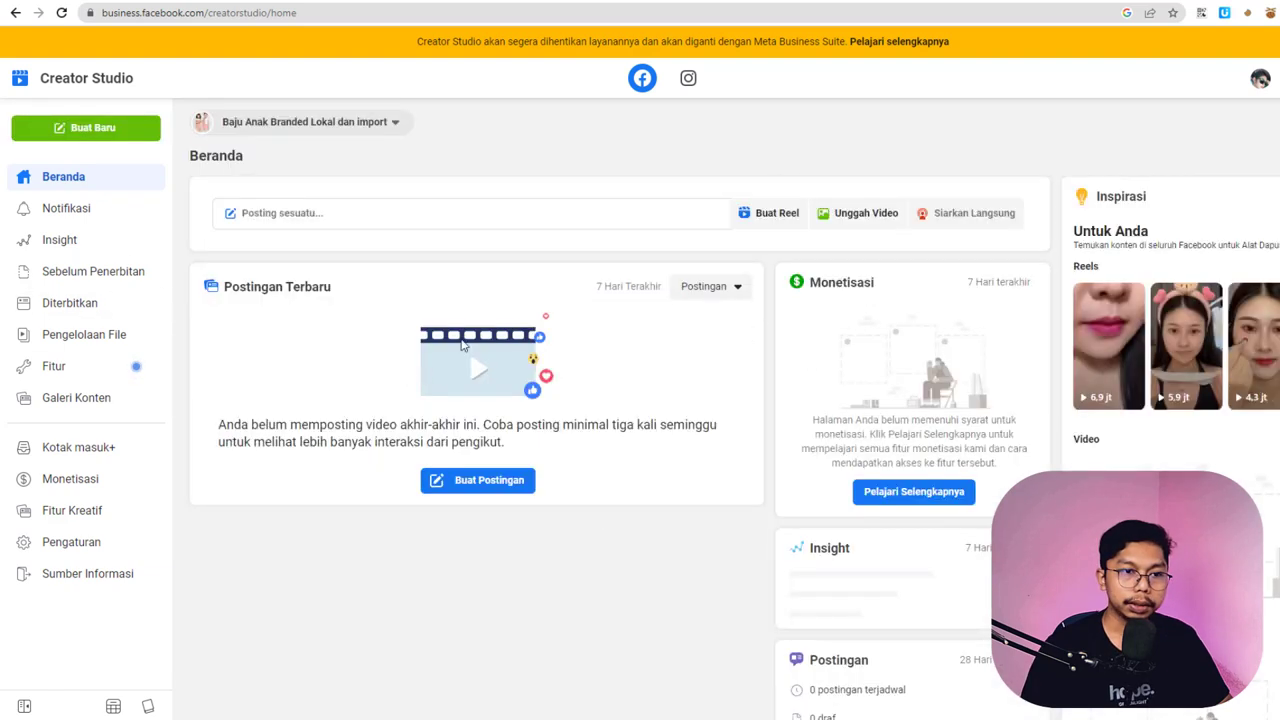
- Show the page's scheduled videos under Sebelum Penerbitan
{"action": "left_click", "coordinate": [90, 275]}
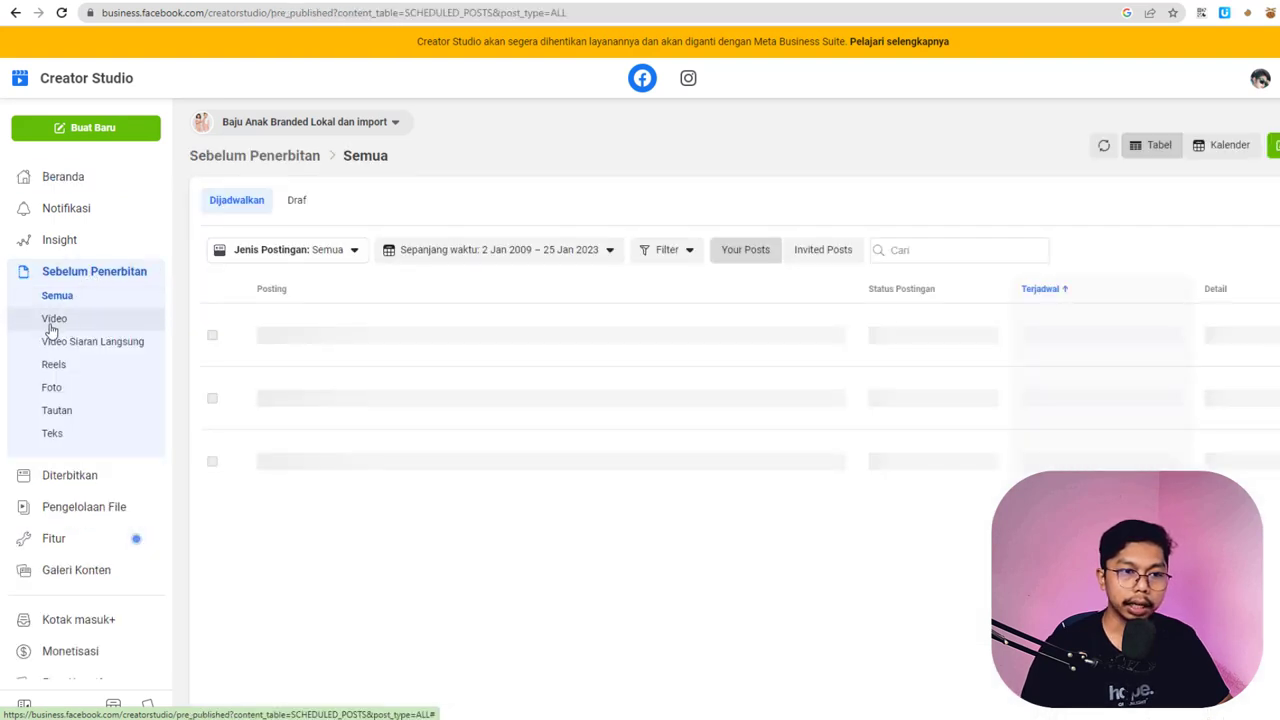
{"action": "left_click", "coordinate": [55, 320]}
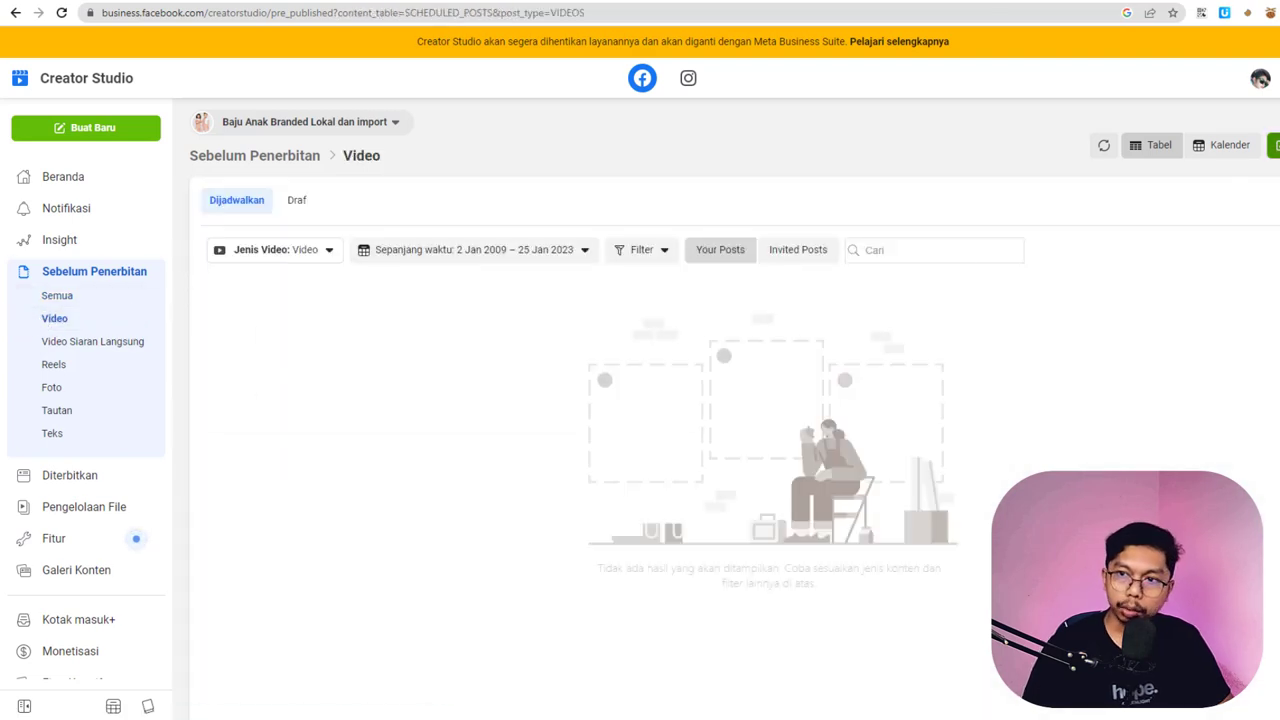
- Start a multi-video upload to the page with the first 28 clips in the baju anak folder of video affiliate shopee
{"action": "left_click", "coordinate": [1274, 145]}
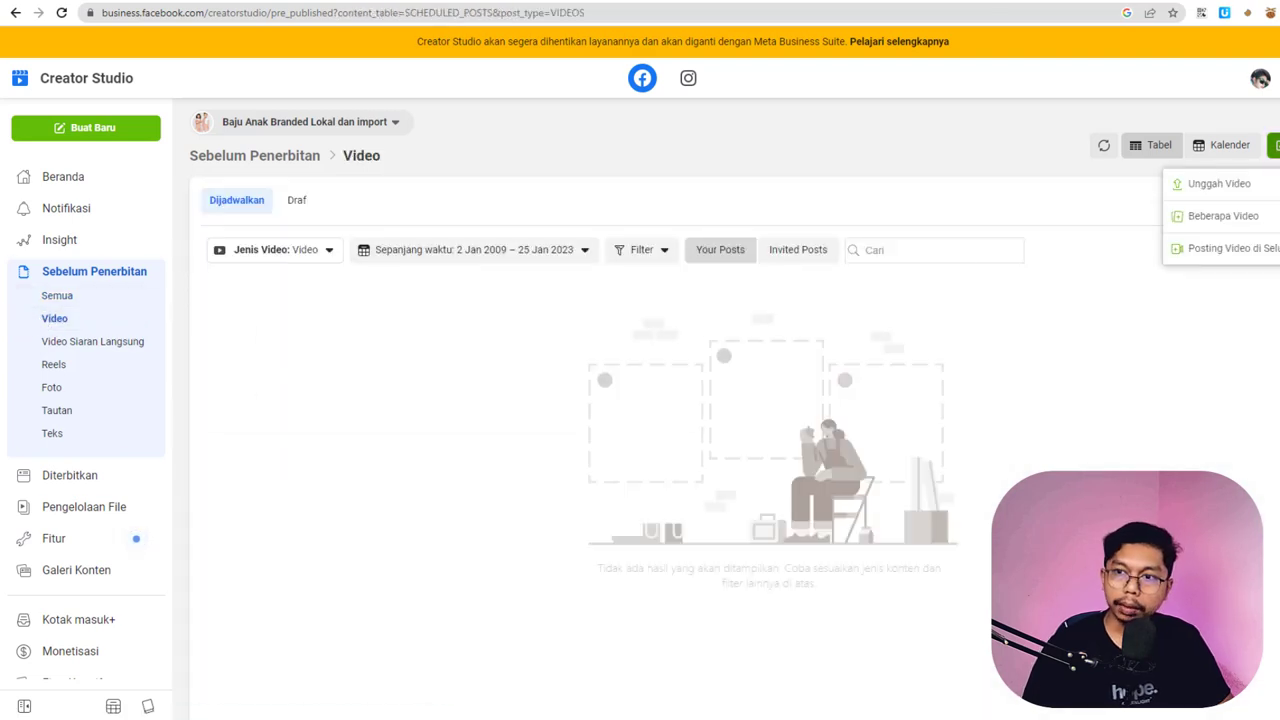
{"action": "left_click", "coordinate": [1228, 217]}
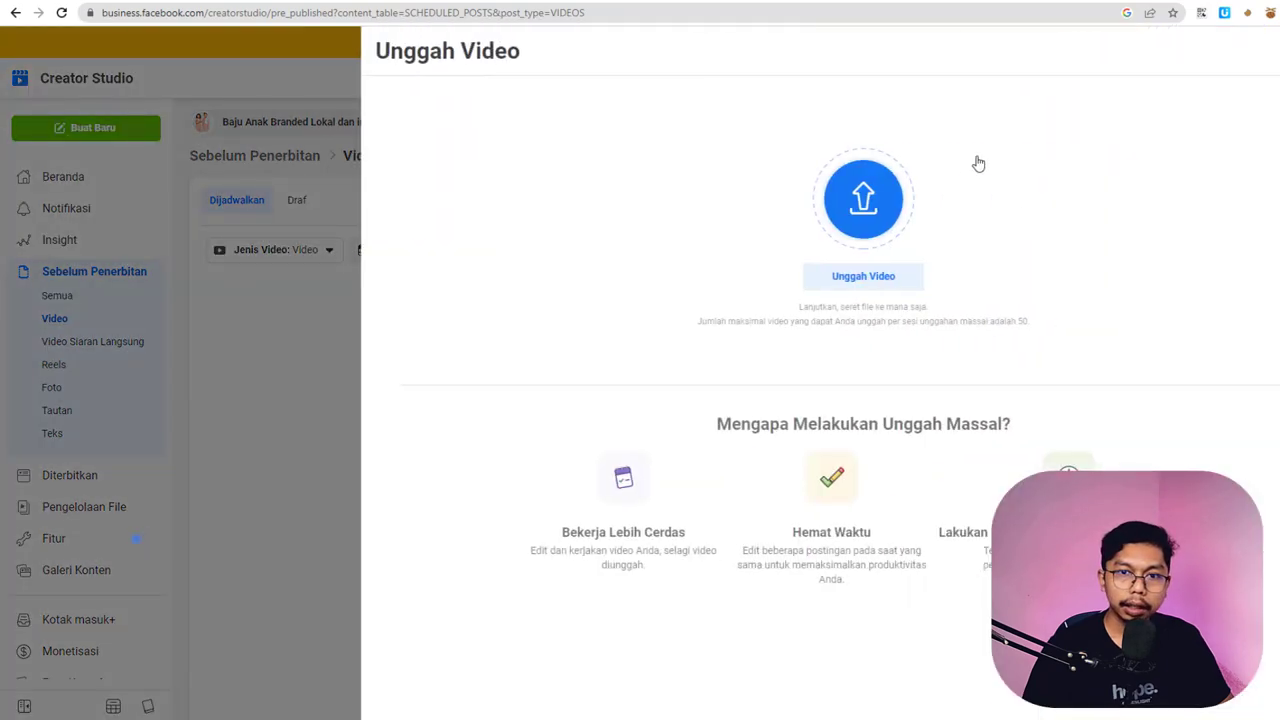
{"action": "left_click", "coordinate": [868, 278]}
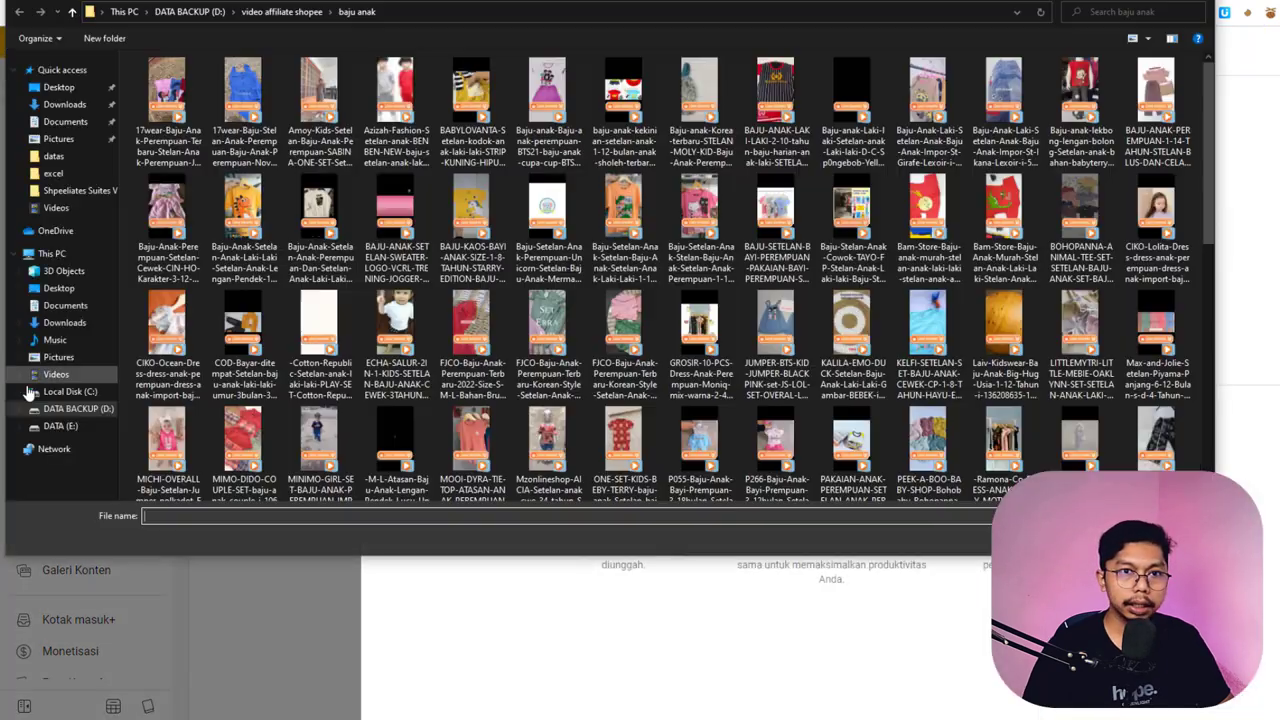
{"action": "left_click", "coordinate": [172, 105]}
{"action": "left_click", "coordinate": [1147, 237], "text": "shift"}
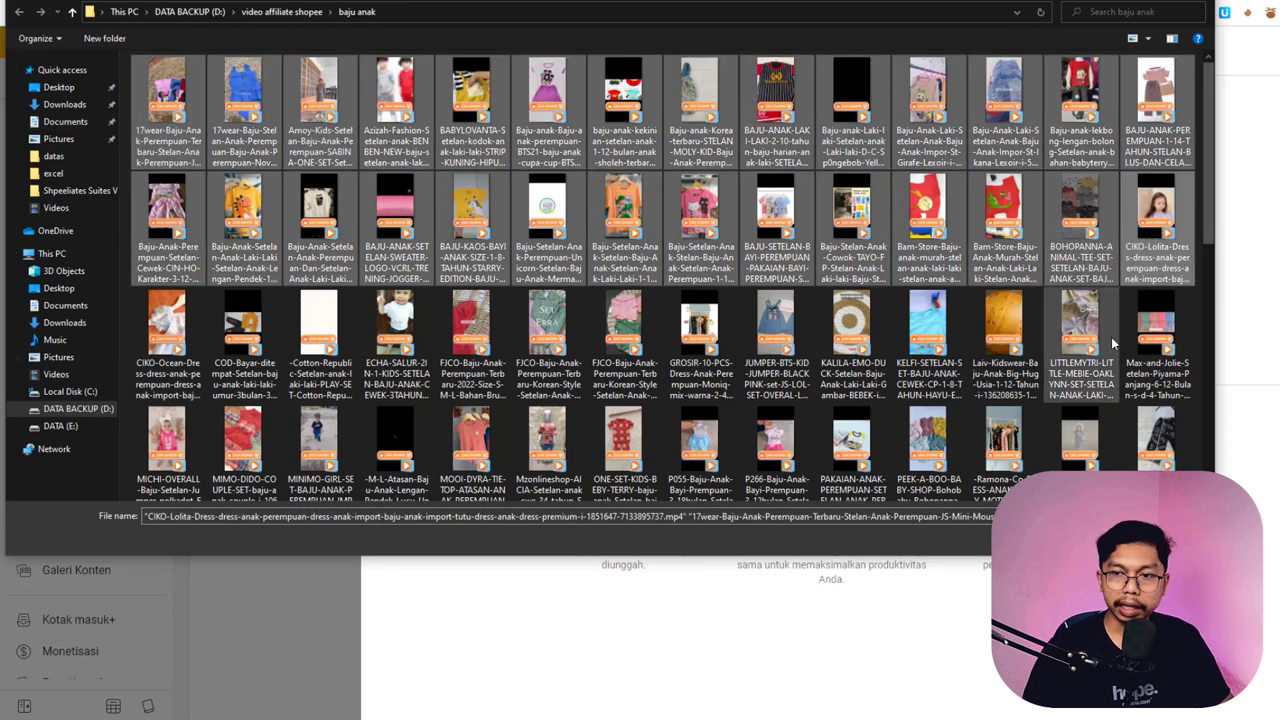
{"action": "key", "text": "Return"}
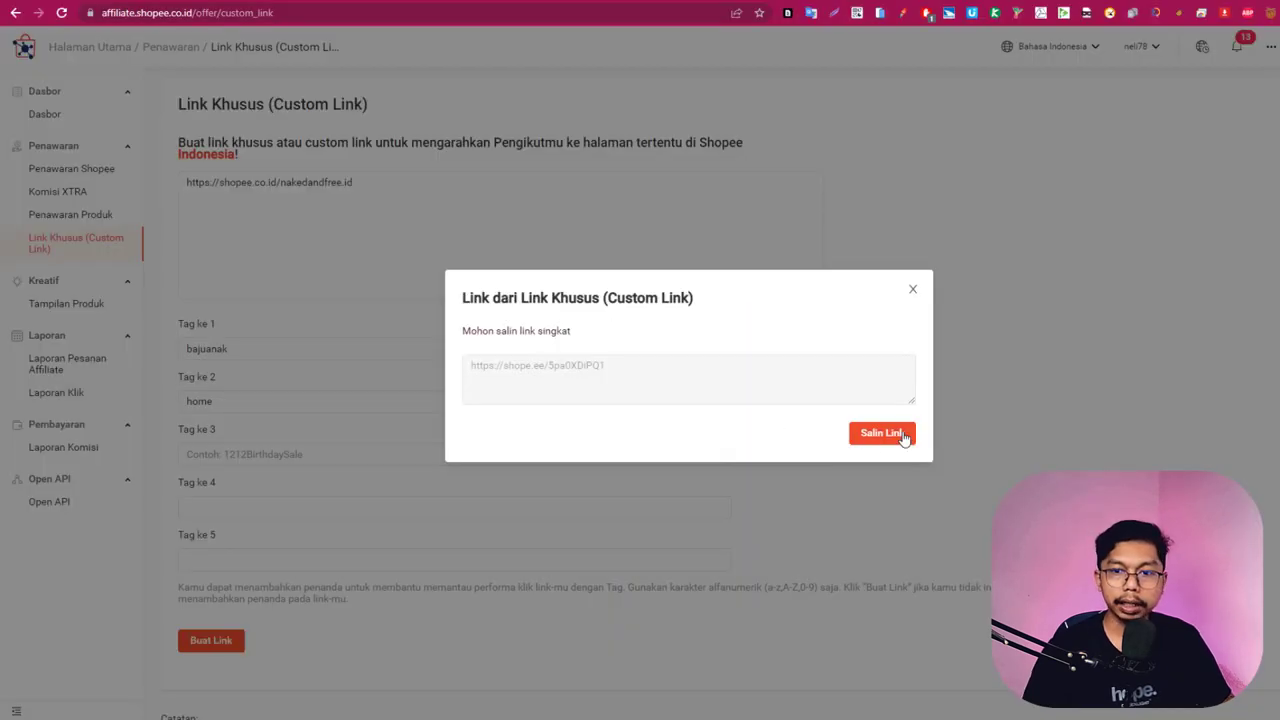
- Copy the custom short link in Shopee Affiliate and open the first uploaded video's description in Creator Studio
{"action": "left_click", "coordinate": [908, 440]}
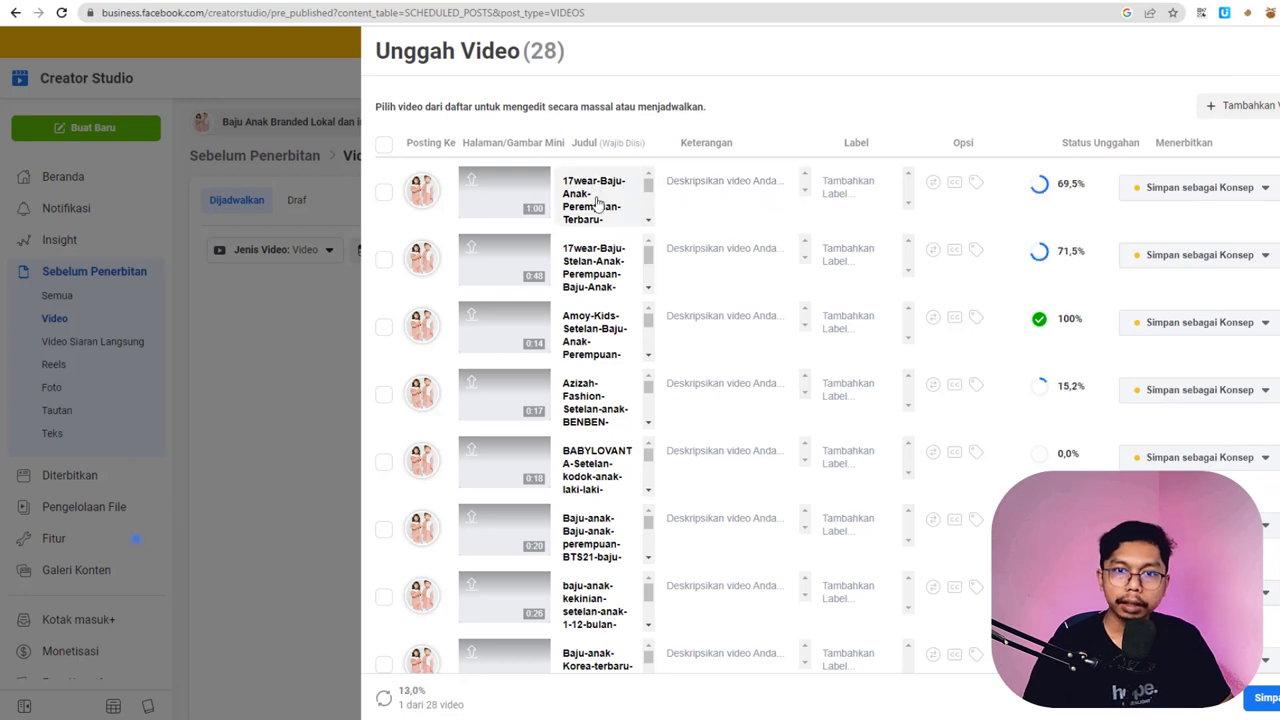
{"action": "left_click", "coordinate": [742, 186]}
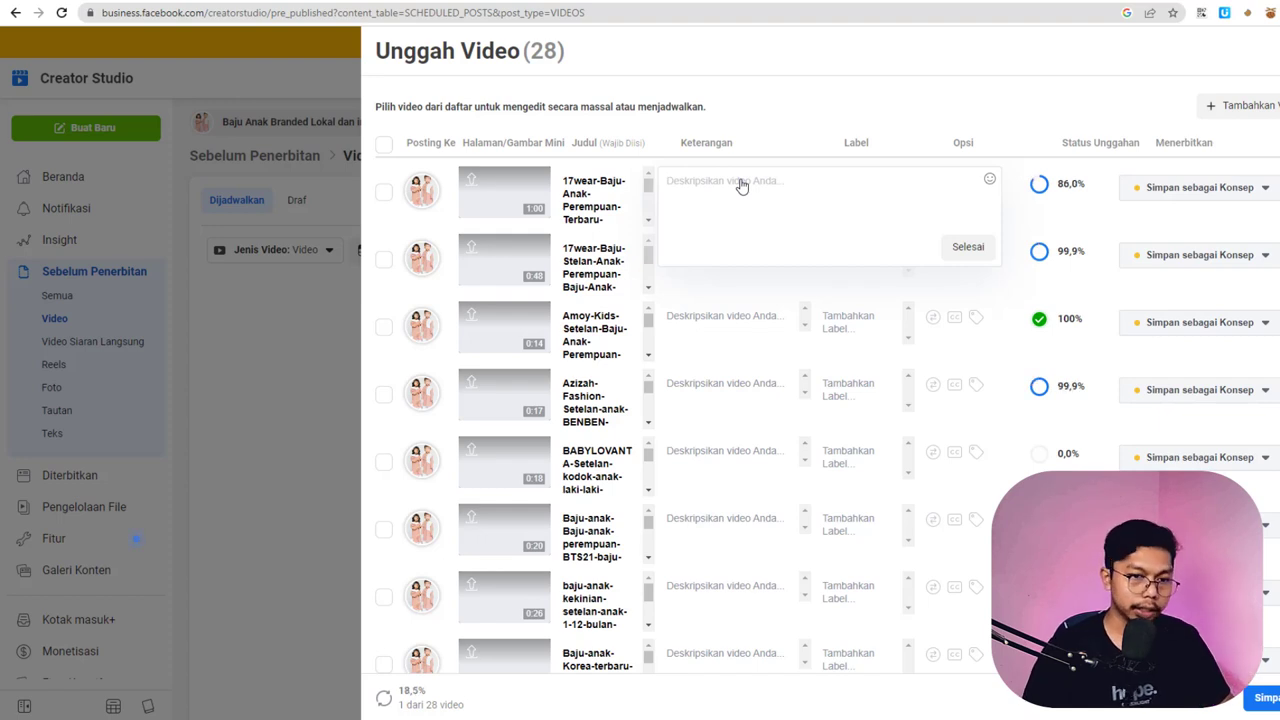
{"action": "type", "text": "Link"}
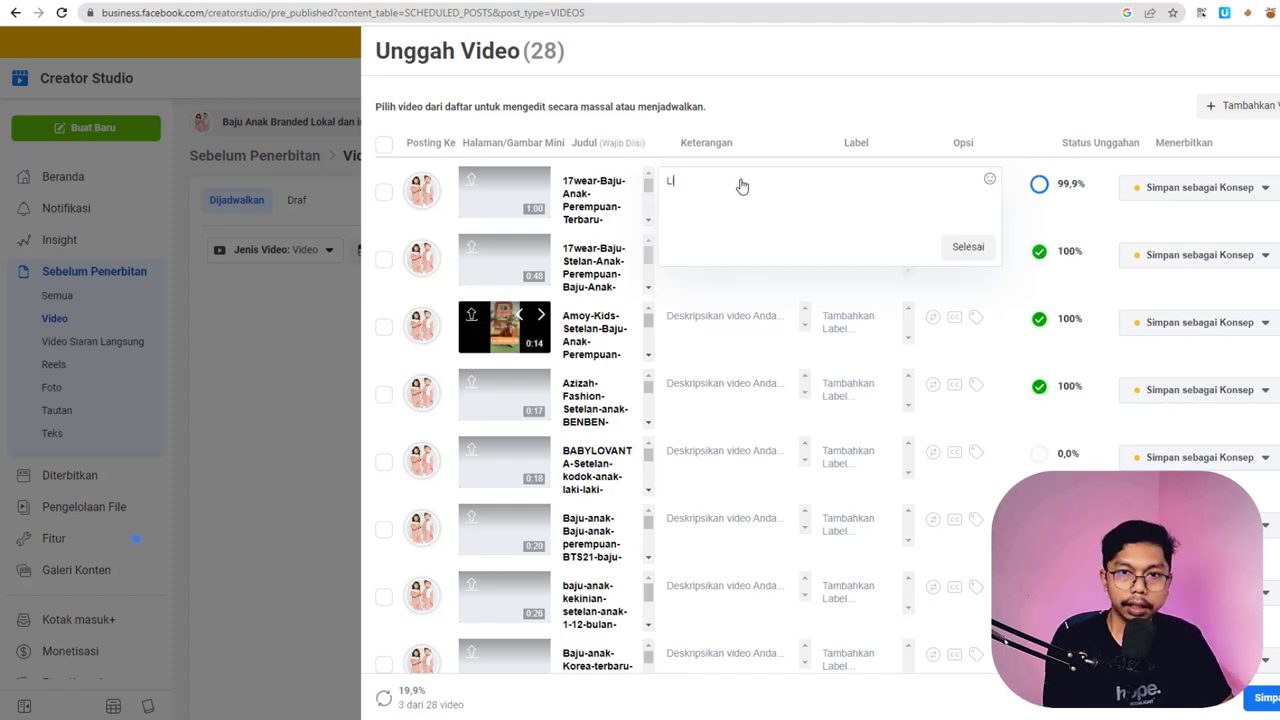
{"action": "key", "text": "BackSpace"}
{"action": "key", "text": "BackSpace"}
{"action": "key", "text": "BackSpace"}
{"action": "key", "text": "BackSpace"}
{"action": "key", "text": "BackSpace"}
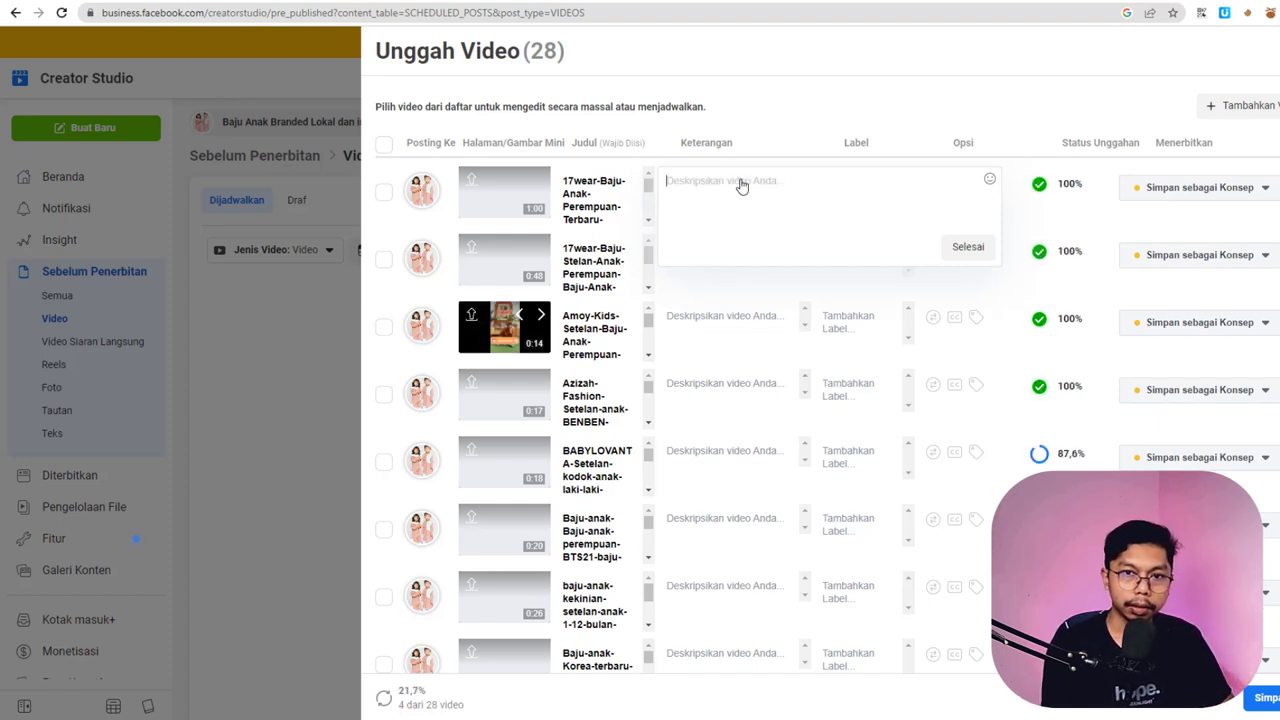
{"action": "type", "text": "Pembelian Klik Disini"}
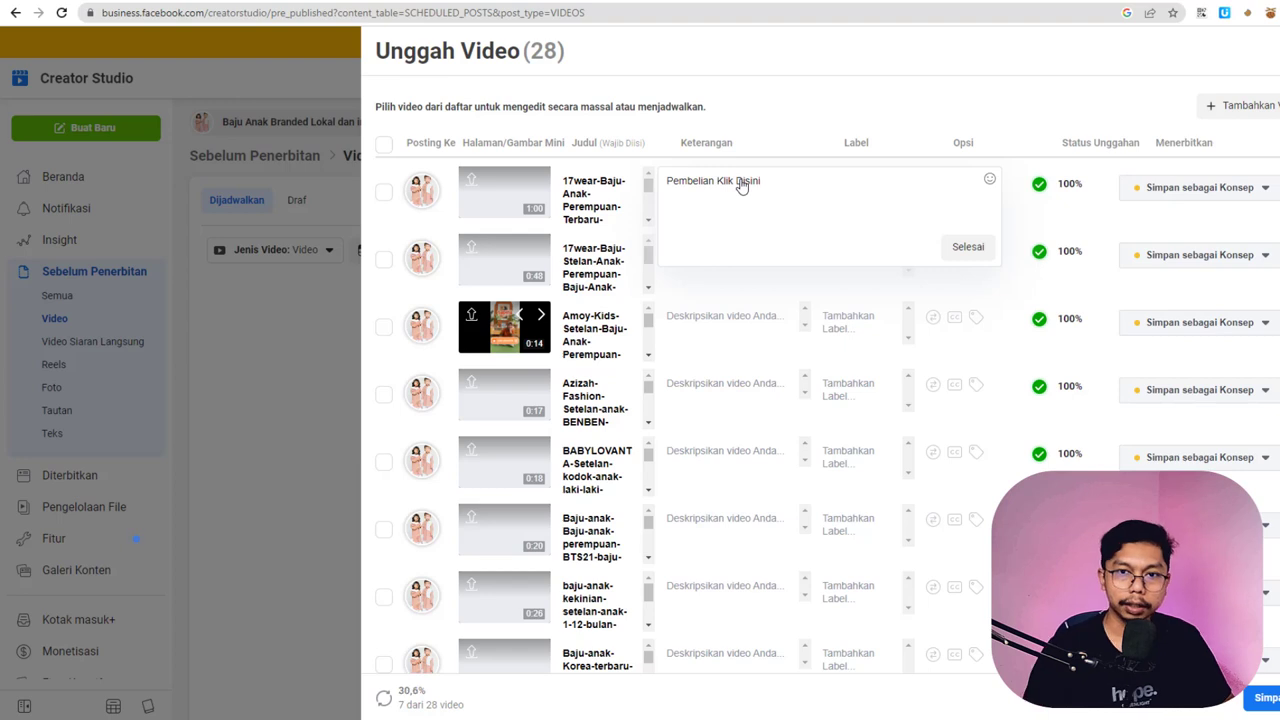
{"action": "key", "text": "ctrl+v"}
{"action": "key", "text": "ctrl+a"}
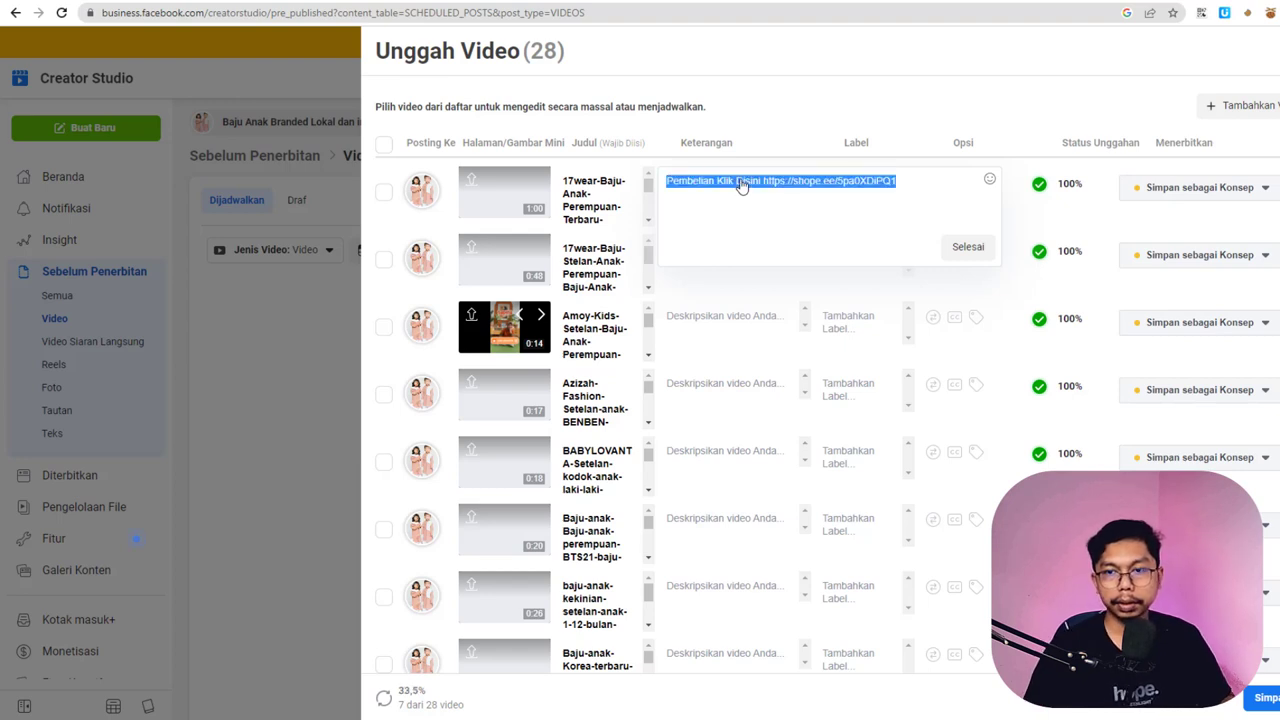
{"action": "left_click", "coordinate": [762, 180]}
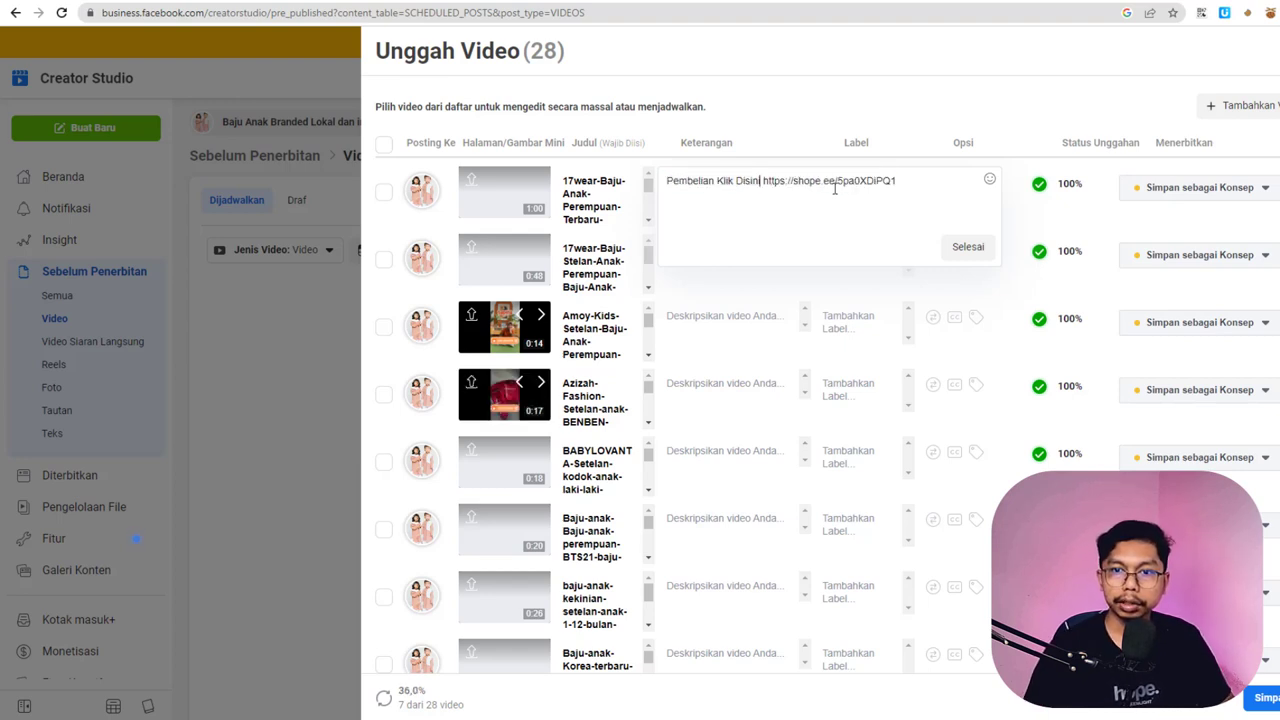
{"action": "left_click", "coordinate": [989, 179]}
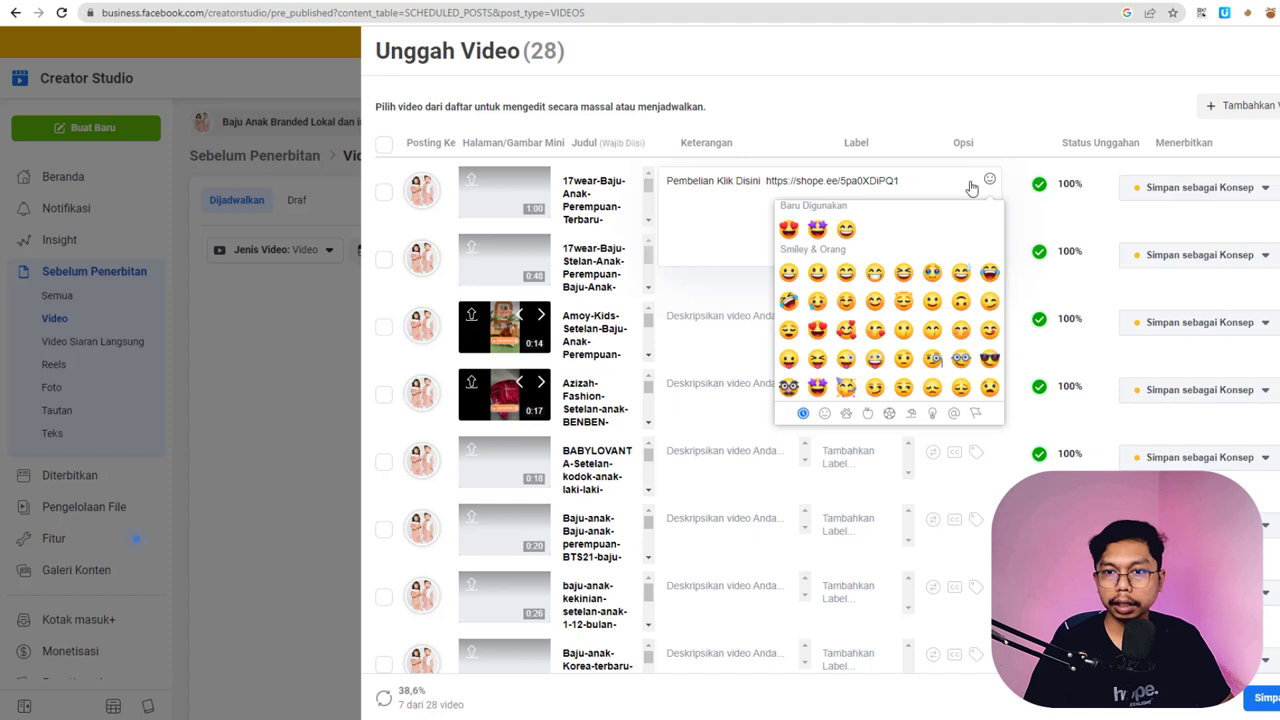
{"action": "left_click", "coordinate": [761, 180]}
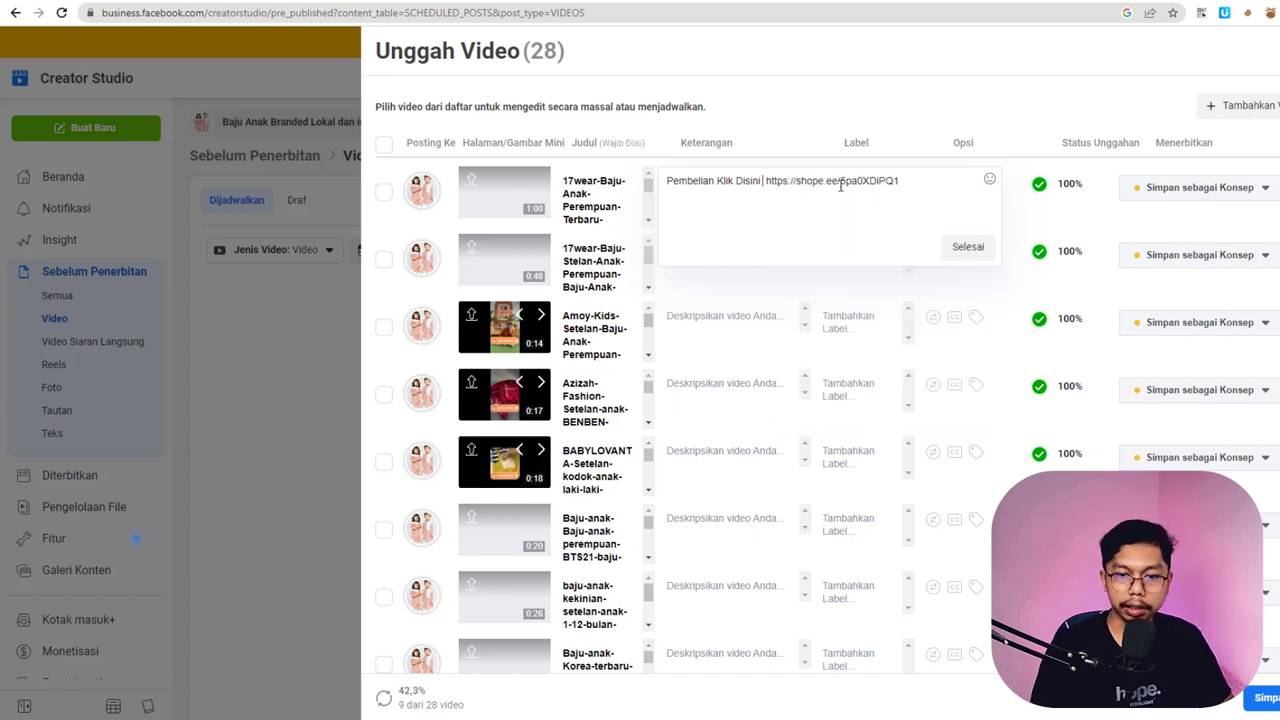
{"action": "key", "text": "BackSpace"}
{"action": "type", "text": "=>"}
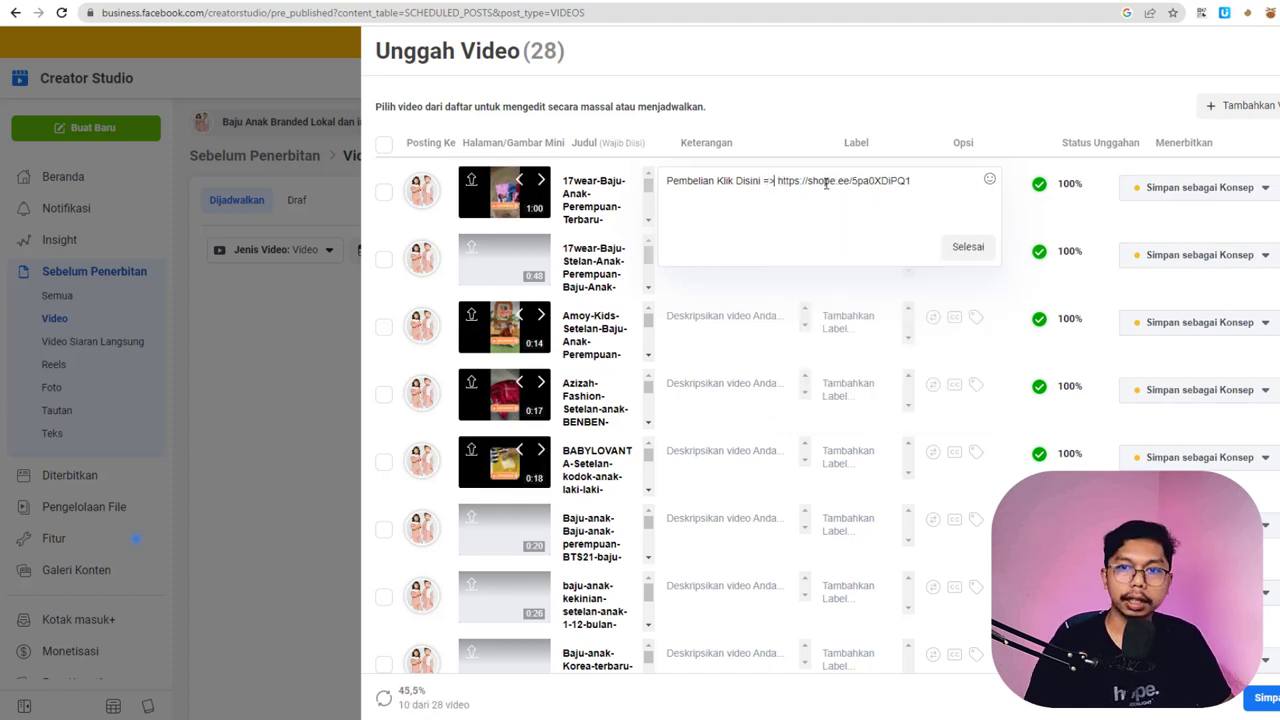
- Copy the first video's whole description for reuse and finish editing it
{"action": "triple_click", "coordinate": [752, 180]}
{"action": "key", "text": "ctrl+c"}
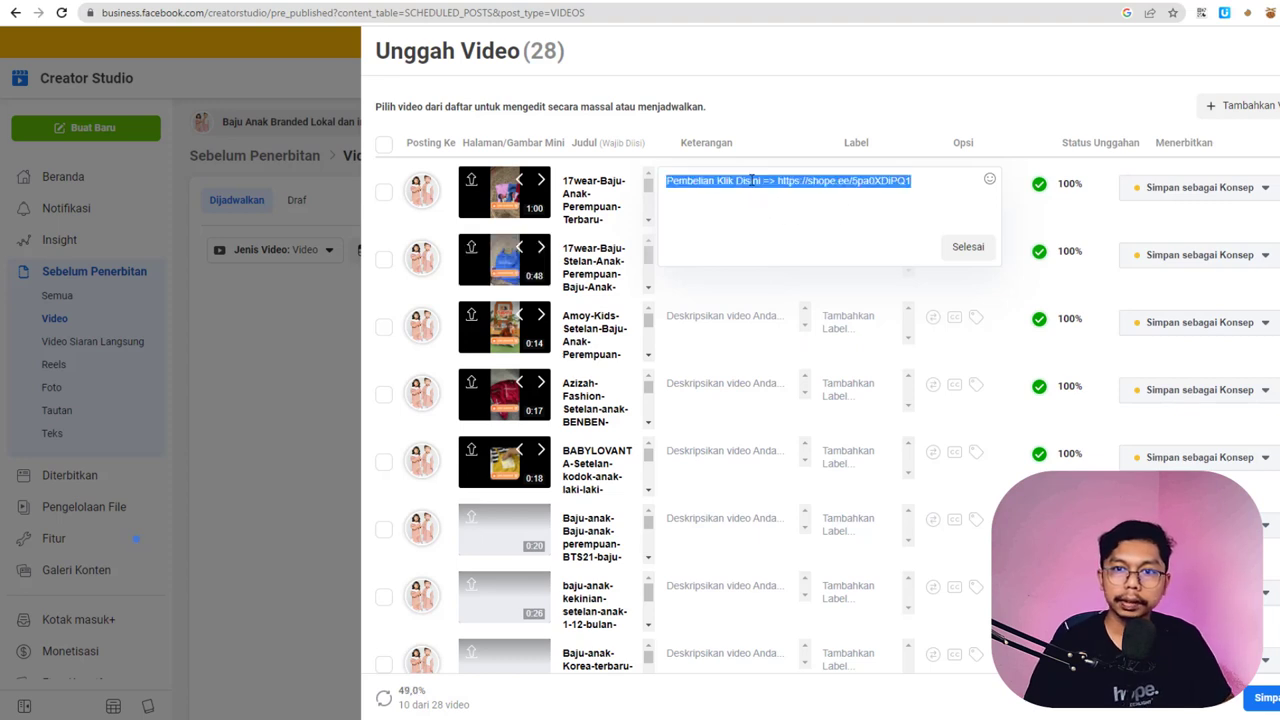
{"action": "left_click", "coordinate": [952, 247]}
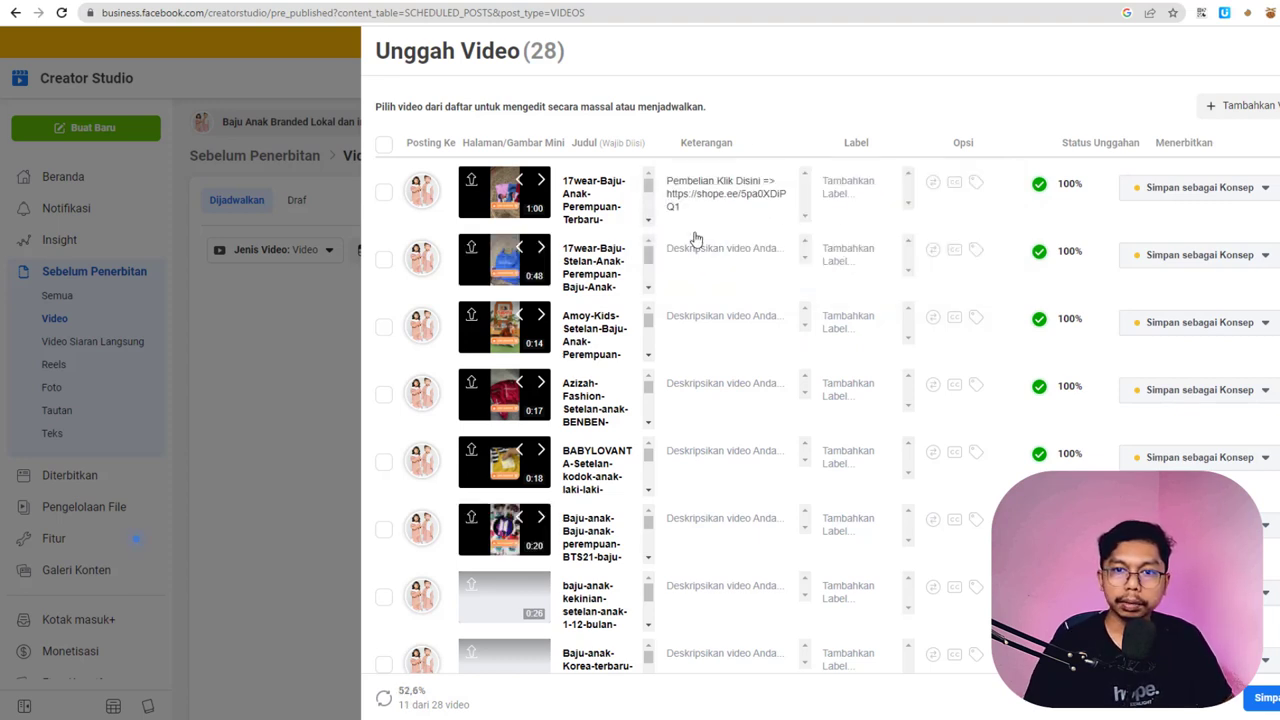
- Paste the copied purchase-link description into the second 17wear video and the Amoy-Kids video
{"action": "left_click", "coordinate": [735, 269]}
{"action": "key", "text": "ctrl+v"}
{"action": "left_click", "coordinate": [963, 312]}
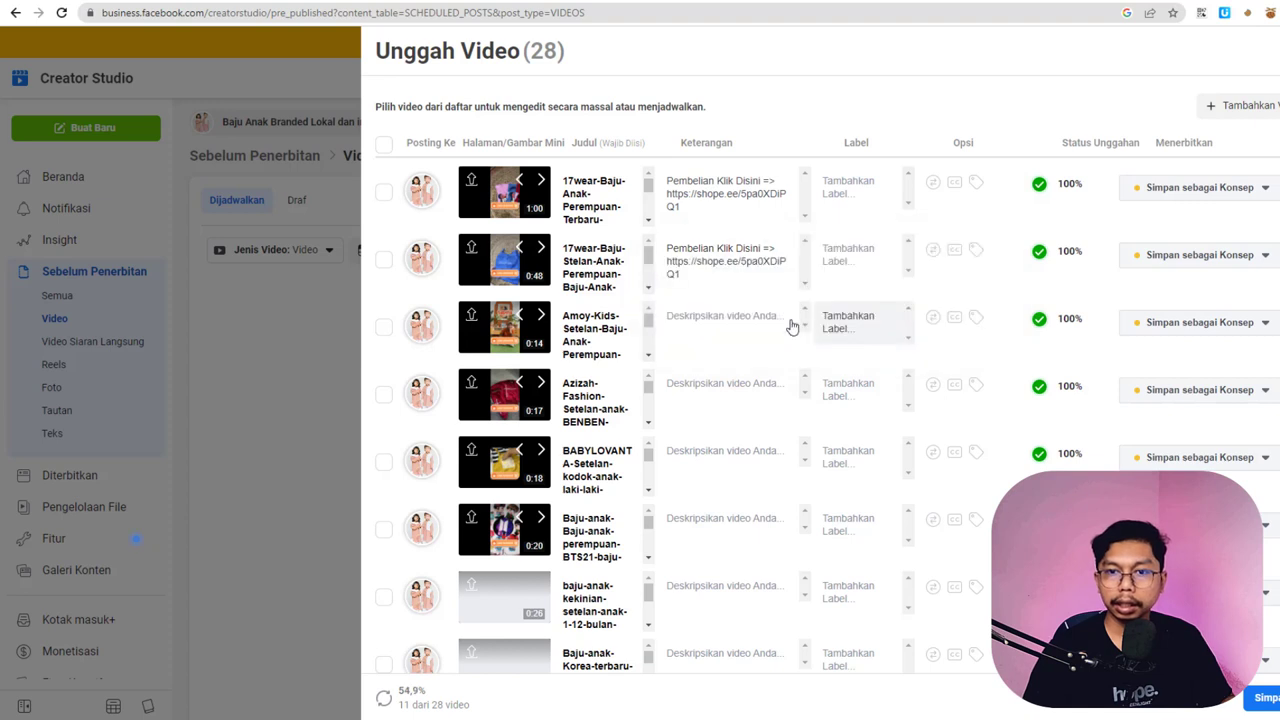
{"action": "left_click", "coordinate": [748, 315]}
{"action": "key", "text": "ctrl+v"}
{"action": "left_click", "coordinate": [958, 383]}
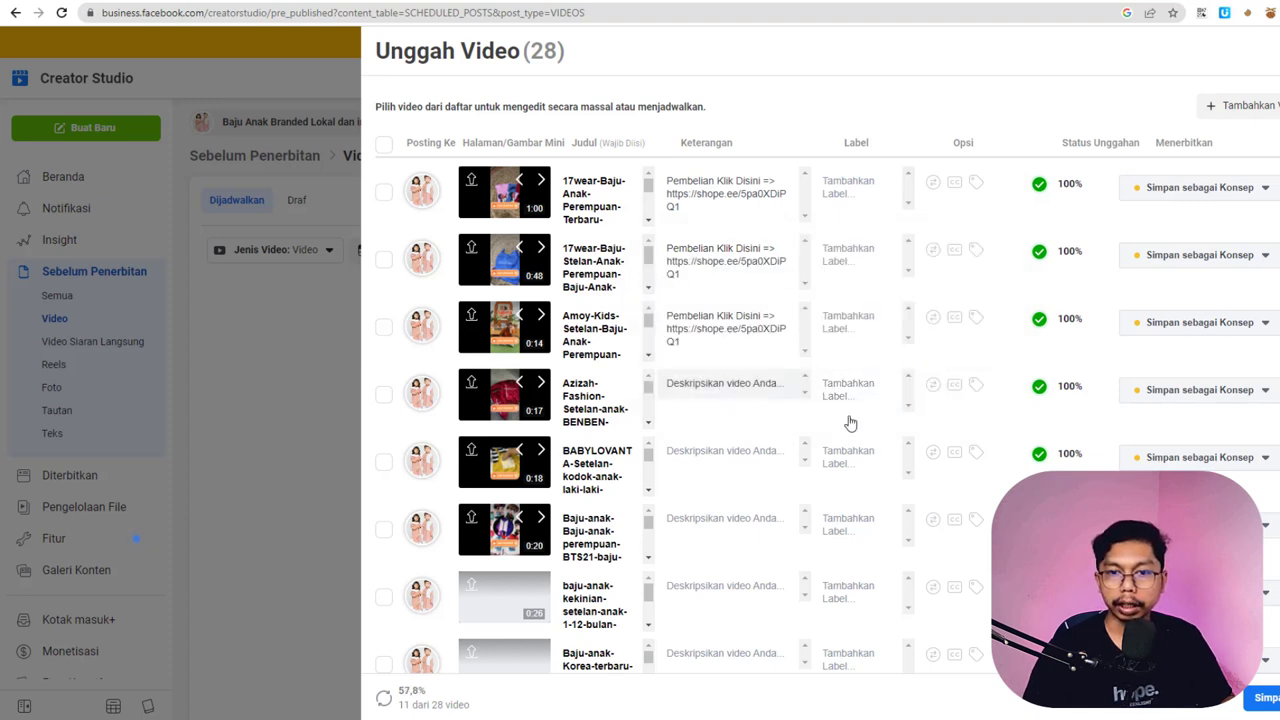
- Add the same purchase-link description to the Azizah-Fashion, BABYLOVANTA and Baju-anak BTS21 videos
{"action": "left_click", "coordinate": [735, 392]}
{"action": "key", "text": "ctrl+v"}
{"action": "left_click", "coordinate": [968, 457]}
{"action": "left_click", "coordinate": [756, 458]}
{"action": "key", "text": "ctrl+v"}
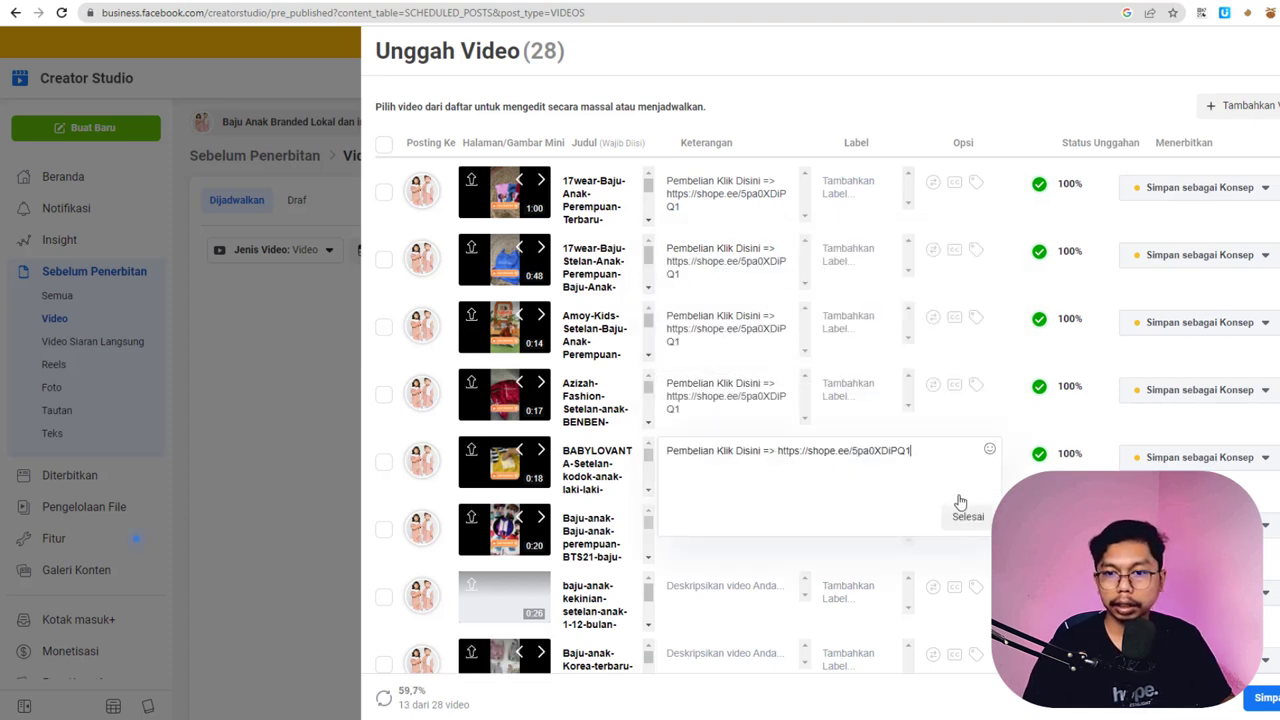
{"action": "left_click", "coordinate": [963, 508]}
{"action": "left_click", "coordinate": [733, 535]}
{"action": "key", "text": "ctrl+v"}
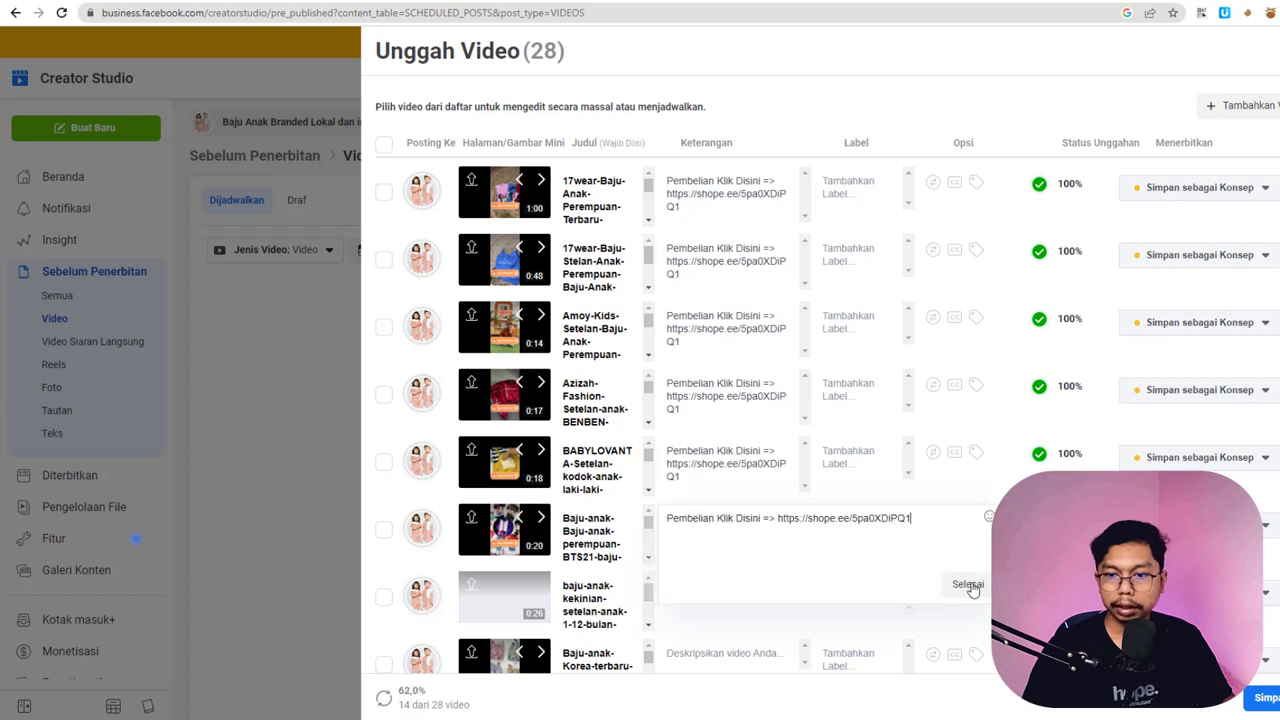
{"action": "left_click", "coordinate": [966, 585]}
- Fill in the copied description for the baju-anak-kekinian, Baju-anak-Korea-terbaru and BAJU-ANAK-LAKI-LAKI-2-10-tahun videos
{"action": "scroll", "coordinate": [731, 480], "scroll_direction": "down", "scroll_amount": 2}
{"action": "left_click", "coordinate": [720, 445]}
{"action": "key", "text": "ctrl+v"}
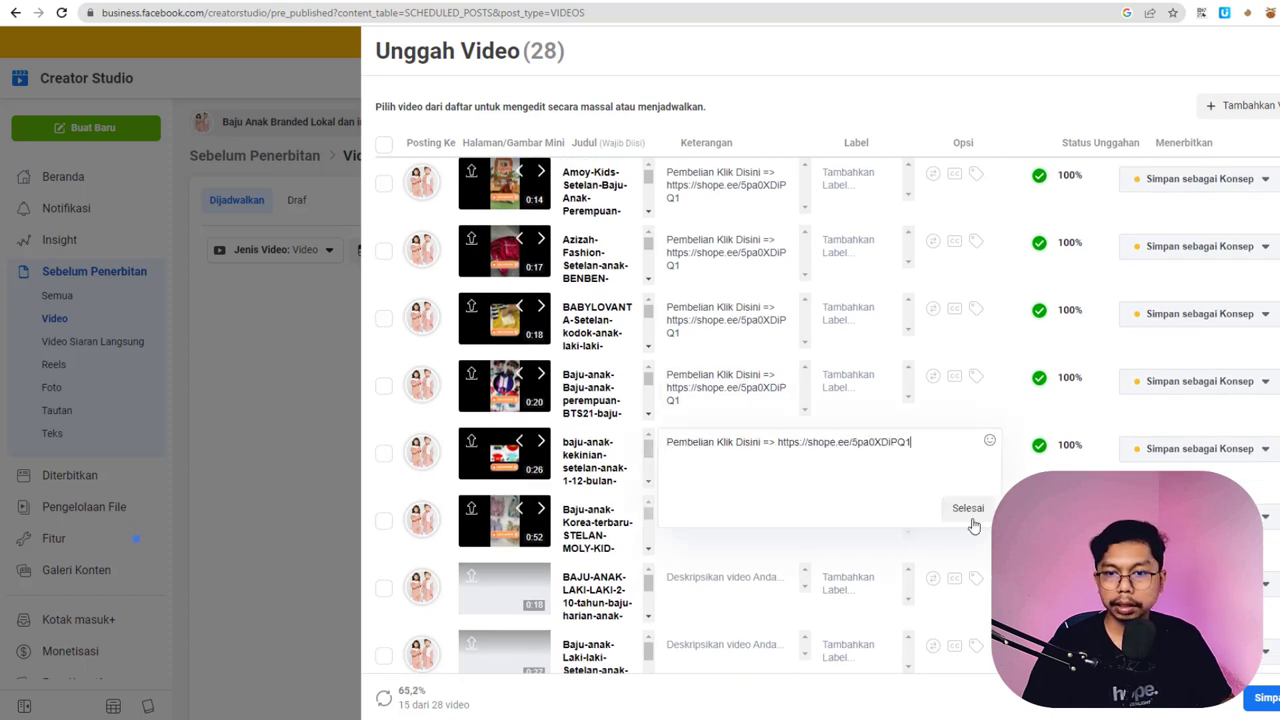
{"action": "left_click", "coordinate": [963, 508]}
{"action": "left_click", "coordinate": [728, 515]}
{"action": "key", "text": "ctrl+v"}
{"action": "left_click", "coordinate": [966, 575]}
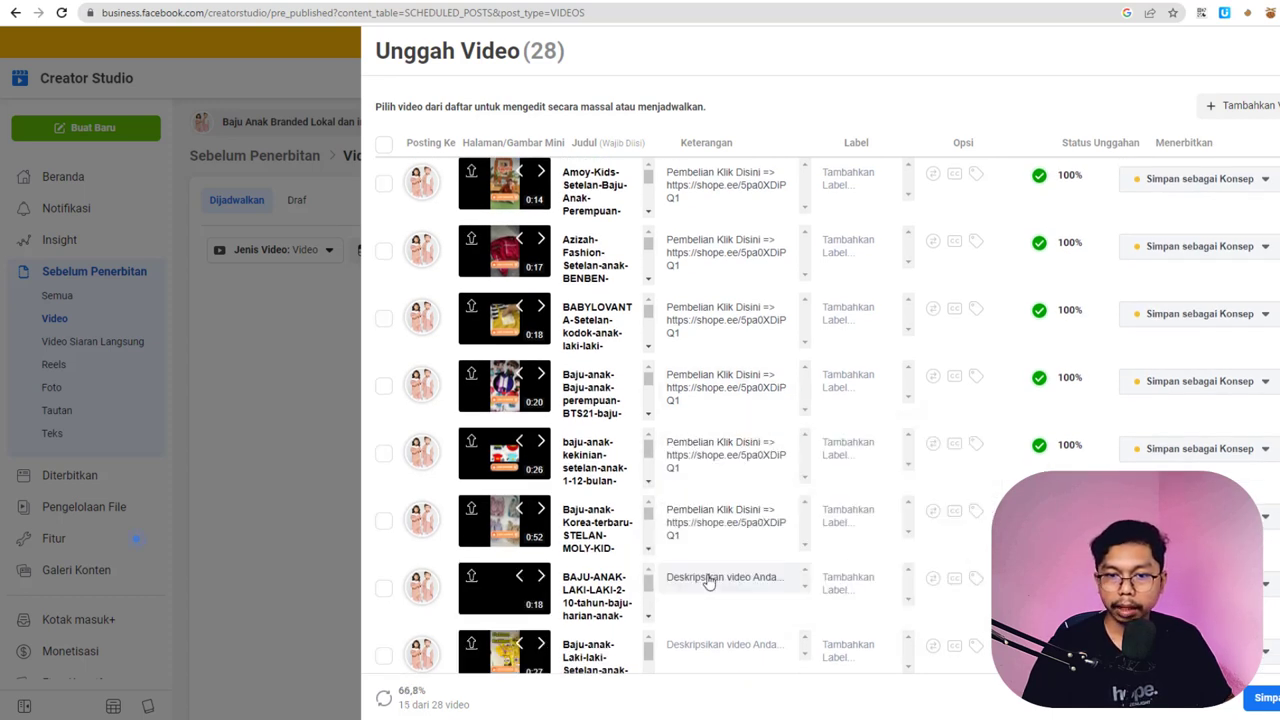
{"action": "left_click", "coordinate": [709, 577]}
{"action": "key", "text": "ctrl+v"}
{"action": "left_click", "coordinate": [966, 642]}
- Paste the purchase-link description into the 0:27 Baju-anak-Laki-laki-Setelan video and the 0:25 Baju-Anak-Laki-Setelan video below it
{"action": "scroll", "coordinate": [740, 500], "scroll_direction": "down", "scroll_amount": 2}
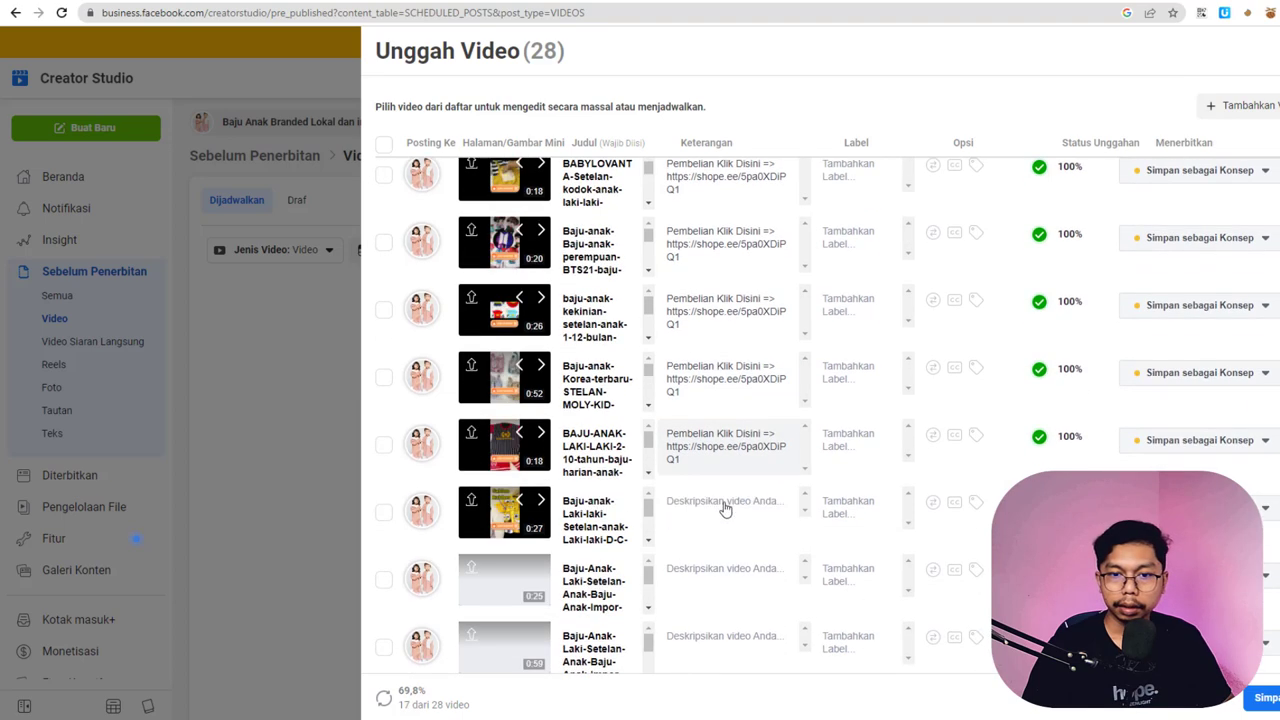
{"action": "left_click", "coordinate": [709, 503]}
{"action": "key", "text": "ctrl+v"}
{"action": "left_click", "coordinate": [971, 580]}
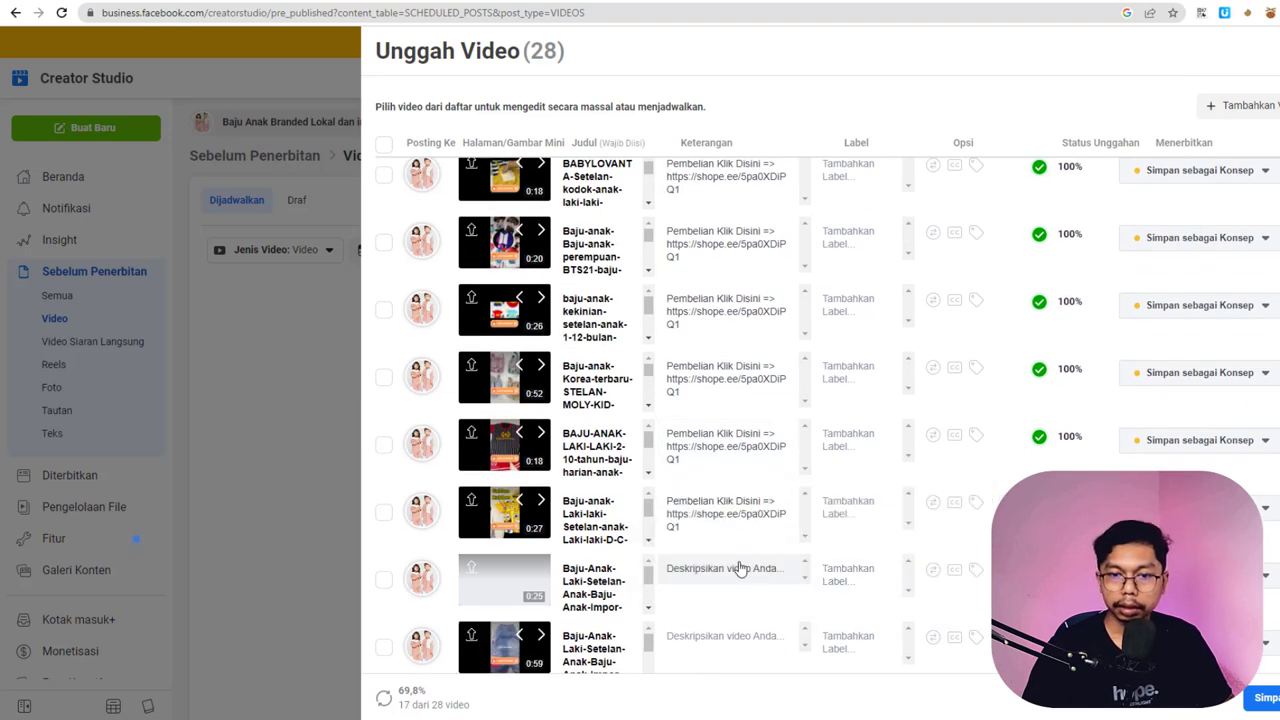
{"action": "left_click", "coordinate": [737, 568]}
{"action": "key", "text": "ctrl+v"}
{"action": "left_click", "coordinate": [966, 634]}
{"action": "scroll", "coordinate": [763, 529], "scroll_direction": "down", "scroll_amount": 4}
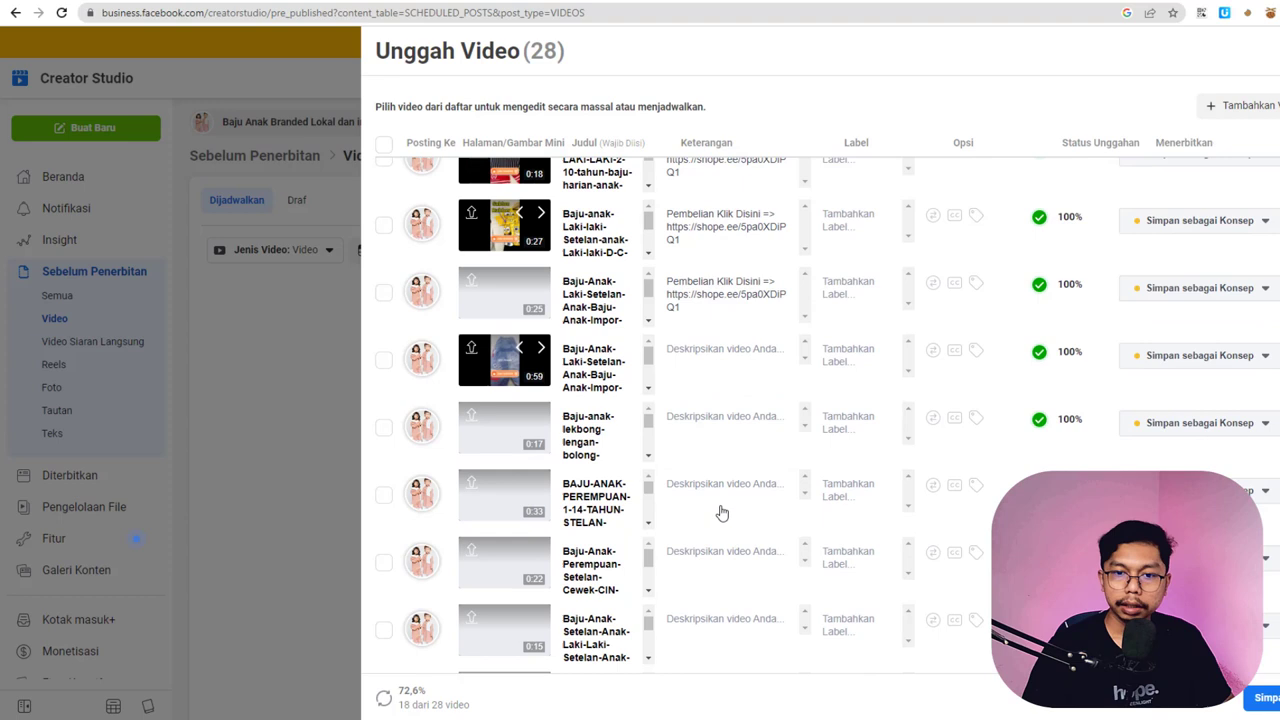
{"action": "left_click", "coordinate": [709, 349]}
{"action": "type", "text": "Pembelian Klik Disini => https://shope.ee/5pa0XDIPQ1"}
{"action": "left_click", "coordinate": [968, 415]}
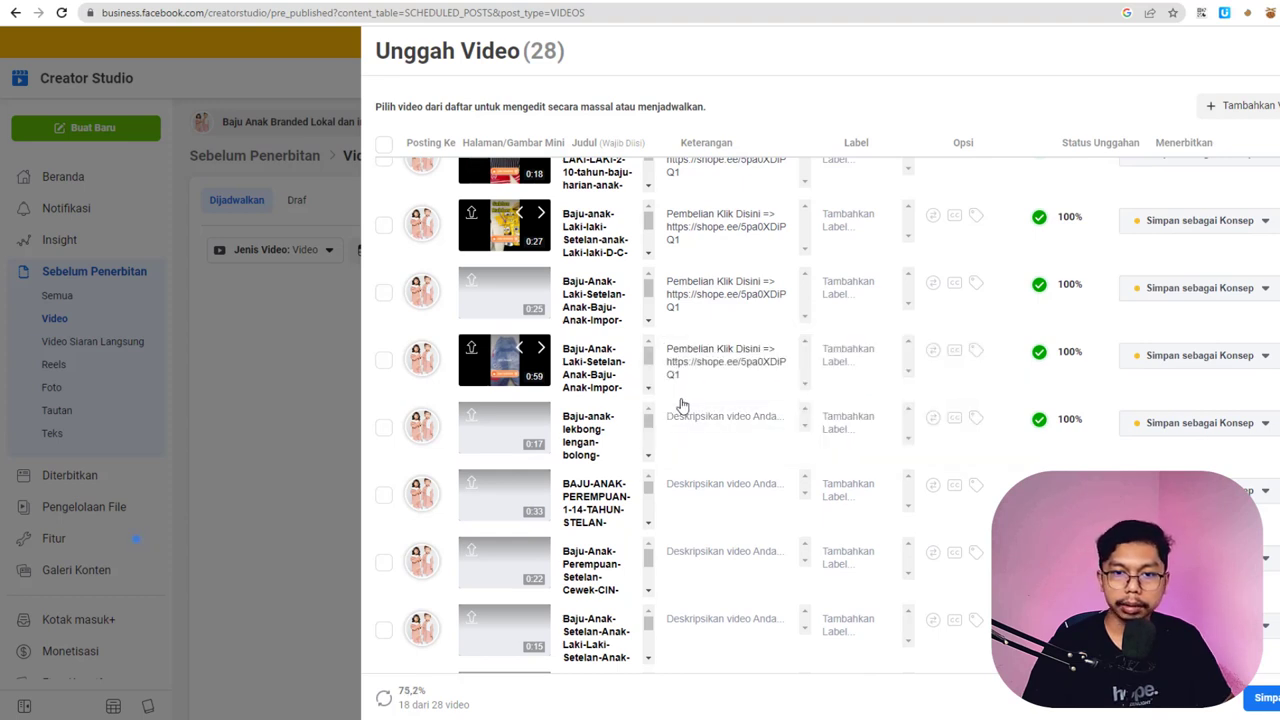
{"action": "left_click", "coordinate": [812, 455]}
{"action": "key", "text": "ctrl+v"}
{"action": "left_click", "coordinate": [980, 488]}
- Add the copied description to the BAJU-ANAK-PEREMPUAN-1-14-TAHUN and Baju-Anak-Perempuan-Setelan-Cewek videos
{"action": "left_click", "coordinate": [765, 488]}
{"action": "key", "text": "ctrl+v"}
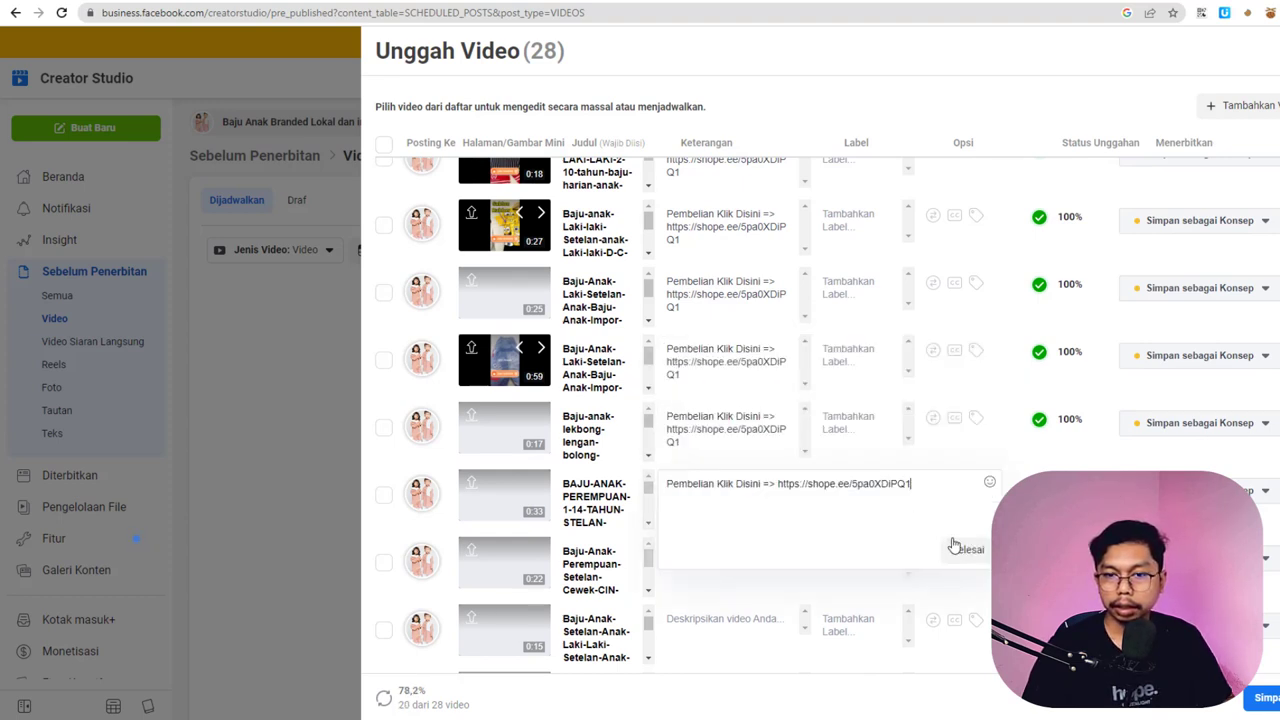
{"action": "left_click", "coordinate": [966, 545]}
{"action": "left_click", "coordinate": [757, 560]}
{"action": "key", "text": "ctrl+v"}
{"action": "left_click", "coordinate": [966, 616]}
- Paste the same description into the Baju-Anak-Setelan-Anak-Laki-Laki and Baju-Anak-Setelan-Anak-Perempuan videos
{"action": "scroll", "coordinate": [757, 477], "scroll_direction": "down", "scroll_amount": 3}
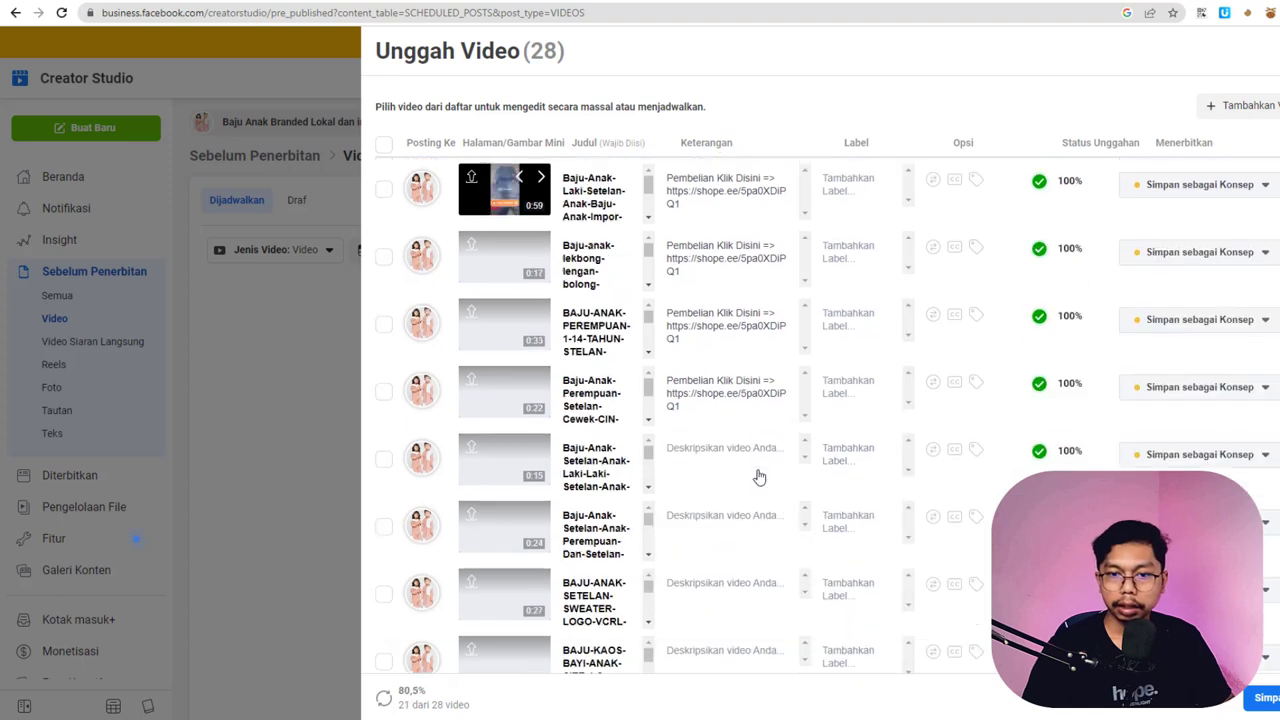
{"action": "left_click", "coordinate": [700, 412]}
{"action": "key", "text": "ctrl+v"}
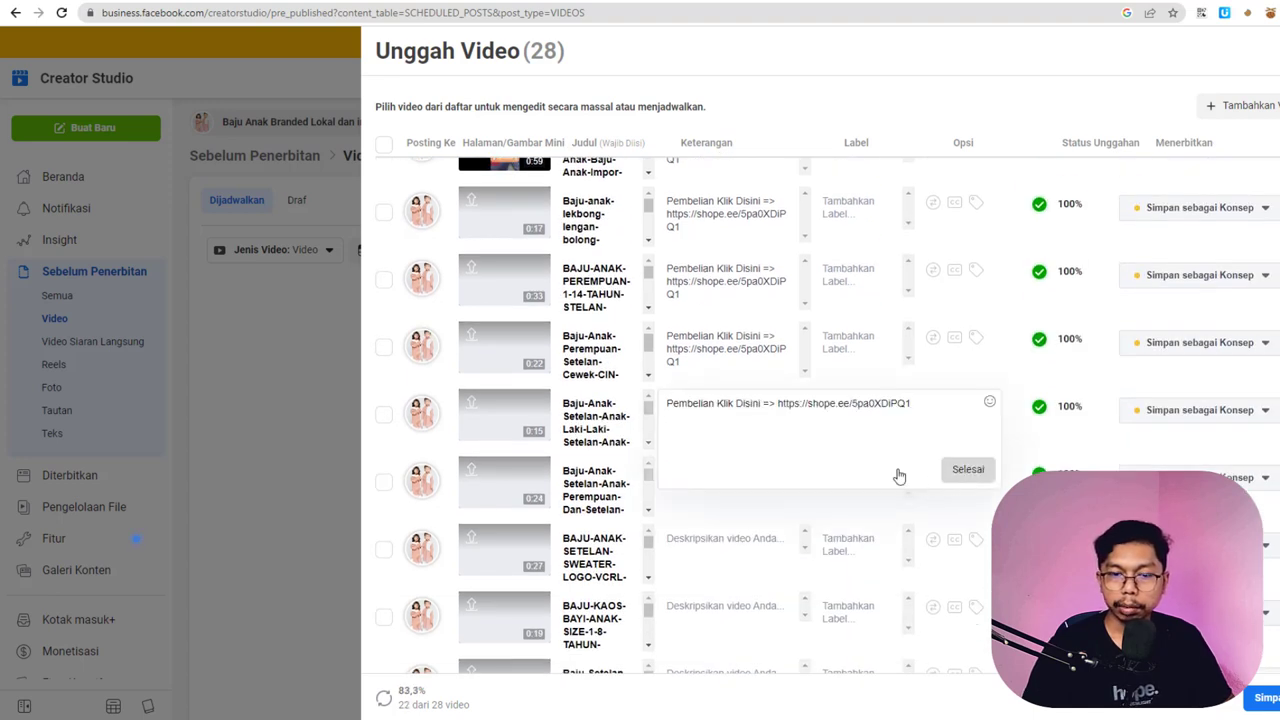
{"action": "left_click", "coordinate": [968, 470]}
{"action": "left_click", "coordinate": [805, 475]}
{"action": "key", "text": "ctrl+v"}
{"action": "left_click", "coordinate": [960, 534]}
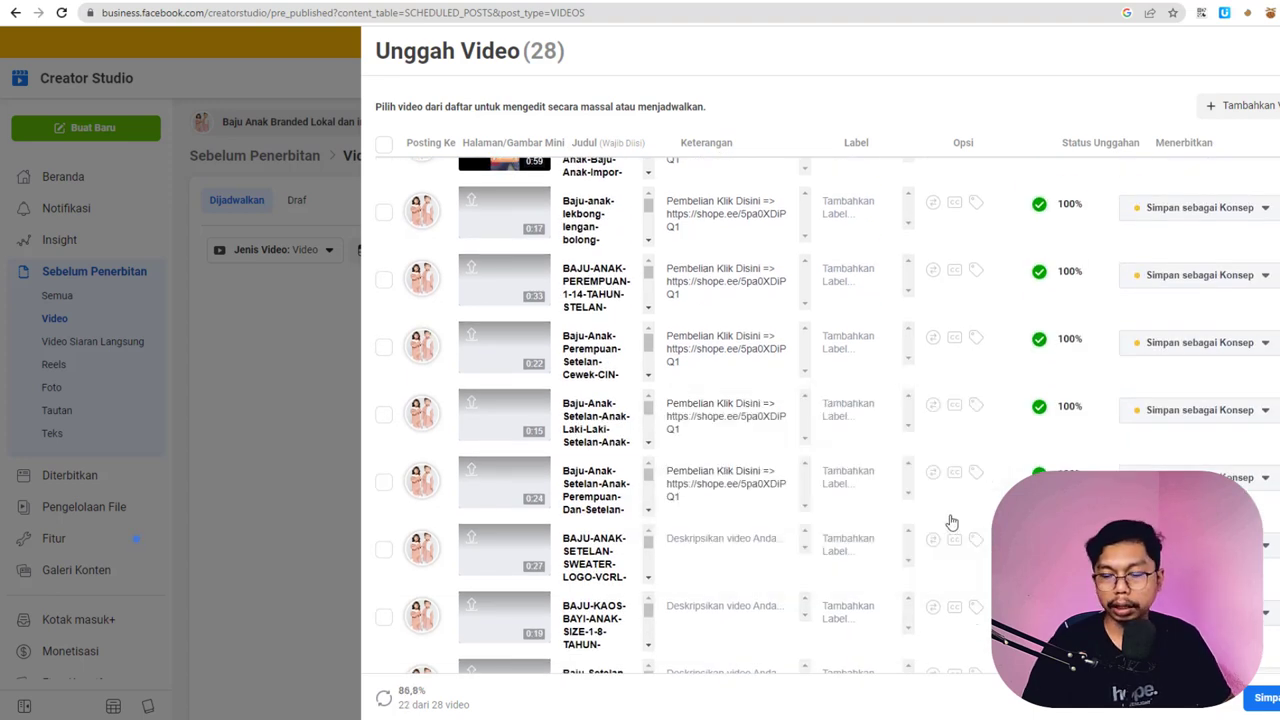
- Fill in the purchase-link description for the BAJU-ANAK-SETELAN-SWEATER, BAJU-KAOS-BAYI-ANAK and Baju-Setelan-Anak-Perempuan-Unicorn videos
{"action": "scroll", "coordinate": [744, 478], "scroll_direction": "down", "scroll_amount": 2}
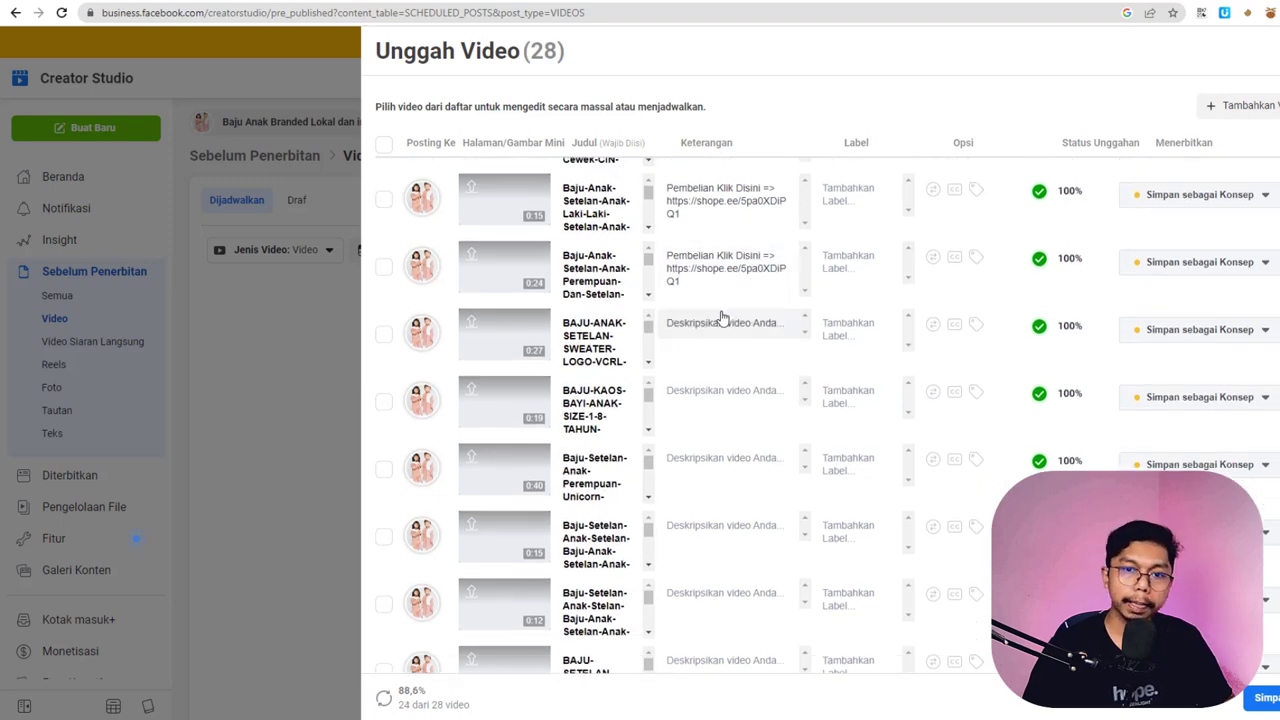
{"action": "left_click", "coordinate": [722, 342]}
{"action": "key", "text": "ctrl+v"}
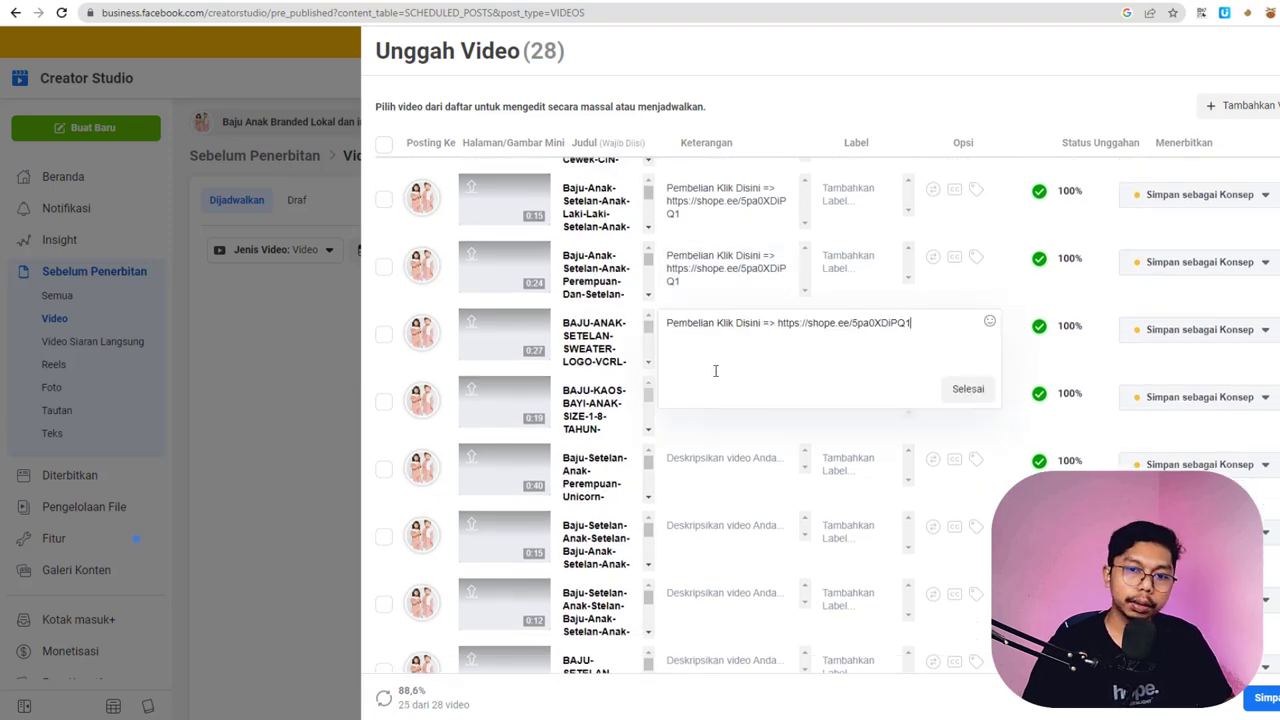
{"action": "left_click", "coordinate": [962, 392]}
{"action": "left_click", "coordinate": [716, 405]}
{"action": "key", "text": "ctrl+v"}
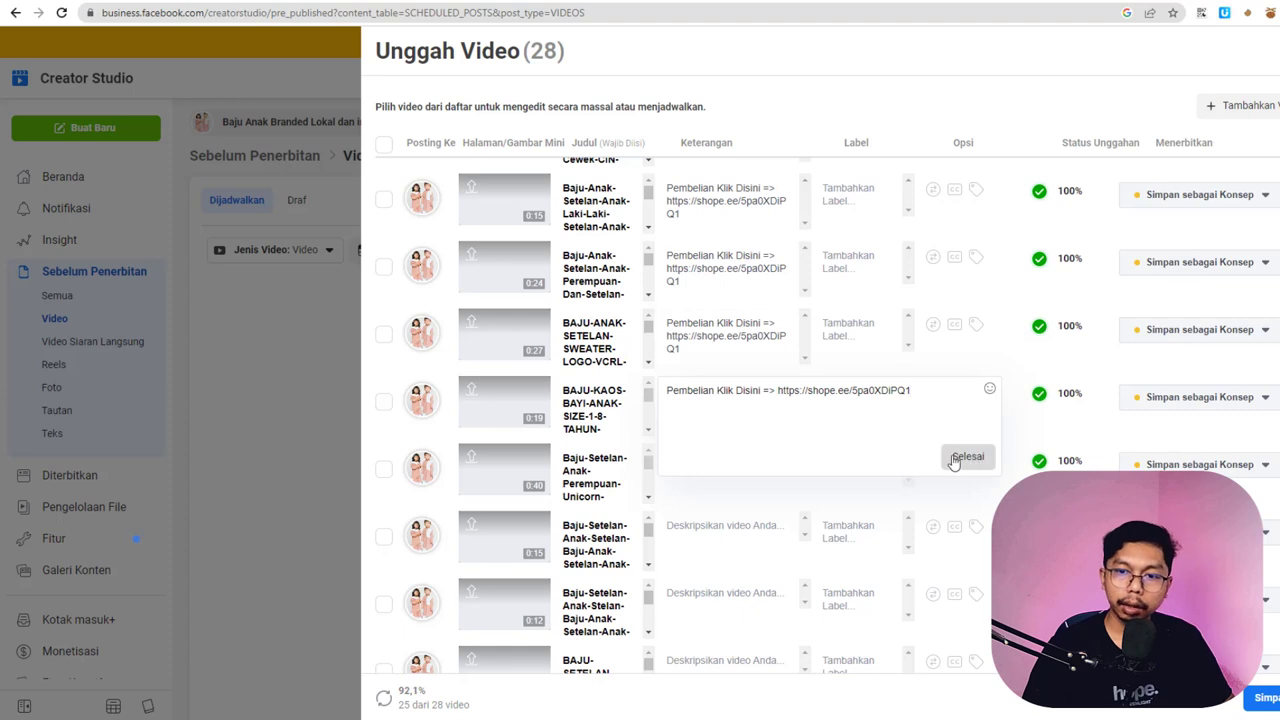
{"action": "left_click", "coordinate": [966, 457]}
{"action": "left_click", "coordinate": [726, 460]}
{"action": "key", "text": "ctrl+v"}
{"action": "left_click", "coordinate": [967, 524]}
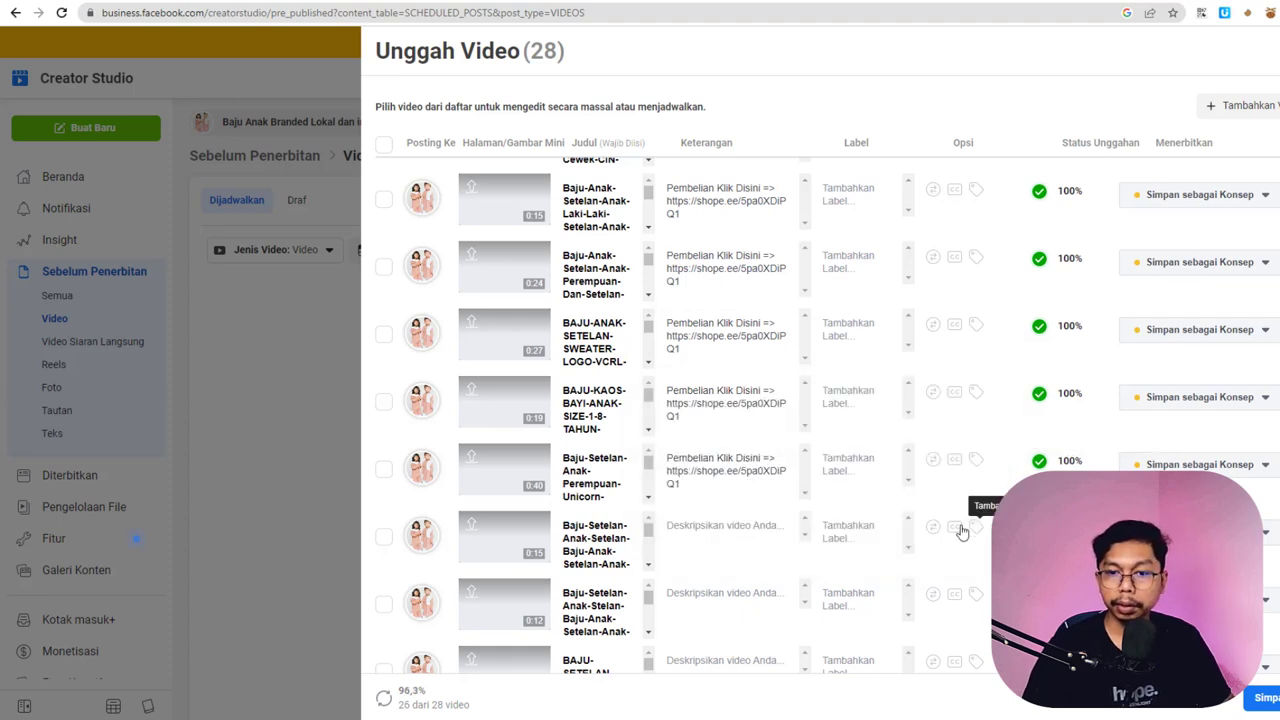
{"action": "left_click", "coordinate": [716, 530]}
{"action": "type", "text": "Pembelian Klik Disini => https://shope.ee/5pa0XDiPQ1"}
{"action": "left_click", "coordinate": [967, 591]}
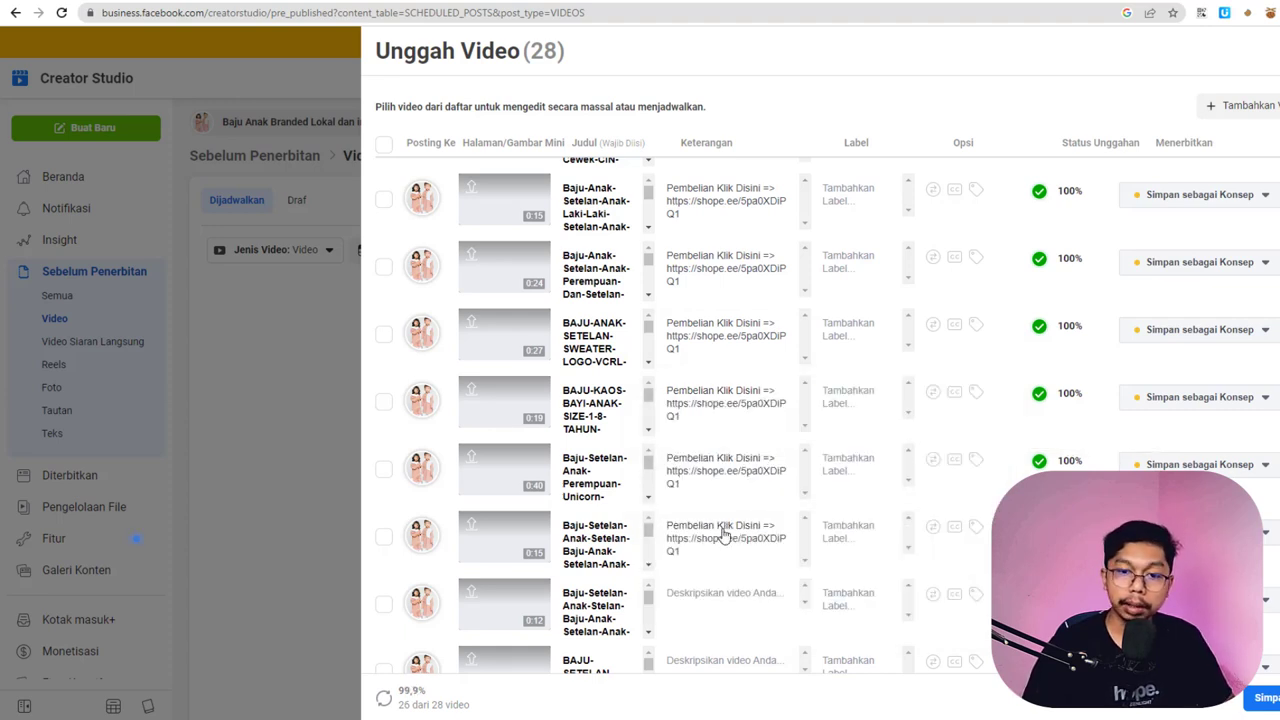
{"action": "left_click", "coordinate": [697, 600]}
{"action": "type", "text": "Pembelian Klik Disini => https://shope.ee/5pa0XDiPQ1"}
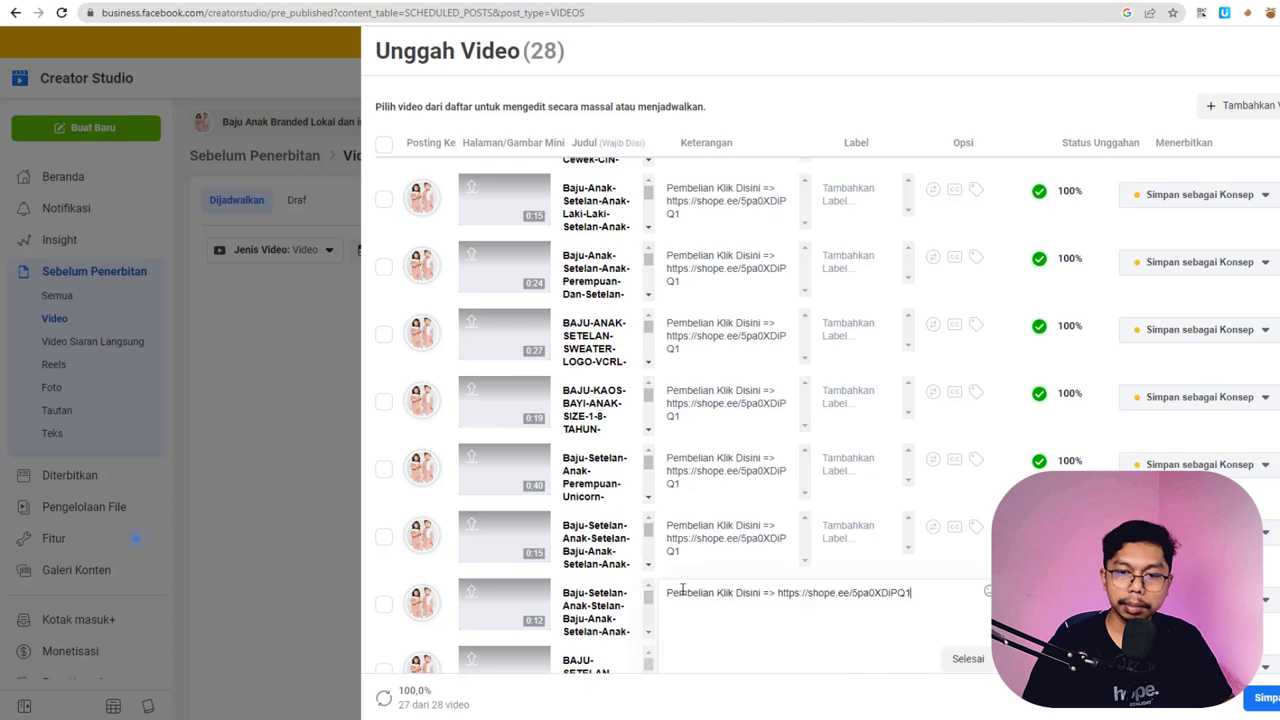
{"action": "left_click", "coordinate": [967, 658]}
{"action": "scroll", "coordinate": [704, 515], "scroll_direction": "down", "scroll_amount": 2}
{"action": "left_click", "coordinate": [703, 516]}
{"action": "type", "text": "Pembelian Klik Disini => https://shope.ee/5pa0XDiPQ1"}
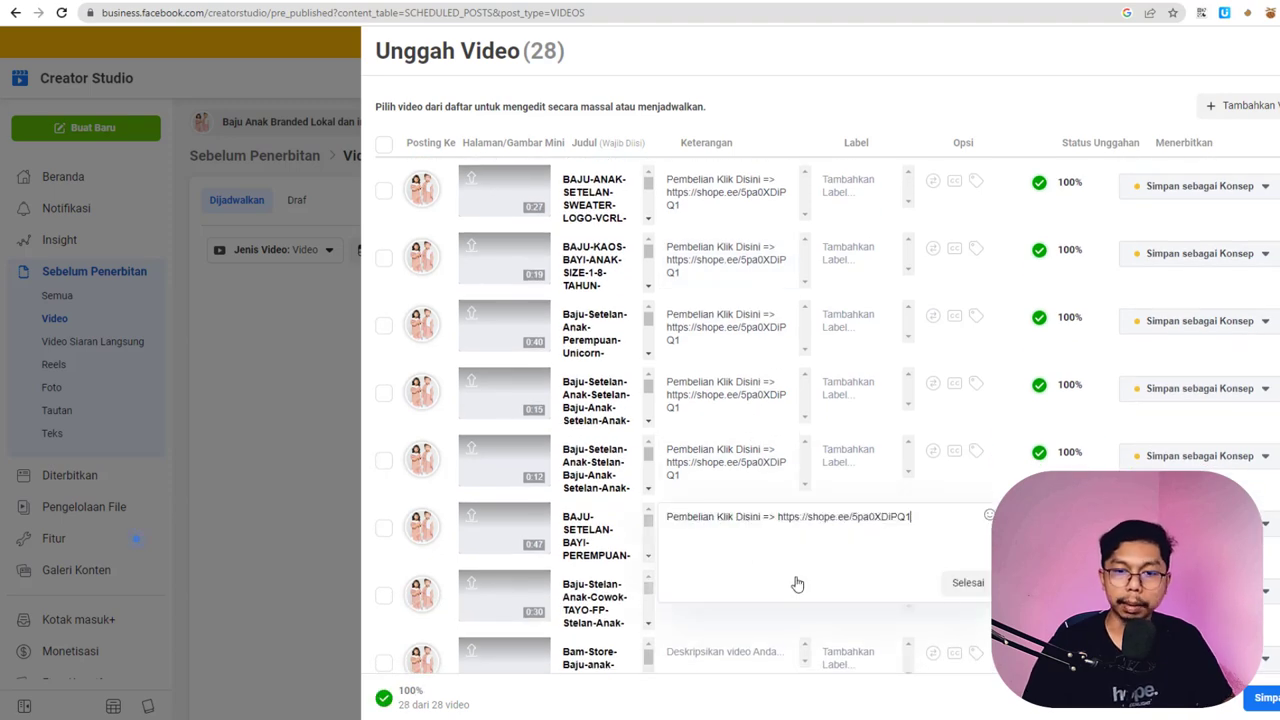
{"action": "left_click", "coordinate": [966, 583]}
{"action": "left_click", "coordinate": [674, 591]}
{"action": "type", "text": "Pembelian Klik Disini => https://shope.ee/5pa0XDiPQ1"}
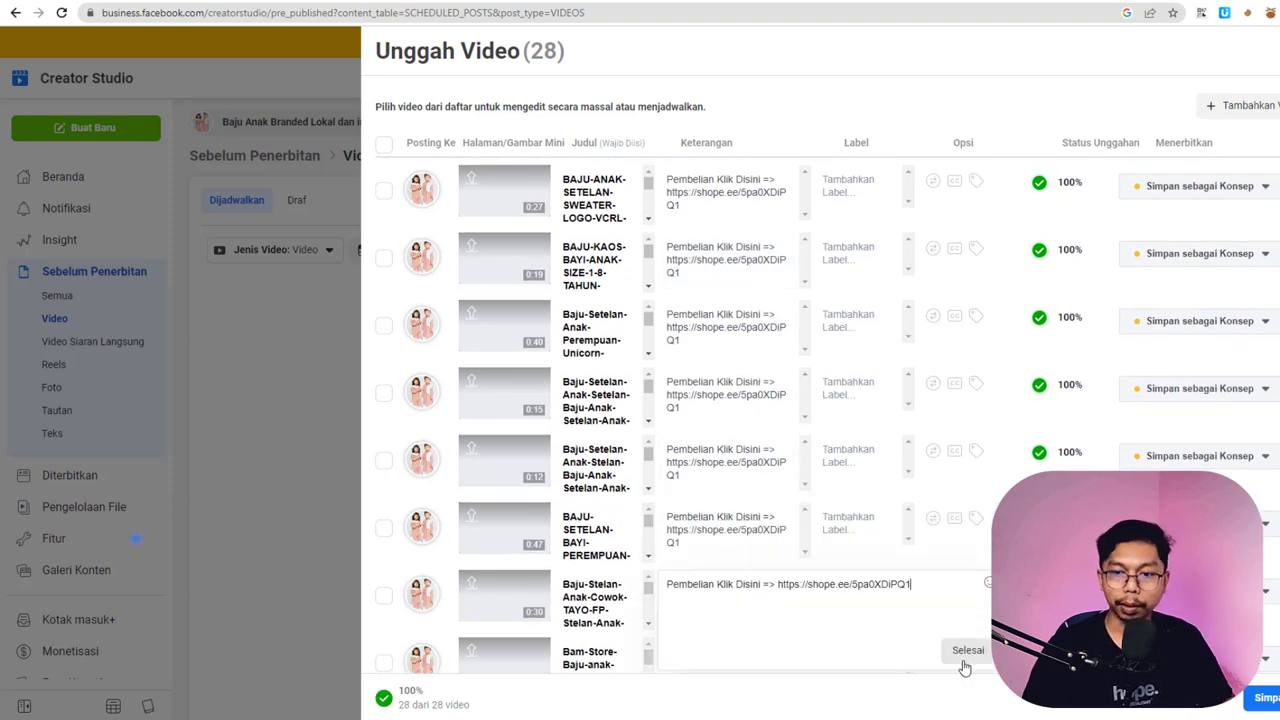
{"action": "left_click", "coordinate": [967, 654]}
{"action": "scroll", "coordinate": [727, 608], "scroll_direction": "down", "scroll_amount": 2}
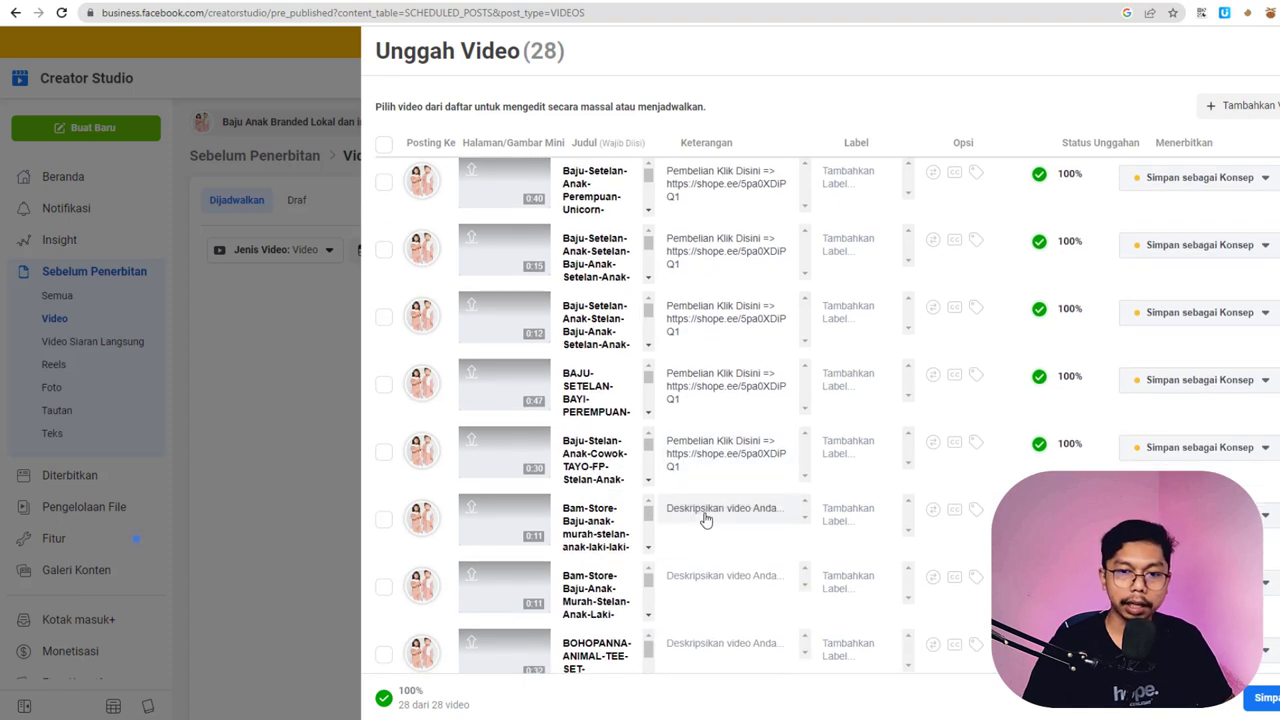
{"action": "left_click", "coordinate": [706, 517]}
{"action": "type", "text": "Pembelian Klik Disini => https://shope.ee/5pa0XDiPQ1"}
{"action": "left_click", "coordinate": [967, 577]}
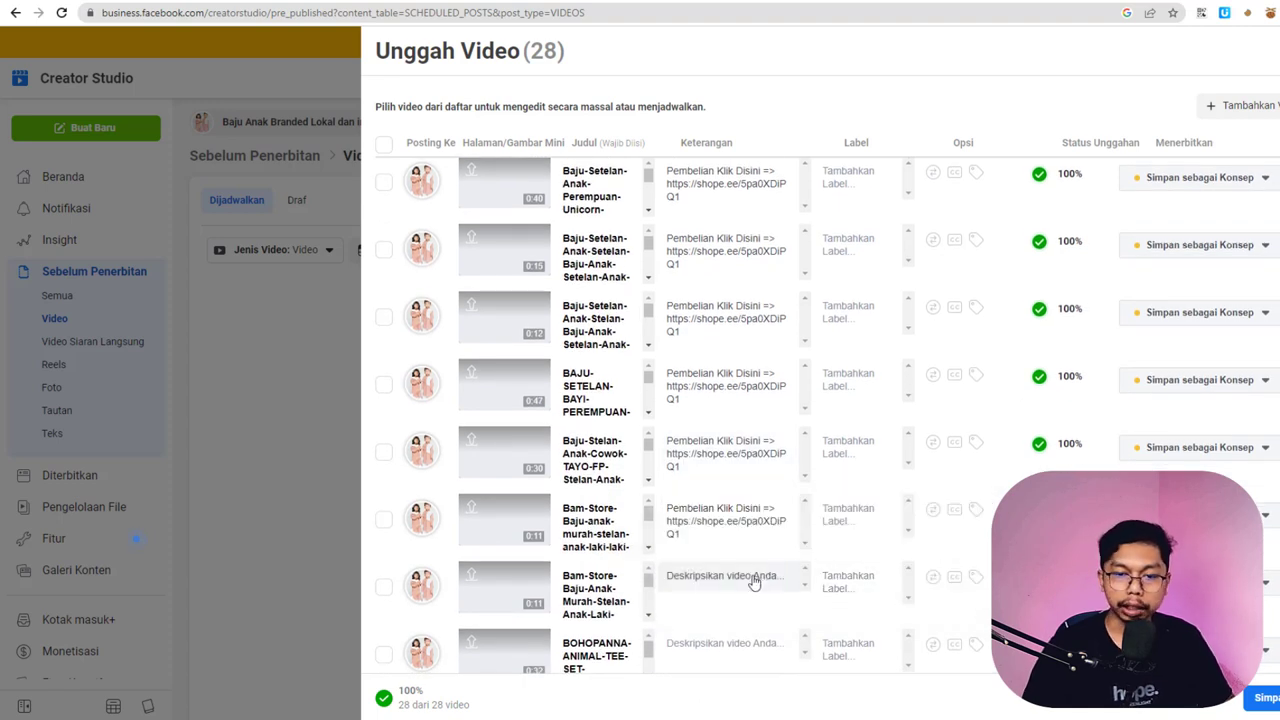
{"action": "left_click", "coordinate": [751, 580]}
{"action": "type", "text": "Pembelian Klik Disini => https://shope.ee/5pa0XDiPQ1"}
{"action": "left_click", "coordinate": [962, 641]}
- Enter the same Shopee purchase-link description for the BOHOPANNA-ANIMAL-TEE-SET and CIKO-Lolita-Dress videos
{"action": "left_click", "coordinate": [707, 648]}
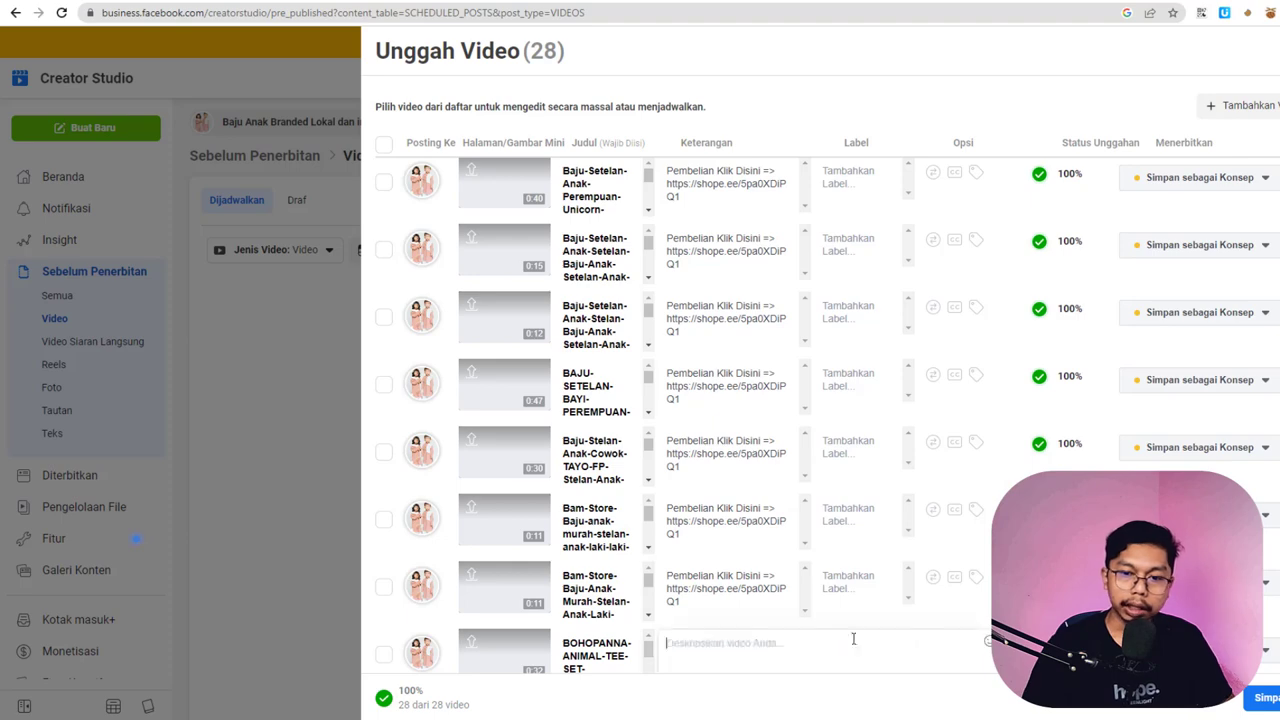
{"action": "type", "text": "Pembelian Klik Disini => https://shope.ee/5pa0XDiPQ1"}
{"action": "scroll", "coordinate": [929, 603], "scroll_direction": "down", "scroll_amount": 1}
{"action": "left_click", "coordinate": [968, 619]}
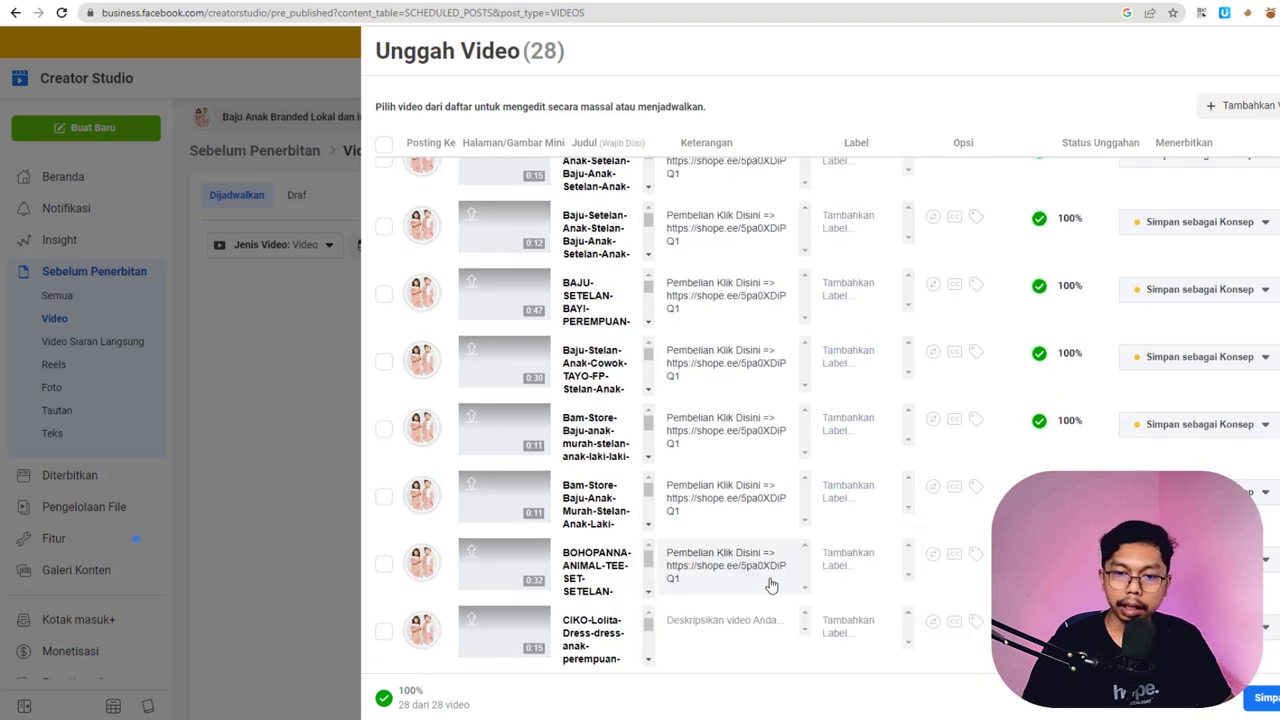
{"action": "left_click", "coordinate": [725, 622]}
{"action": "type", "text": "Pembelian Klik Disini => https://shope.ee/5pa0XDiPQ1"}
{"action": "scroll", "coordinate": [961, 597], "scroll_direction": "down", "scroll_amount": 1}
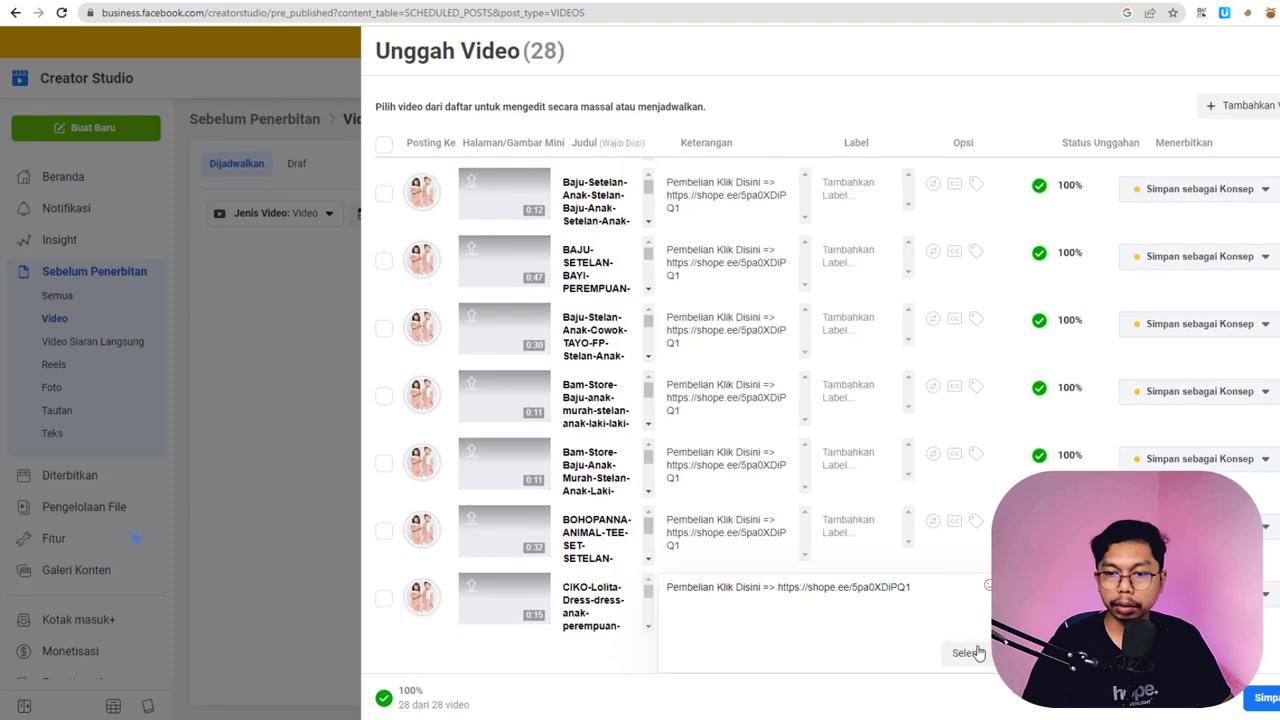
{"action": "left_click", "coordinate": [968, 650]}
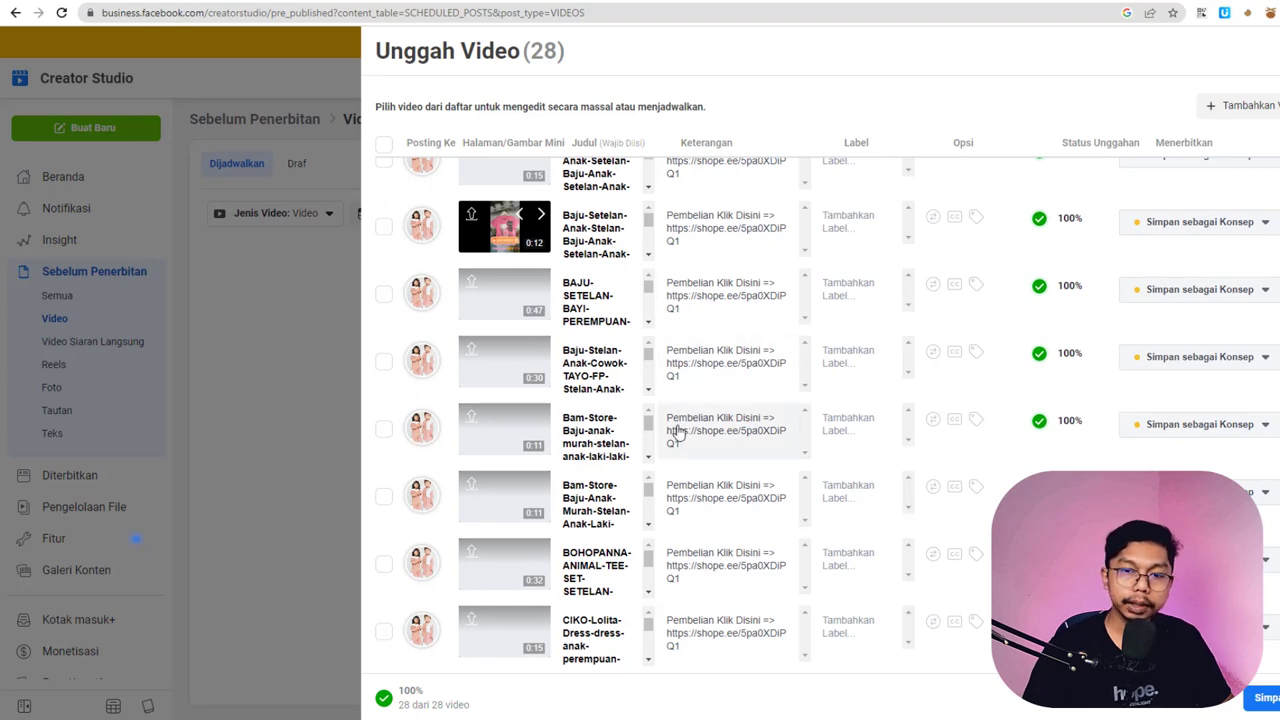
- Open the label entry of the 1:00 17wear-Baju-Anak-Perempuan-Terbaru video at the start of the list
{"action": "scroll", "coordinate": [677, 432], "scroll_direction": "up", "scroll_amount": 10}
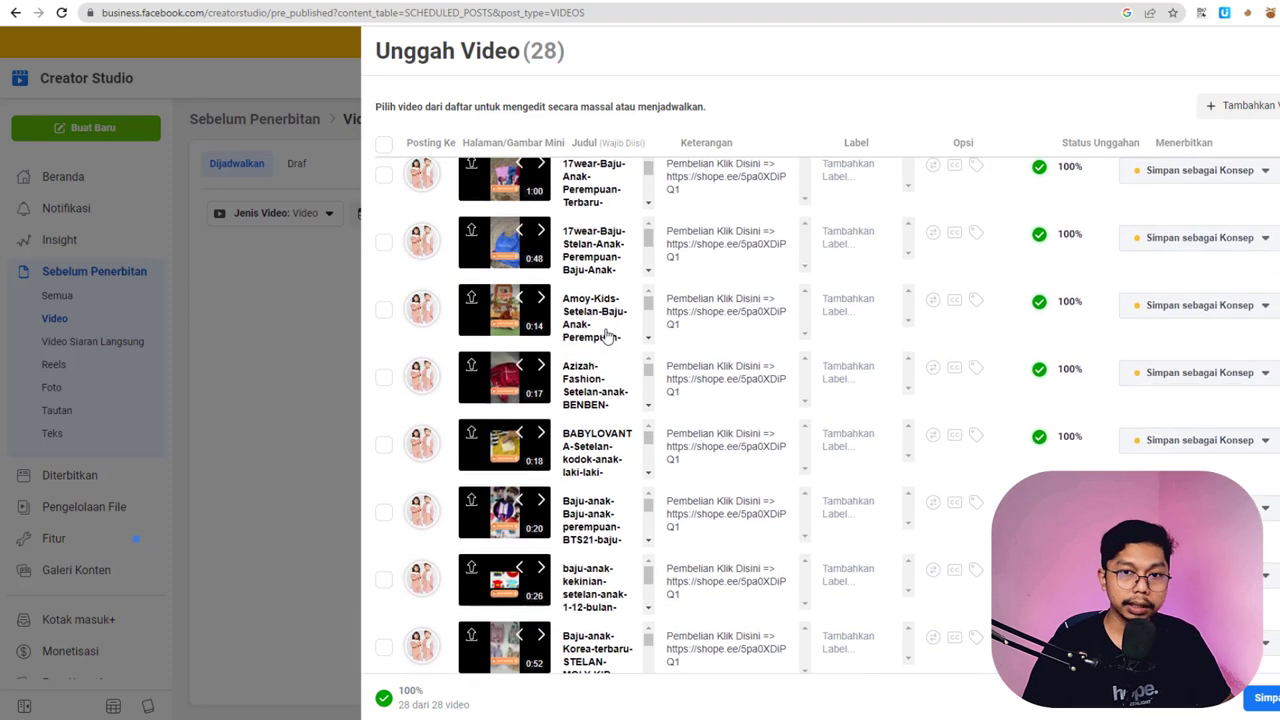
{"action": "scroll", "coordinate": [608, 335], "scroll_direction": "up", "scroll_amount": 2}
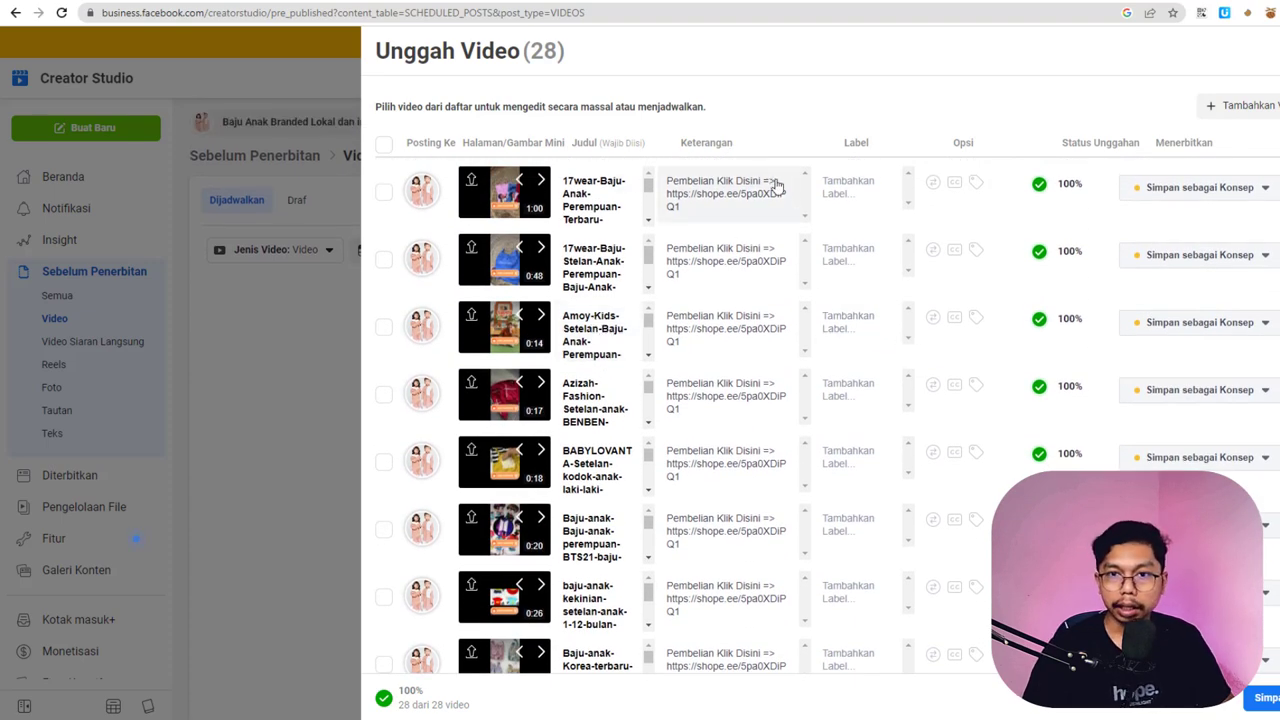
{"action": "left_click", "coordinate": [847, 201]}
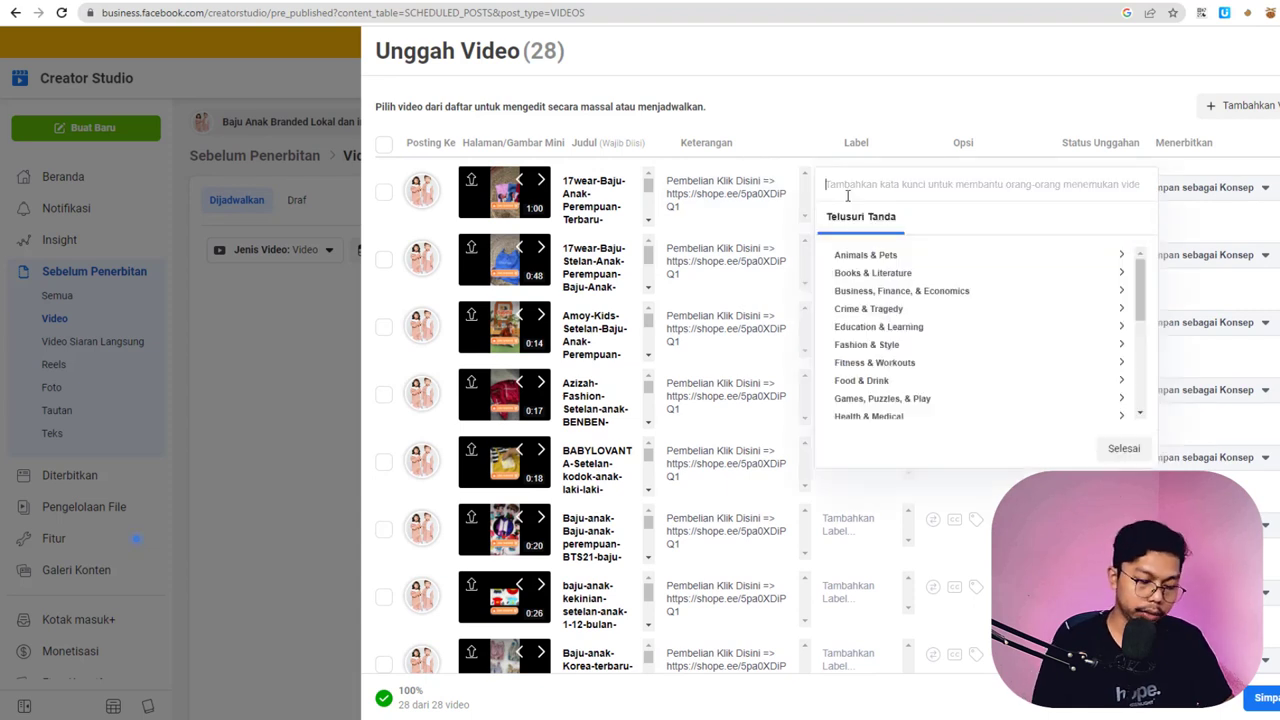
{"action": "type", "text": "anak"}
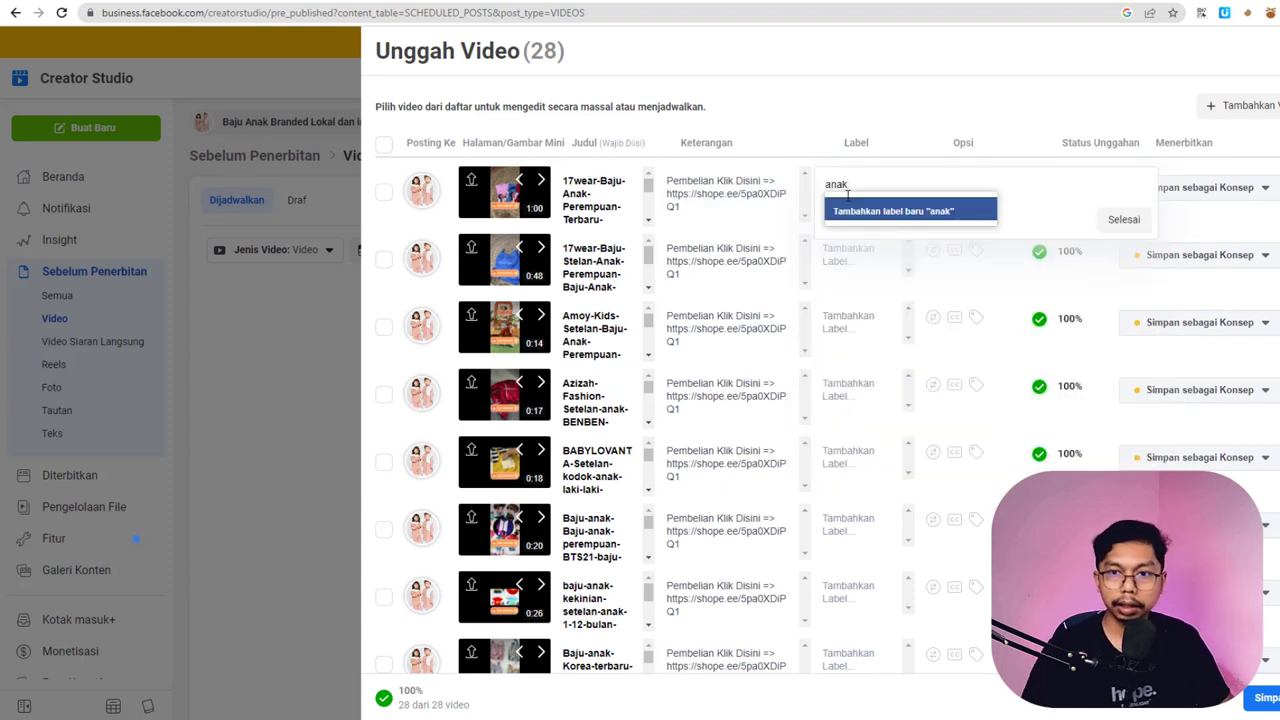
{"action": "key", "text": "BackSpace"}
{"action": "key", "text": "BackSpace"}
{"action": "key", "text": "BackSpace"}
{"action": "key", "text": "BackSpace"}
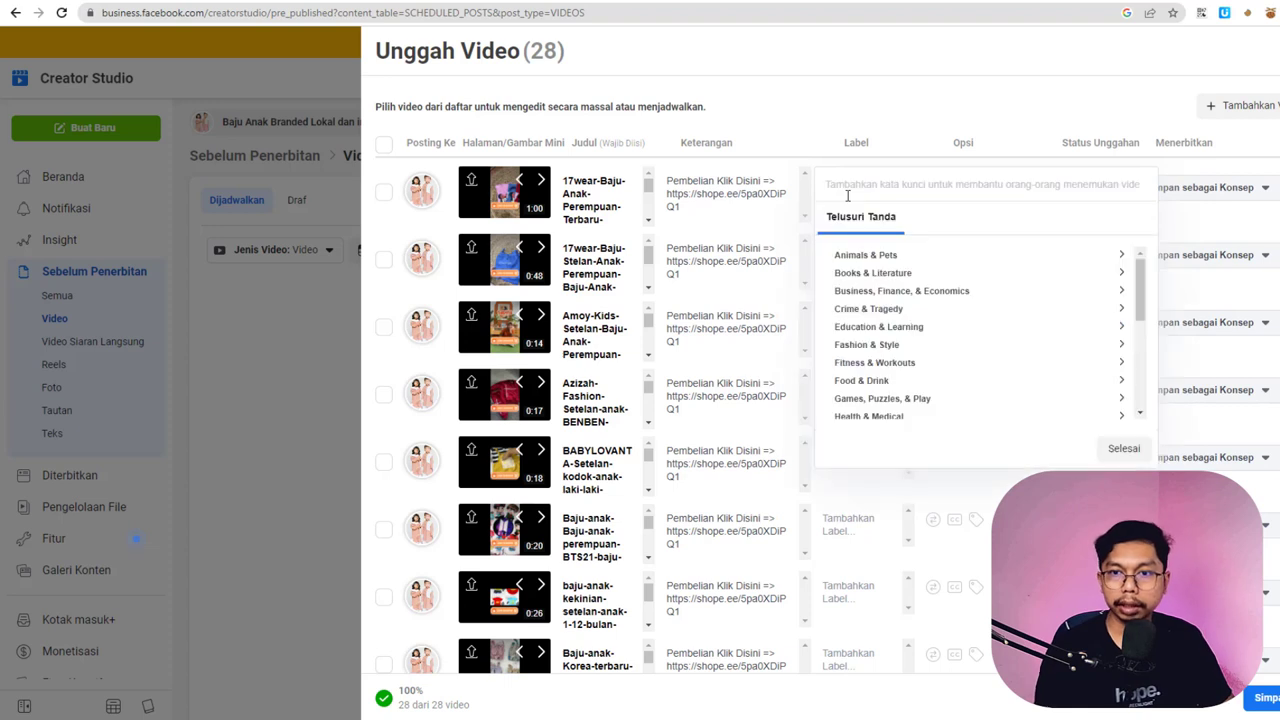
- Label the 17wear-Baju-Anak-Perempuan-Terbaru video with "Fashion Week (event)" from the Fashion & Style category
{"action": "left_click", "coordinate": [895, 347]}
{"action": "scroll", "coordinate": [903, 347], "scroll_direction": "down", "scroll_amount": 5}
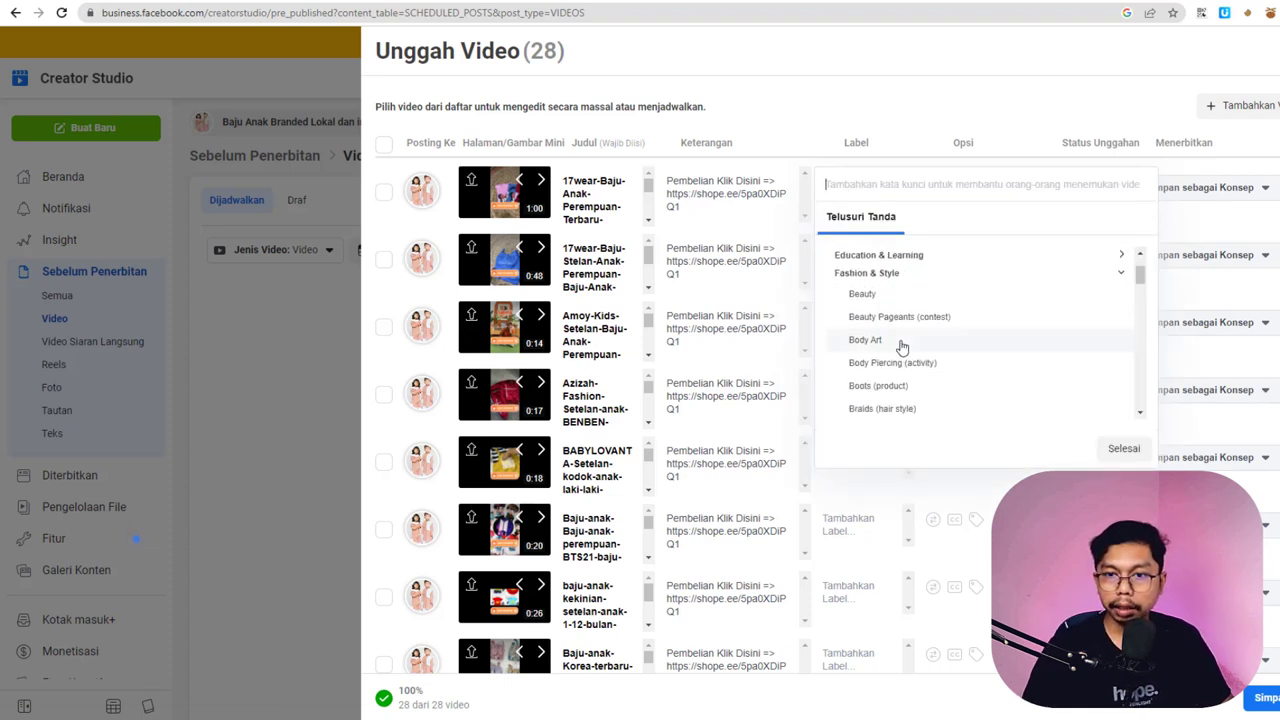
{"action": "scroll", "coordinate": [903, 347], "scroll_direction": "down", "scroll_amount": 2}
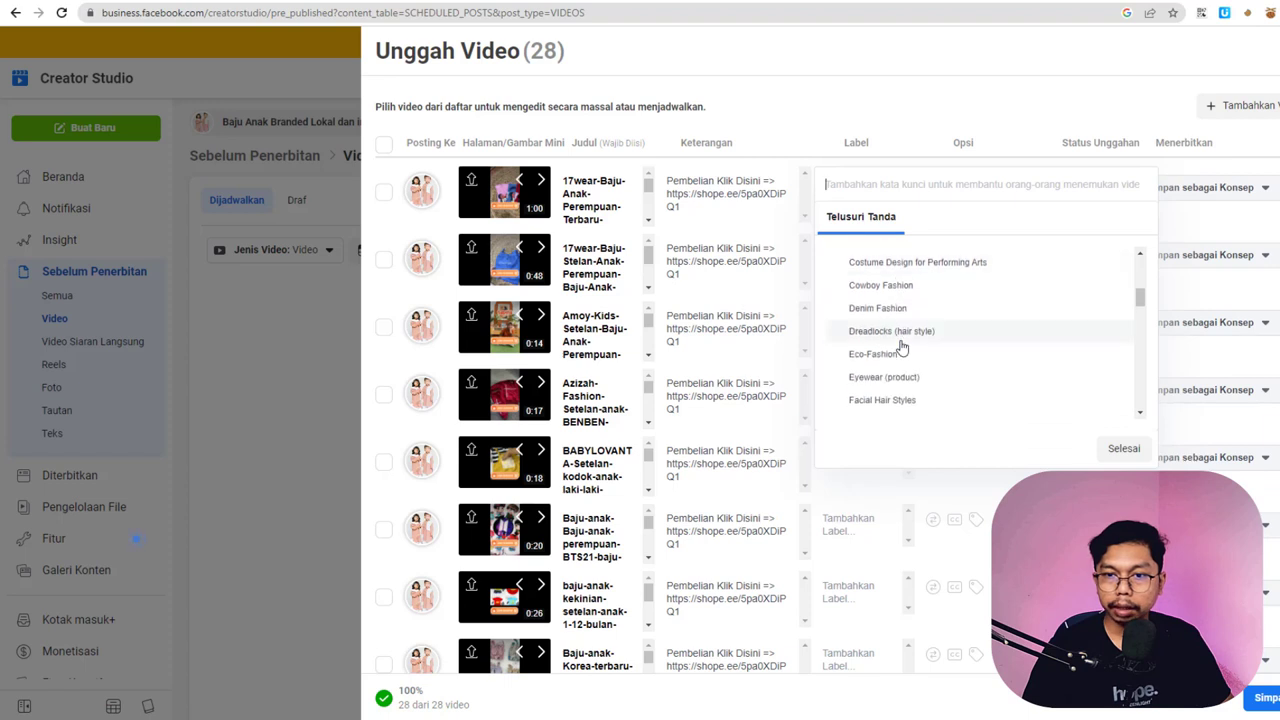
{"action": "scroll", "coordinate": [903, 347], "scroll_direction": "down", "scroll_amount": 3}
{"action": "scroll", "coordinate": [903, 347], "scroll_direction": "down", "scroll_amount": 3}
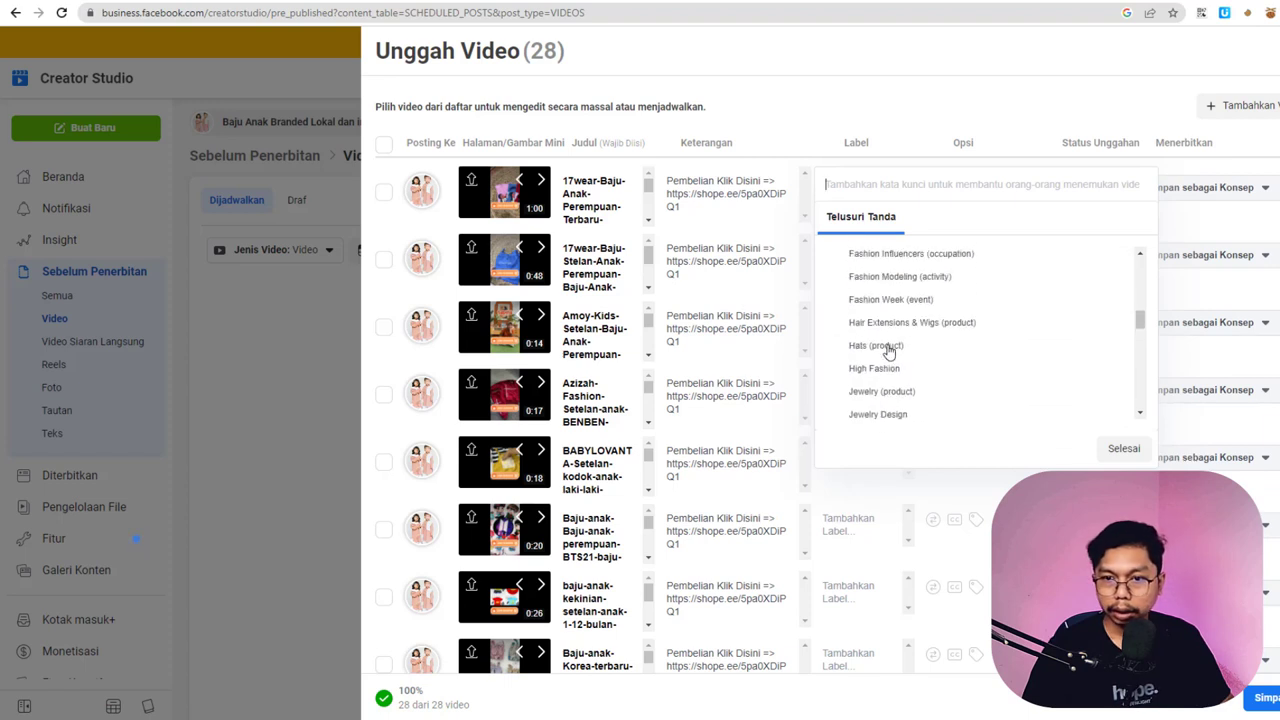
{"action": "scroll", "coordinate": [888, 351], "scroll_direction": "up", "scroll_amount": 3}
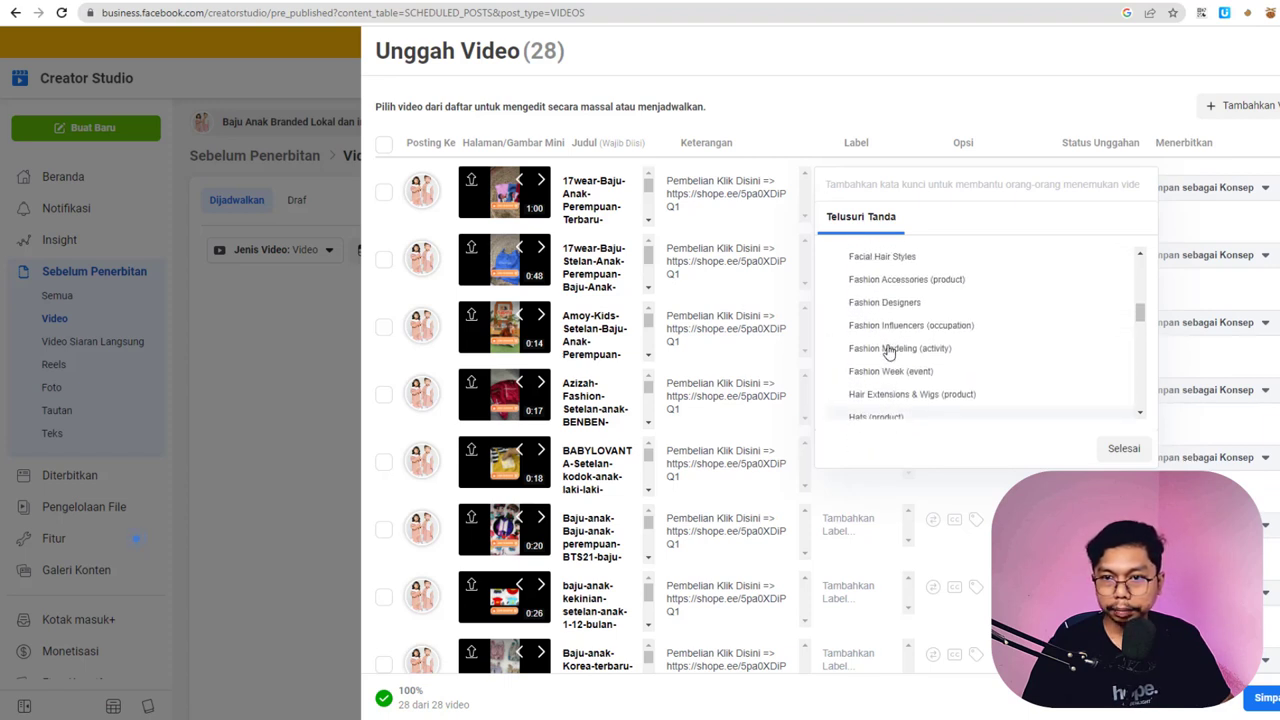
{"action": "left_click", "coordinate": [904, 374]}
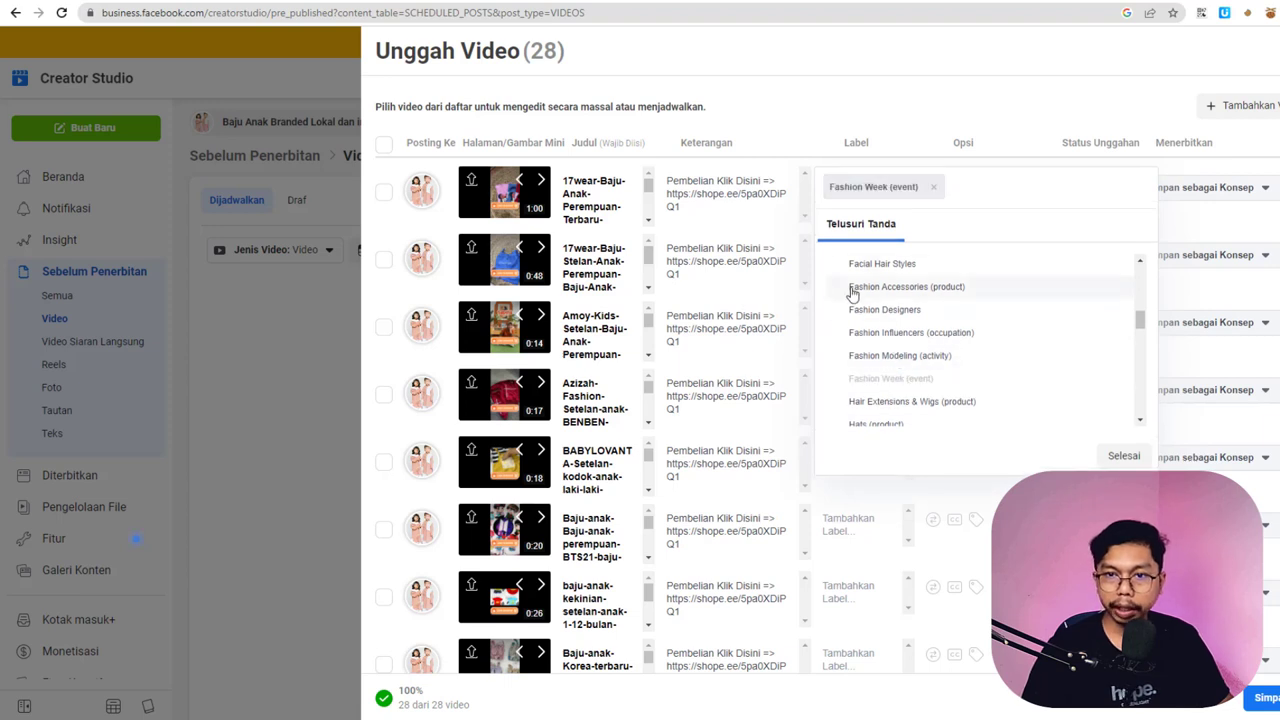
{"action": "left_click", "coordinate": [893, 167]}
- Add the suggested label "Fashion week" to the 0:48 17wear-Baju-Stelan-Anak-Perempuan video
{"action": "left_click", "coordinate": [849, 251]}
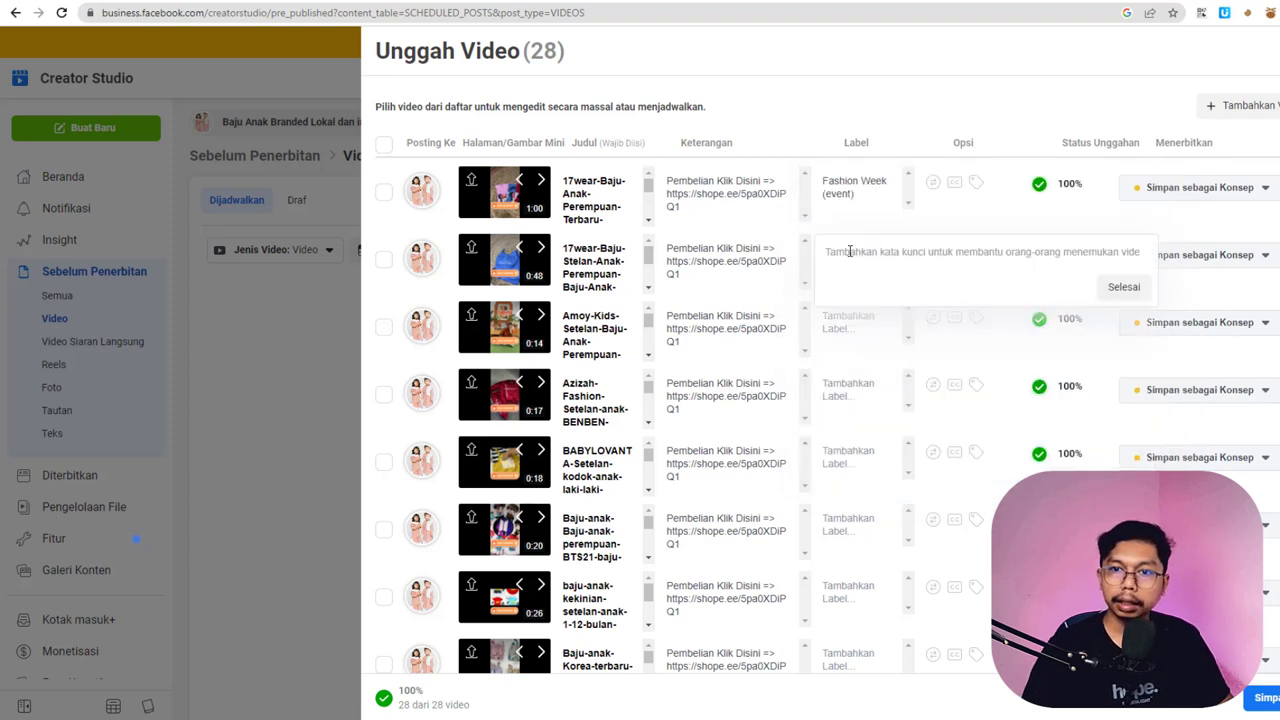
{"action": "type", "text": "fas"}
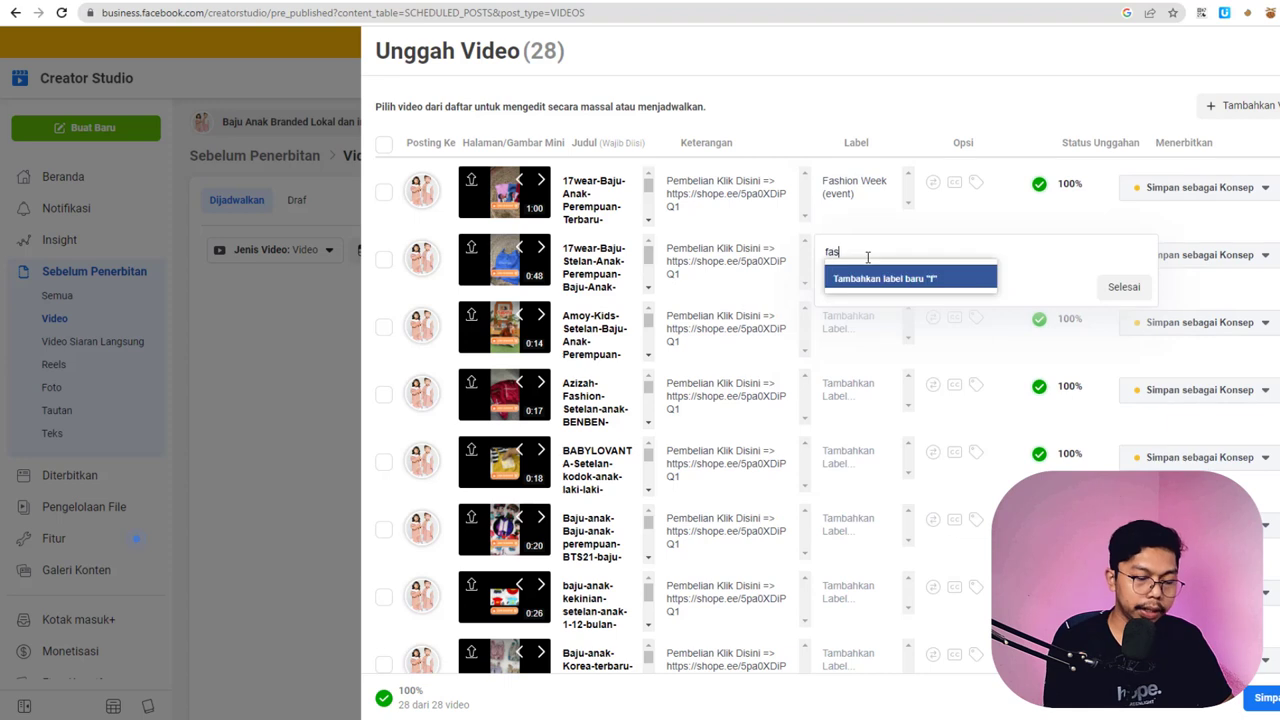
{"action": "type", "text": "hion wee"}
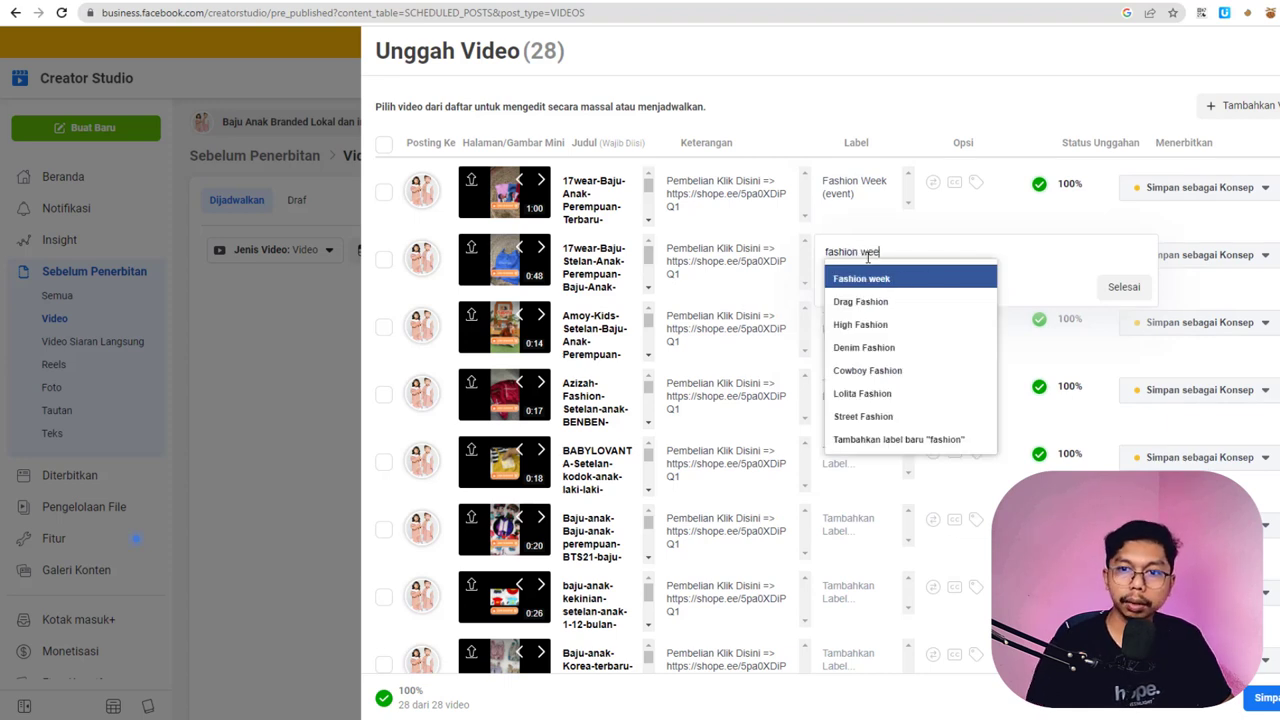
{"action": "left_click", "coordinate": [869, 280]}
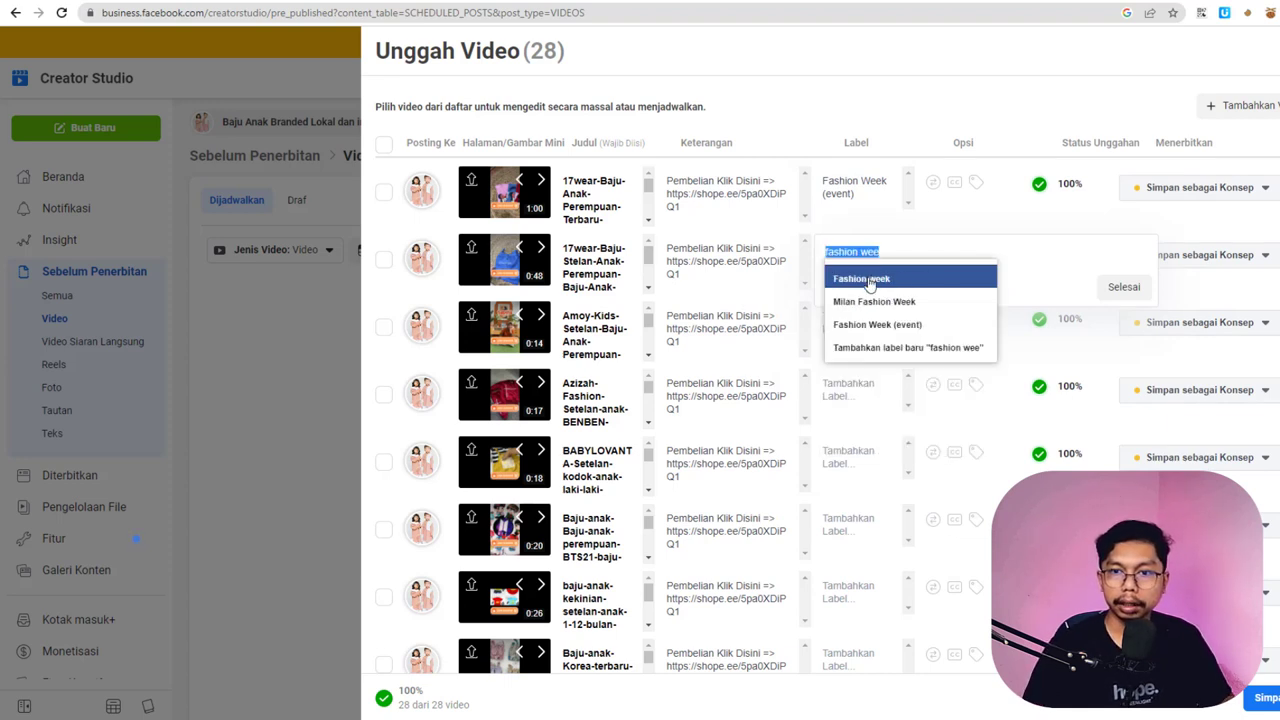
{"action": "left_click", "coordinate": [813, 302]}
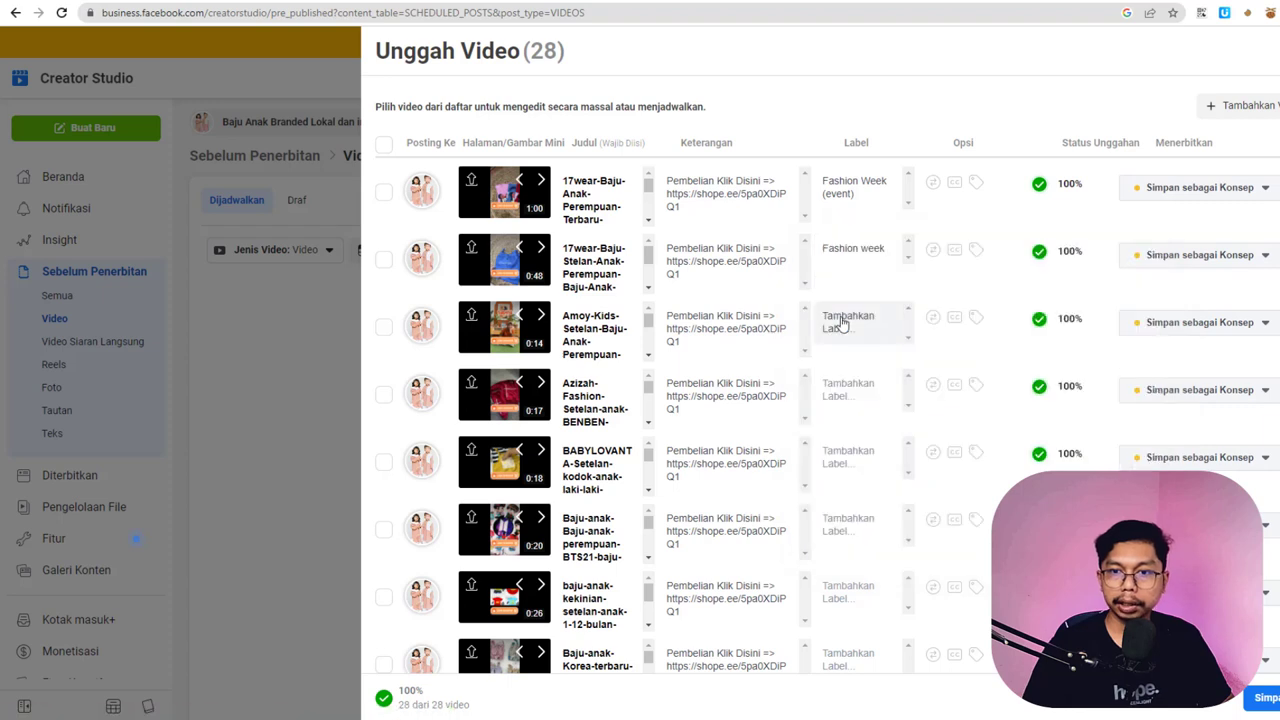
- Label the Amoy-Kids-Setelan-Baju and Azizah-Fashion-Setelan-anak videos with "Fashion week"
{"action": "left_click", "coordinate": [838, 322]}
{"action": "type", "text": "fashion wee"}
{"action": "left_click", "coordinate": [851, 346]}
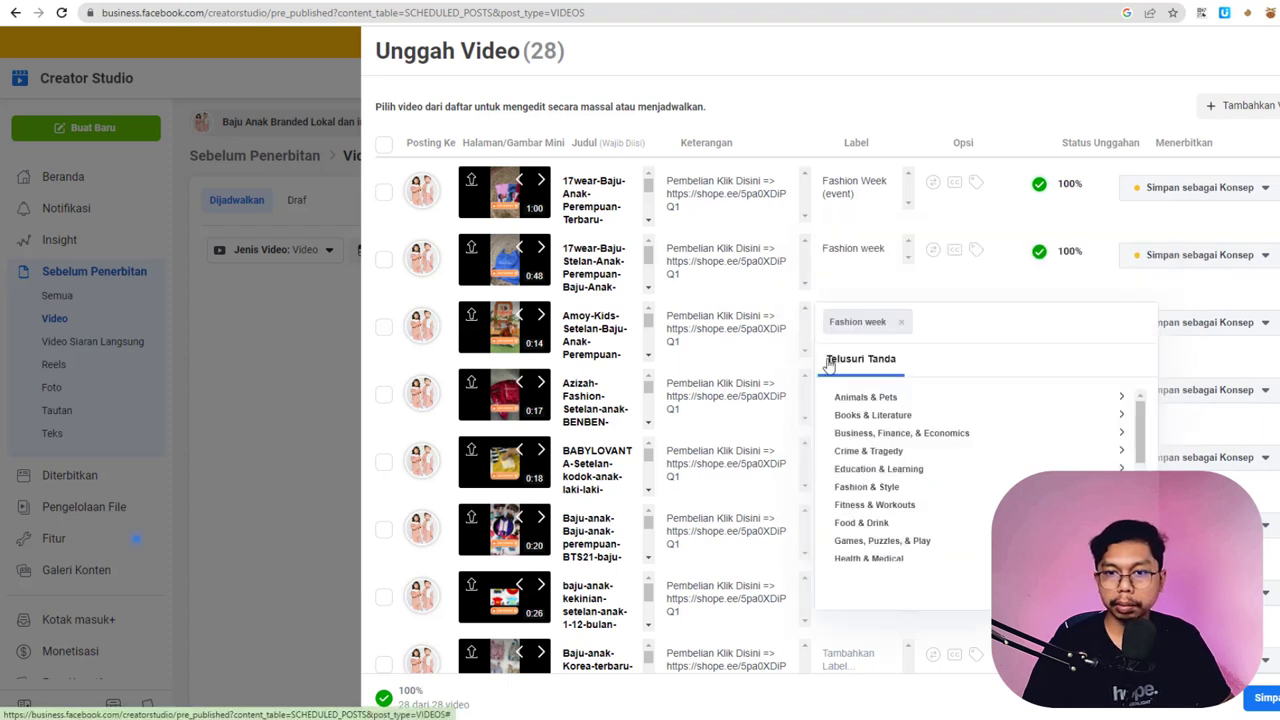
{"action": "left_click", "coordinate": [820, 372]}
{"action": "left_click", "coordinate": [856, 388]}
{"action": "type", "text": "fashion wee"}
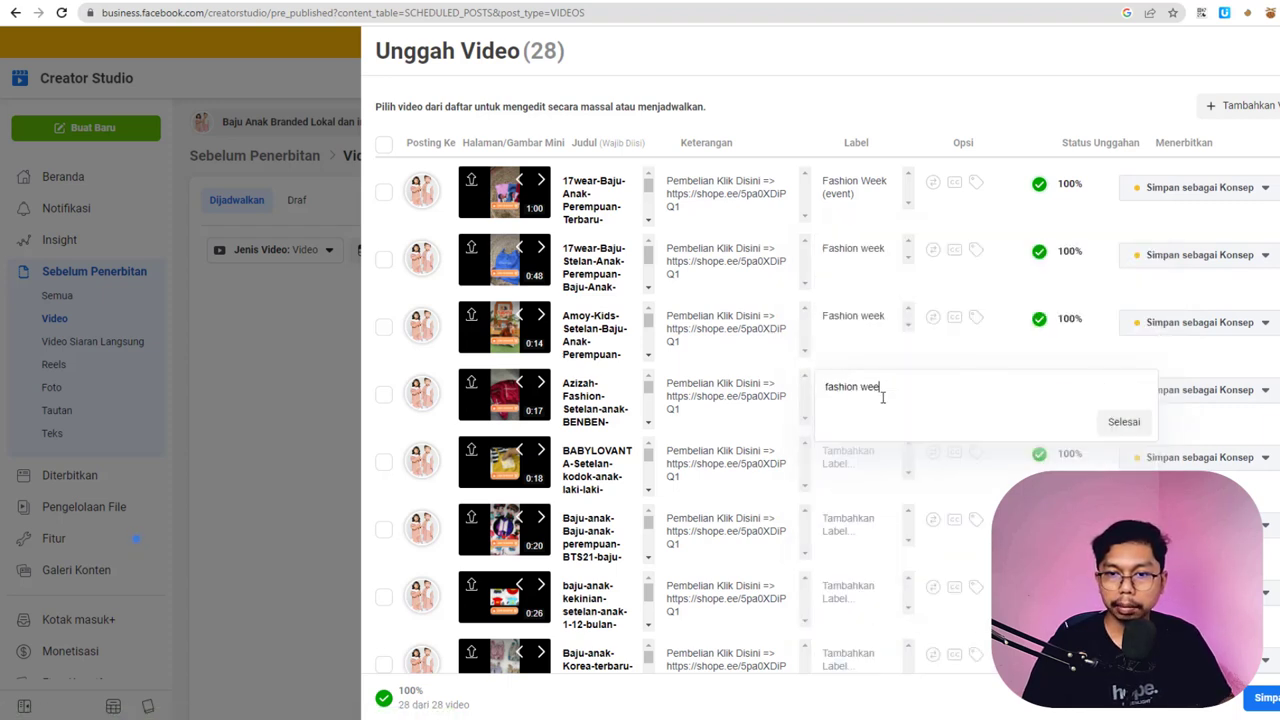
{"action": "left_click", "coordinate": [877, 413]}
{"action": "left_click", "coordinate": [808, 438]}
- Add the "Fashion week" label to the BABYLOVANTA-Setelan-kodok and Baju-anak-perempuan-BTS21 videos
{"action": "scroll", "coordinate": [807, 438], "scroll_direction": "down", "scroll_amount": 1}
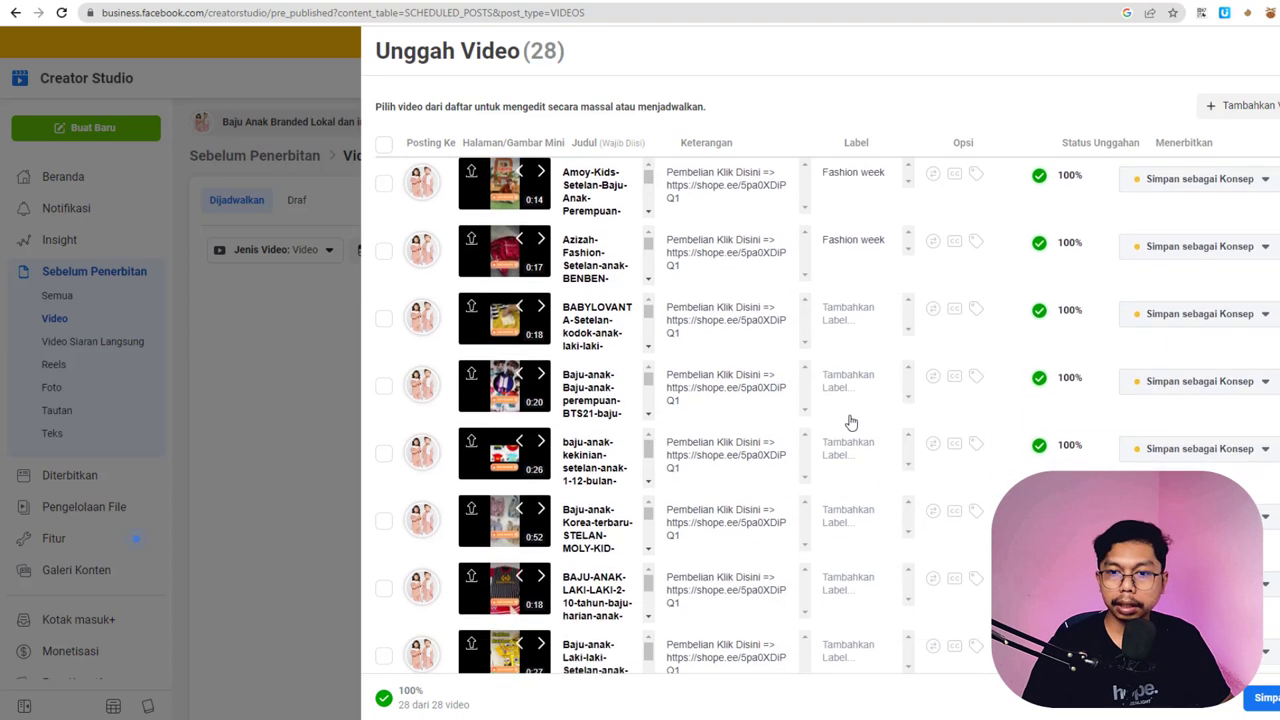
{"action": "left_click", "coordinate": [845, 309]}
{"action": "type", "text": "fashion wee"}
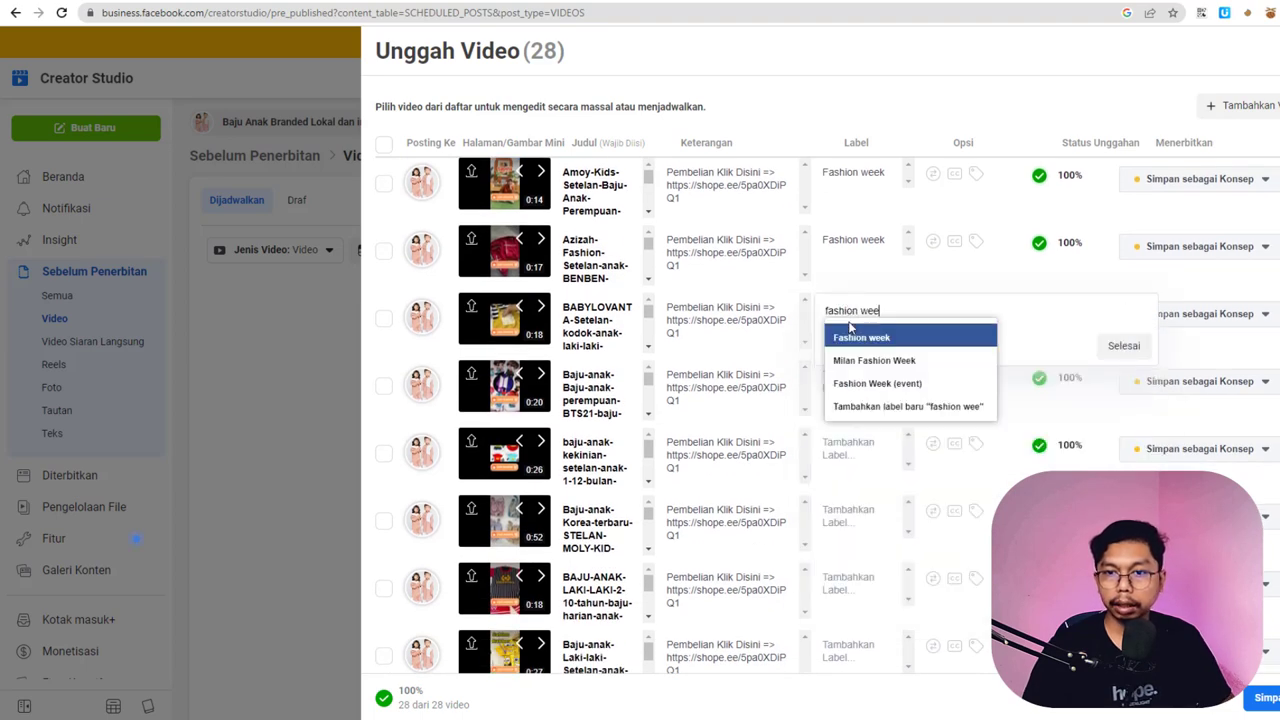
{"action": "left_click", "coordinate": [866, 334]}
{"action": "left_click", "coordinate": [829, 372]}
{"action": "left_click", "coordinate": [848, 385]}
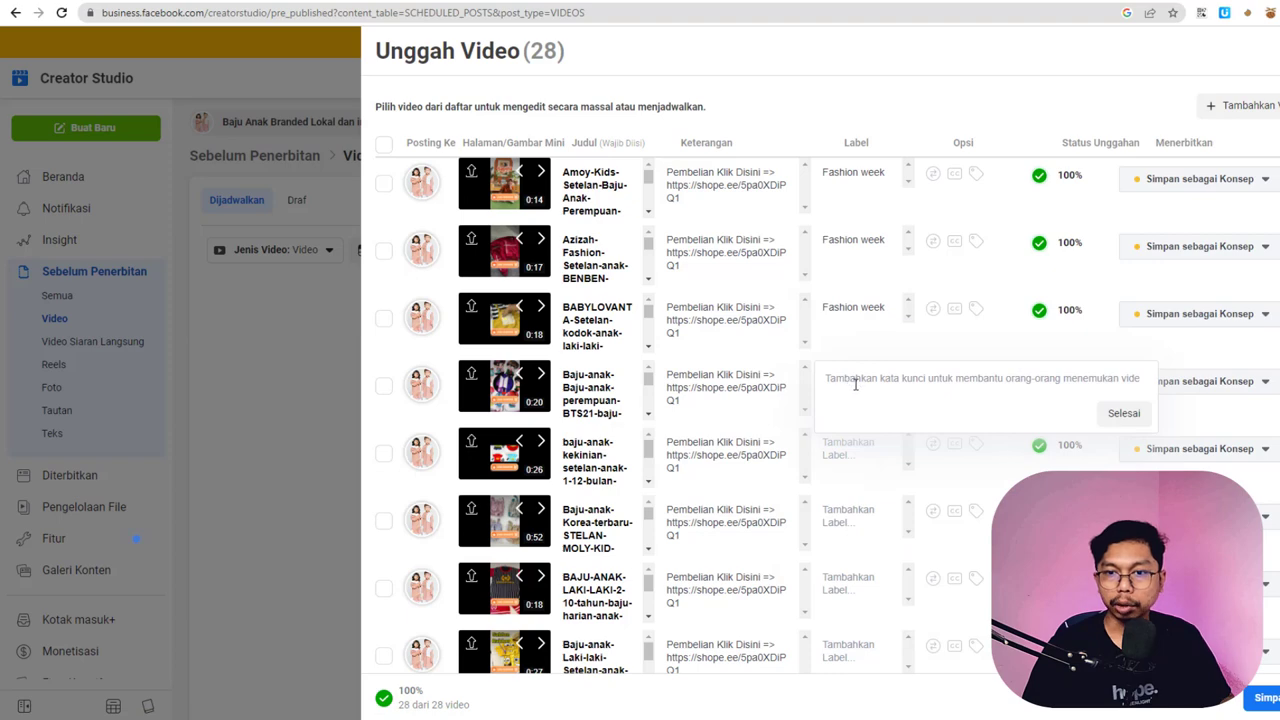
{"action": "type", "text": "fashion wee"}
{"action": "left_click", "coordinate": [866, 405]}
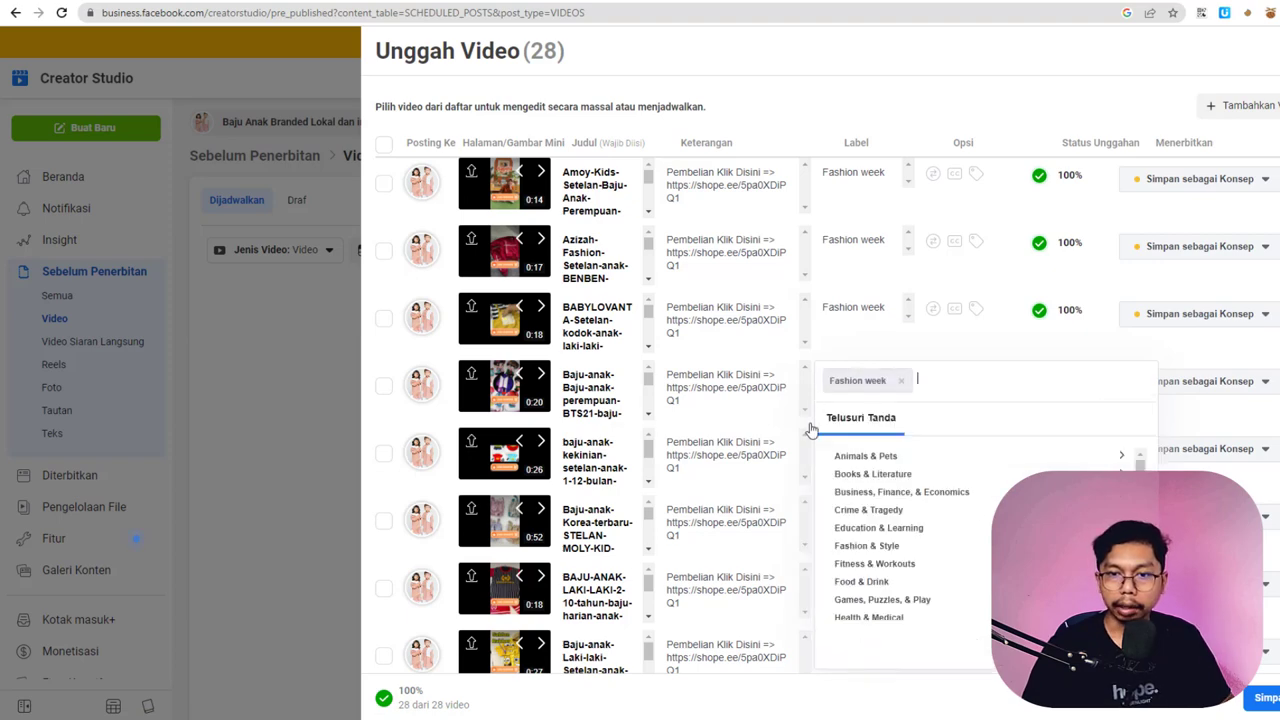
{"action": "left_click", "coordinate": [831, 414]}
- Assign the "Fashion week" label to the baju-anak-kekinian and Baju-anak-Korea-terbaru videos
{"action": "scroll", "coordinate": [840, 380], "scroll_direction": "down", "scroll_amount": 1}
{"action": "left_click", "coordinate": [848, 304]}
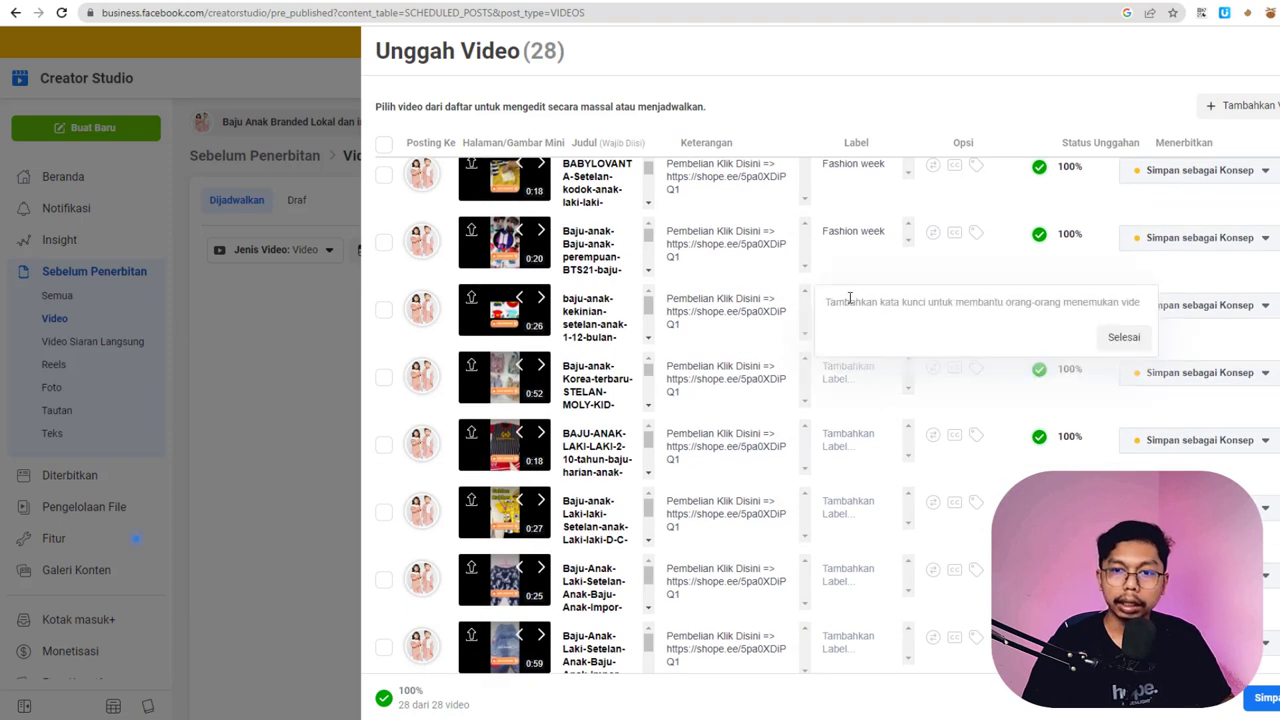
{"action": "type", "text": "fashion wee"}
{"action": "left_click", "coordinate": [866, 329]}
{"action": "left_click", "coordinate": [811, 353]}
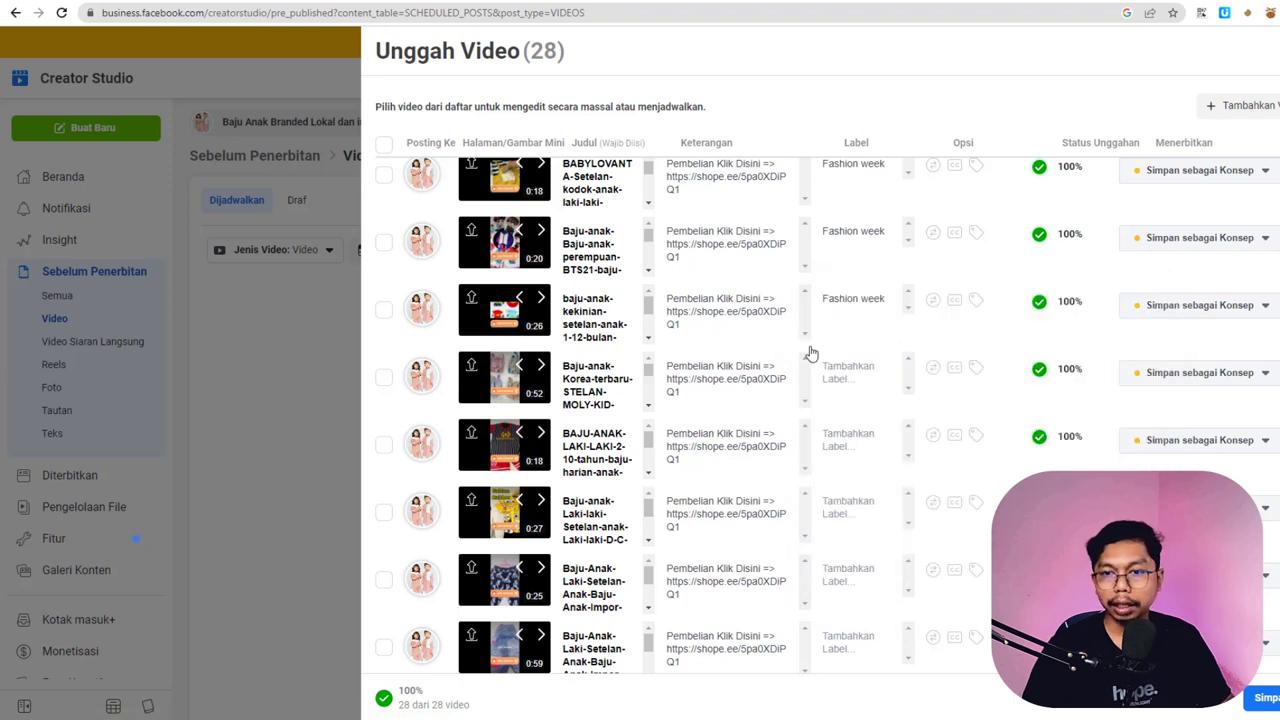
{"action": "left_click", "coordinate": [848, 372]}
{"action": "type", "text": "fashion wee"}
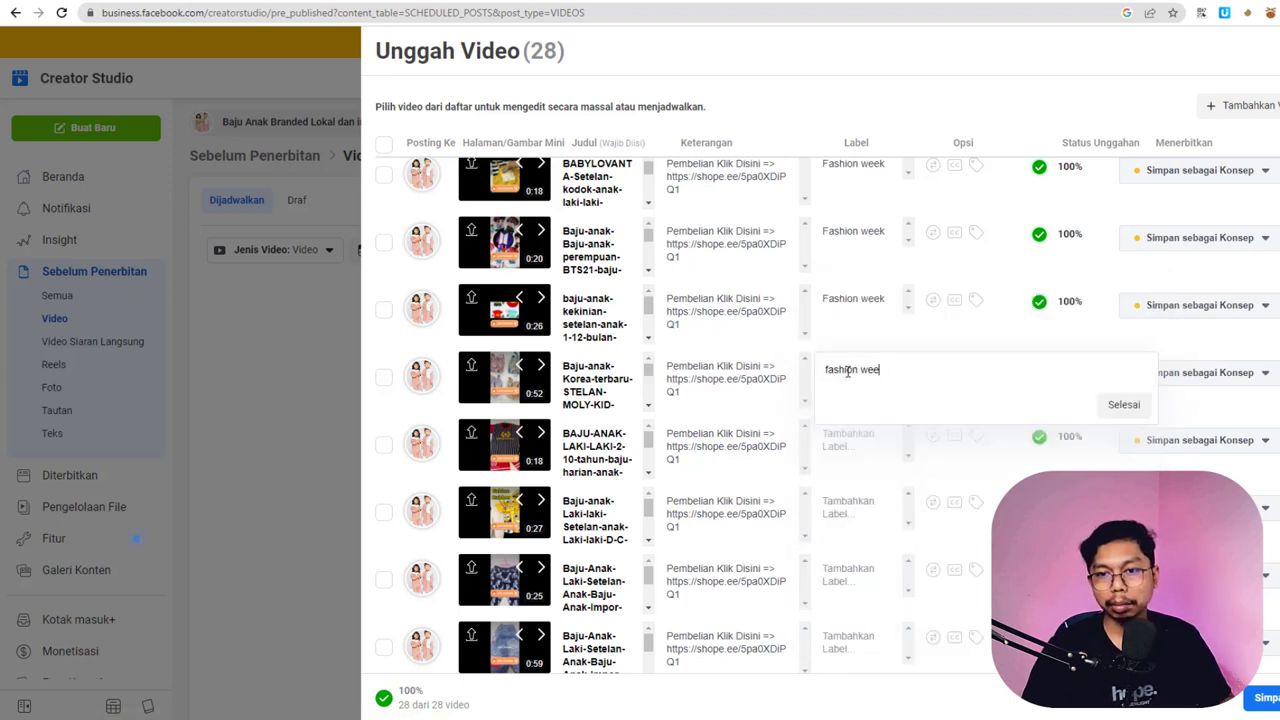
{"action": "left_click", "coordinate": [858, 391]}
{"action": "left_click", "coordinate": [803, 424]}
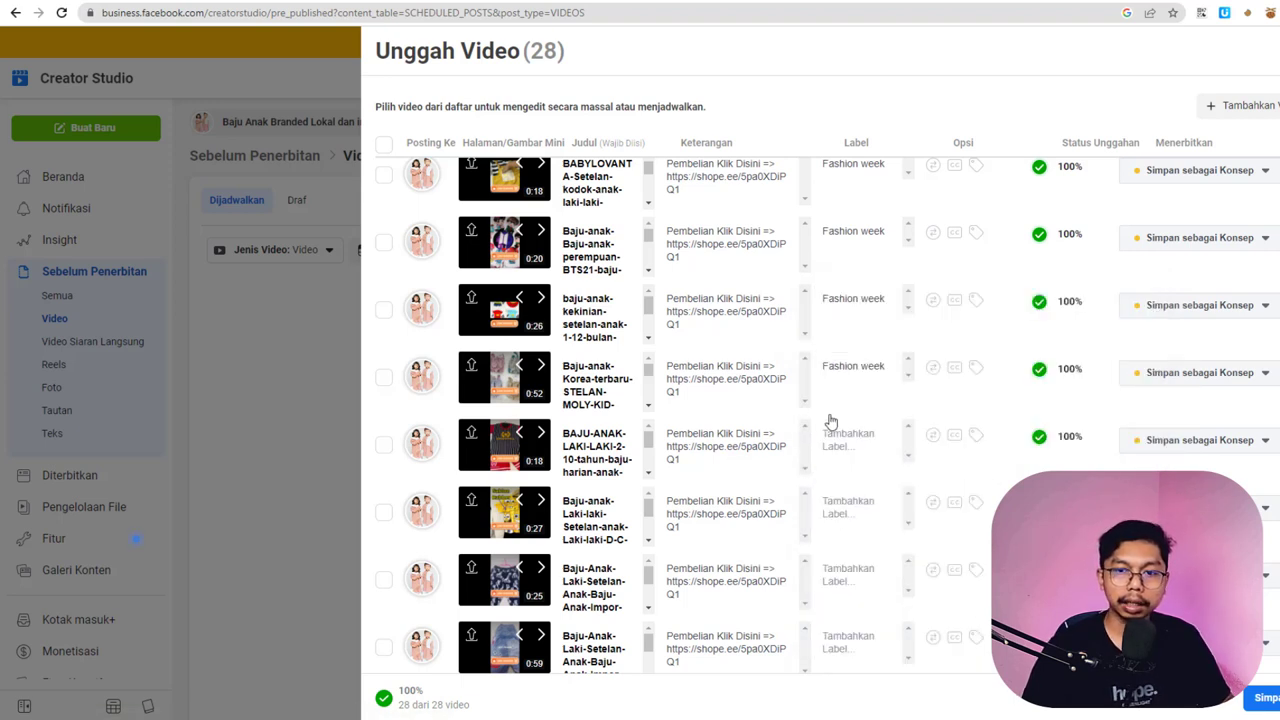
- Add the "Fashion week" label to the 0:18 BAJU-ANAK-LAKI-LAKI-2-10-tahun and 0:27 Baju-anak-Laki-laki-Setelan-anak videos
{"action": "left_click", "coordinate": [846, 443]}
{"action": "type", "text": "fashion wee"}
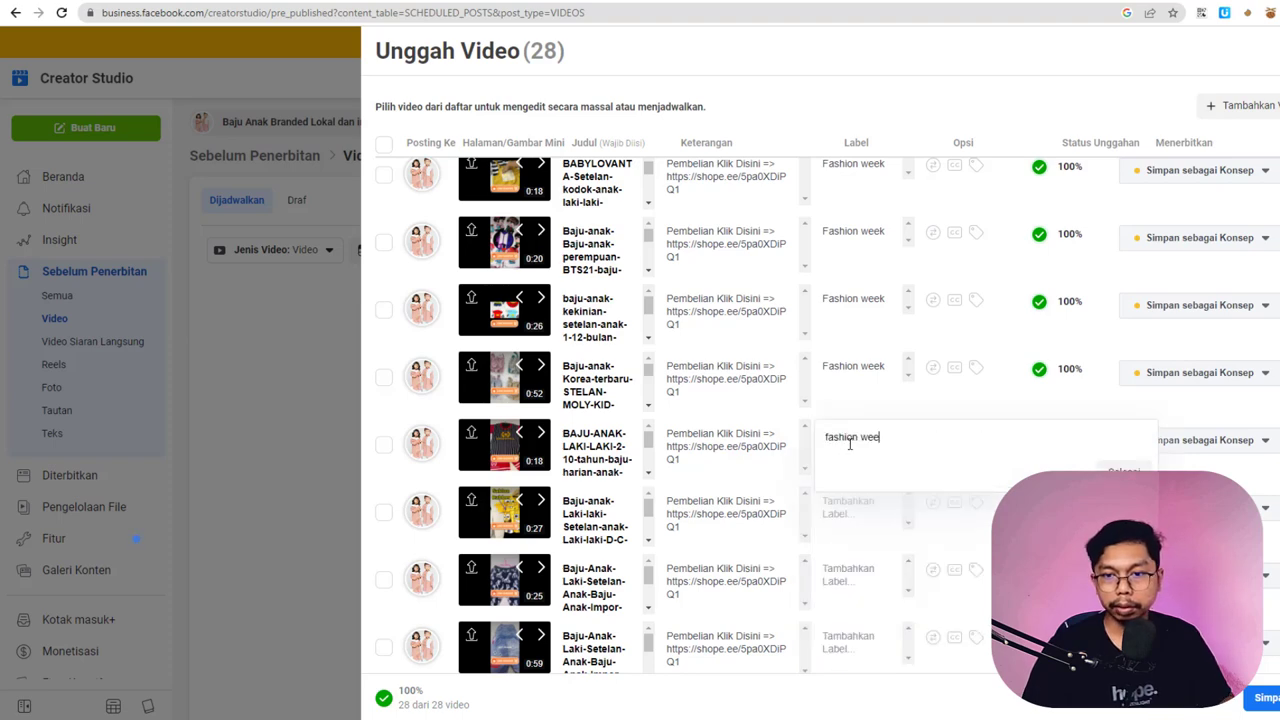
{"action": "left_click", "coordinate": [866, 466]}
{"action": "left_click", "coordinate": [801, 488]}
{"action": "scroll", "coordinate": [841, 464], "scroll_direction": "down", "scroll_amount": 2}
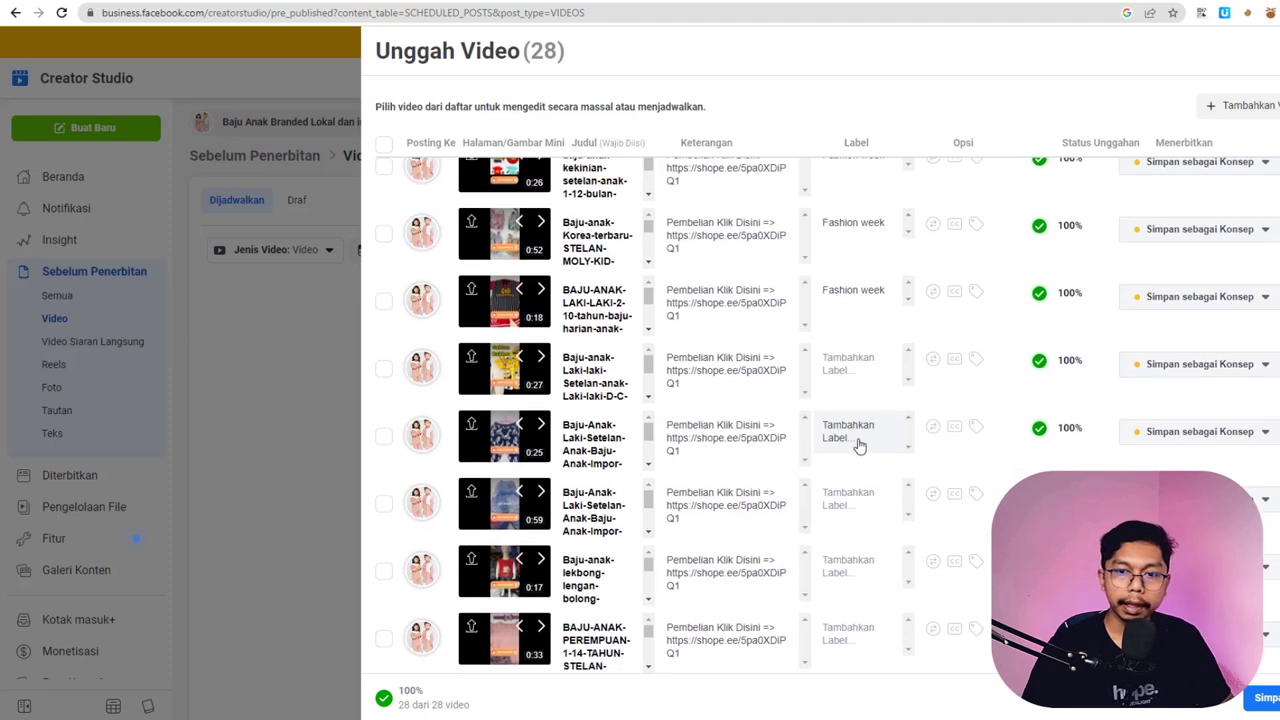
{"action": "left_click", "coordinate": [849, 368]}
{"action": "type", "text": "fashion wee"}
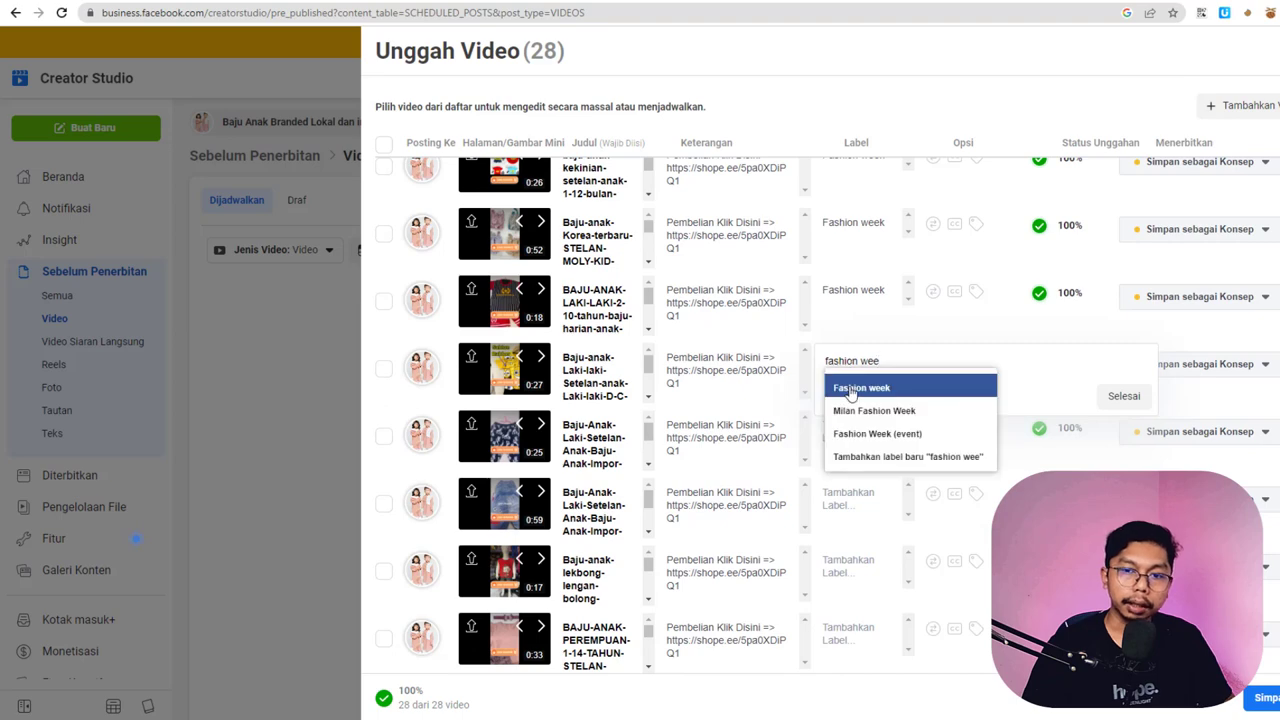
{"action": "left_click", "coordinate": [852, 386]}
{"action": "left_click", "coordinate": [809, 416]}
- Label both Baju-Anak-Laki-Setelan-Anak videos, 0:25 and 0:59 long, with "Fashion week"
{"action": "left_click", "coordinate": [847, 432]}
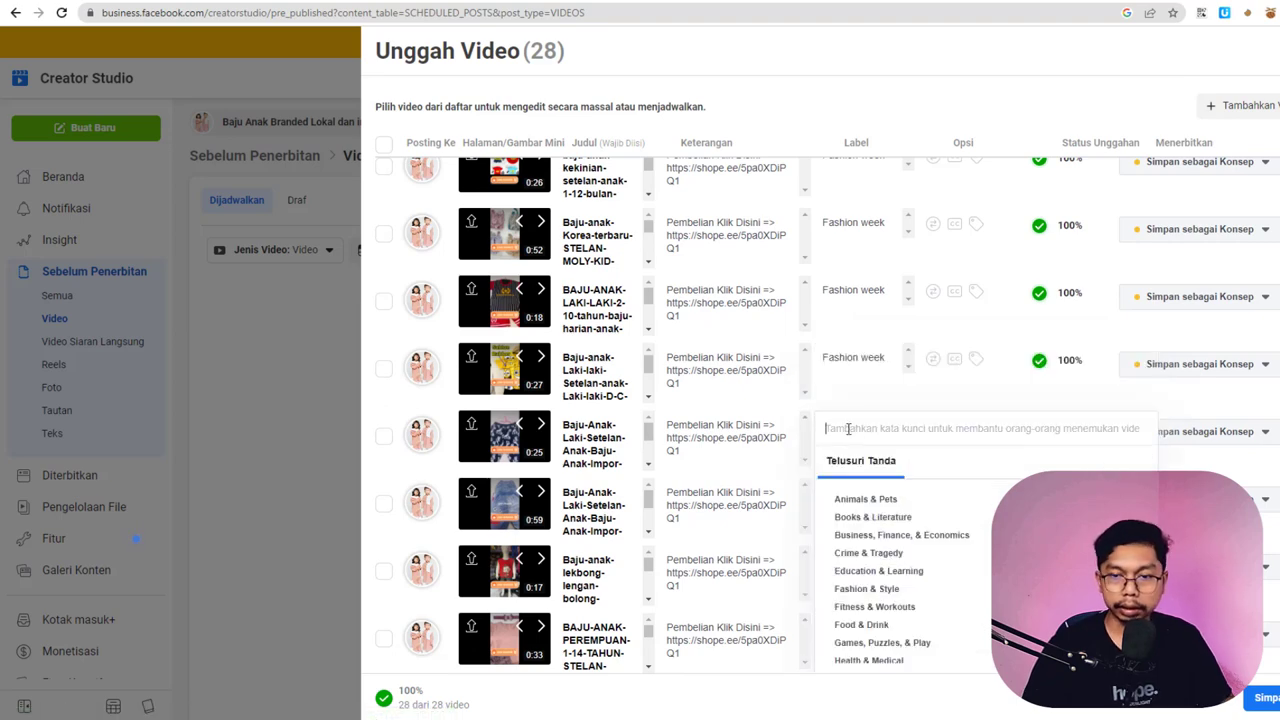
{"action": "type", "text": "fashion wee"}
{"action": "left_click", "coordinate": [858, 456]}
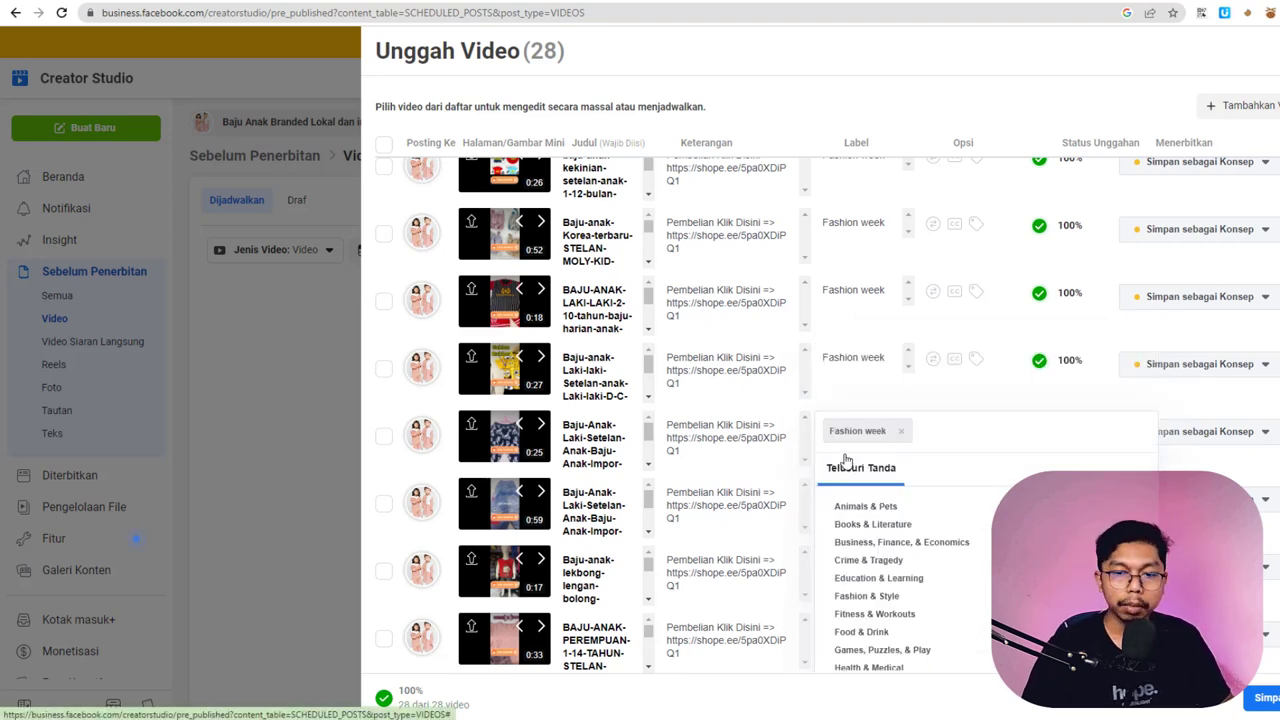
{"action": "scroll", "coordinate": [848, 463], "scroll_direction": "down", "scroll_amount": 1}
{"action": "left_click", "coordinate": [808, 408]}
{"action": "left_click", "coordinate": [833, 430]}
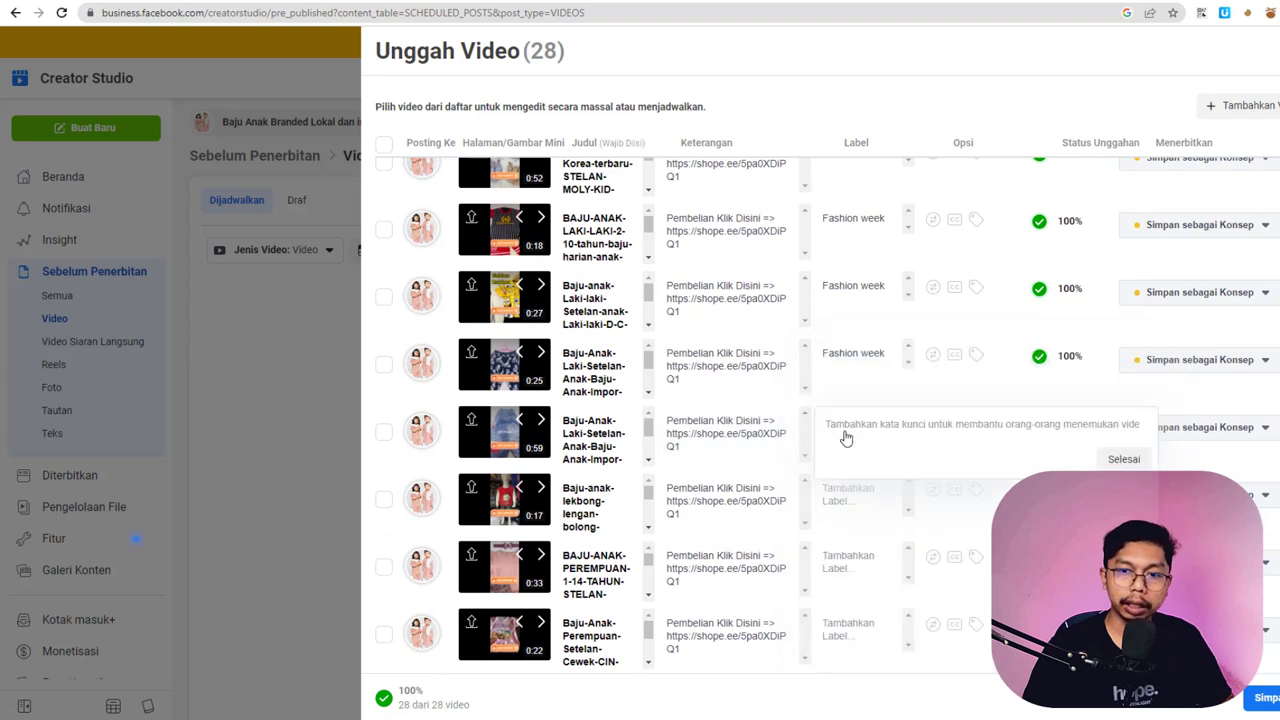
{"action": "type", "text": "fashion wee"}
{"action": "left_click", "coordinate": [856, 450]}
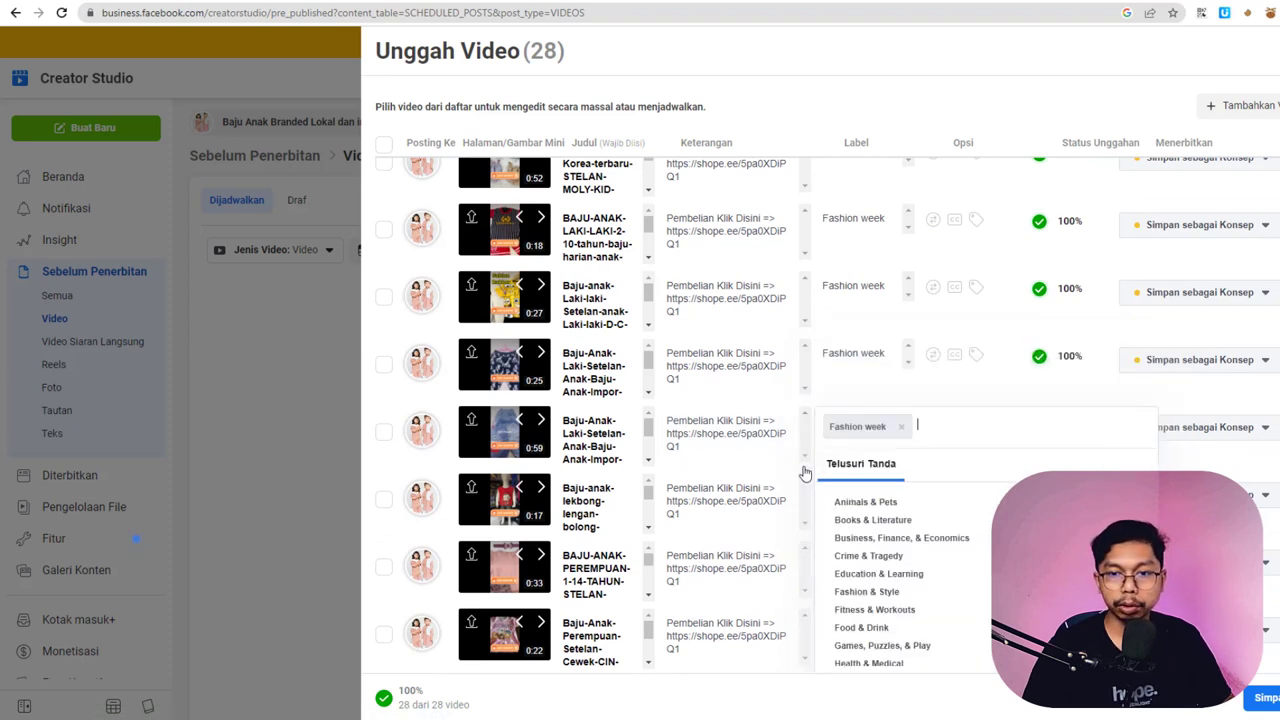
{"action": "left_click", "coordinate": [813, 477]}
- Assign the "Fashion week" label to the Baju-anak-lekbong-lengan-bolong and BAJU-ANAK-PEREMPUAN-1-14-TAHUN videos
{"action": "left_click", "coordinate": [846, 491]}
{"action": "type", "text": "fashion wee"}
{"action": "left_click", "coordinate": [852, 517]}
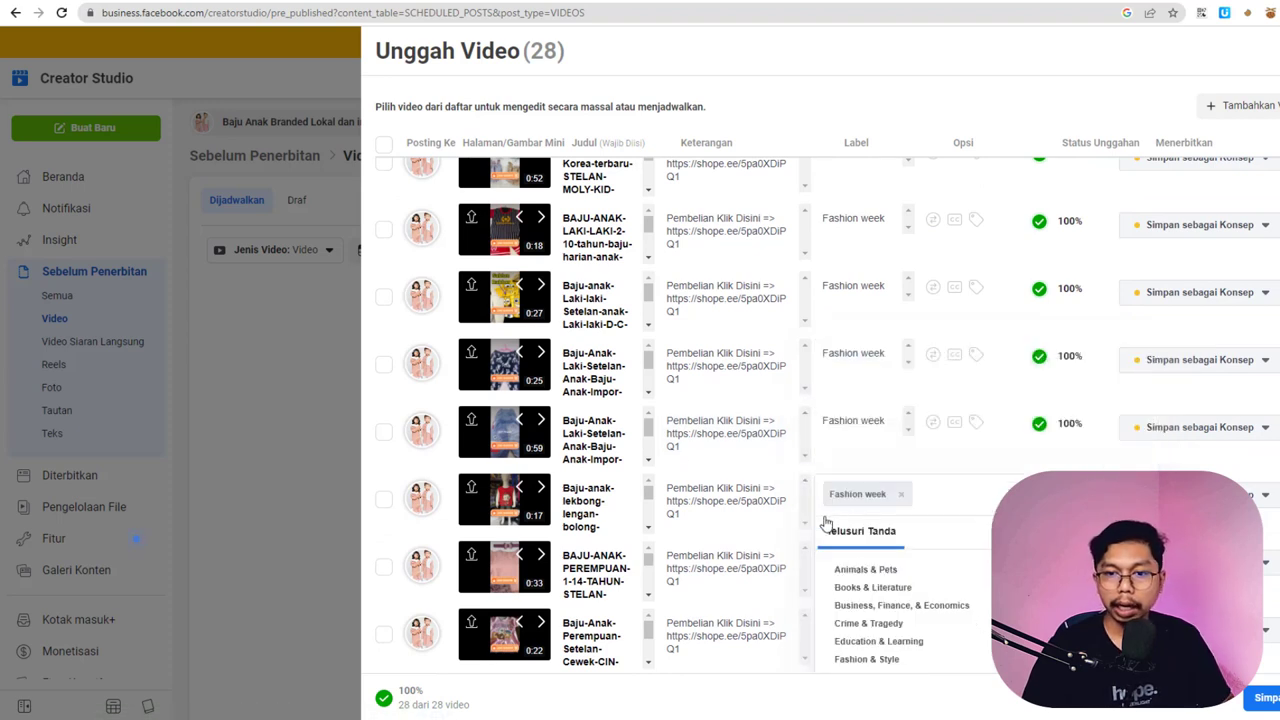
{"action": "left_click", "coordinate": [813, 540]}
{"action": "scroll", "coordinate": [830, 520], "scroll_direction": "down", "scroll_amount": 2}
{"action": "left_click", "coordinate": [851, 345]}
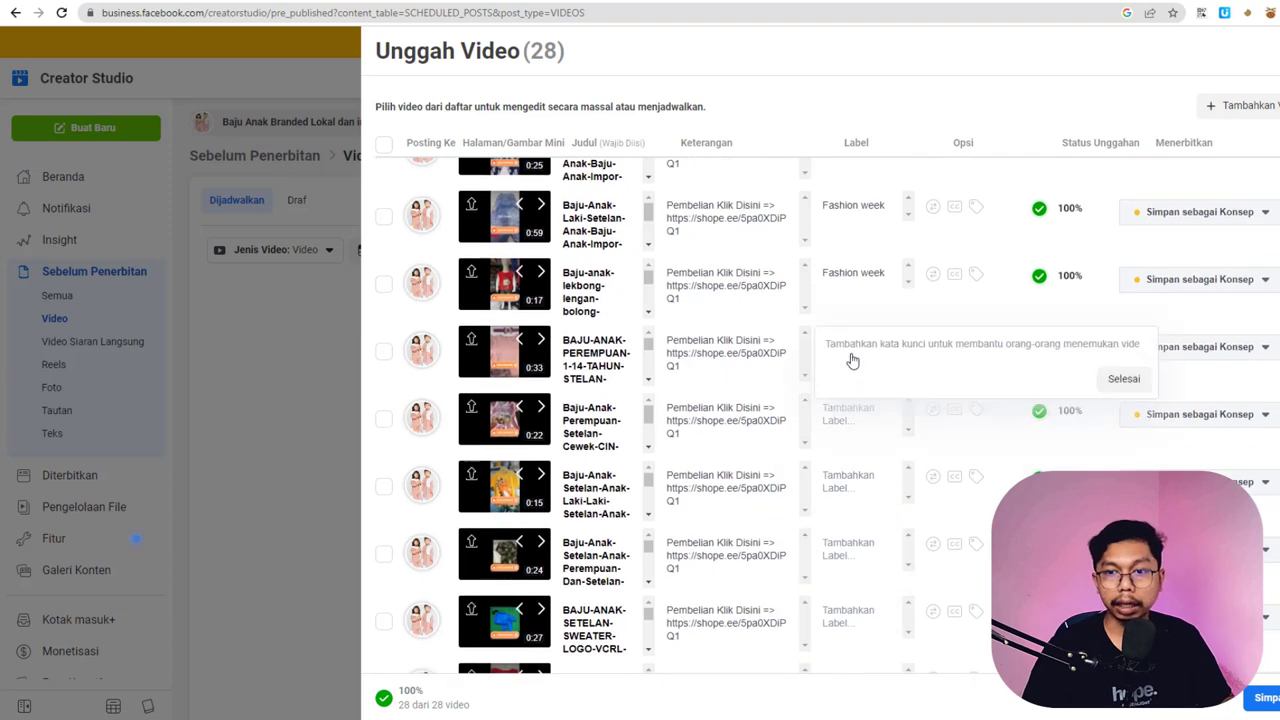
{"action": "type", "text": "fashion wee"}
{"action": "left_click", "coordinate": [862, 370]}
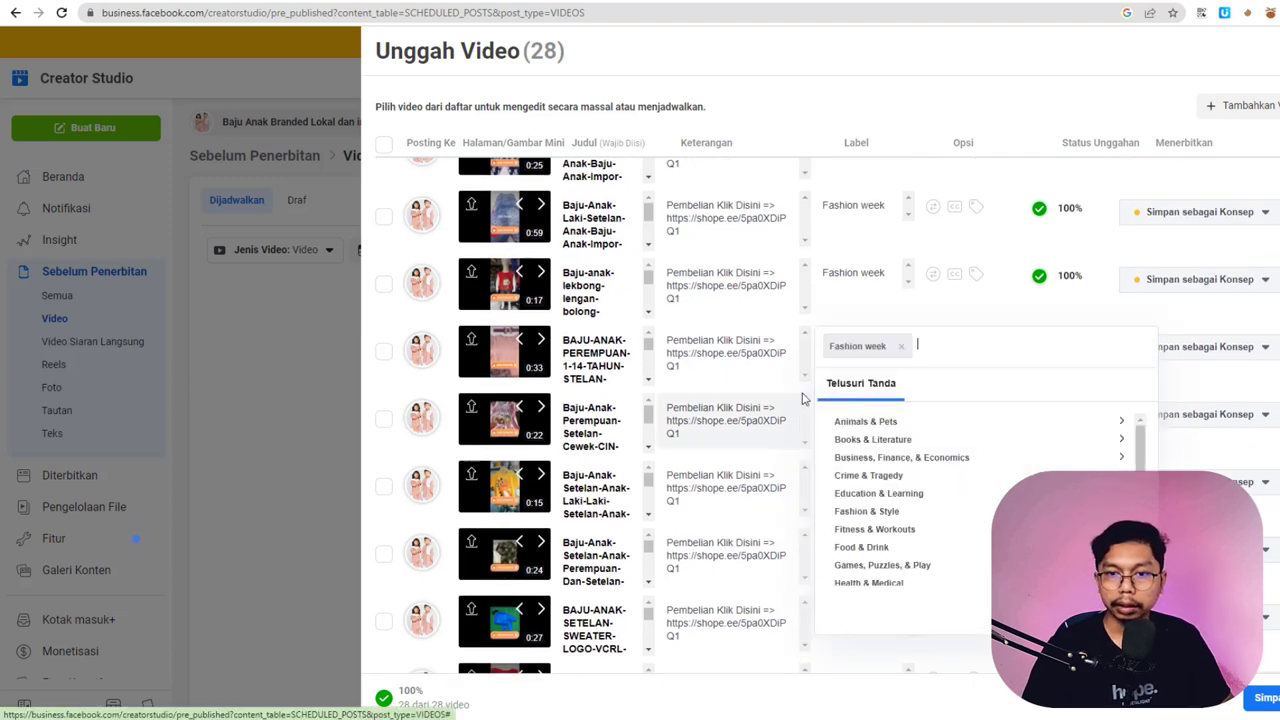
{"action": "left_click", "coordinate": [850, 415]}
- Add the "Fashion week" label to the Baju-Anak-Perempuan-Setelan-Cewek video and the 0:15 and 0:24 Baju-Anak-Setelan-Anak videos
{"action": "left_click", "coordinate": [850, 415]}
{"action": "type", "text": "fashion wee"}
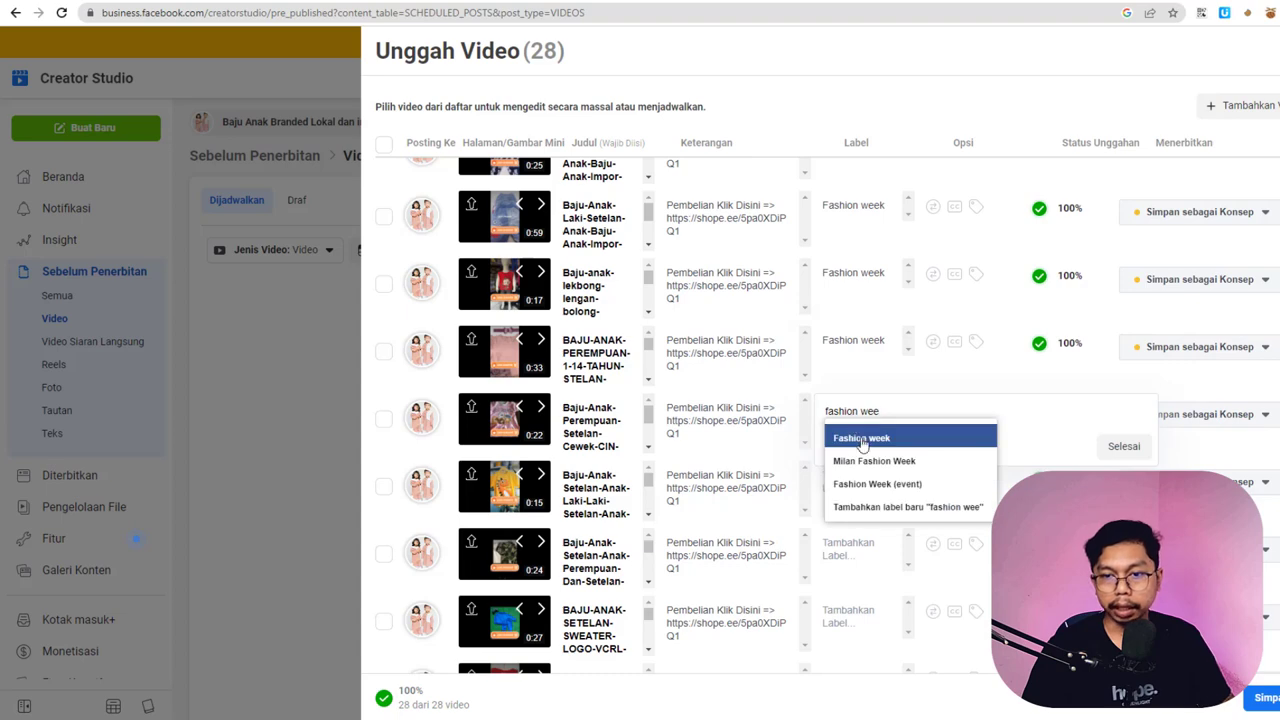
{"action": "left_click", "coordinate": [858, 438]}
{"action": "left_click", "coordinate": [834, 486]}
{"action": "left_click", "coordinate": [842, 484]}
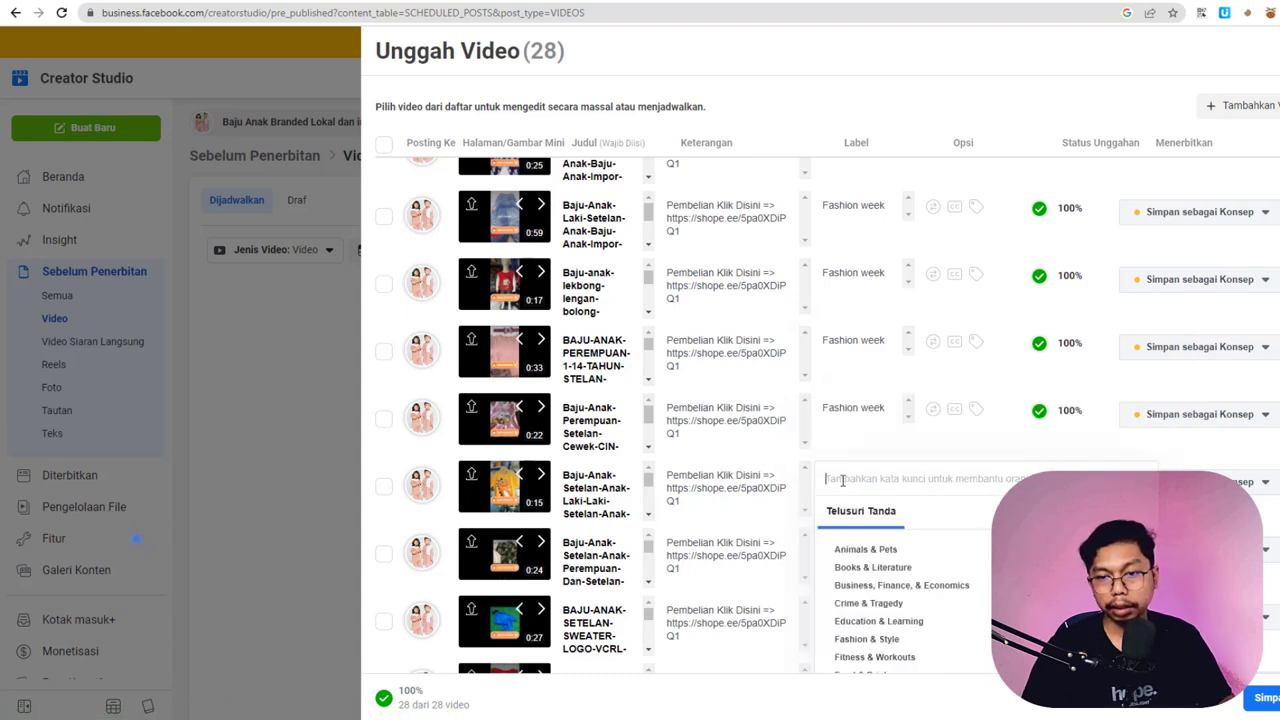
{"action": "type", "text": "fashion wee"}
{"action": "left_click", "coordinate": [846, 507]}
- Label the BAJU-ANAK-SETELAN-SWEATER and BAJU-KAOS-BAYI-ANAK videos with "Fashion week"
{"action": "scroll", "coordinate": [812, 385], "scroll_direction": "down", "scroll_amount": 2}
{"action": "left_click", "coordinate": [851, 394]}
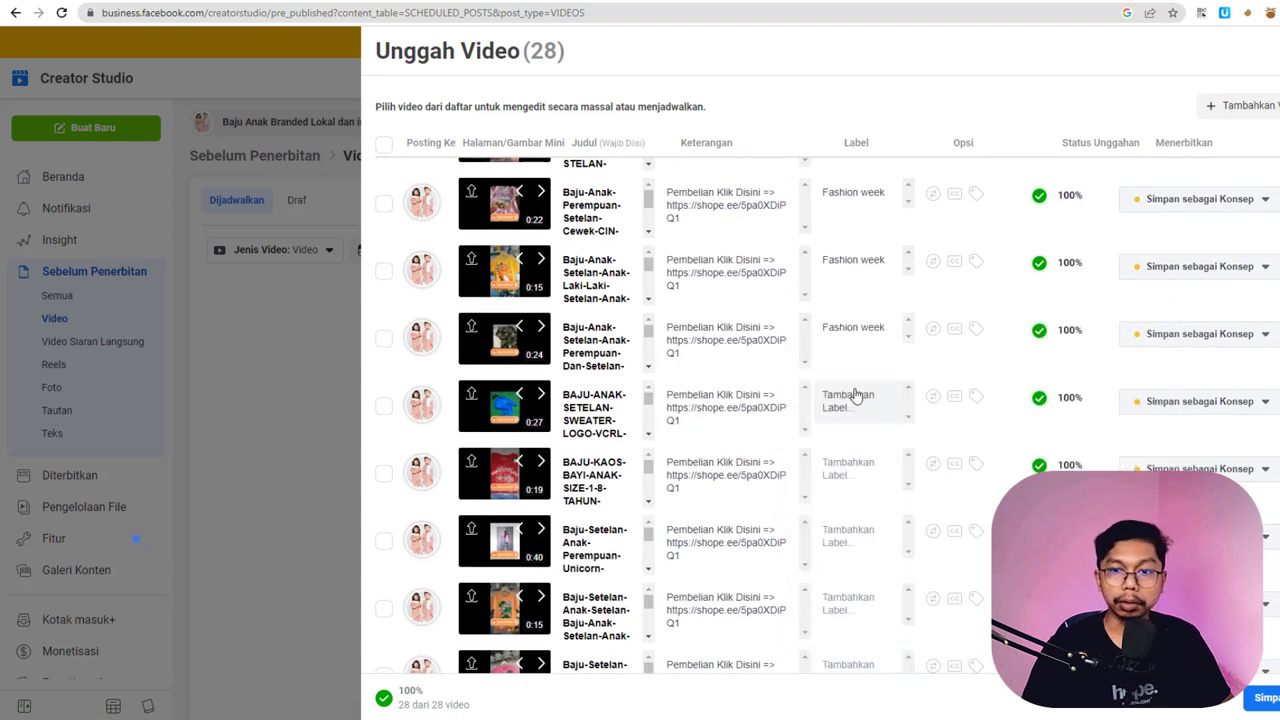
{"action": "left_click", "coordinate": [862, 396]}
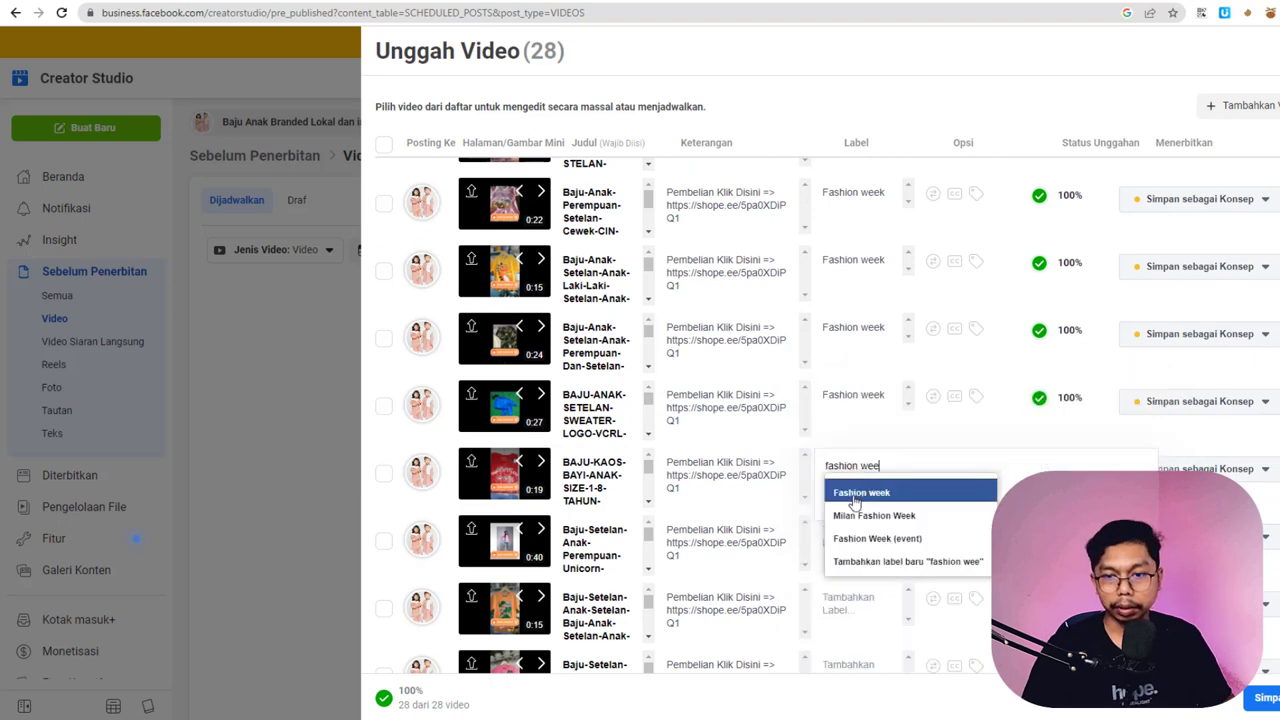
{"action": "left_click", "coordinate": [858, 491]}
{"action": "left_click", "coordinate": [818, 500]}
- Assign the "Fashion week" label to the 0:40 Baju-Setelan-Anak-Perempuan-Unicorn and 0:15 Baju-Setelan-Anak-Setelan videos
{"action": "scroll", "coordinate": [818, 500], "scroll_direction": "down", "scroll_amount": 2}
{"action": "left_click", "coordinate": [845, 400]}
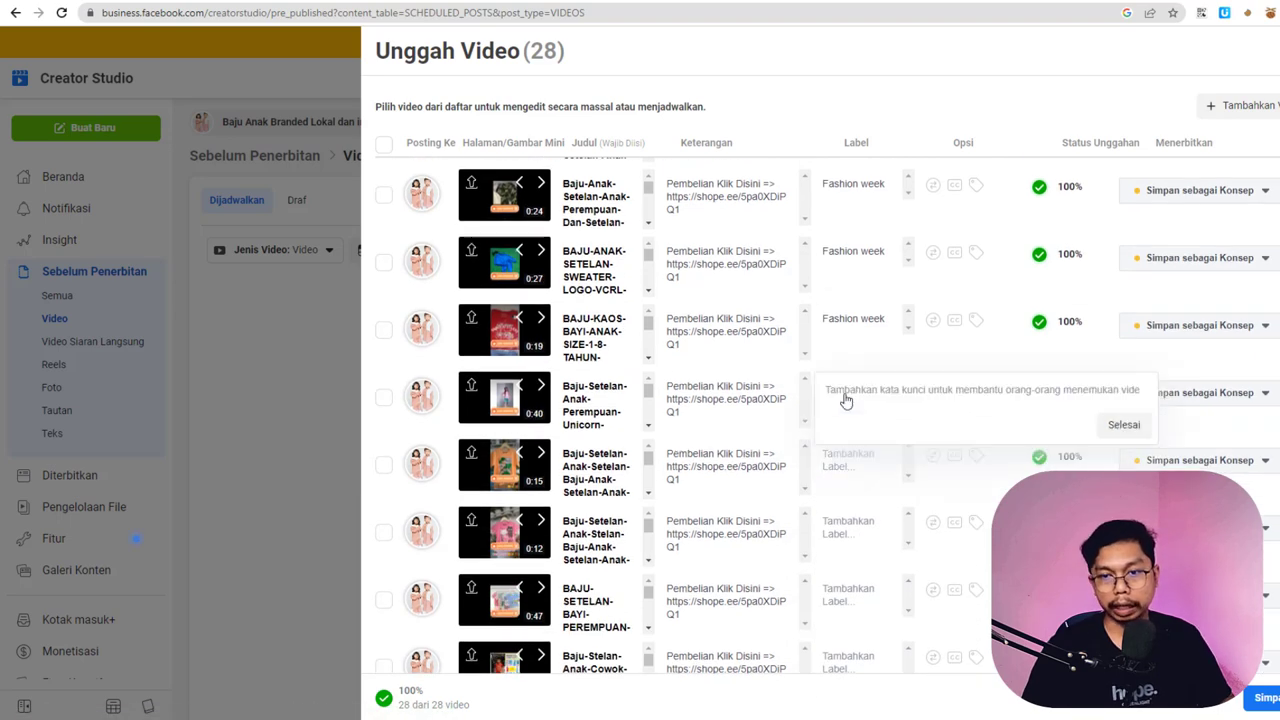
{"action": "type", "text": "fashion week"}
{"action": "key", "text": "Return"}
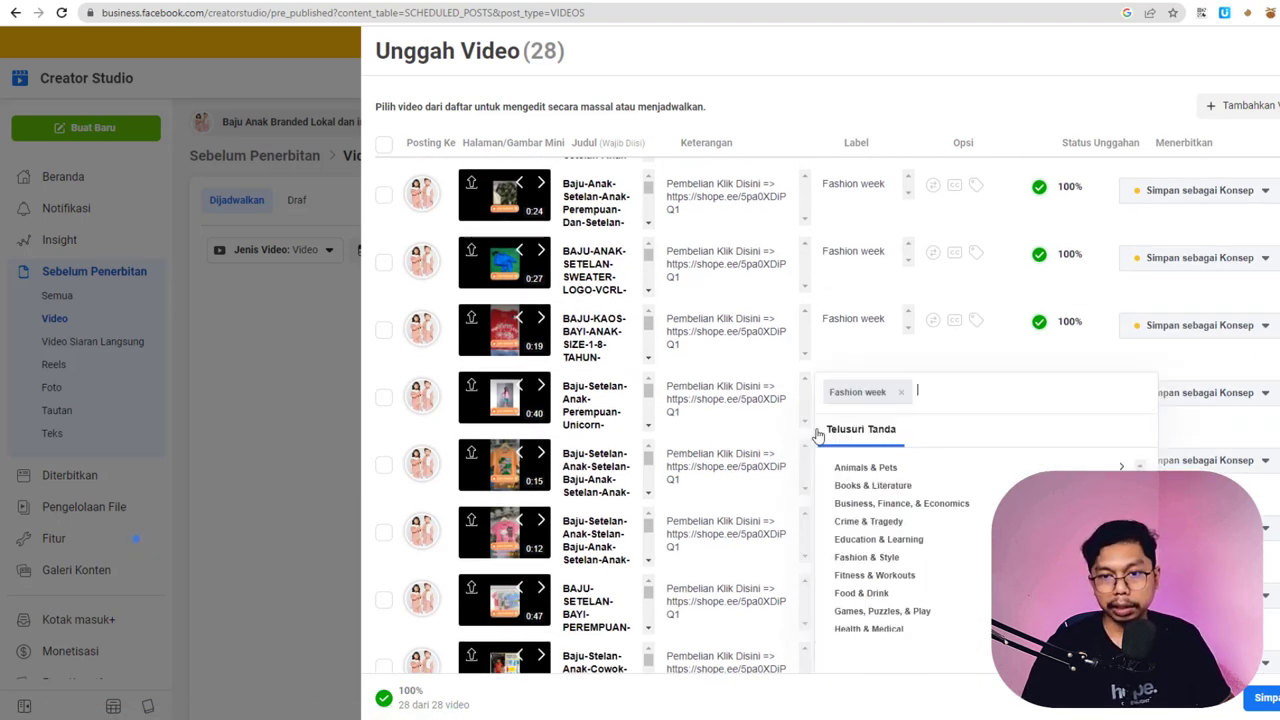
{"action": "left_click", "coordinate": [838, 460]}
{"action": "left_click", "coordinate": [845, 462]}
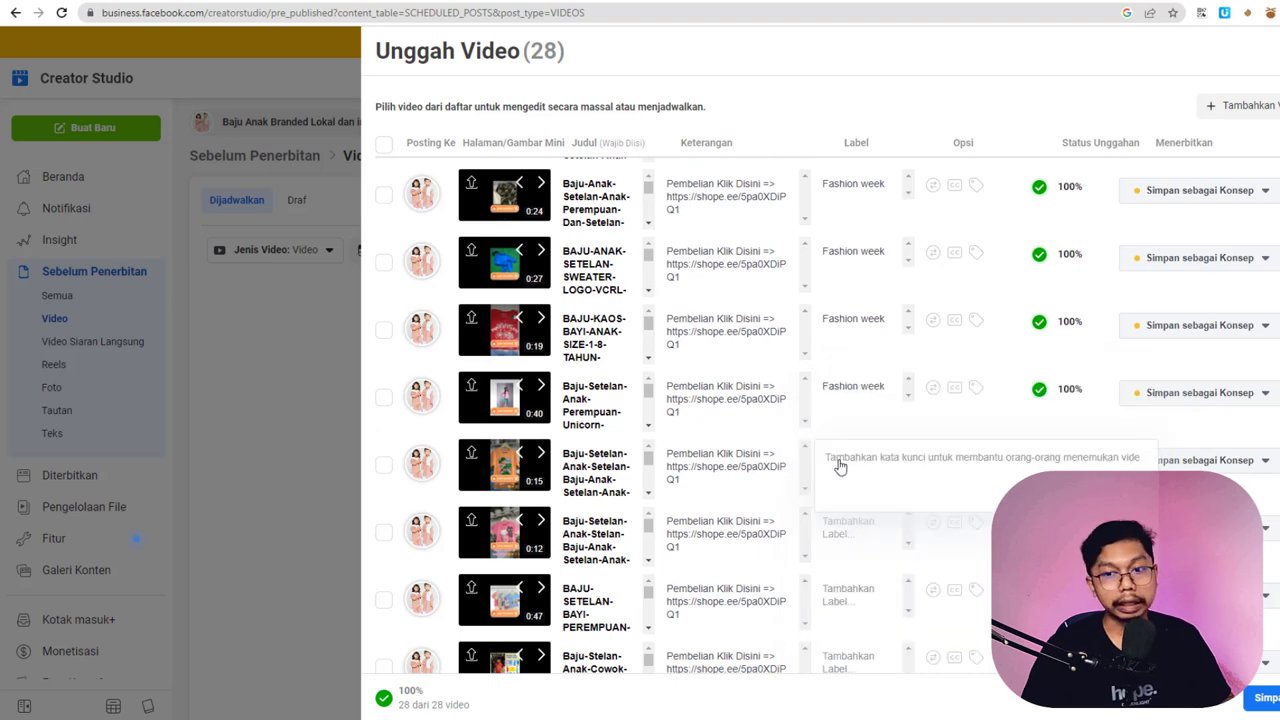
{"action": "type", "text": "fashion week"}
{"action": "key", "text": "Return"}
{"action": "left_click", "coordinate": [820, 506]}
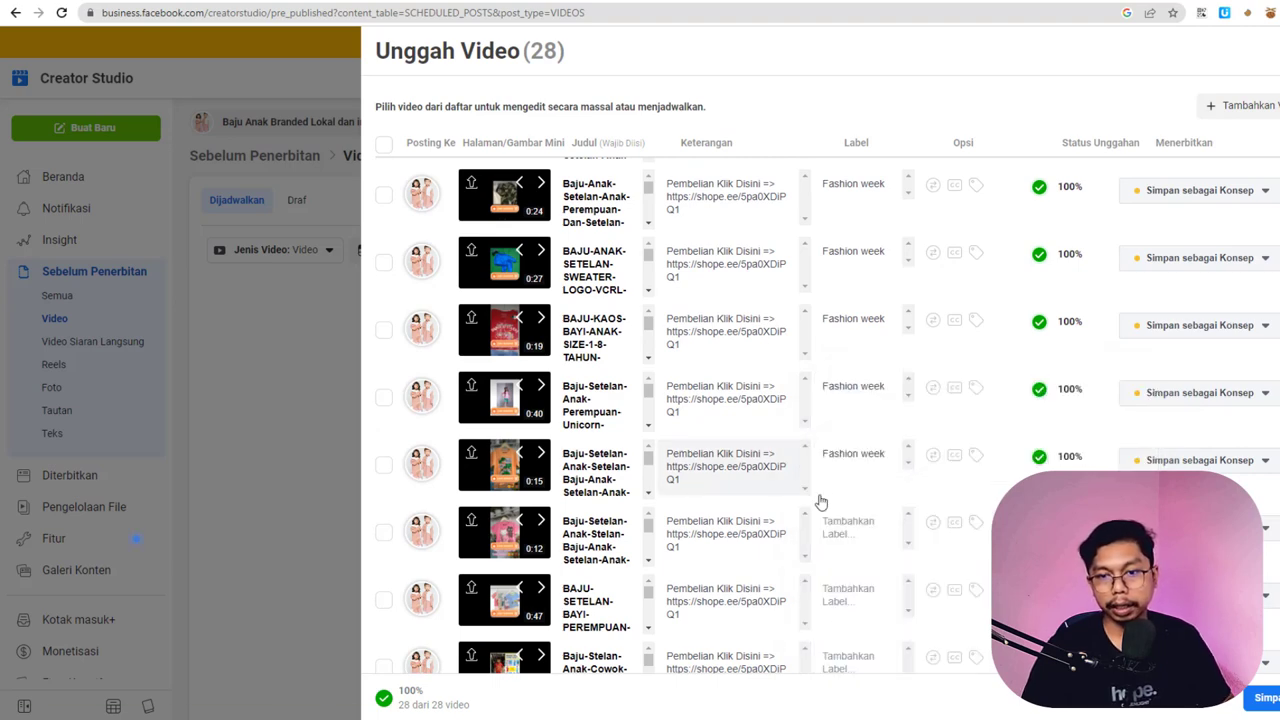
- Add the "Fashion week" label to the 0:12 Baju-Setelan-Anak-Stelan and 0:47 BAJU-SETELAN-BAYI-PEREMPUAN videos
{"action": "scroll", "coordinate": [836, 430], "scroll_direction": "down", "scroll_amount": 2}
{"action": "left_click", "coordinate": [837, 383]}
{"action": "type", "text": "fashion week"}
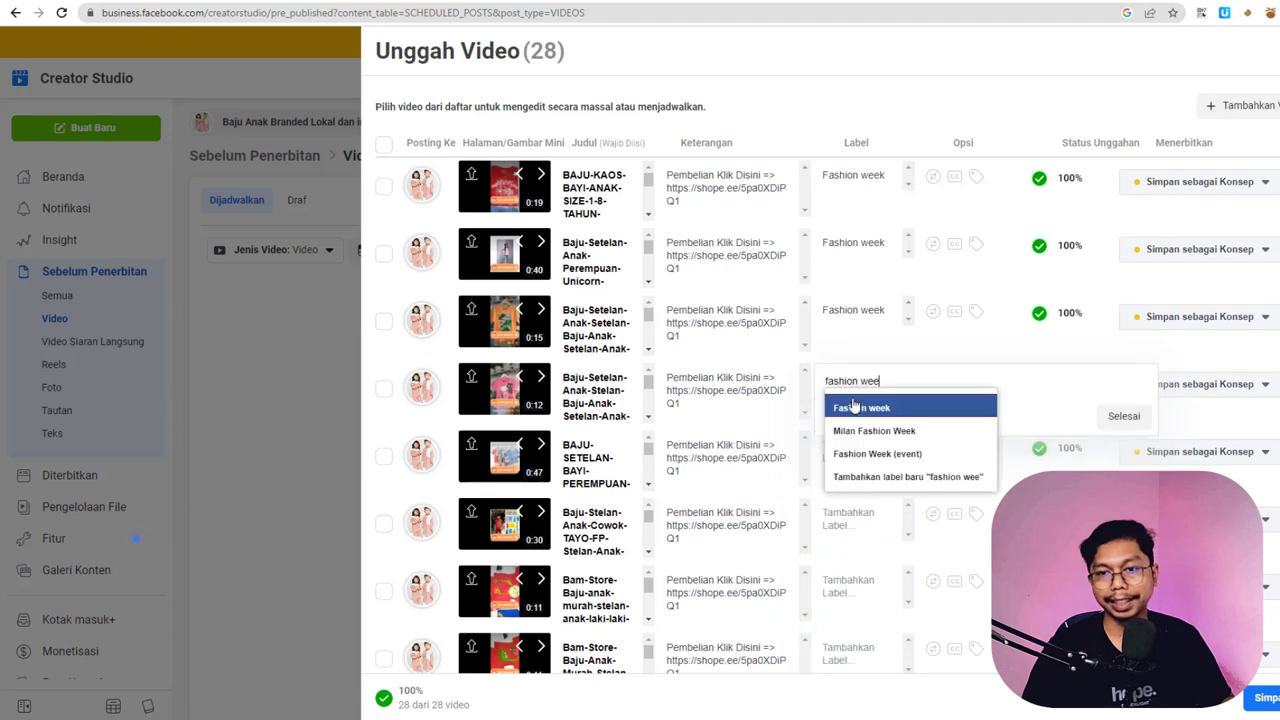
{"action": "key", "text": "Return"}
{"action": "left_click", "coordinate": [806, 423]}
{"action": "left_click", "coordinate": [851, 449]}
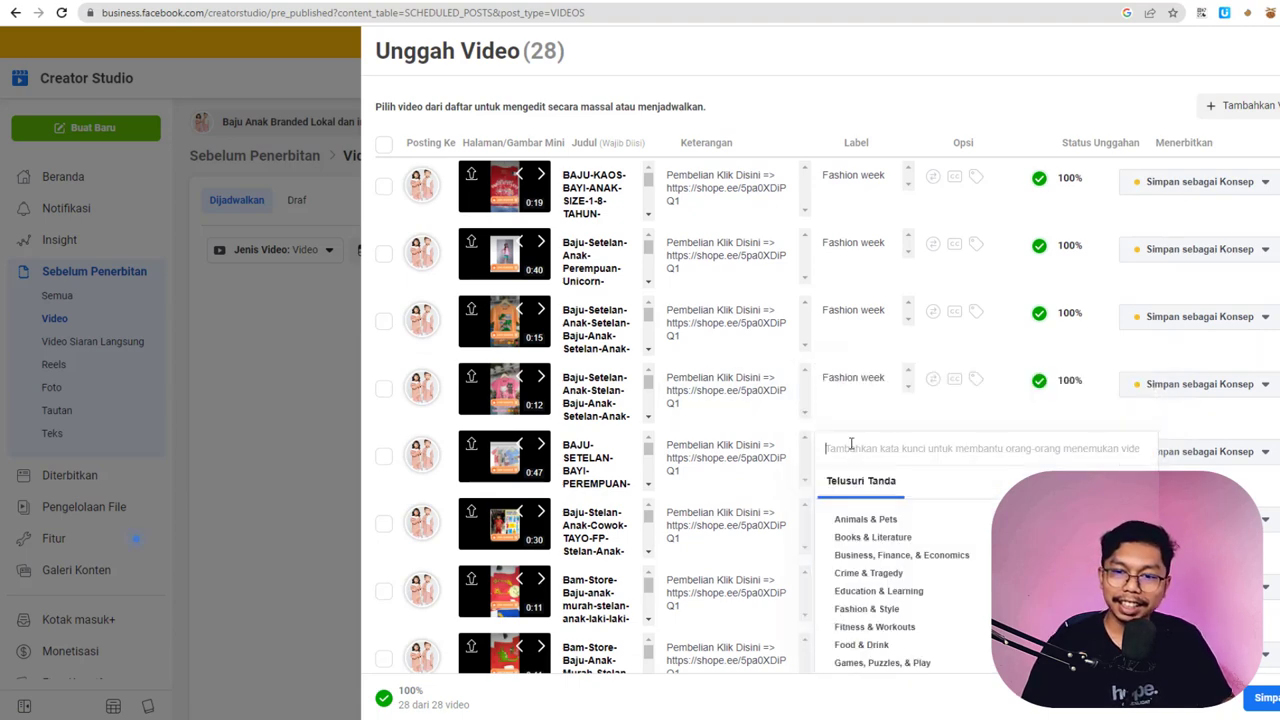
{"action": "type", "text": "fashion week"}
{"action": "key", "text": "Return"}
{"action": "left_click", "coordinate": [829, 491]}
- Label every video from Baju-Stelan-Anak-Cowok-TAYO through CIKO-Lolita-Dress with "Fashion week", including both Bam-Store videos and BOHOPANNA
{"action": "scroll", "coordinate": [849, 406], "scroll_direction": "down", "scroll_amount": 2}
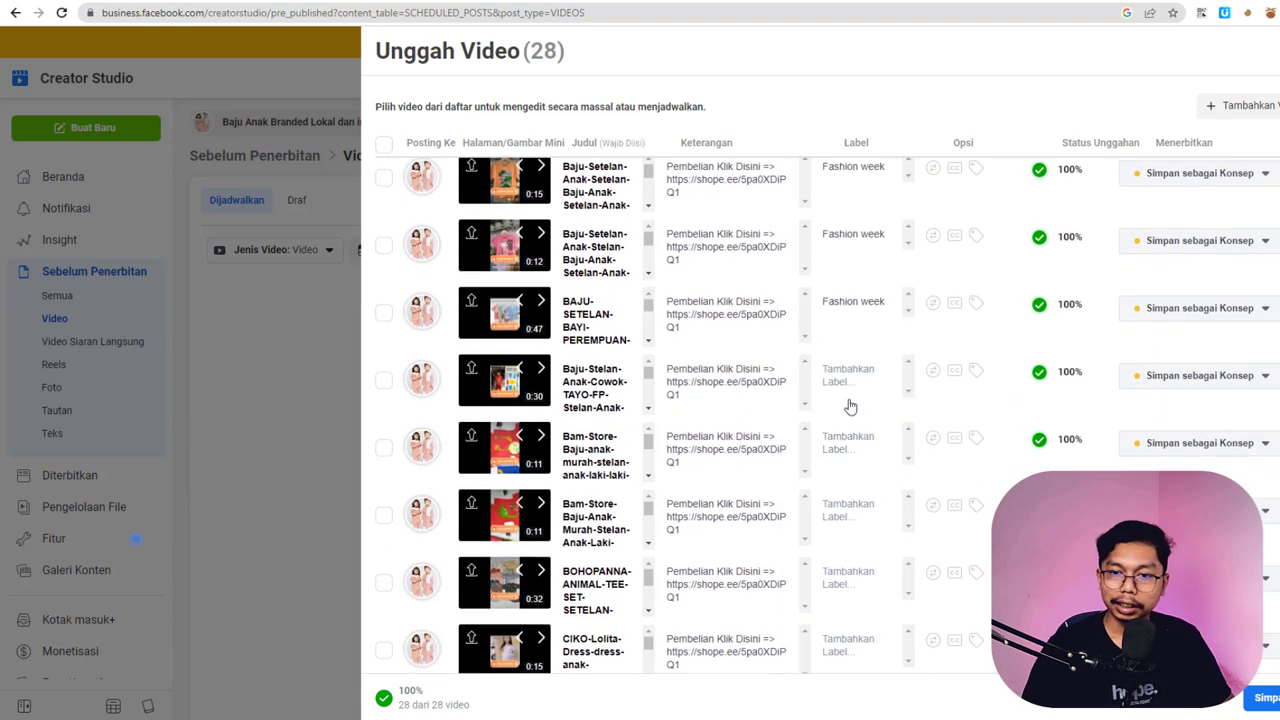
{"action": "left_click", "coordinate": [848, 378]}
{"action": "type", "text": "fashion week"}
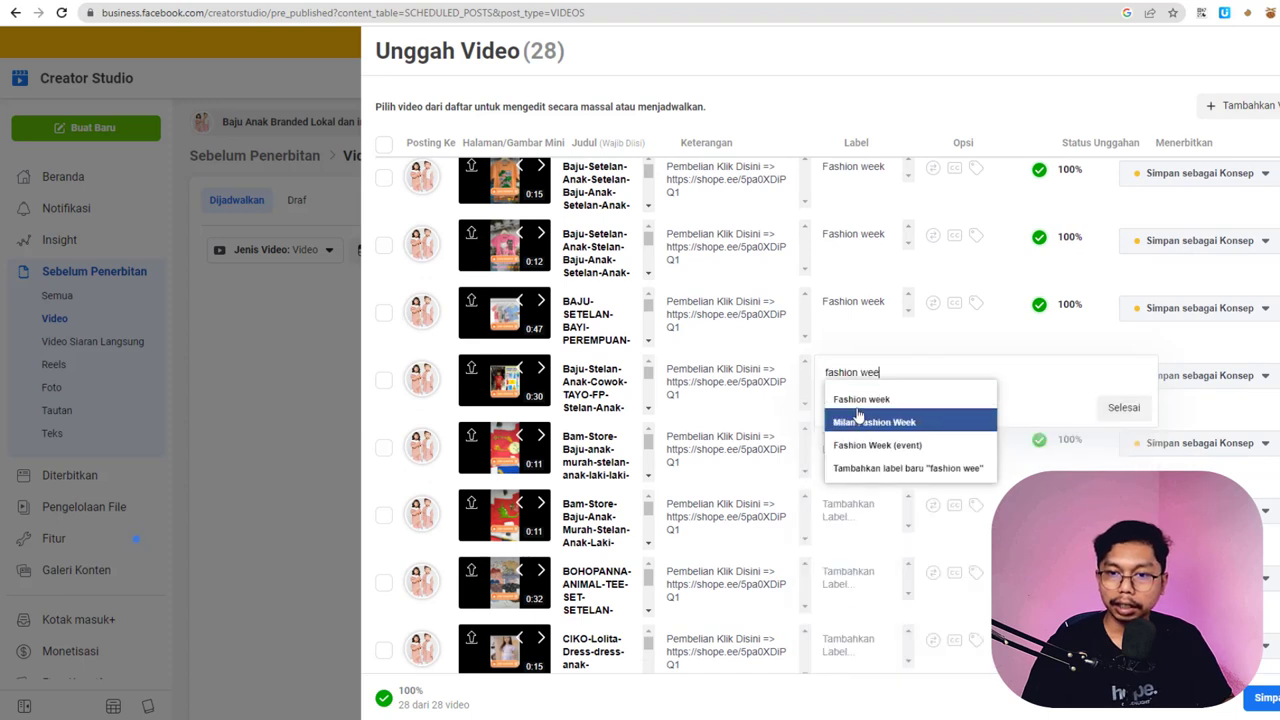
{"action": "left_click", "coordinate": [829, 420]}
{"action": "left_click", "coordinate": [805, 420]}
{"action": "left_click", "coordinate": [848, 440]}
{"action": "type", "text": "fashion wee"}
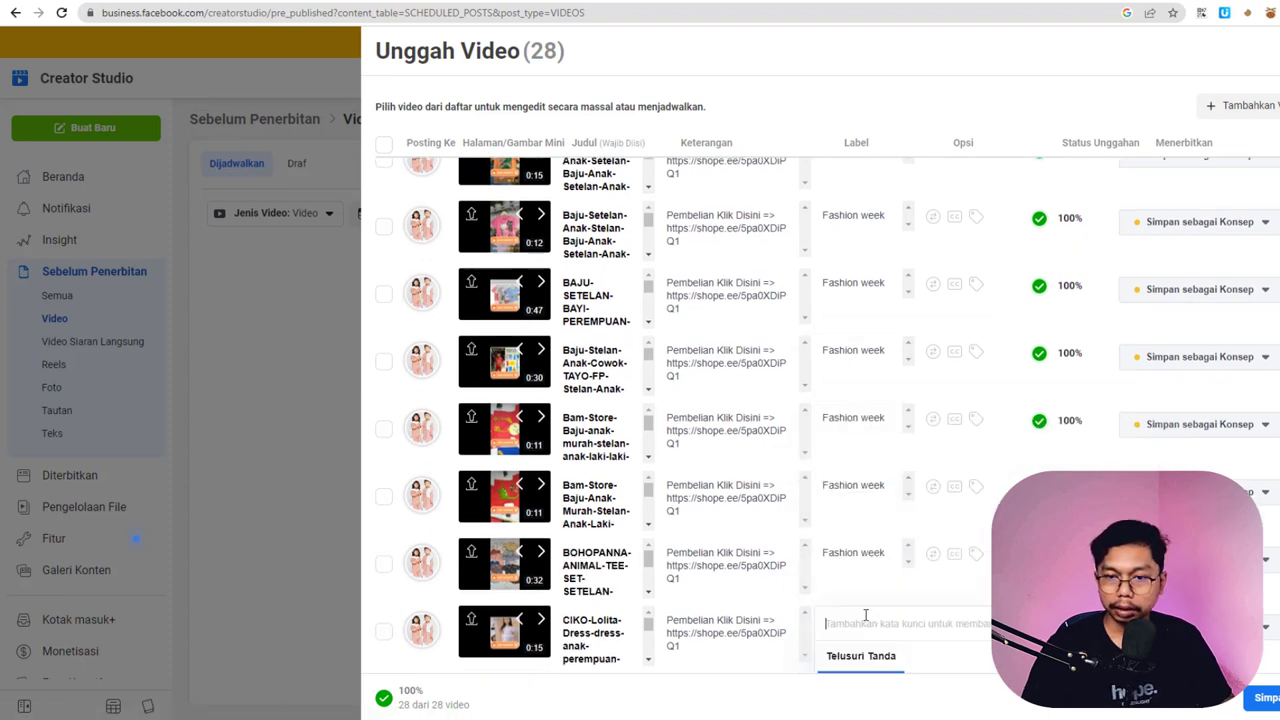
{"action": "type", "text": "fashion week"}
{"action": "left_click", "coordinate": [860, 652]}
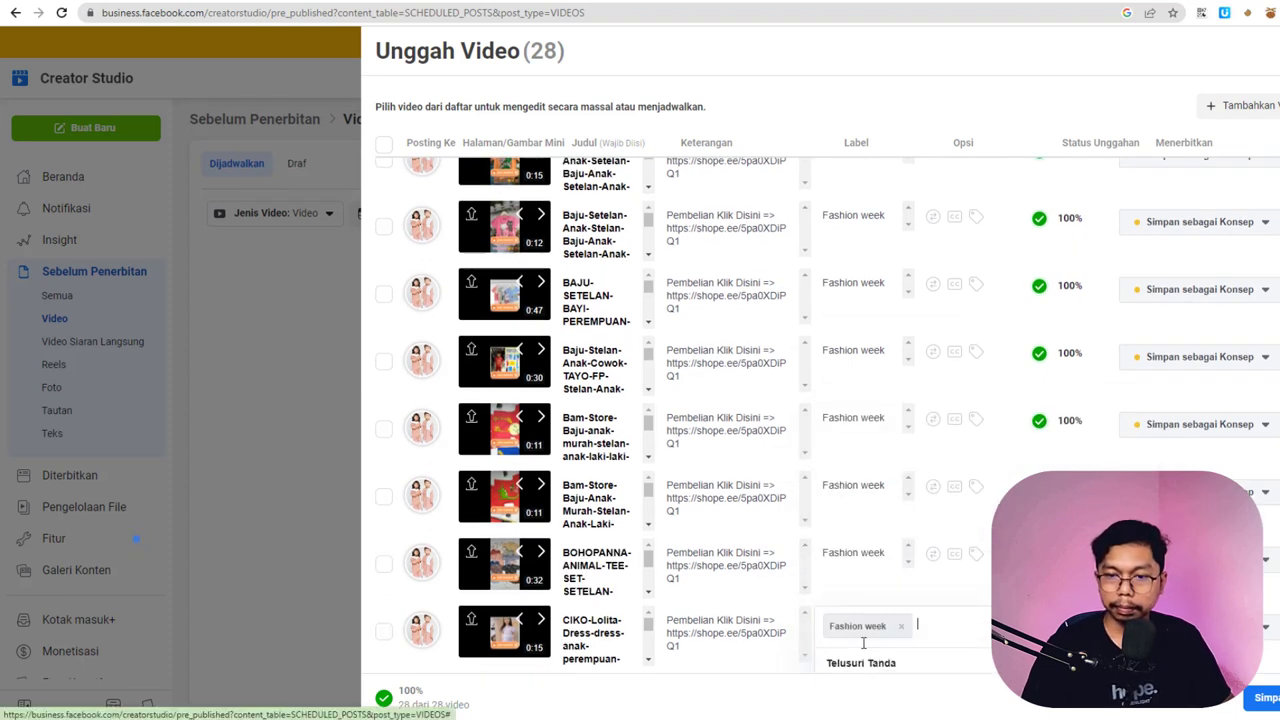
- Open the title of the first video, 17wear-Baju-Anak-Perempuan-Terbaru, for editing and examine its full text
{"action": "scroll", "coordinate": [700, 450], "scroll_direction": "up", "scroll_amount": 10}
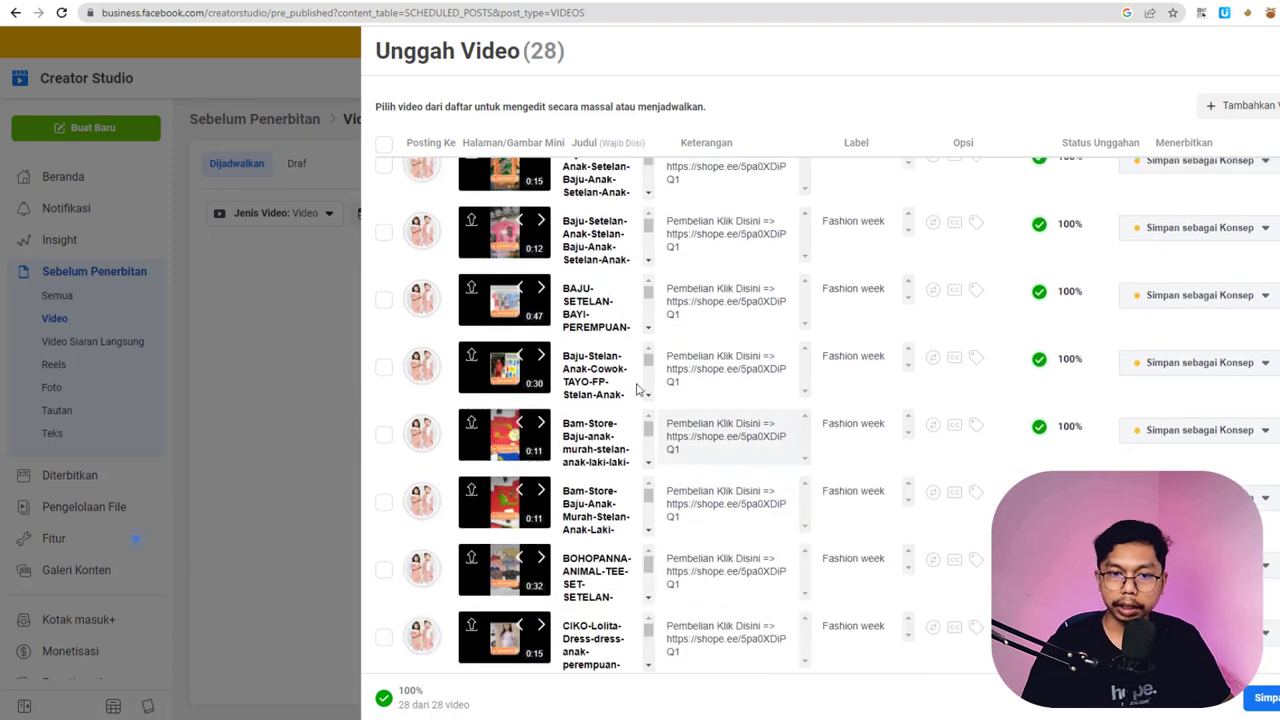
{"action": "scroll", "coordinate": [598, 289], "scroll_direction": "up", "scroll_amount": 10}
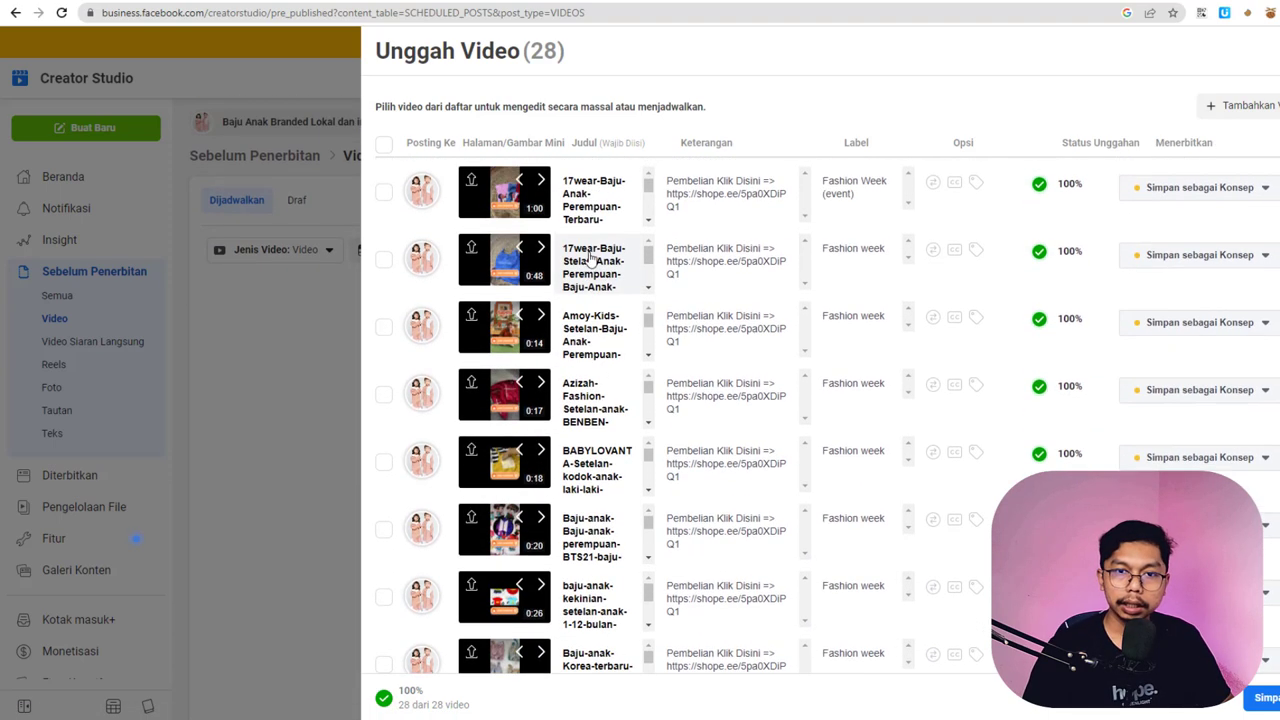
{"action": "left_click", "coordinate": [587, 214]}
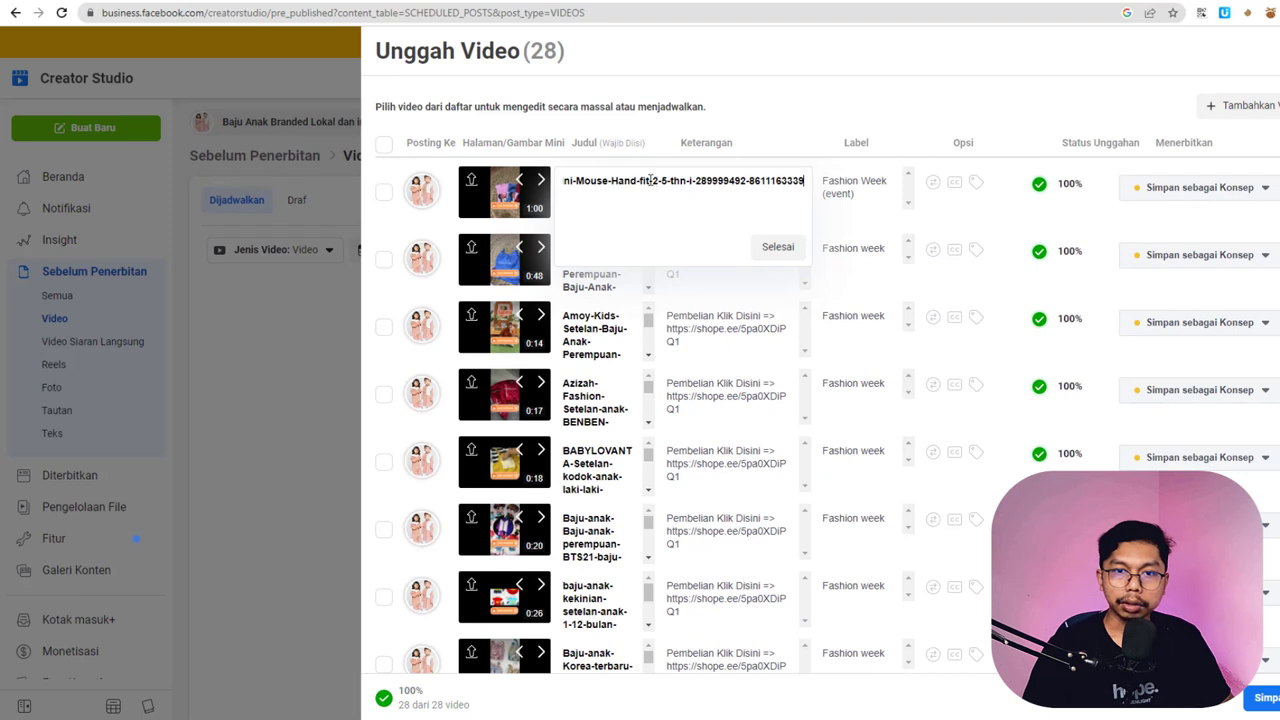
{"action": "key", "text": "ctrl+a"}
{"action": "left_click", "coordinate": [624, 179]}
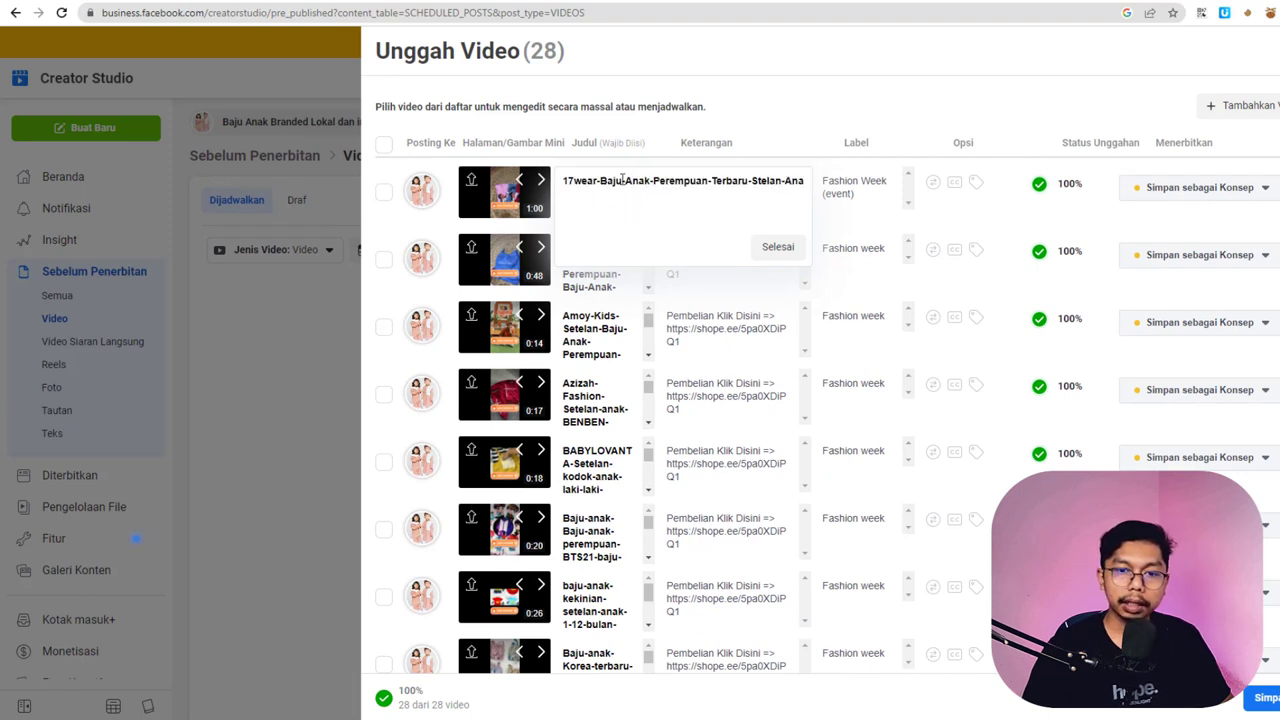
{"action": "left_click_drag", "start_coordinate": [656, 180], "coordinate": [812, 183]}
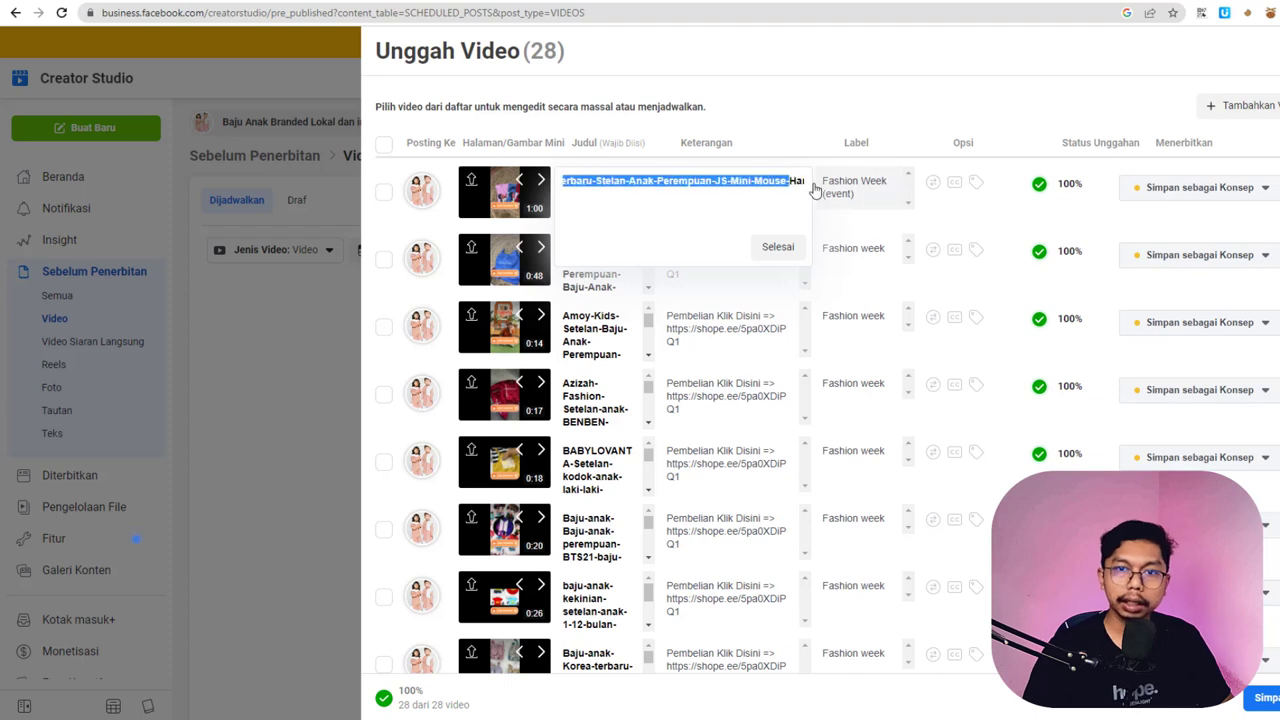
{"action": "left_click", "coordinate": [679, 177]}
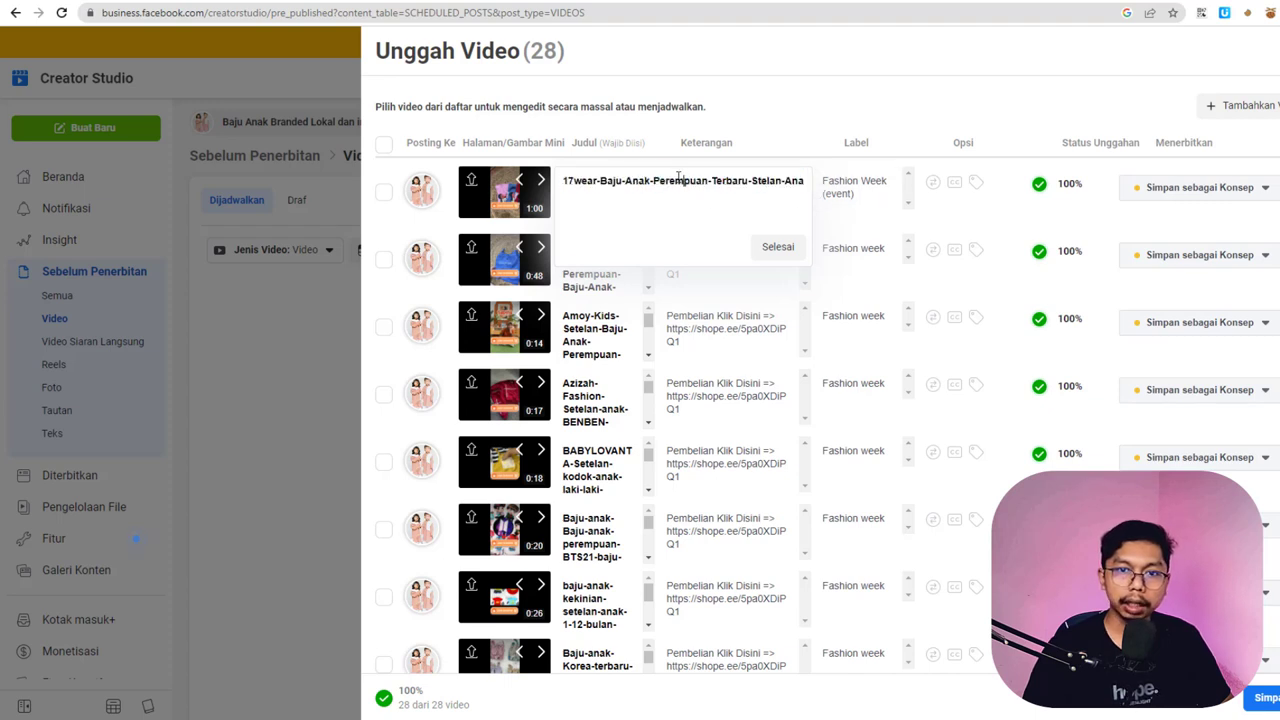
{"action": "left_click", "coordinate": [517, 188], "text": "shift"}
{"action": "left_click", "coordinate": [641, 184]}
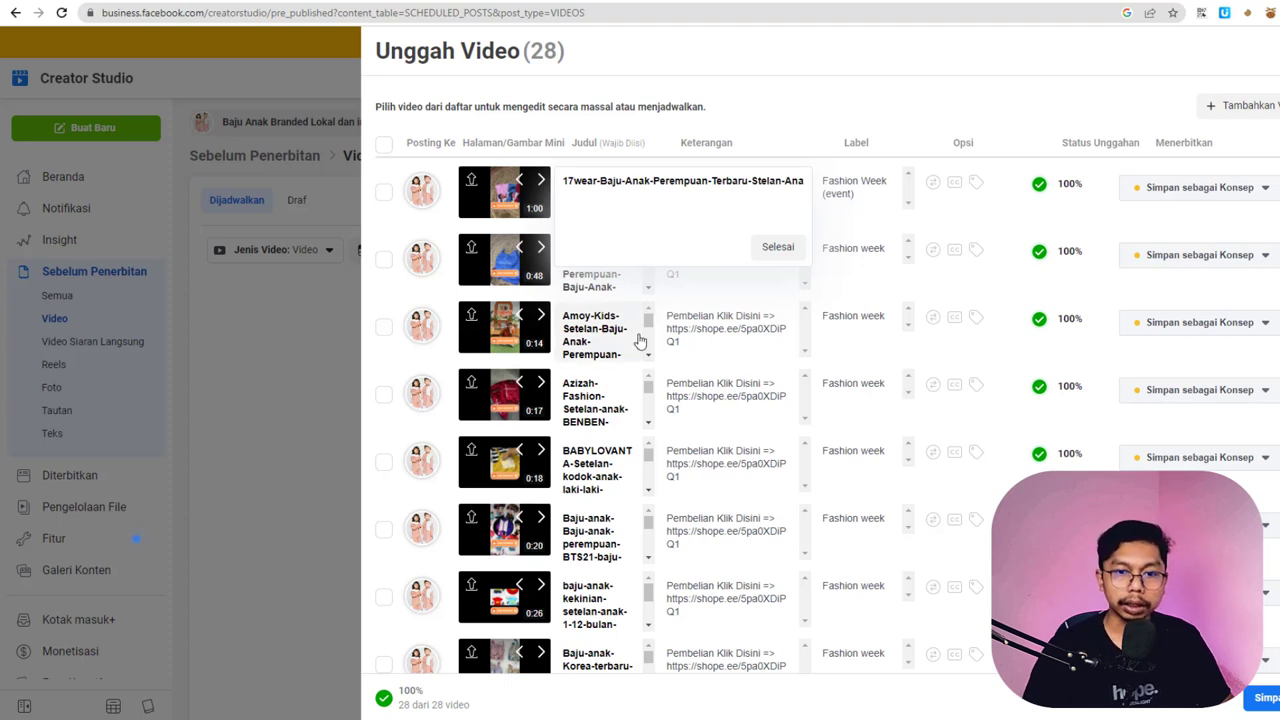
- Clean up the first video's title to start with "17wear Baju Anak Perempuan Terbaru", replacing hyphens with spaces and removing the trailing product codes
{"action": "left_click", "coordinate": [601, 181]}
{"action": "key", "text": "BackSpace"}
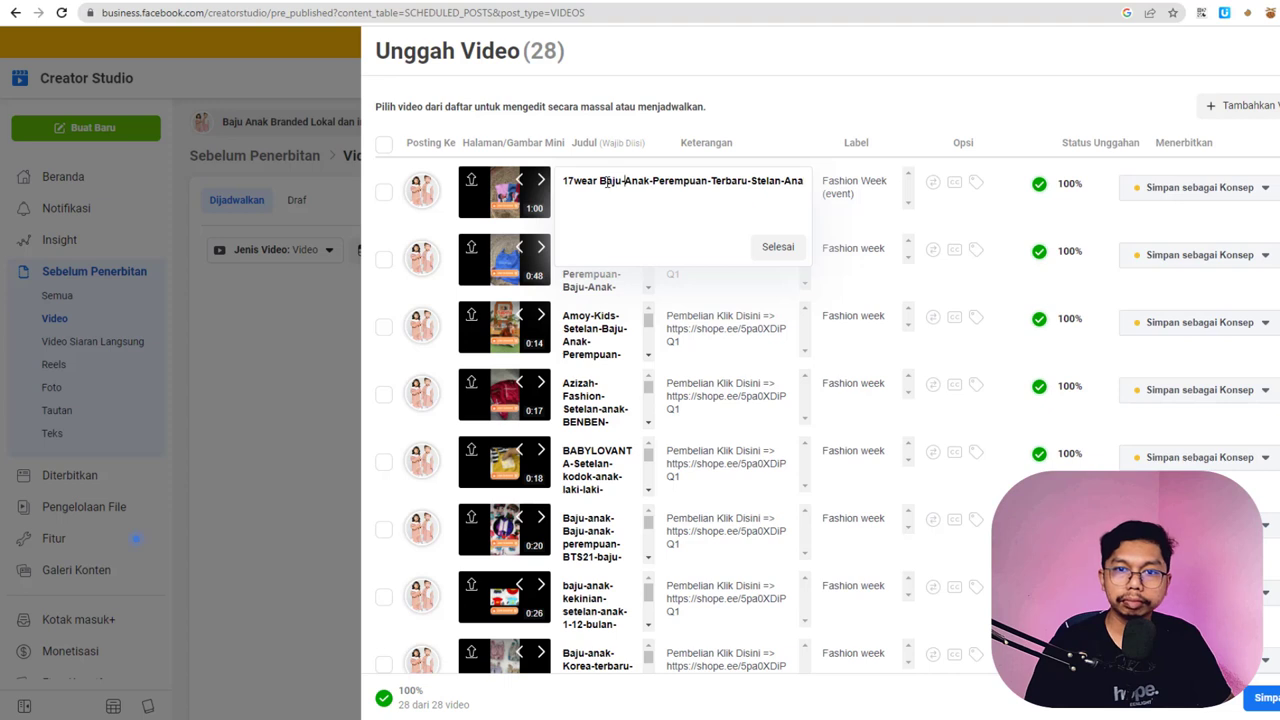
{"action": "key", "text": "BackSpace"}
{"action": "key", "text": "BackSpace"}
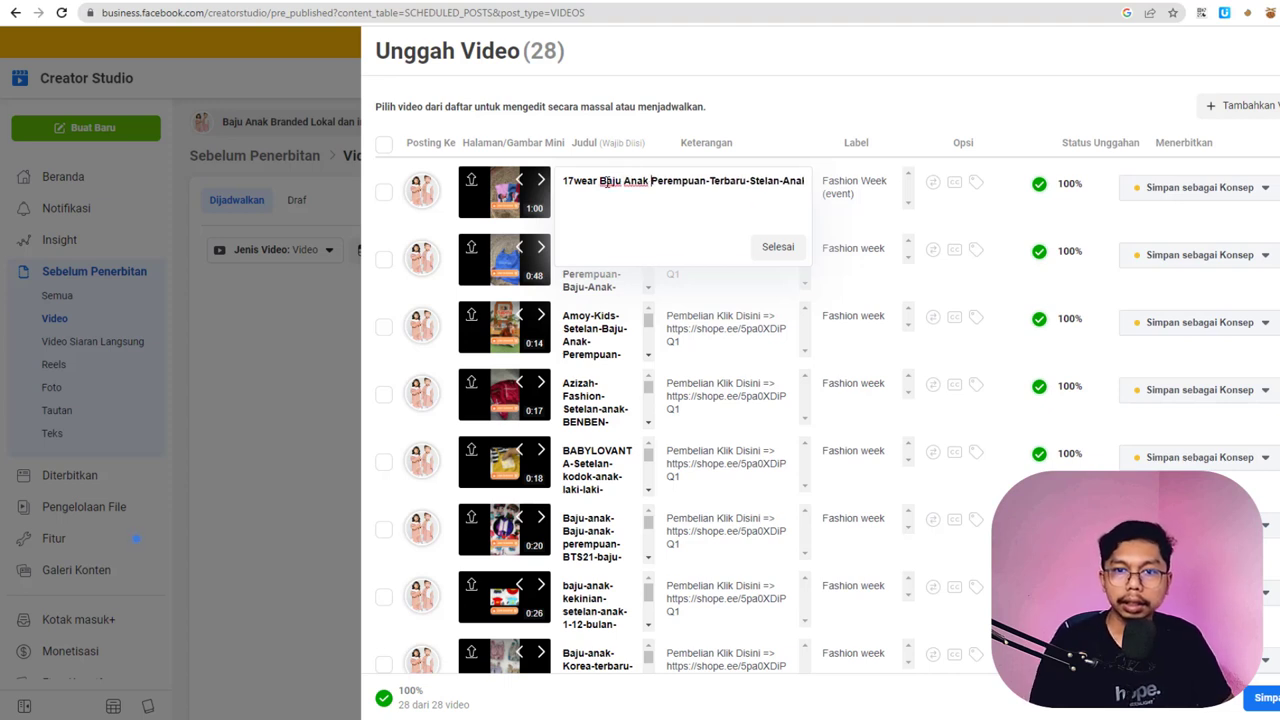
{"action": "left_click", "coordinate": [711, 181]}
{"action": "key", "text": "BackSpace"}
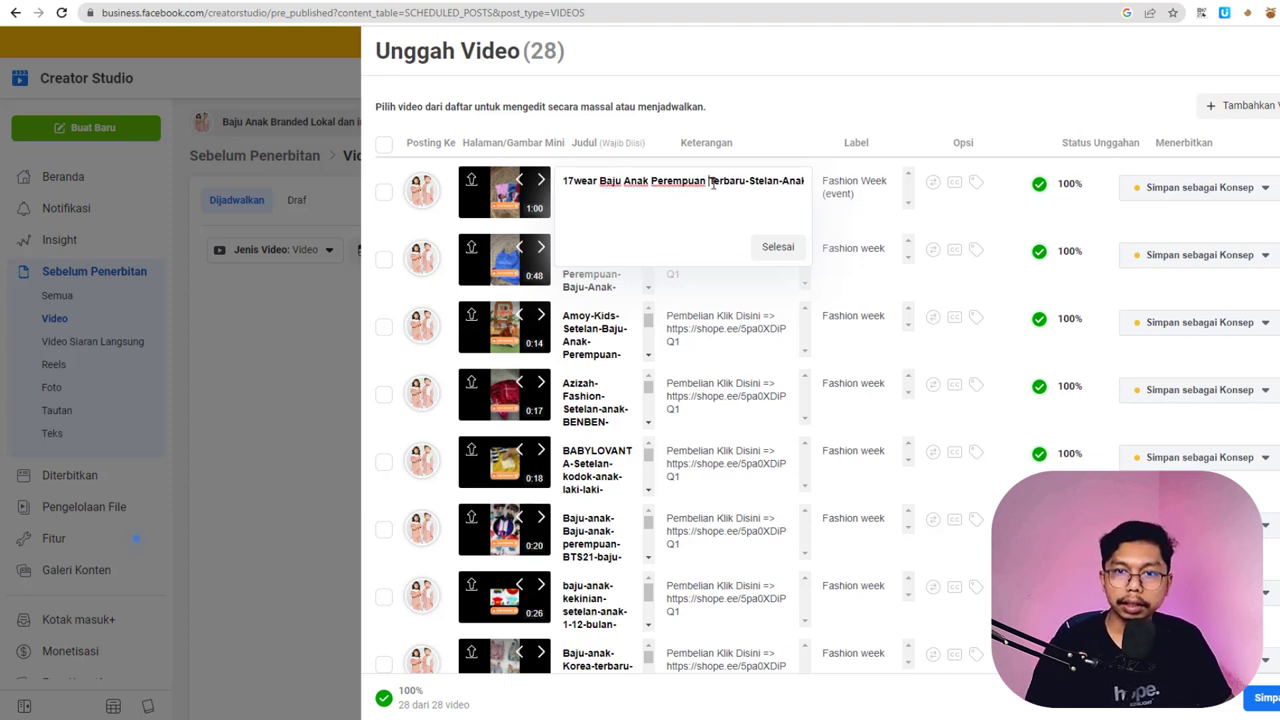
{"action": "key", "text": "ctrl+a"}
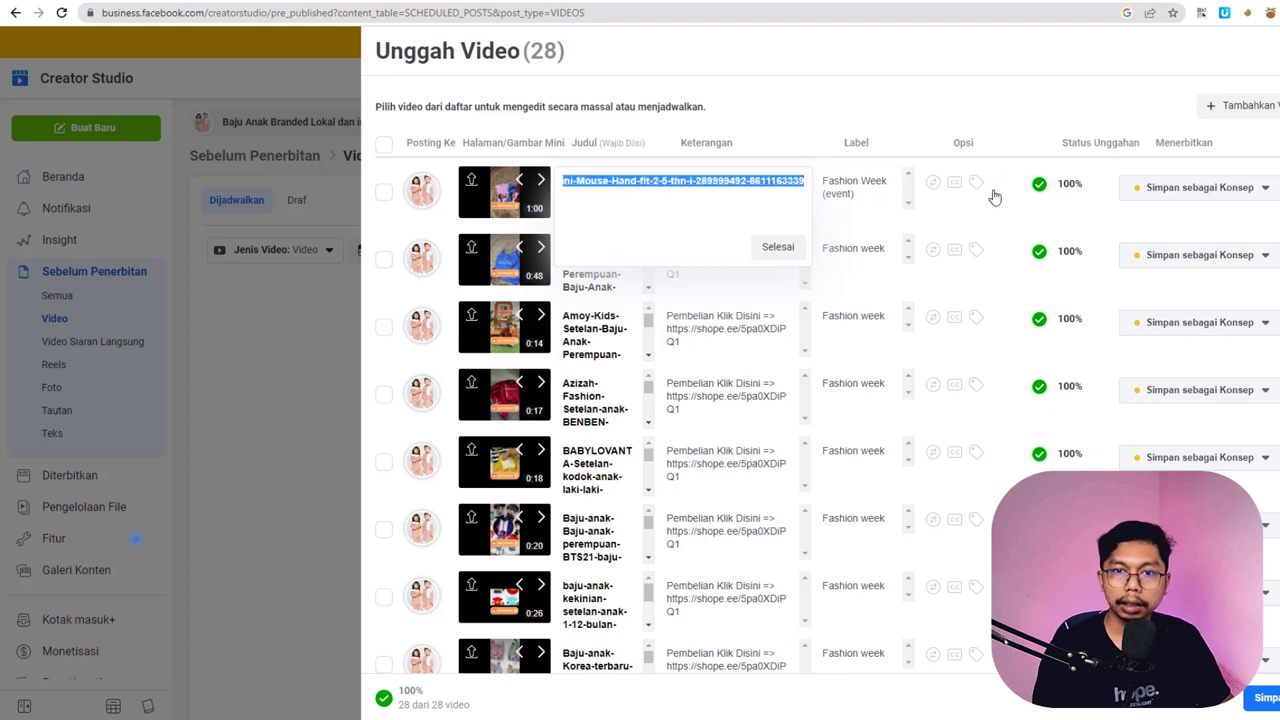
{"action": "key", "text": "Delete"}
{"action": "left_click", "coordinate": [780, 246]}
- Shorten the second (0:48) video's title to "Stelan Anak Perempuan", with spaces instead of hyphens
{"action": "left_click", "coordinate": [612, 263]}
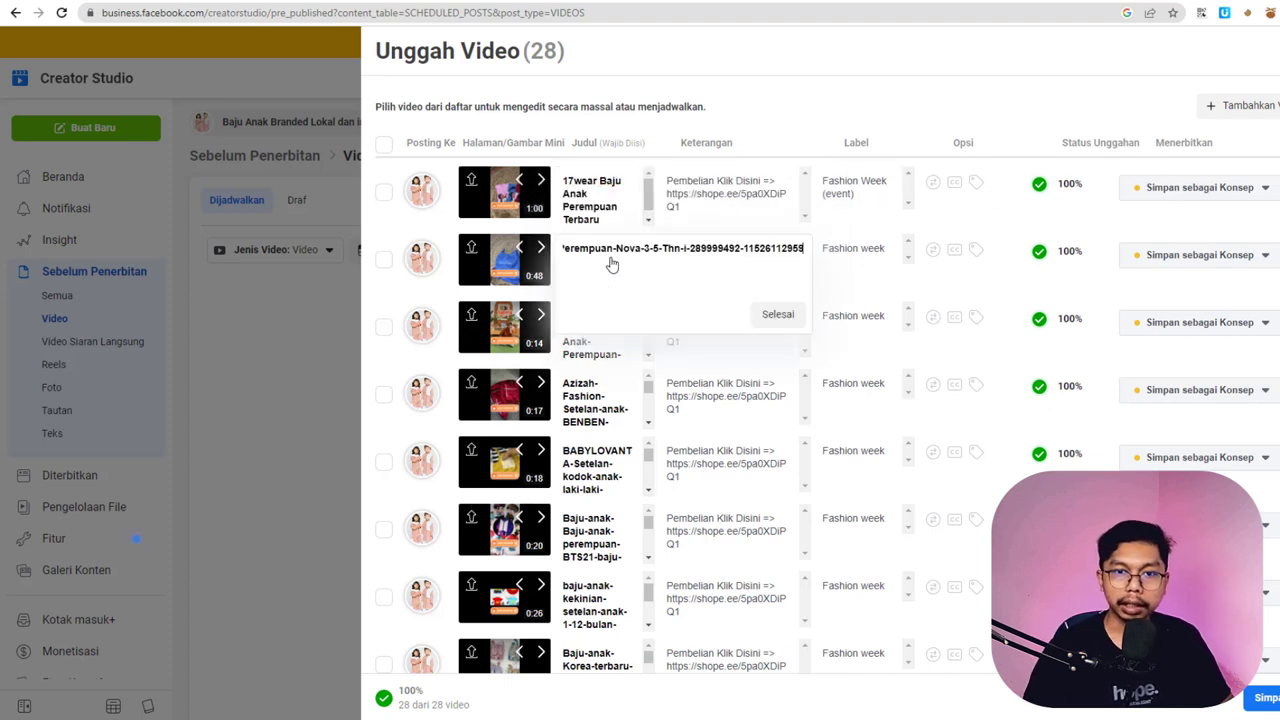
{"action": "key", "text": "ctrl+a"}
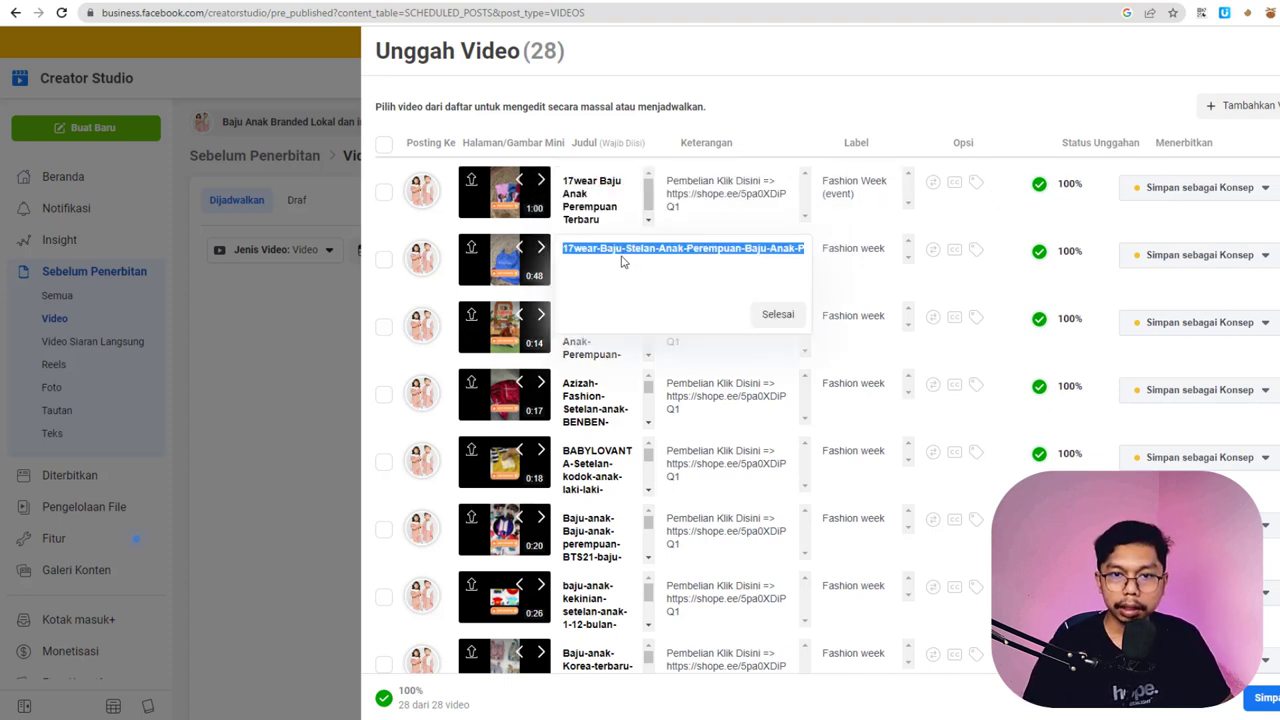
{"action": "left_click", "coordinate": [604, 248]}
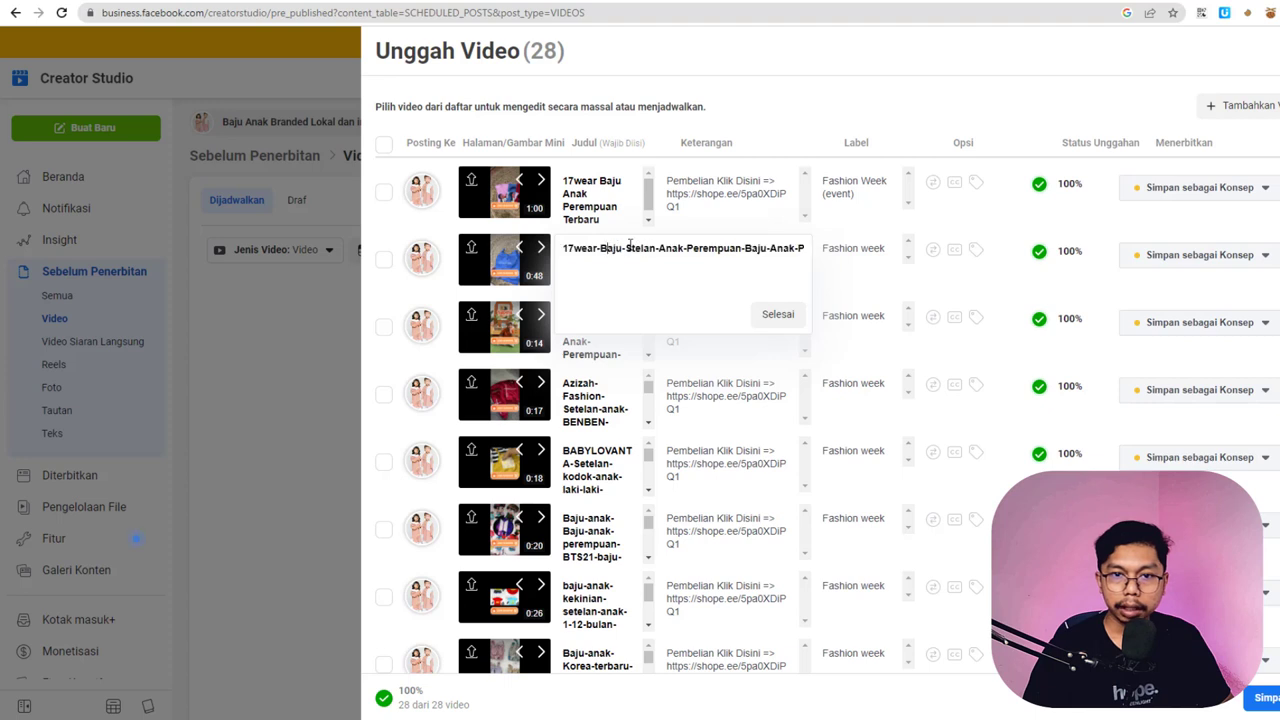
{"action": "left_click_drag", "start_coordinate": [626, 248], "coordinate": [391, 251]}
{"action": "key", "text": "BackSpace"}
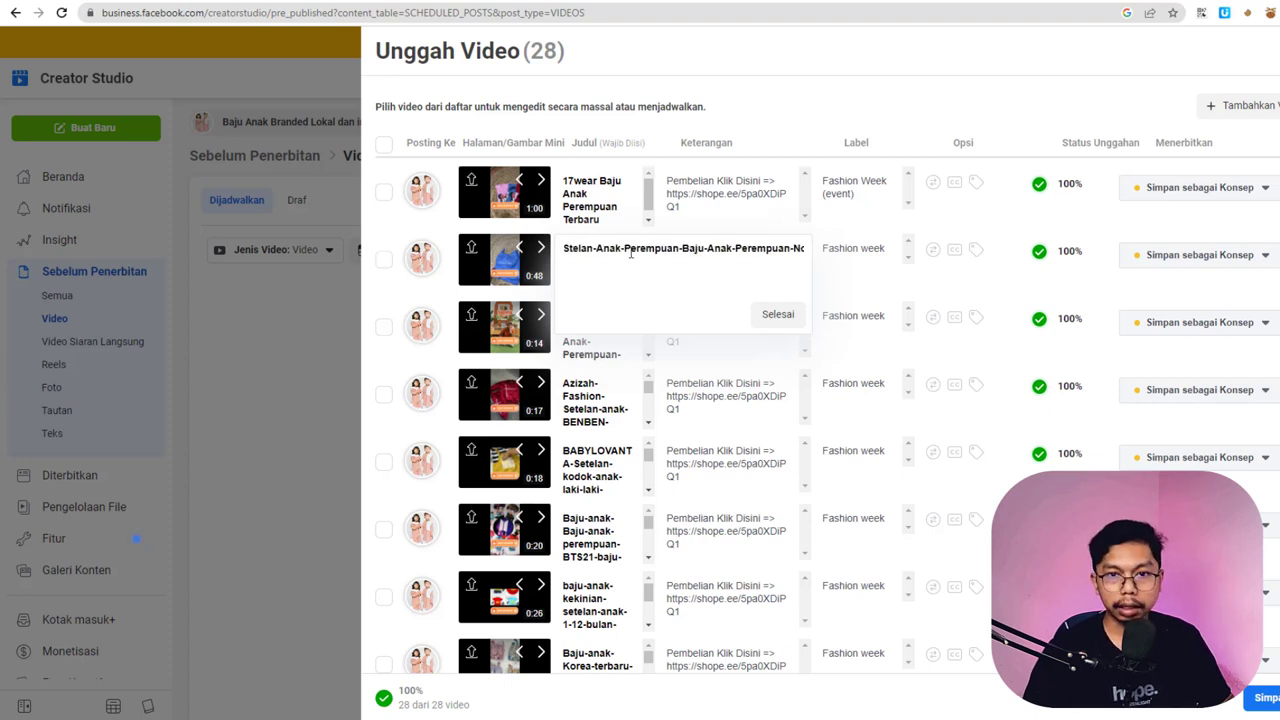
{"action": "left_click_drag", "start_coordinate": [683, 248], "coordinate": [884, 254]}
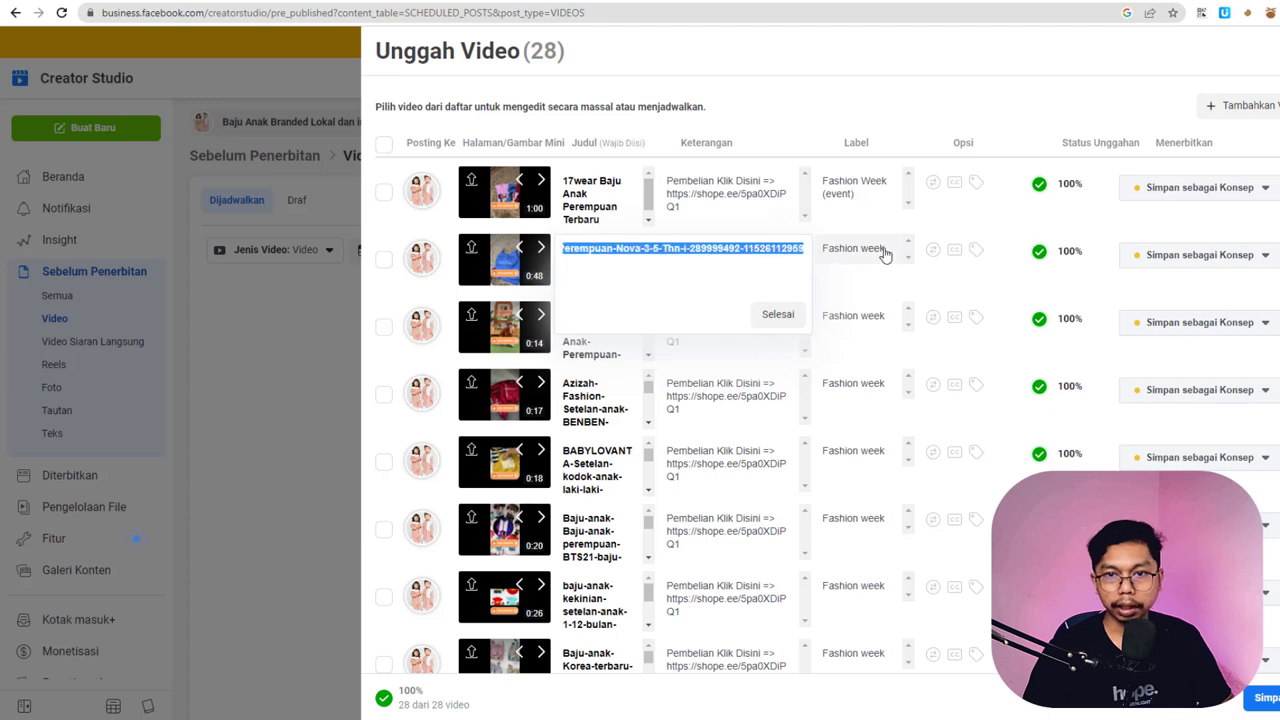
{"action": "key", "text": "BackSpace"}
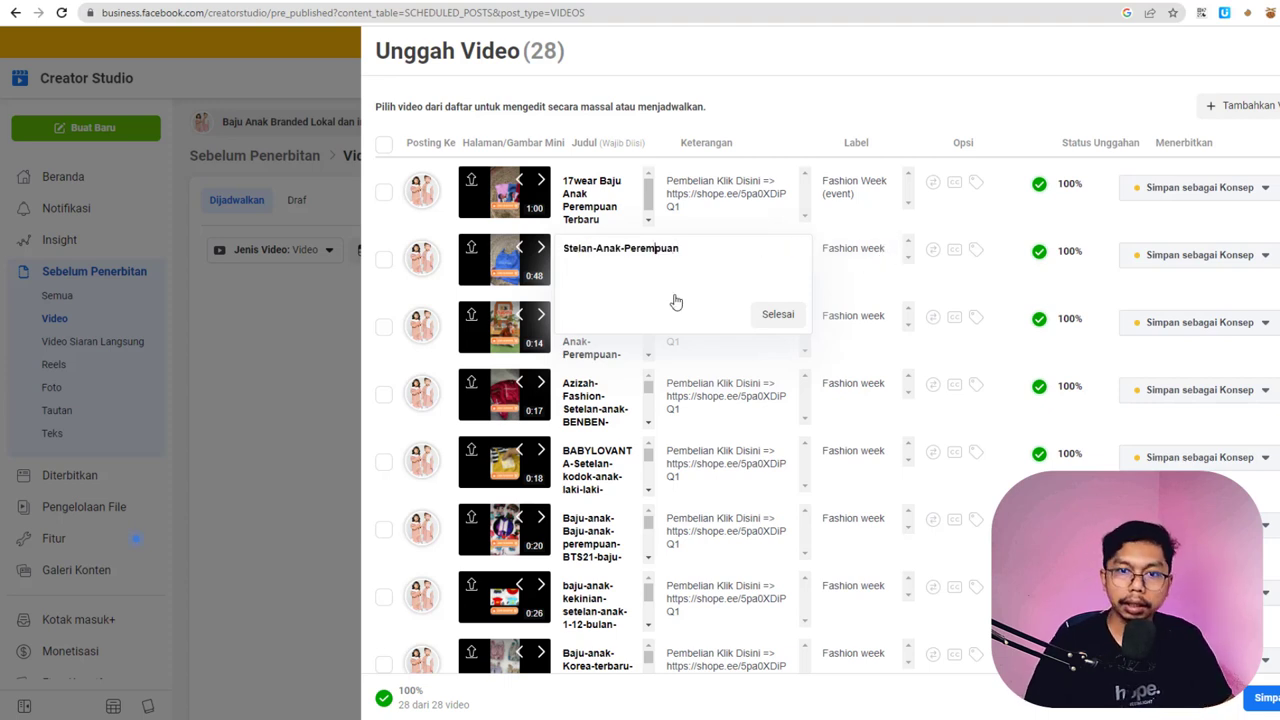
{"action": "key", "text": "Delete"}
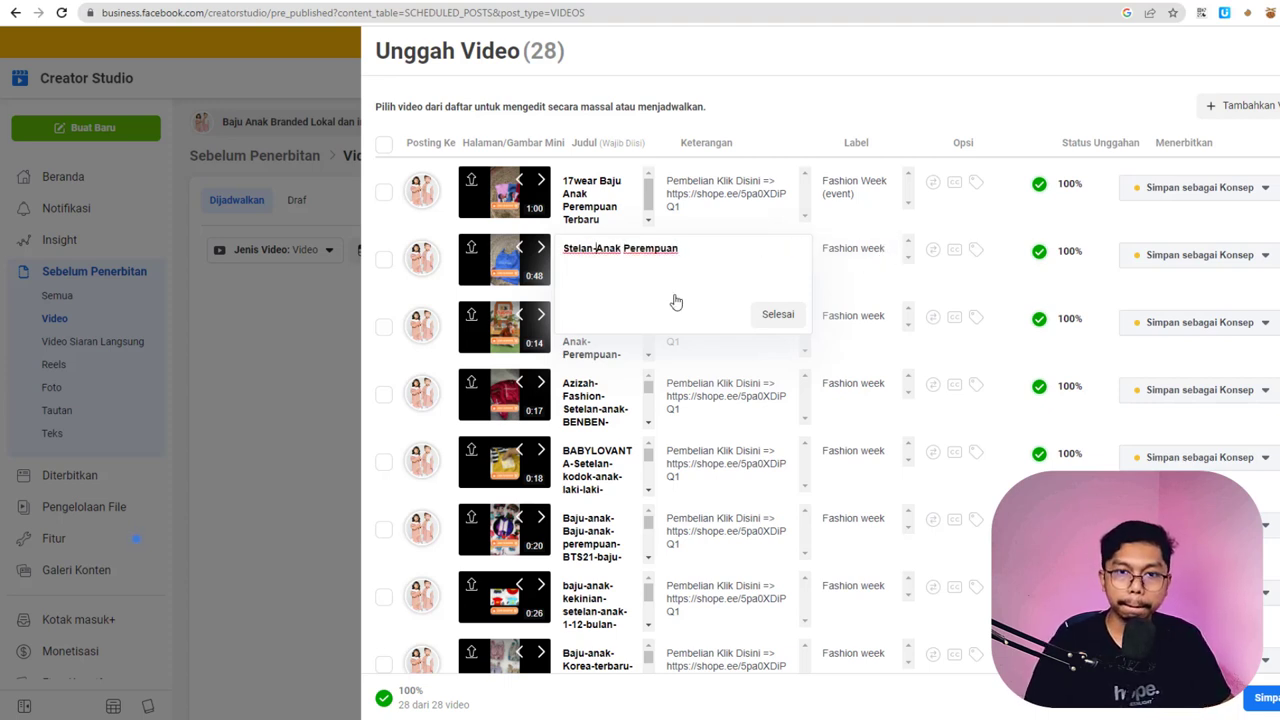
{"action": "key", "text": "Delete"}
{"action": "left_click", "coordinate": [779, 315]}
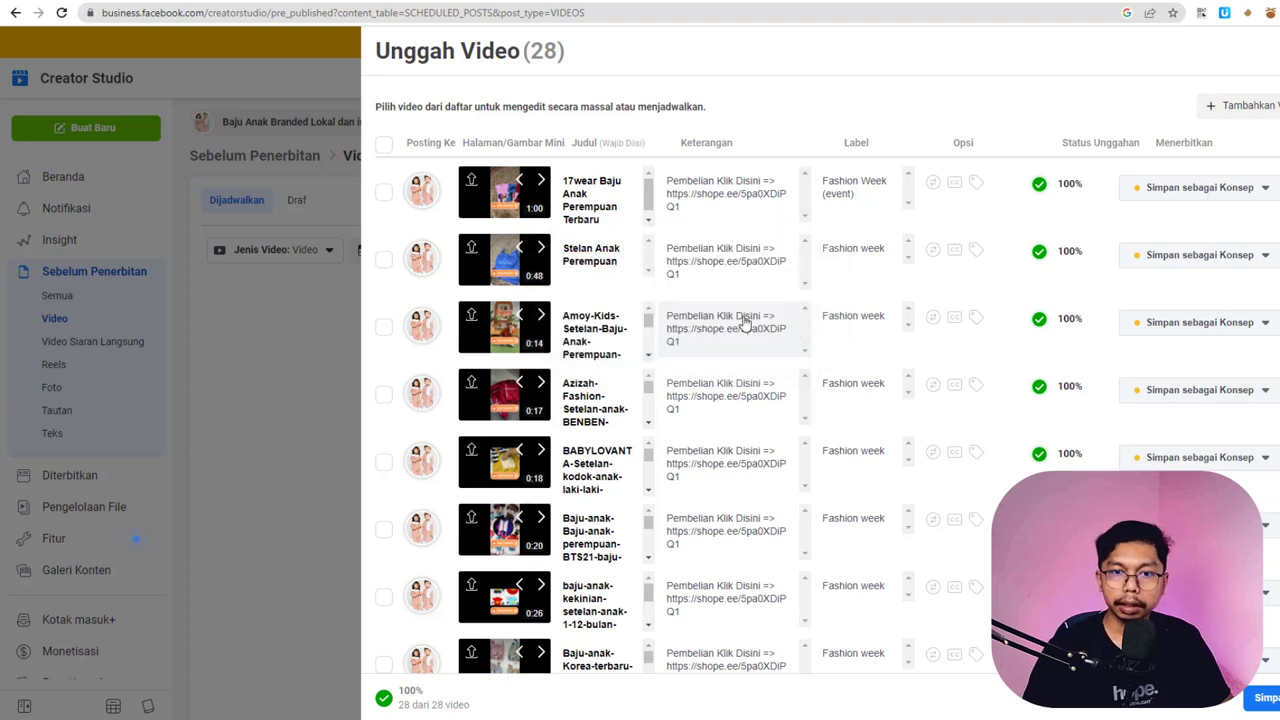
- Trim the 0:14 Amoy-Kids video's title to "Setelan-Baju-Anak-Muslim-Wanita", without the brand text and trailing number codes
{"action": "left_click", "coordinate": [598, 320]}
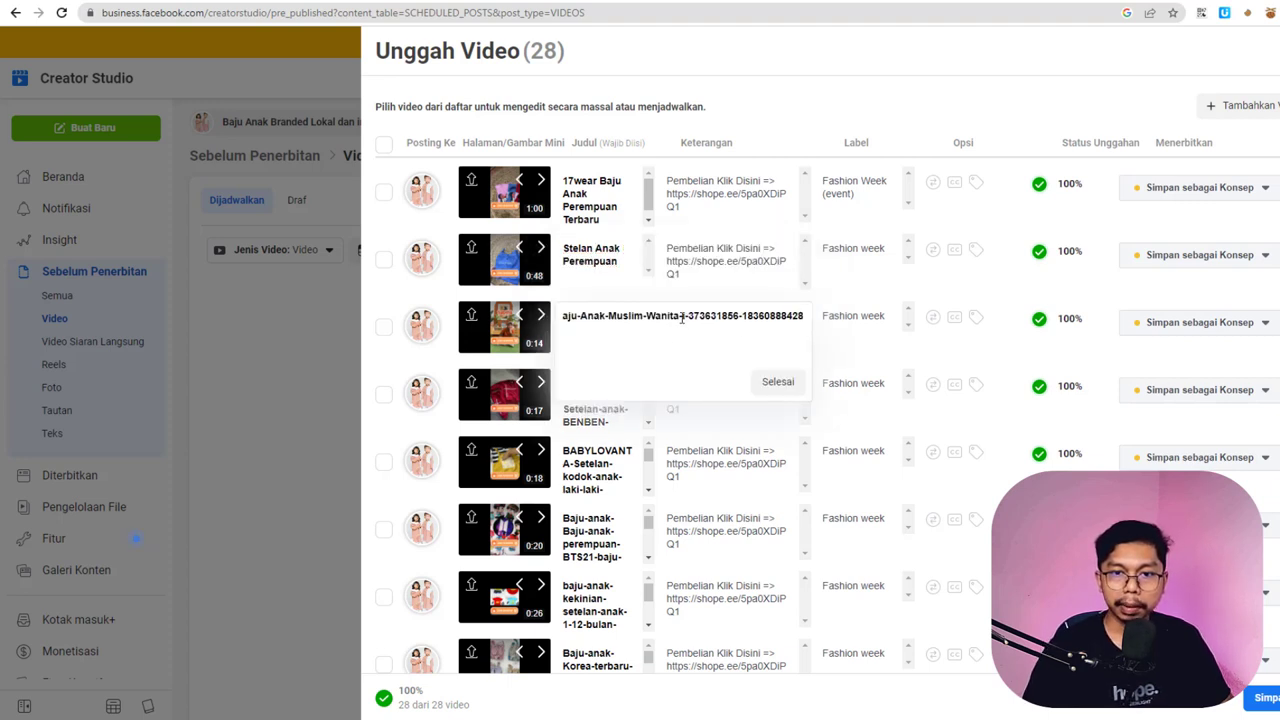
{"action": "left_click_drag", "start_coordinate": [681, 316], "coordinate": [904, 322]}
{"action": "key", "text": "Delete"}
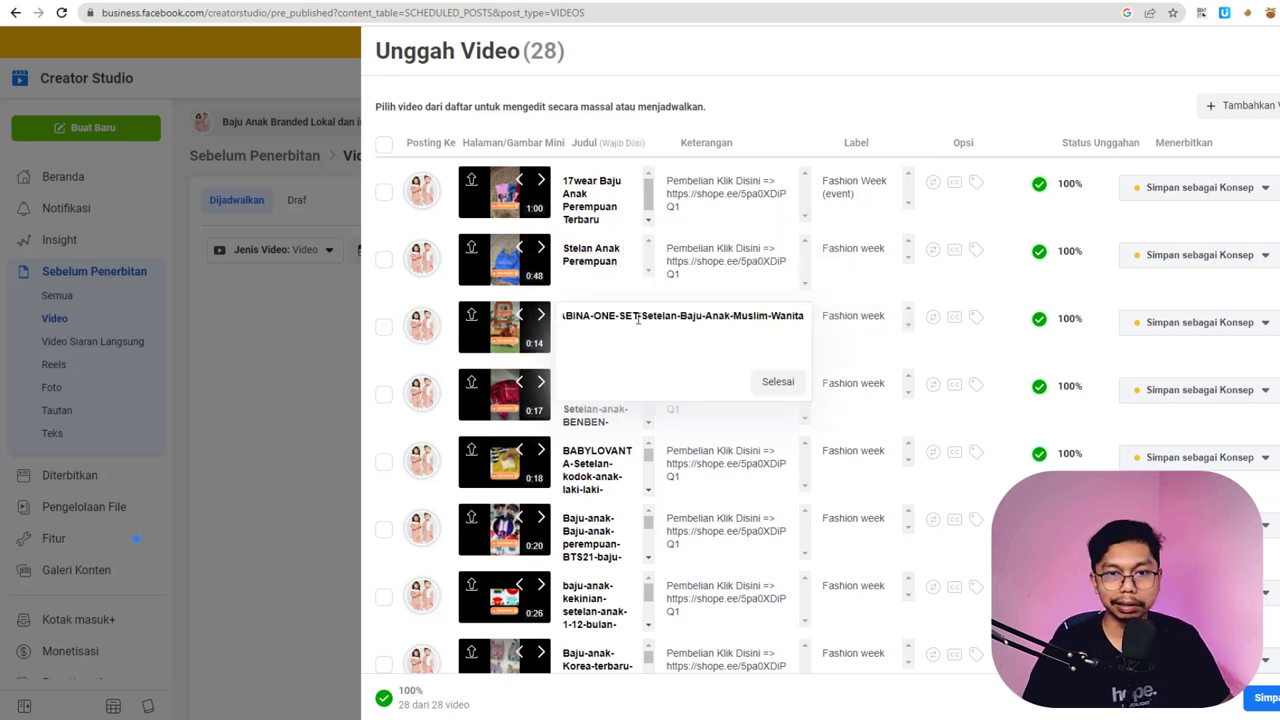
{"action": "left_click_drag", "start_coordinate": [640, 318], "coordinate": [510, 318]}
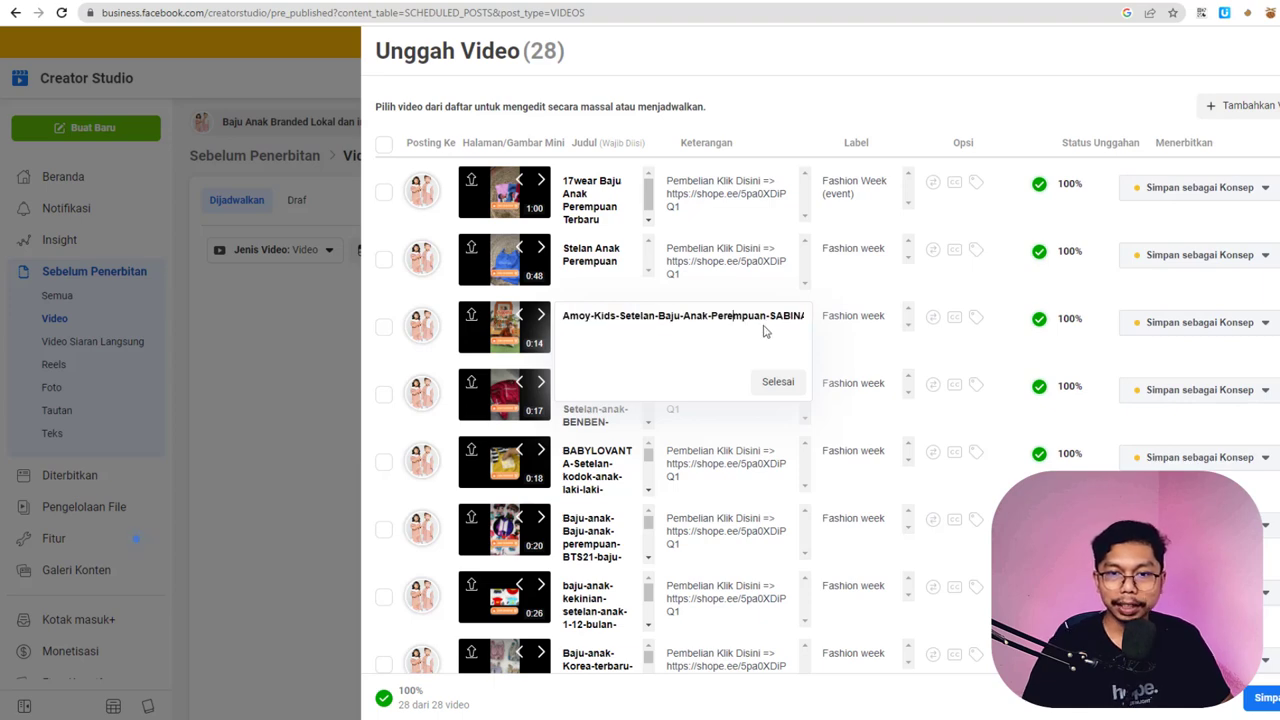
{"action": "left_click_drag", "start_coordinate": [763, 331], "coordinate": [829, 323]}
{"action": "left_click", "coordinate": [701, 320]}
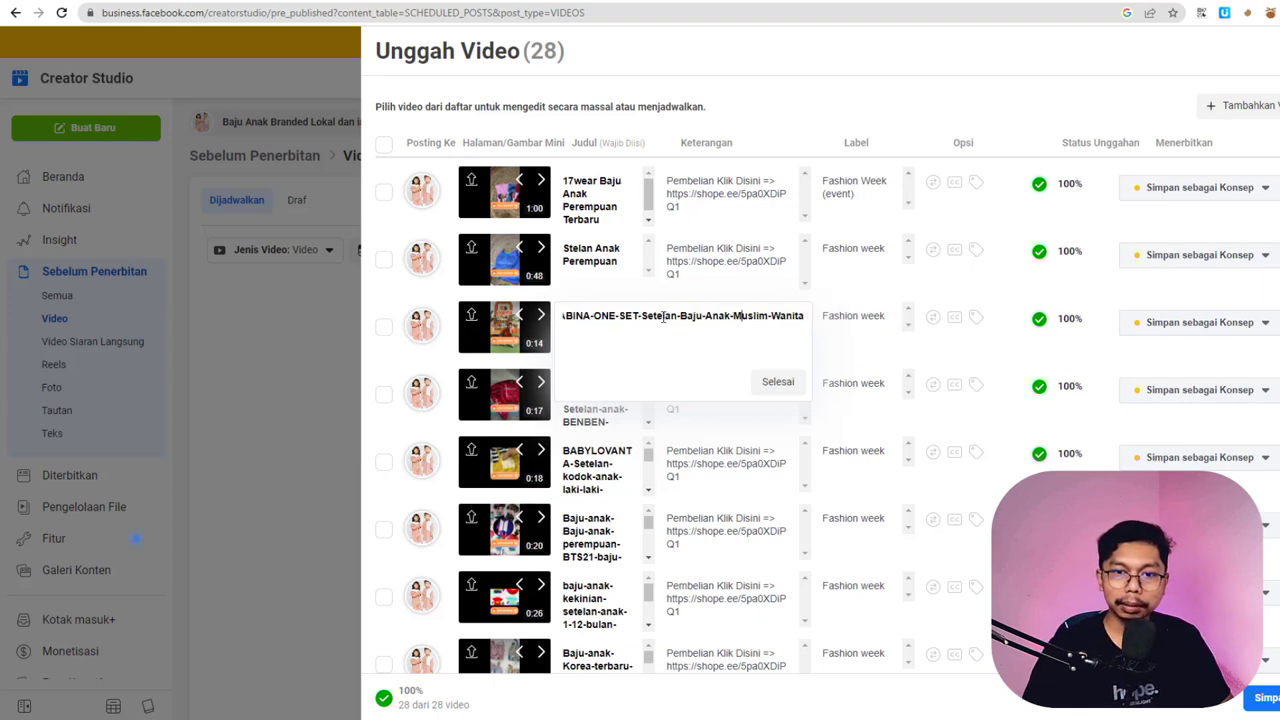
{"action": "left_click", "coordinate": [360, 320]}
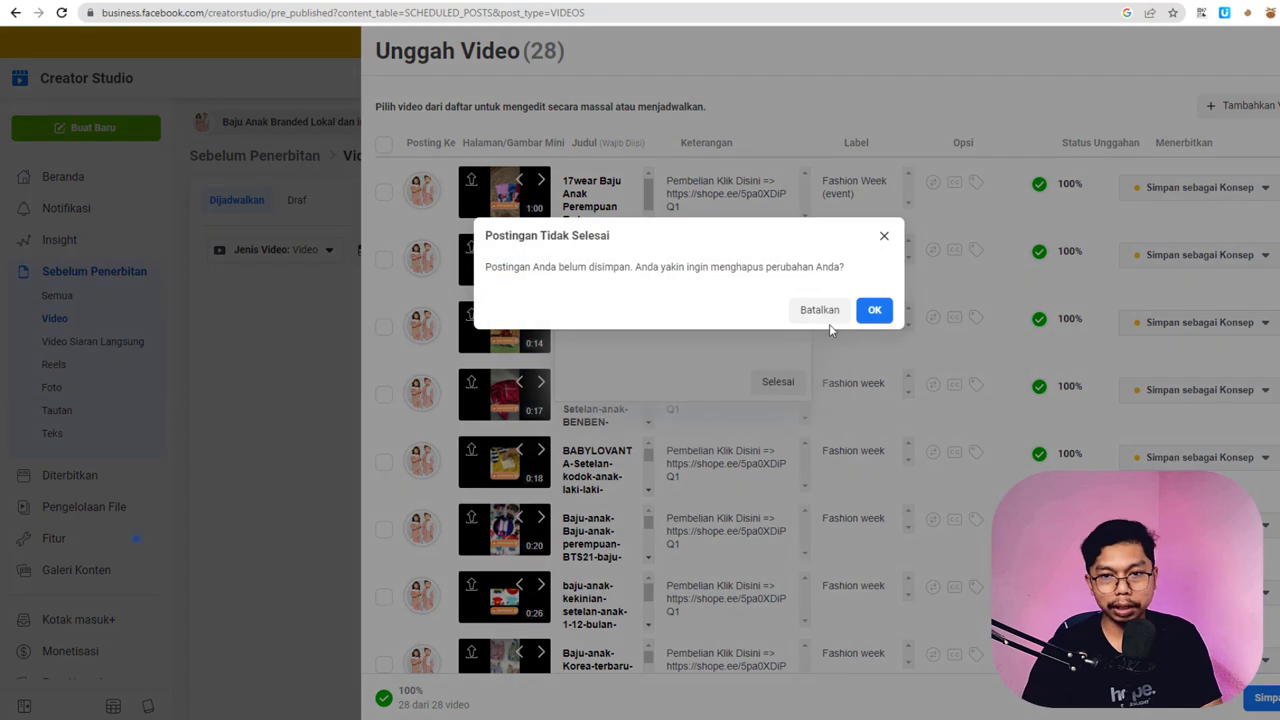
{"action": "left_click", "coordinate": [885, 238]}
{"action": "triple_click", "coordinate": [698, 320]}
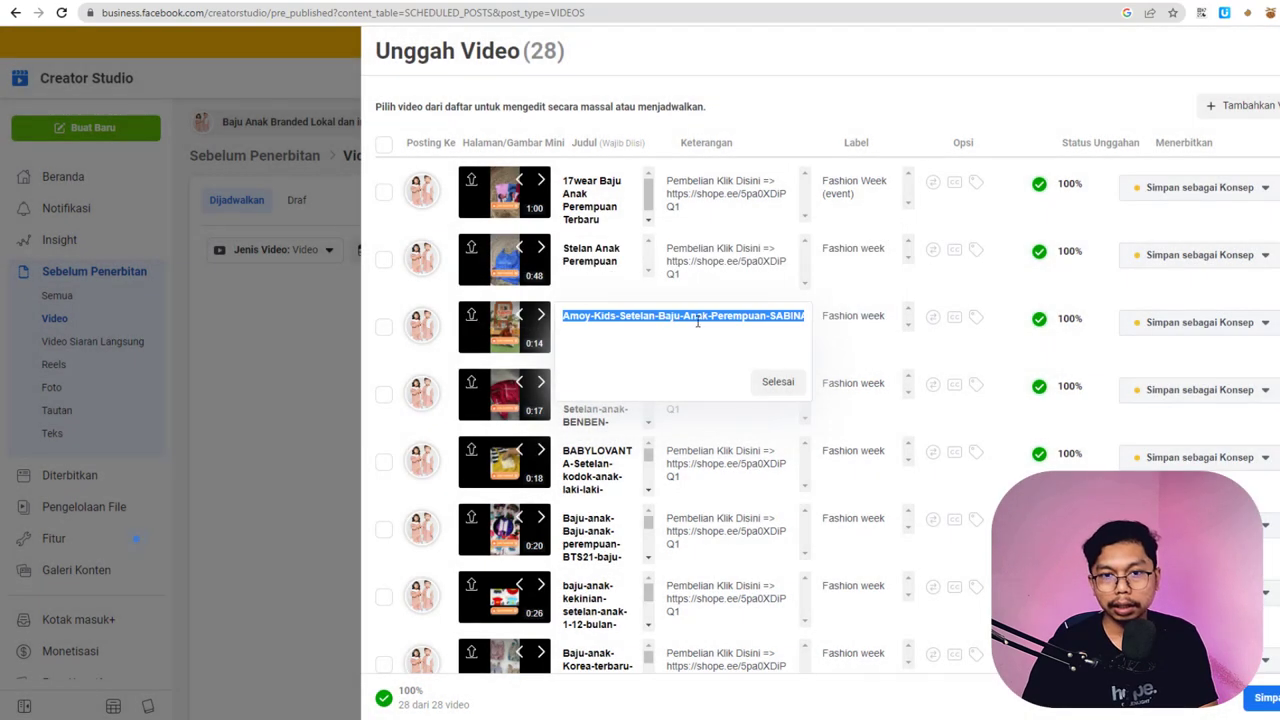
{"action": "type", "text": "Setelan-Baju-Anak-Muslim-Wanita"}
- Replace the hyphens with spaces in the 0:14 video's title, making it "Setelan Baju Anak Muslim Wanita", and save it
{"action": "left_click", "coordinate": [602, 316]}
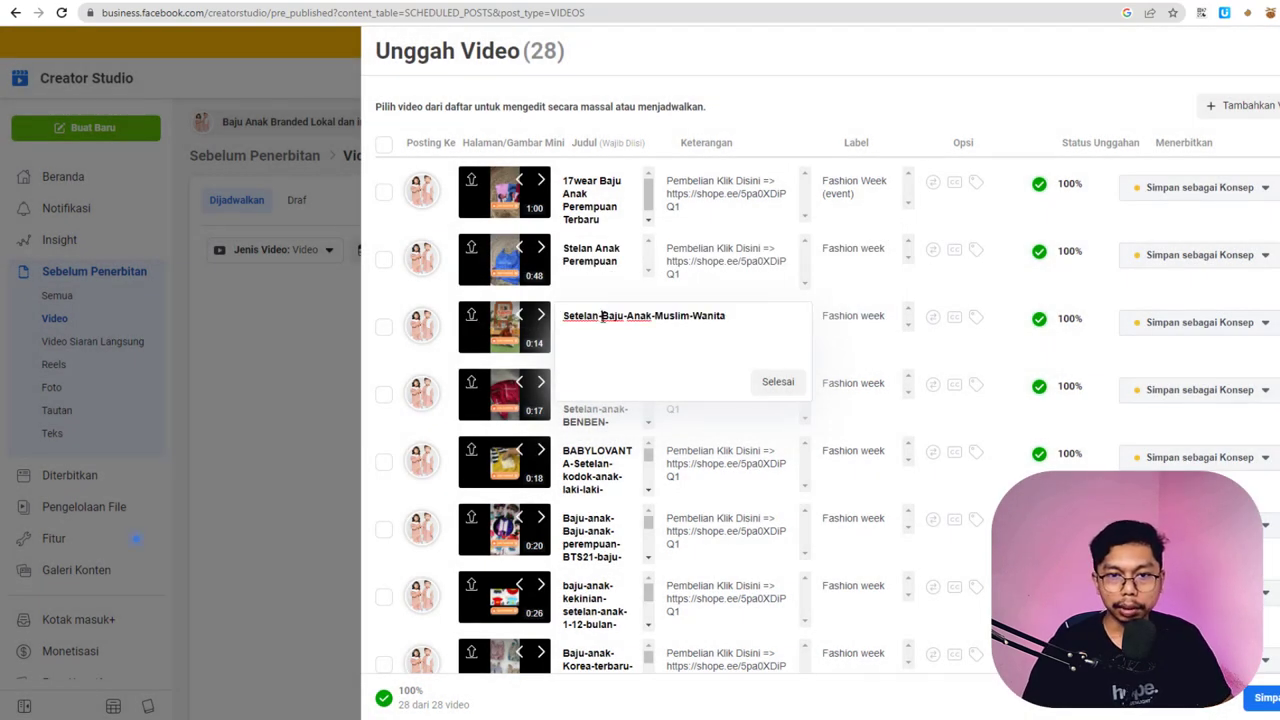
{"action": "key", "text": "BackSpace"}
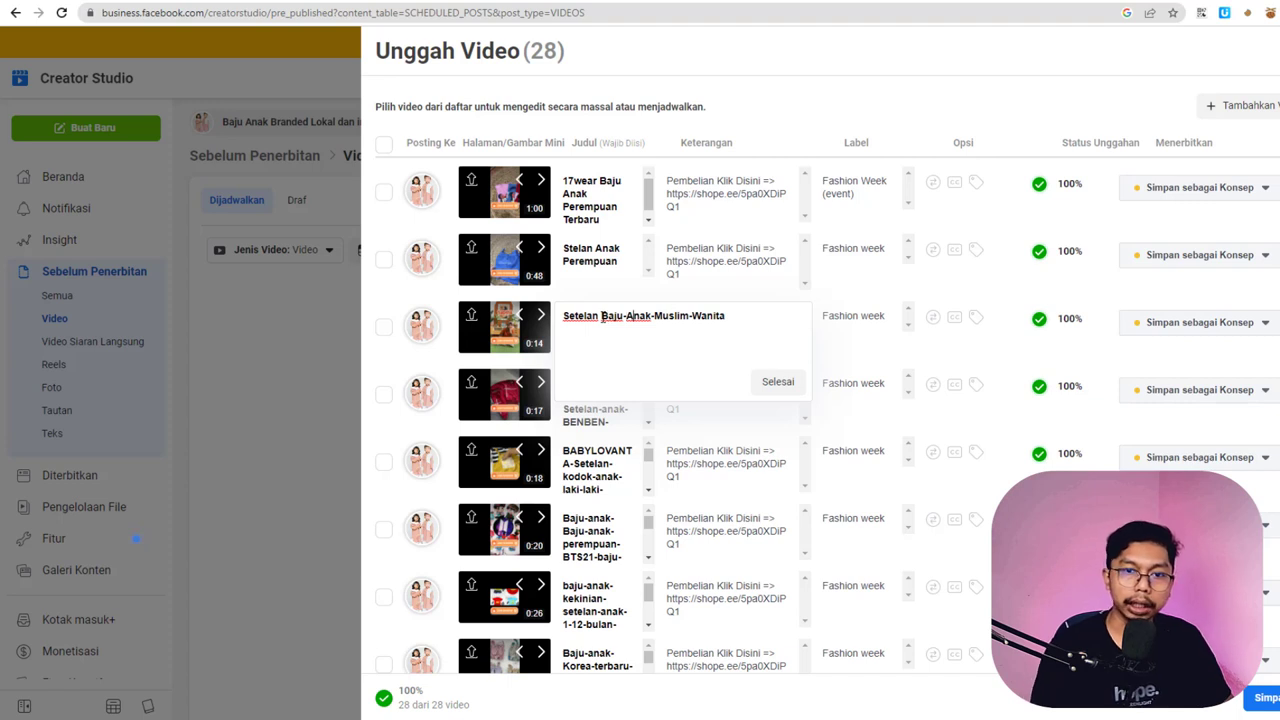
{"action": "key", "text": "Right"}
{"action": "key", "text": "Right"}
{"action": "key", "text": "Right"}
{"action": "key", "text": "Right"}
{"action": "key", "text": "Right"}
{"action": "key", "text": "BackSpace"}
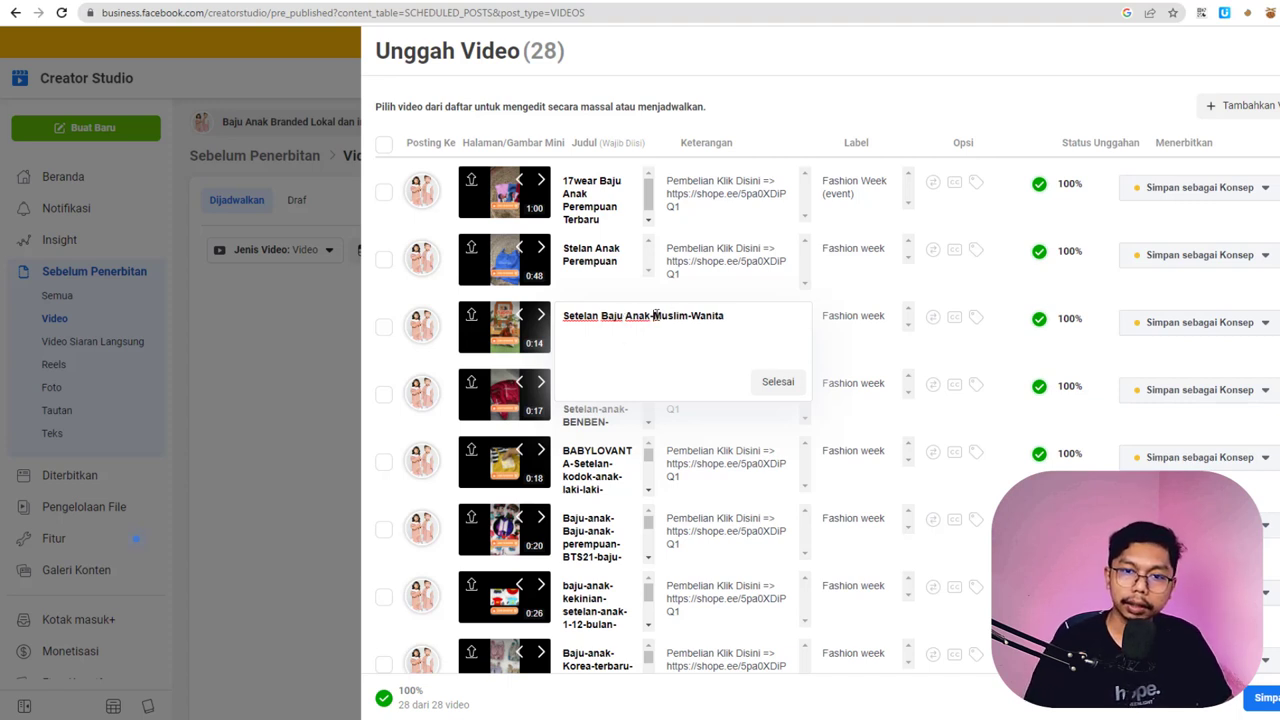
{"action": "left_click", "coordinate": [655, 316]}
{"action": "key", "text": "BackSpace"}
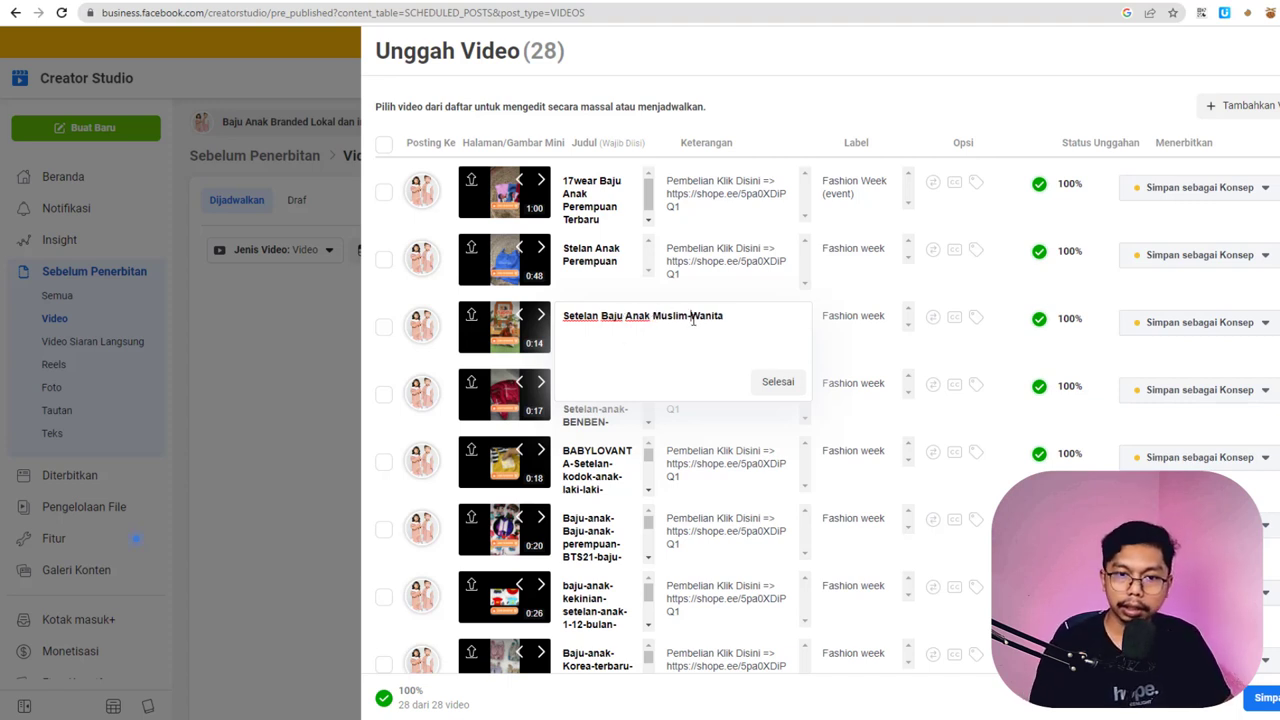
{"action": "left_click", "coordinate": [692, 316]}
{"action": "key", "text": "BackSpace"}
{"action": "left_click", "coordinate": [778, 381]}
- Remove everything after "setelan-anak-laki-laki-12" from the end of the 0:17 Azizah-Fashion video's title
{"action": "left_click", "coordinate": [608, 391]}
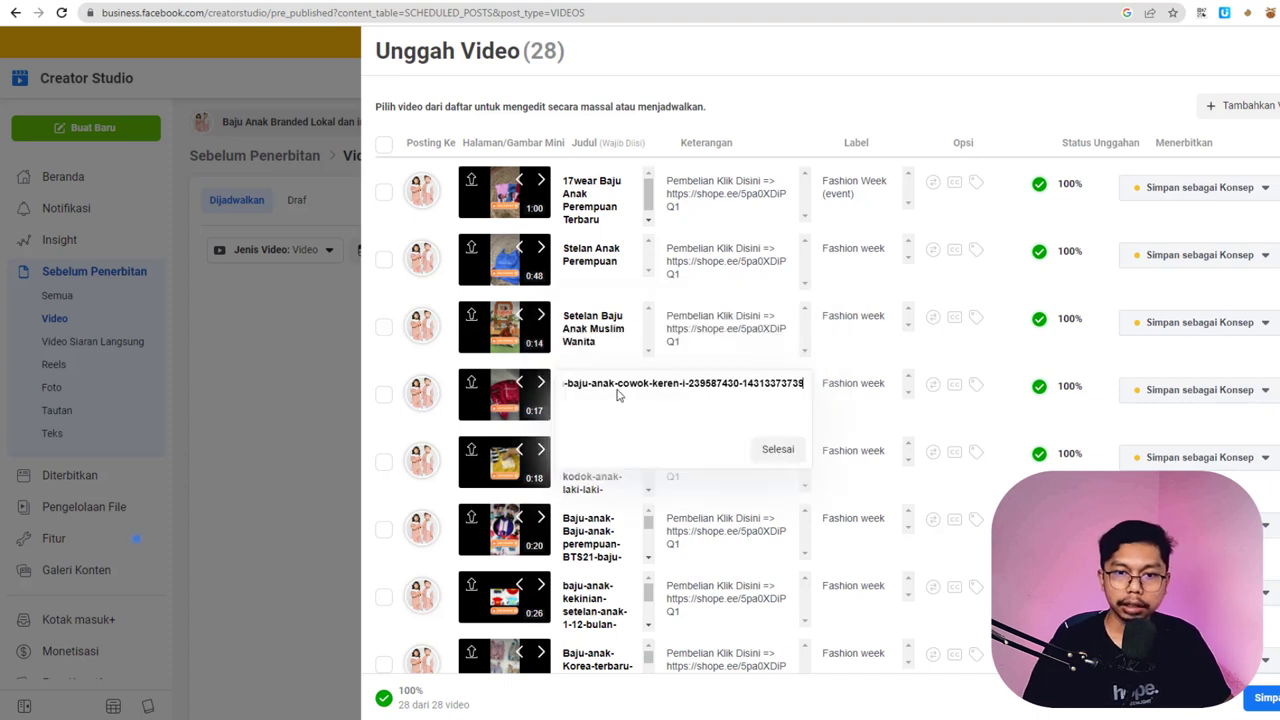
{"action": "key", "text": "ctrl+a"}
{"action": "key", "text": "Home"}
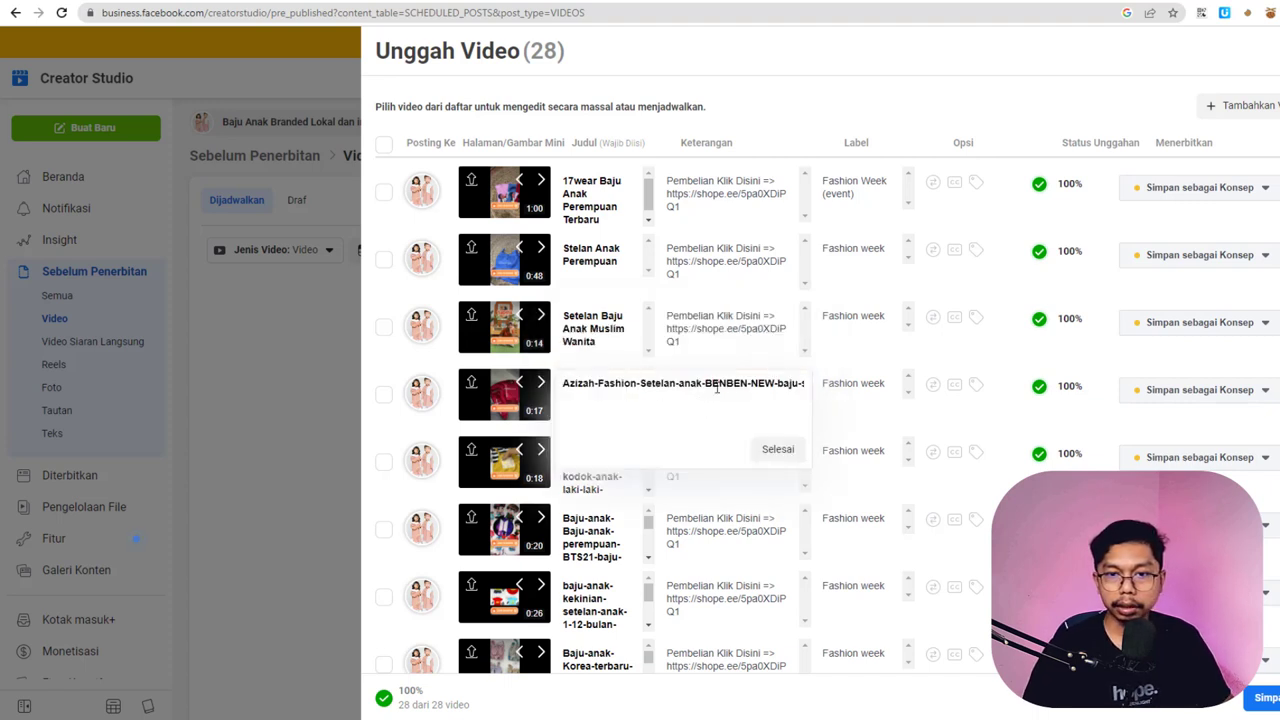
{"action": "left_click", "coordinate": [658, 390], "text": "shift"}
{"action": "left_click", "coordinate": [686, 385]}
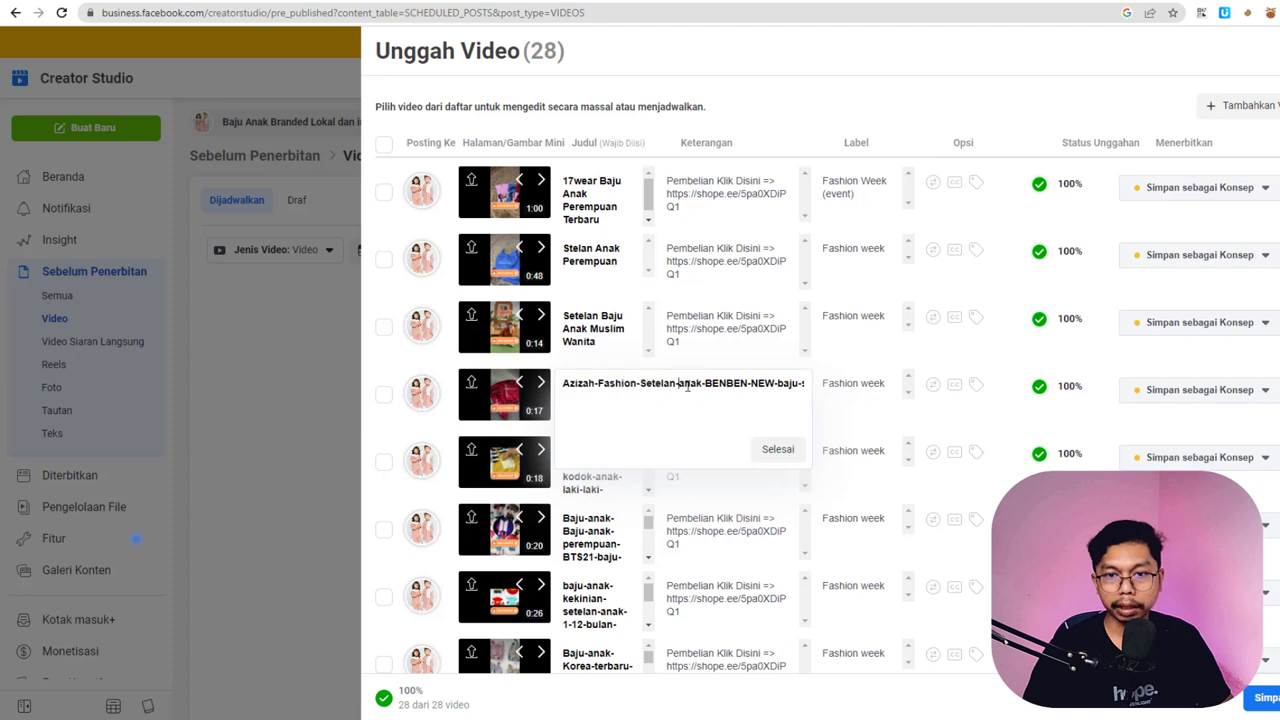
{"action": "left_click_drag", "start_coordinate": [765, 385], "coordinate": [800, 385]}
{"action": "left_click", "coordinate": [748, 385]}
{"action": "key", "text": "ctrl+a"}
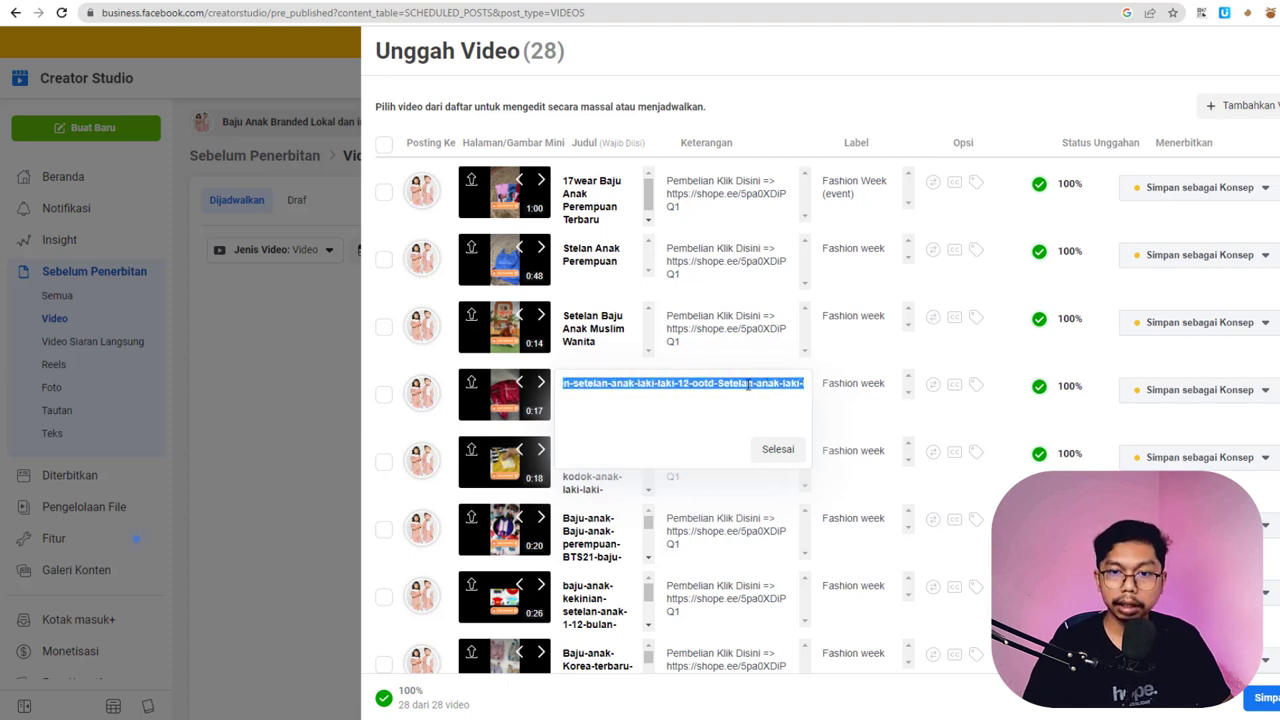
{"action": "left_click", "coordinate": [748, 385]}
{"action": "left_click_drag", "start_coordinate": [693, 384], "coordinate": [842, 390]}
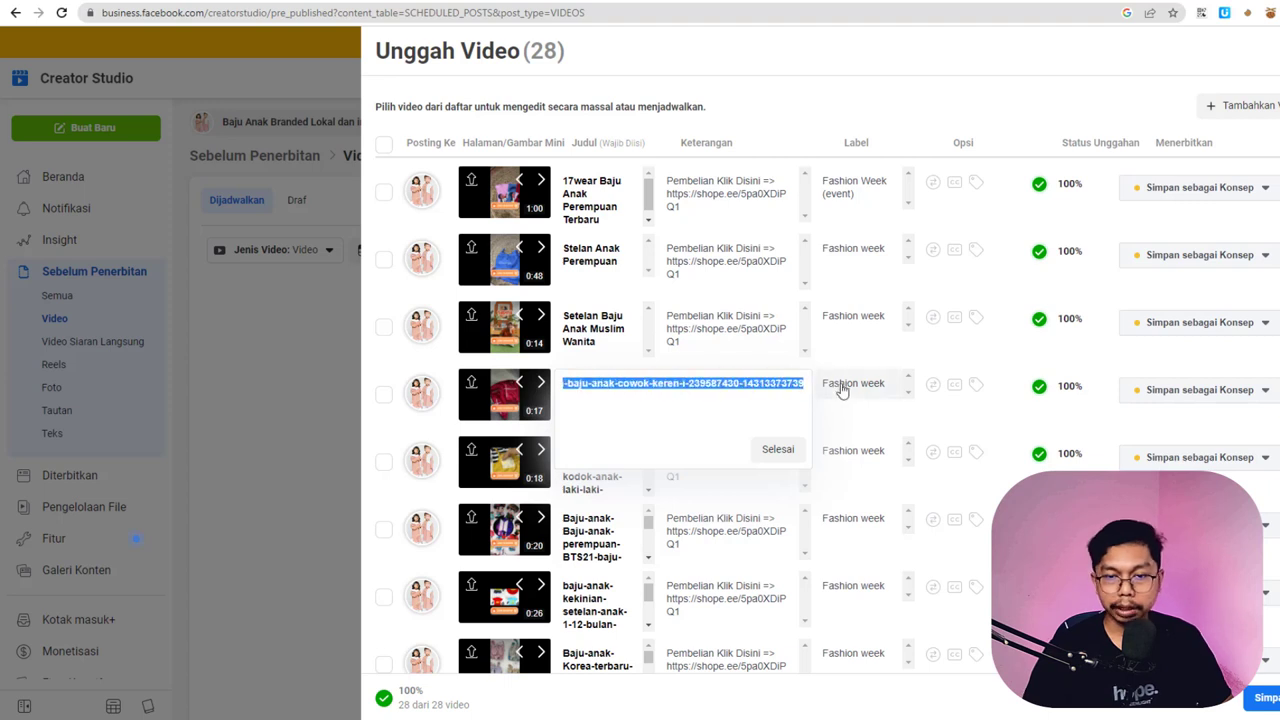
{"action": "key", "text": "BackSpace"}
{"action": "key", "text": "BackSpace"}
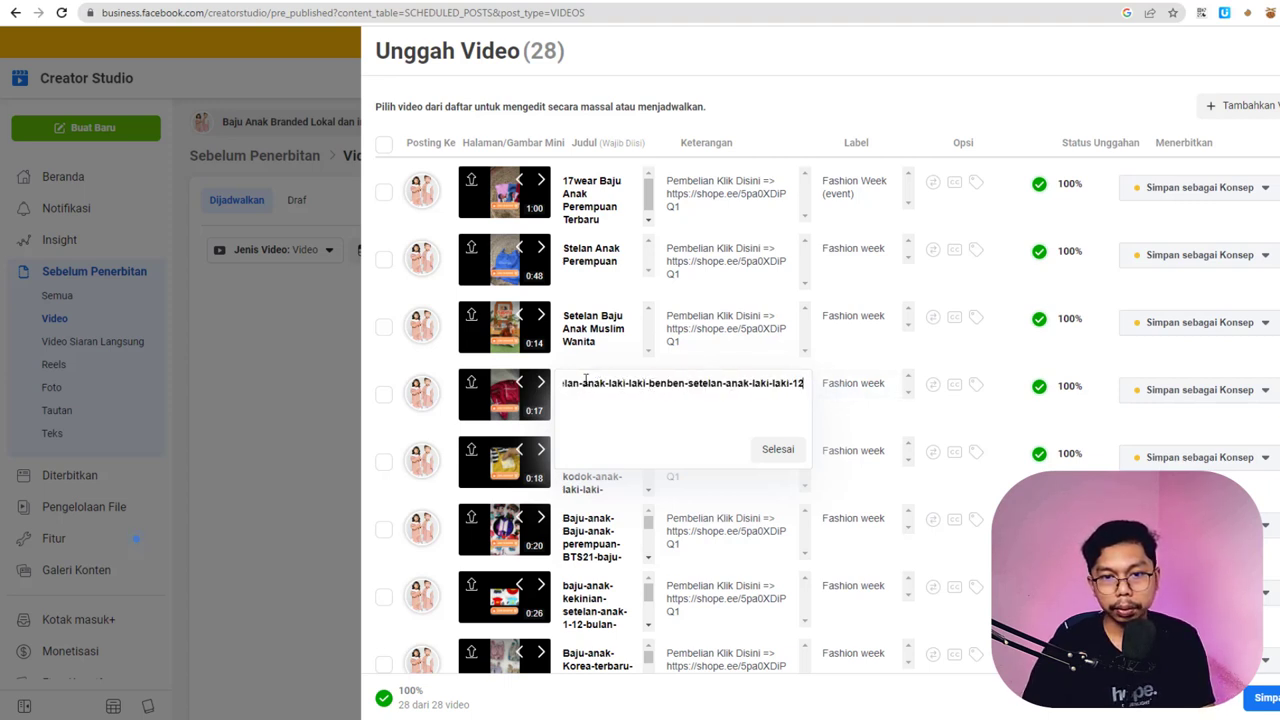
- Reduce the 0:17 video's title to "setelan anak laki-laki" by removing the leading text, extra hyphens and the final 12
{"action": "key", "text": "ctrl+a"}
{"action": "left_click", "coordinate": [629, 407]}
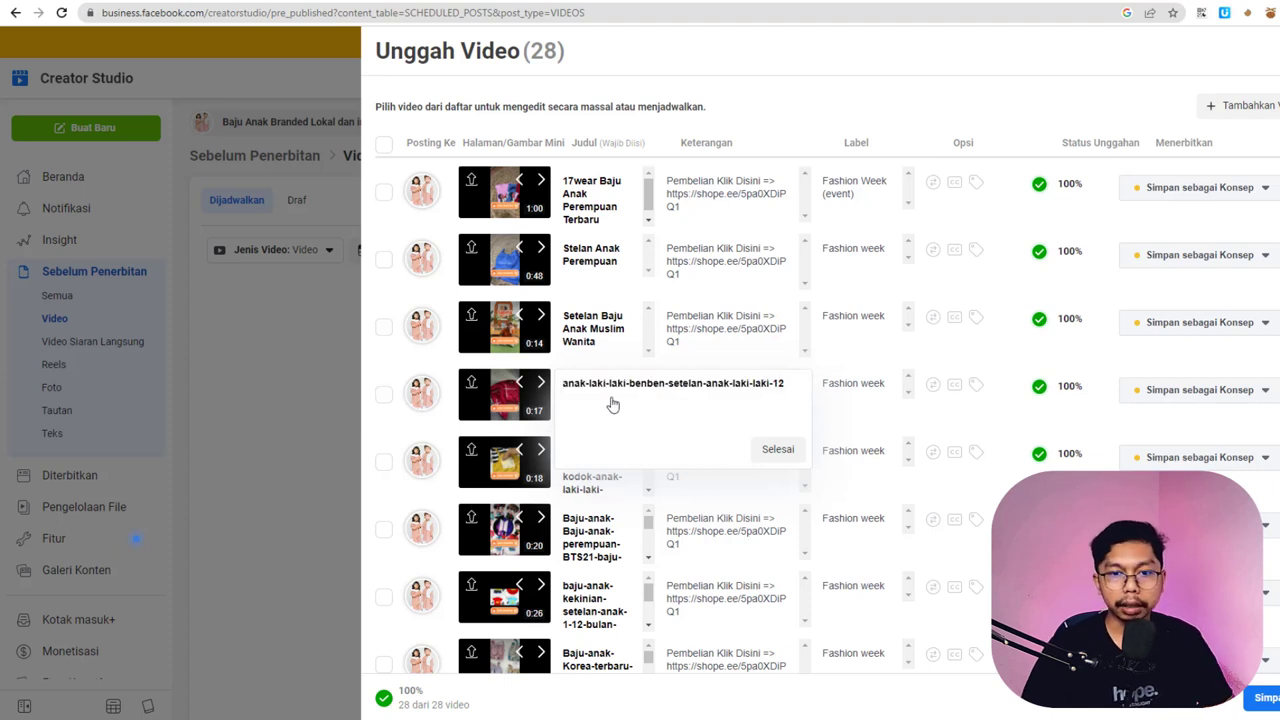
{"action": "key", "text": "BackSpace"}
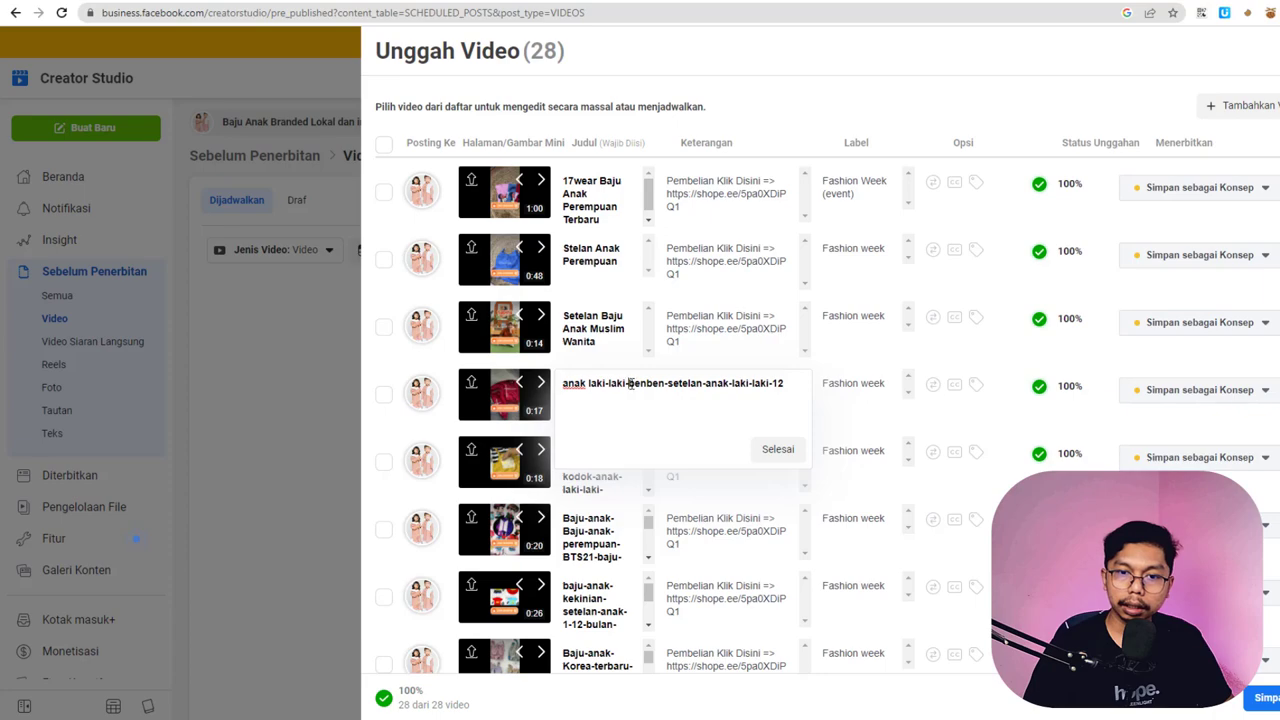
{"action": "key", "text": "BackSpace"}
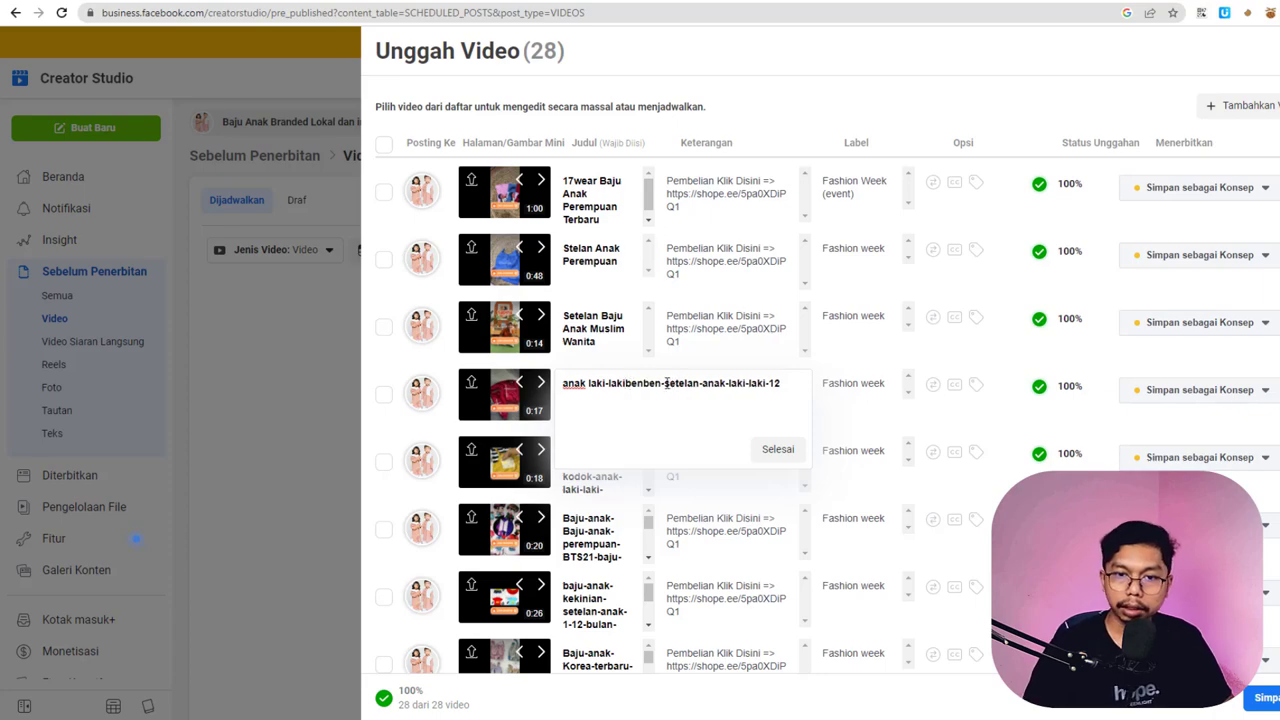
{"action": "key", "text": "Escape"}
{"action": "left_click", "coordinate": [884, 236]}
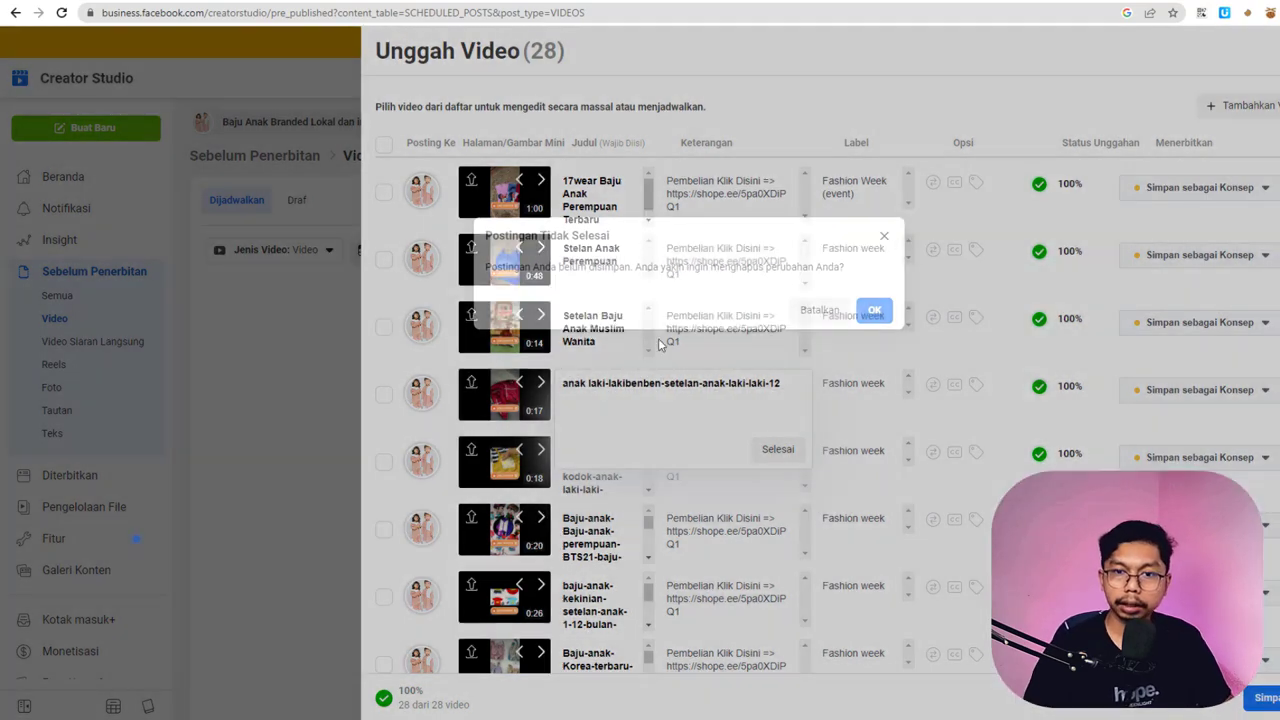
{"action": "key", "text": "BackSpace"}
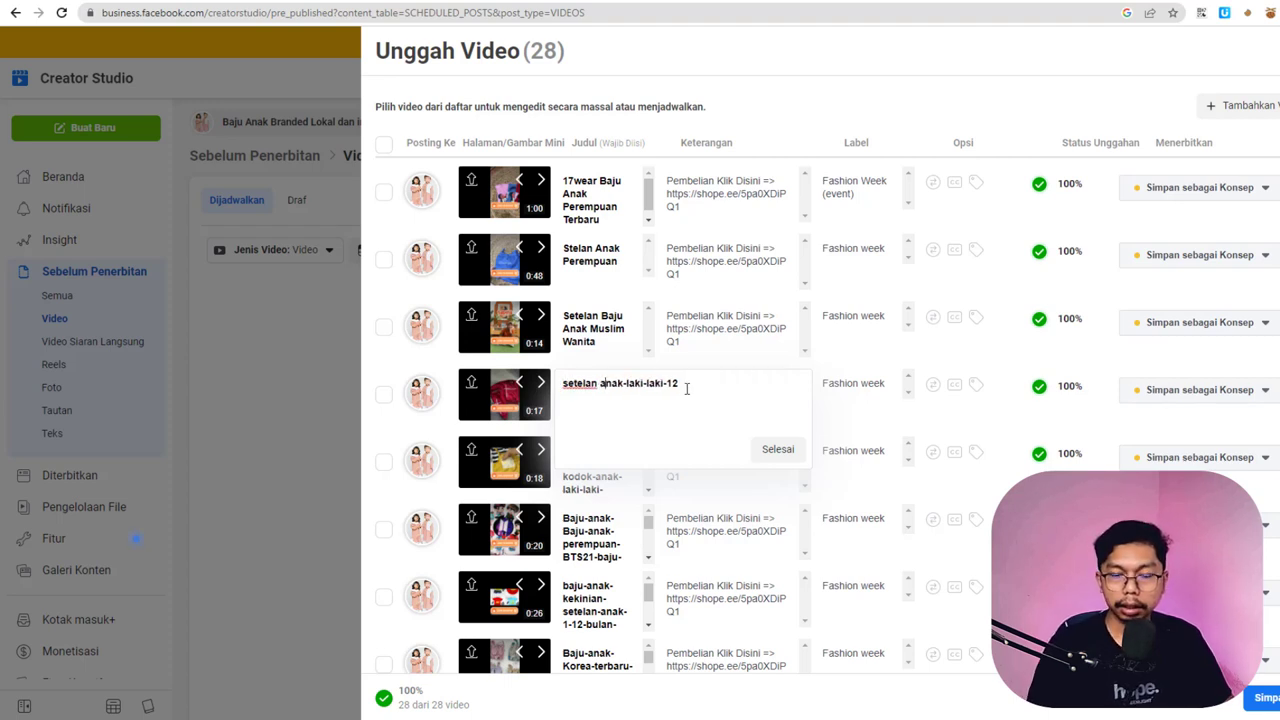
{"action": "key", "text": "BackSpace"}
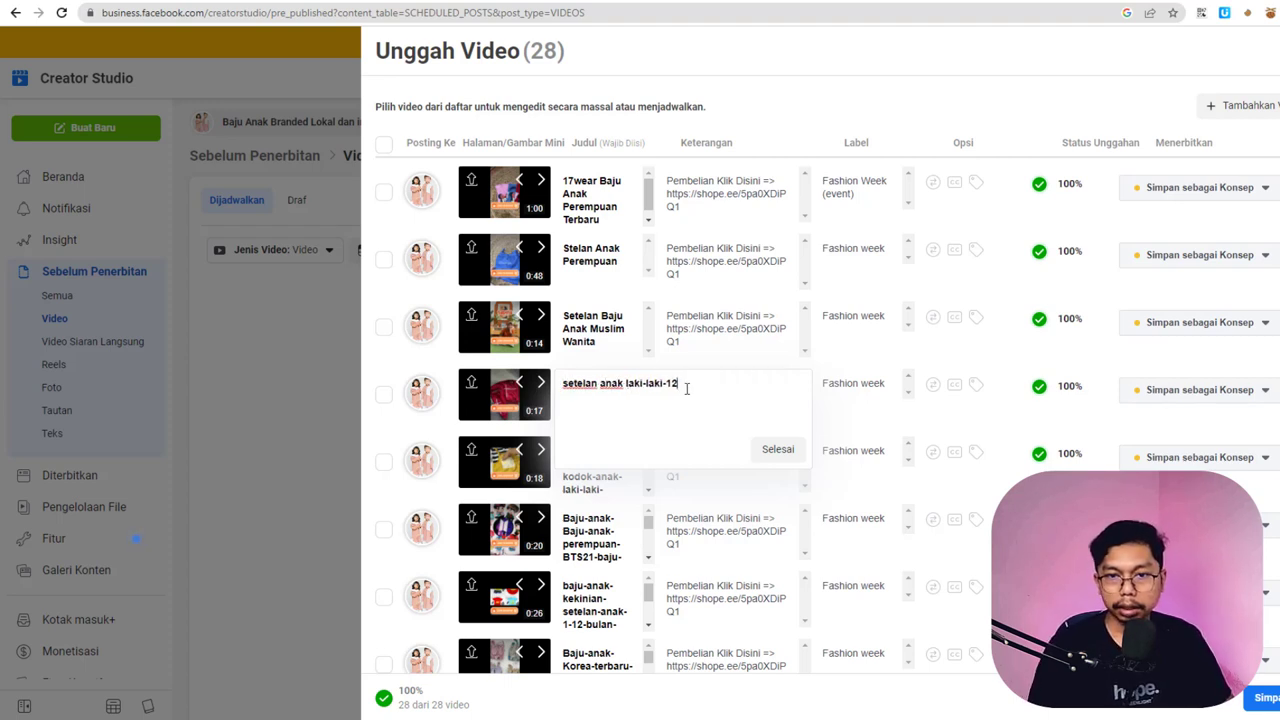
{"action": "left_click", "coordinate": [770, 449]}
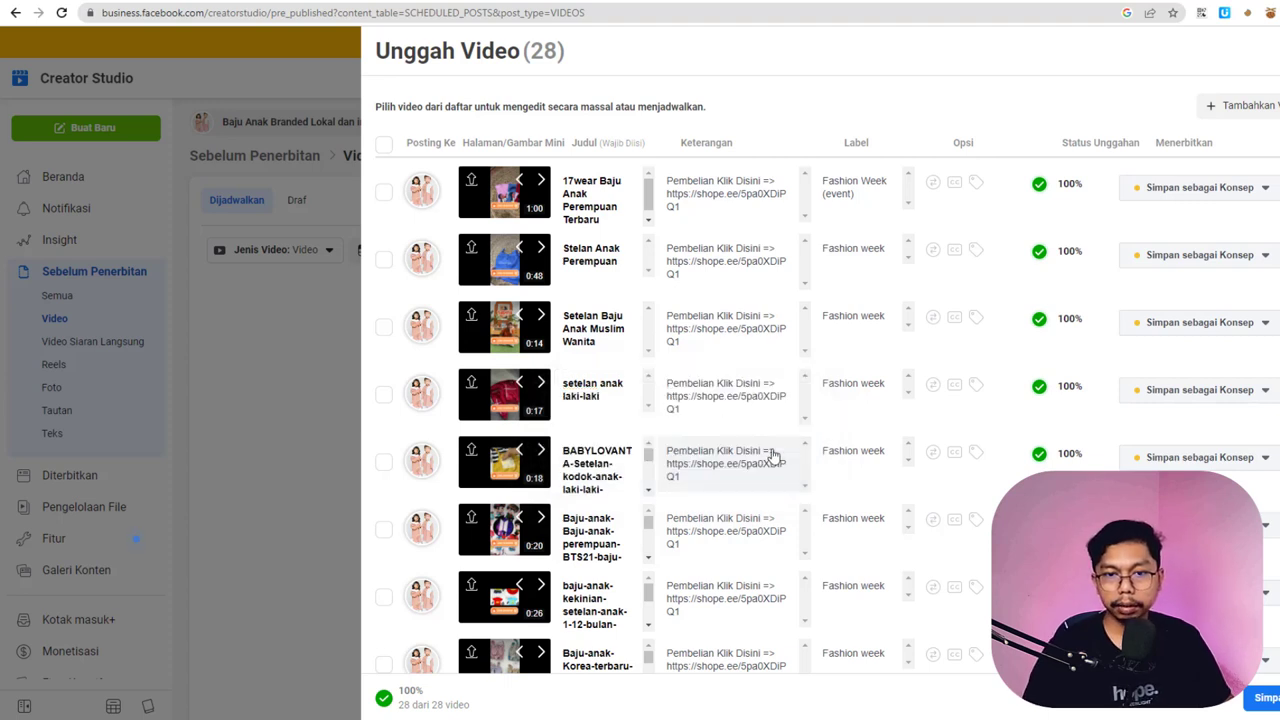
- Shorten the 0:20 video's title to "Baju anak perempuan BTS21", with spaces instead of hyphens, and save it
{"action": "scroll", "coordinate": [553, 465], "scroll_direction": "down", "scroll_amount": 1}
{"action": "left_click", "coordinate": [572, 447]}
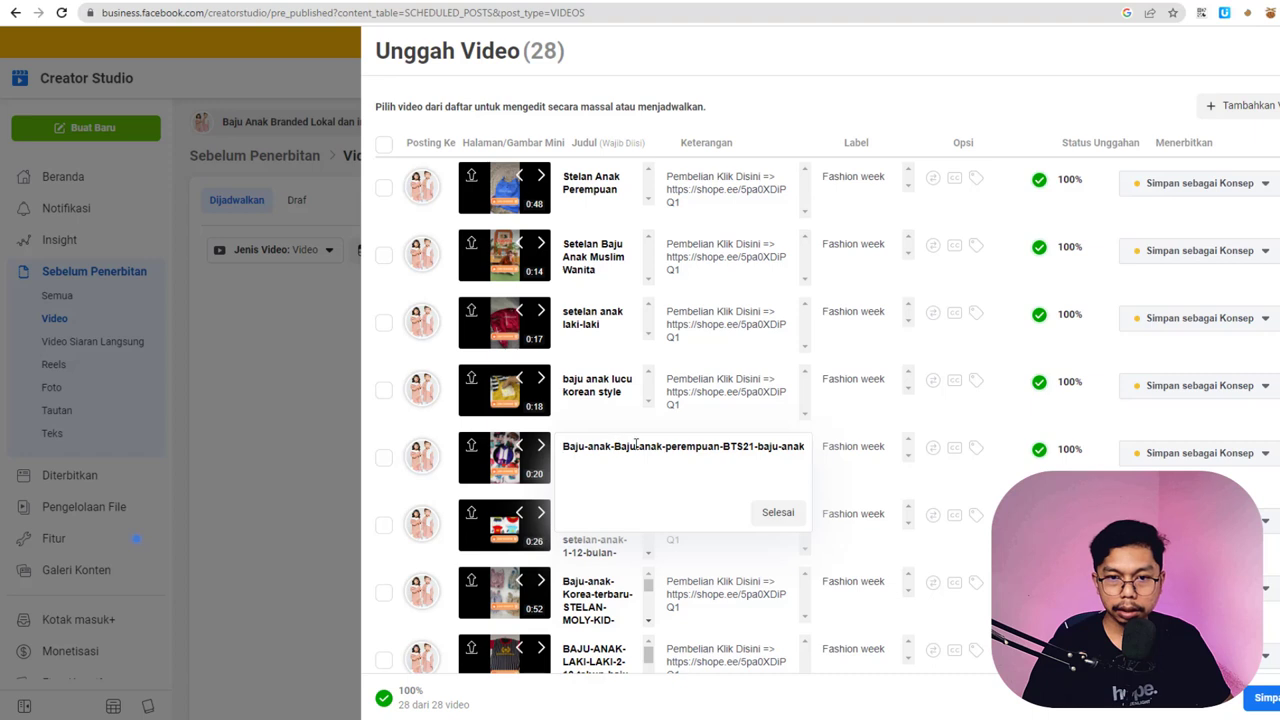
{"action": "left_click_drag", "start_coordinate": [614, 446], "coordinate": [562, 452]}
{"action": "key", "text": "BackSpace"}
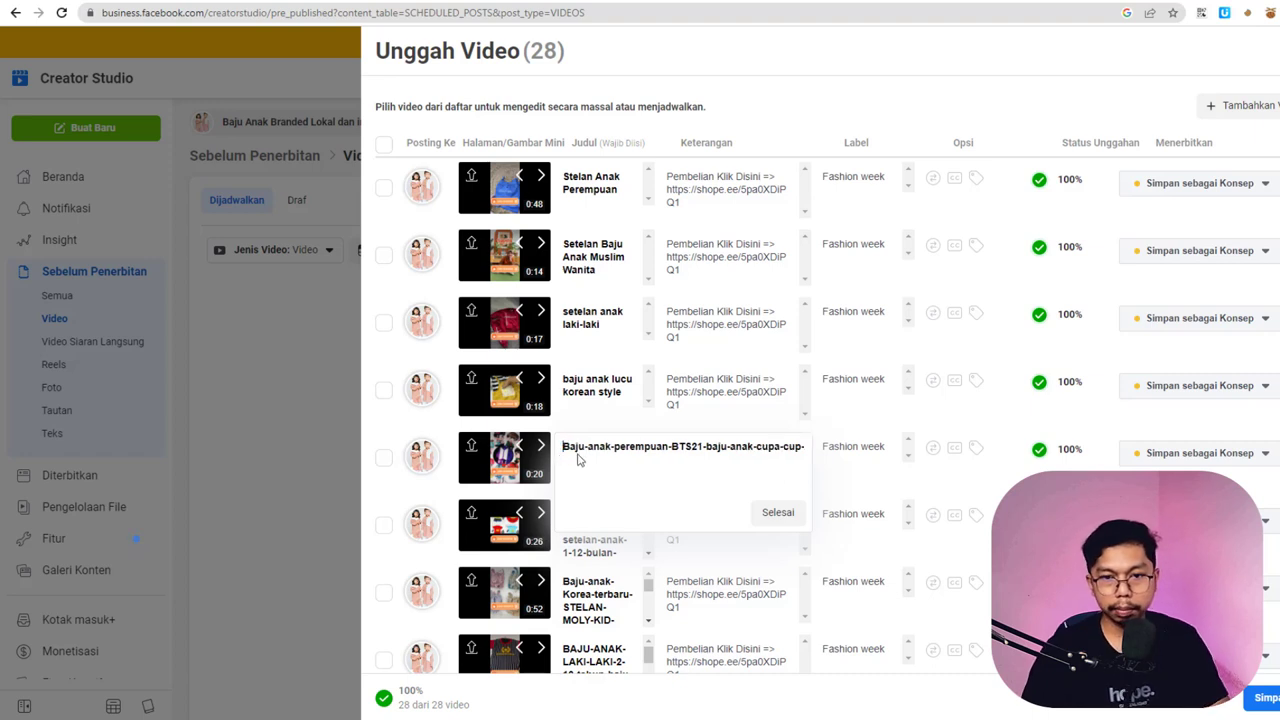
{"action": "key", "text": "BackSpace"}
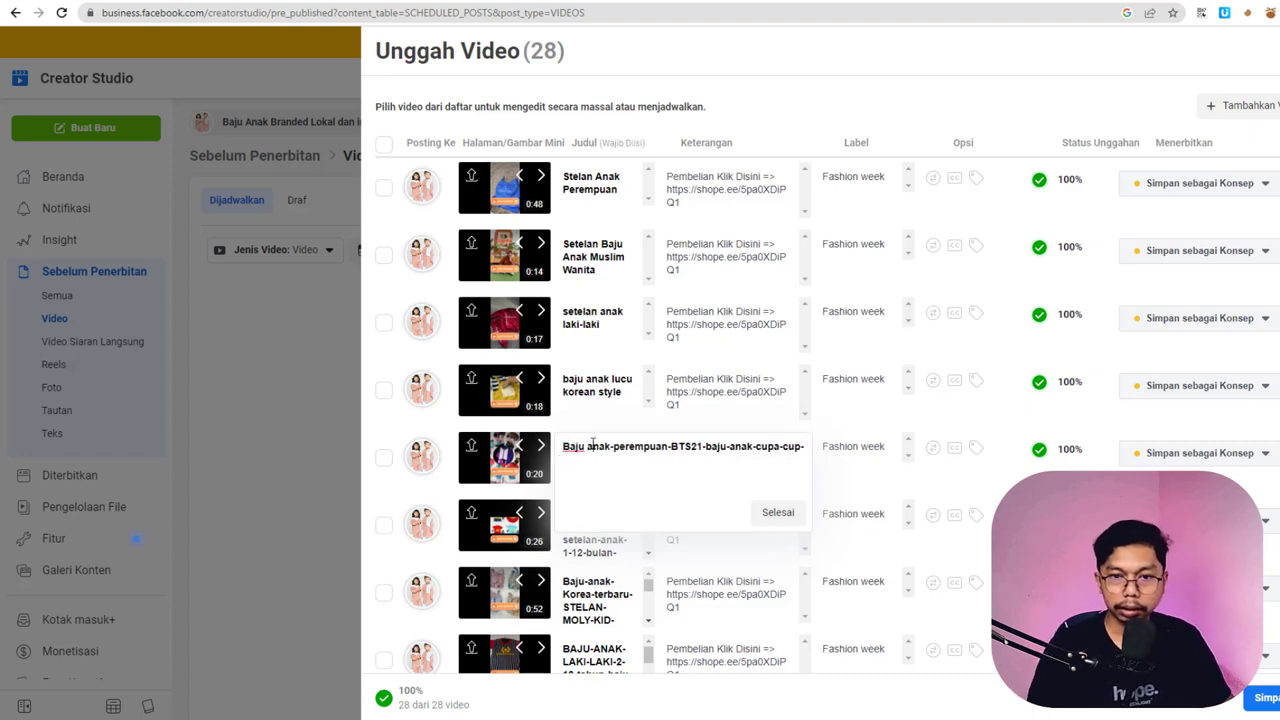
{"action": "key", "text": "BackSpace"}
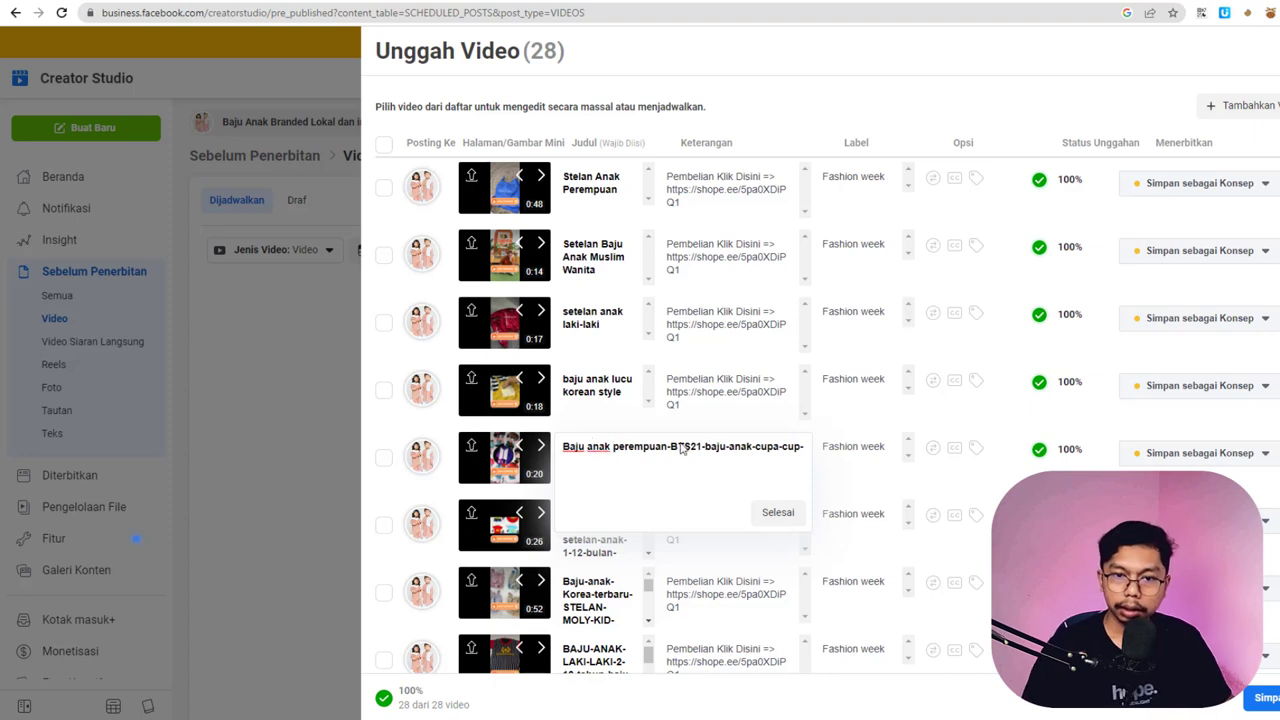
{"action": "key", "text": "BackSpace"}
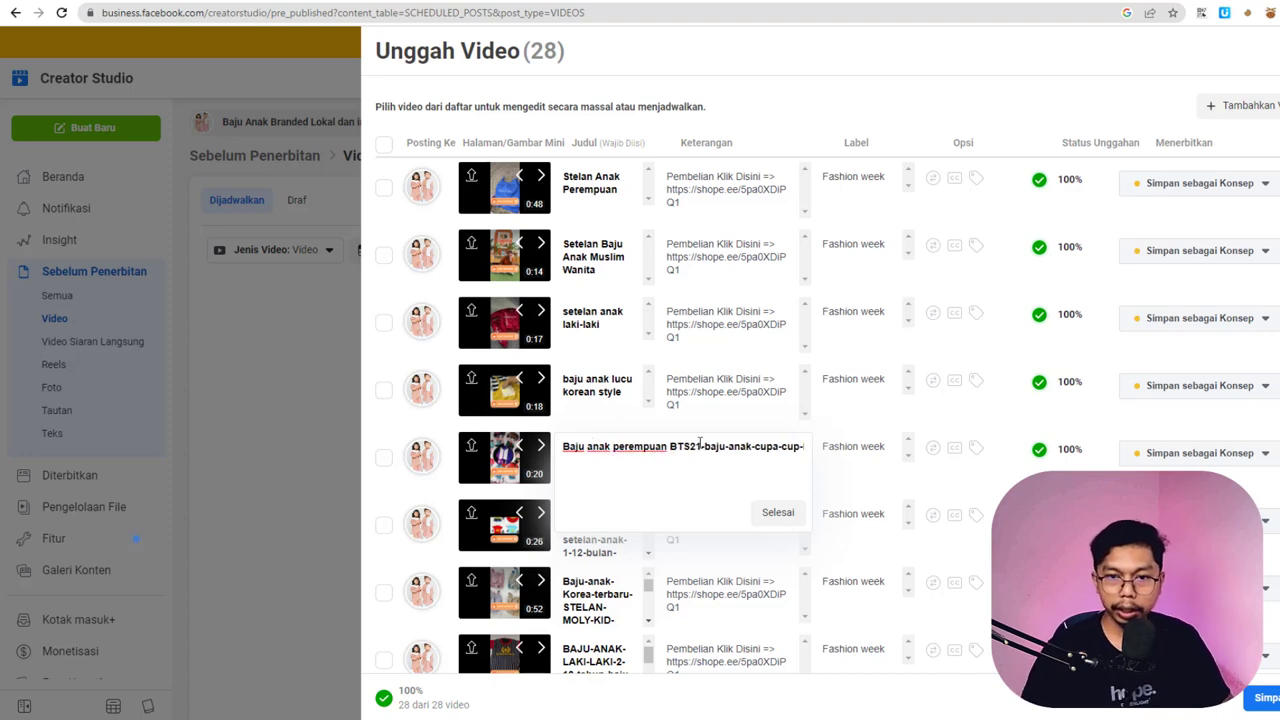
{"action": "left_click_drag", "start_coordinate": [700, 446], "coordinate": [846, 449]}
{"action": "key", "text": "BackSpace"}
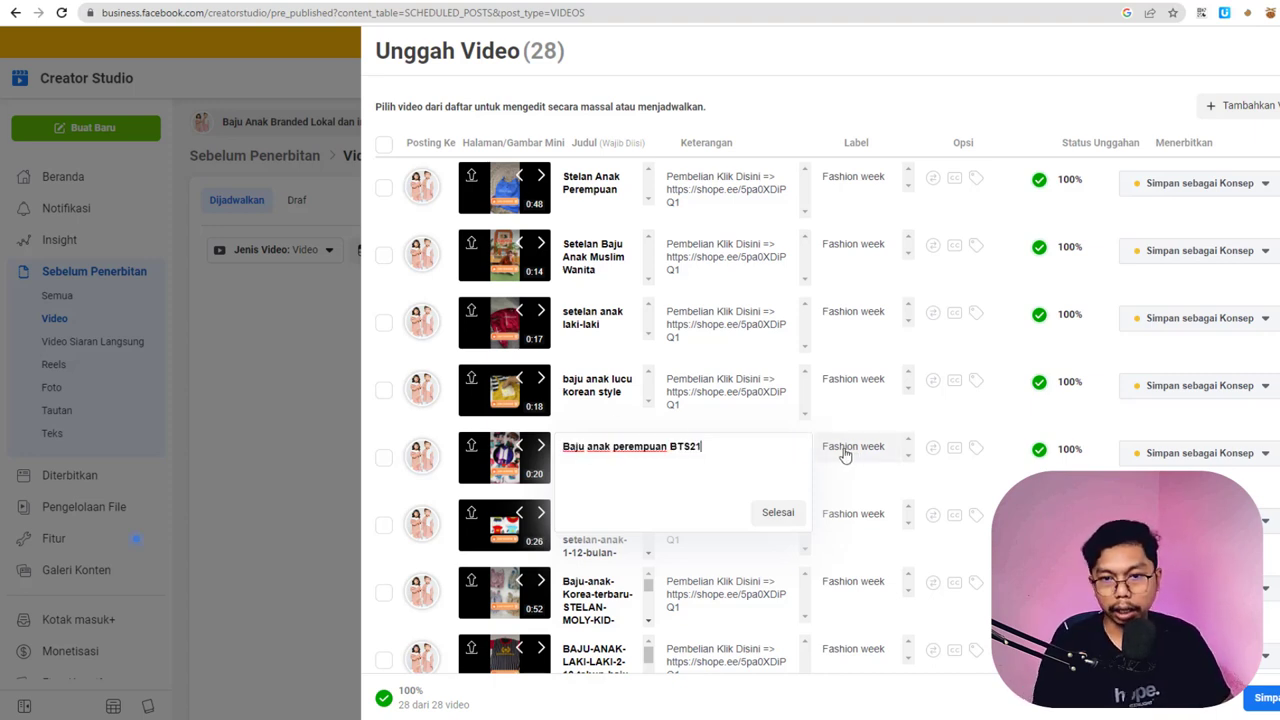
{"action": "left_click", "coordinate": [778, 512]}
- Remove everything after "anak-sholeh" from the end of the 0:26 video's title
{"action": "left_click", "coordinate": [595, 525]}
{"action": "scroll", "coordinate": [700, 450], "scroll_direction": "down", "scroll_amount": 1}
{"action": "left_click_drag", "start_coordinate": [642, 441], "coordinate": [800, 442]}
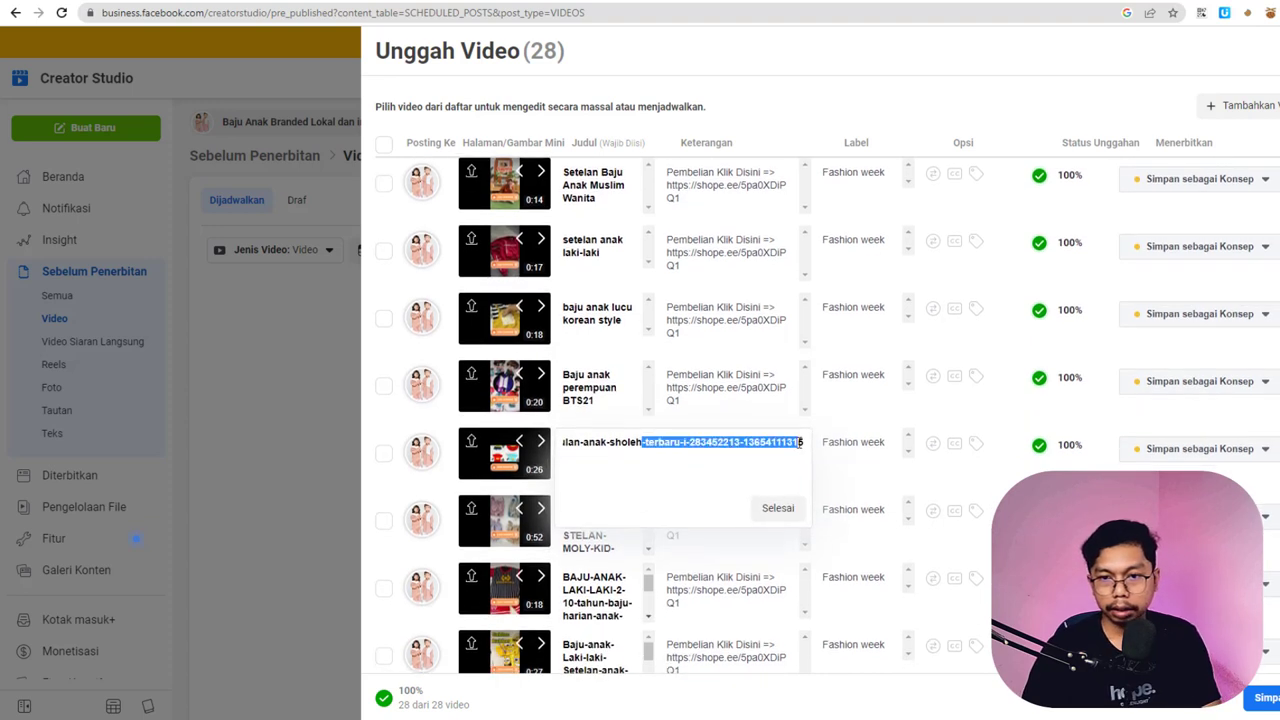
{"action": "key", "text": "BackSpace"}
{"action": "key", "text": "BackSpace"}
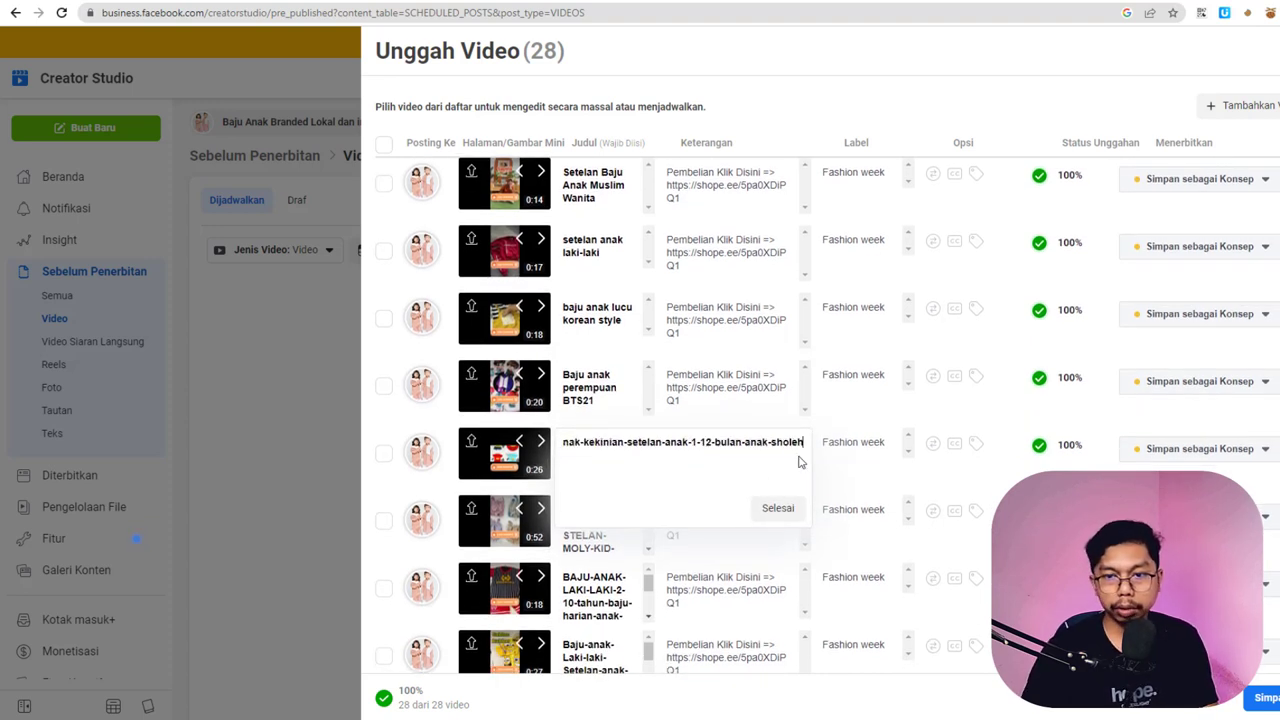
- Reduce the 0:26 video's title to "baju anak kekinian setelan-anak" and save it
{"action": "left_click_drag", "start_coordinate": [607, 443], "coordinate": [522, 449]}
{"action": "left_click", "coordinate": [612, 443]}
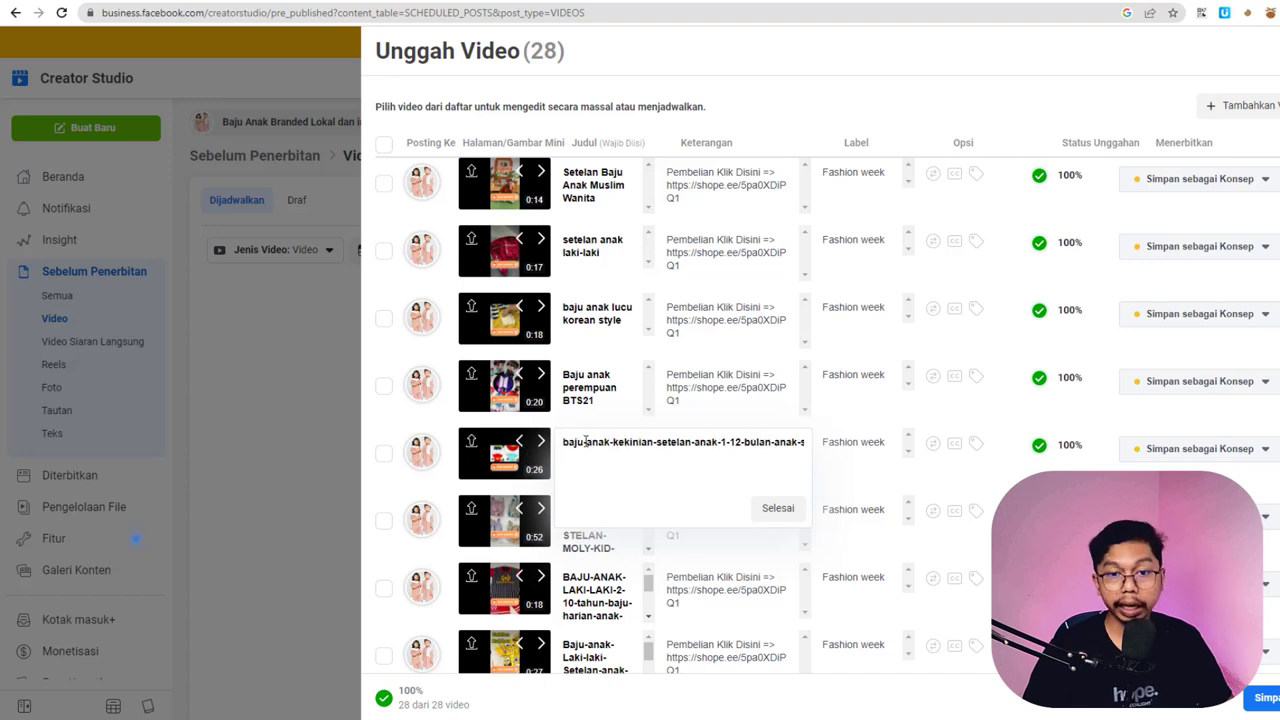
{"action": "key", "text": "BackSpace"}
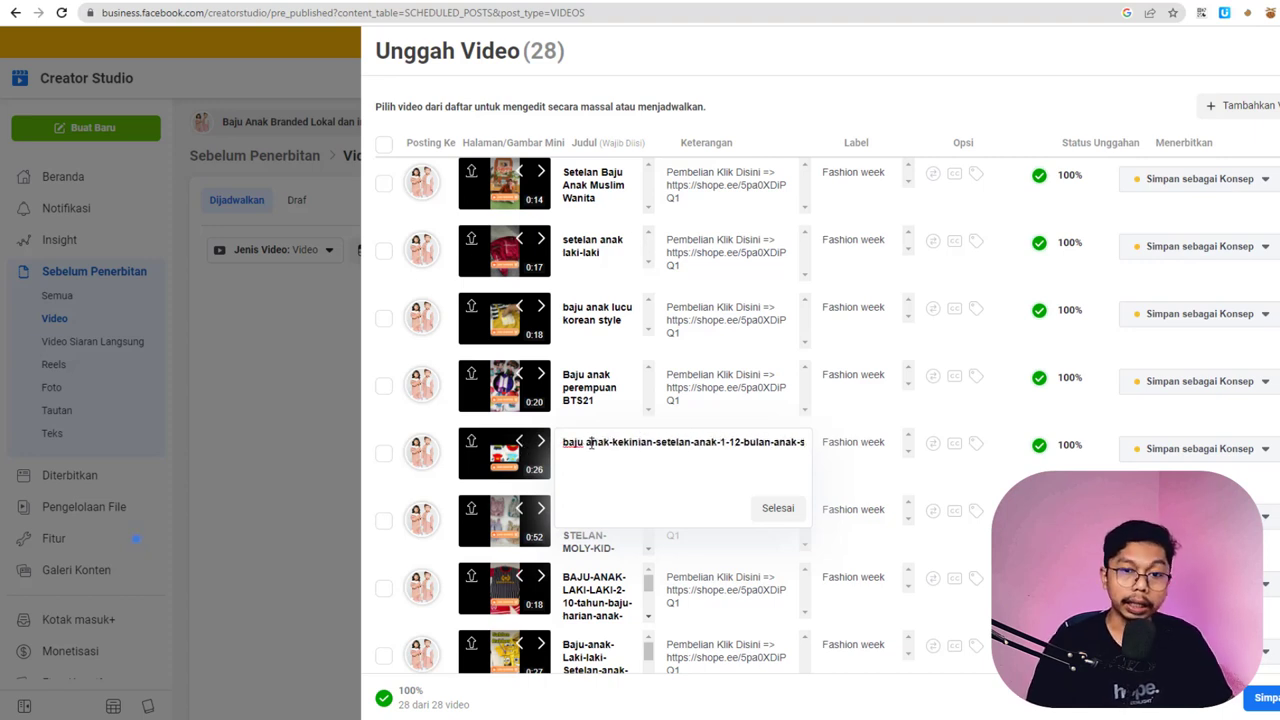
{"action": "key", "text": "BackSpace"}
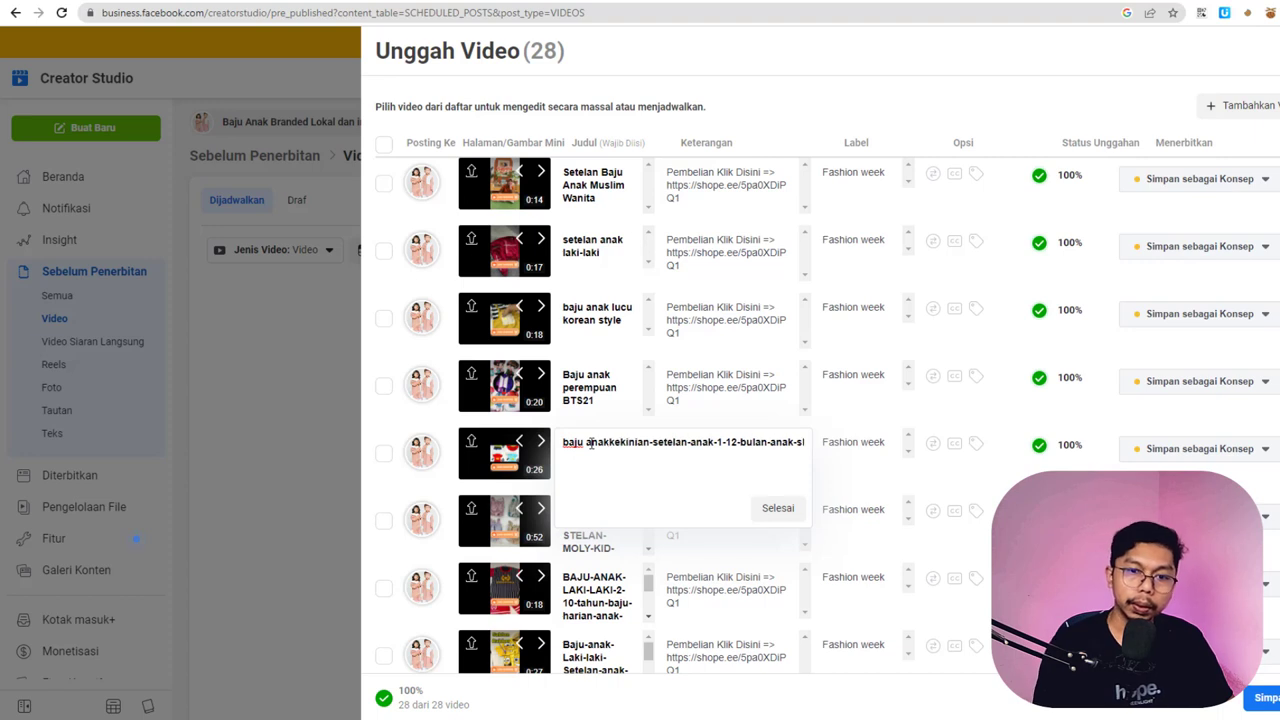
{"action": "left_click", "coordinate": [660, 441]}
{"action": "key", "text": "BackSpace"}
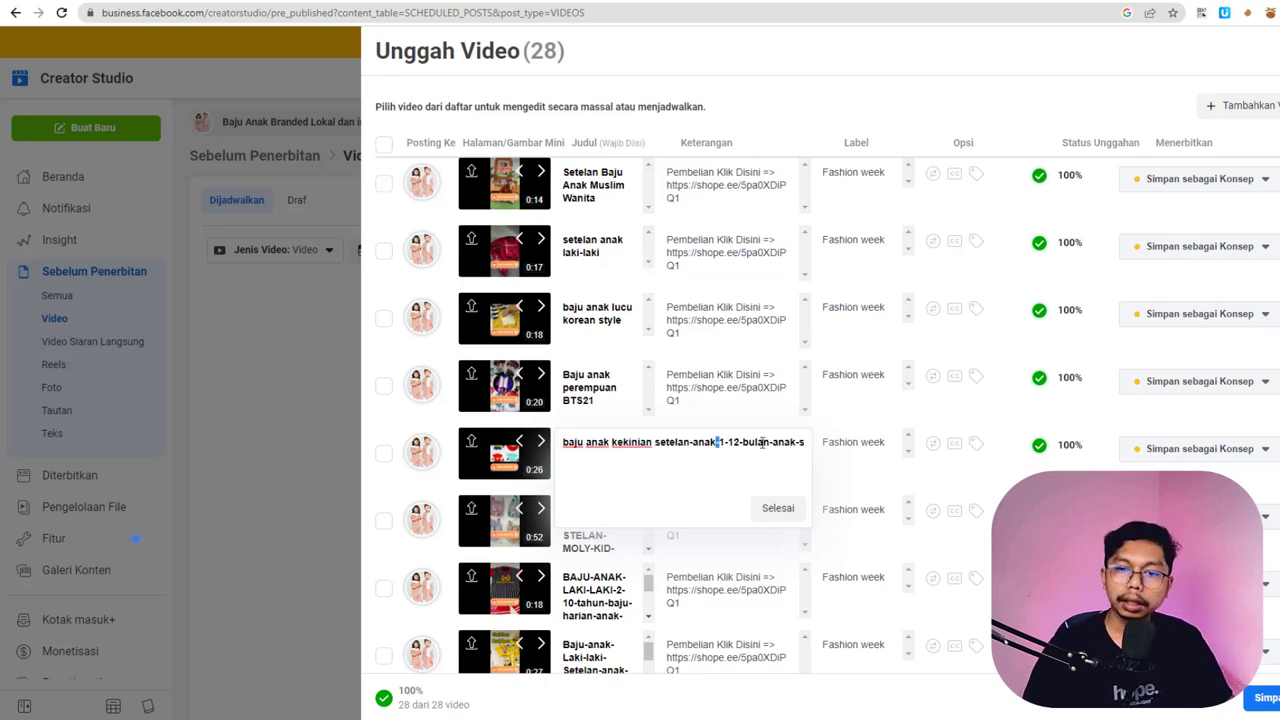
{"action": "left_click_drag", "start_coordinate": [762, 441], "coordinate": [805, 443]}
{"action": "key", "text": "BackSpace"}
{"action": "key", "text": "BackSpace"}
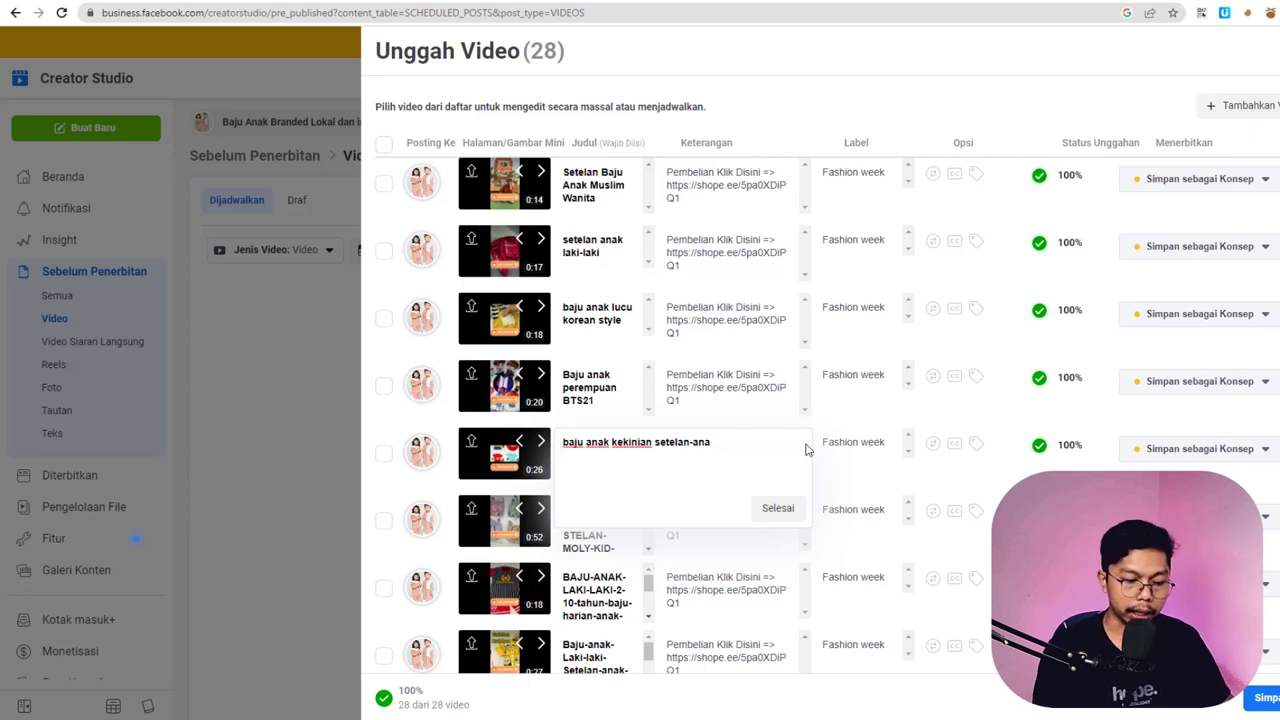
{"action": "left_click", "coordinate": [778, 508]}
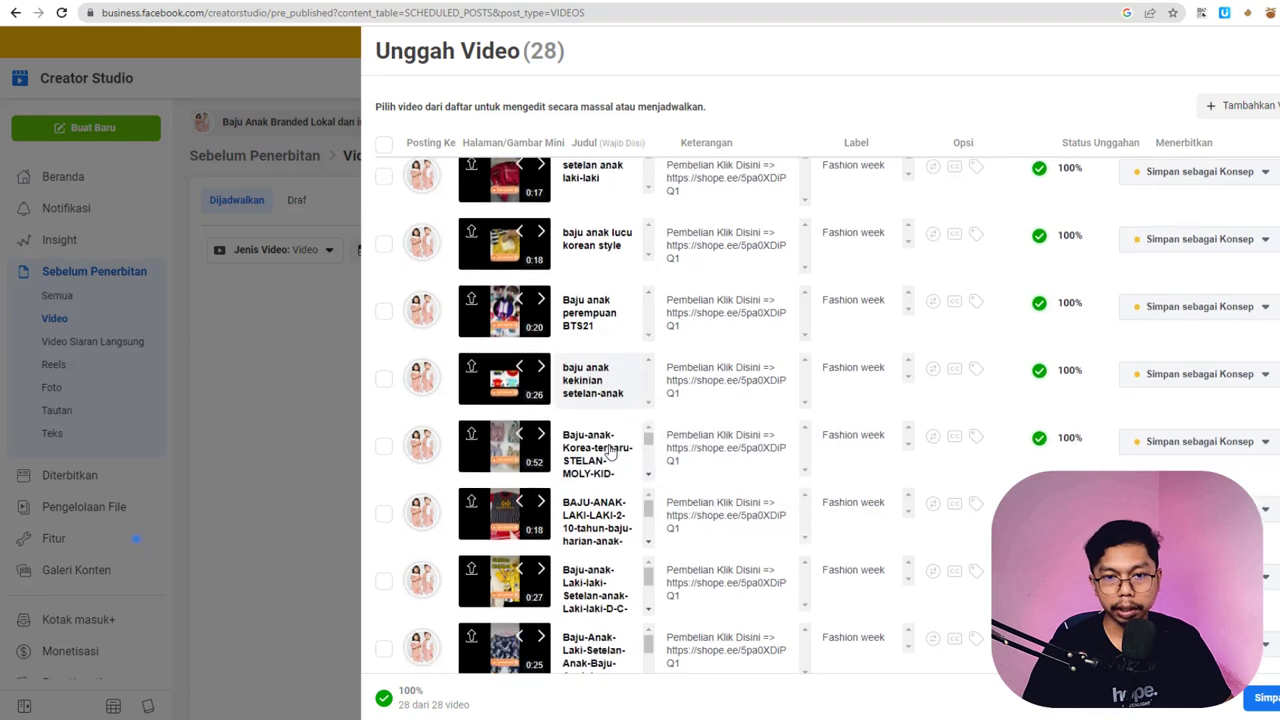
- Copy the full title "Setelan Baju Anak Muslim Wanita" from the 0:14 video and close its title editor
{"action": "scroll", "coordinate": [808, 300], "scroll_direction": "up", "scroll_amount": 2}
{"action": "left_click", "coordinate": [630, 322]}
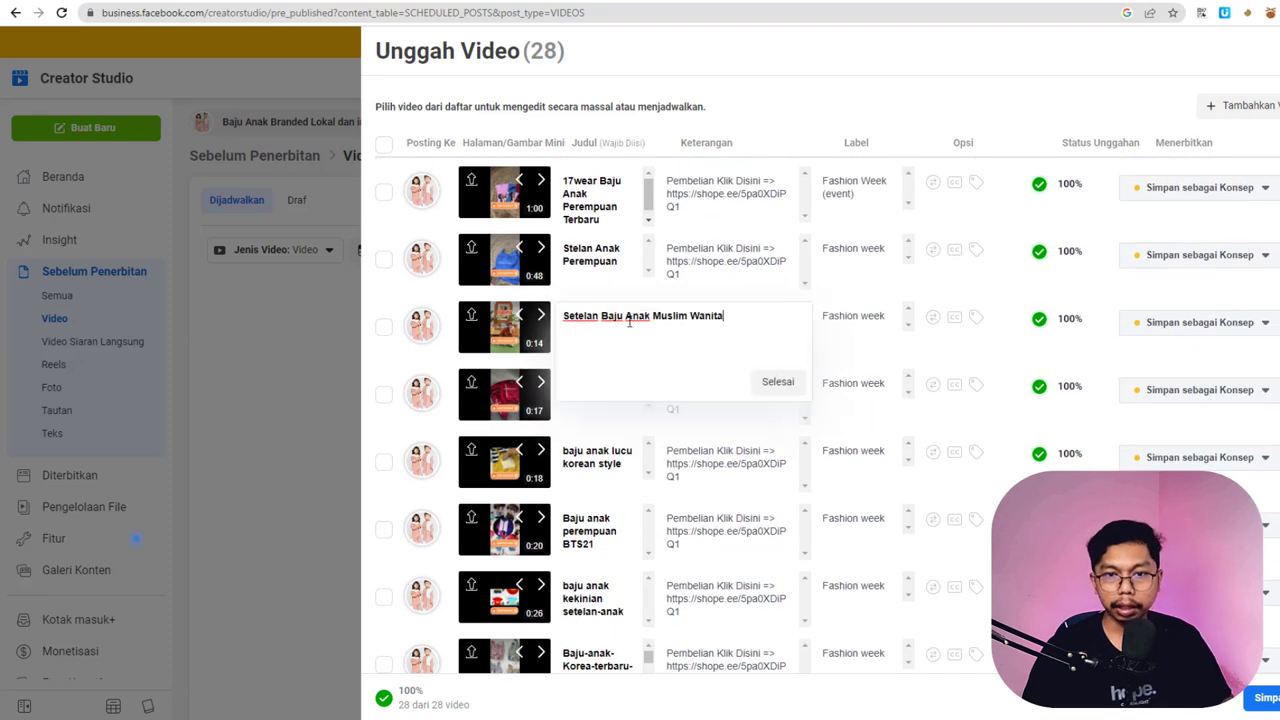
{"action": "key", "text": "ctrl+a"}
{"action": "left_click", "coordinate": [714, 331]}
{"action": "key", "text": "ctrl+a"}
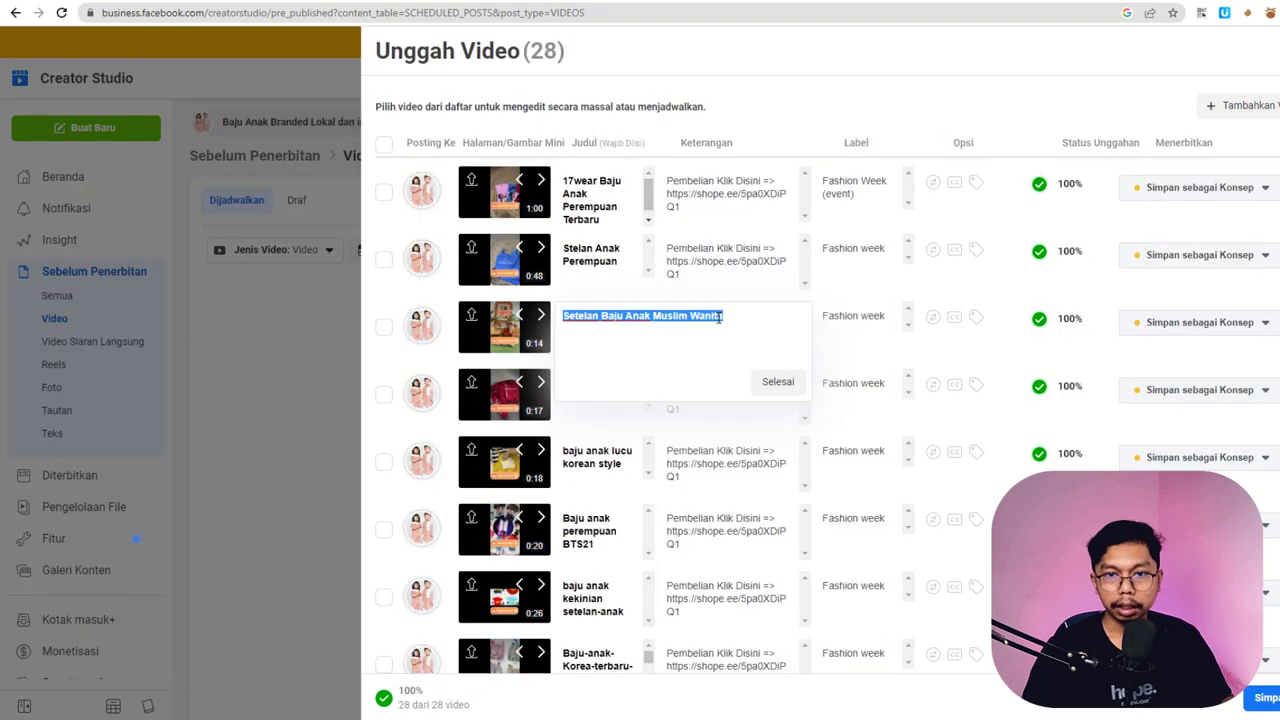
{"action": "type", "text": "fashion wee"}
{"action": "key", "text": "ctrl+z"}
{"action": "key", "text": "ctrl+c"}
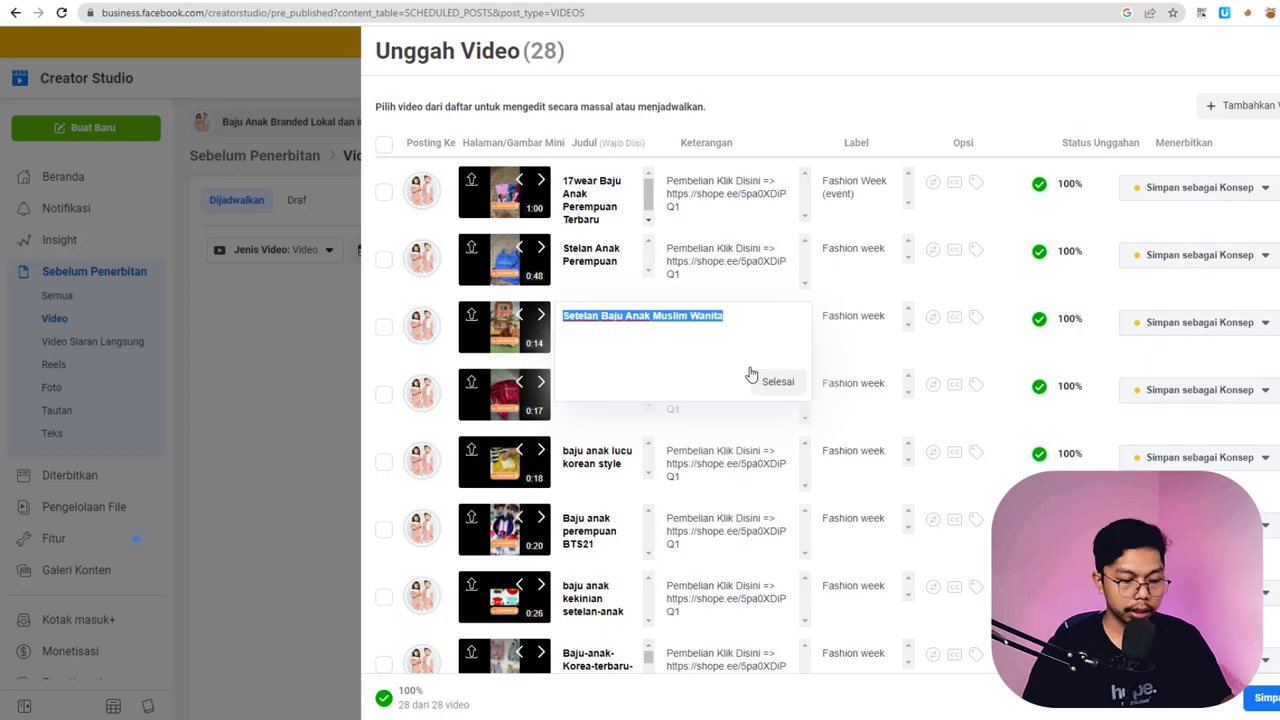
{"action": "left_click", "coordinate": [772, 385]}
- Replace the 0:52 video's title with the copied "Setelan Baju Anak Muslim Wanita" and save it
{"action": "scroll", "coordinate": [617, 409], "scroll_direction": "down", "scroll_amount": 3}
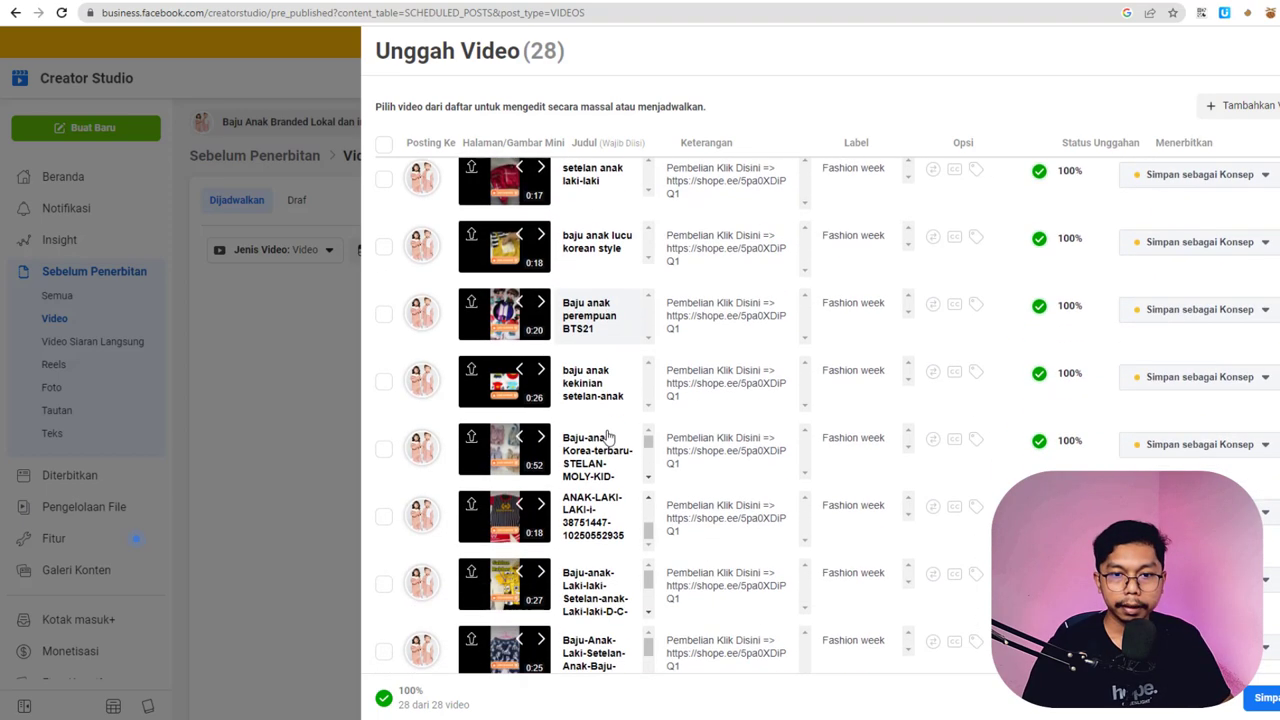
{"action": "scroll", "coordinate": [600, 415], "scroll_direction": "down", "scroll_amount": 1}
{"action": "left_click", "coordinate": [597, 391]}
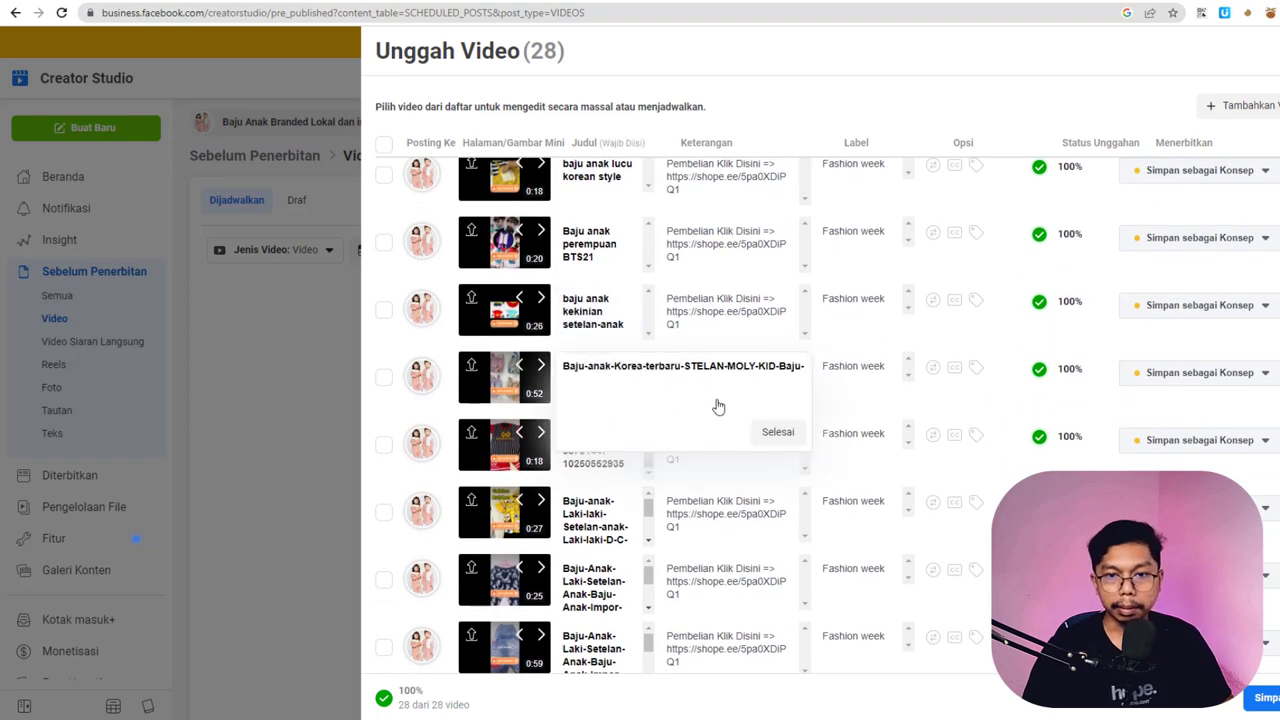
{"action": "key", "text": "ctrl+a"}
{"action": "left_click", "coordinate": [717, 406]}
{"action": "key", "text": "ctrl+a"}
{"action": "key", "text": "ctrl+v"}
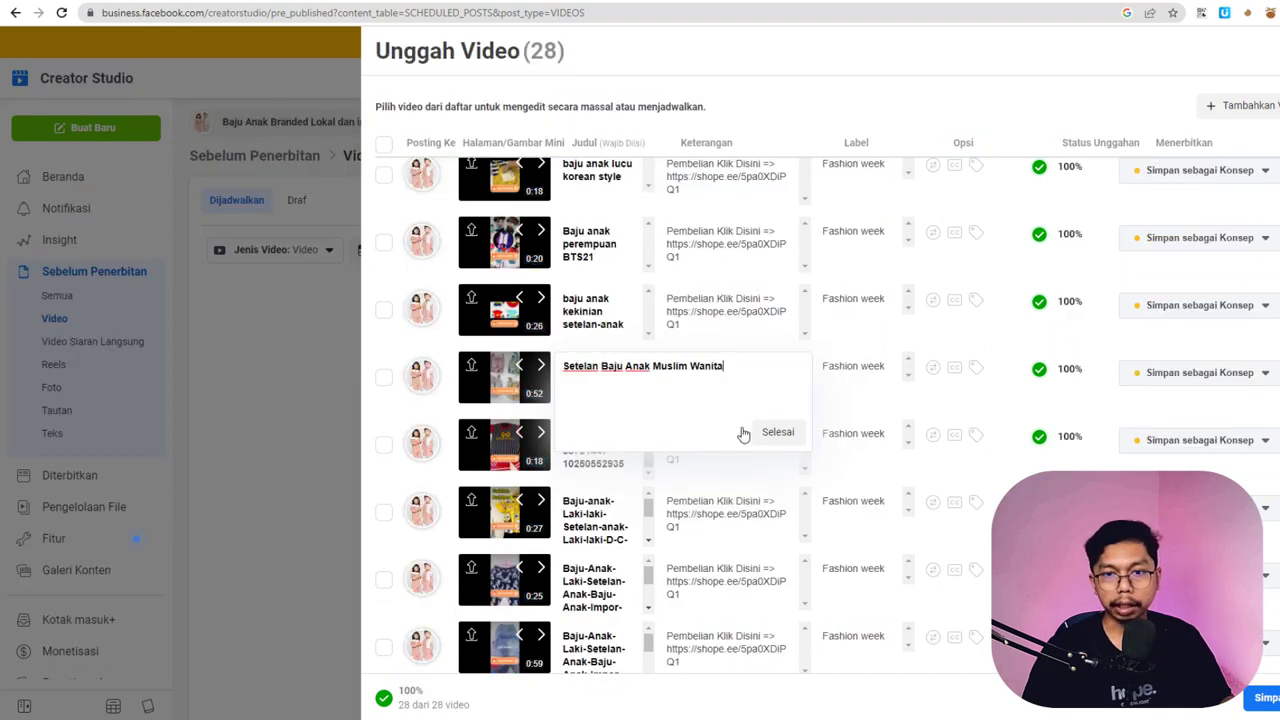
{"action": "left_click", "coordinate": [743, 434]}
- Replace the title of the 0:18 video below the 0:52 one with "Setelan Baju Anak Muslim Wanita" and save it
{"action": "left_click", "coordinate": [614, 449]}
{"action": "key", "text": "ctrl+a"}
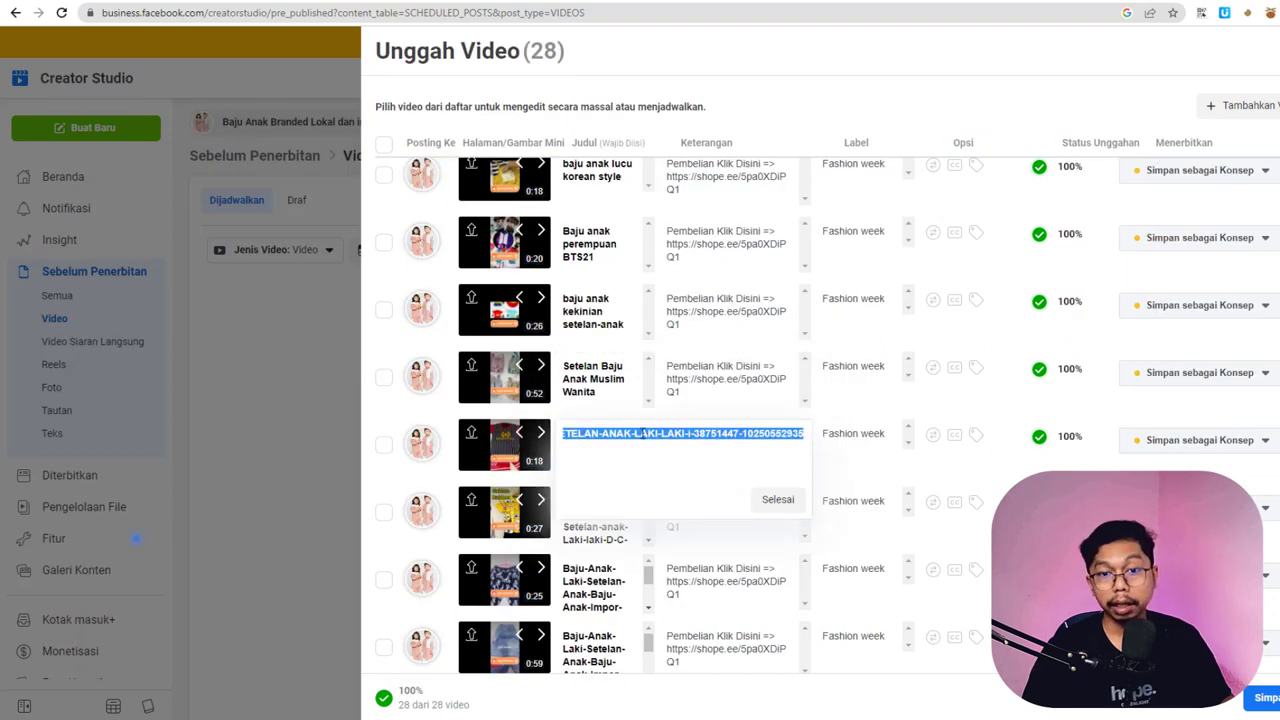
{"action": "key", "text": "ctrl+v"}
{"action": "left_click", "coordinate": [775, 497]}
- Set the 0:27 Spongebob video's title to the copied "Setelan Baju Anak Muslim Wanita" and save it
{"action": "left_click", "coordinate": [576, 522]}
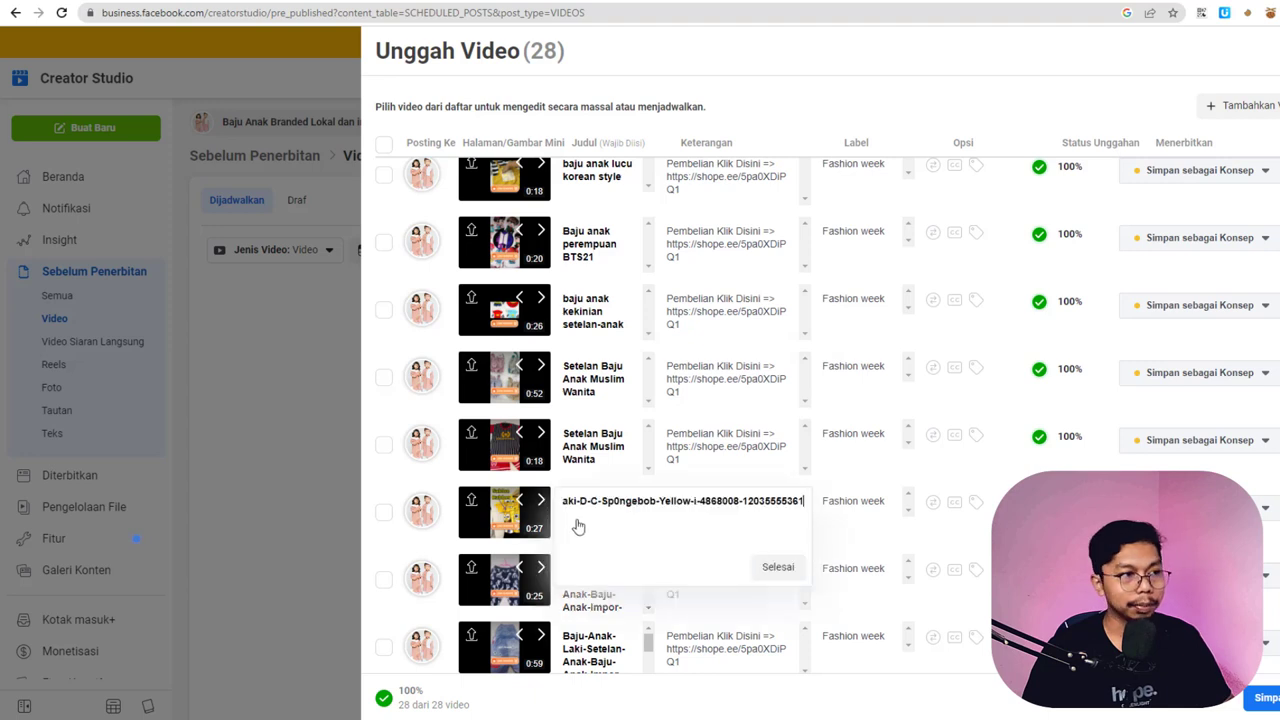
{"action": "key", "text": "ctrl+a"}
{"action": "key", "text": "ctrl+v"}
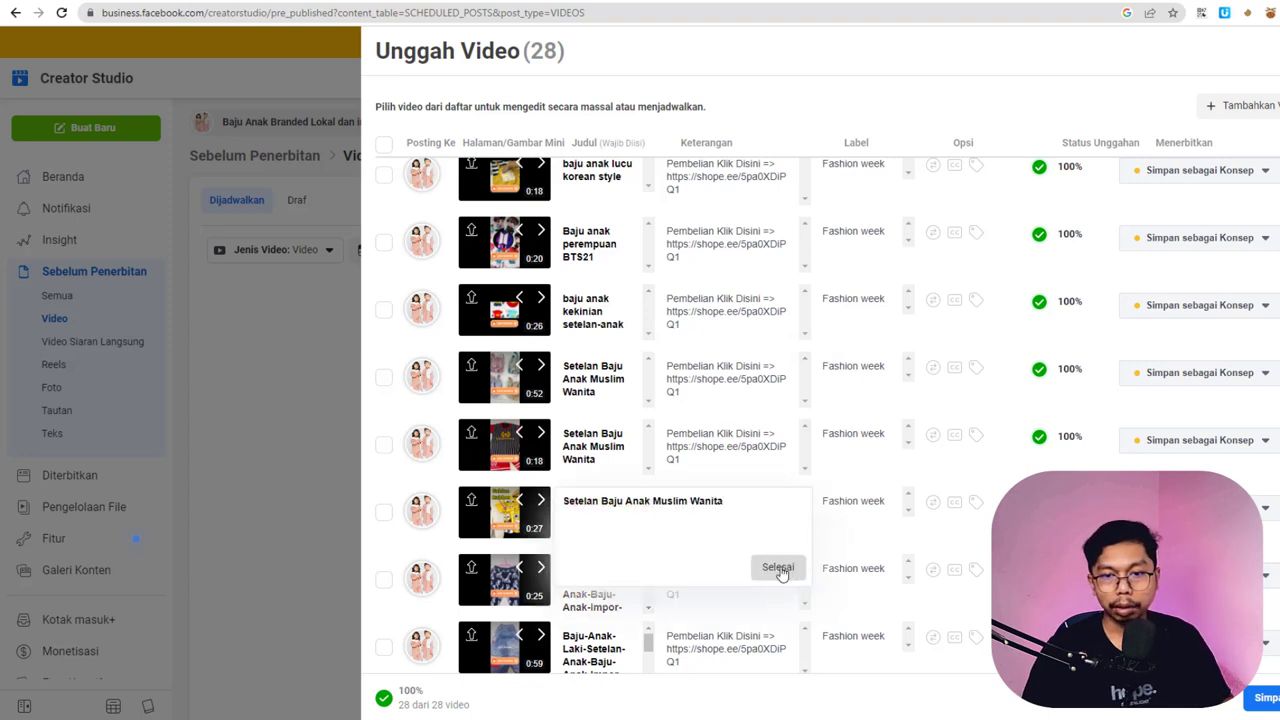
{"action": "left_click", "coordinate": [776, 566]}
- Overwrite the 0:25 video's title with the copied "Setelan Baju Anak Muslim Wanita" and save it
{"action": "left_click", "coordinate": [592, 578]}
{"action": "key", "text": "ctrl+a"}
{"action": "key", "text": "ctrl+v"}
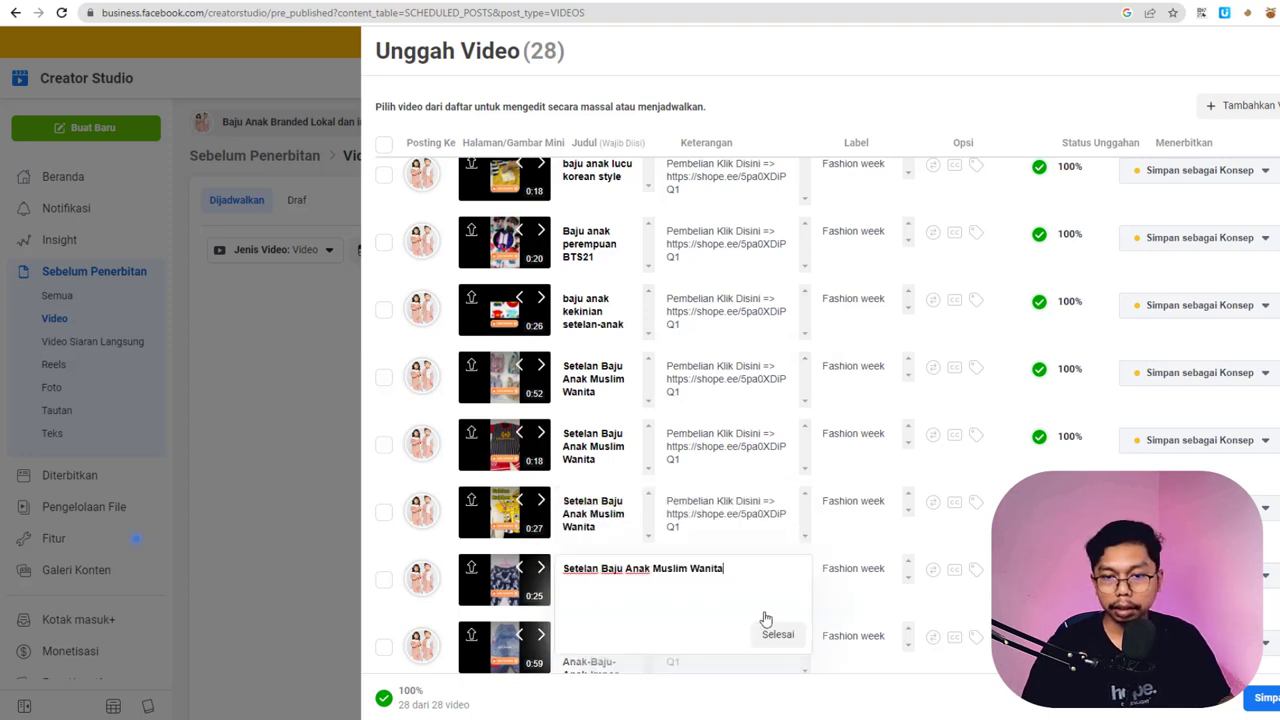
{"action": "left_click", "coordinate": [770, 635]}
- Open the 0:59 video's title and review the edited and remaining titles throughout the upload list
{"action": "scroll", "coordinate": [625, 530], "scroll_direction": "down", "scroll_amount": 3}
{"action": "left_click", "coordinate": [625, 530]}
{"action": "scroll", "coordinate": [610, 535], "scroll_direction": "down", "scroll_amount": 10}
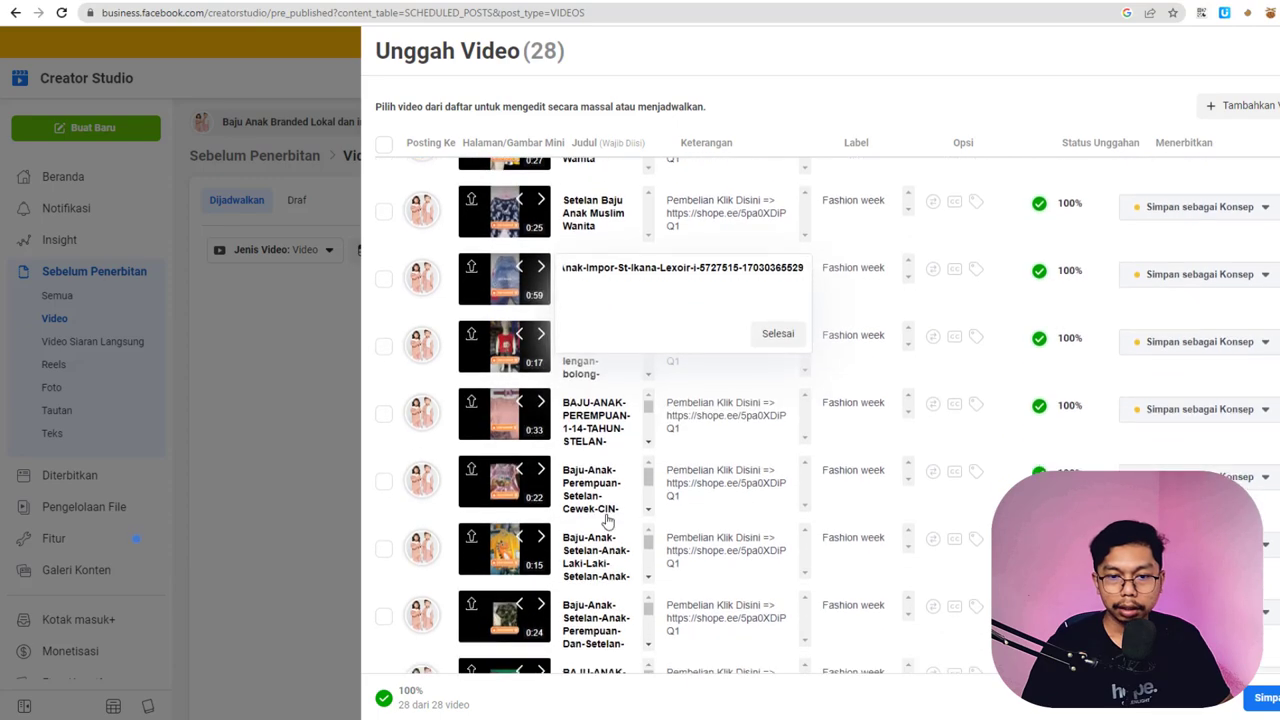
{"action": "scroll", "coordinate": [690, 540], "scroll_direction": "down", "scroll_amount": 3}
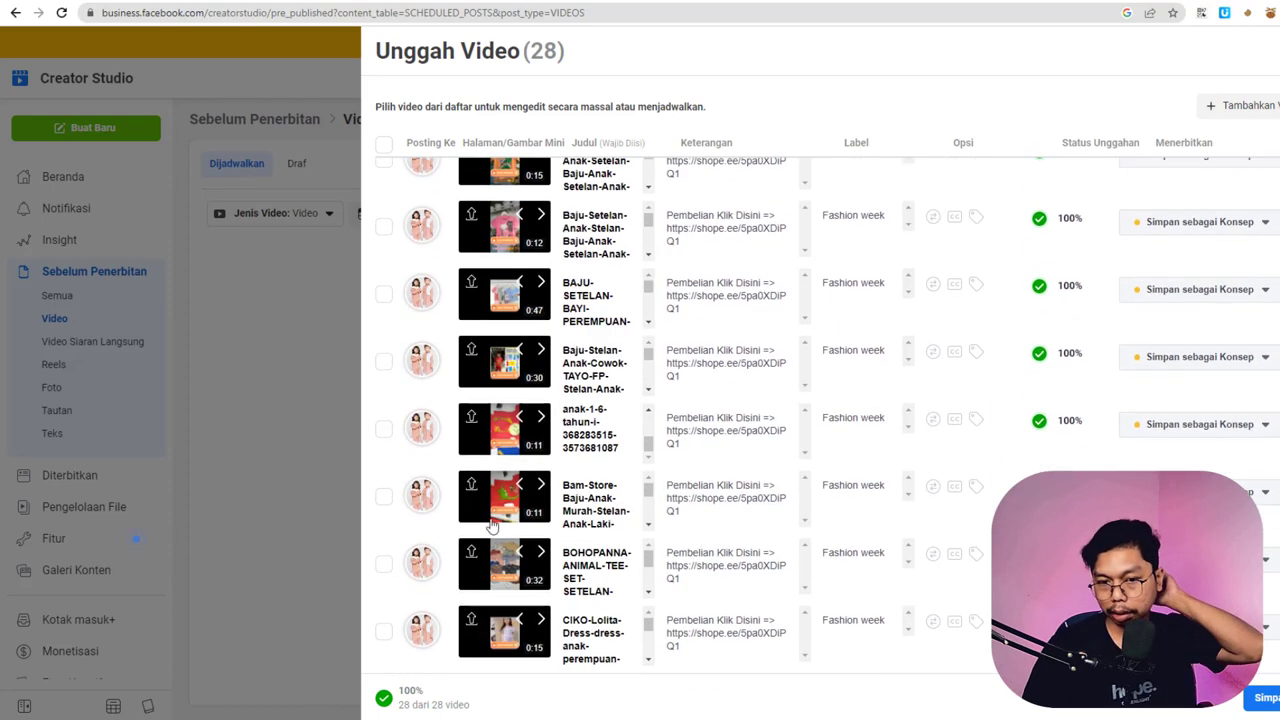
{"action": "scroll", "coordinate": [690, 540], "scroll_direction": "up", "scroll_amount": 10}
{"action": "scroll", "coordinate": [580, 530], "scroll_direction": "up", "scroll_amount": 4}
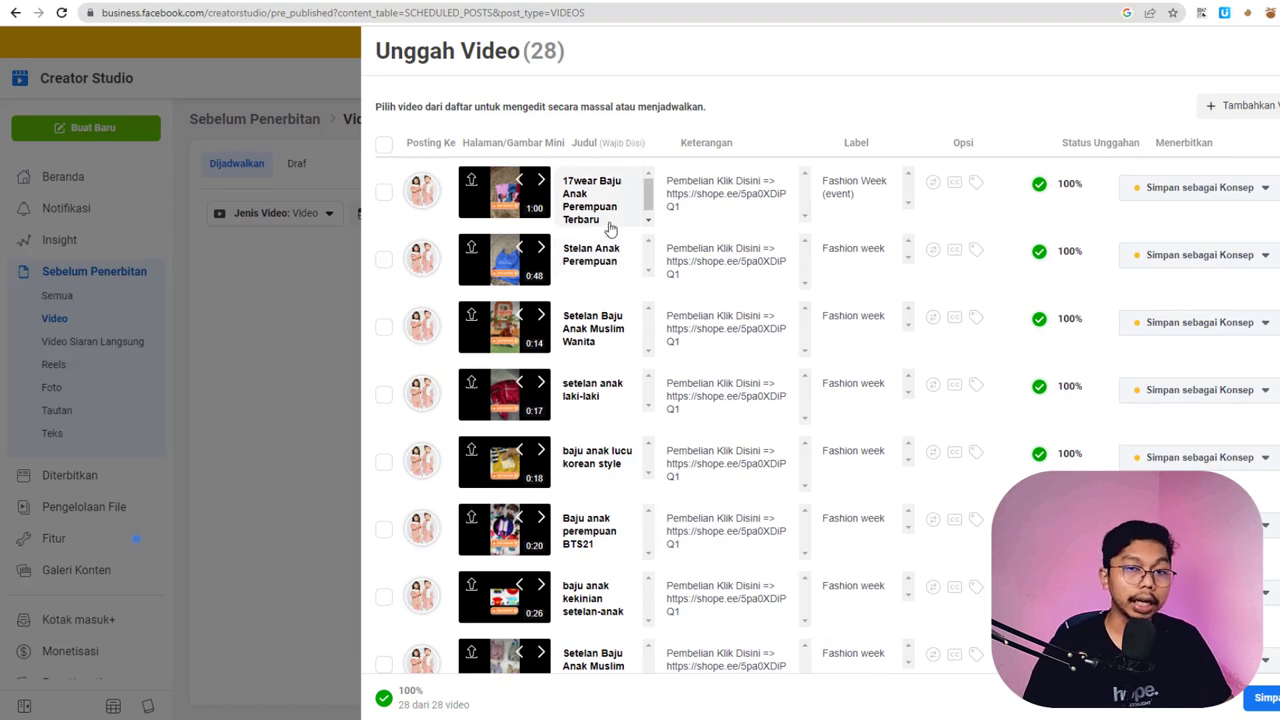
{"action": "scroll", "coordinate": [588, 258], "scroll_direction": "down", "scroll_amount": 4}
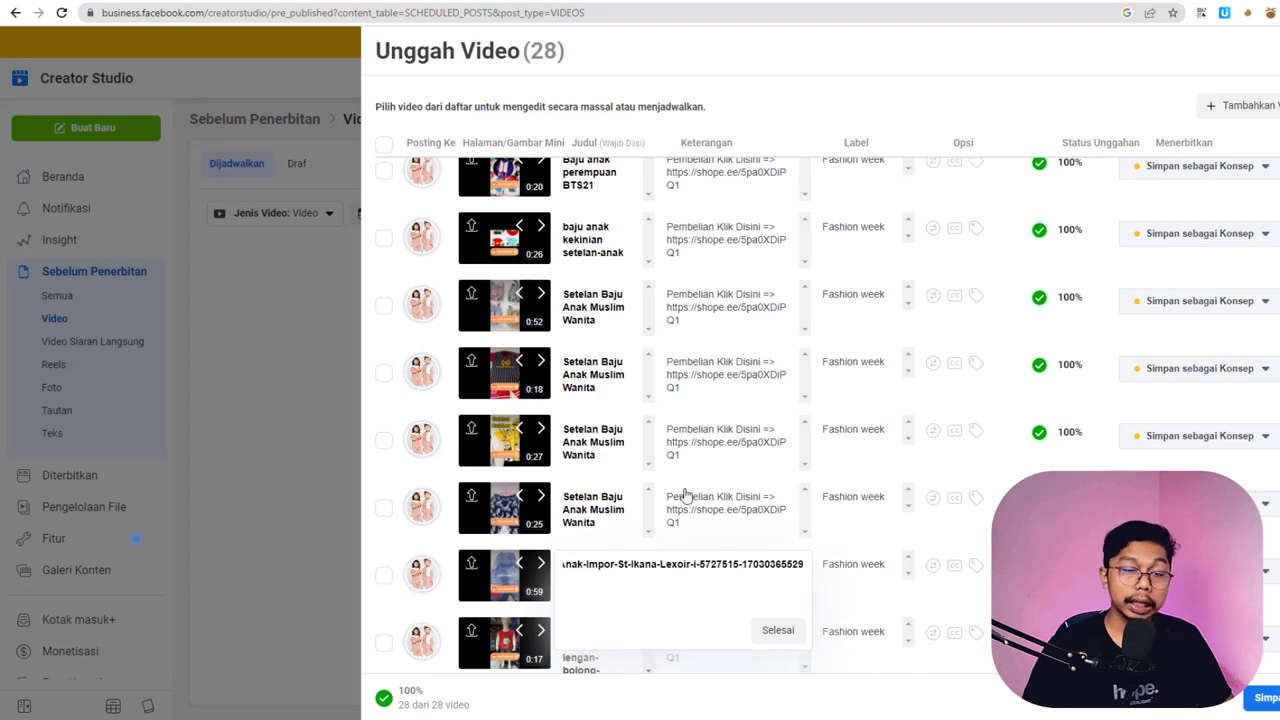
{"action": "scroll", "coordinate": [600, 440], "scroll_direction": "up", "scroll_amount": 4}
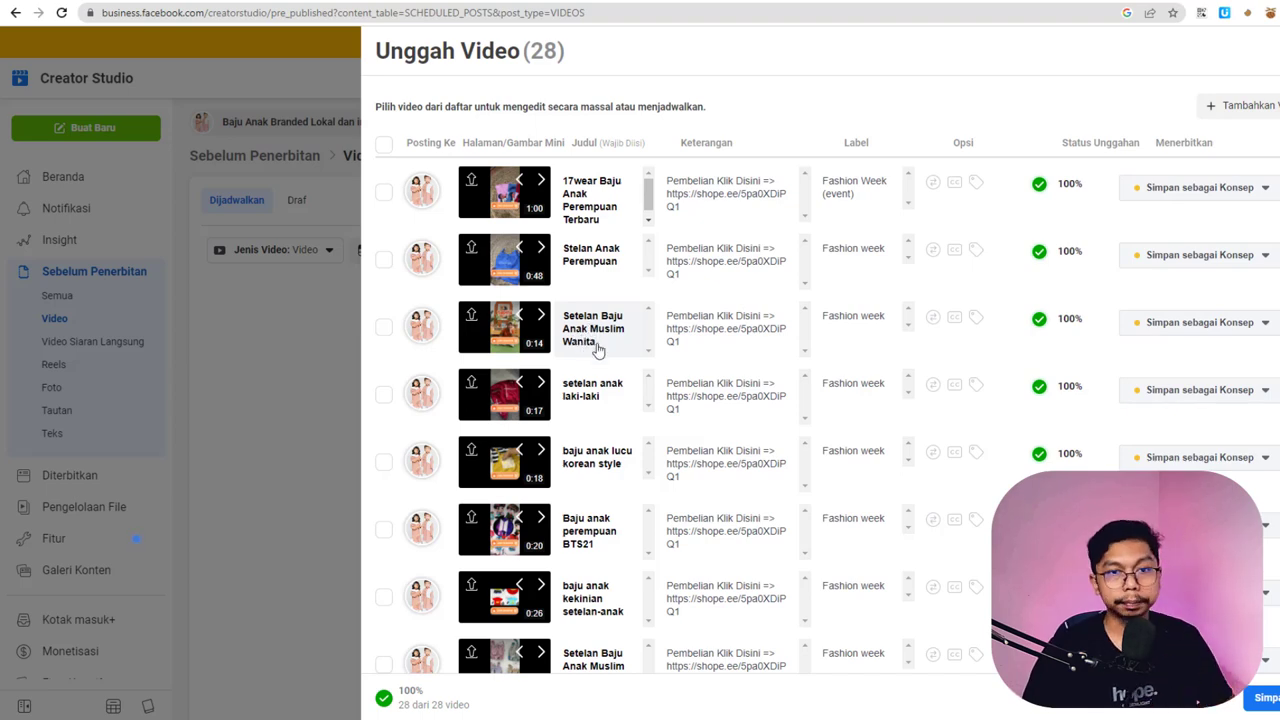
{"action": "scroll", "coordinate": [627, 411], "scroll_direction": "down", "scroll_amount": 2}
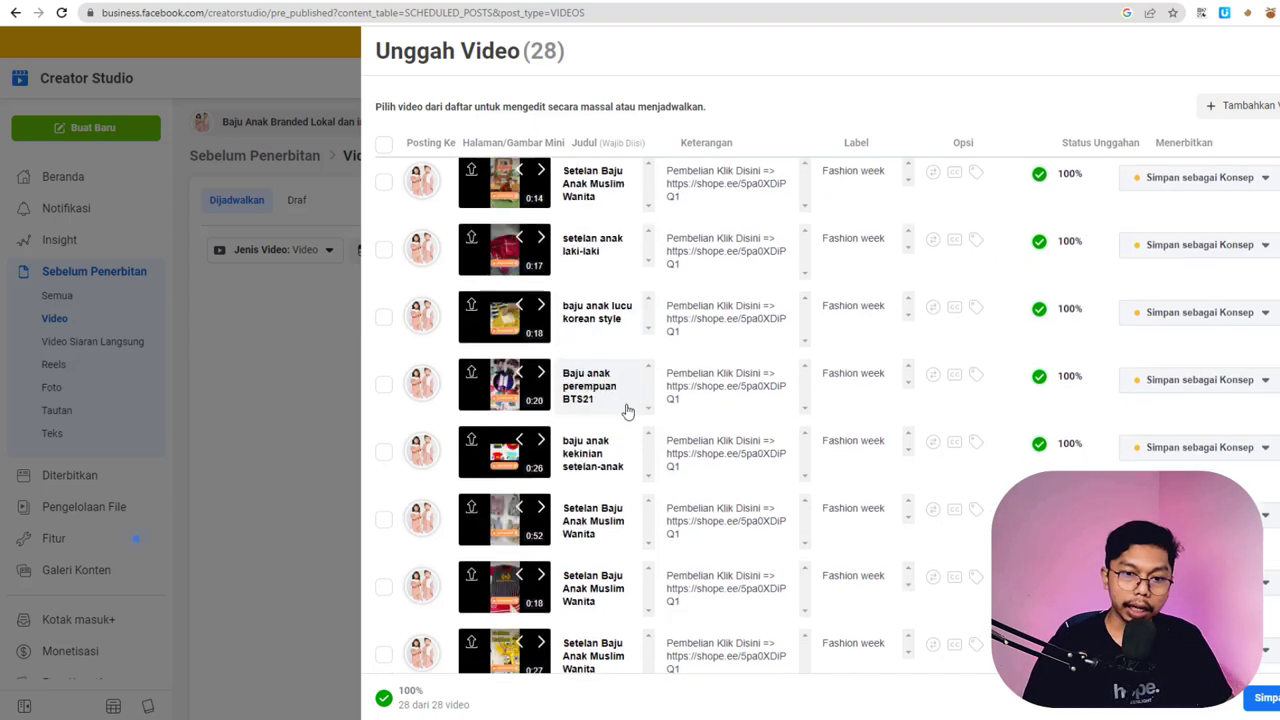
{"action": "scroll", "coordinate": [627, 411], "scroll_direction": "down", "scroll_amount": 10}
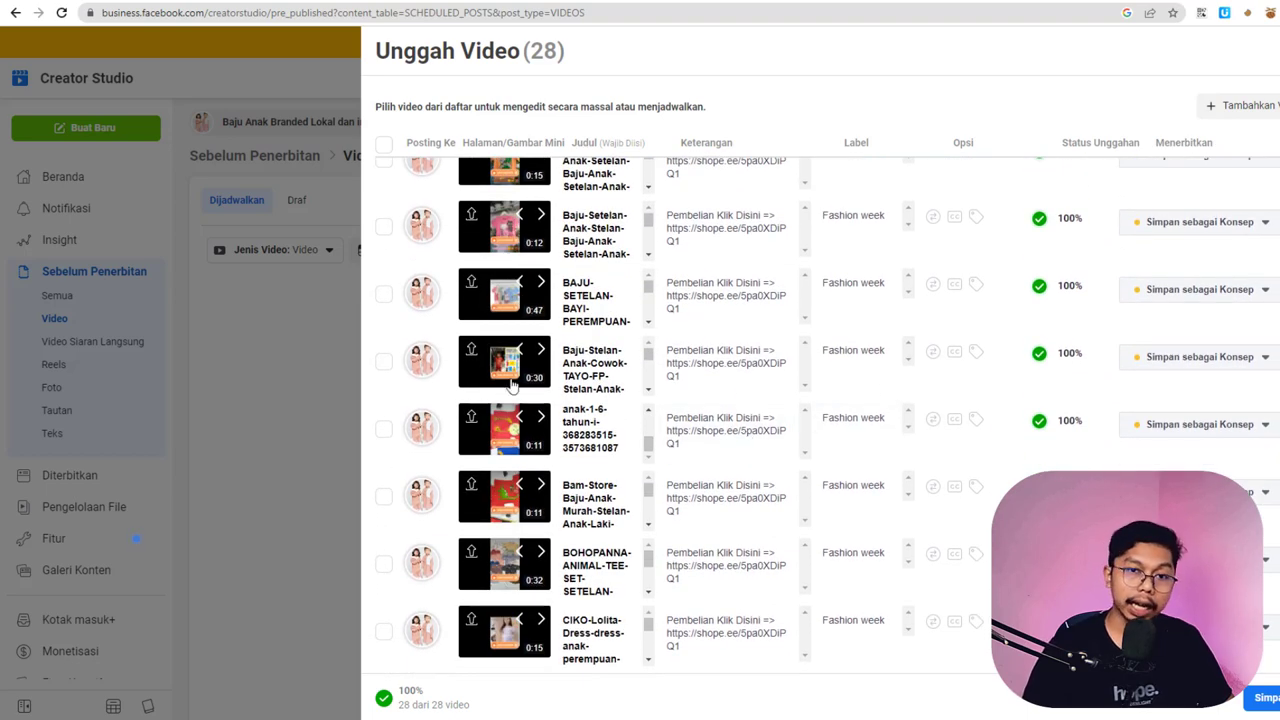
{"action": "scroll", "coordinate": [512, 385], "scroll_direction": "up", "scroll_amount": 15}
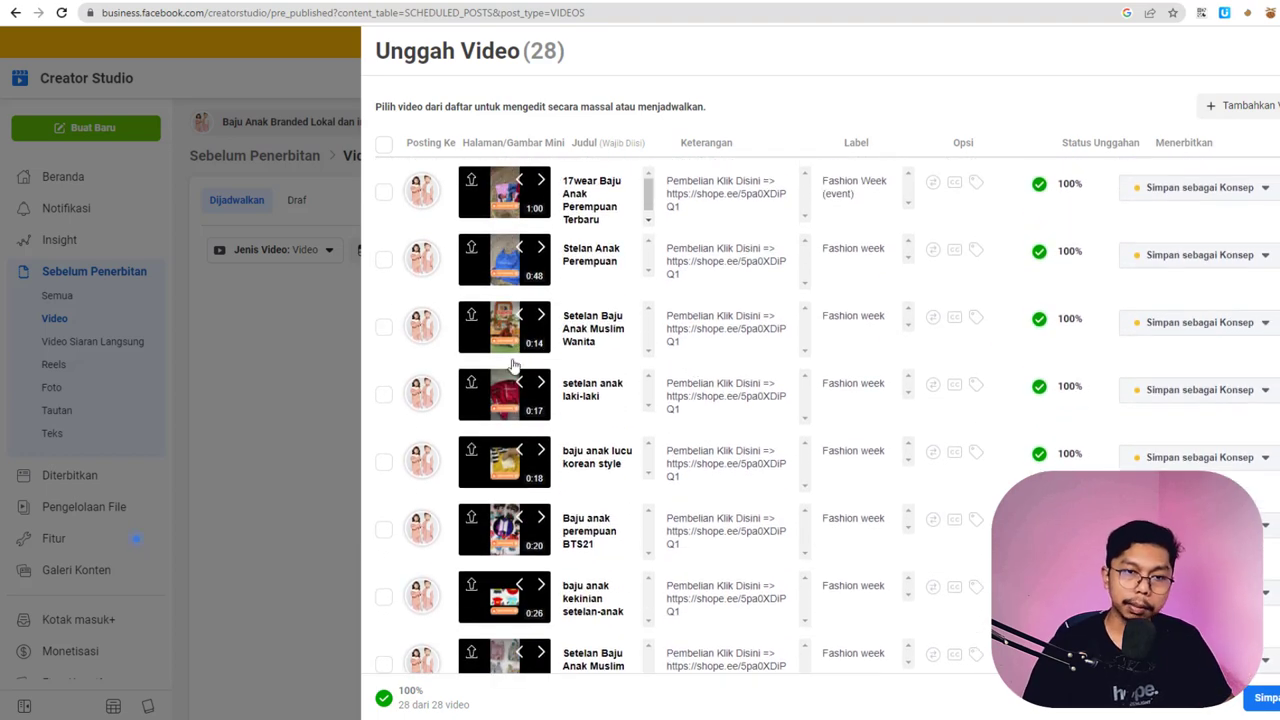
- Schedule all 28 uploaded videos at one post per day, starting 26/1/2023 at 09:10
{"action": "left_click", "coordinate": [385, 148]}
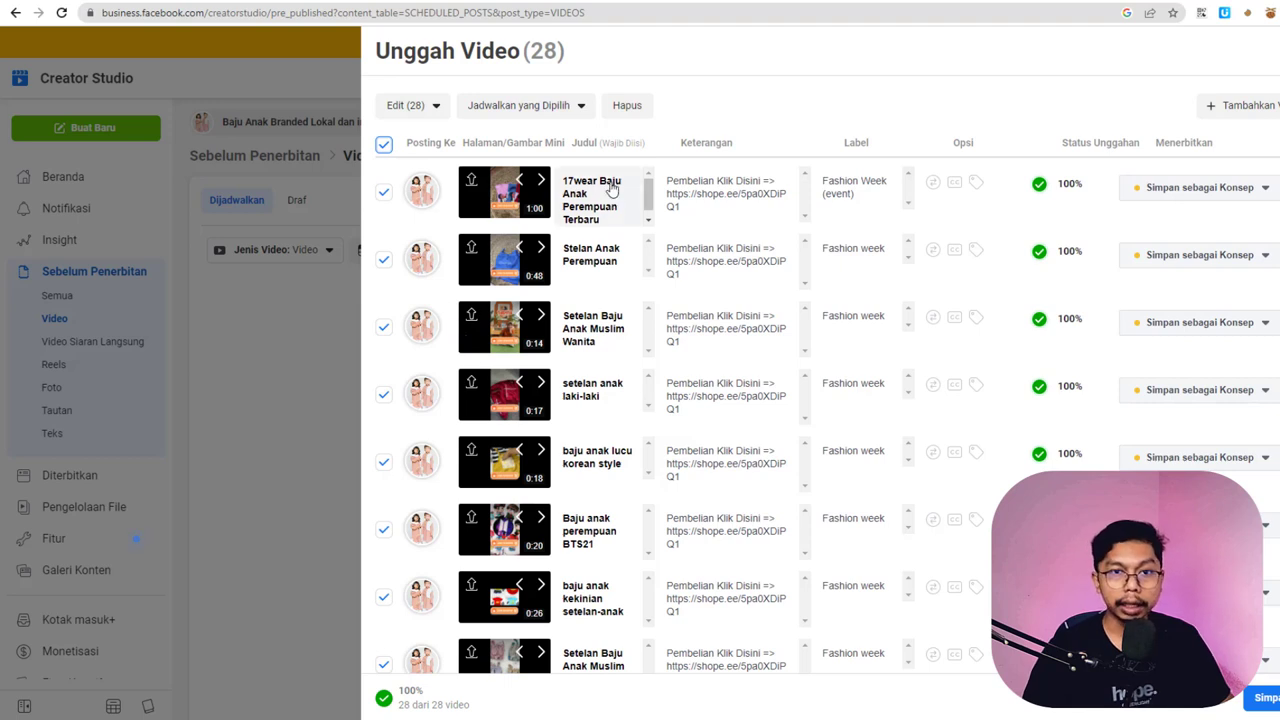
{"action": "left_click", "coordinate": [513, 110]}
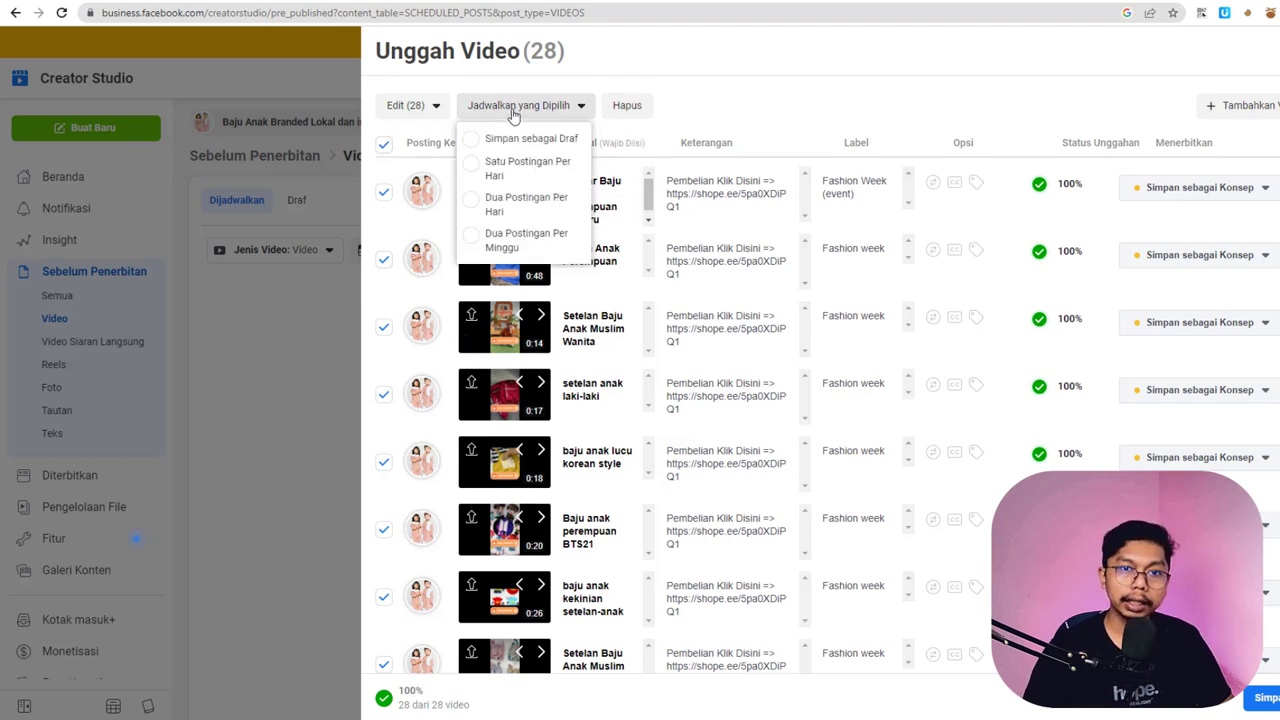
{"action": "left_click", "coordinate": [505, 168]}
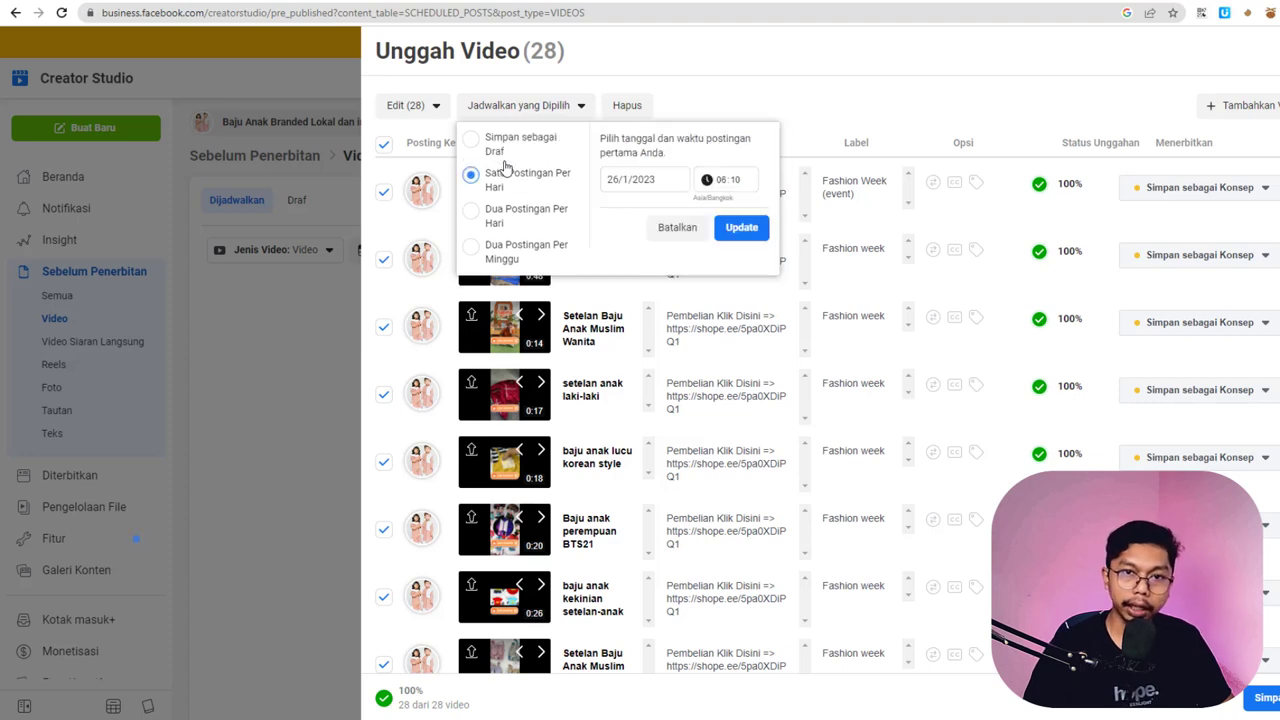
{"action": "left_click", "coordinate": [724, 186]}
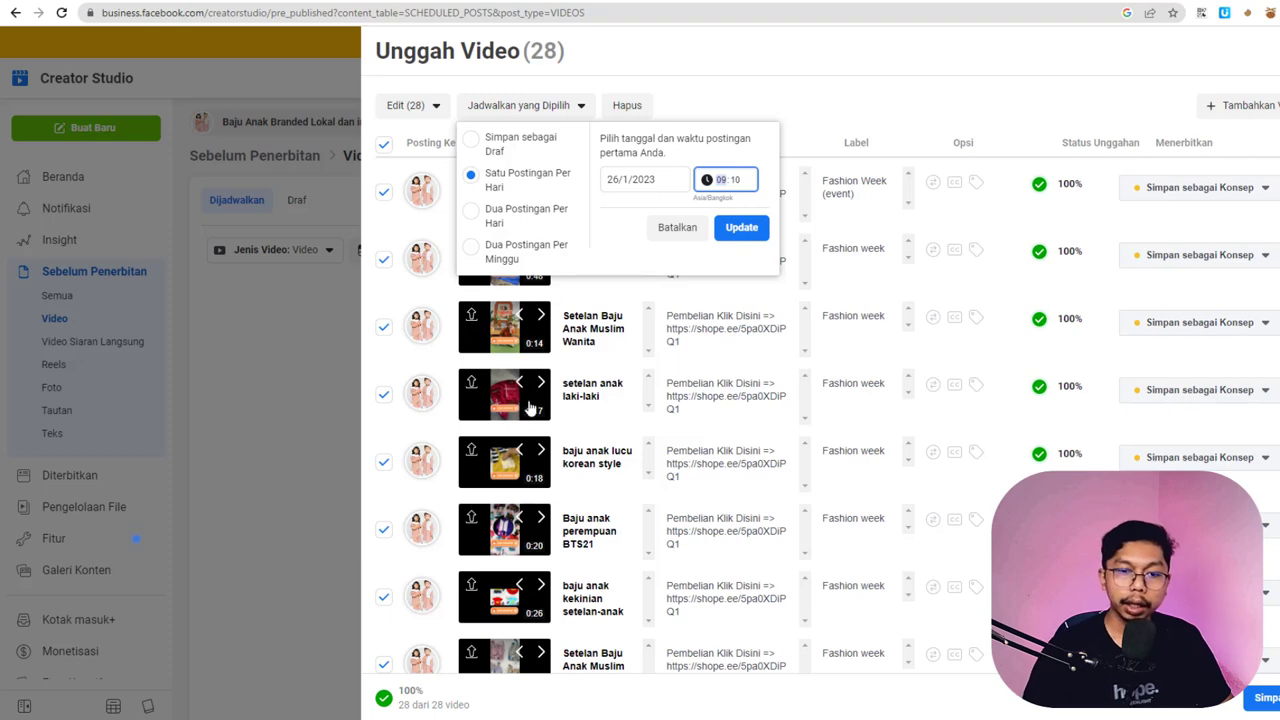
{"action": "scroll", "coordinate": [535, 408], "scroll_direction": "down", "scroll_amount": 10}
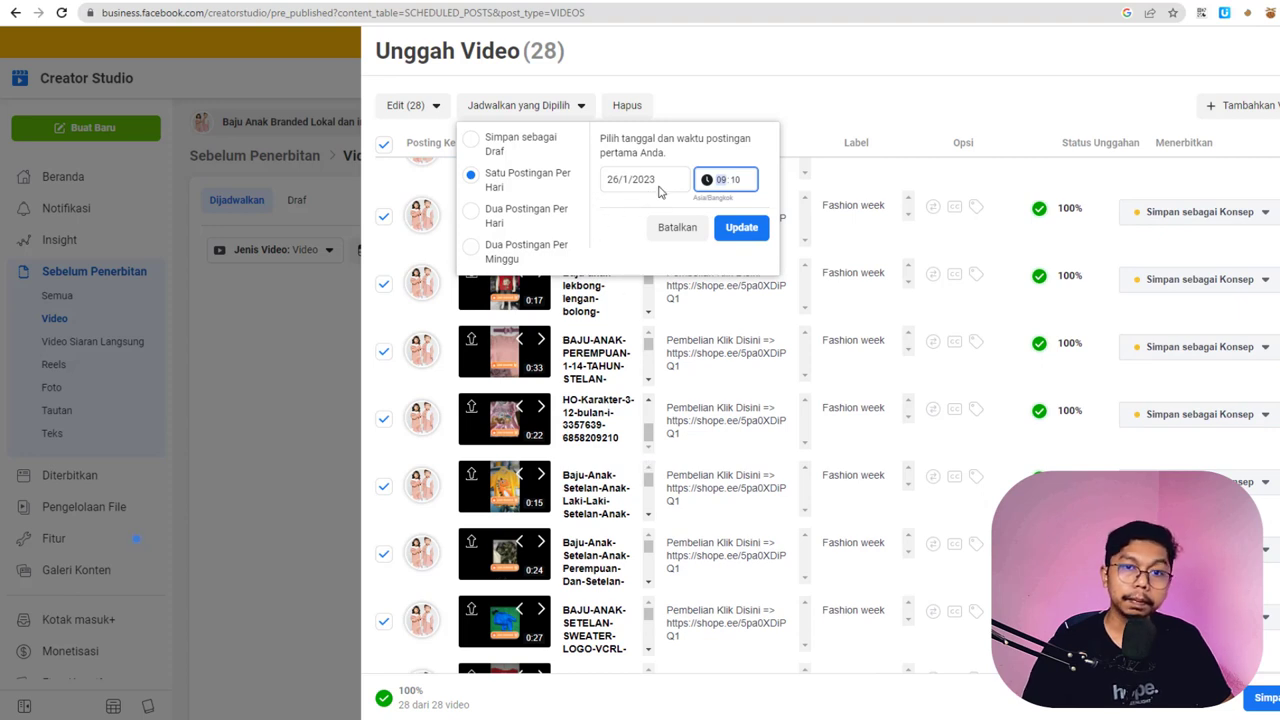
{"action": "left_click", "coordinate": [737, 230]}
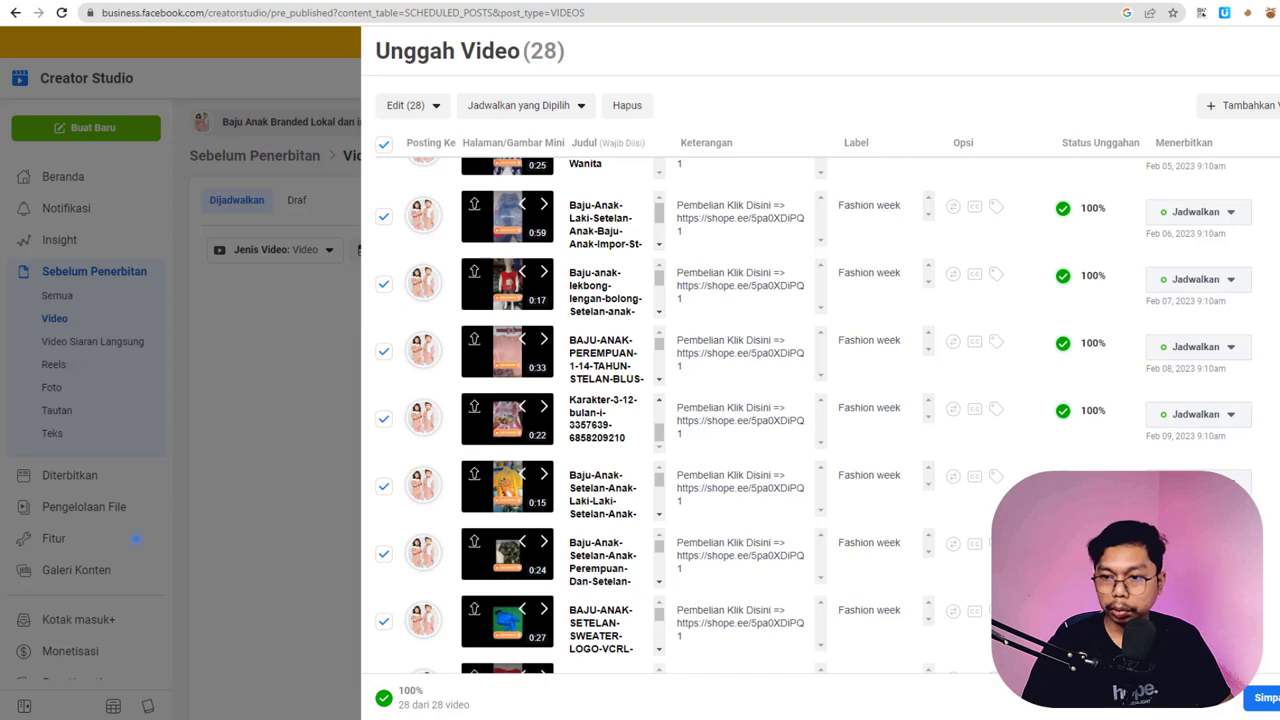
- Check the assigned publishing dates throughout the upload list and save the scheduled videos
{"action": "scroll", "coordinate": [813, 415], "scroll_direction": "down", "scroll_amount": 7}
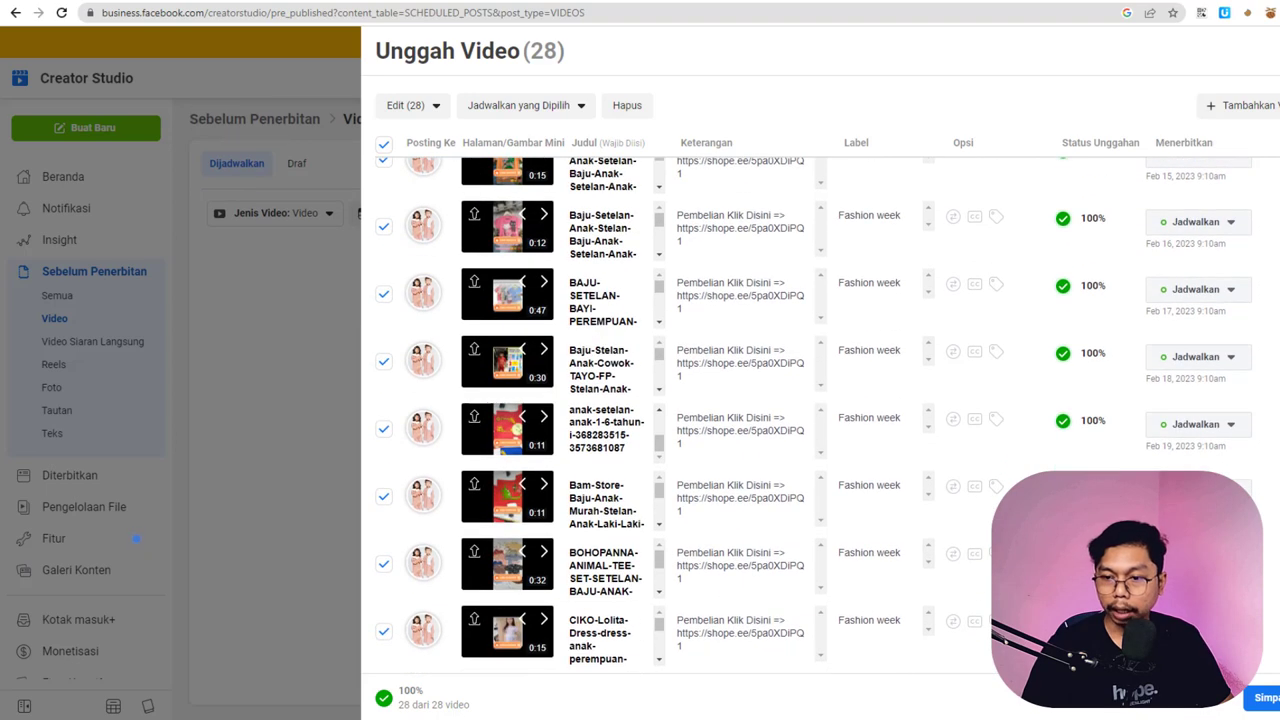
{"action": "scroll", "coordinate": [889, 477], "scroll_direction": "up", "scroll_amount": 15}
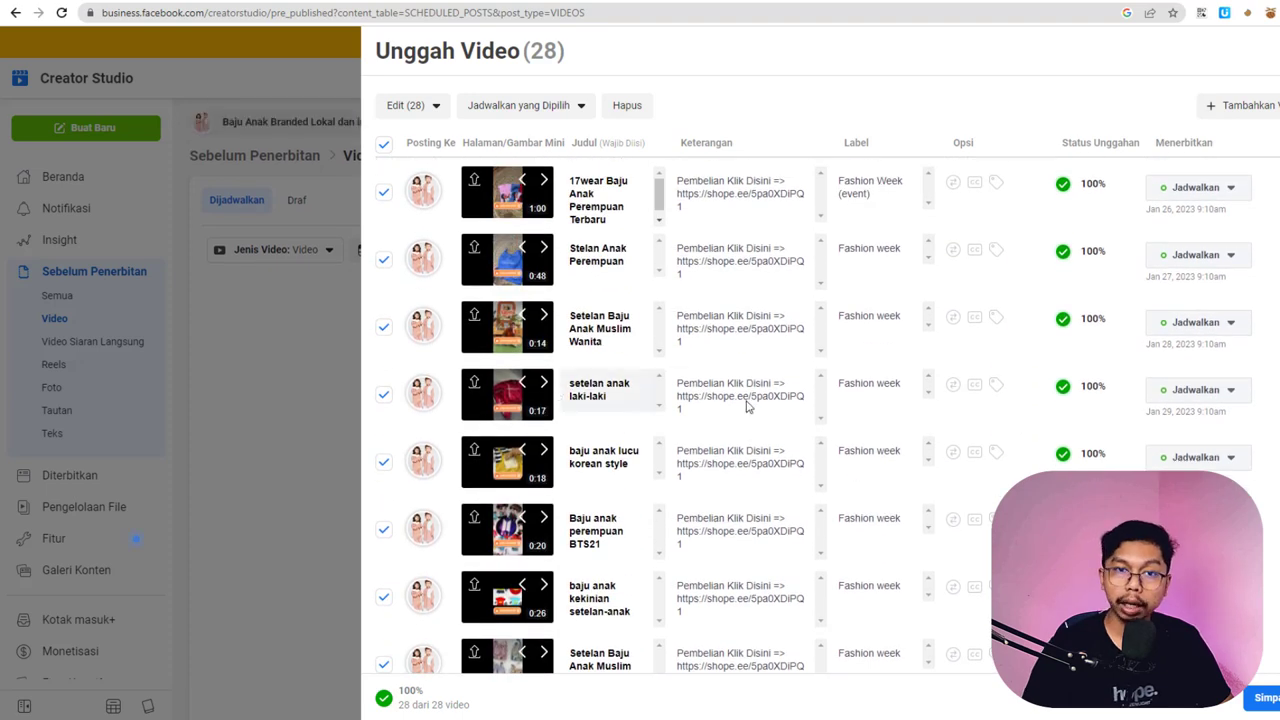
{"action": "scroll", "coordinate": [649, 437], "scroll_direction": "down", "scroll_amount": 5}
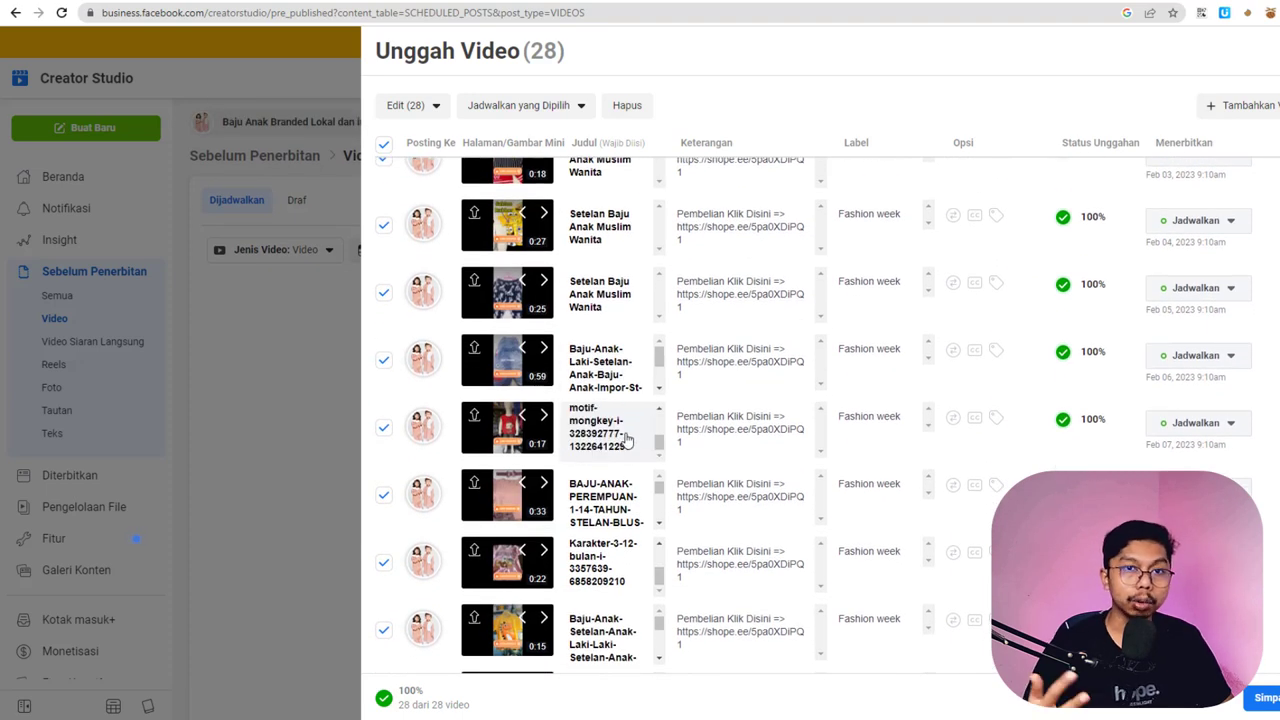
{"action": "scroll", "coordinate": [612, 436], "scroll_direction": "down", "scroll_amount": 6}
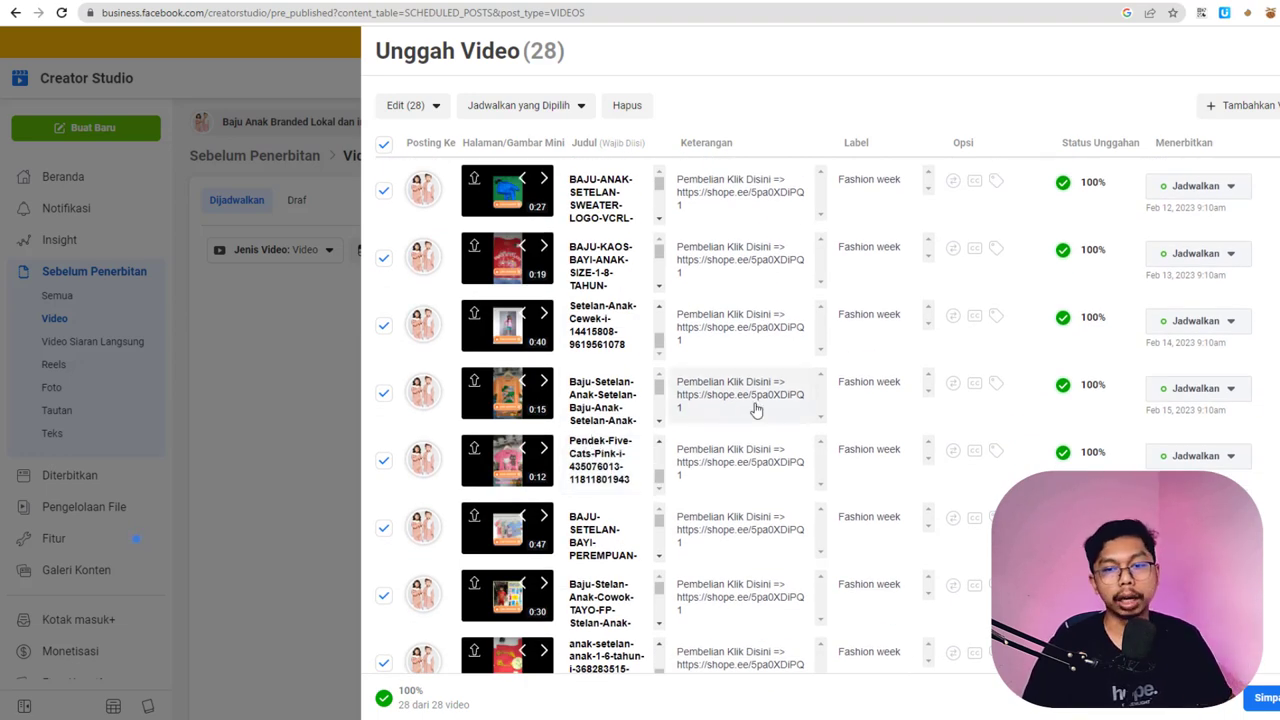
{"action": "scroll", "coordinate": [640, 400], "scroll_direction": "up", "scroll_amount": 10}
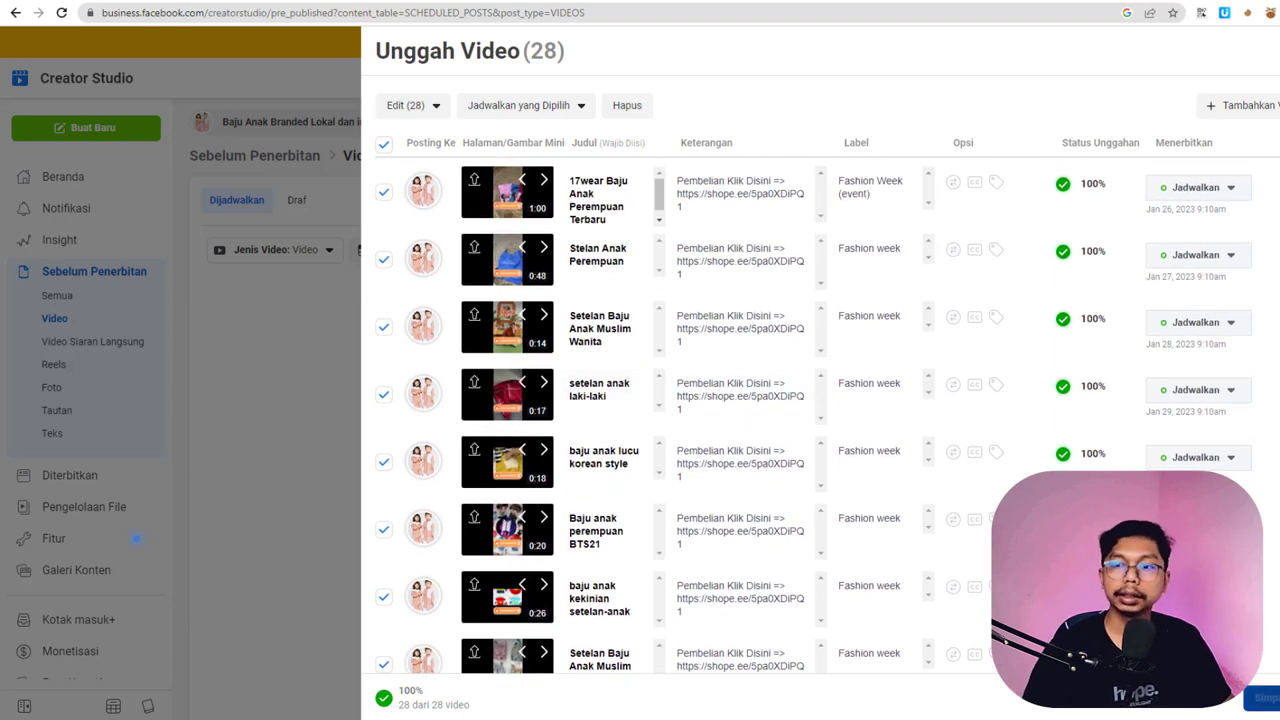
{"action": "scroll", "coordinate": [828, 550], "scroll_direction": "down", "scroll_amount": 4}
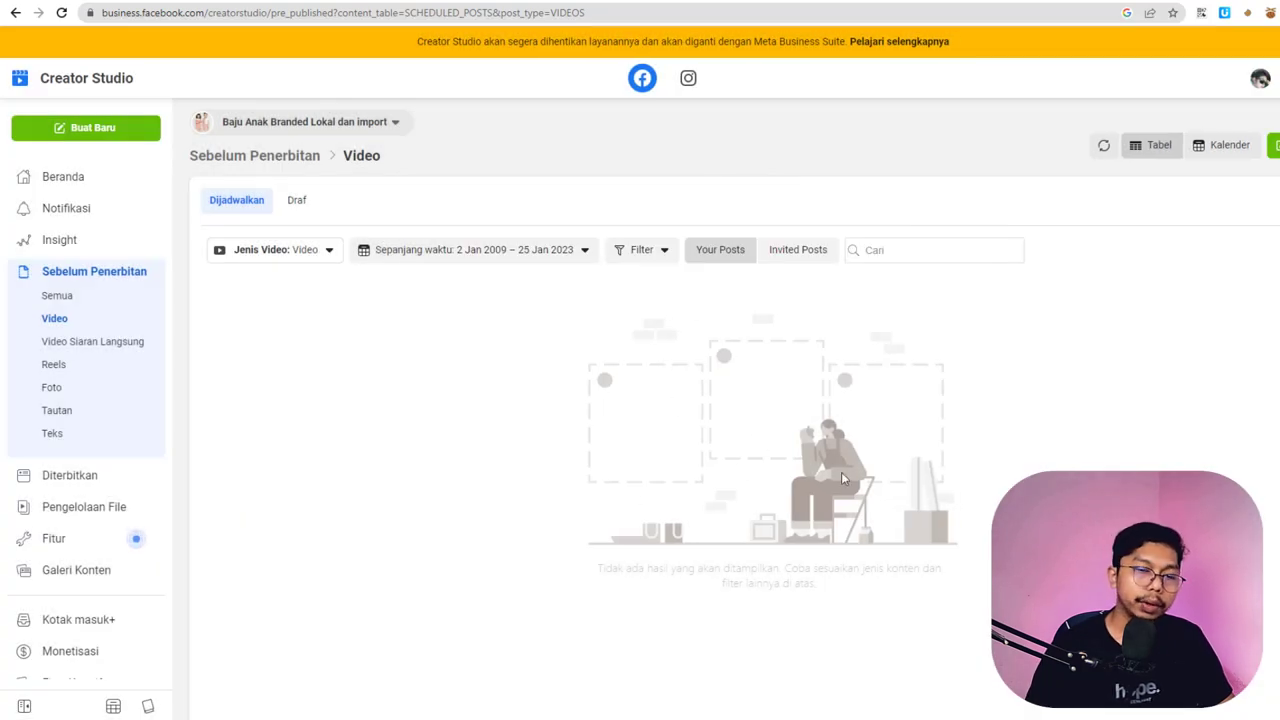
- Refresh the scheduled video list and review the posts with their scheduled dates and times
{"action": "right_click", "coordinate": [380, 340]}
{"action": "left_click", "coordinate": [1103, 148]}
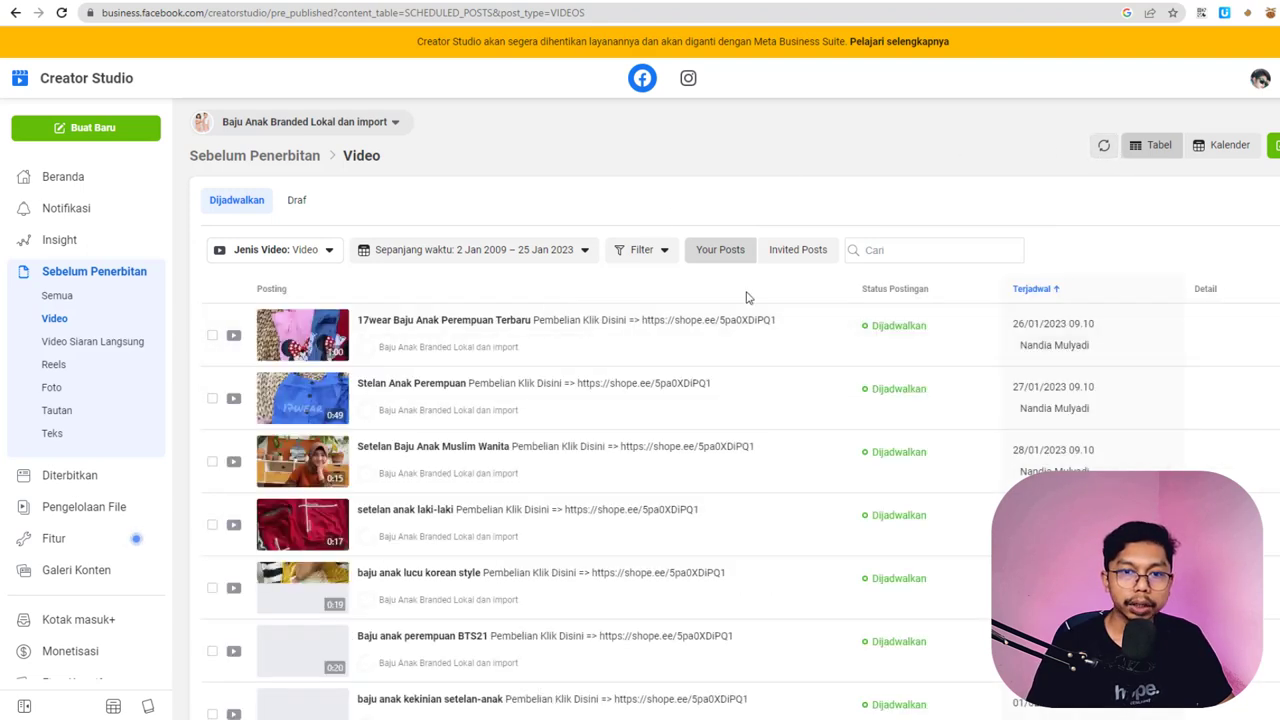
{"action": "scroll", "coordinate": [360, 425], "scroll_direction": "down", "scroll_amount": 2}
{"action": "scroll", "coordinate": [534, 460], "scroll_direction": "down", "scroll_amount": 5}
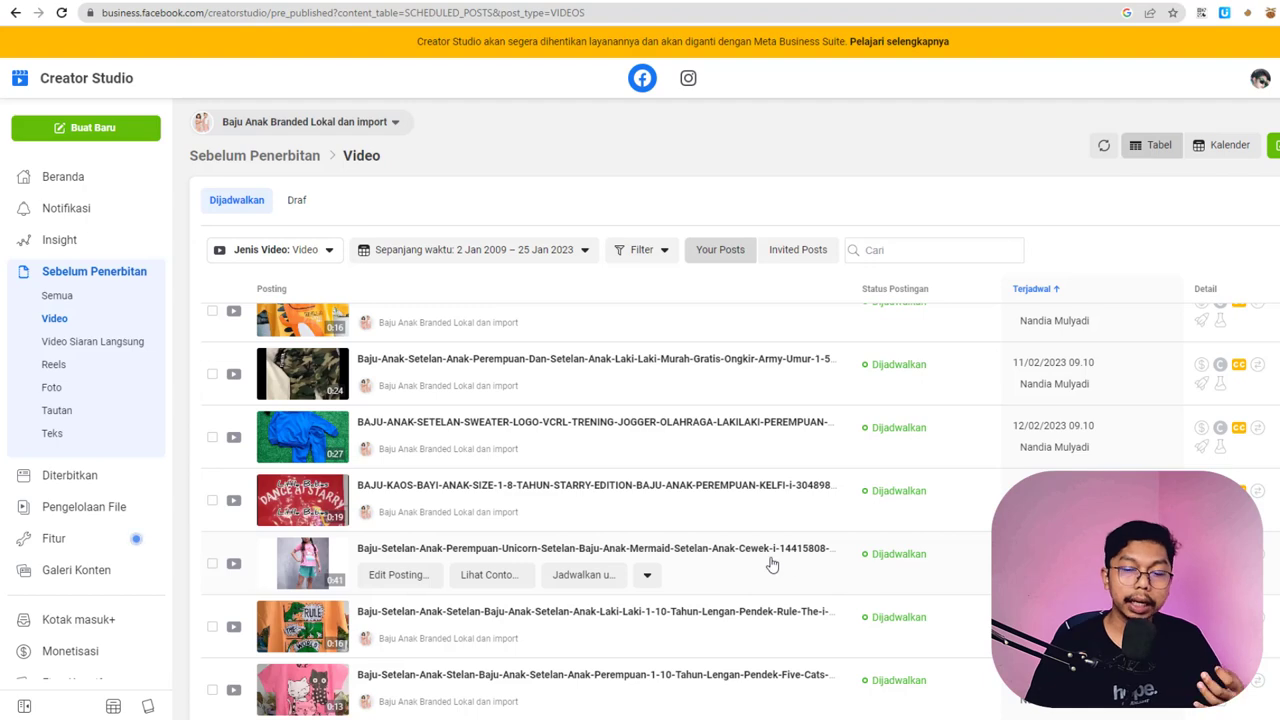
{"action": "scroll", "coordinate": [862, 558], "scroll_direction": "down", "scroll_amount": 5}
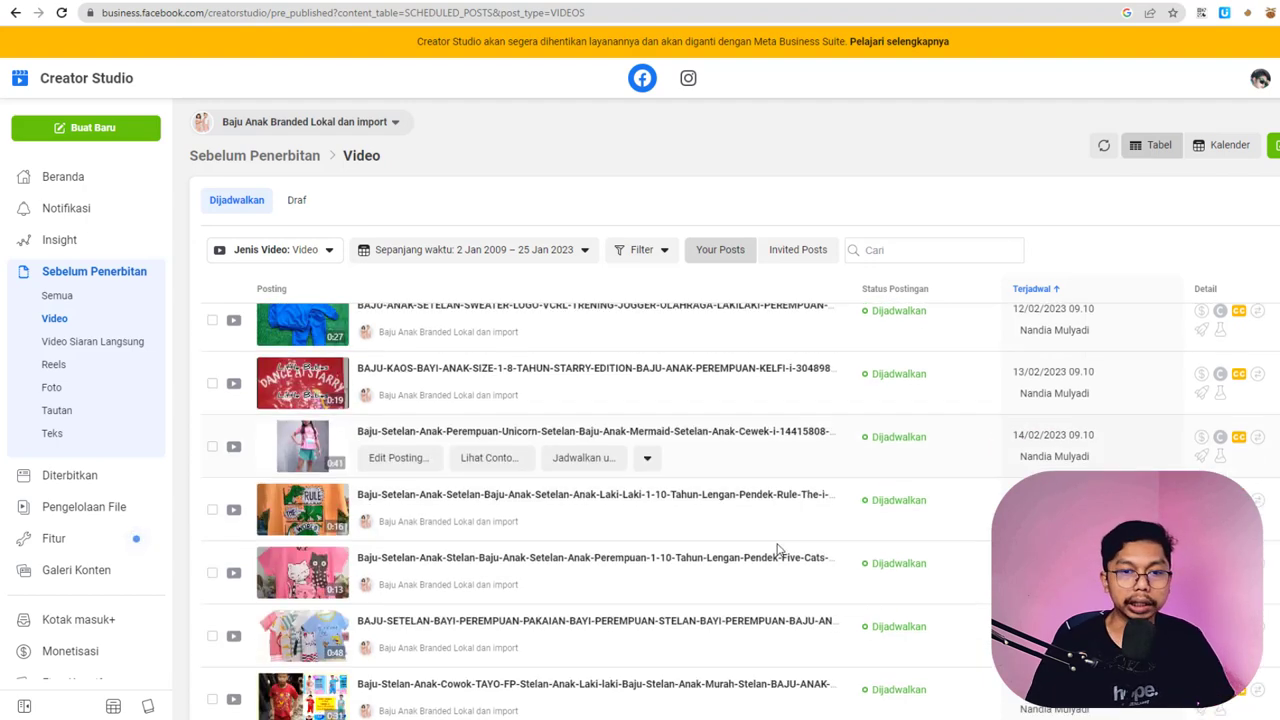
{"action": "scroll", "coordinate": [752, 557], "scroll_direction": "up", "scroll_amount": 10}
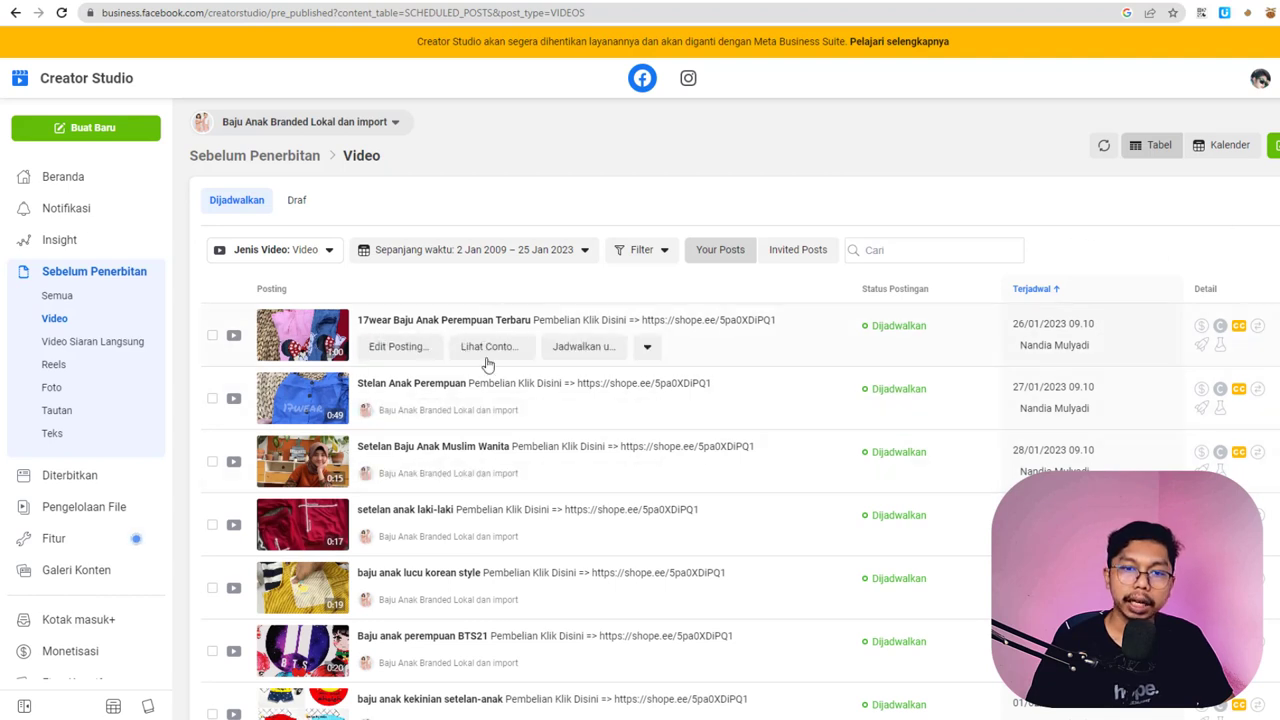
{"action": "mouse_move", "coordinate": [1075, 333]}
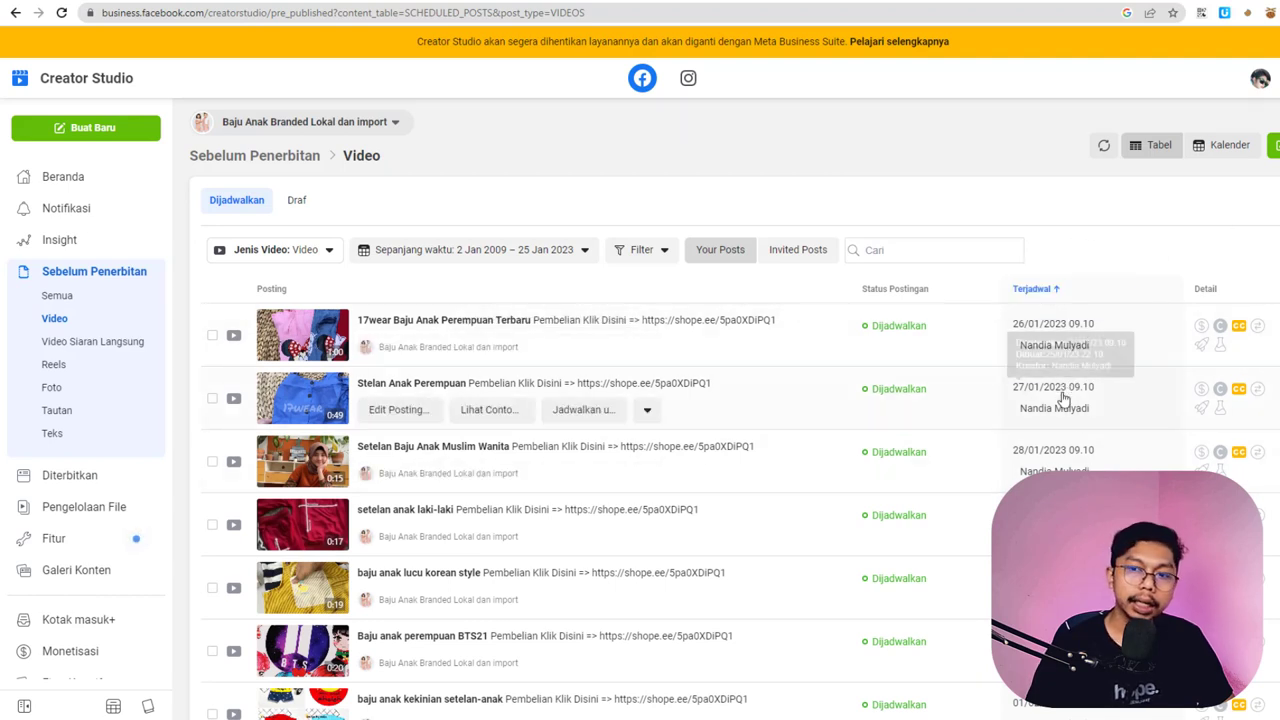
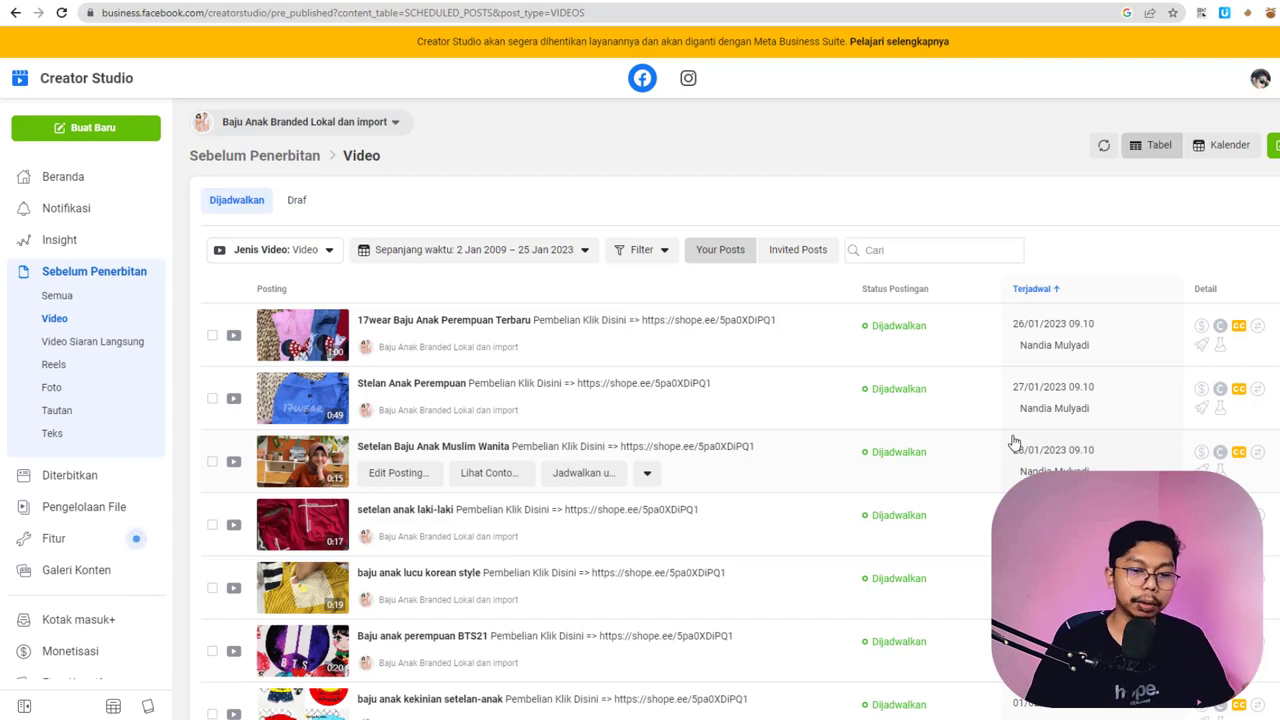
- Copy dataResult.csv from the Shpeeliates Suites V2 download folder into the baju anak folder on the D: drive
{"action": "key", "text": "alt+Tab"}
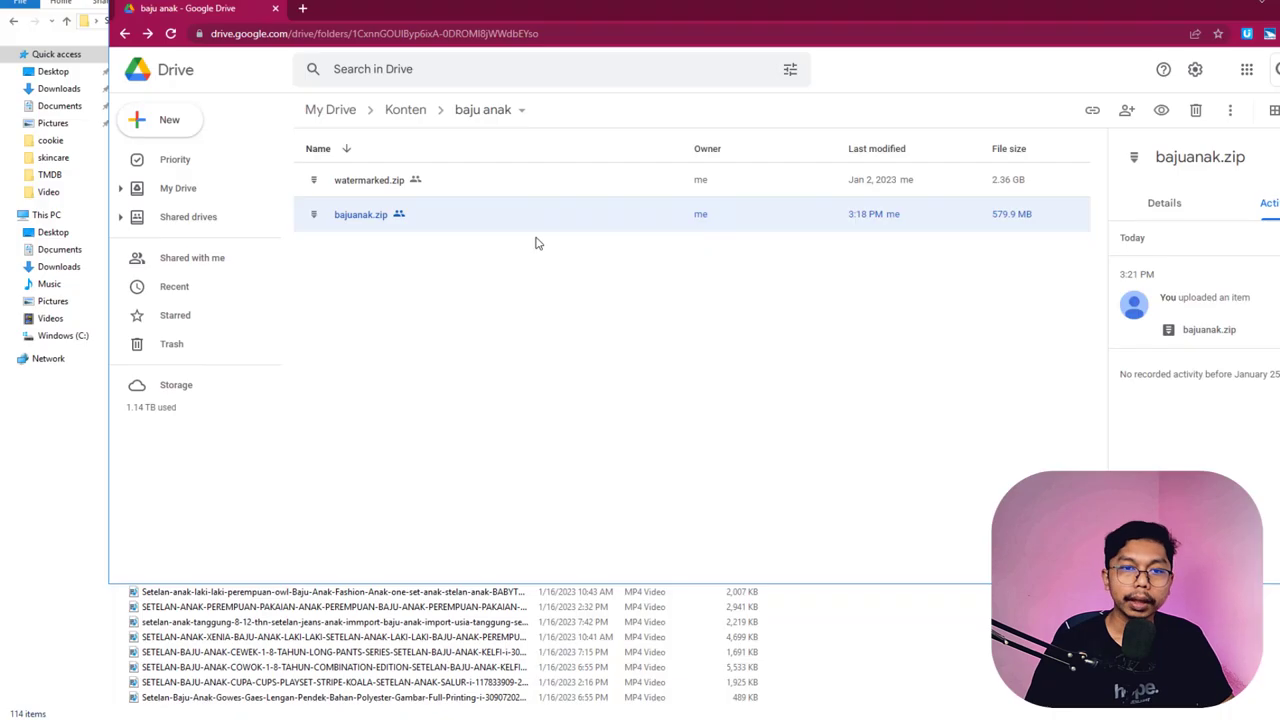
{"action": "left_click", "coordinate": [896, 622]}
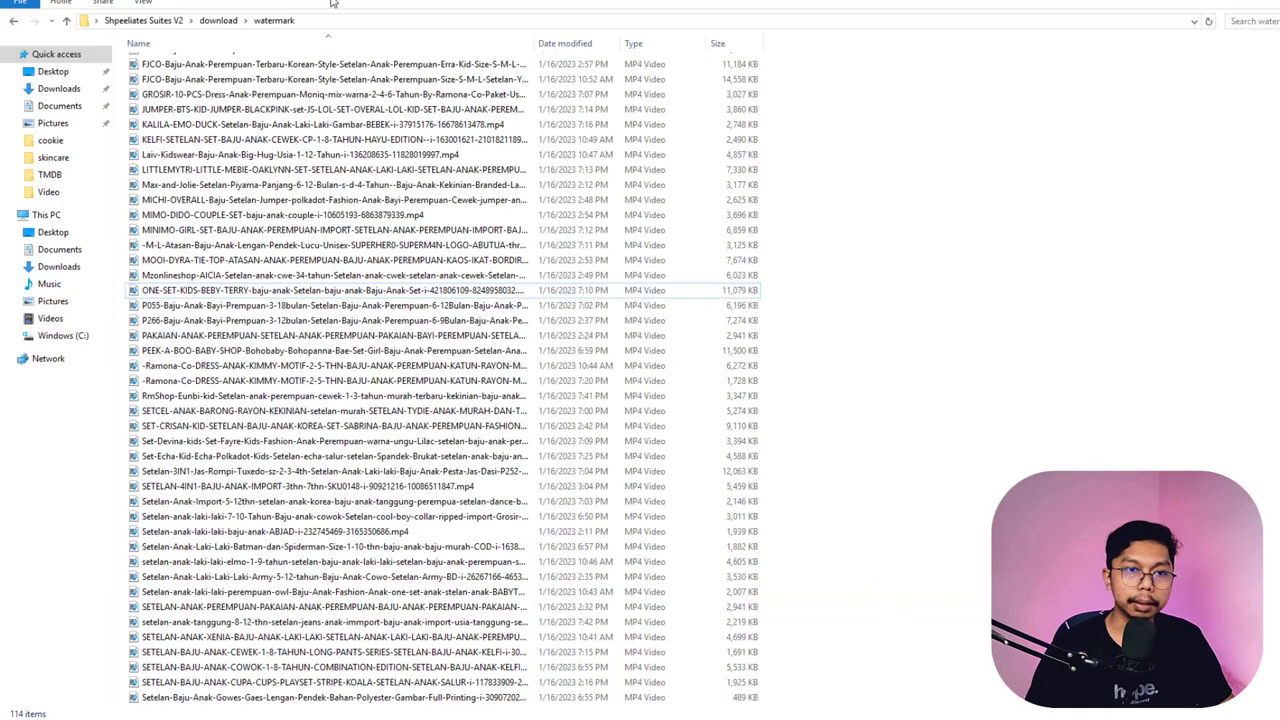
{"action": "left_click", "coordinate": [218, 20]}
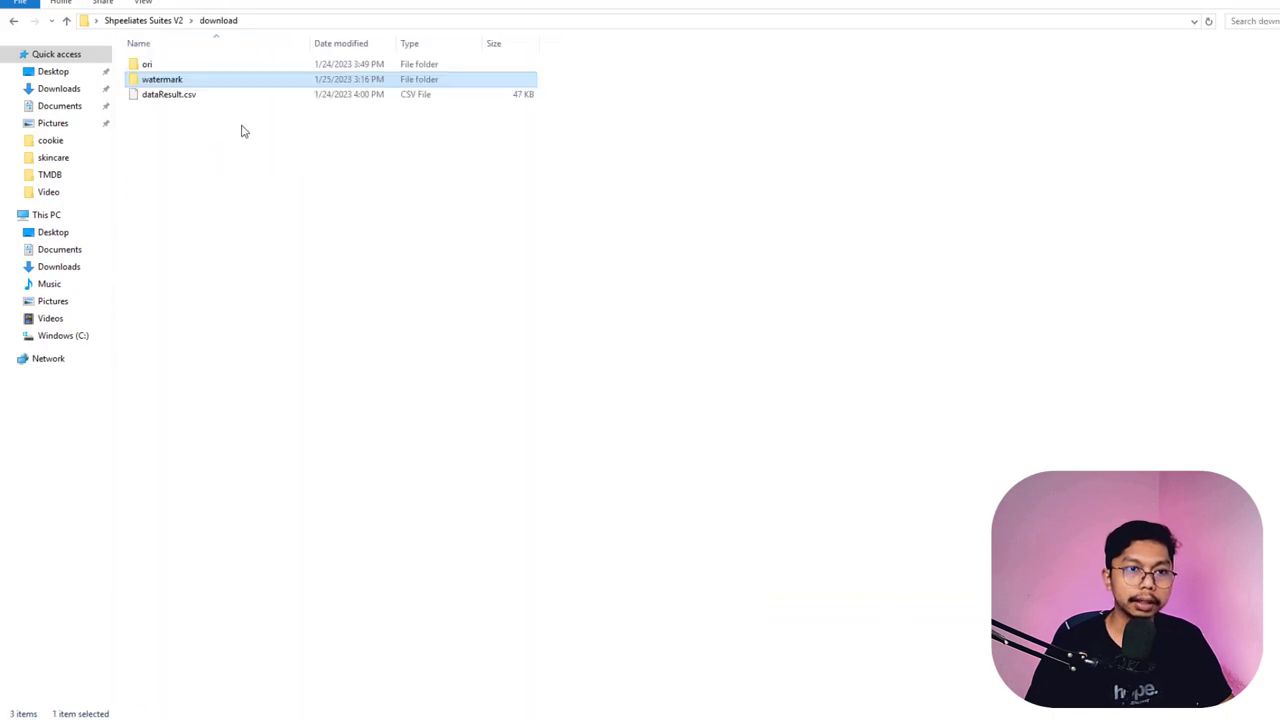
{"action": "left_click", "coordinate": [192, 99]}
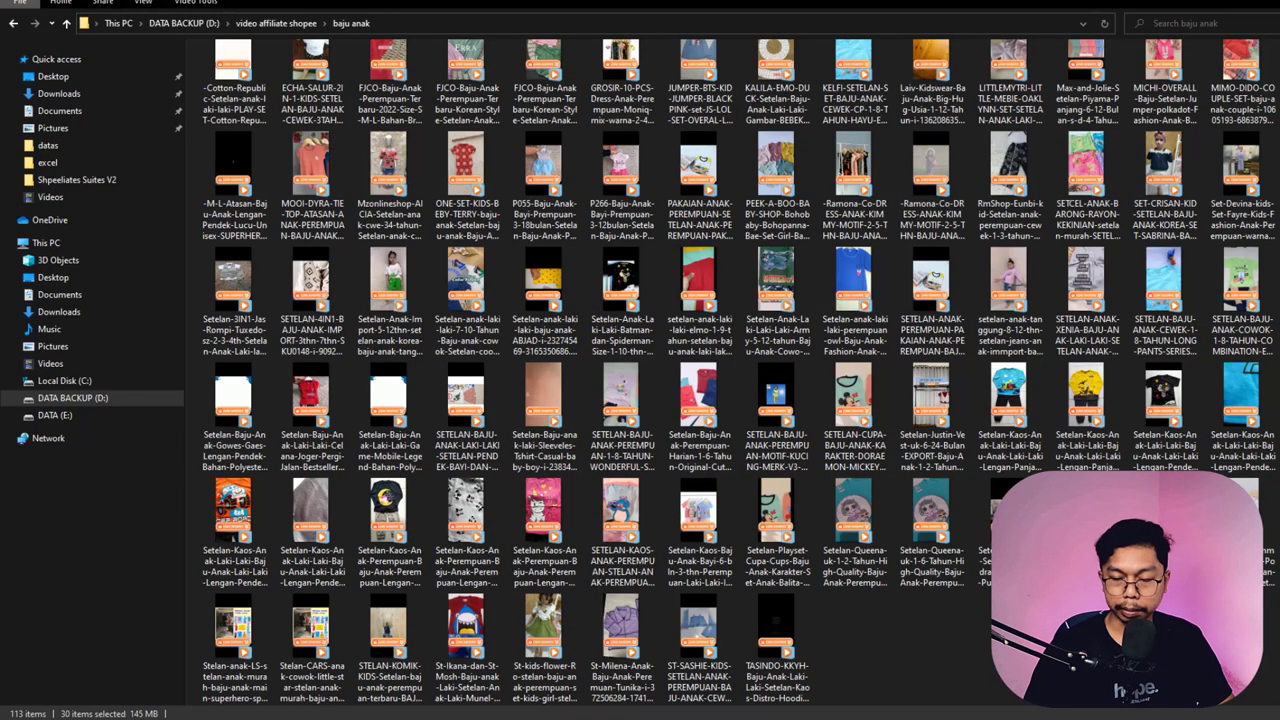
{"action": "left_click", "coordinate": [938, 643]}
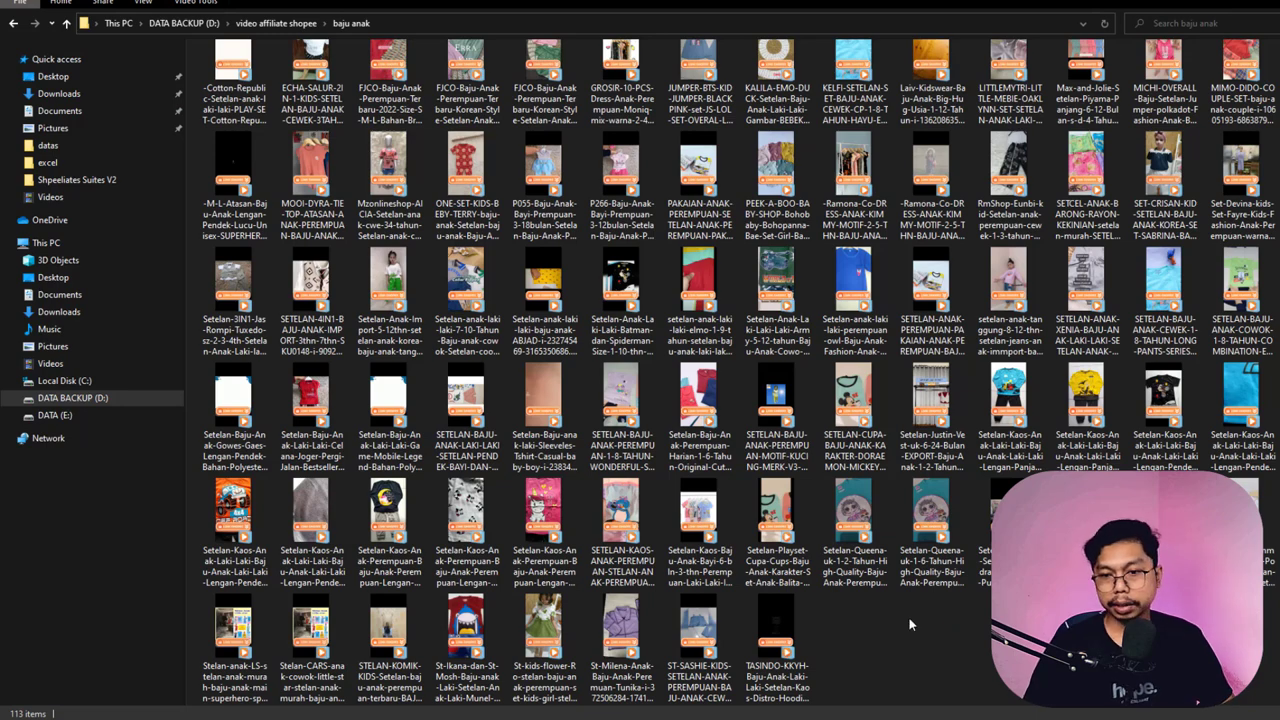
{"action": "key", "text": "ctrl+v"}
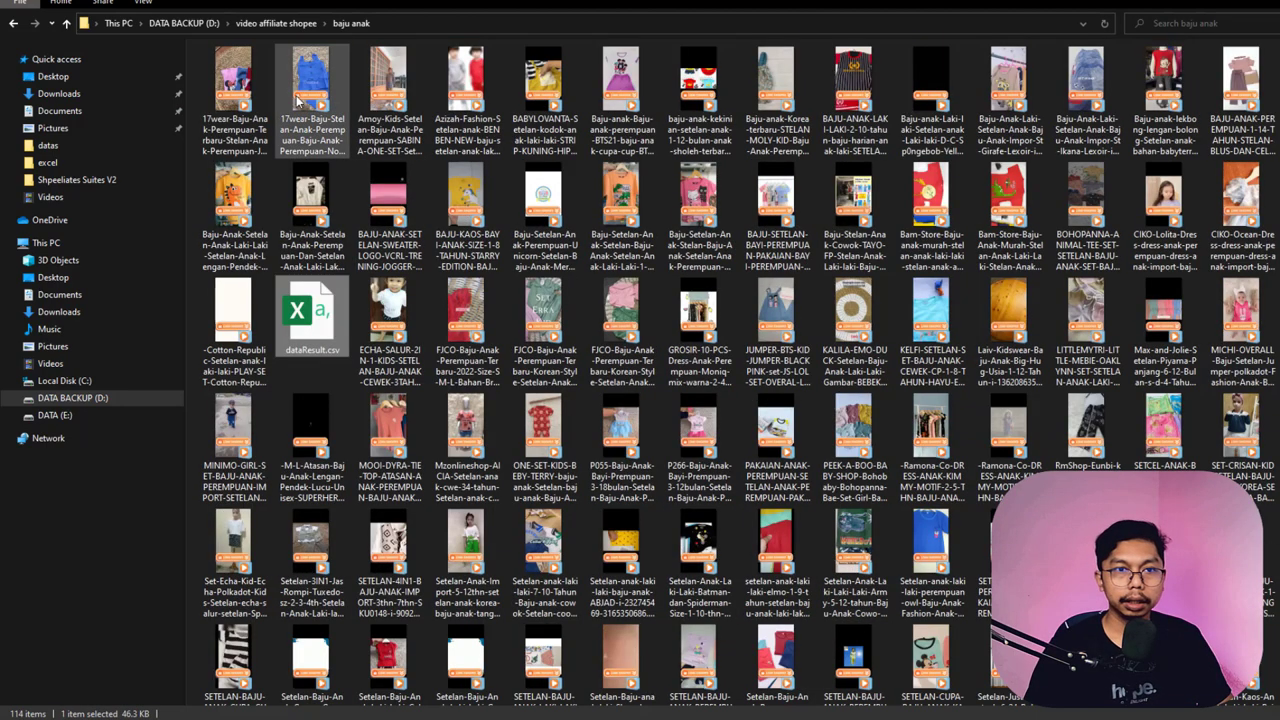
- Open the copied dataResult.csv in Excel and examine its title and Shopee link columns
{"action": "double_click", "coordinate": [309, 320]}
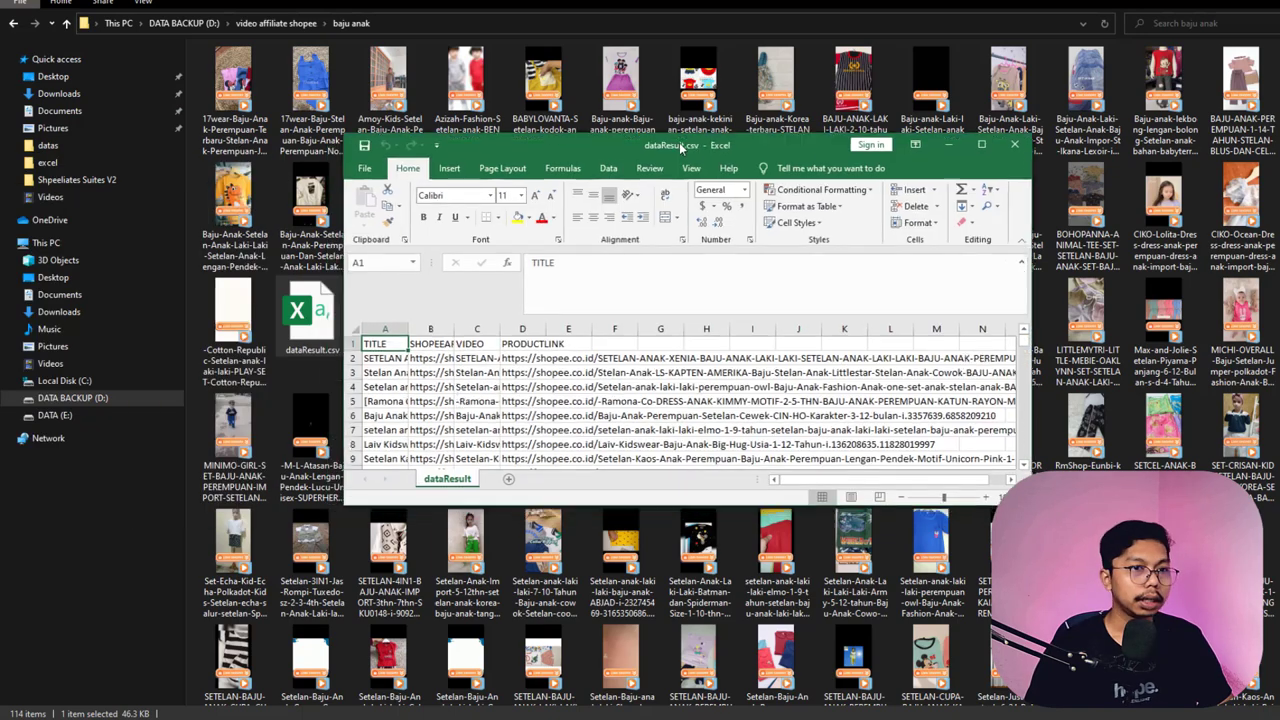
{"action": "double_click", "coordinate": [944, 127]}
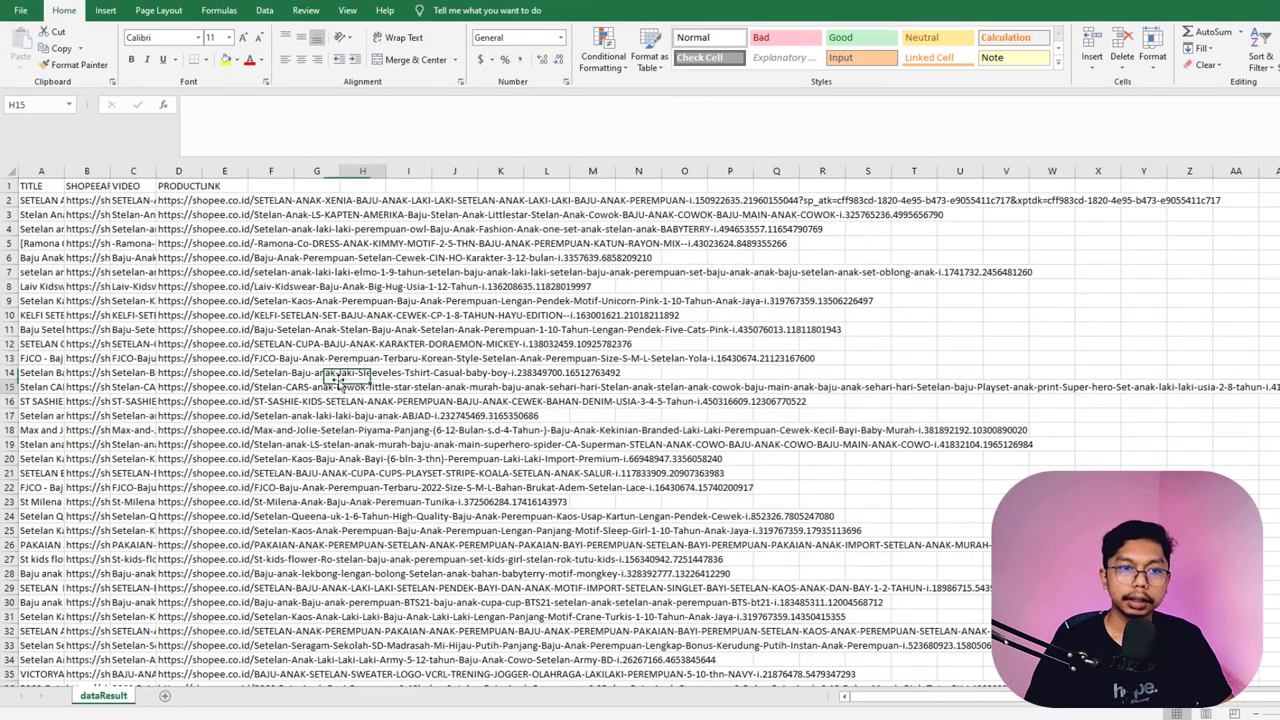
{"action": "left_click", "coordinate": [137, 204]}
{"action": "left_click_drag", "start_coordinate": [42, 214], "coordinate": [43, 458]}
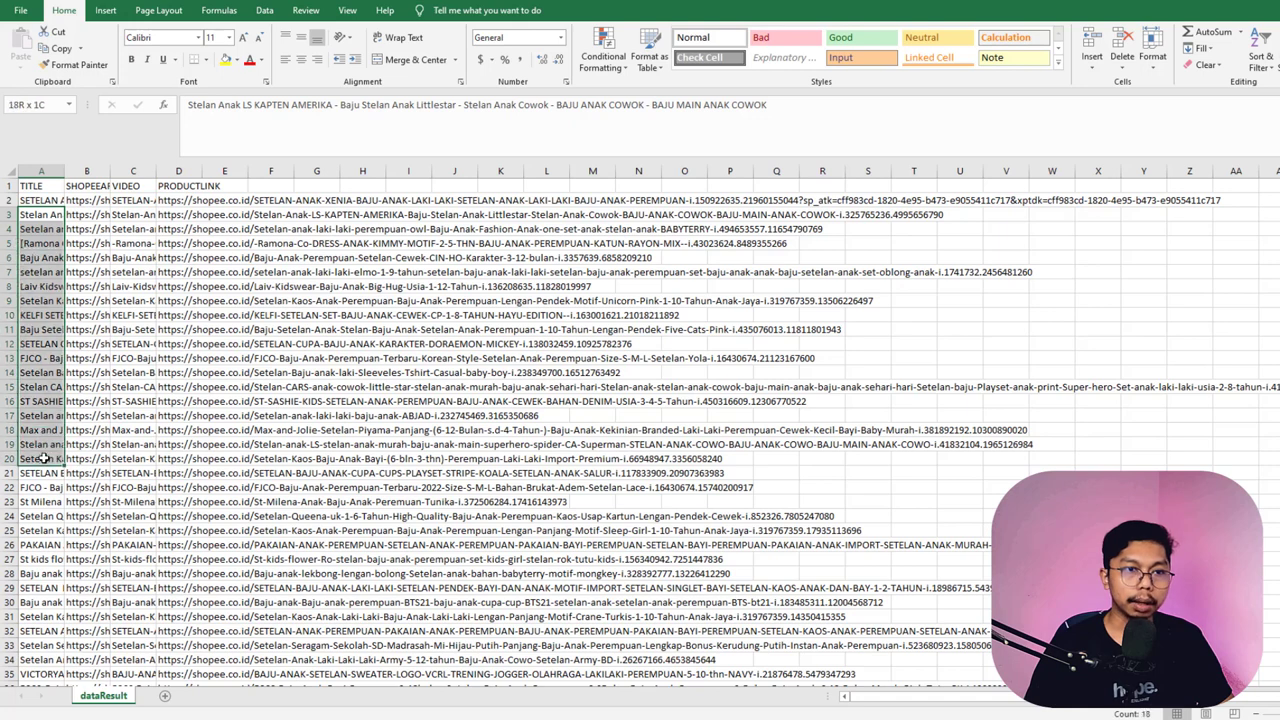
{"action": "left_click", "coordinate": [100, 216]}
{"action": "left_click_drag", "start_coordinate": [97, 197], "coordinate": [120, 432]}
- Widen the VIDEO column so more of the video file names can be read
{"action": "left_click", "coordinate": [141, 202]}
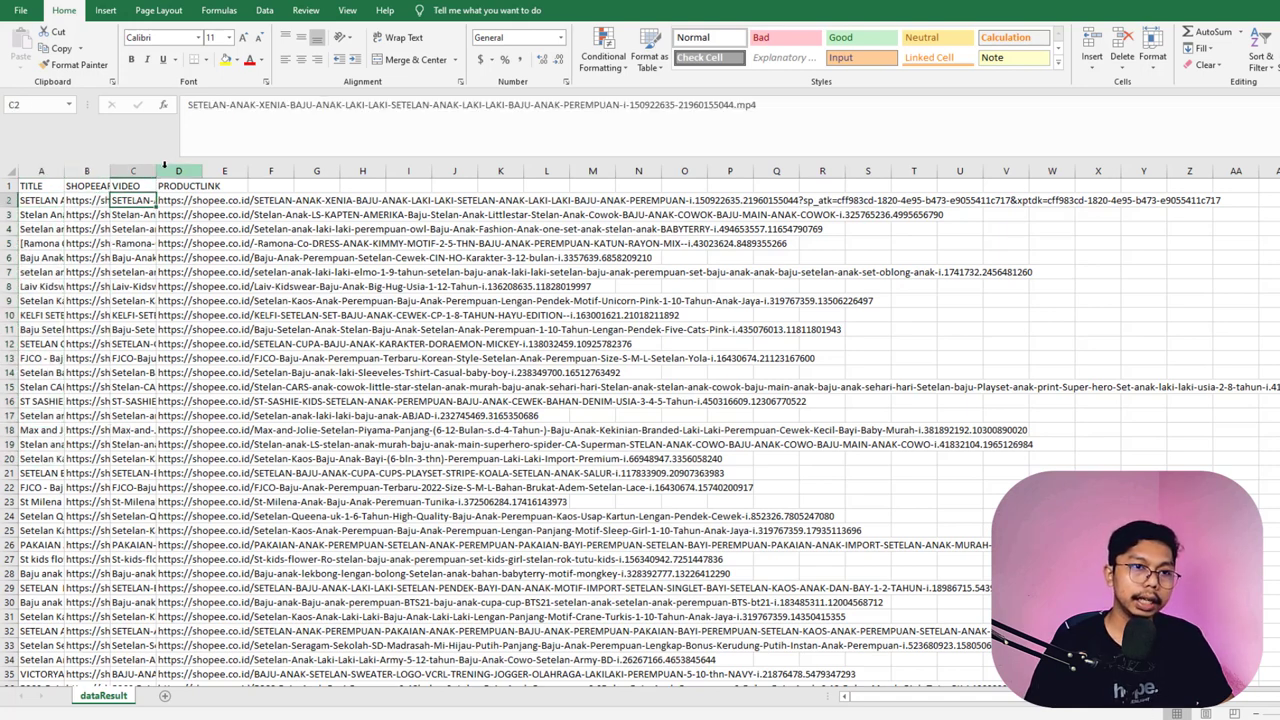
{"action": "left_click_drag", "start_coordinate": [156, 171], "coordinate": [323, 492]}
{"action": "left_click", "coordinate": [430, 386]}
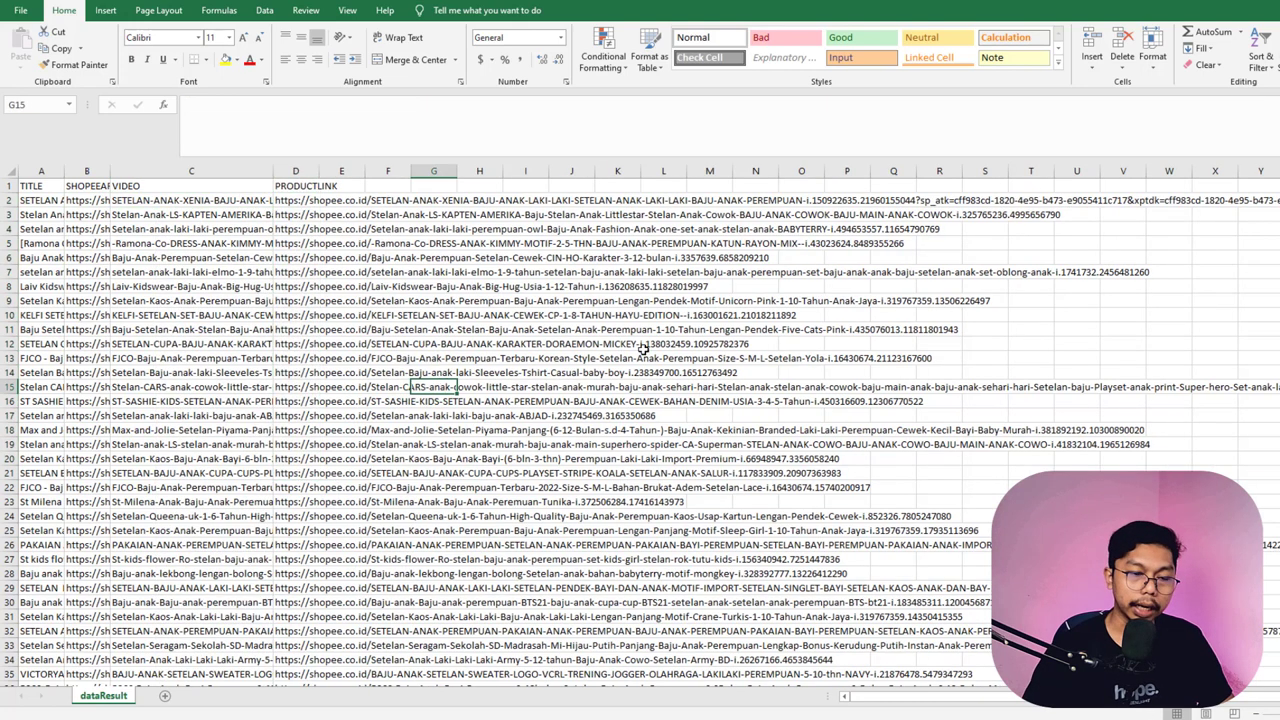
- Open the posting schedule workbook from the auto reels folder inside jual software on the E: drive
{"action": "key", "text": "alt+Tab"}
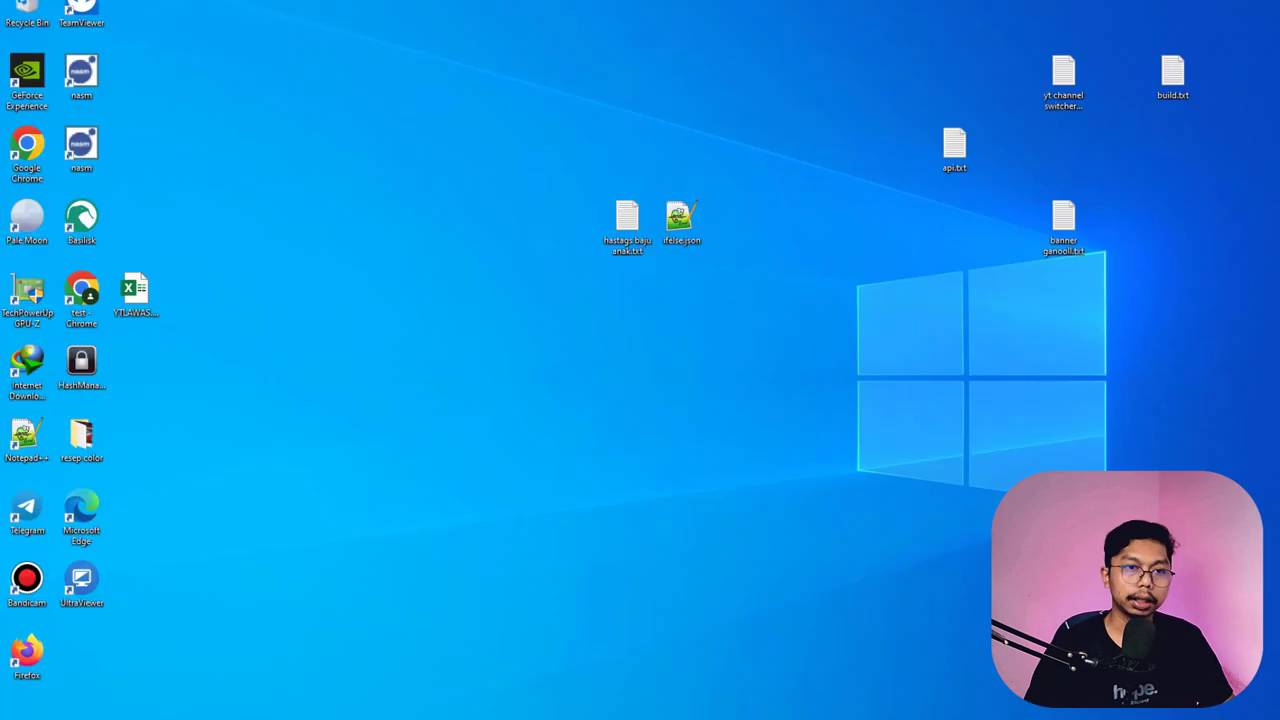
{"action": "key", "text": "super+e"}
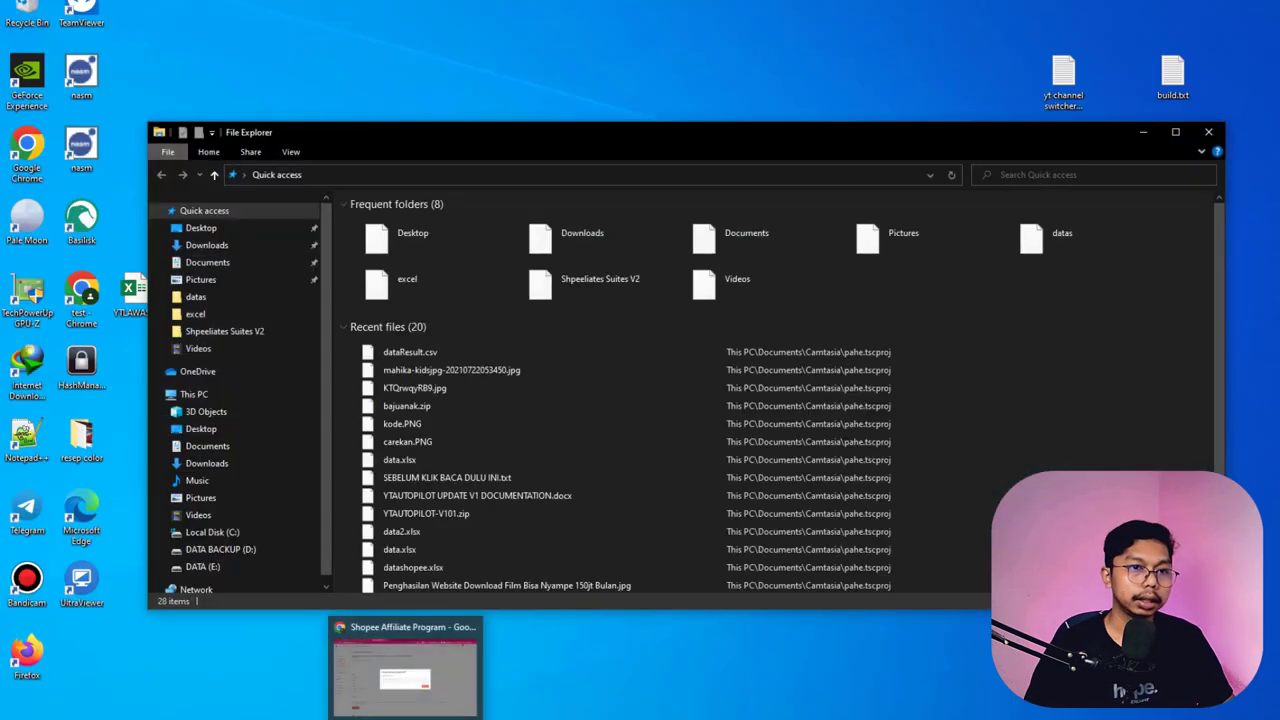
{"action": "left_click", "coordinate": [1175, 132]}
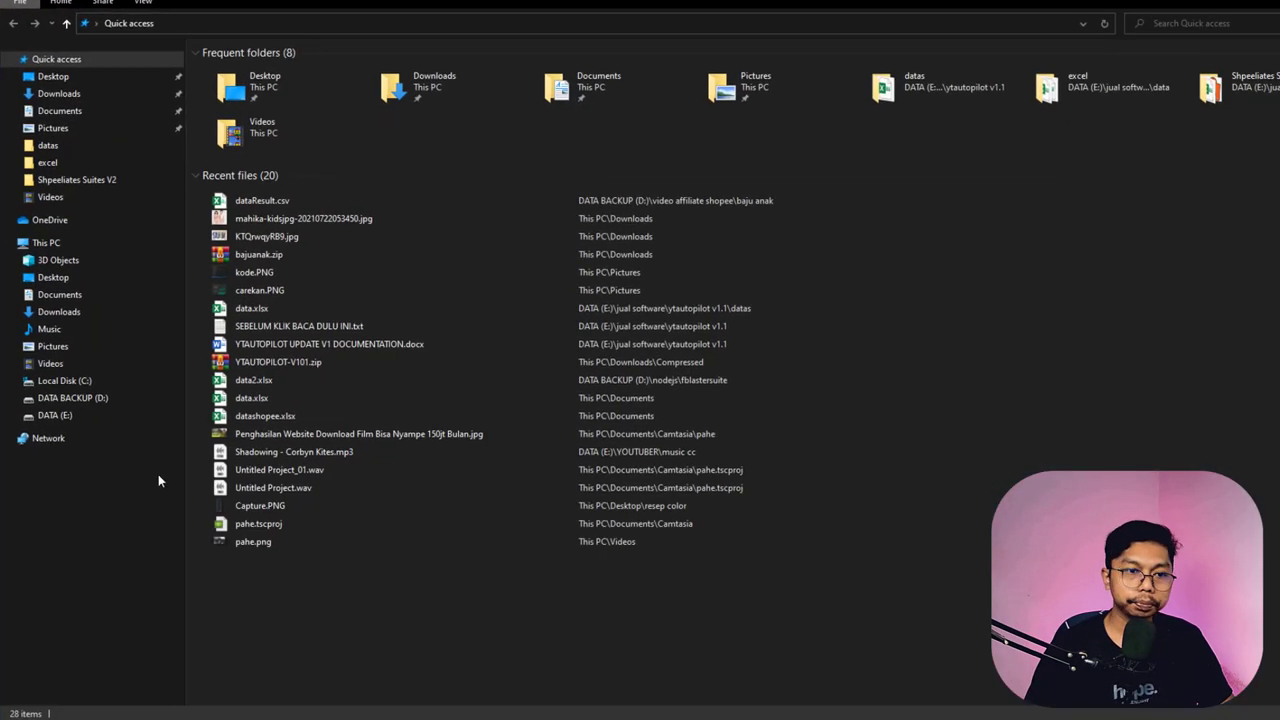
{"action": "left_click", "coordinate": [95, 418]}
{"action": "double_click", "coordinate": [250, 89]}
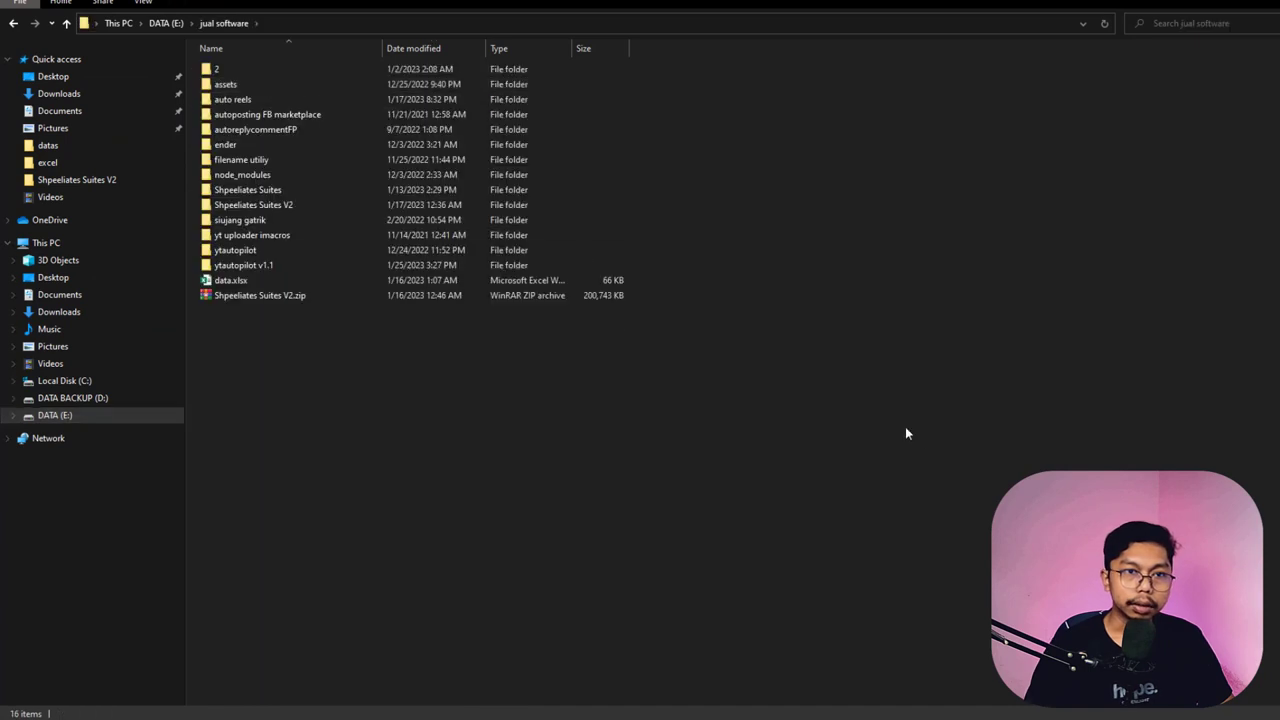
{"action": "double_click", "coordinate": [245, 99]}
{"action": "left_click", "coordinate": [244, 207]}
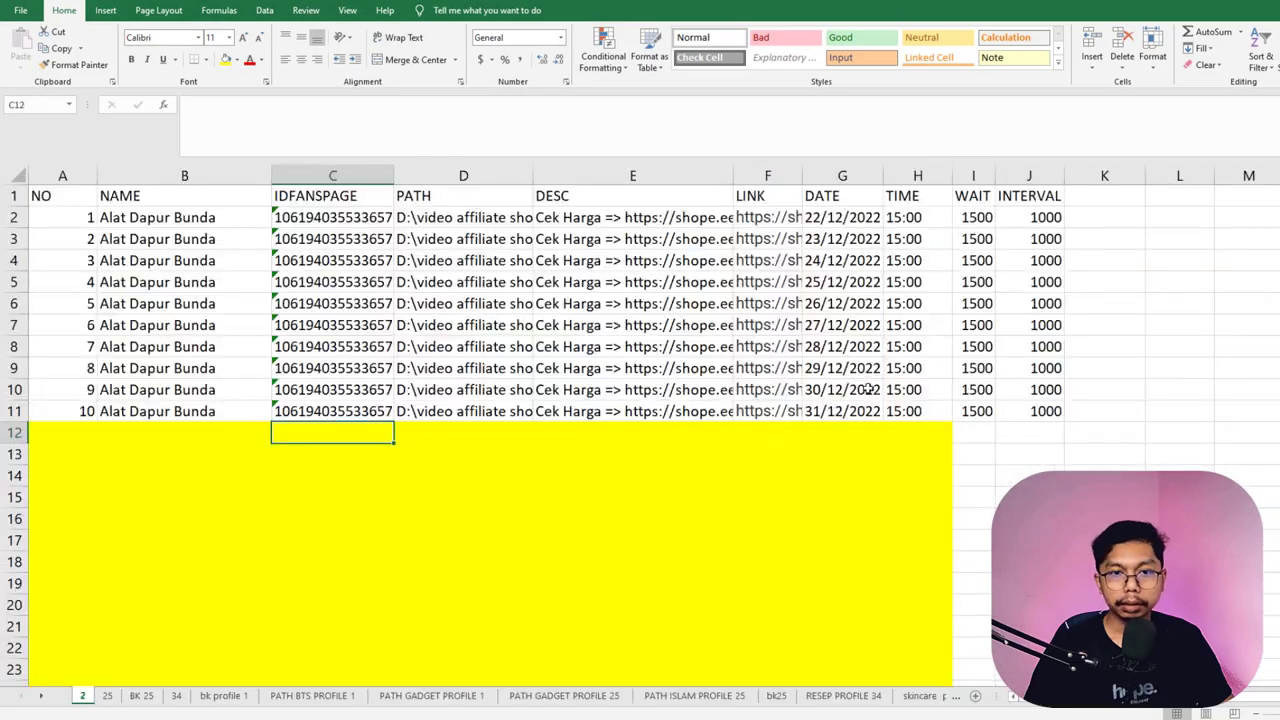
{"action": "left_click", "coordinate": [424, 520]}
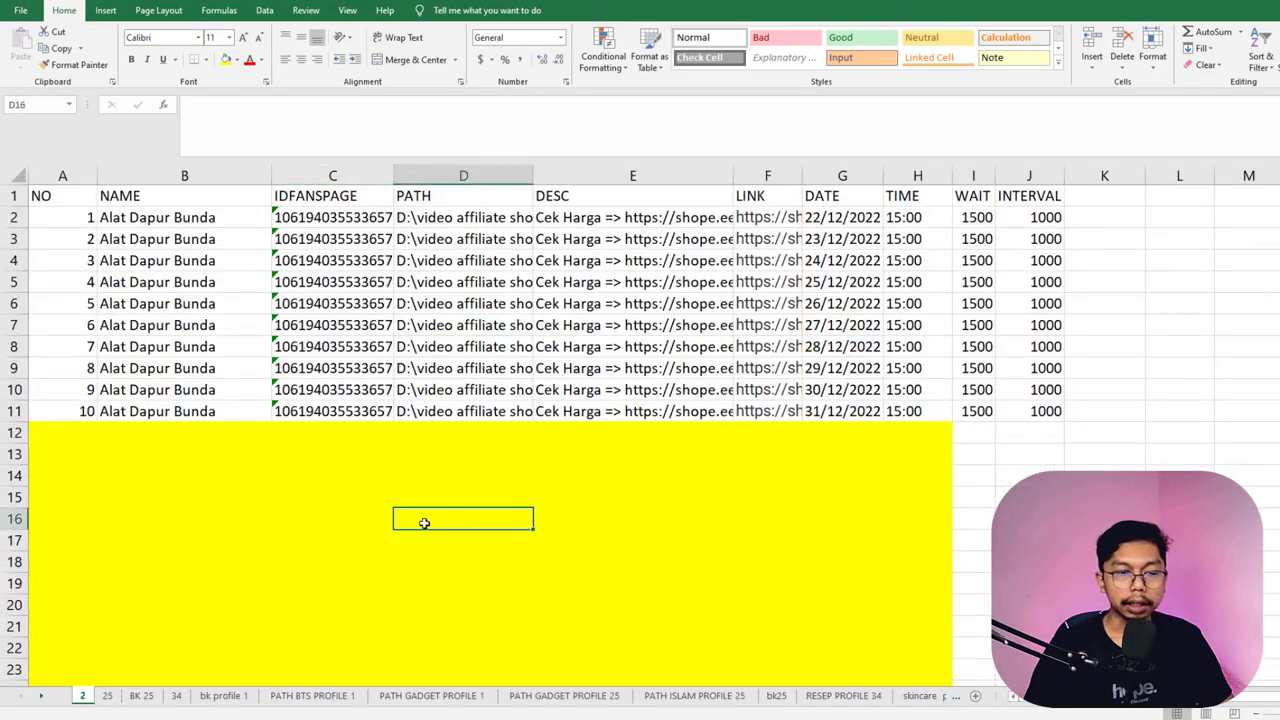
- Examine the NAME and IDFANSPAGE columns of the posting schedule sheet, including the page ID stored in C2
{"action": "scroll", "coordinate": [877, 524], "scroll_direction": "down", "scroll_amount": 2}
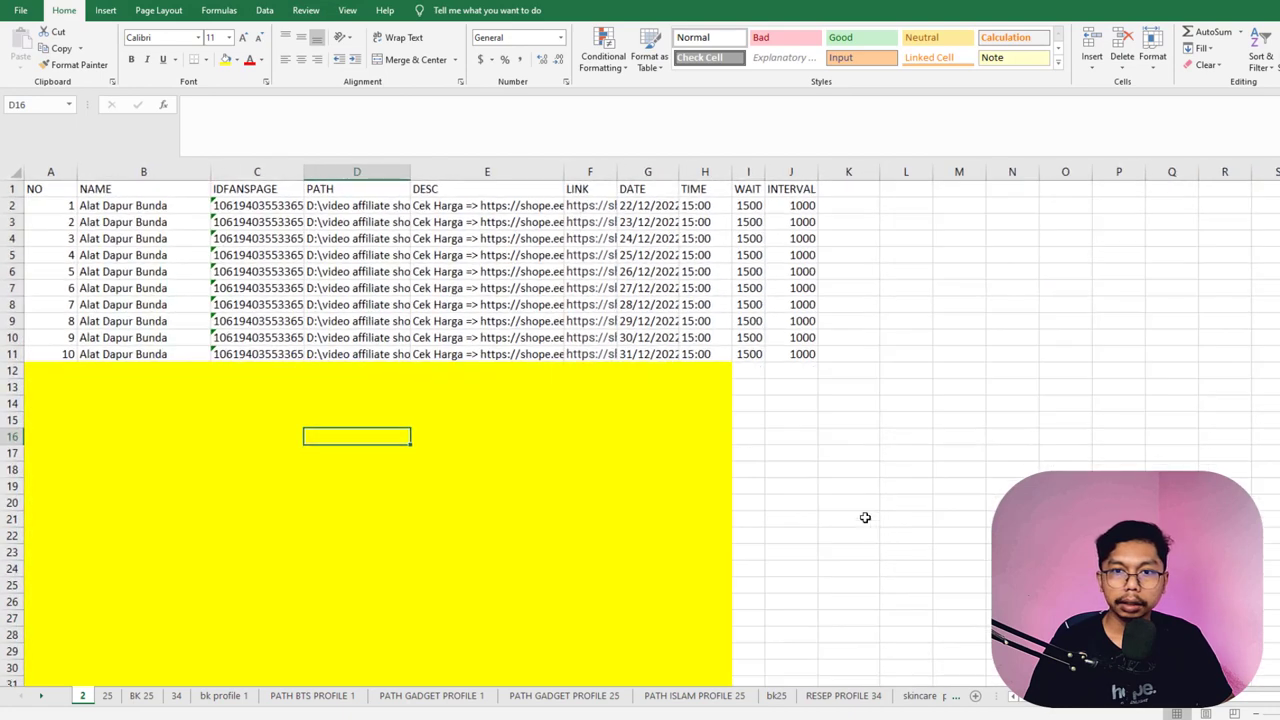
{"action": "left_click", "coordinate": [856, 487]}
{"action": "left_click", "coordinate": [105, 192]}
{"action": "left_click", "coordinate": [132, 224]}
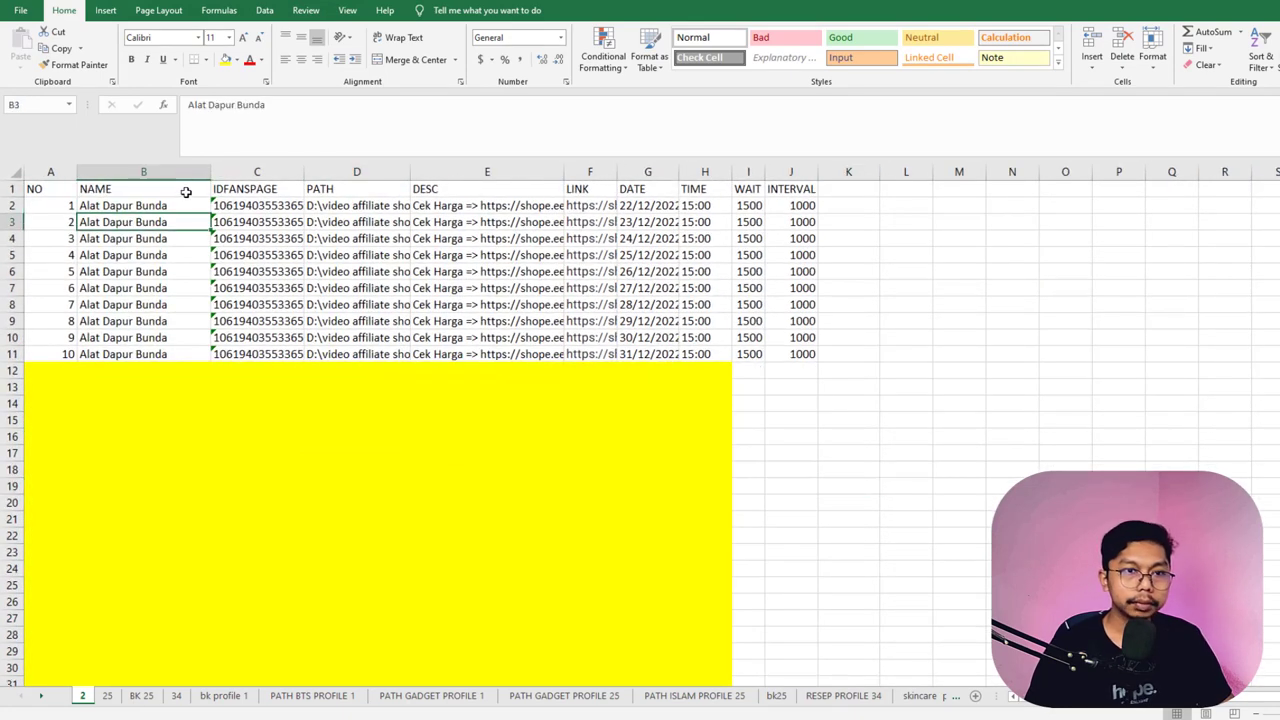
{"action": "left_click", "coordinate": [195, 208]}
{"action": "left_click", "coordinate": [247, 207]}
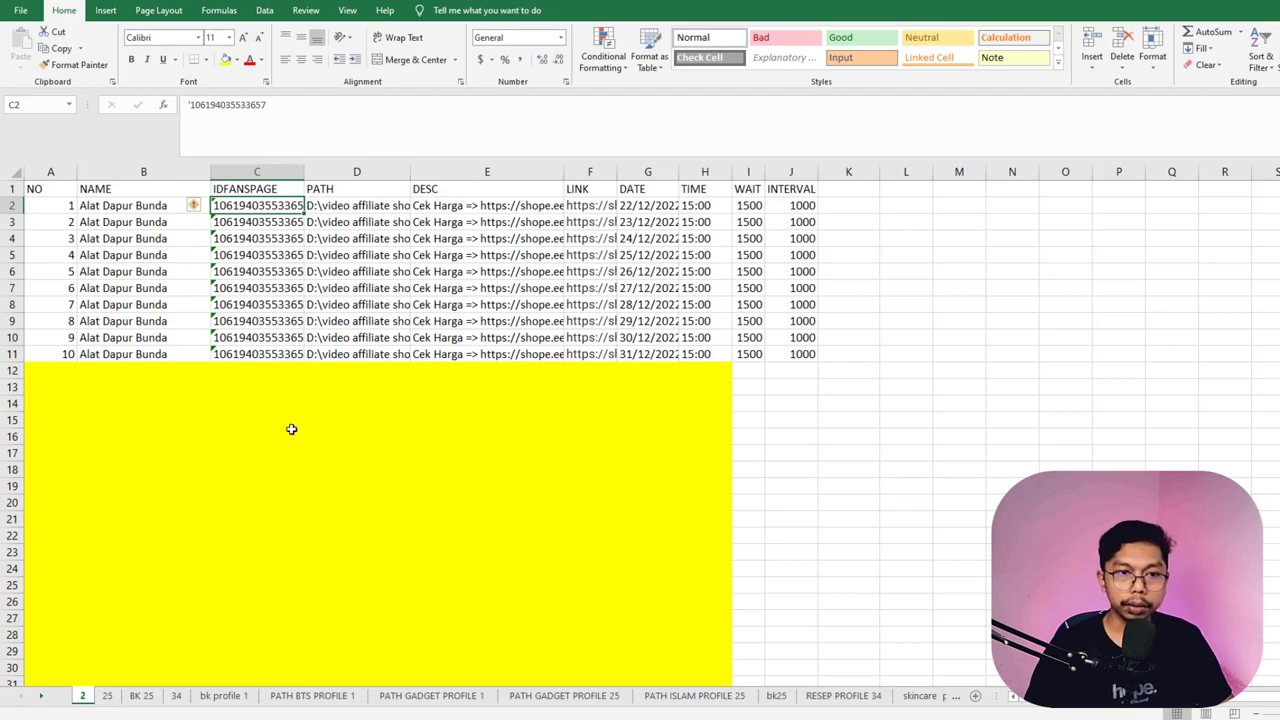
- Switch to Chrome and open the Meta Business Suite home of the Baju Anak Branded Lokal dan import page, checking which account is selected
{"action": "mouse_move", "coordinate": [512, 718]}
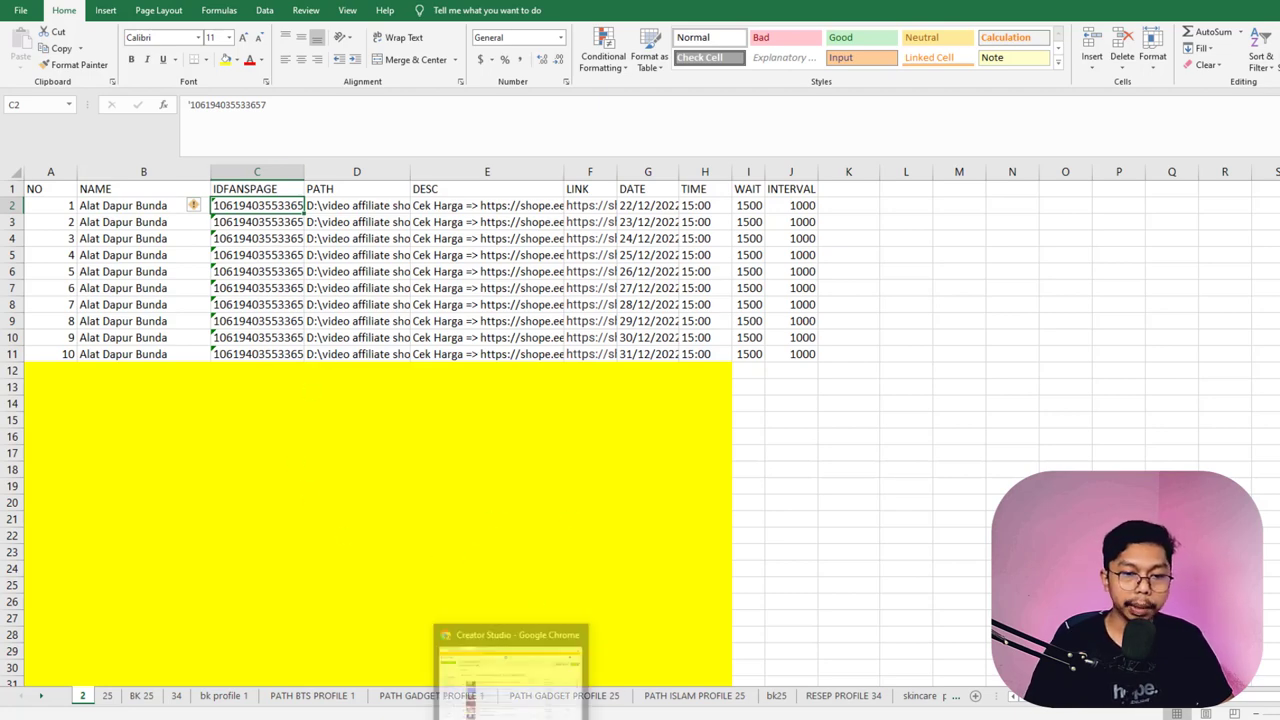
{"action": "left_click", "coordinate": [510, 665]}
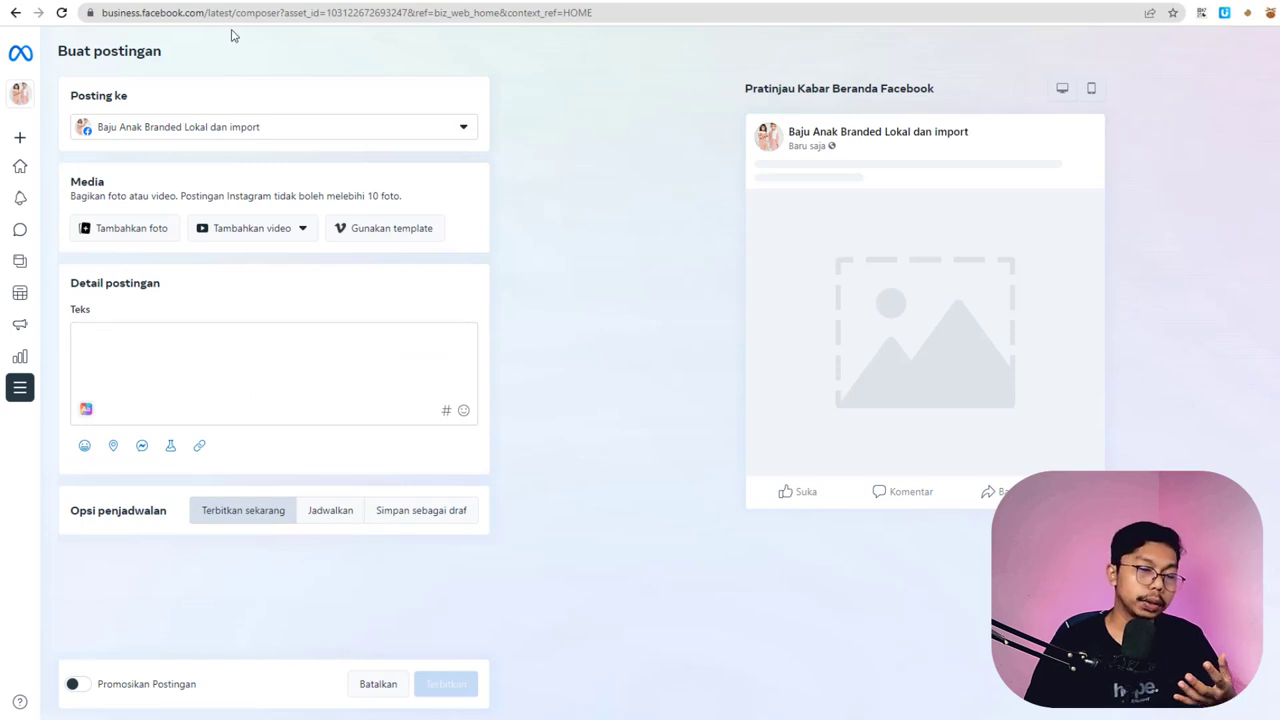
{"action": "left_click", "coordinate": [40, 98]}
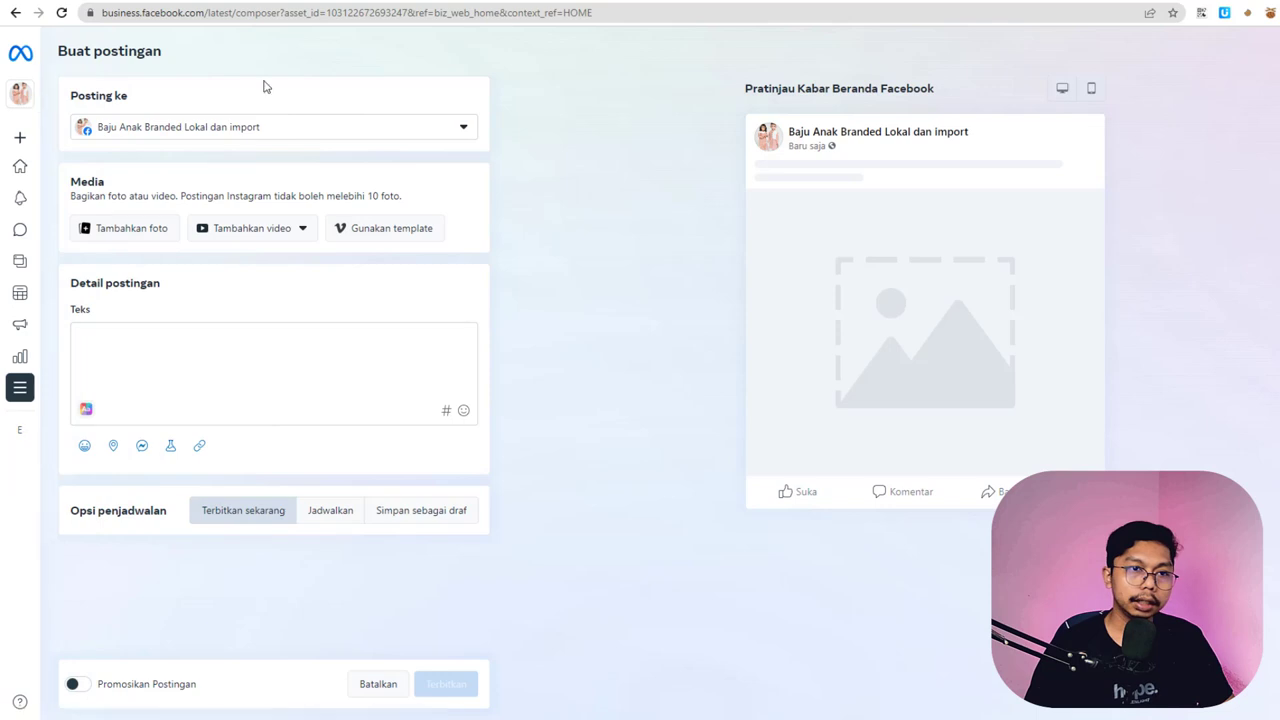
{"action": "left_click", "coordinate": [28, 58]}
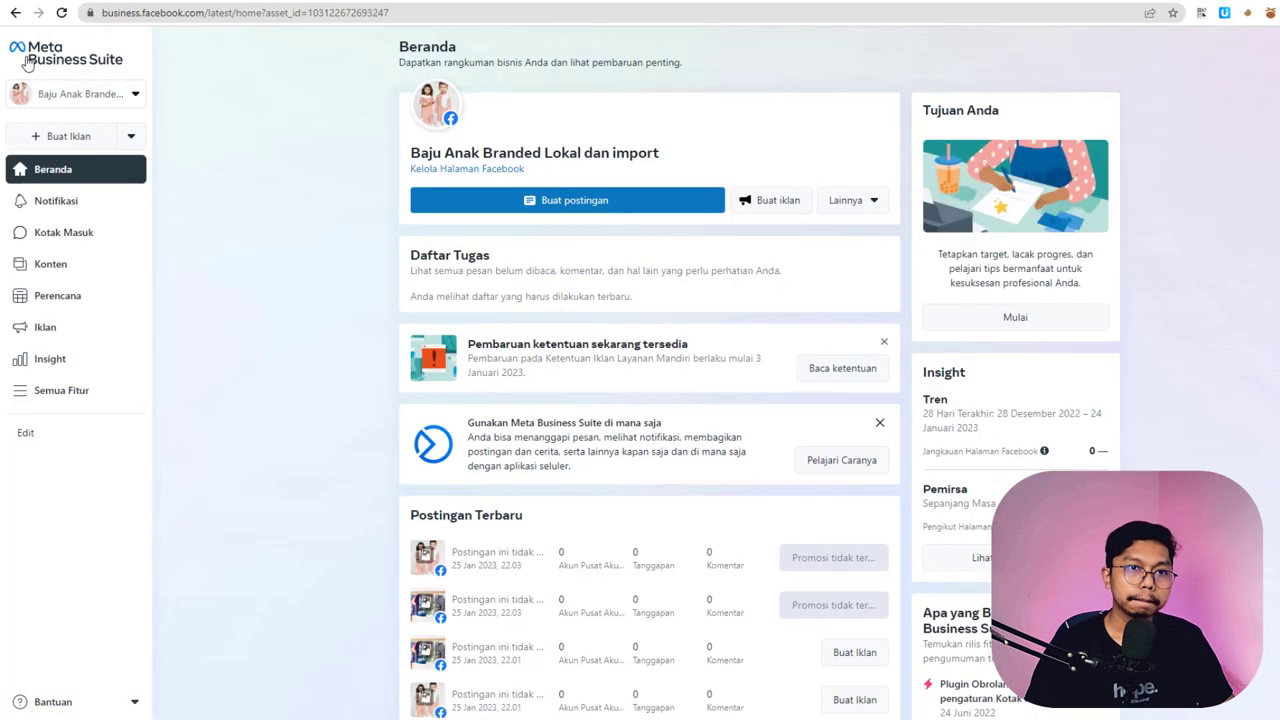
{"action": "left_click", "coordinate": [100, 95]}
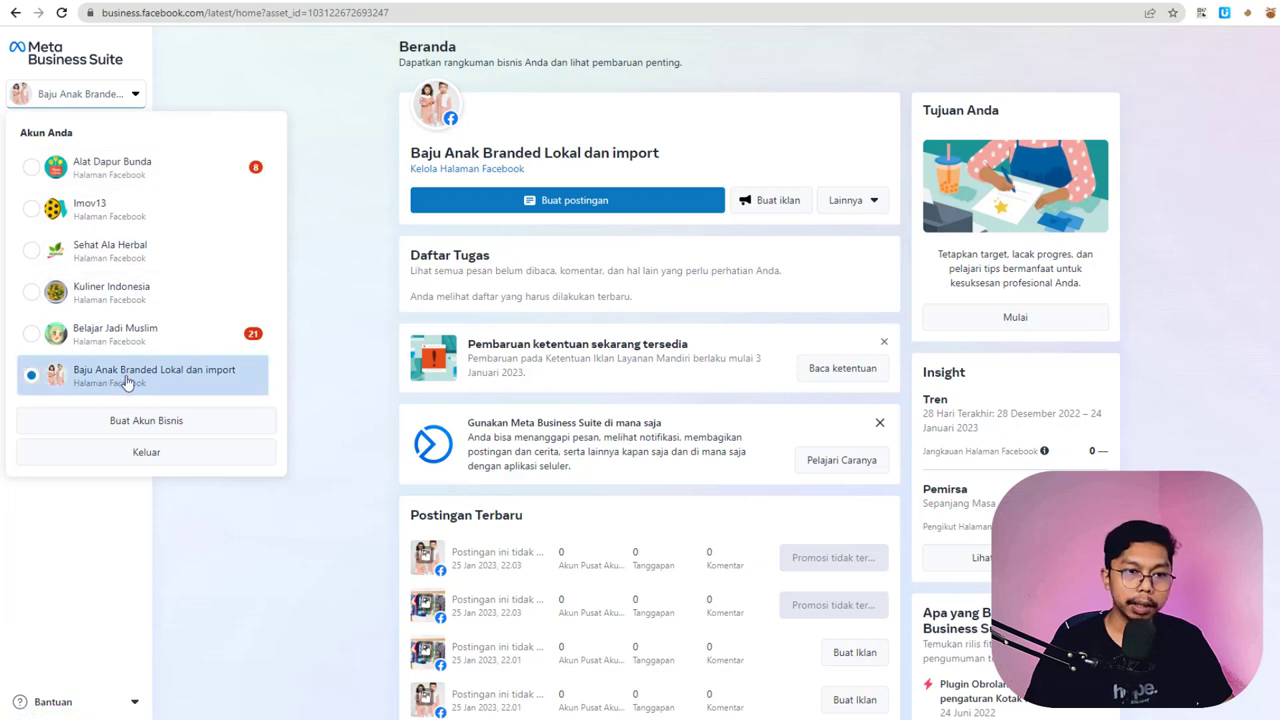
{"action": "left_click", "coordinate": [337, 214]}
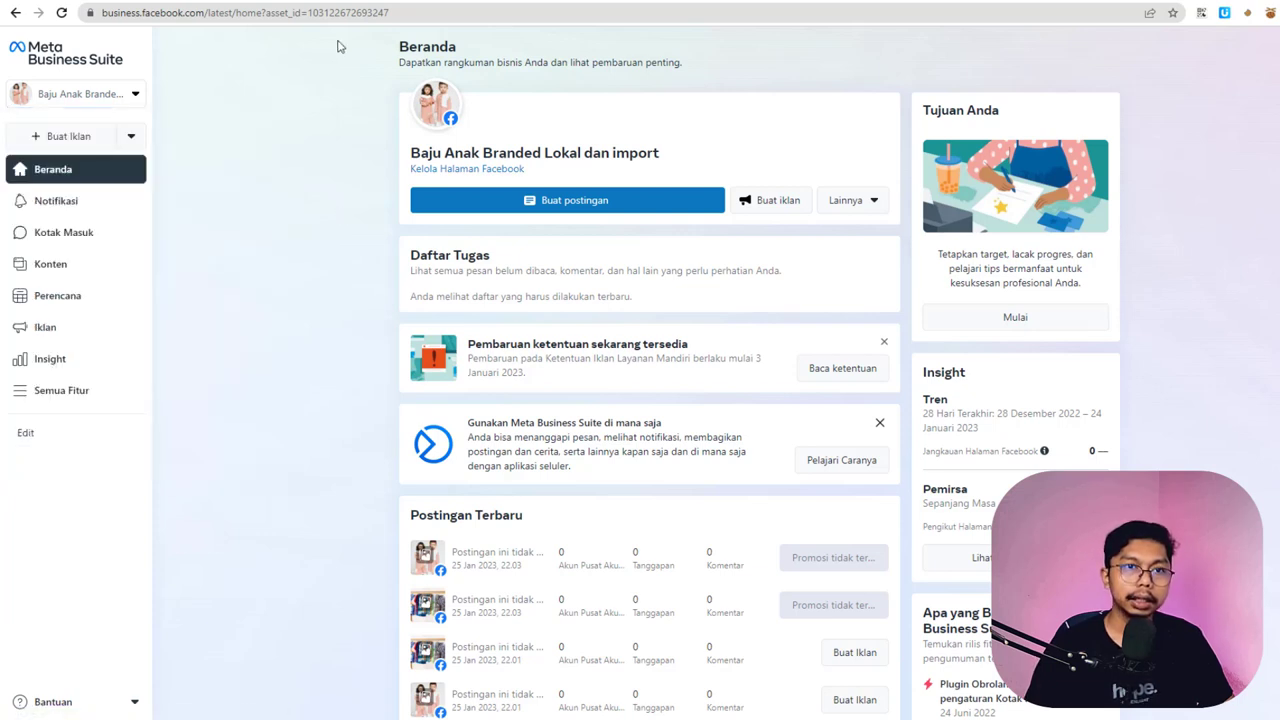
- Copy the page's asset ID from its web address into C2 of the schedule in Excel and fill it down to C24
{"action": "left_click_drag", "start_coordinate": [338, 16], "coordinate": [425, 57]}
{"action": "key", "text": "ctrl+c"}
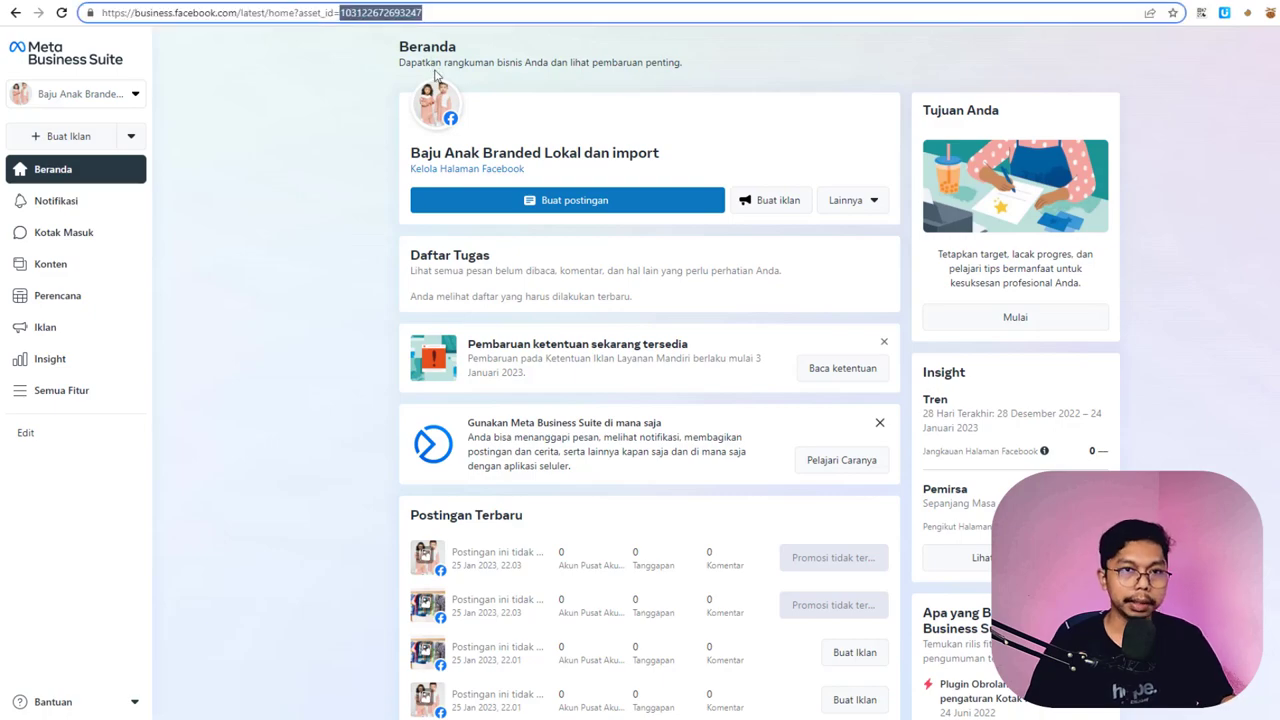
{"action": "key", "text": "alt+Tab"}
{"action": "double_click", "coordinate": [289, 105]}
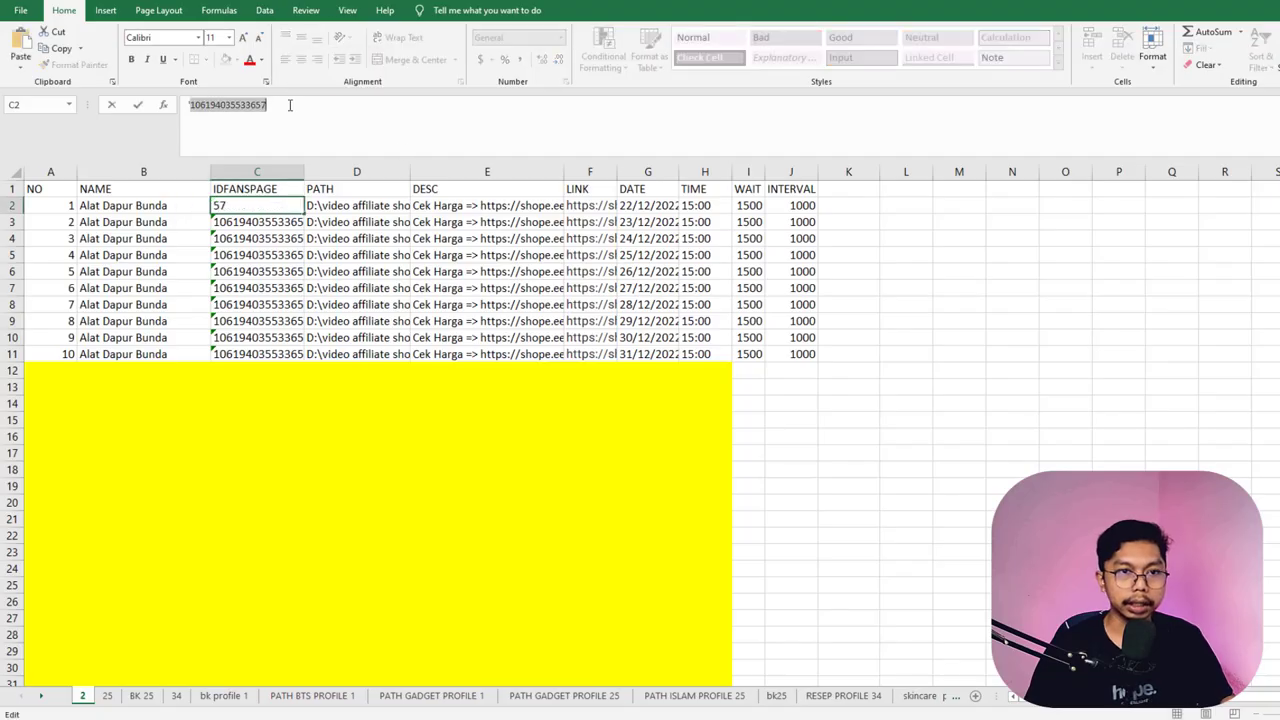
{"action": "key", "text": "ctrl+v"}
{"action": "left_click", "coordinate": [296, 206]}
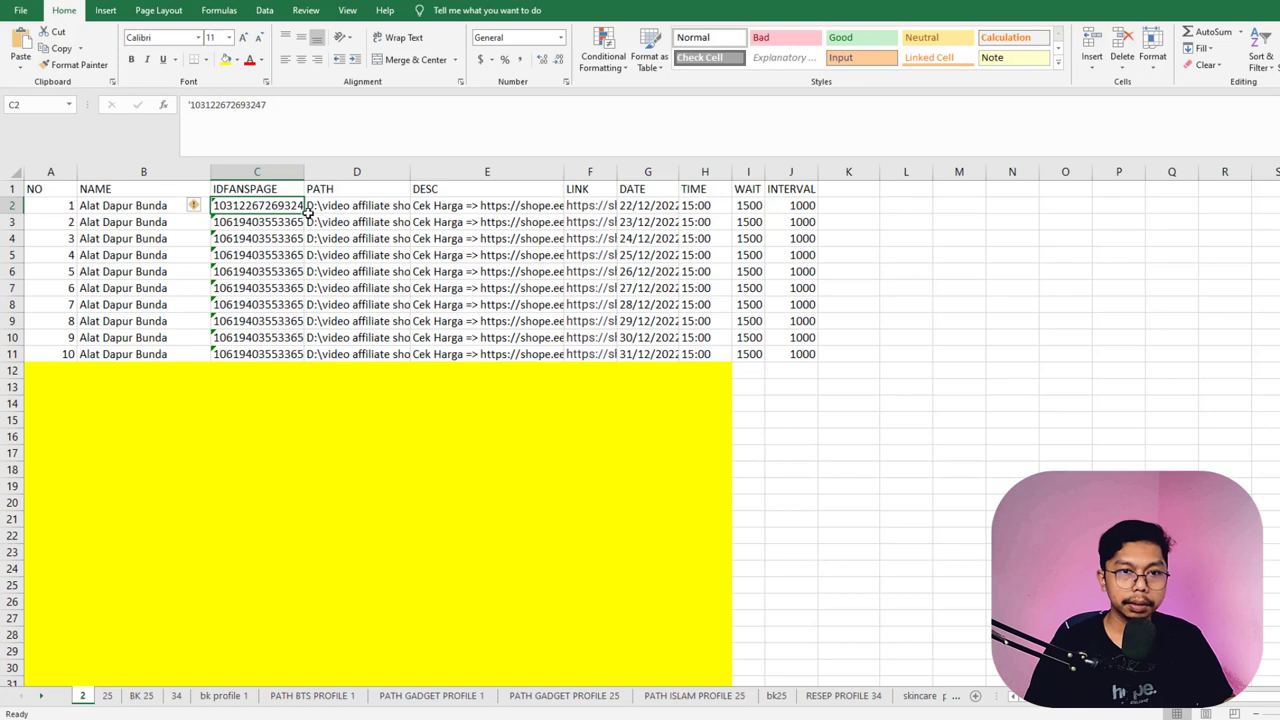
{"action": "left_click_drag", "start_coordinate": [304, 213], "coordinate": [287, 578]}
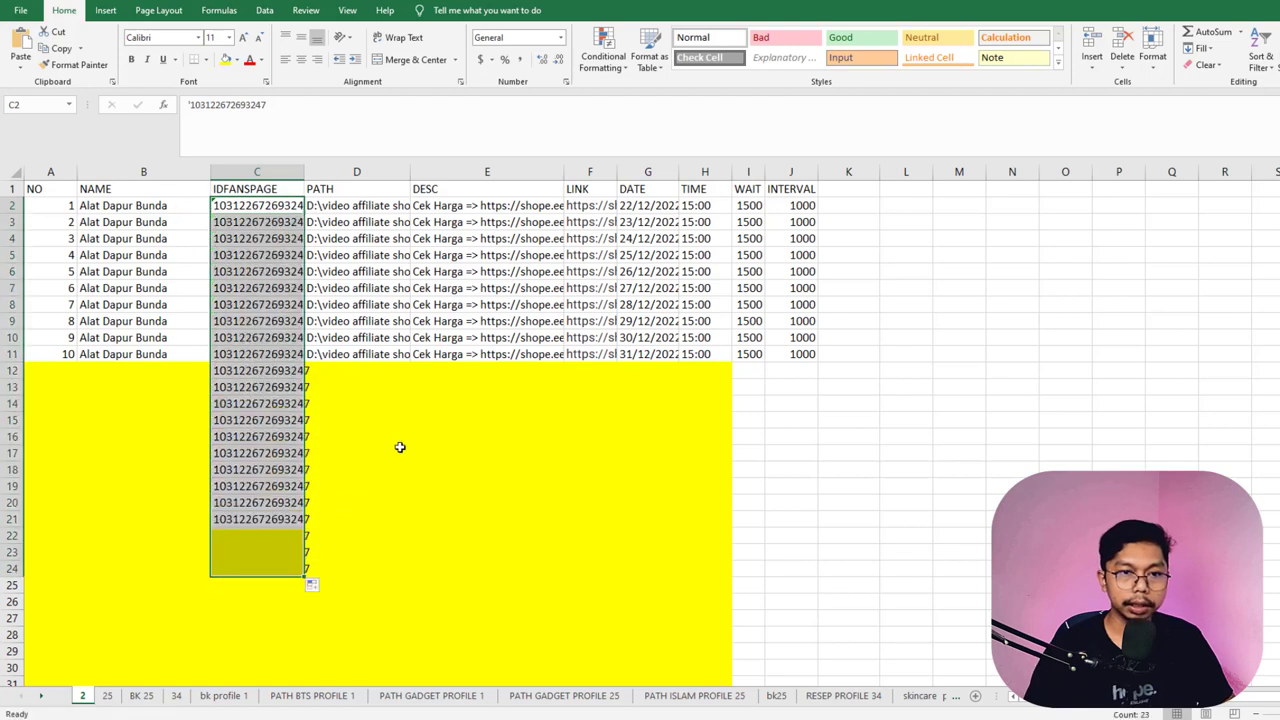
- Widen the IDFANSPAGE and PATH columns so the full IDs and more of the file paths show, and inspect the path in D2
{"action": "left_click", "coordinate": [399, 440]}
{"action": "left_click_drag", "start_coordinate": [421, 211], "coordinate": [419, 205]}
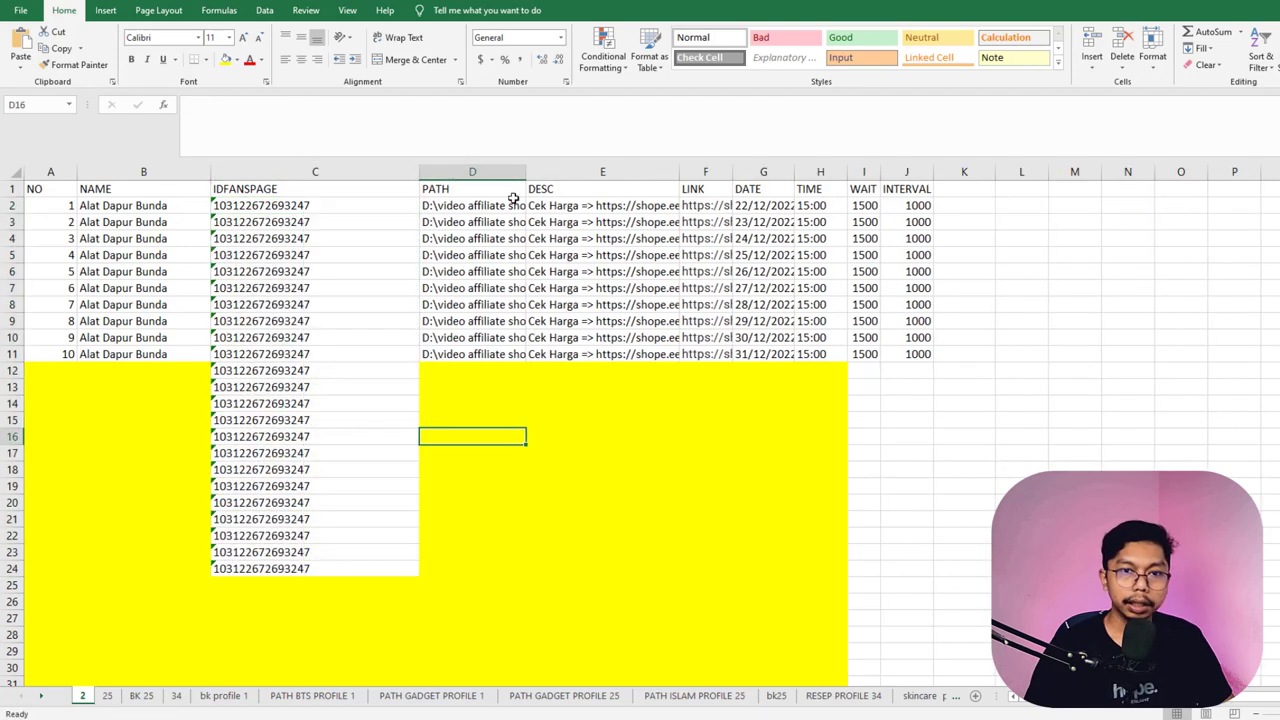
{"action": "left_click_drag", "start_coordinate": [526, 173], "coordinate": [680, 173]}
{"action": "left_click_drag", "start_coordinate": [420, 173], "coordinate": [330, 187]}
{"action": "left_click", "coordinate": [414, 208]}
{"action": "key", "text": "Down"}
{"action": "key", "text": "Down"}
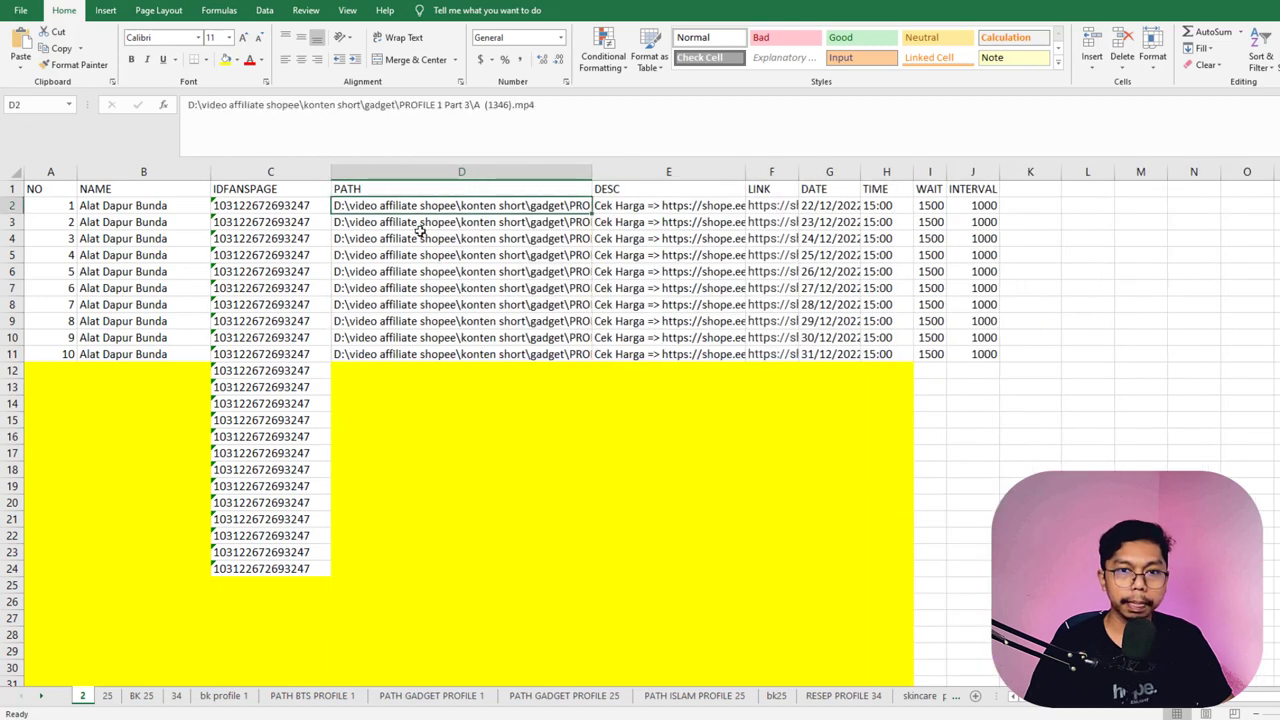
{"action": "left_click", "coordinate": [430, 205]}
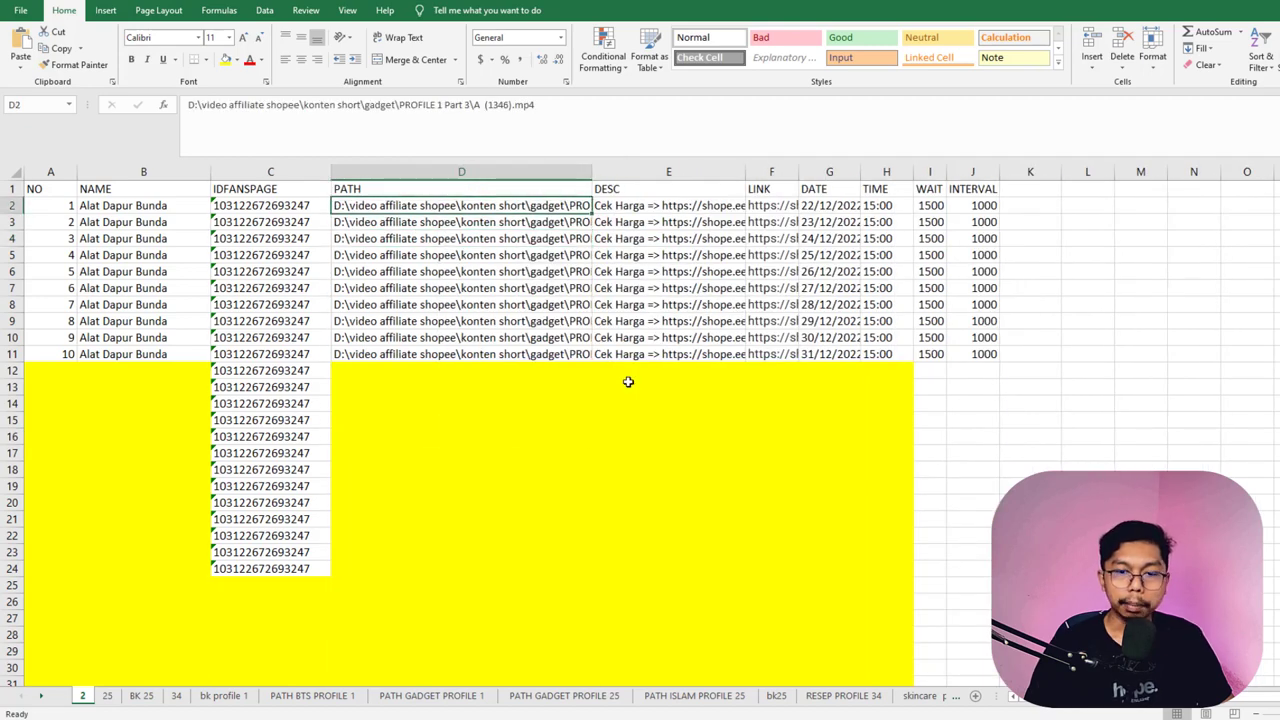
- Switch to the dataResult workbook and copy all video file names in the VIDEO column from C2 downward
{"action": "left_click", "coordinate": [693, 716]}
{"action": "left_click", "coordinate": [655, 670]}
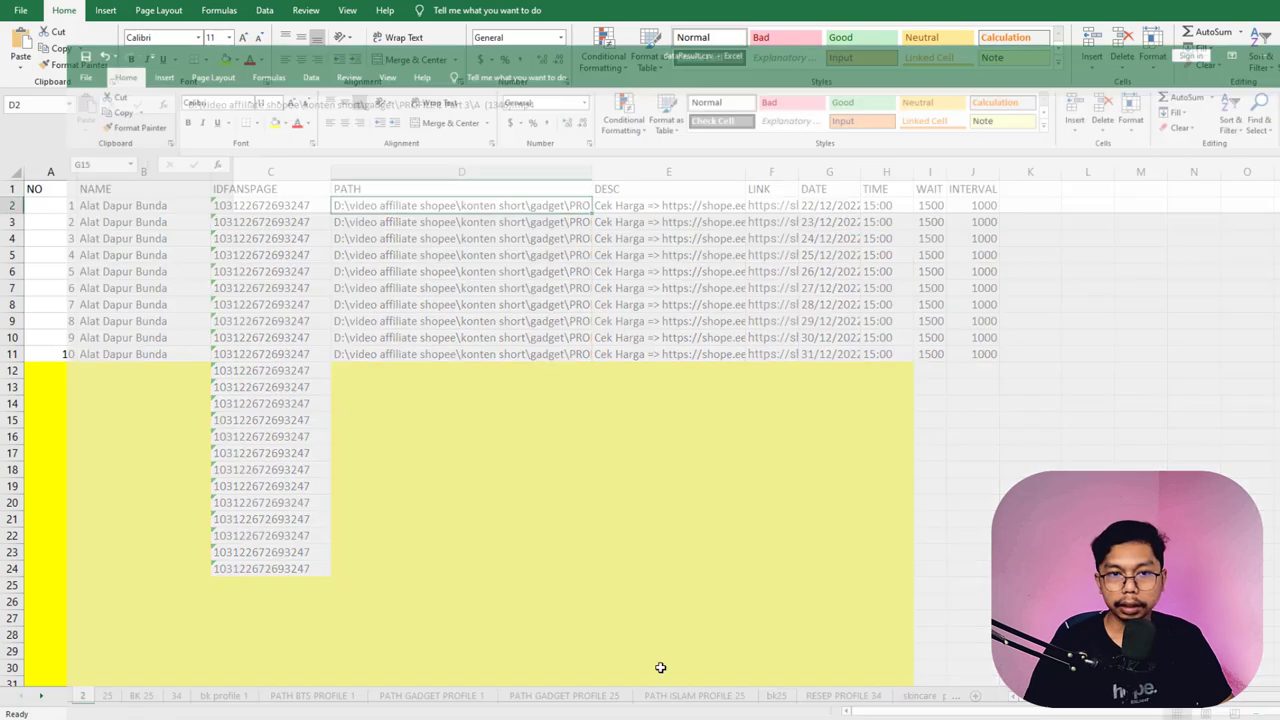
{"action": "left_click", "coordinate": [192, 200]}
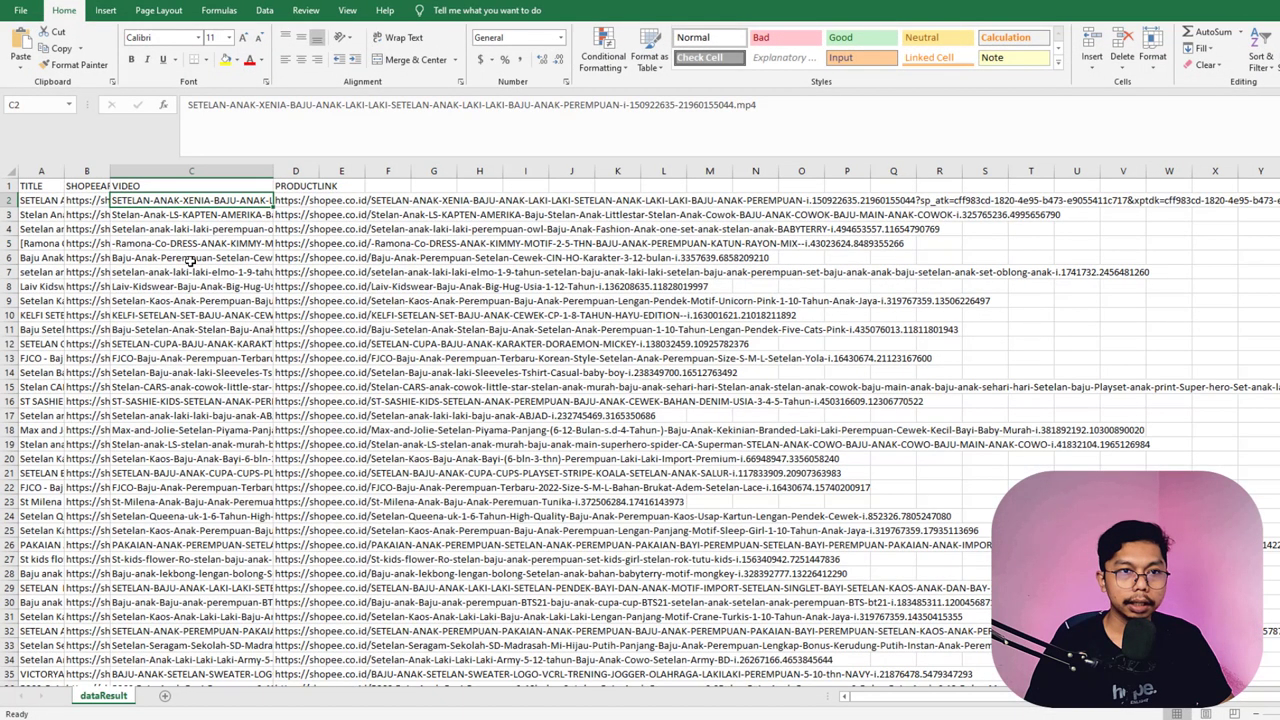
{"action": "left_click", "coordinate": [183, 214]}
{"action": "left_click", "coordinate": [192, 200]}
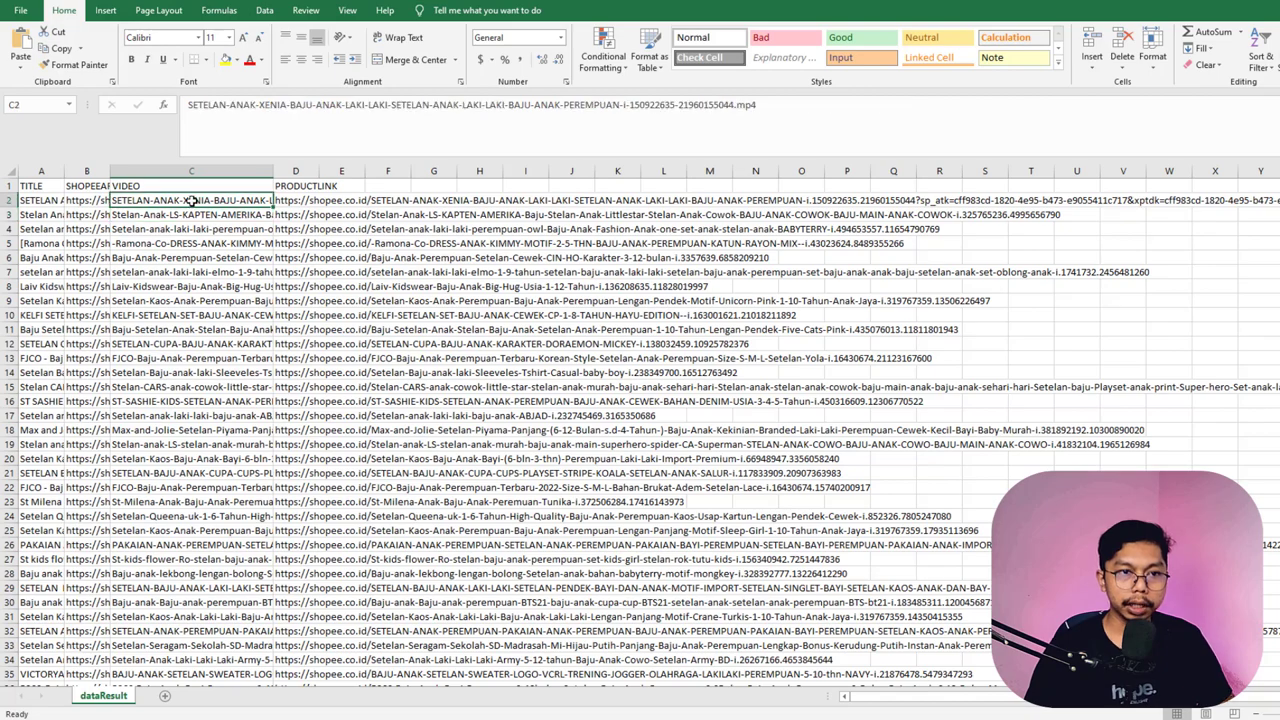
{"action": "key", "text": "ctrl+shift+Down"}
{"action": "key", "text": "ctrl+c"}
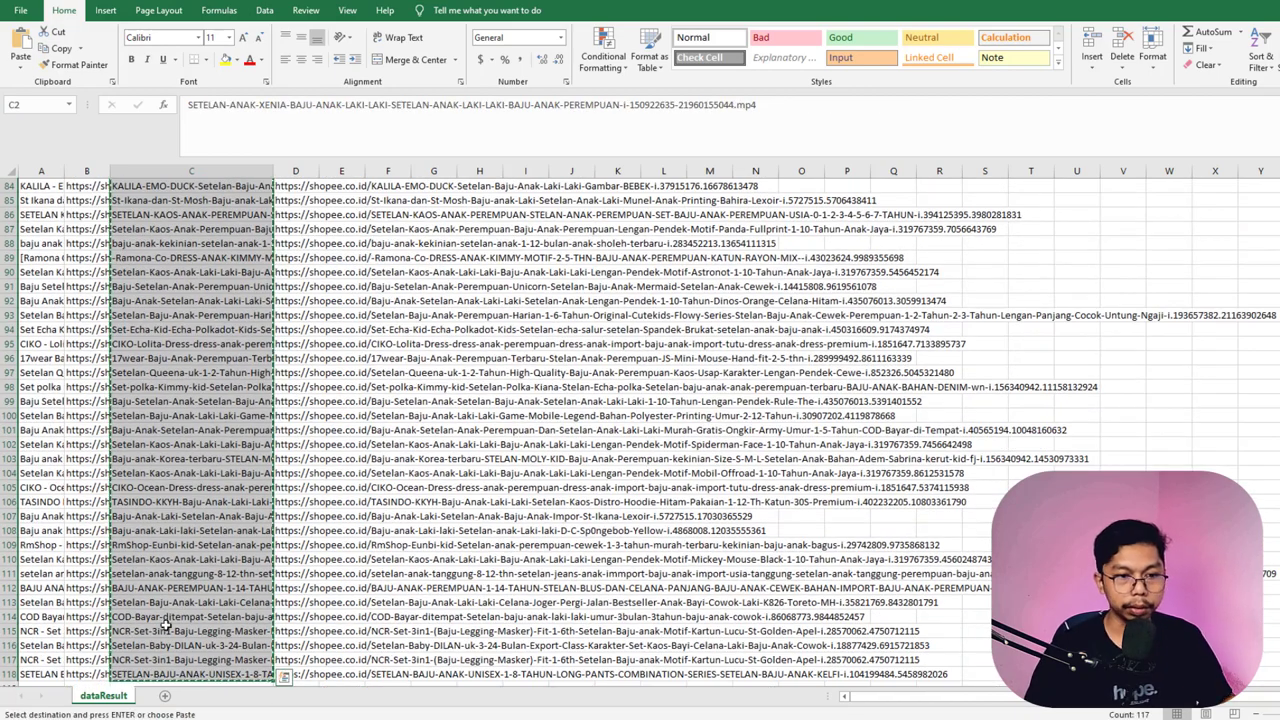
- Add a new sheet to the dataResult workbook and paste the video file names starting at I1
{"action": "left_click", "coordinate": [165, 695]}
{"action": "left_click", "coordinate": [90, 185]}
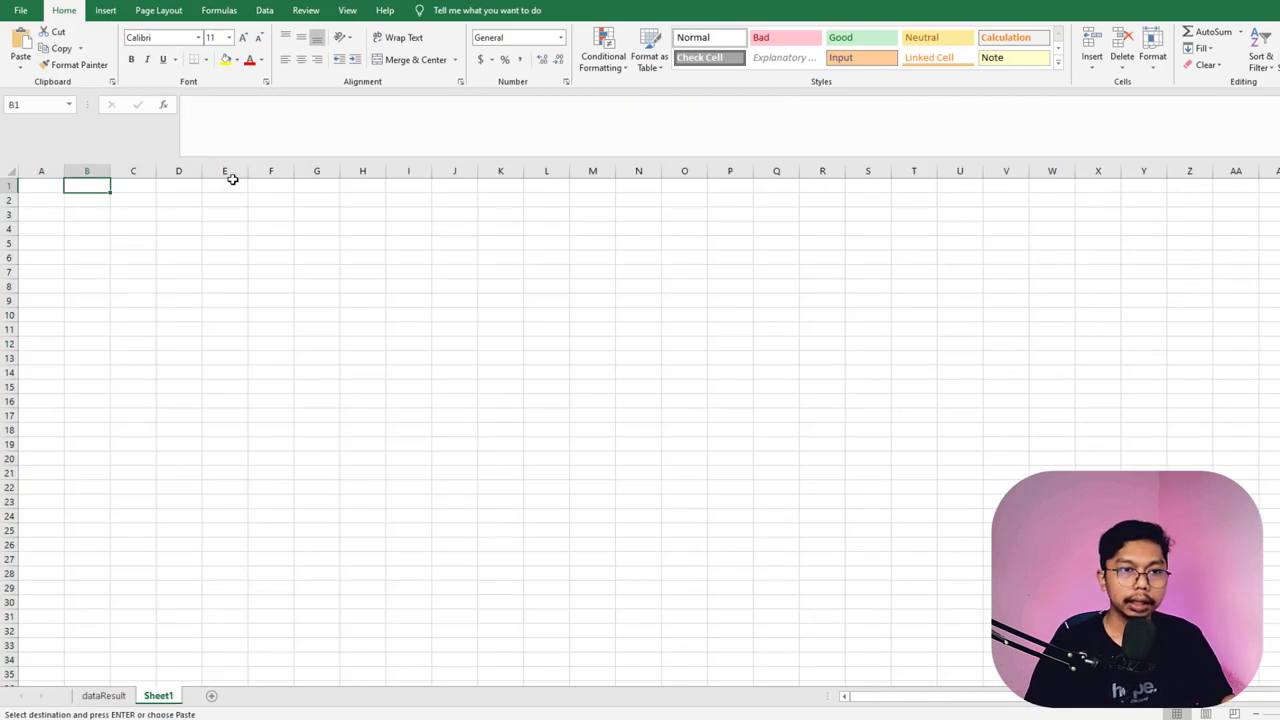
{"action": "left_click", "coordinate": [420, 185]}
{"action": "key", "text": "ctrl+v"}
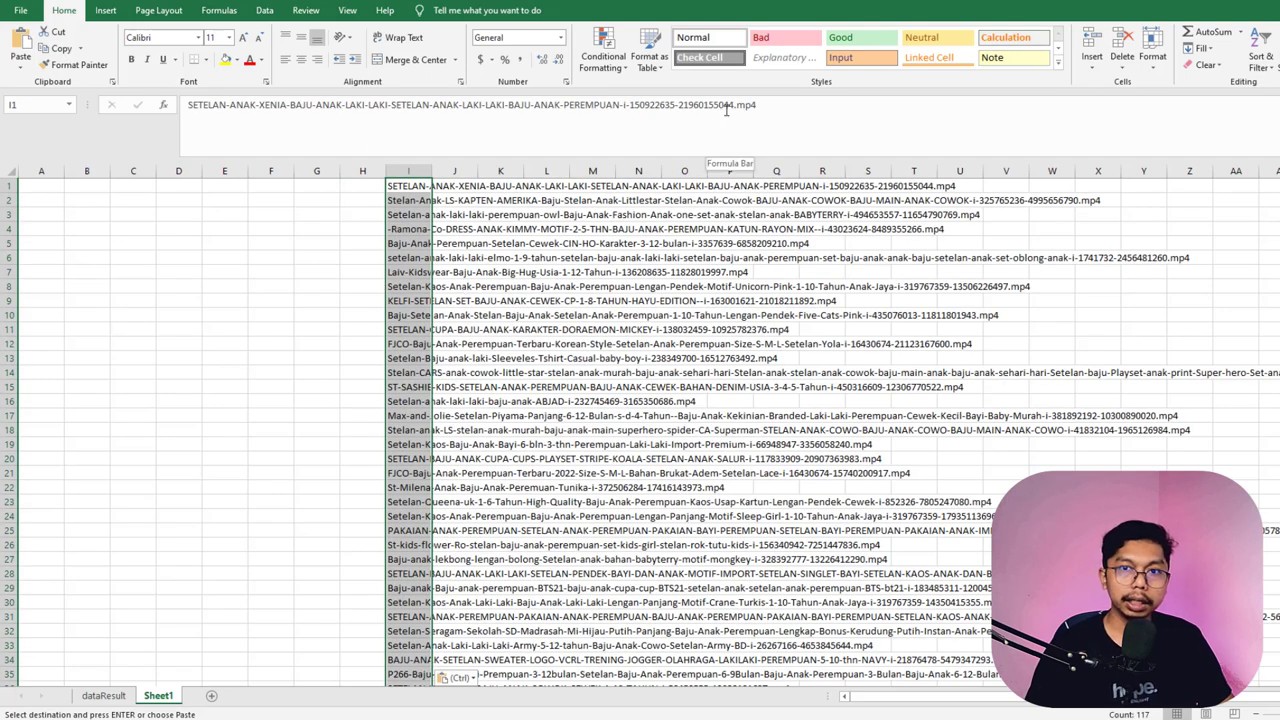
{"action": "left_click_drag", "start_coordinate": [758, 104], "coordinate": [188, 104]}
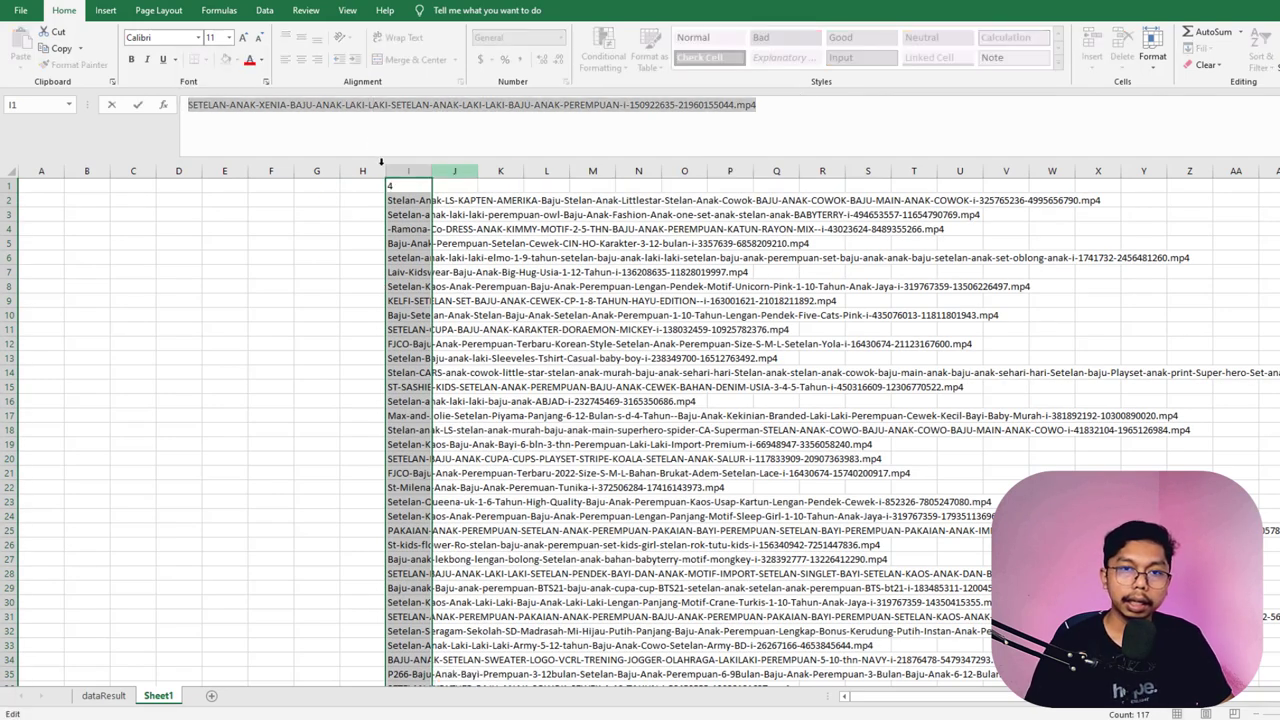
{"action": "left_click", "coordinate": [296, 235]}
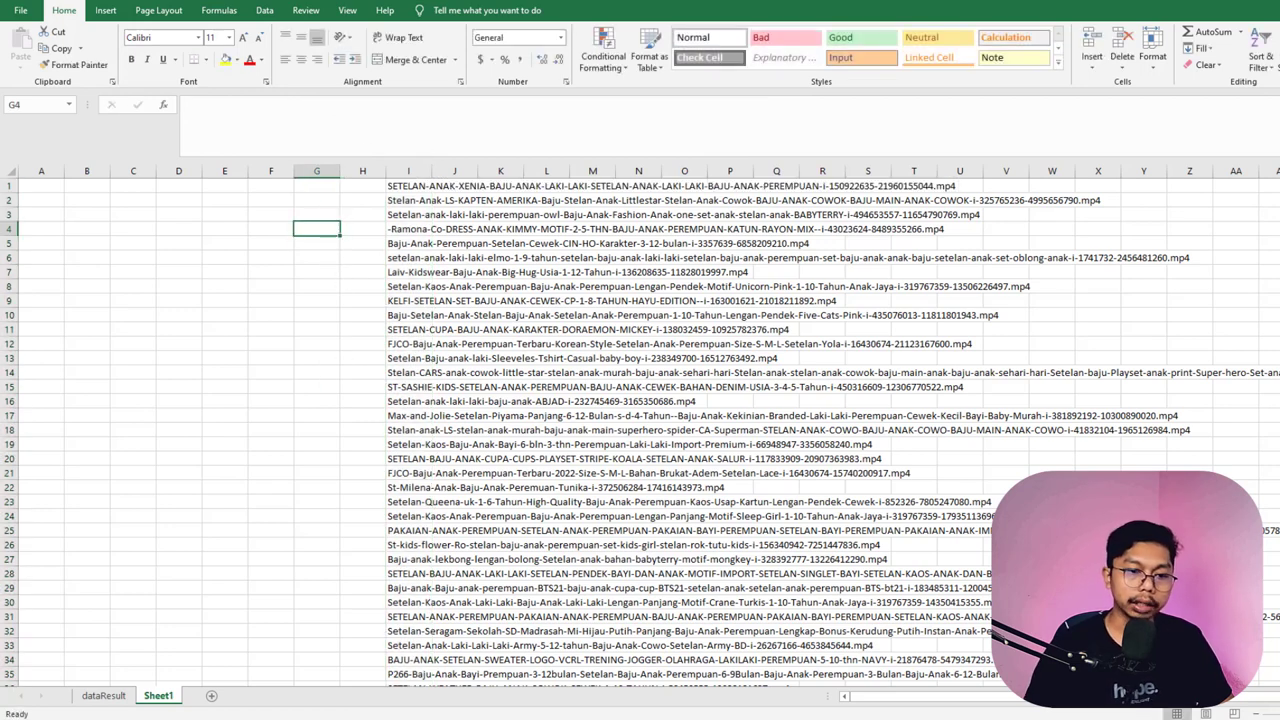
- Copy the baju anak folder path from File Explorer and enter D:\video affiliate shopee\baju anak in H1 of the new sheet
{"action": "mouse_move", "coordinate": [333, 719]}
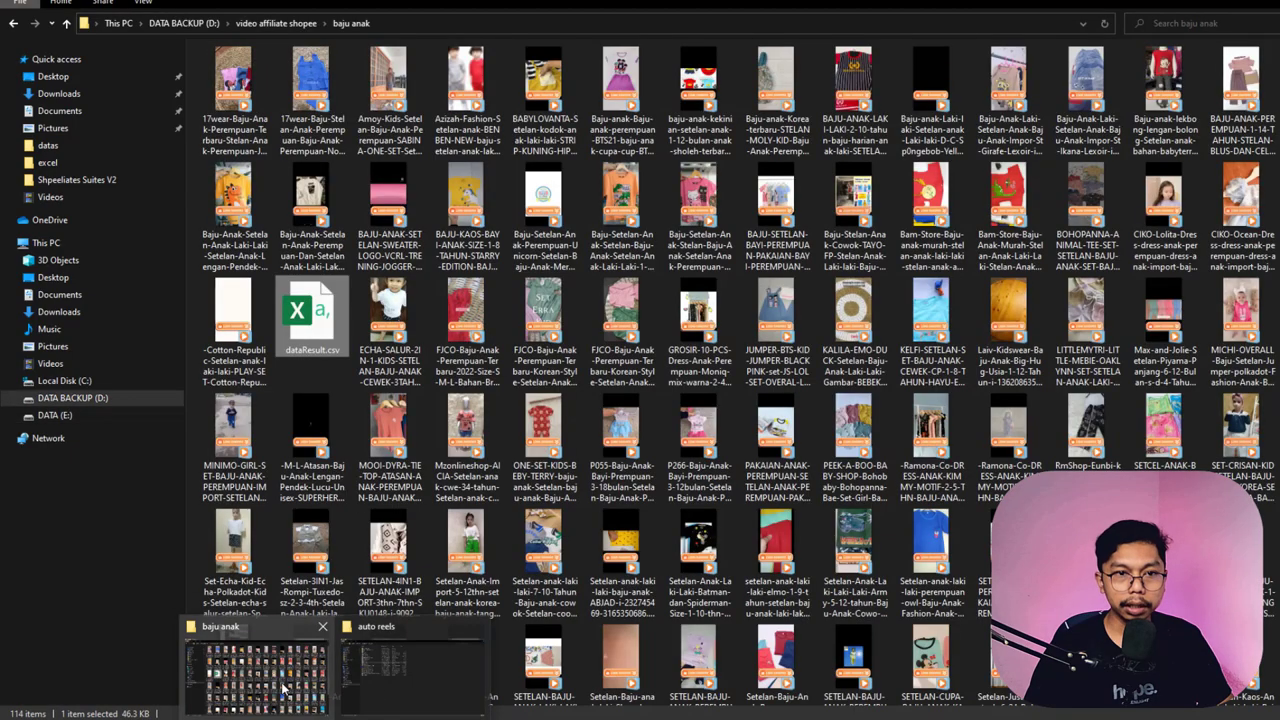
{"action": "left_click", "coordinate": [255, 668]}
{"action": "left_click", "coordinate": [397, 20]}
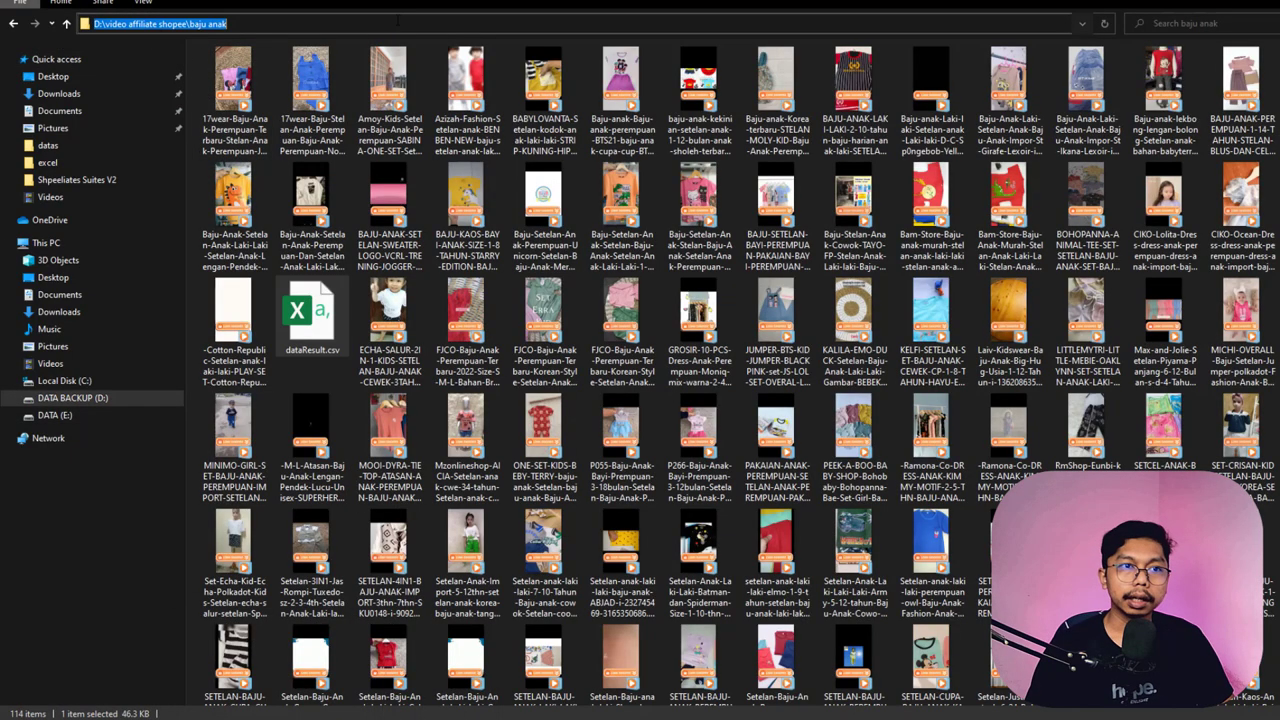
{"action": "key", "text": "alt+Tab"}
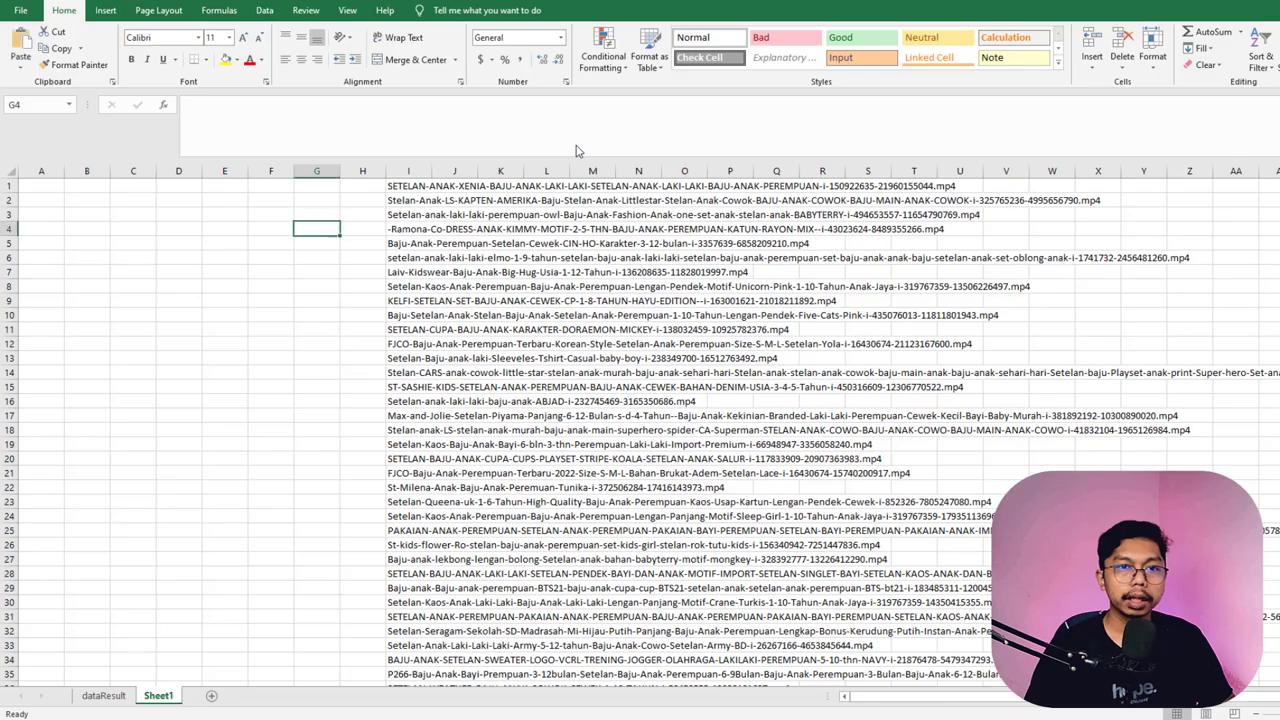
{"action": "left_click", "coordinate": [364, 185]}
{"action": "left_click", "coordinate": [356, 107]}
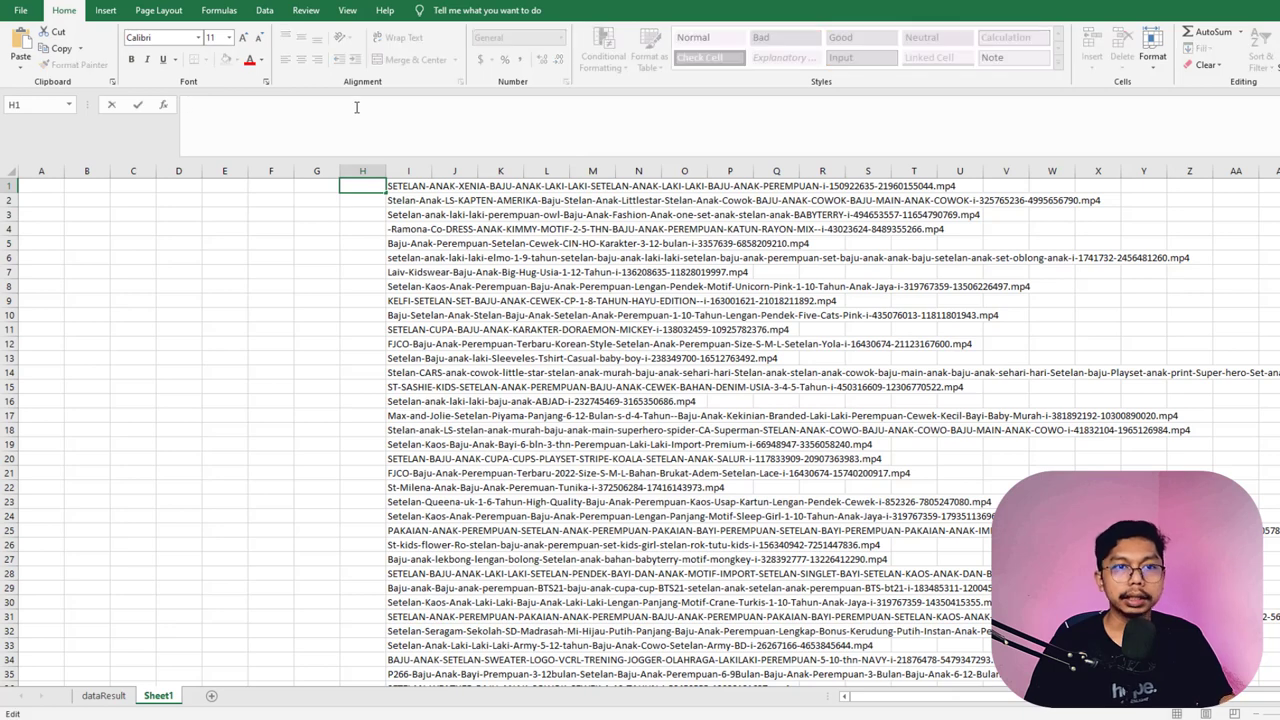
{"action": "key", "text": "ctrl+v"}
{"action": "key", "text": "ctrl+Return"}
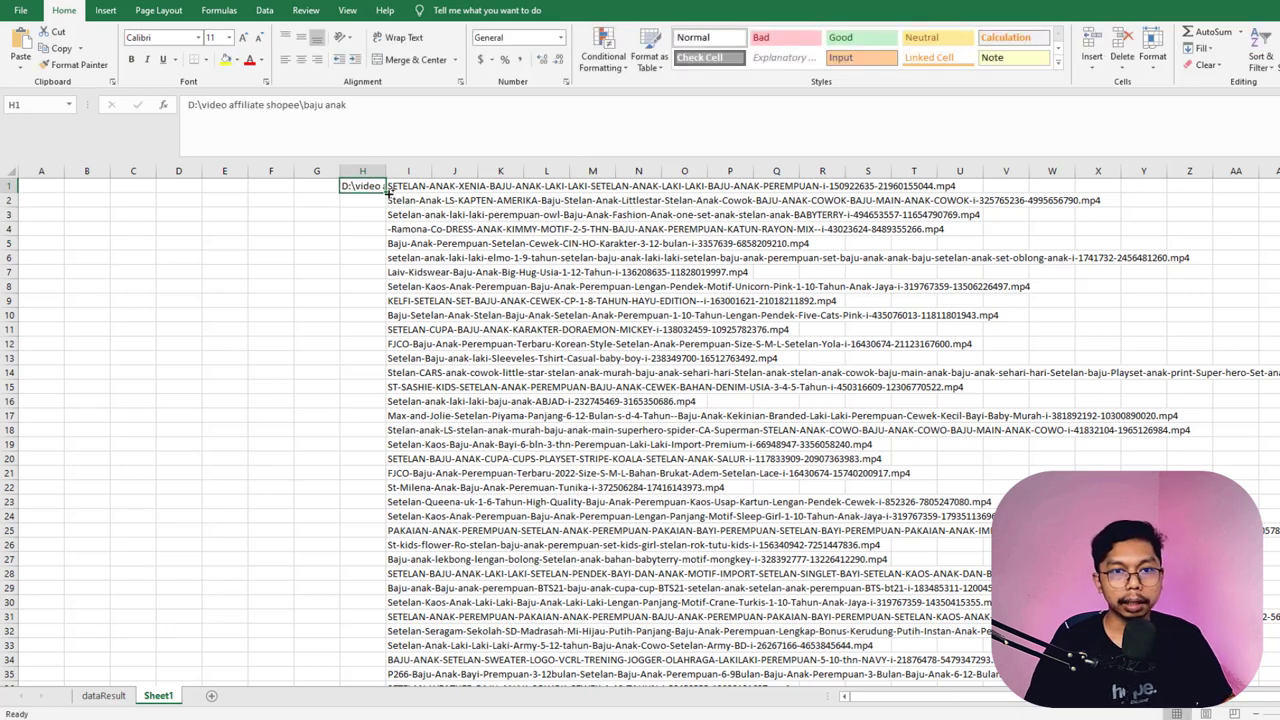
- Fill the folder path down column H beside every video file name and widen the column to show the full path
{"action": "double_click", "coordinate": [388, 191]}
{"action": "left_click", "coordinate": [372, 358]}
{"action": "left_click", "coordinate": [366, 283]}
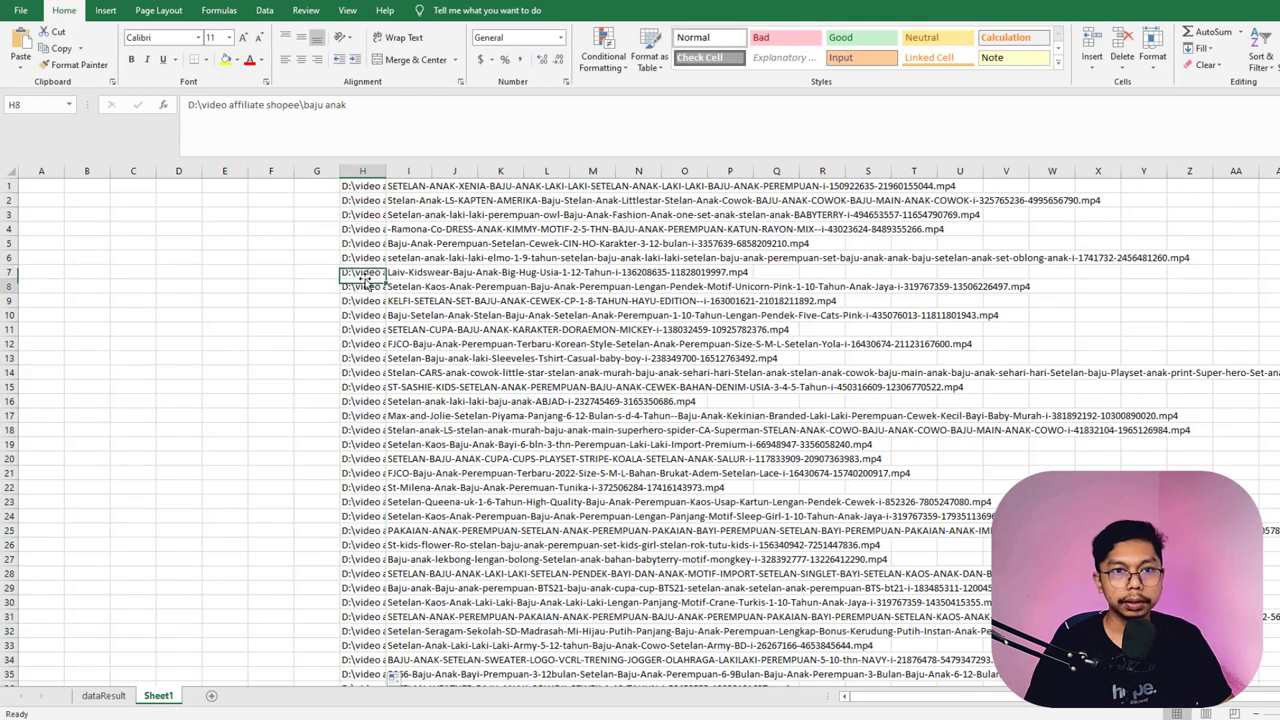
{"action": "left_click", "coordinate": [364, 199]}
{"action": "left_click", "coordinate": [500, 214]}
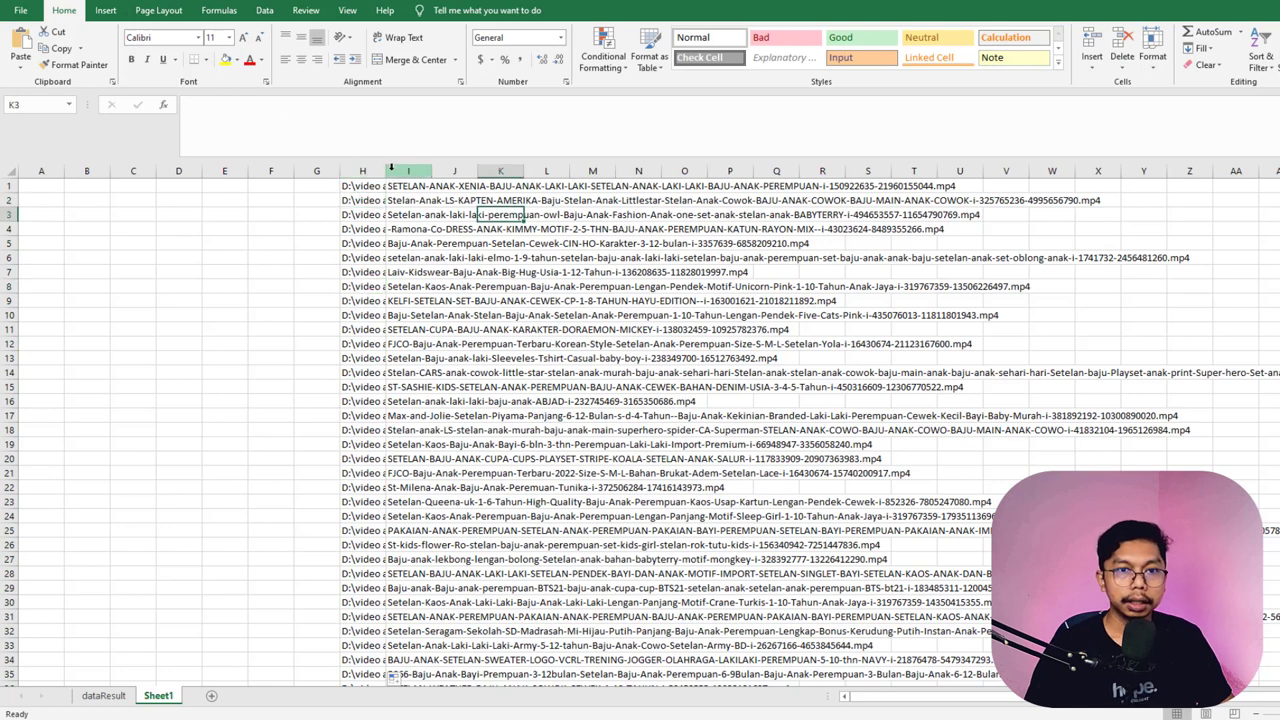
{"action": "double_click", "coordinate": [395, 171]}
{"action": "left_click_drag", "start_coordinate": [497, 172], "coordinate": [543, 172]}
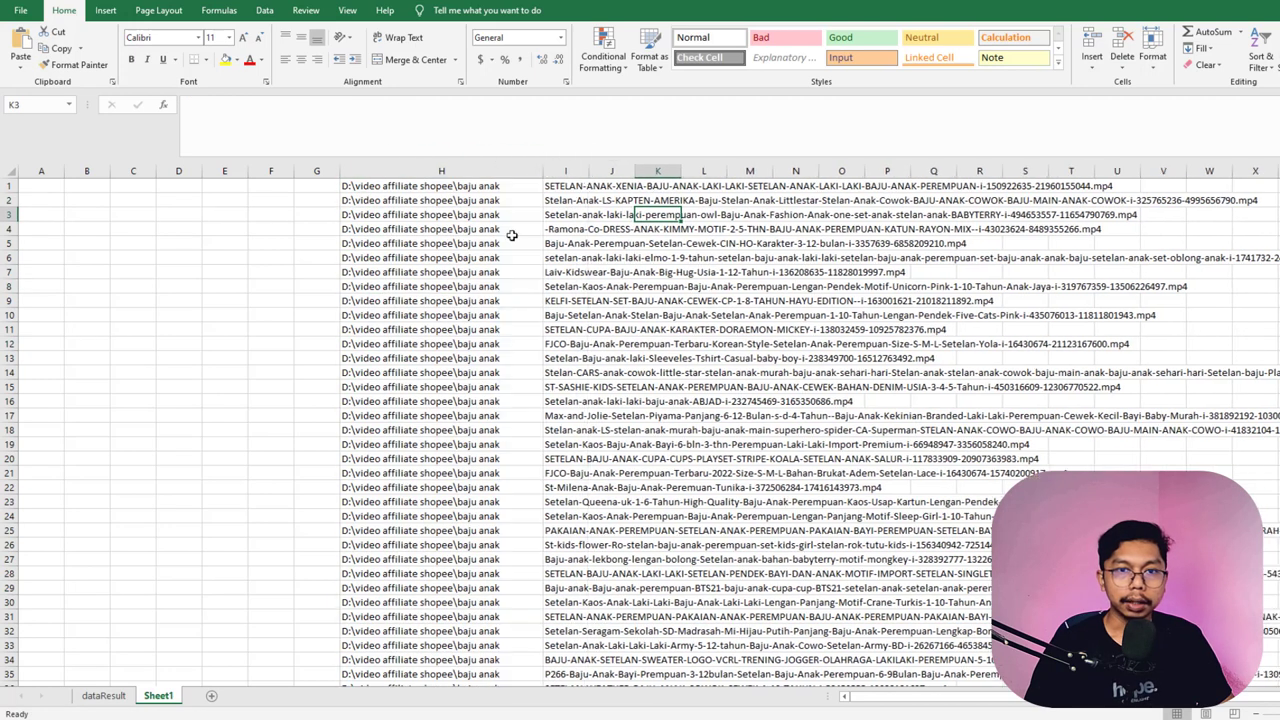
- Enter a CONCAT formula in A1 of Sheet1 that references H1 followed by an empty text string
{"action": "left_click", "coordinate": [455, 190]}
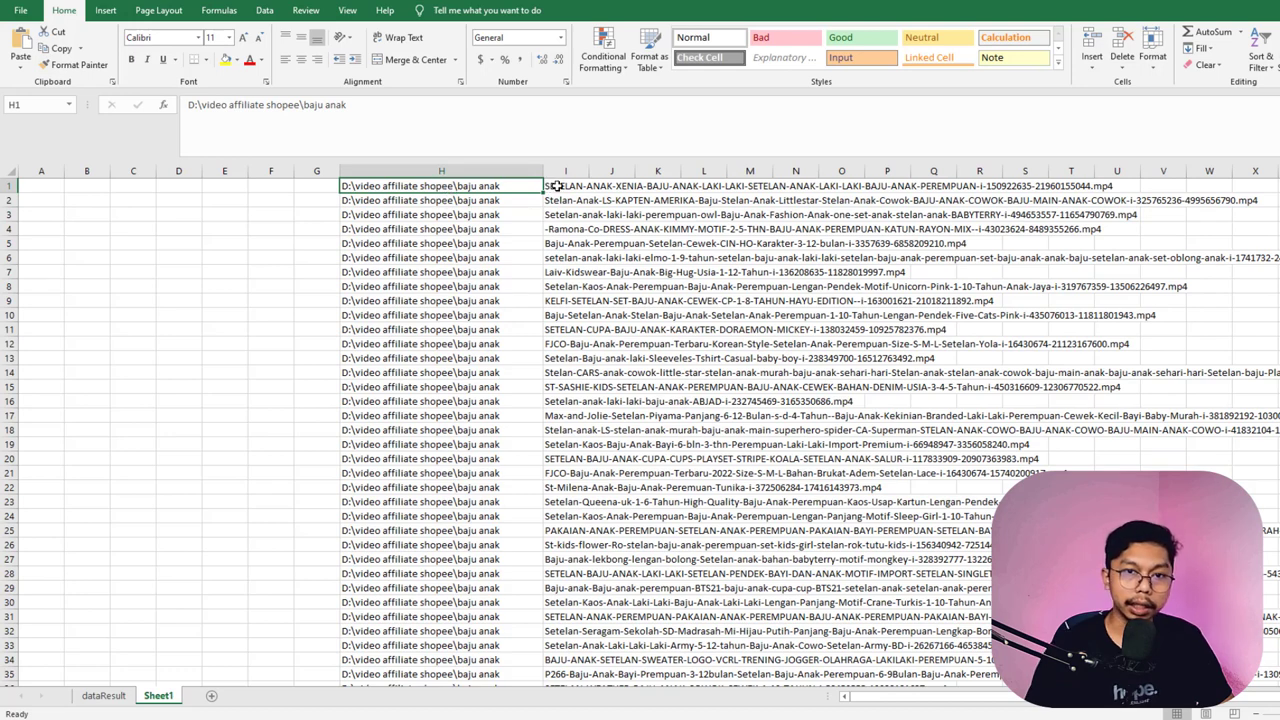
{"action": "left_click", "coordinate": [52, 185]}
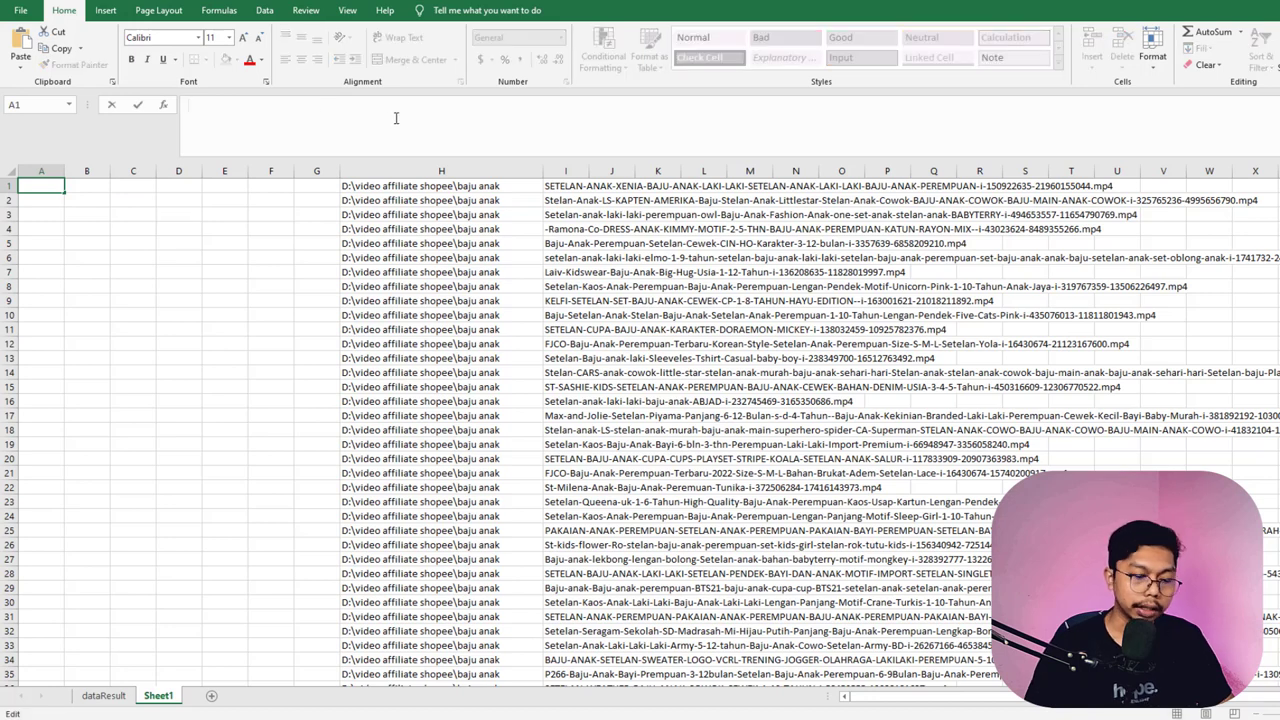
{"action": "type", "text": "=con"}
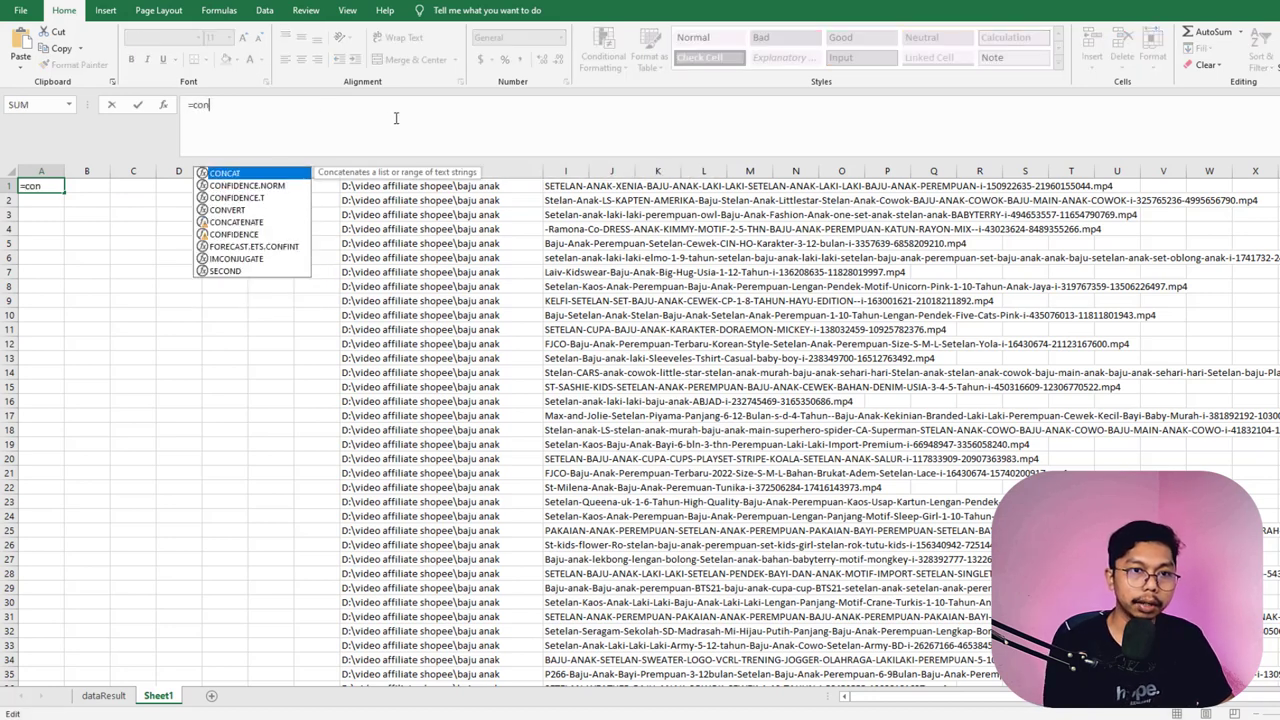
{"action": "key", "text": "Tab"}
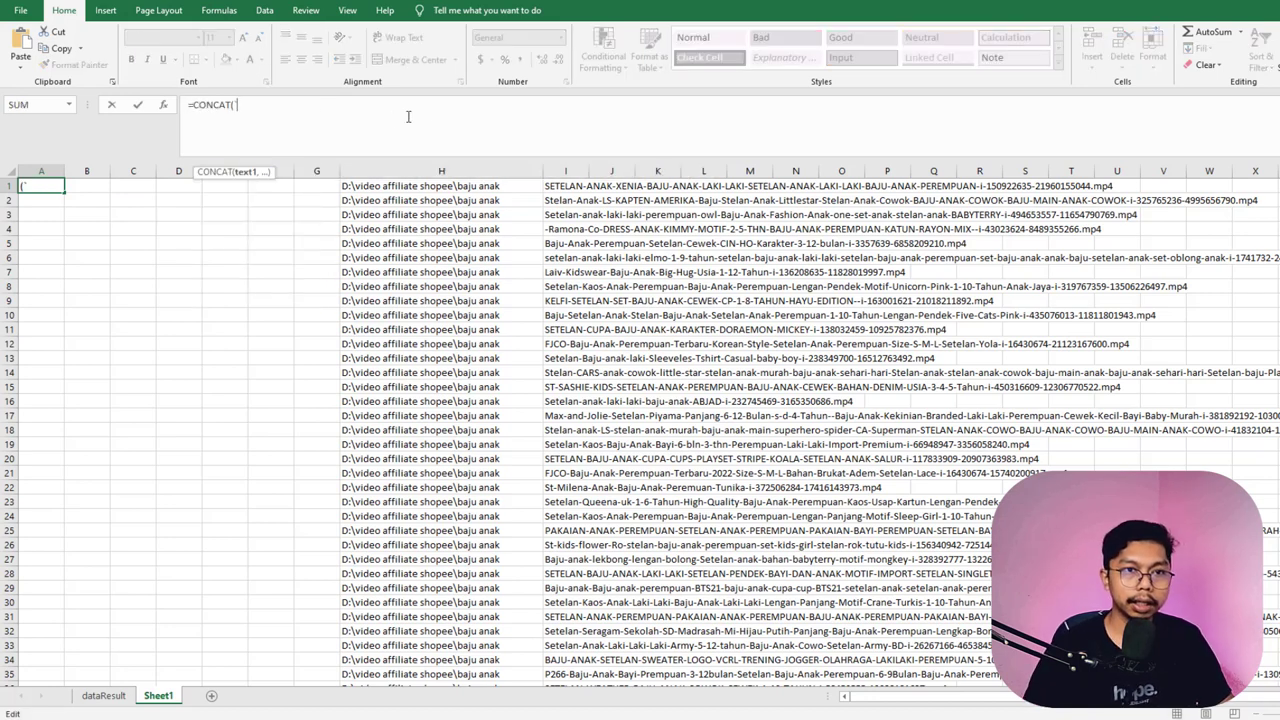
{"action": "left_click", "coordinate": [403, 186]}
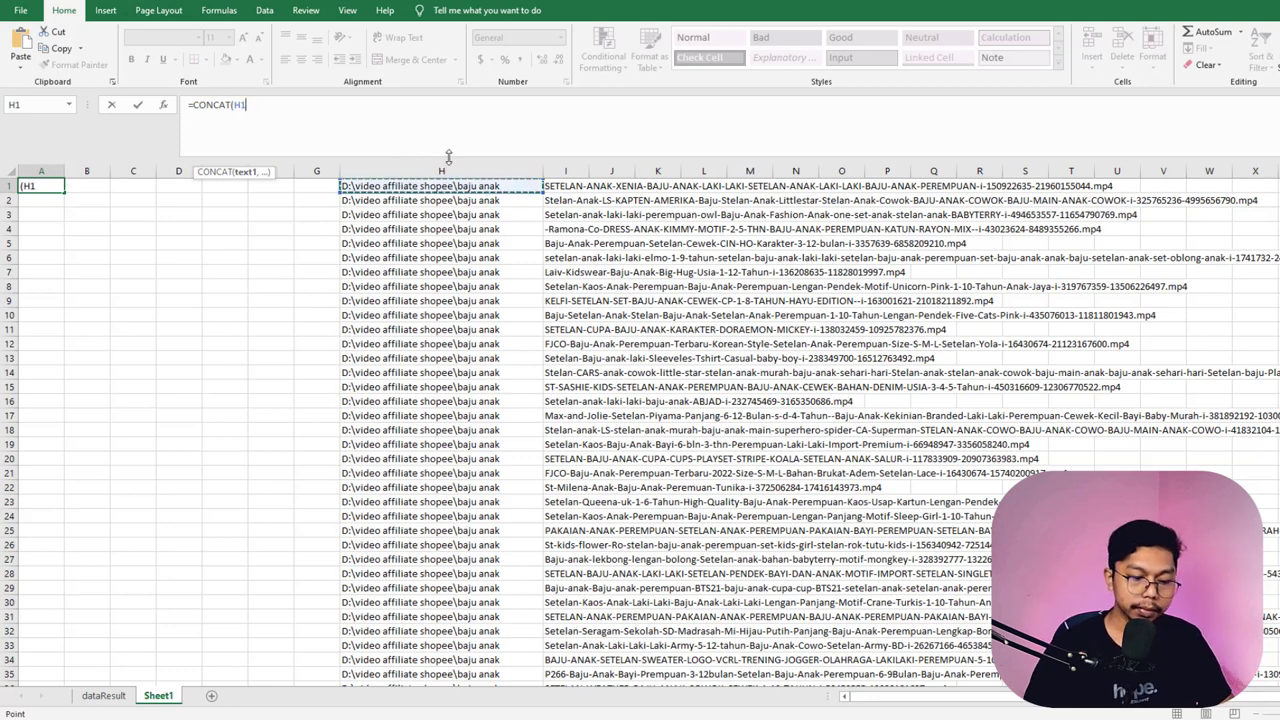
{"action": "type", "text": ","}
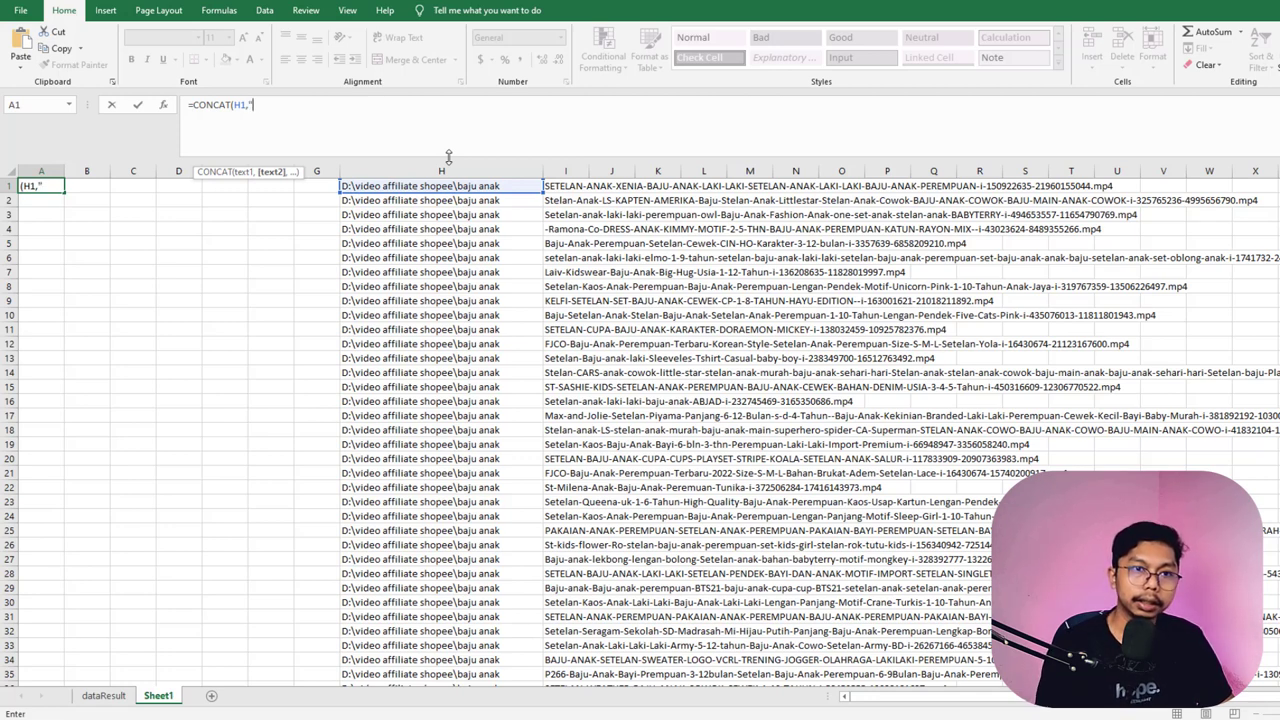
{"action": "type", "text": "\"\")"}
{"action": "key", "text": "ctrl+Return"}
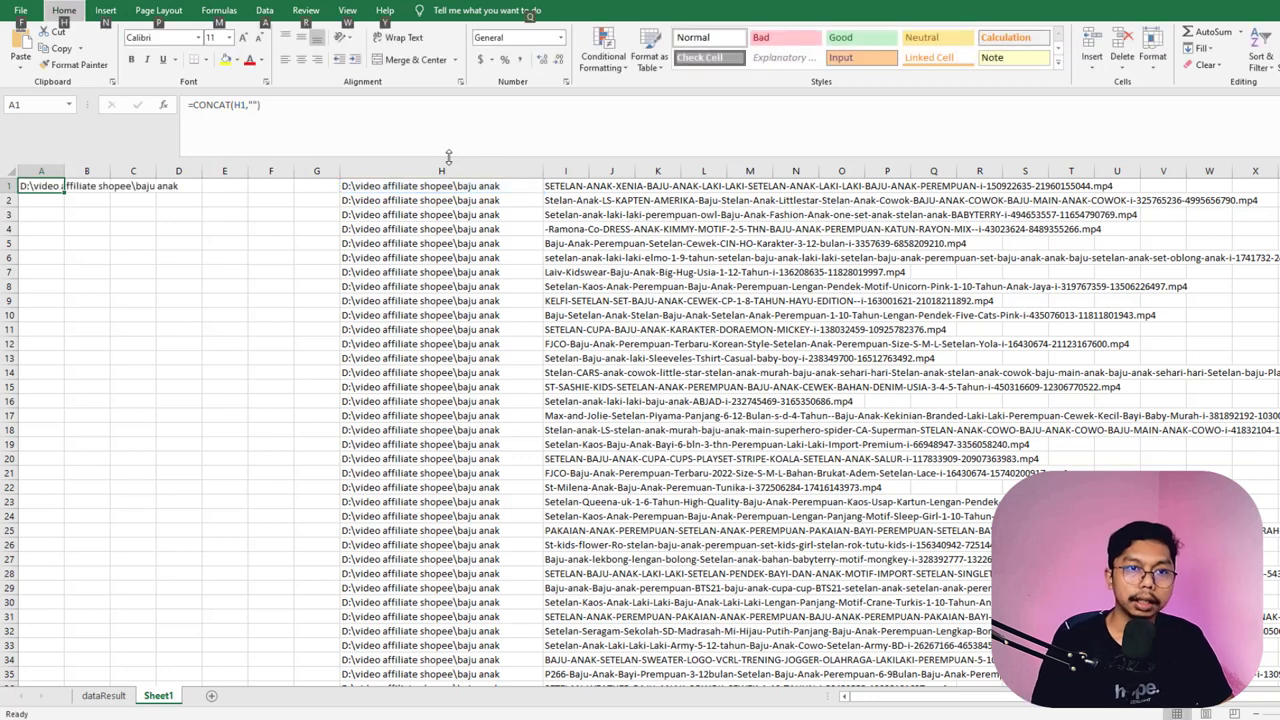
- Extend the A1 formula to =CONCAT(H1,"\",I1) so the folder path and file name are joined by a backslash
{"action": "left_click", "coordinate": [252, 104]}
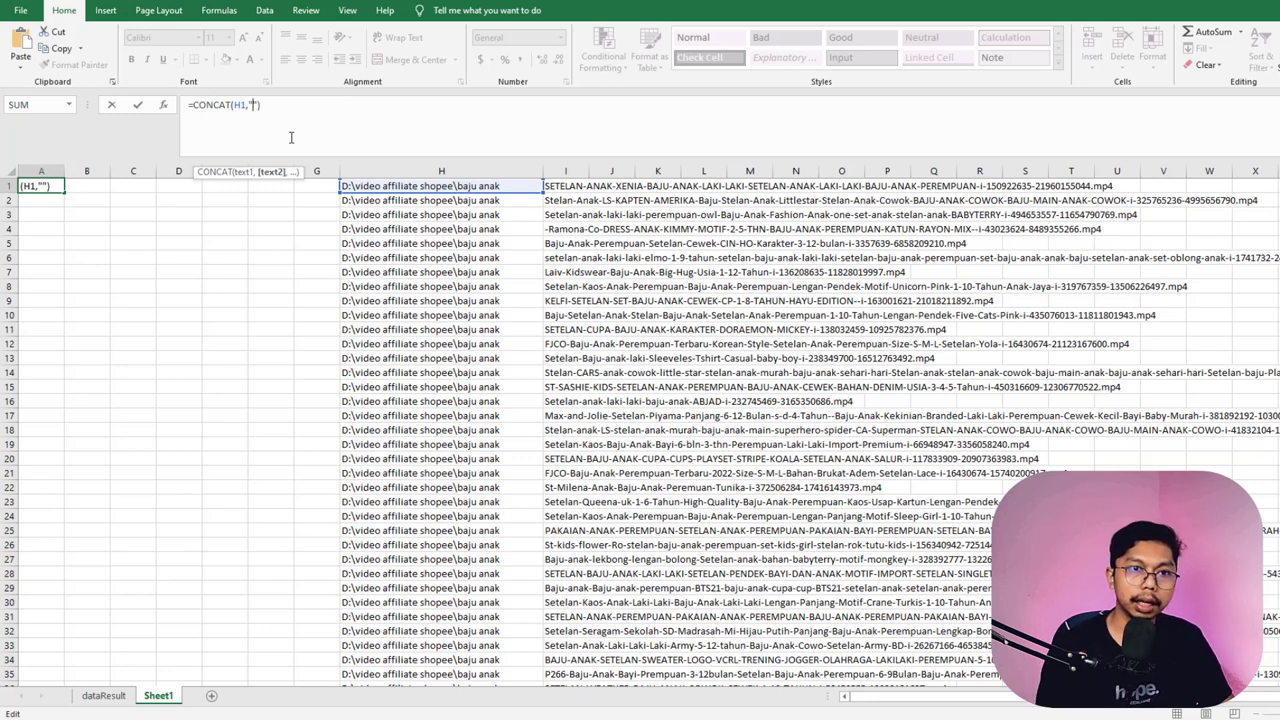
{"action": "type", "text": "\\\""}
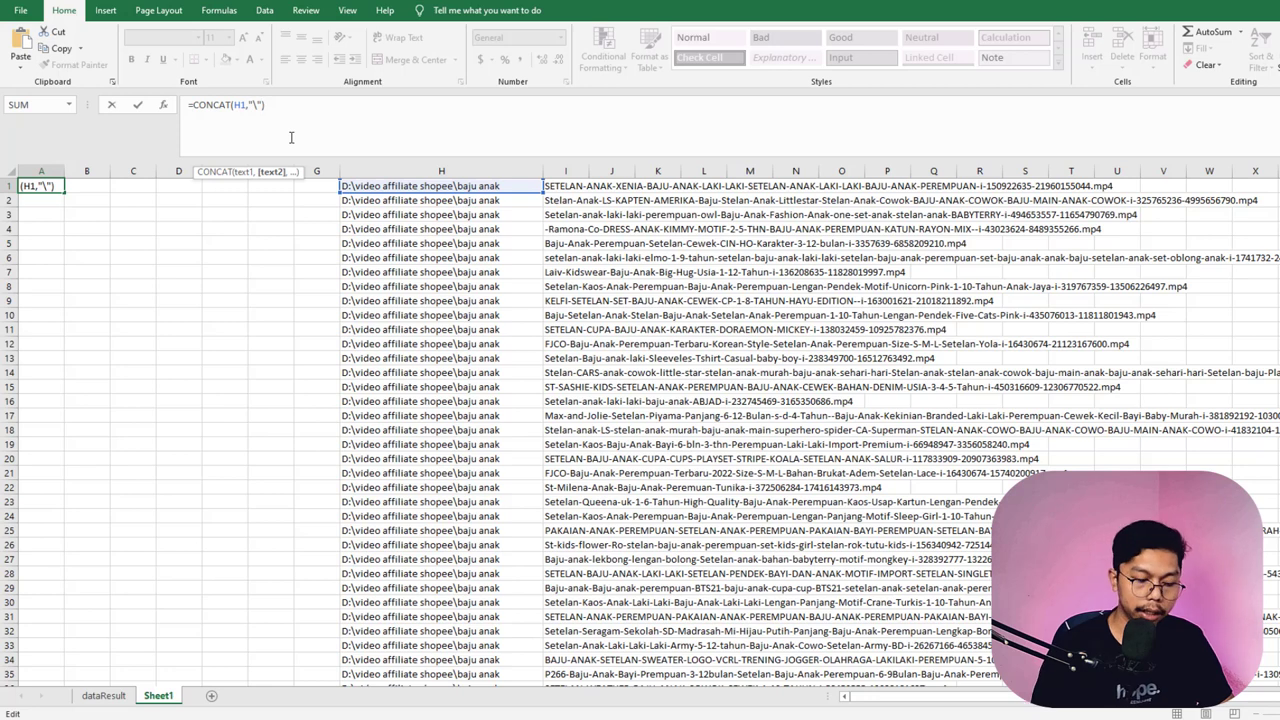
{"action": "type", "text": ","}
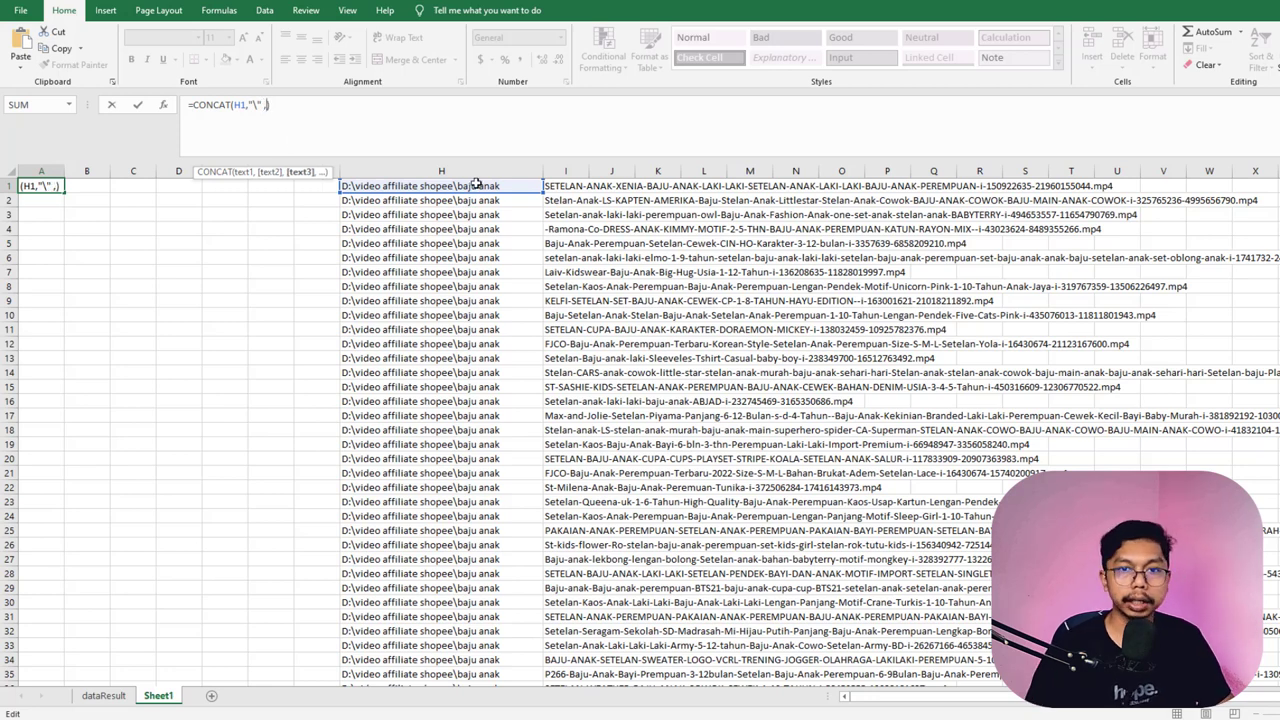
{"action": "left_click", "coordinate": [565, 187]}
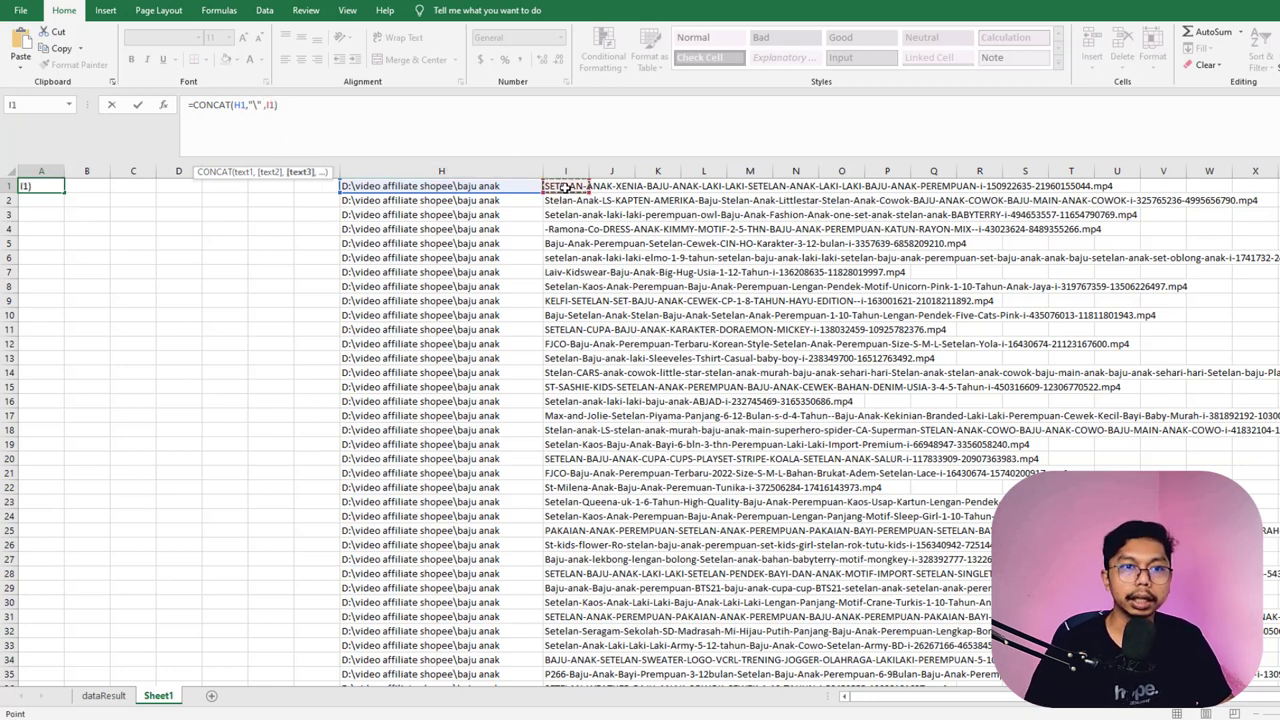
{"action": "key", "text": "Return"}
{"action": "left_click", "coordinate": [48, 185]}
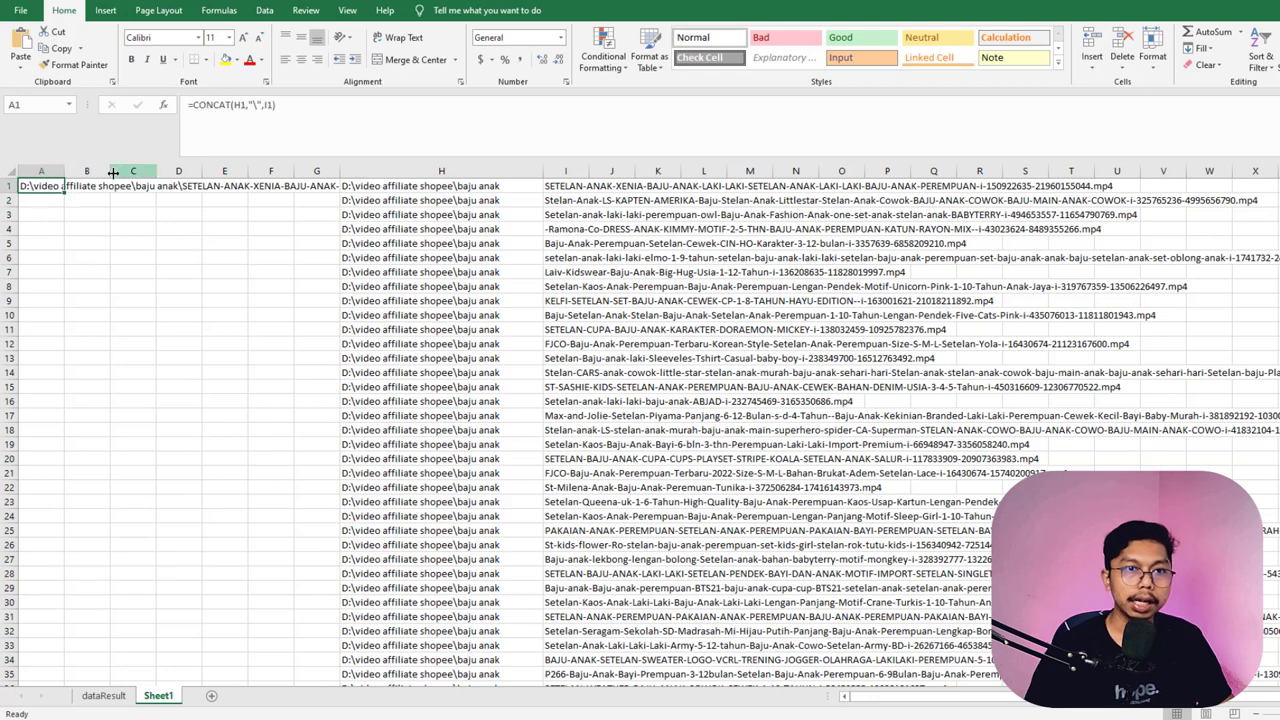
- Fill the A1 path formula down column A to row 17
{"action": "left_click", "coordinate": [62, 197]}
{"action": "left_click", "coordinate": [62, 190]}
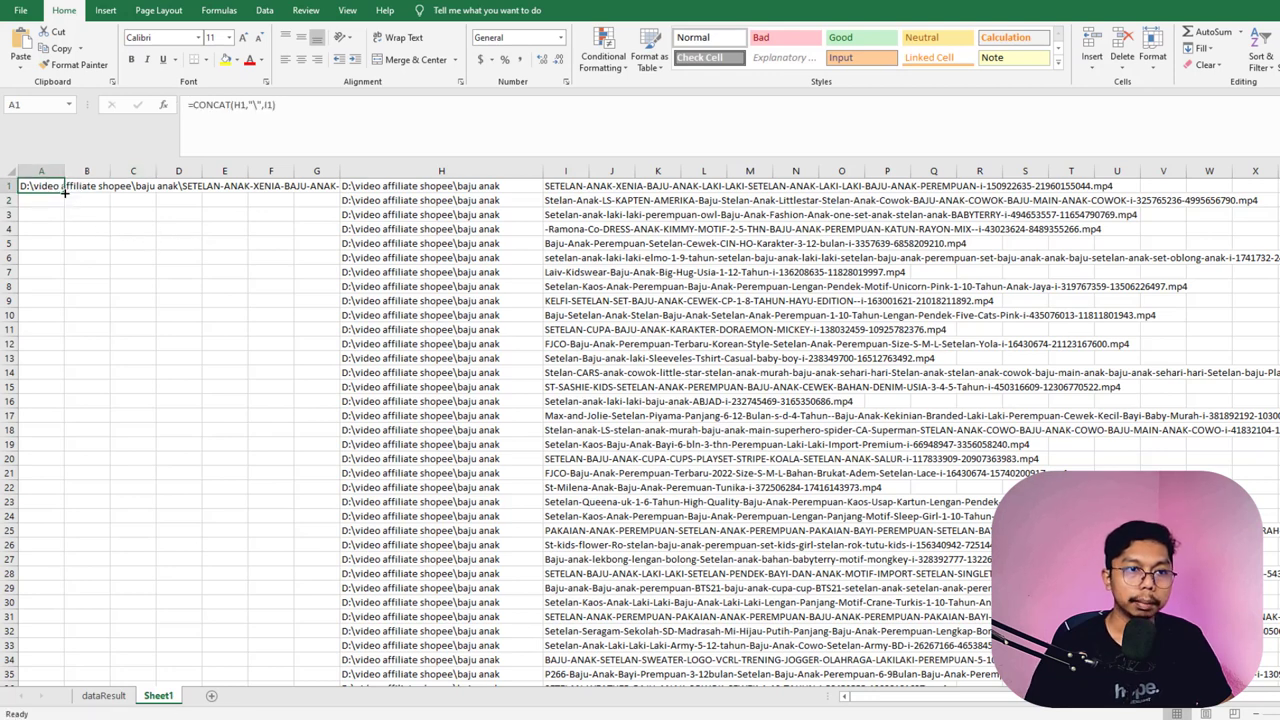
{"action": "left_click_drag", "start_coordinate": [64, 193], "coordinate": [62, 416]}
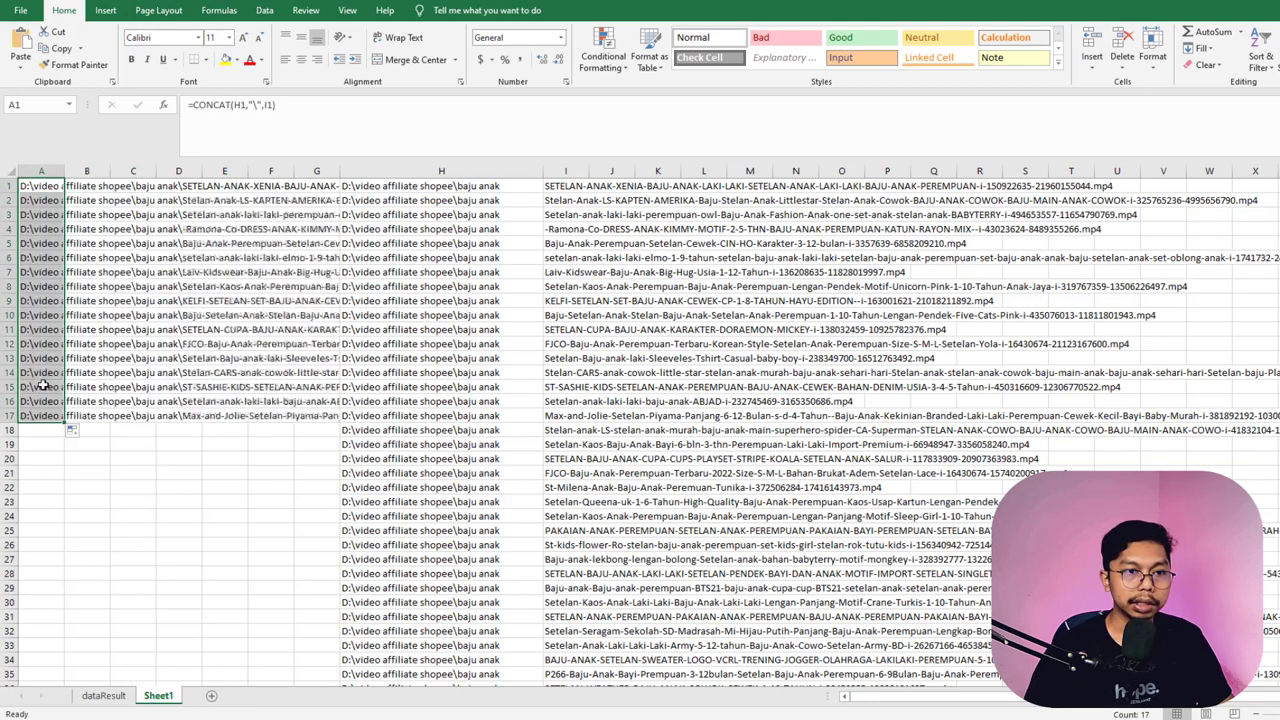
- Test the full path from A10 by opening it through File Explorer, then close the video and return to the workbook
{"action": "left_click", "coordinate": [42, 316]}
{"action": "key", "text": "ctrl+c"}
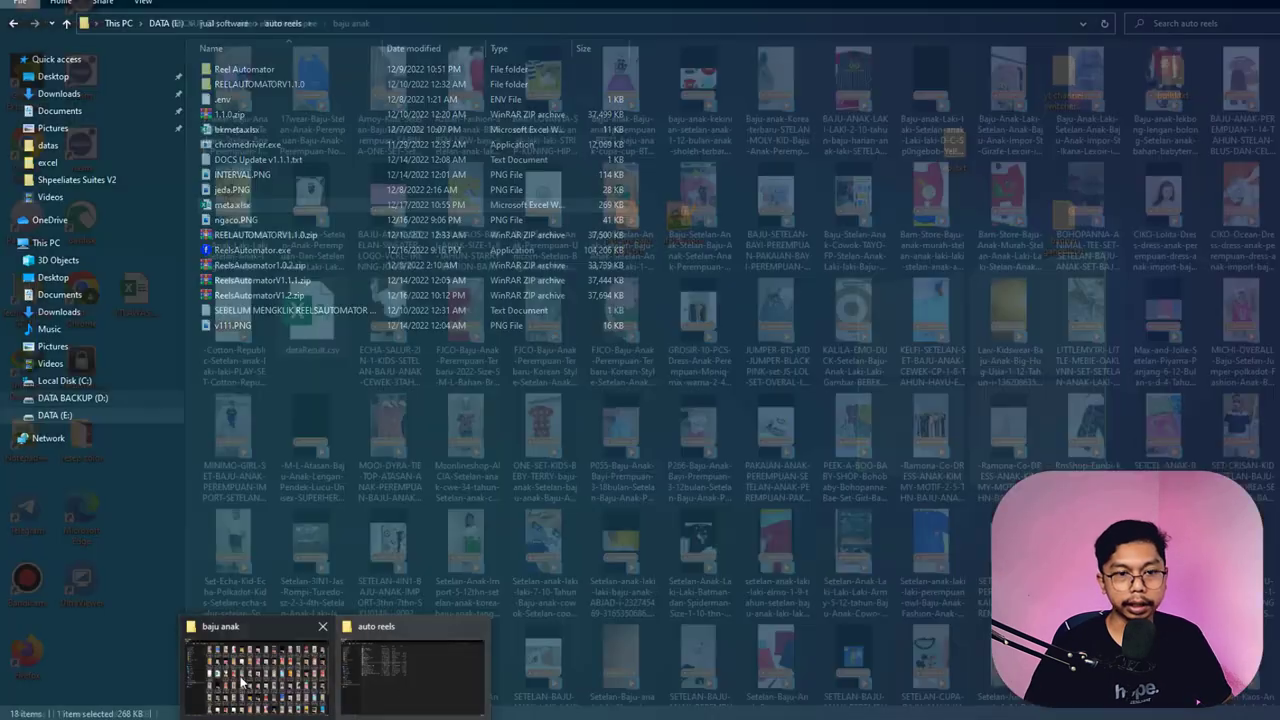
{"action": "left_click", "coordinate": [405, 690]}
{"action": "left_click", "coordinate": [406, 25]}
{"action": "key", "text": "ctrl+v"}
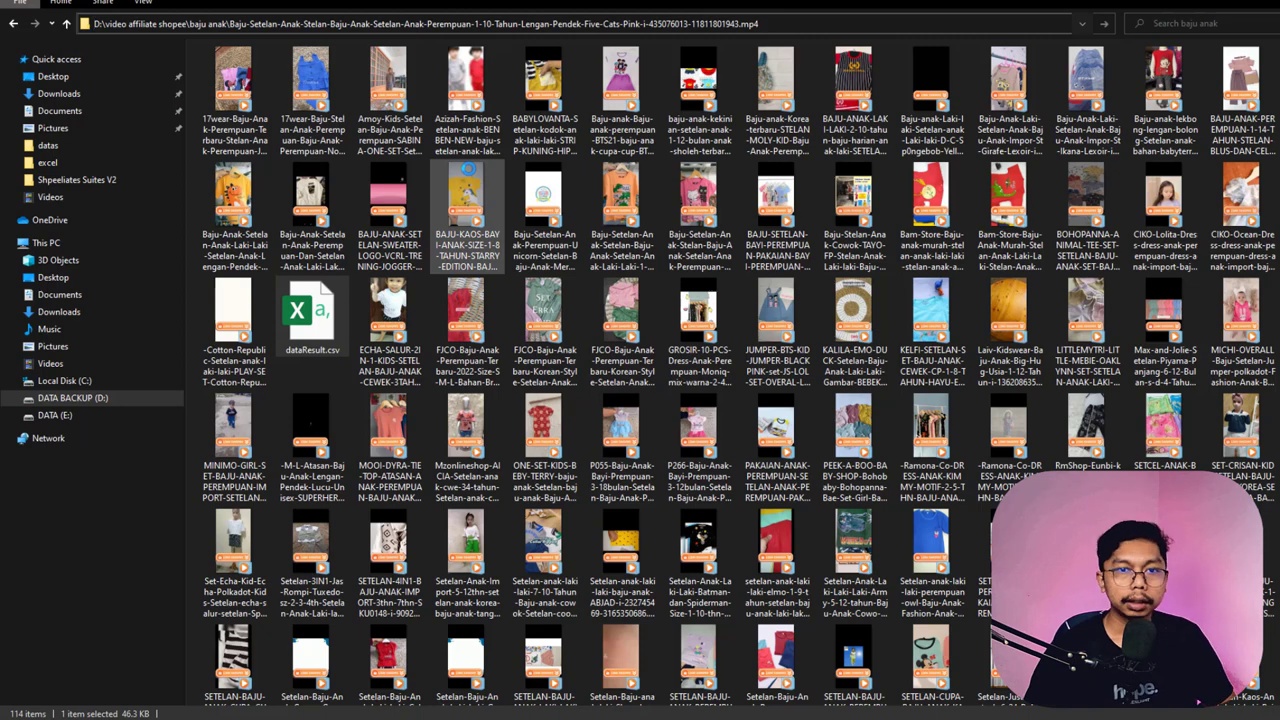
{"action": "key", "text": "Return"}
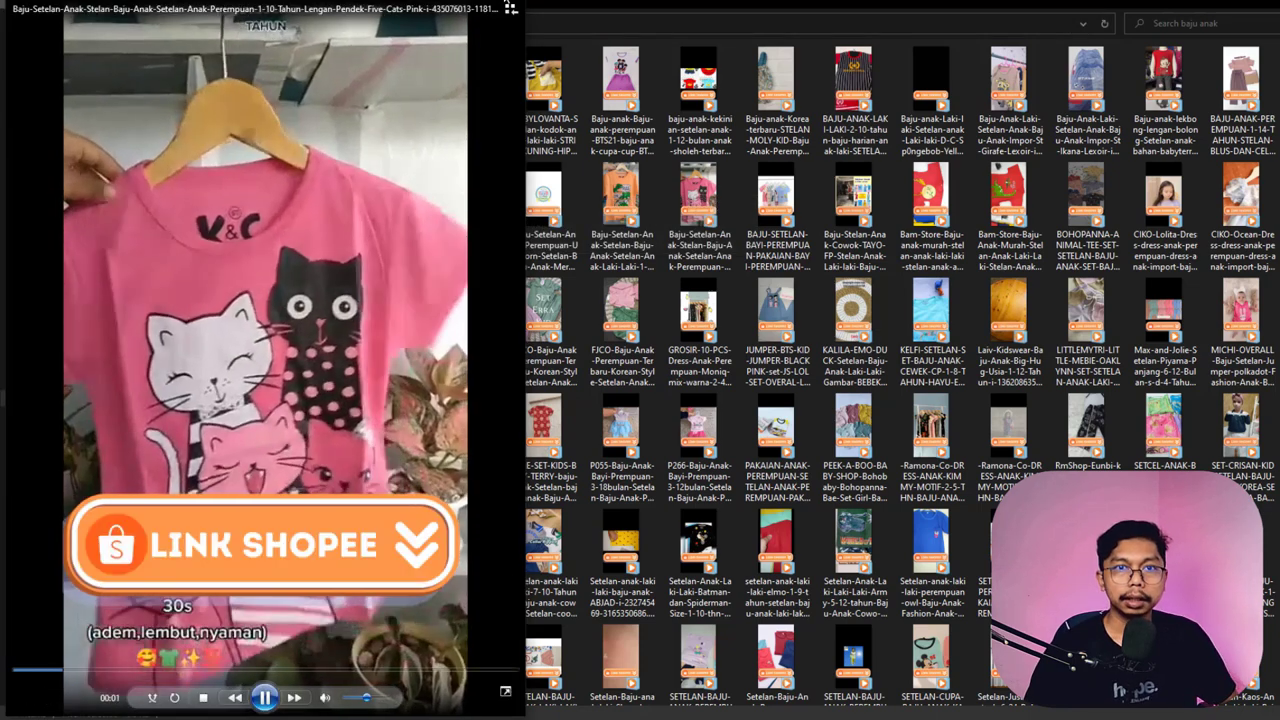
{"action": "left_click", "coordinate": [510, 8]}
{"action": "key", "text": "alt+Tab"}
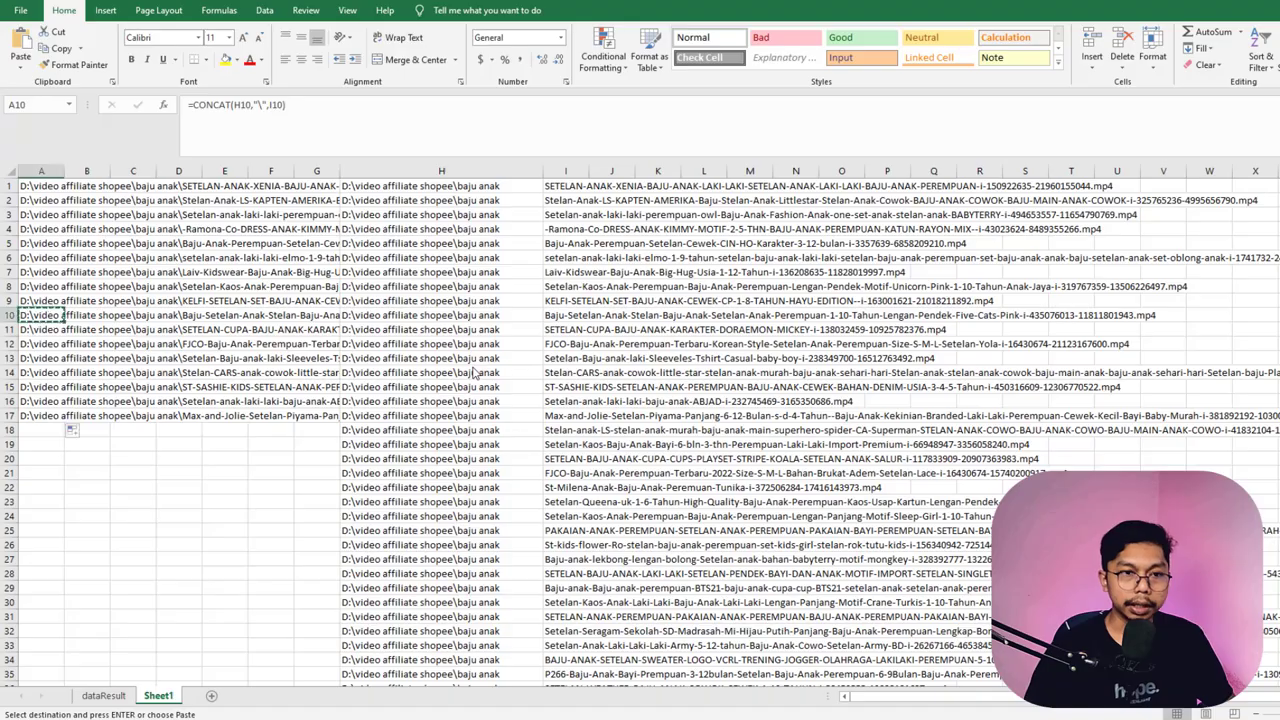
- Fill the path formula from A17 down to A117 and copy the filled range
{"action": "left_click", "coordinate": [47, 416]}
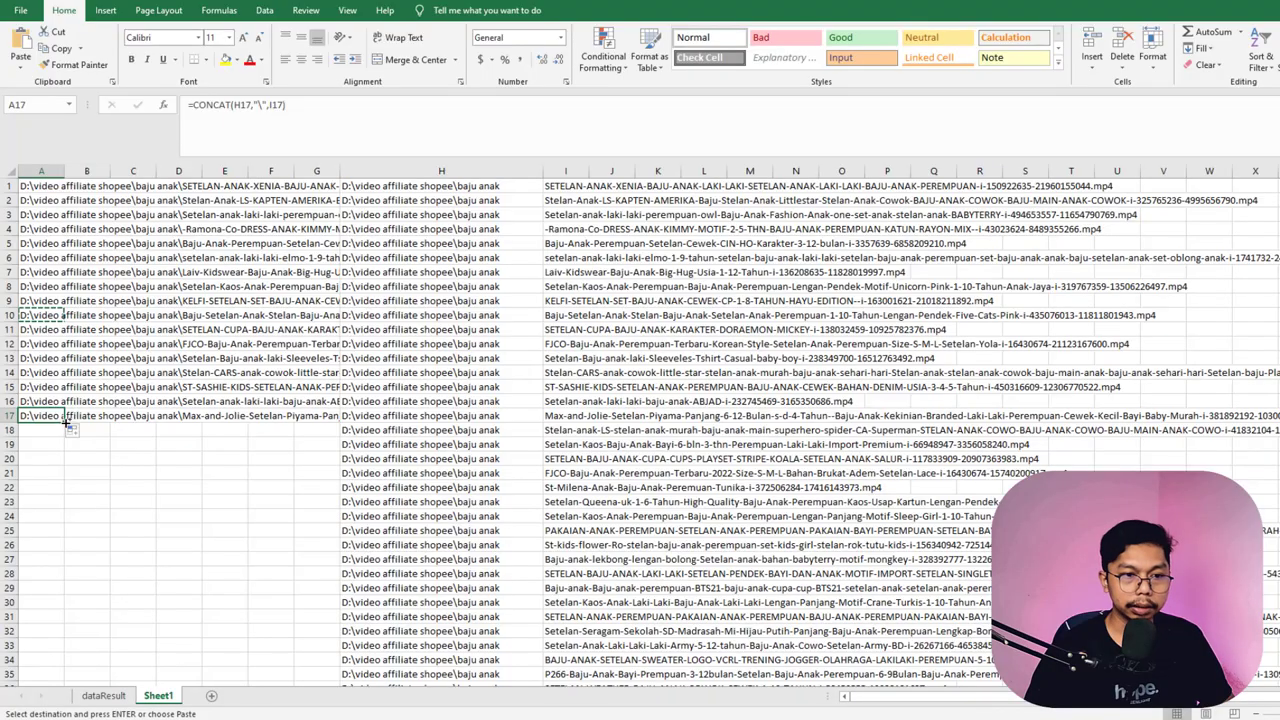
{"action": "left_click_drag", "start_coordinate": [65, 422], "coordinate": [60, 229]}
{"action": "scroll", "coordinate": [93, 352], "scroll_direction": "up", "scroll_amount": 7}
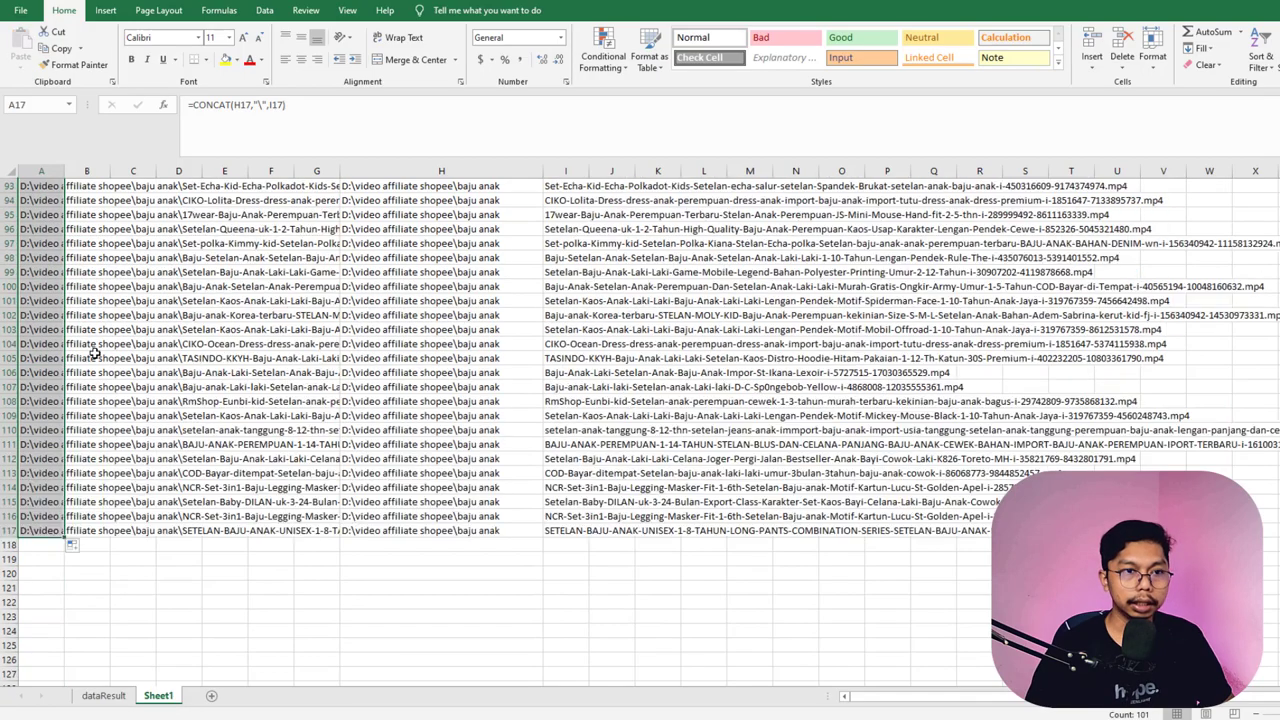
{"action": "scroll", "coordinate": [93, 352], "scroll_direction": "up", "scroll_amount": 8}
{"action": "key", "text": "ctrl+c"}
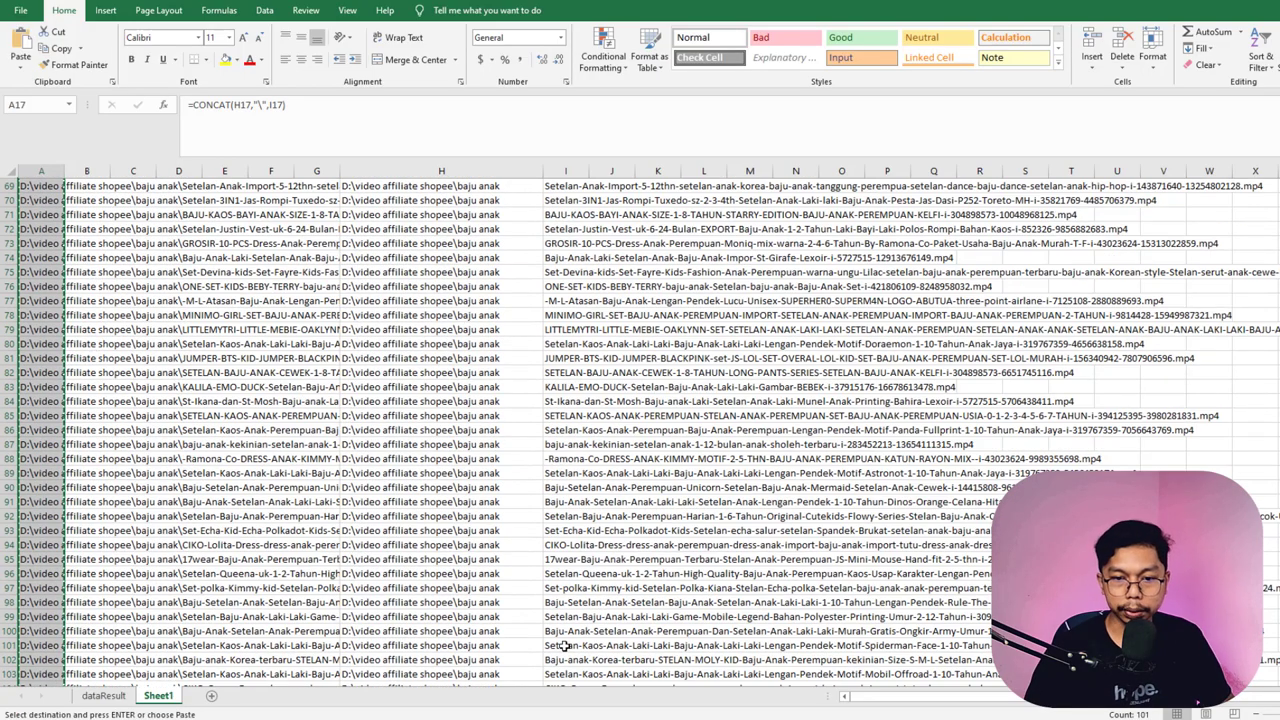
- Switch to the meta.xlsx workbook and paste the copied video paths as values into the PATH column from D2
{"action": "mouse_move", "coordinate": [711, 705]}
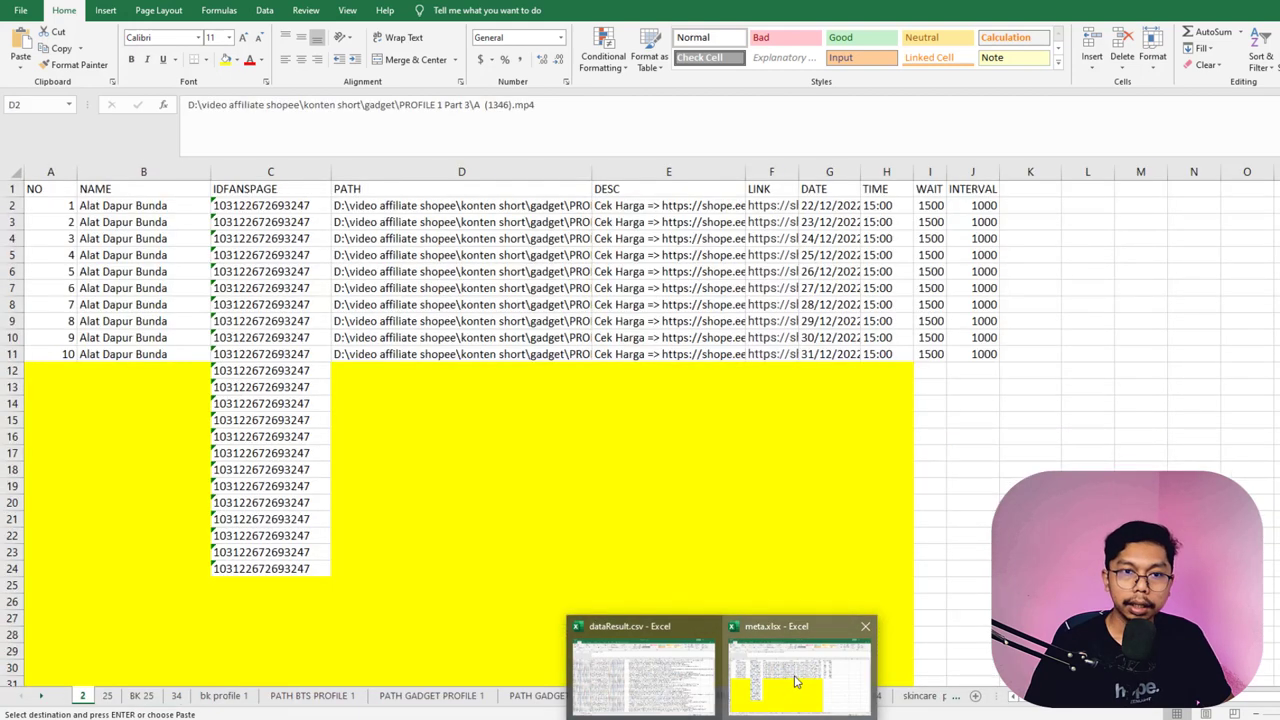
{"action": "left_click", "coordinate": [795, 680]}
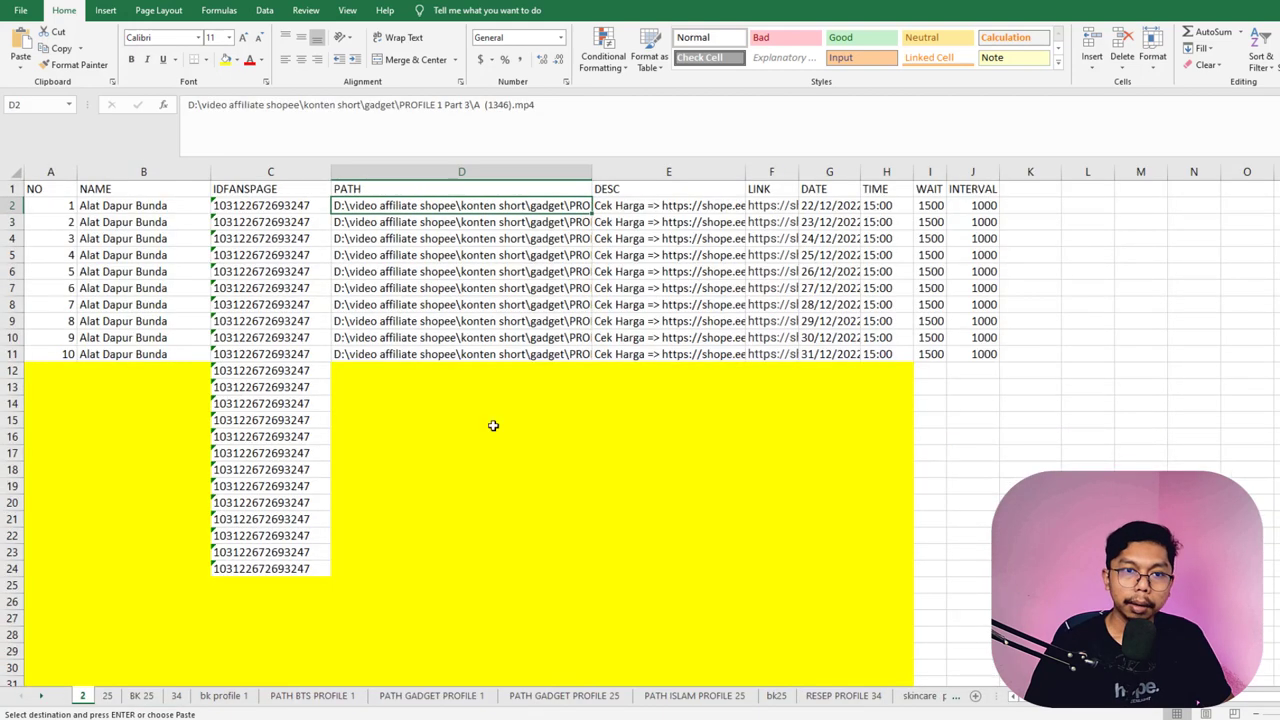
{"action": "right_click", "coordinate": [407, 205]}
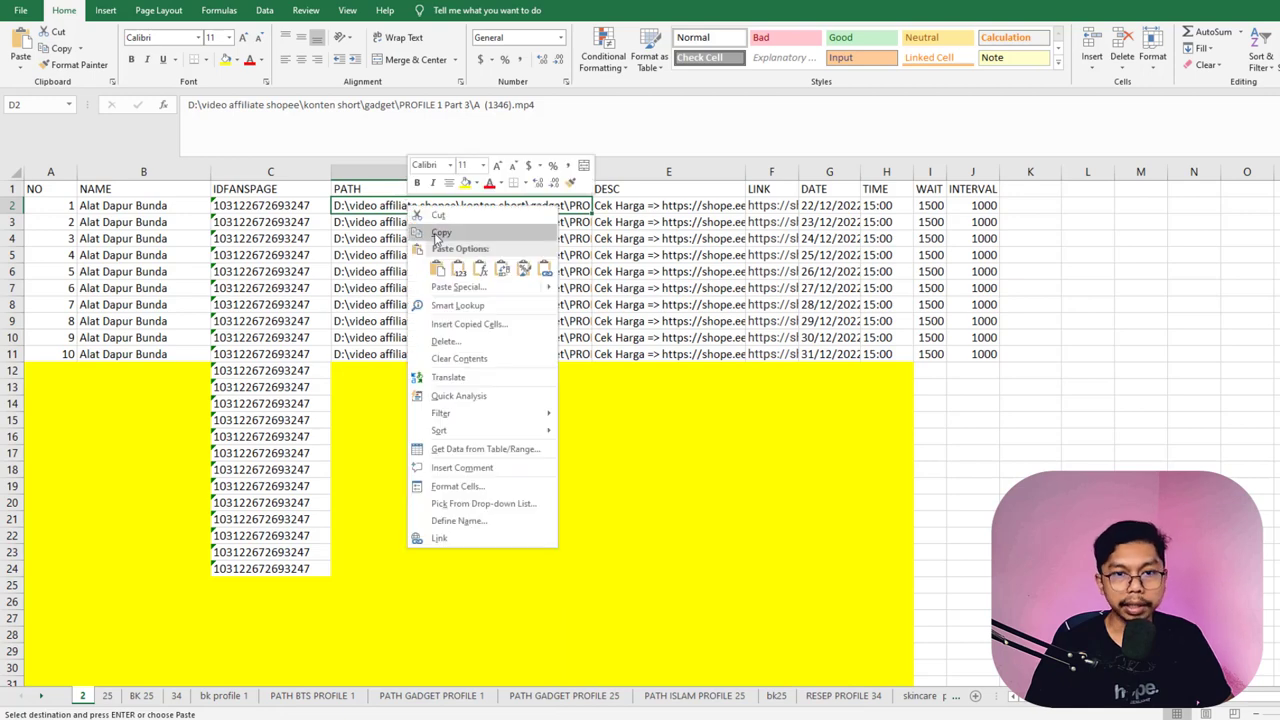
{"action": "left_click", "coordinate": [458, 270]}
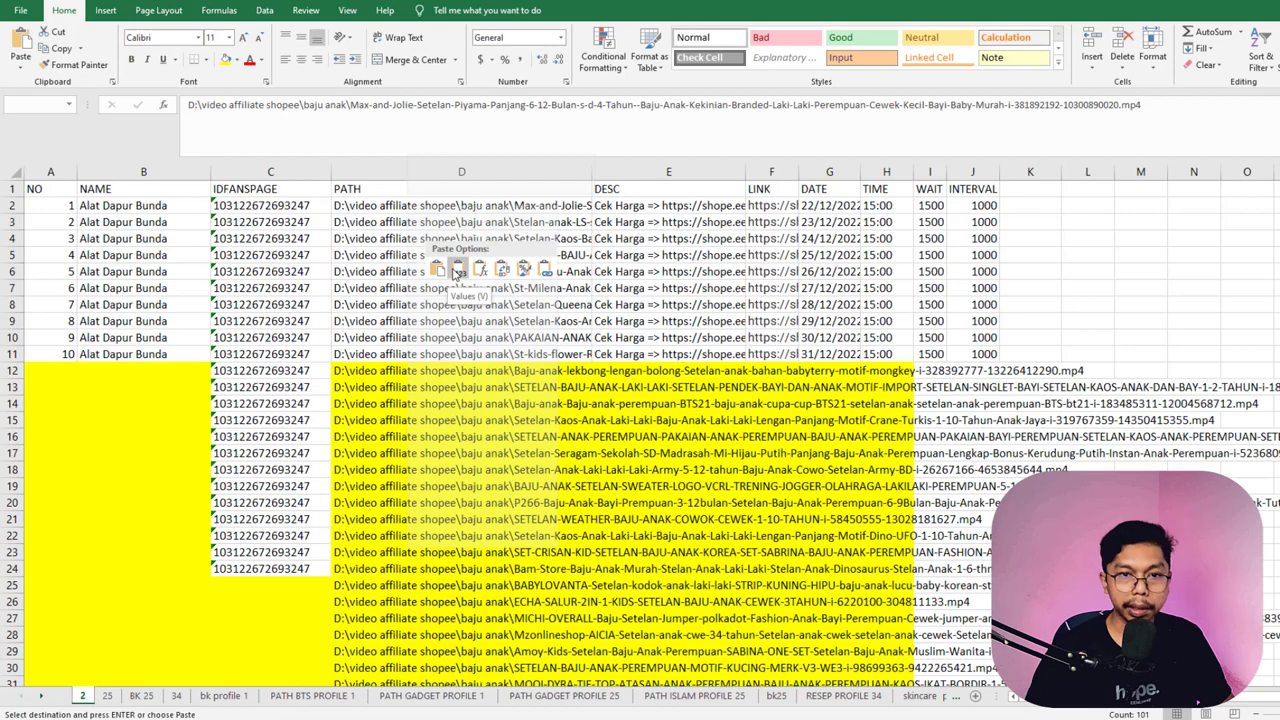
{"action": "left_click", "coordinate": [456, 272]}
{"action": "left_click", "coordinate": [466, 279]}
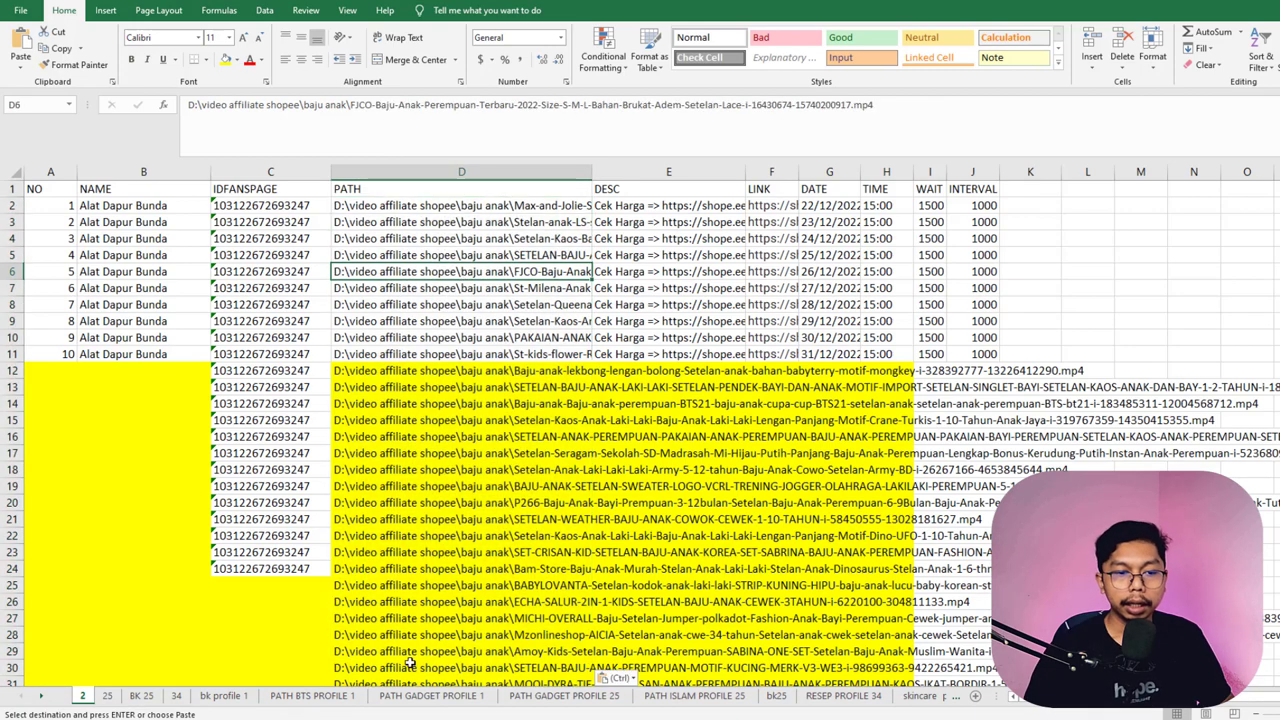
- Fill the page ID in the IDFANSPAGE column from C24 down to C102, beside the last video path
{"action": "left_click", "coordinate": [400, 486]}
{"action": "left_click", "coordinate": [293, 507]}
{"action": "scroll", "coordinate": [294, 490], "scroll_direction": "down", "scroll_amount": 3}
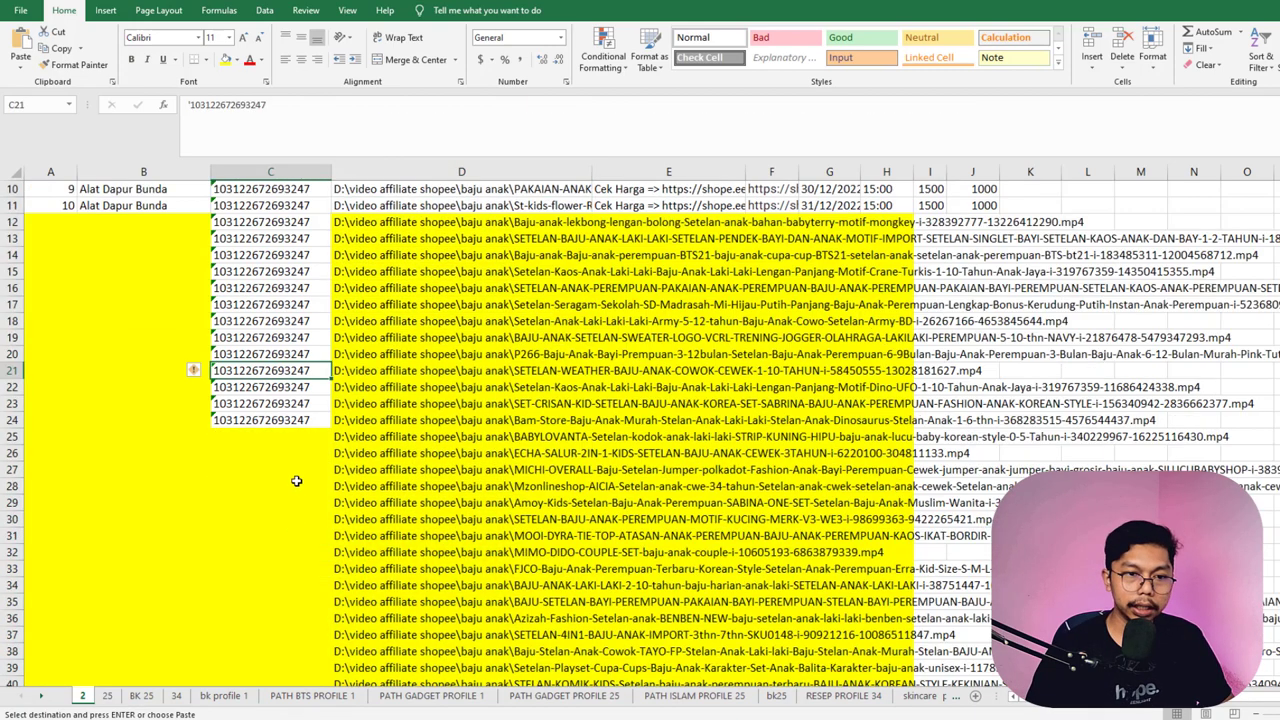
{"action": "left_click", "coordinate": [300, 420]}
{"action": "scroll", "coordinate": [318, 432], "scroll_direction": "down", "scroll_amount": 1}
{"action": "scroll", "coordinate": [318, 432], "scroll_direction": "down", "scroll_amount": 2}
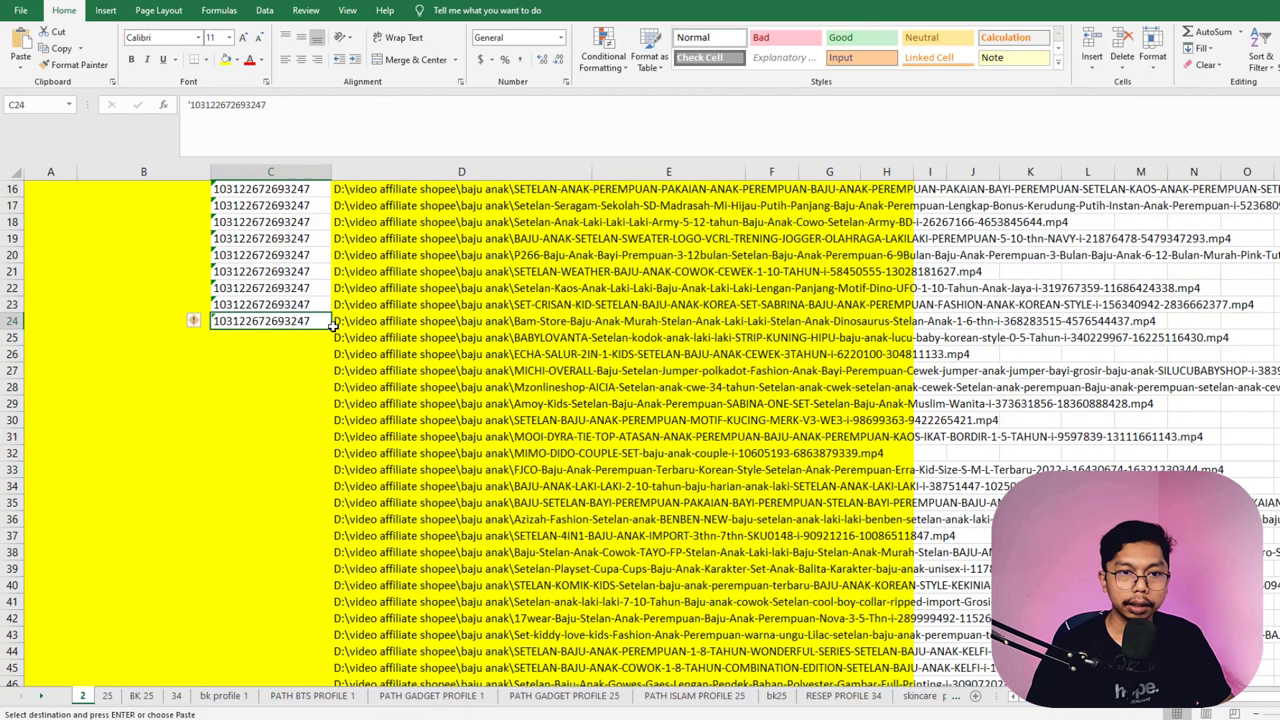
{"action": "left_click_drag", "start_coordinate": [333, 326], "coordinate": [312, 644]}
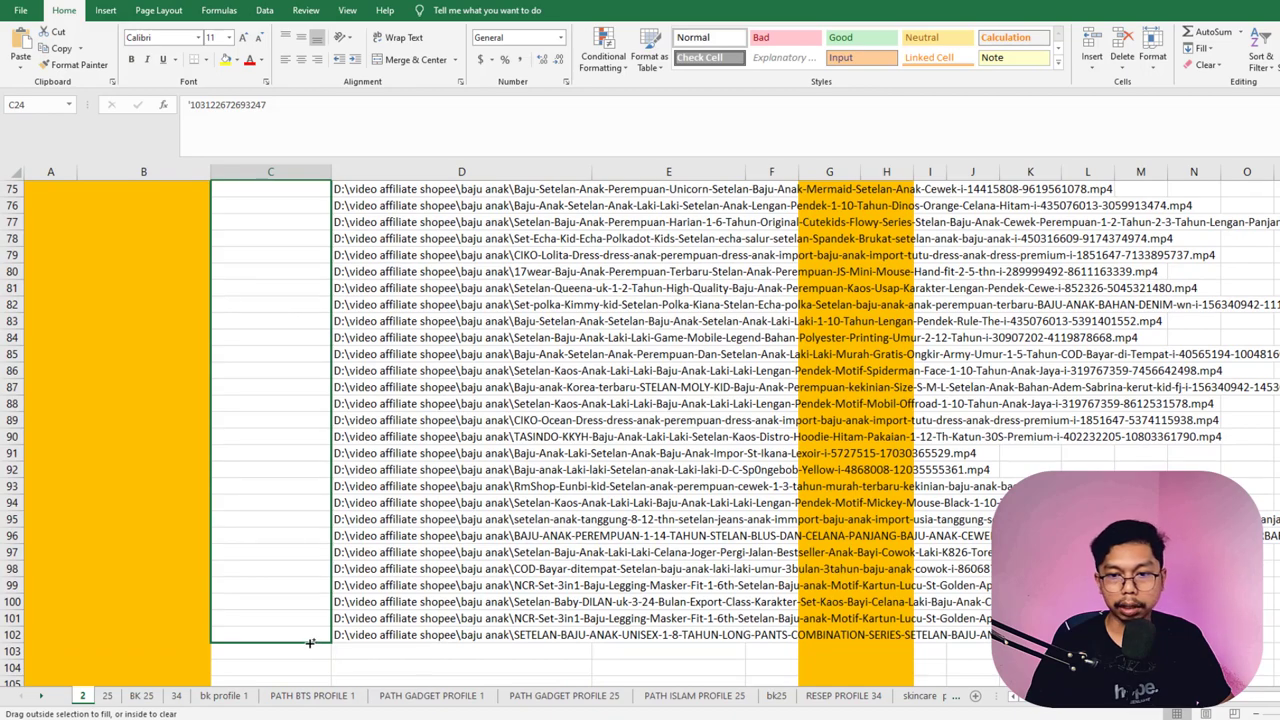
{"action": "scroll", "coordinate": [476, 503], "scroll_direction": "up", "scroll_amount": 9}
{"action": "scroll", "coordinate": [476, 503], "scroll_direction": "up", "scroll_amount": 16}
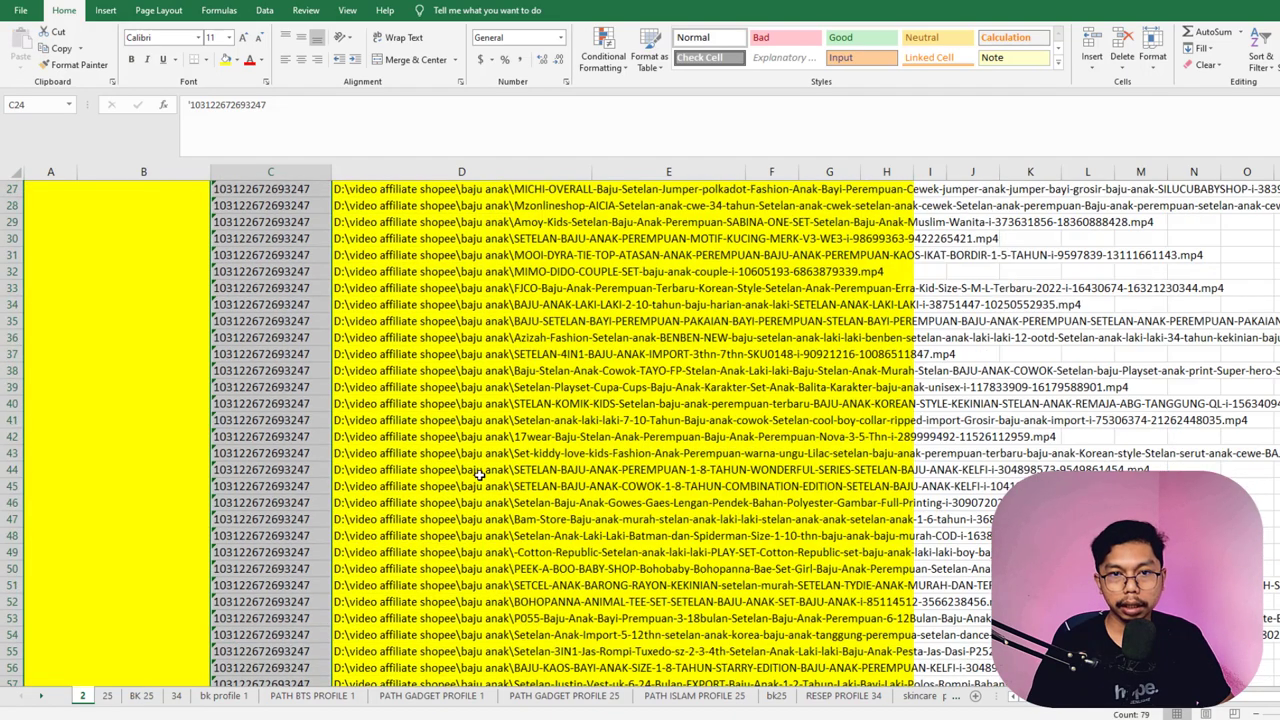
- Switch to the dataResult.csv workbook and copy the Shopee short links in column B of the dataResult sheet from B2 down to B118
{"action": "left_click", "coordinate": [655, 333]}
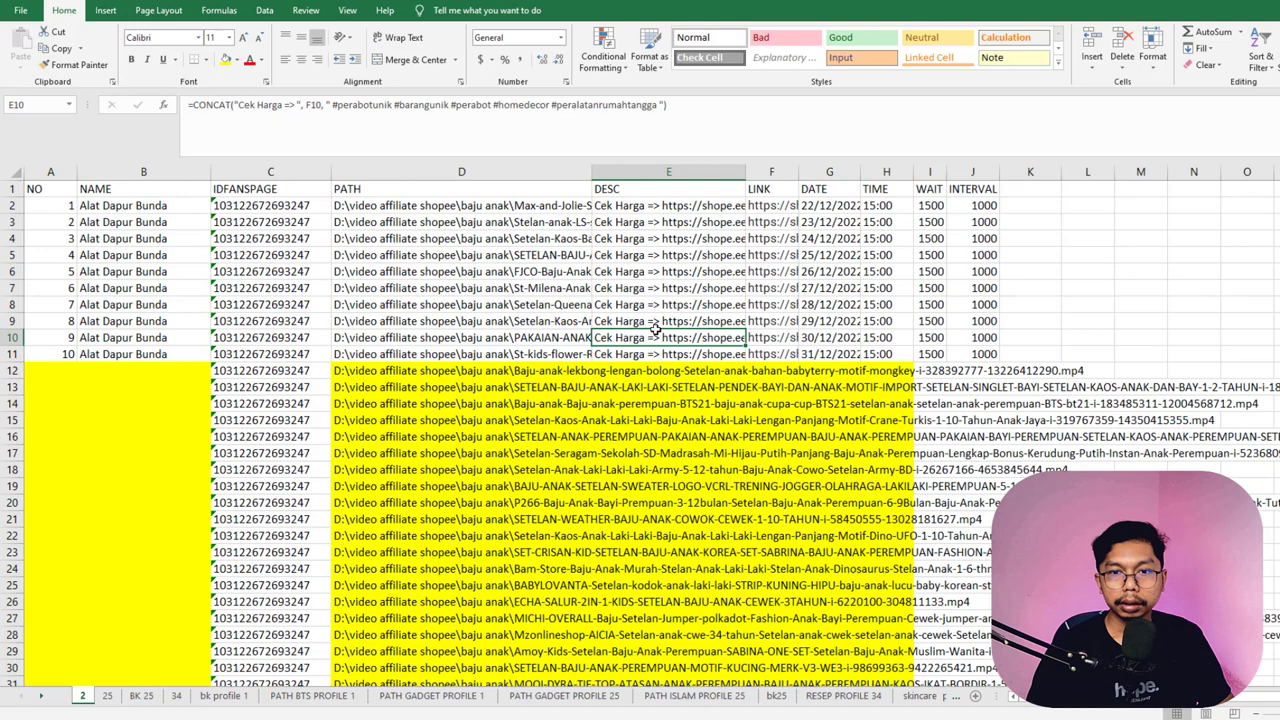
{"action": "left_click", "coordinate": [638, 208]}
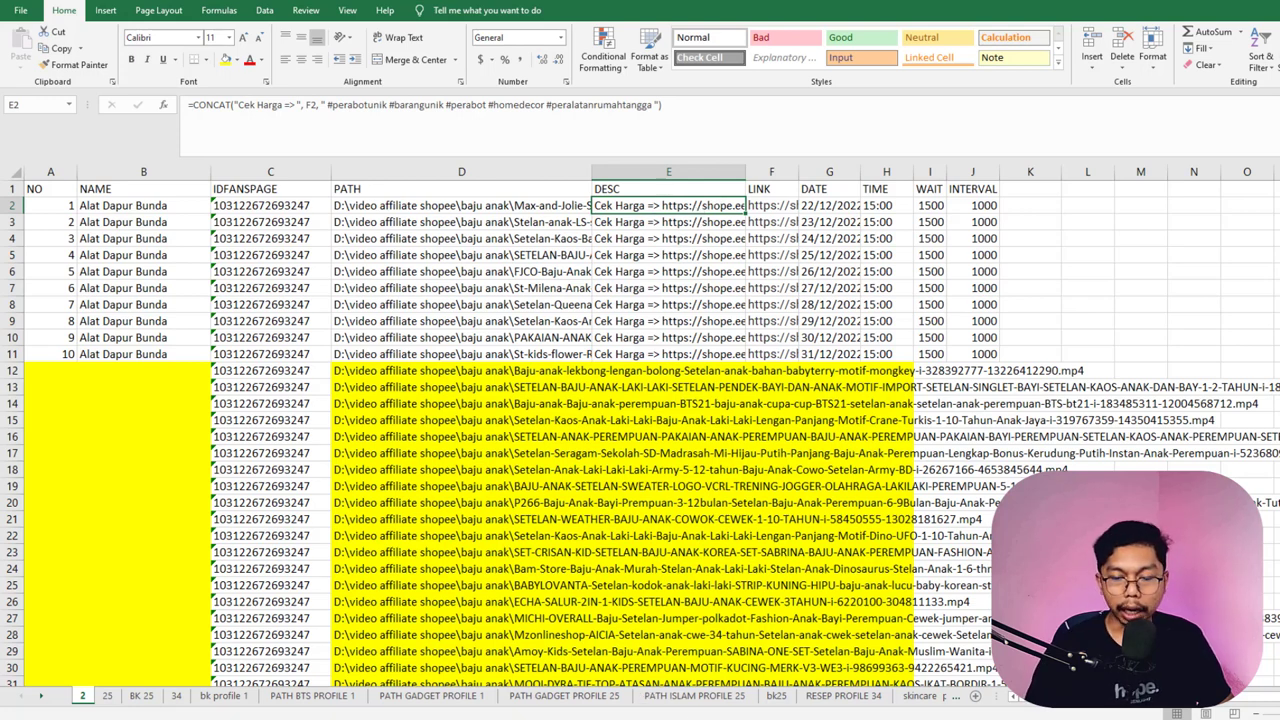
{"action": "mouse_move", "coordinate": [721, 718]}
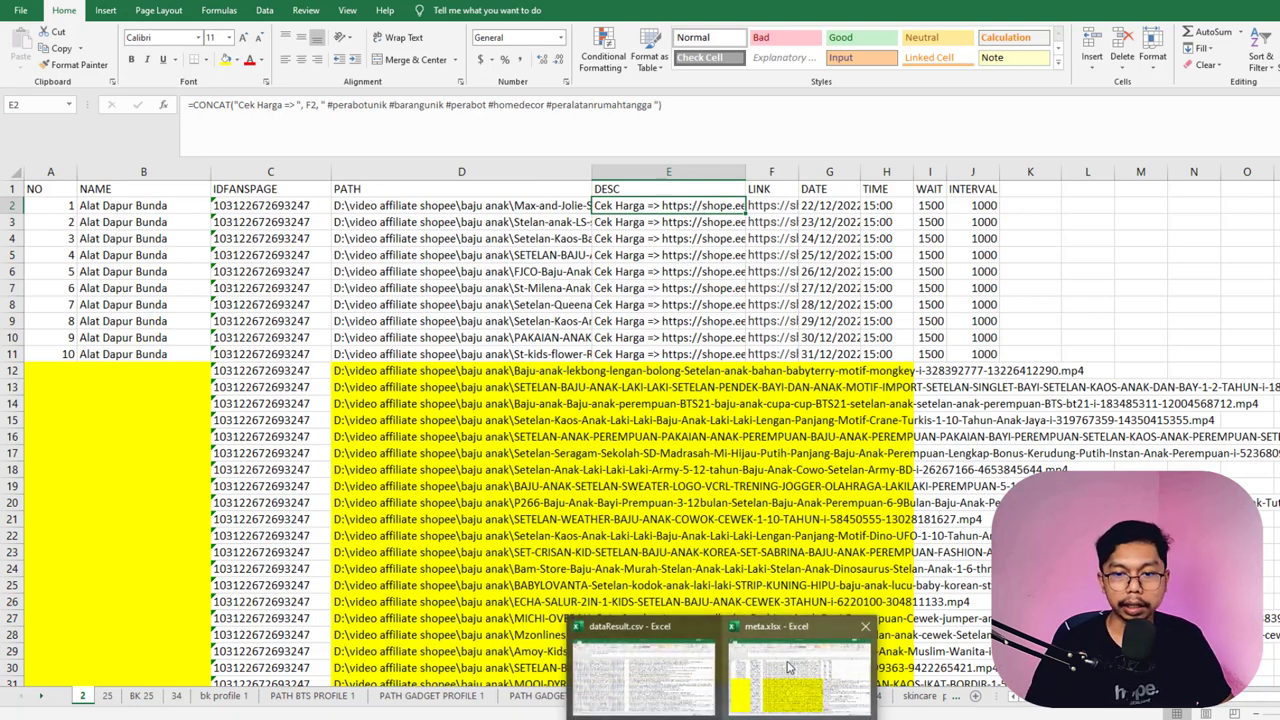
{"action": "left_click", "coordinate": [640, 660]}
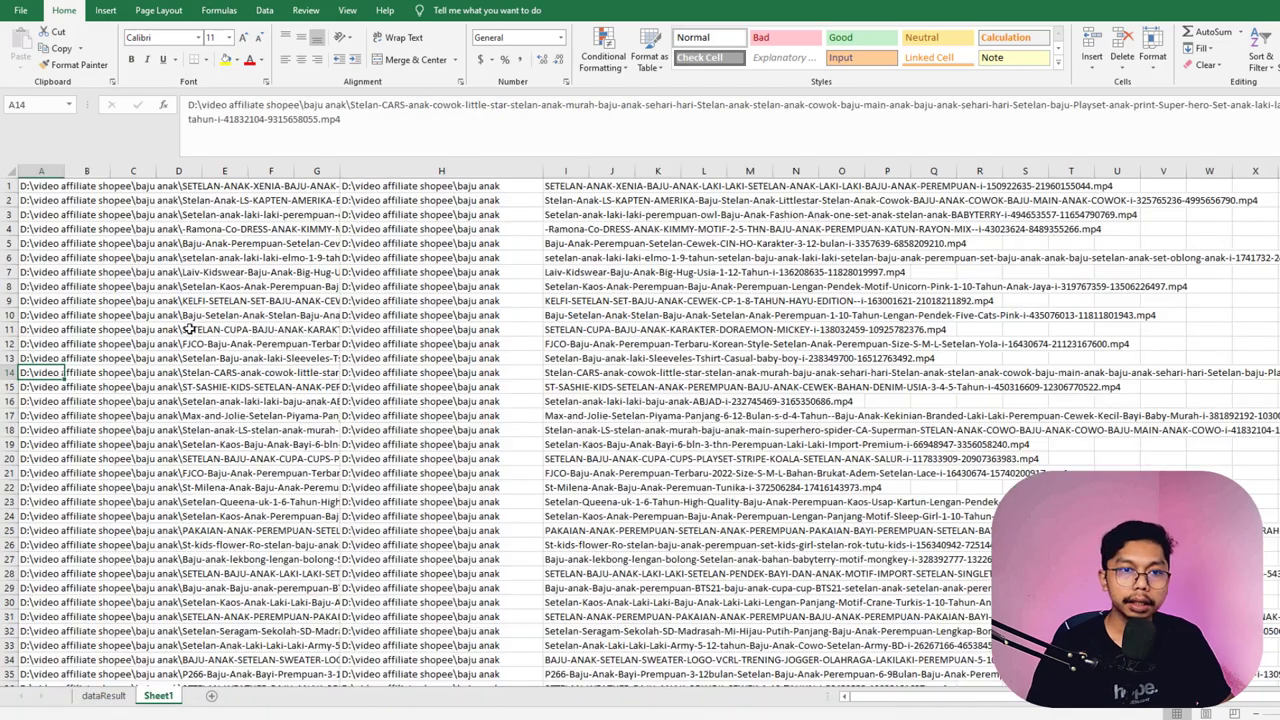
{"action": "left_click", "coordinate": [103, 695]}
{"action": "left_click_drag", "start_coordinate": [87, 186], "coordinate": [87, 490]}
{"action": "scroll", "coordinate": [72, 286], "scroll_direction": "up", "scroll_amount": 6}
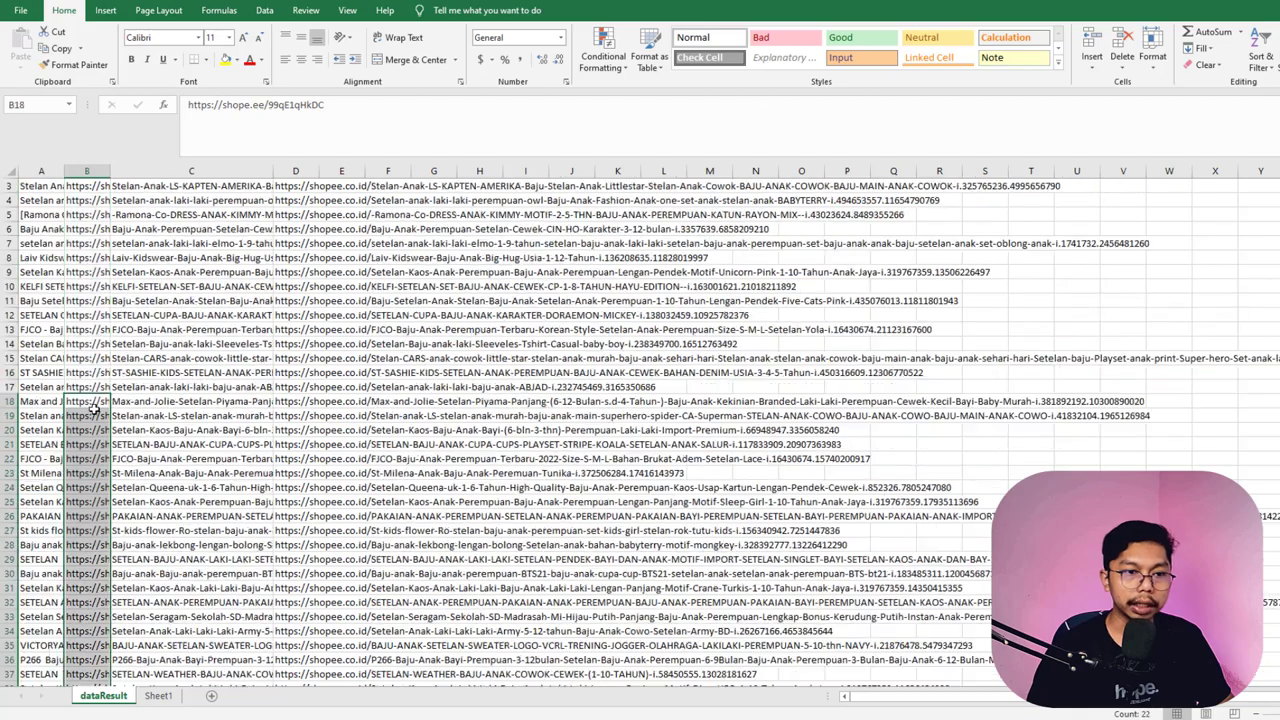
{"action": "left_click", "coordinate": [85, 201]}
{"action": "key", "text": "ctrl+shift+Down"}
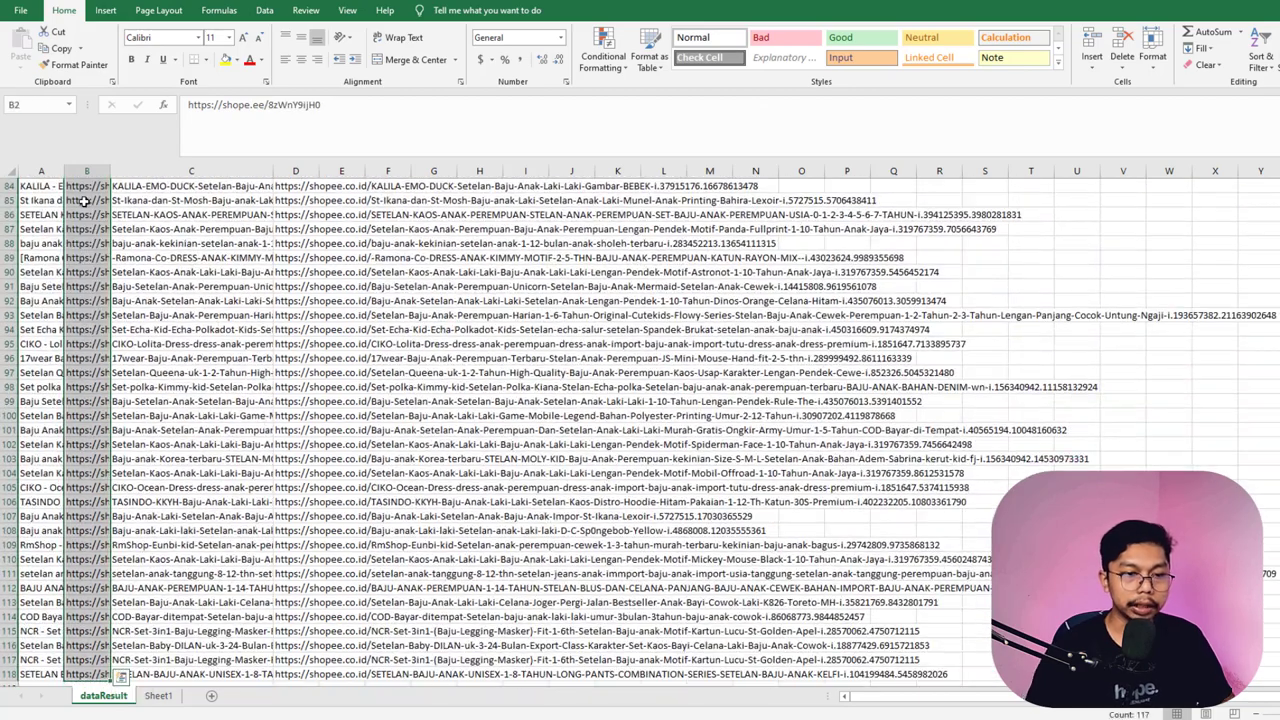
- Return to the meta.xlsx workbook and clear the old links from F2:F11 in the LINK column
{"action": "key", "text": "alt+Tab"}
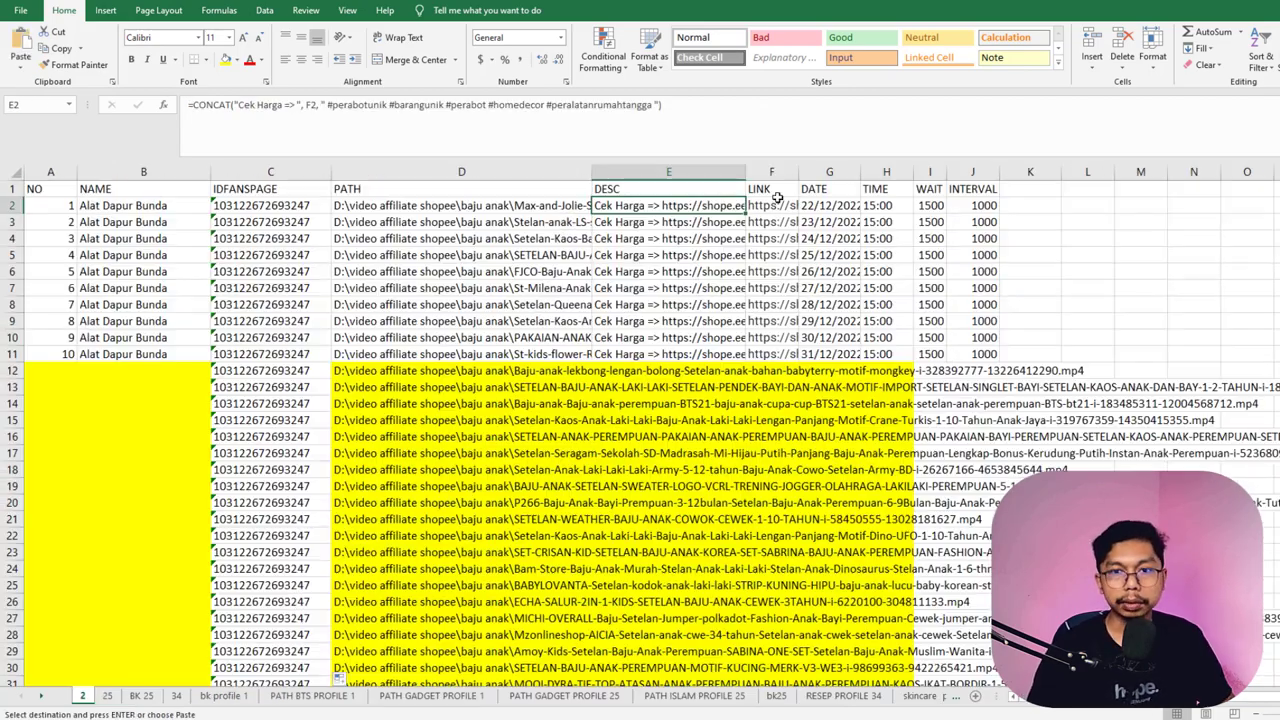
{"action": "left_click", "coordinate": [779, 203]}
{"action": "key", "text": "alt"}
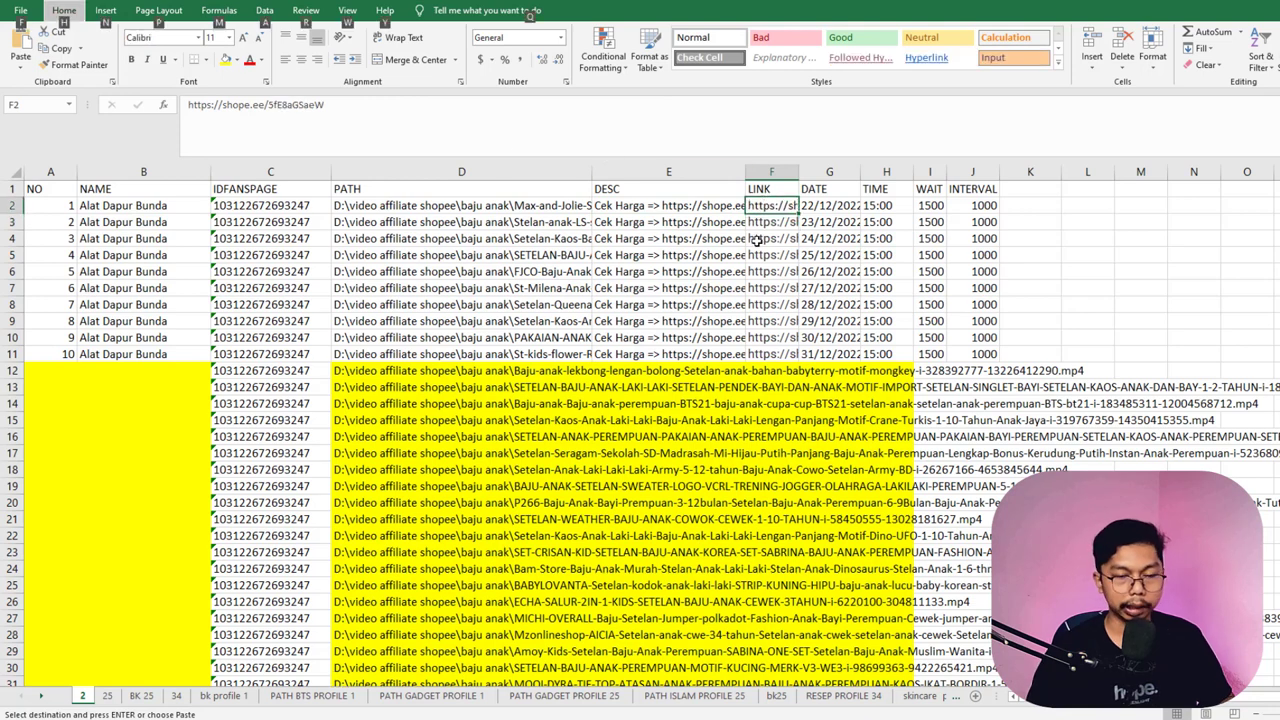
{"action": "key", "text": "alt"}
{"action": "left_click", "coordinate": [786, 217]}
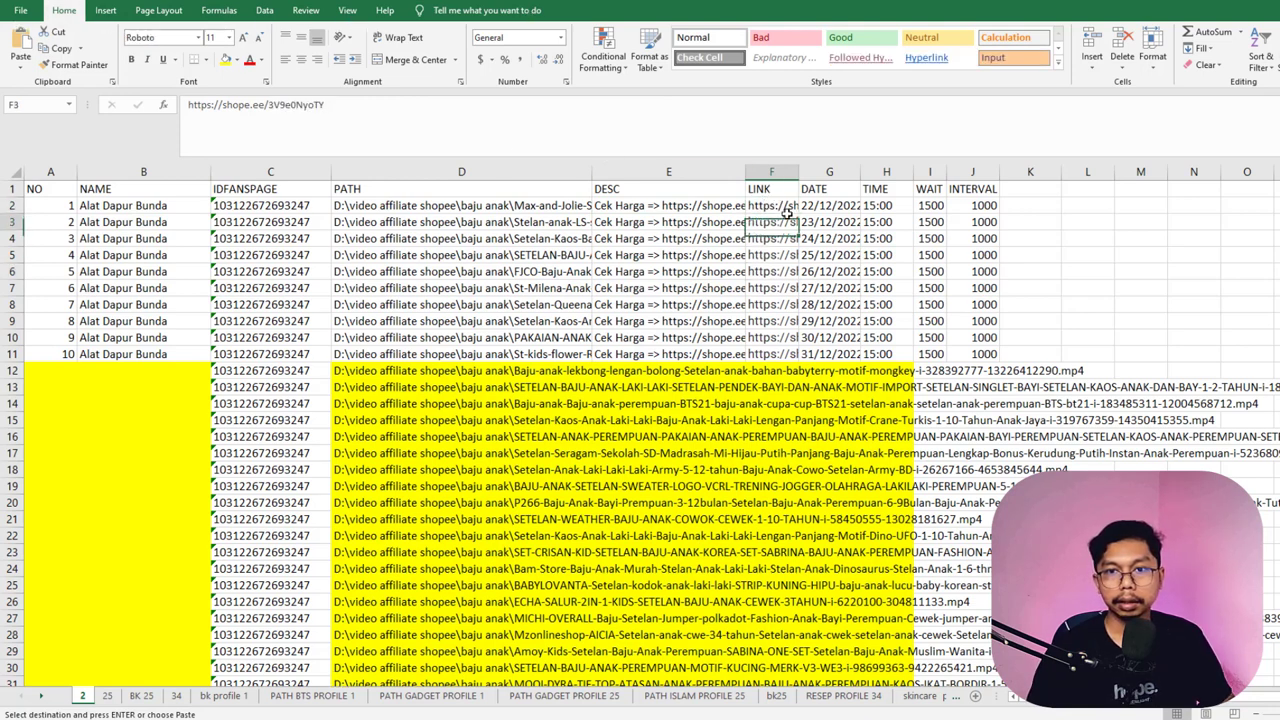
{"action": "left_click", "coordinate": [781, 205]}
{"action": "key", "text": "ctrl+shift+Down"}
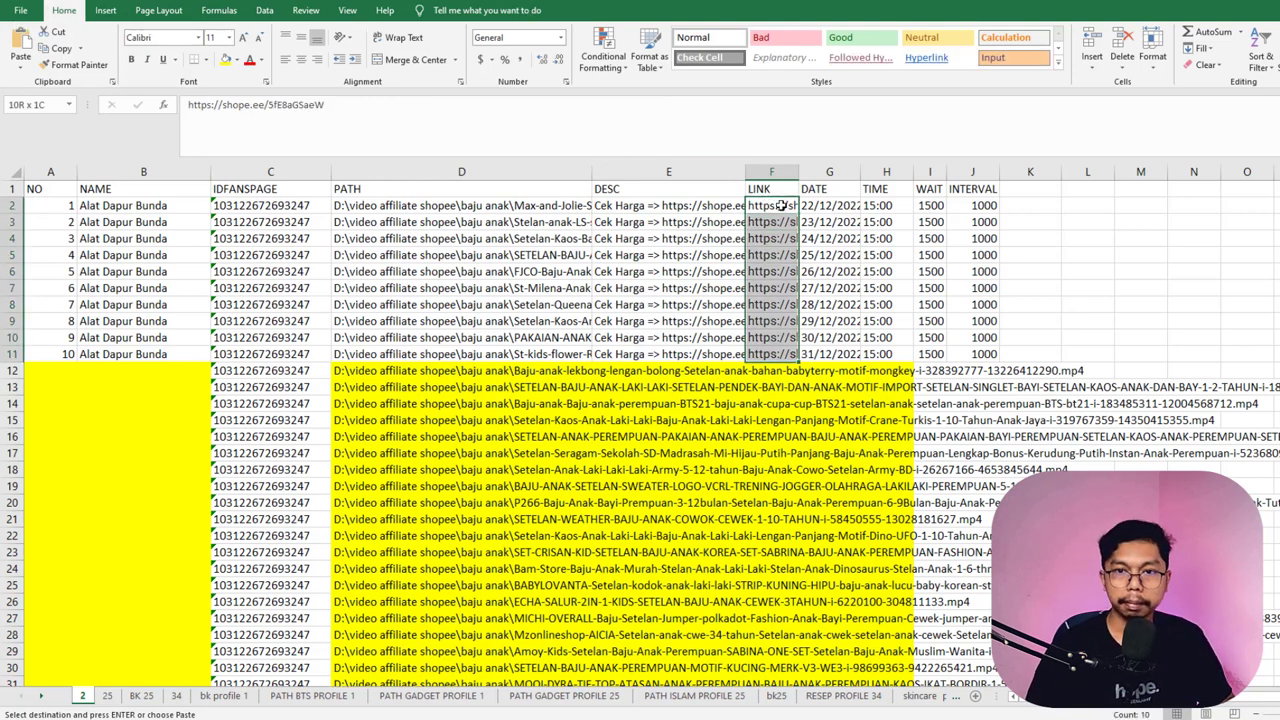
{"action": "key", "text": "ctrl+v"}
- Copy the selected short links from dataResult.csv again and paste them into the LINK column of meta.xlsx from F2
{"action": "key", "text": "alt+Tab"}
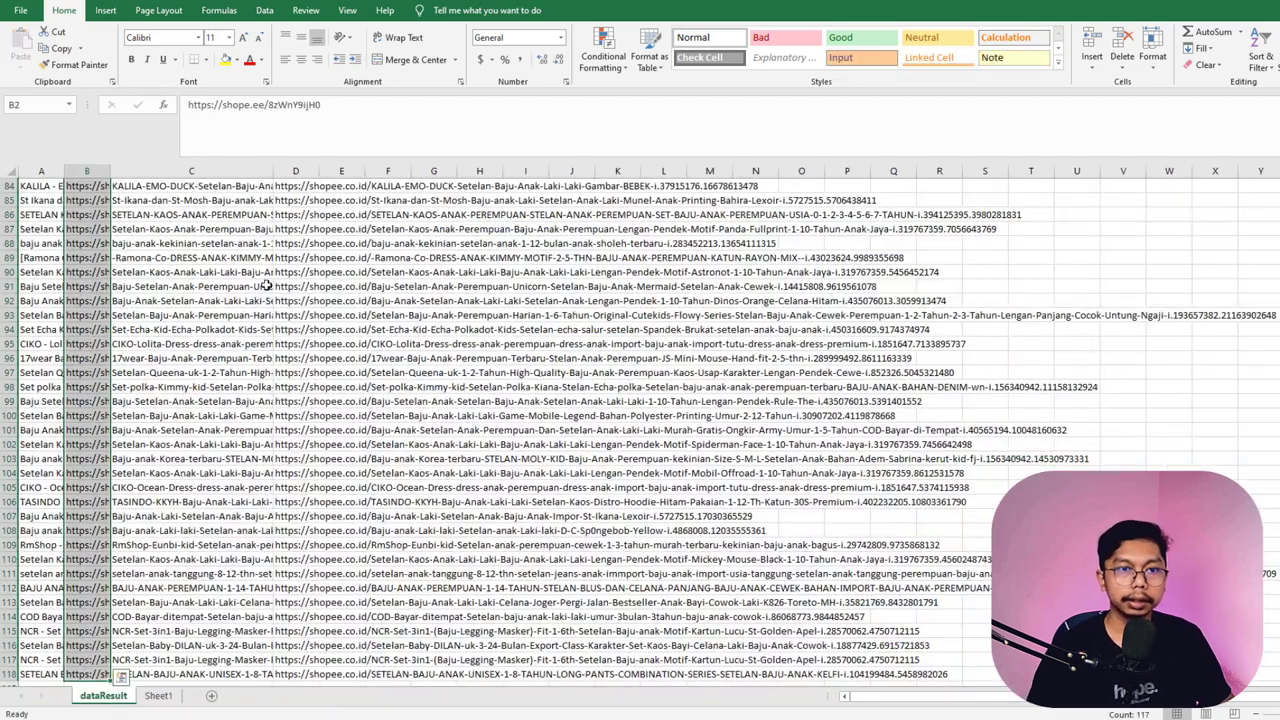
{"action": "key", "text": "ctrl+c"}
{"action": "key", "text": "alt+Tab"}
{"action": "left_click", "coordinate": [768, 205]}
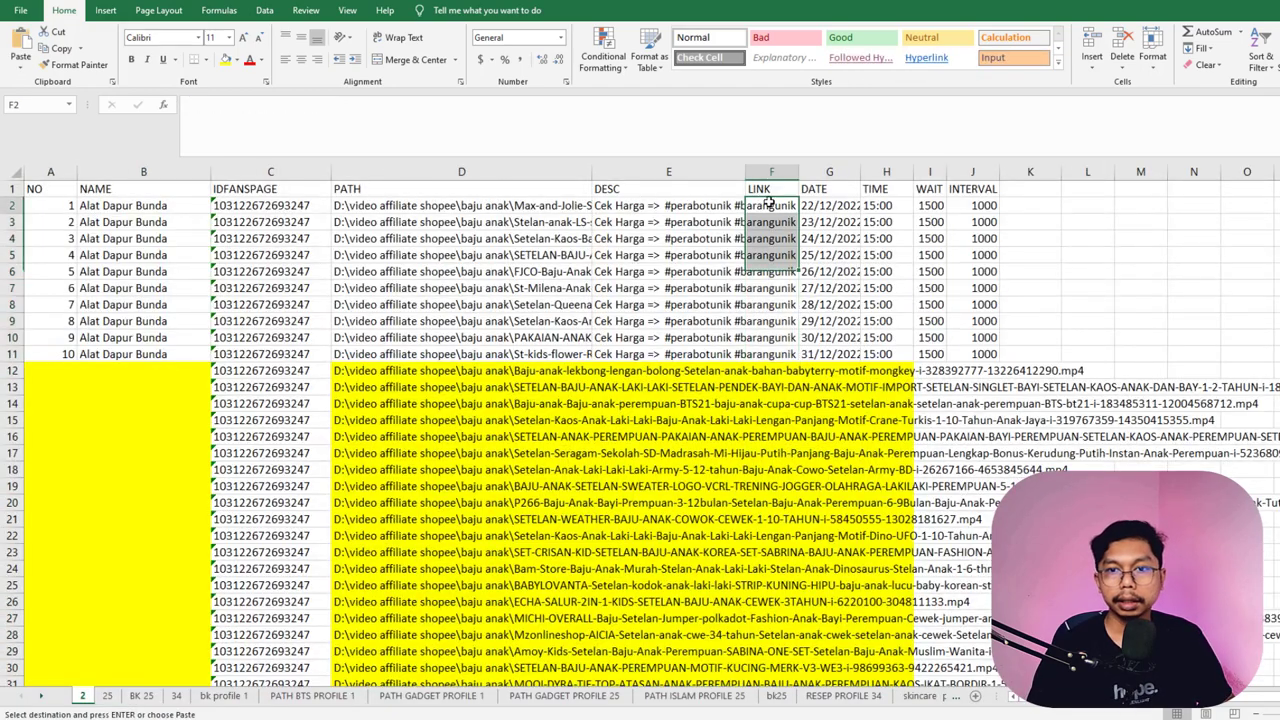
{"action": "key", "text": "ctrl+v"}
{"action": "key", "text": "ctrl"}
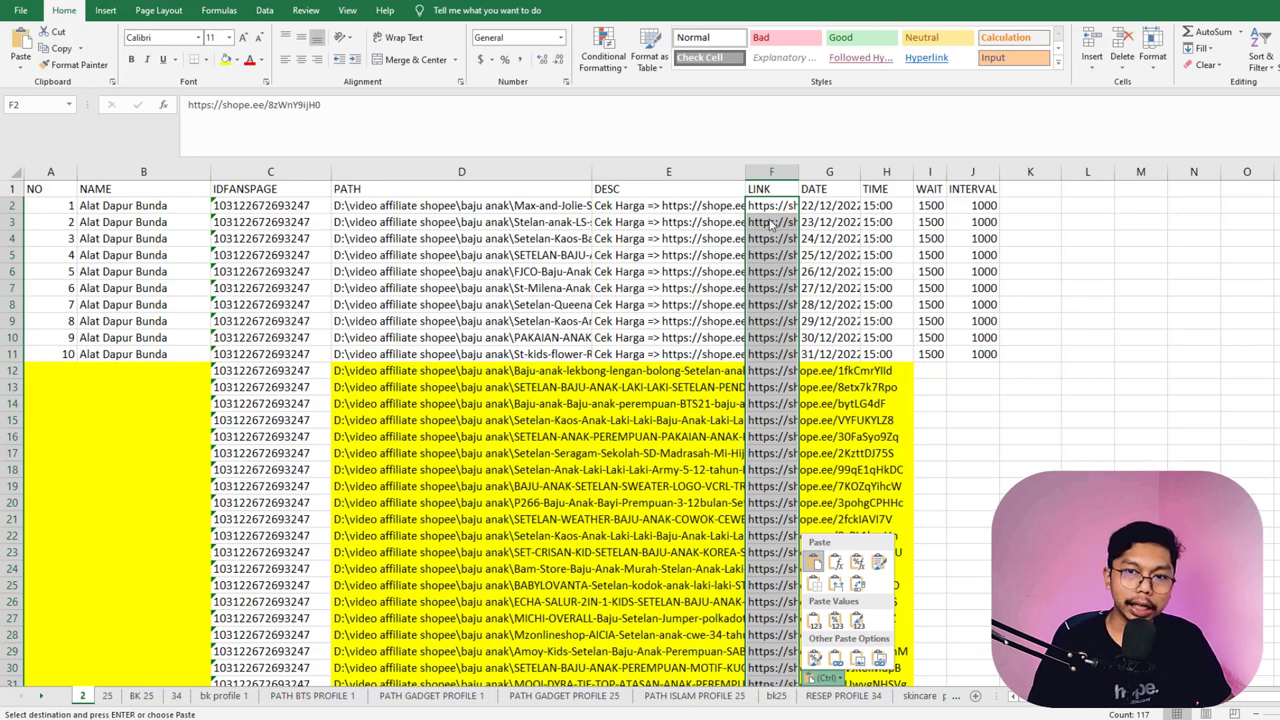
{"action": "key", "text": "Escape"}
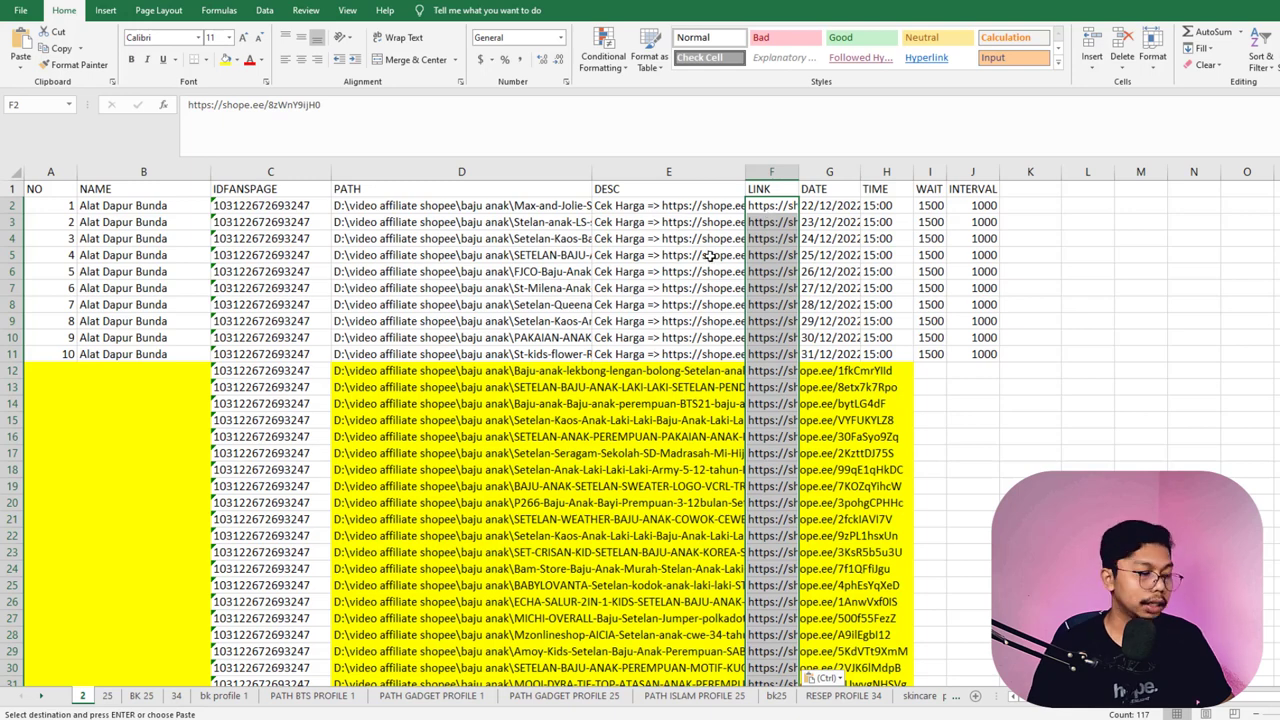
- Open the DESC formula in E2 for editing at its hashtags, and switch to Chrome to start a new web search
{"action": "left_click", "coordinate": [655, 206]}
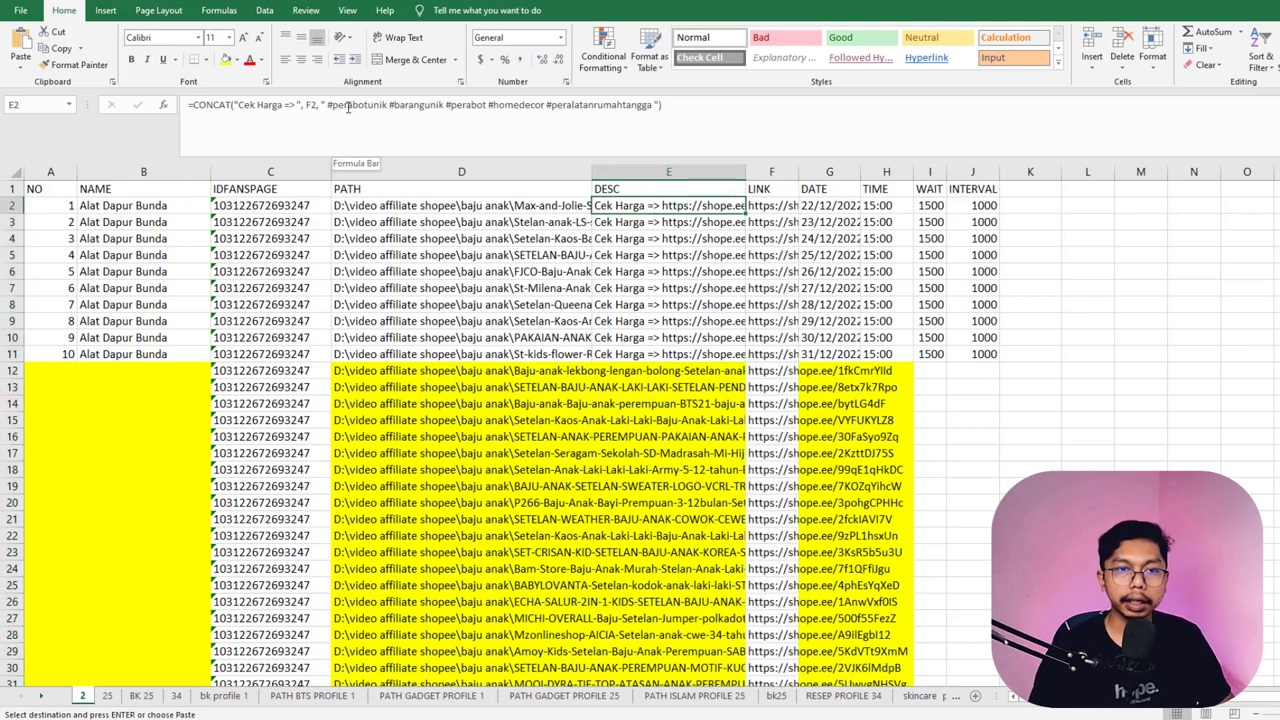
{"action": "double_click", "coordinate": [350, 105]}
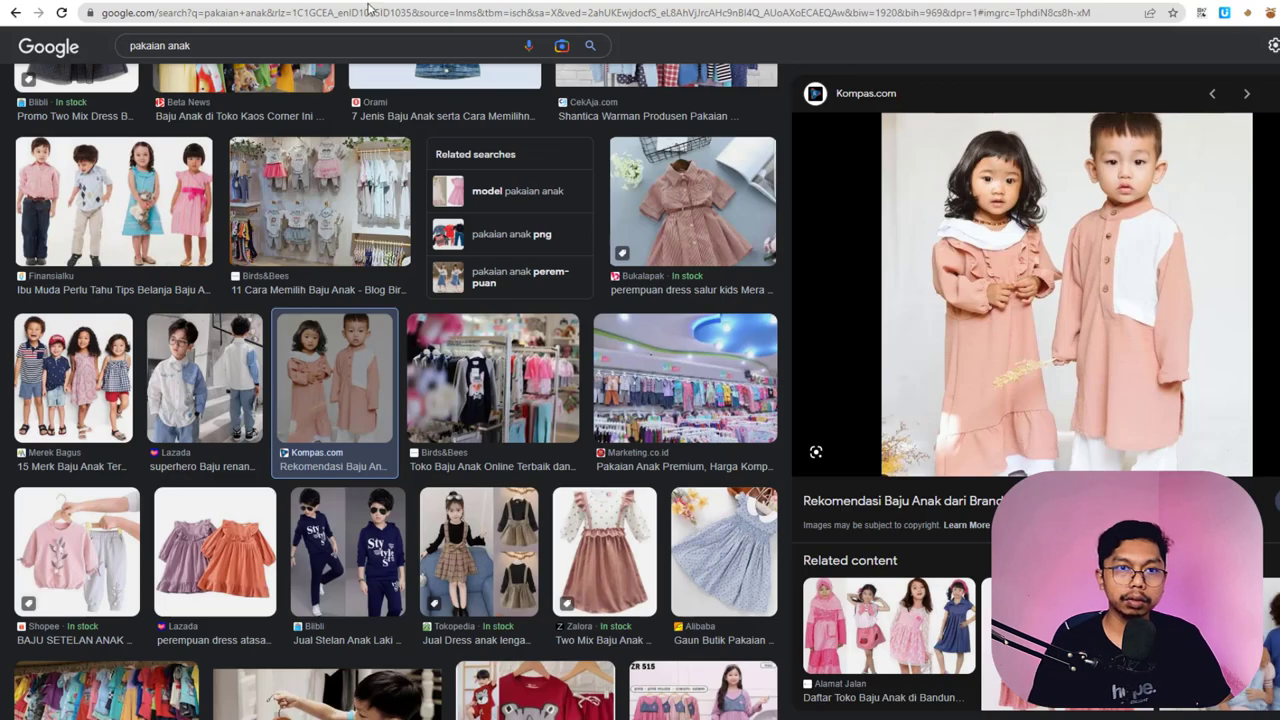
{"action": "left_click", "coordinate": [364, 13]}
{"action": "type", "text": "web"}
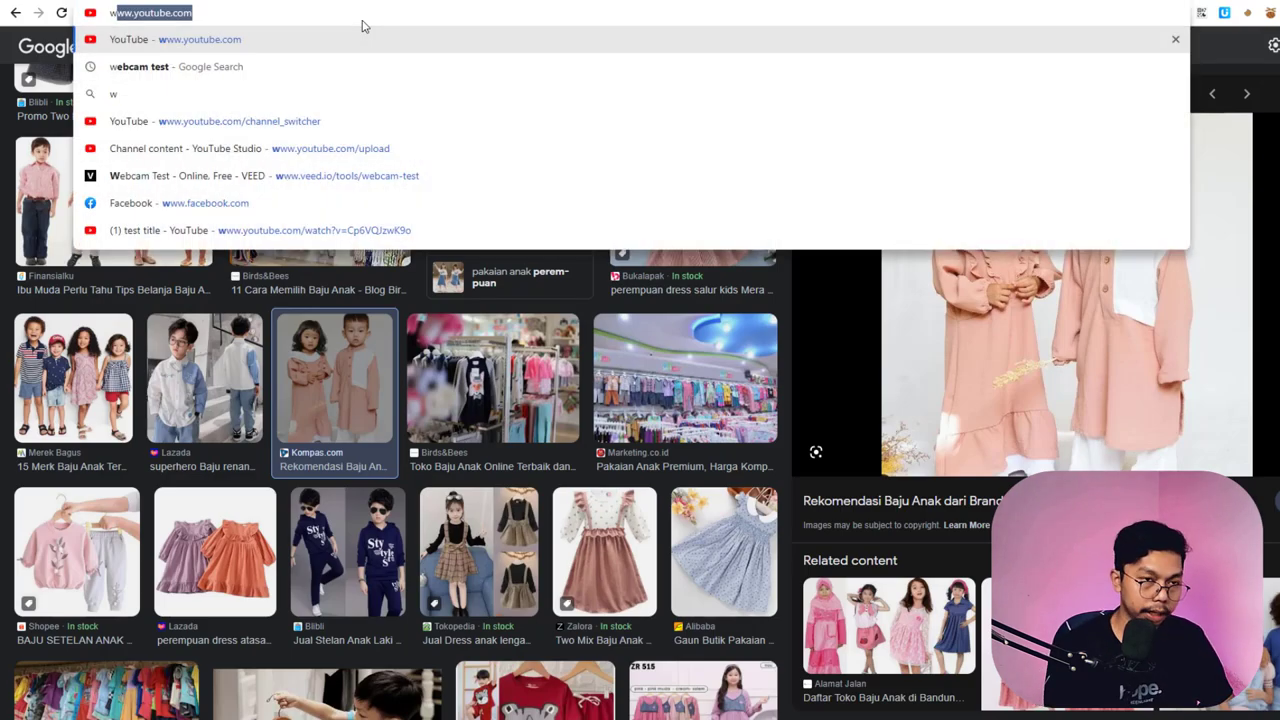
{"action": "key", "text": "BackSpace"}
{"action": "key", "text": "BackSpace"}
{"action": "key", "text": "BackSpace"}
{"action": "key", "text": "BackSpace"}
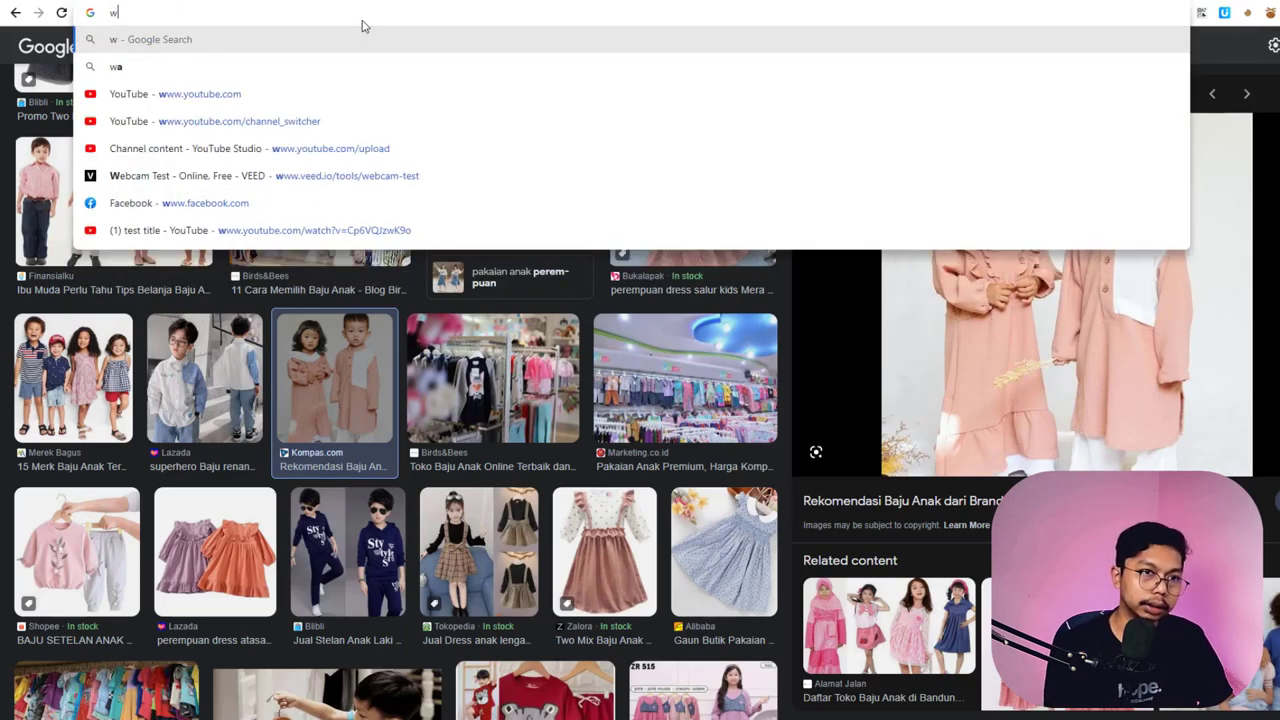
- Search Google for "hashtag generator facebook"
{"action": "type", "text": "hast"}
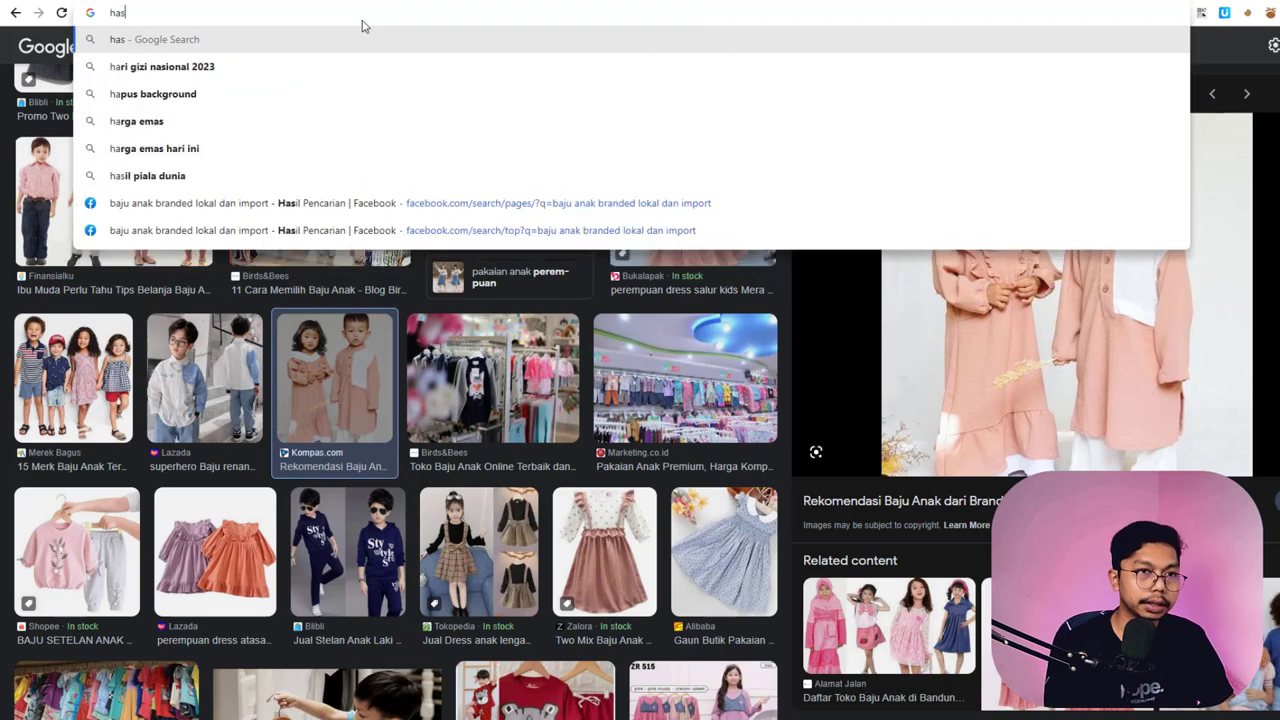
{"action": "key", "text": "Down"}
{"action": "key", "text": "Down"}
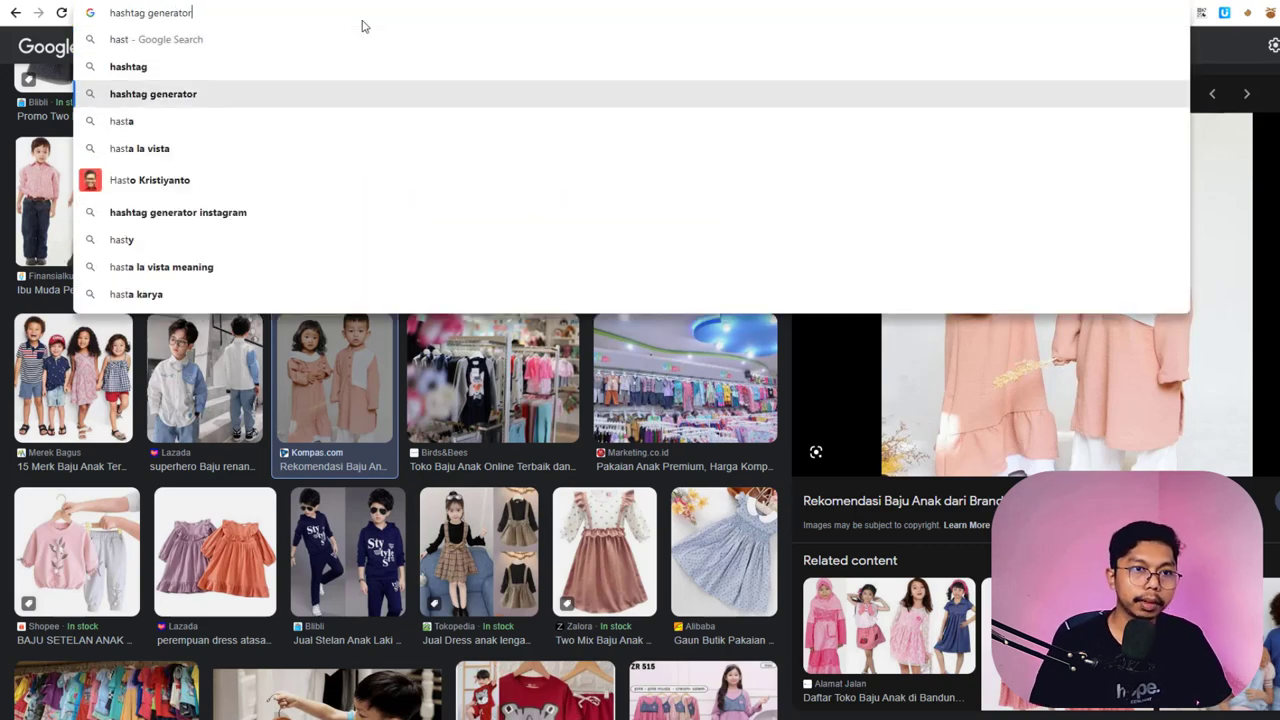
{"action": "key", "text": "Down"}
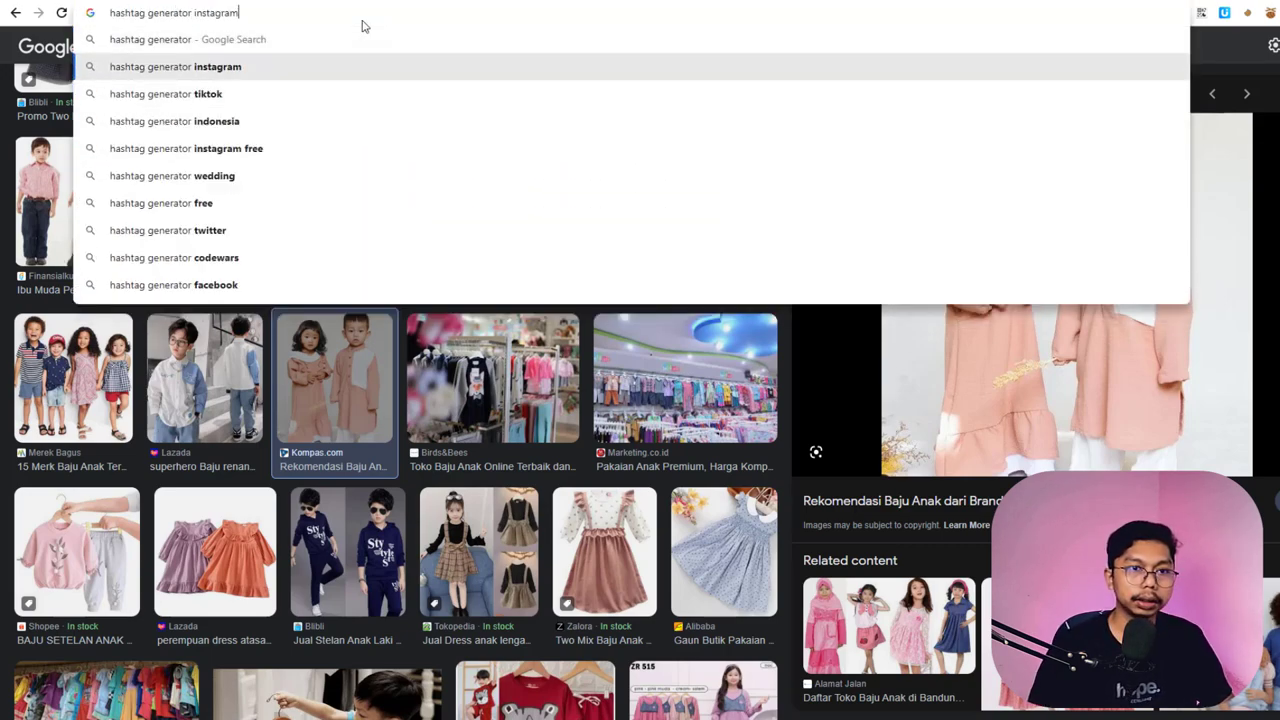
{"action": "key", "text": "Down"}
{"action": "key", "text": "Down"}
{"action": "key", "text": "Down"}
{"action": "key", "text": "Down"}
{"action": "key", "text": "Down"}
{"action": "key", "text": "Down"}
{"action": "key", "text": "Down"}
{"action": "key", "text": "Down"}
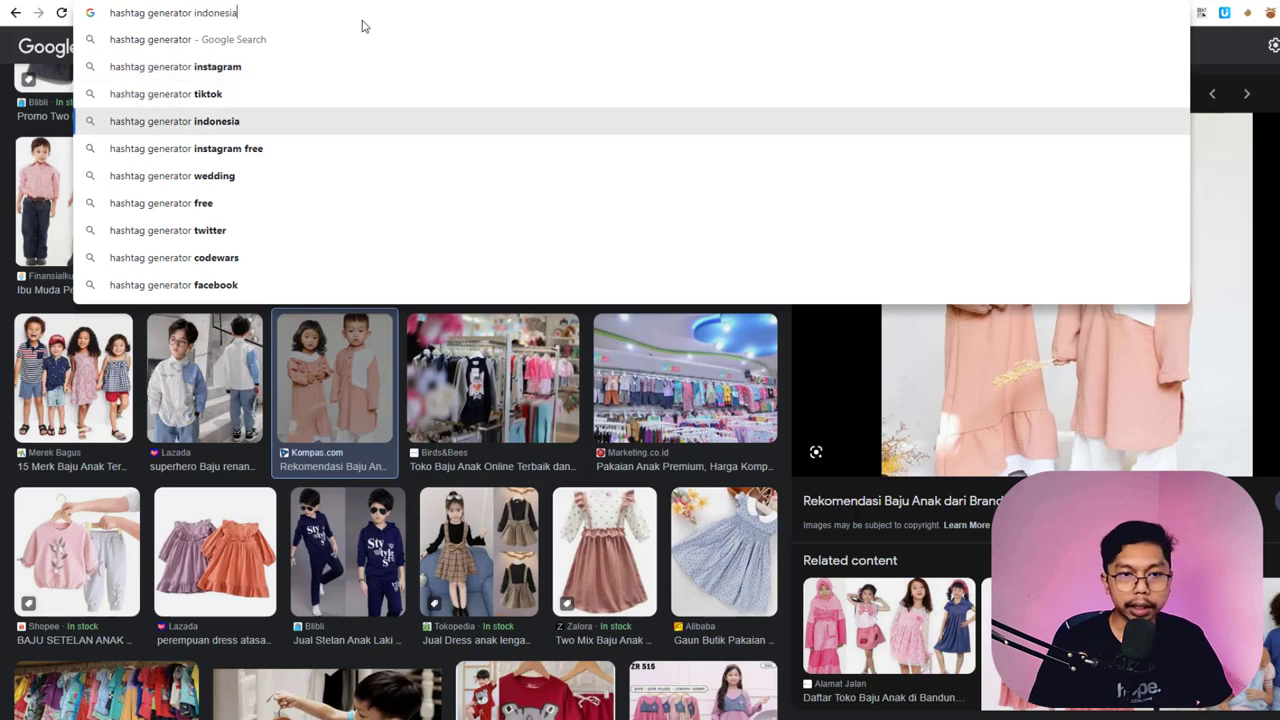
{"action": "key", "text": "Return"}
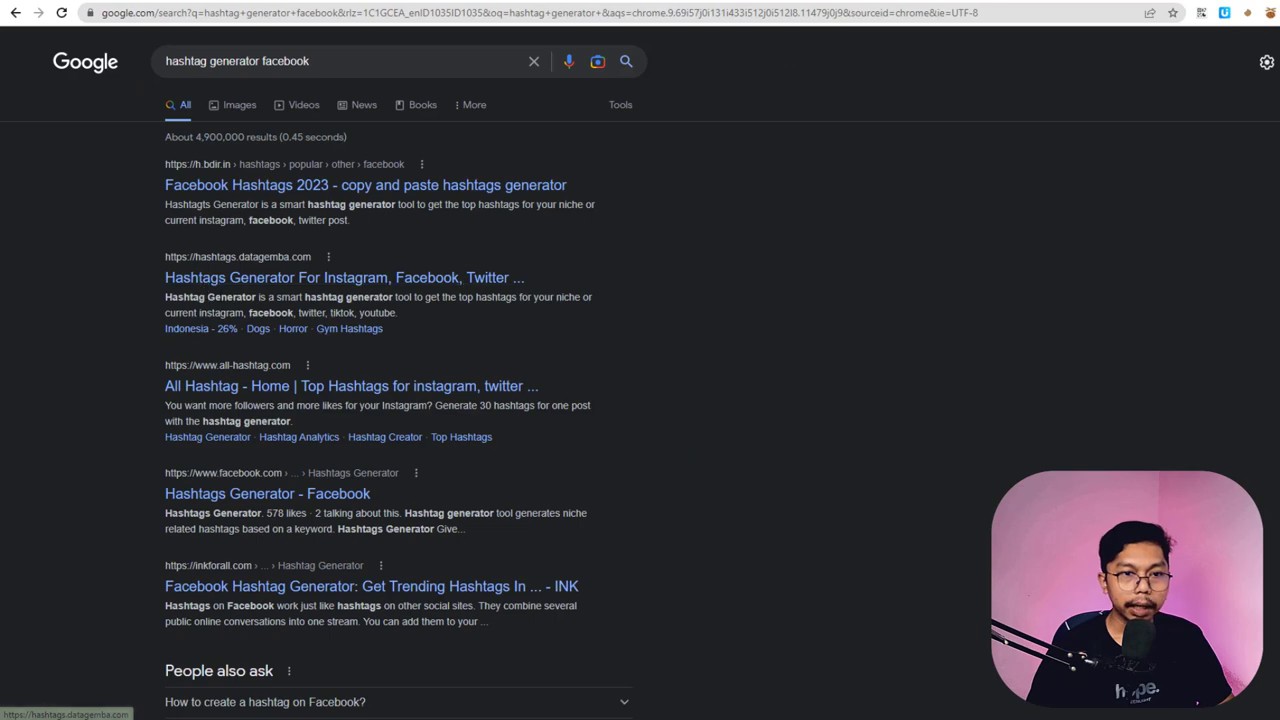
- Open the "Facebook Hashtags 2023 - copy and paste hashtags generator" result and find its hashtag search
{"action": "left_click", "coordinate": [245, 192]}
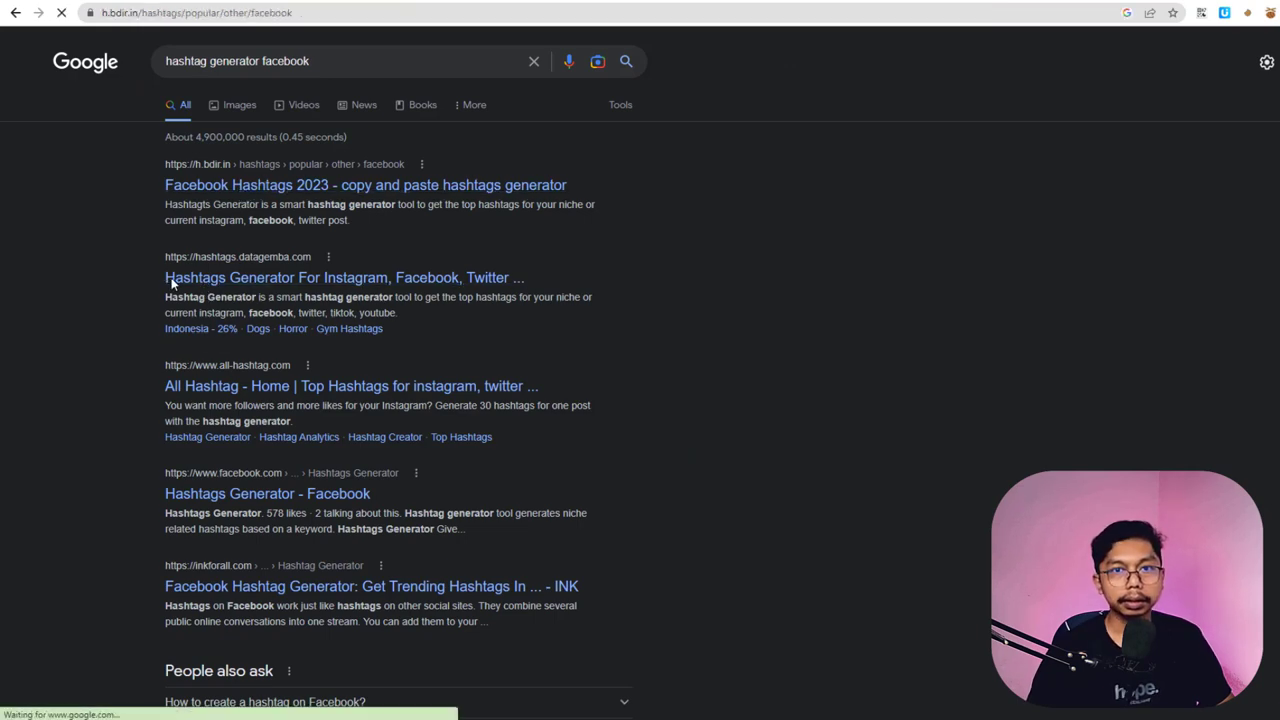
{"action": "scroll", "coordinate": [614, 423], "scroll_direction": "down", "scroll_amount": 5}
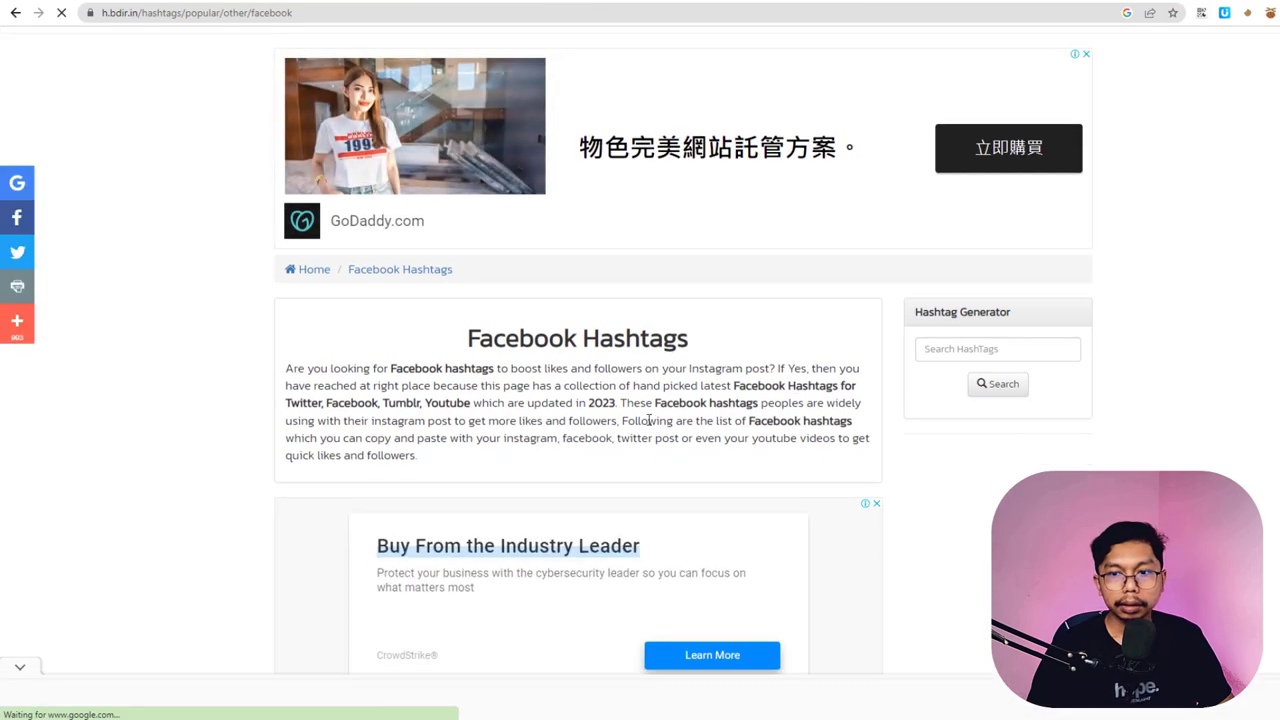
{"action": "scroll", "coordinate": [650, 425], "scroll_direction": "down", "scroll_amount": 3}
{"action": "scroll", "coordinate": [877, 360], "scroll_direction": "up", "scroll_amount": 10}
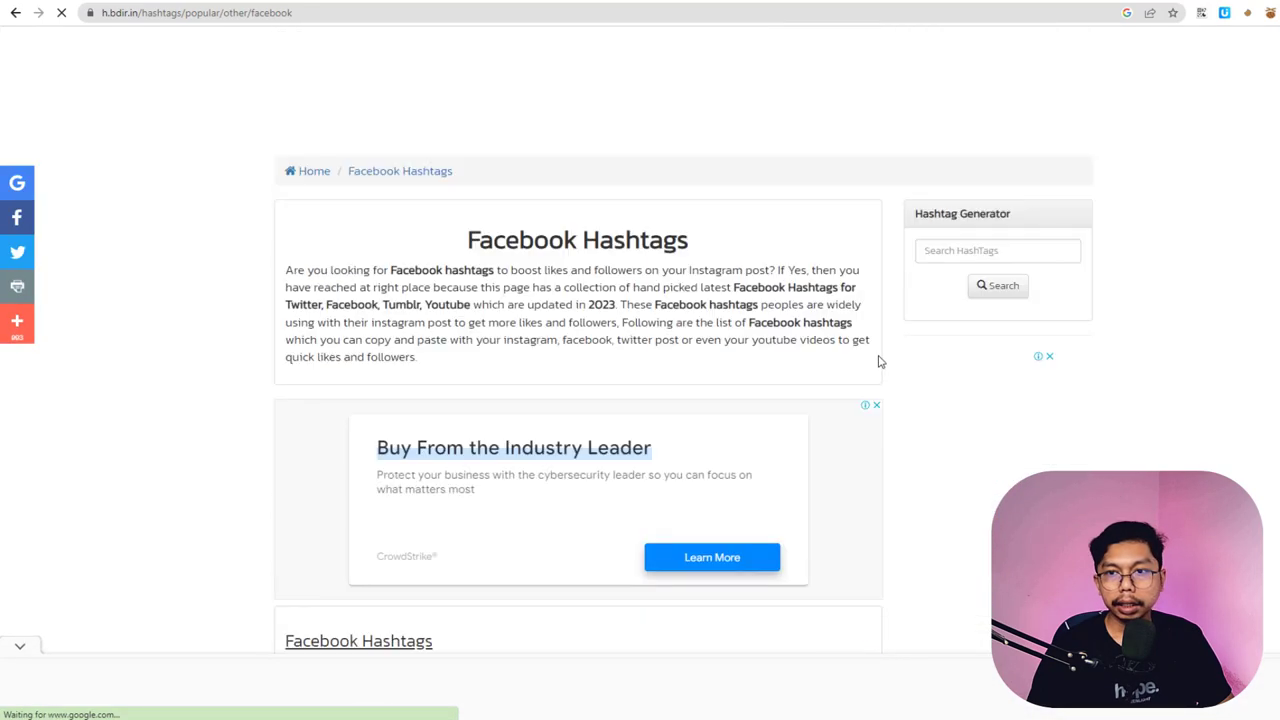
- Generate hashtags for the keyword "bajuanak" in the Hashtag Generator
{"action": "left_click", "coordinate": [949, 393]}
{"action": "type", "text": "baj"}
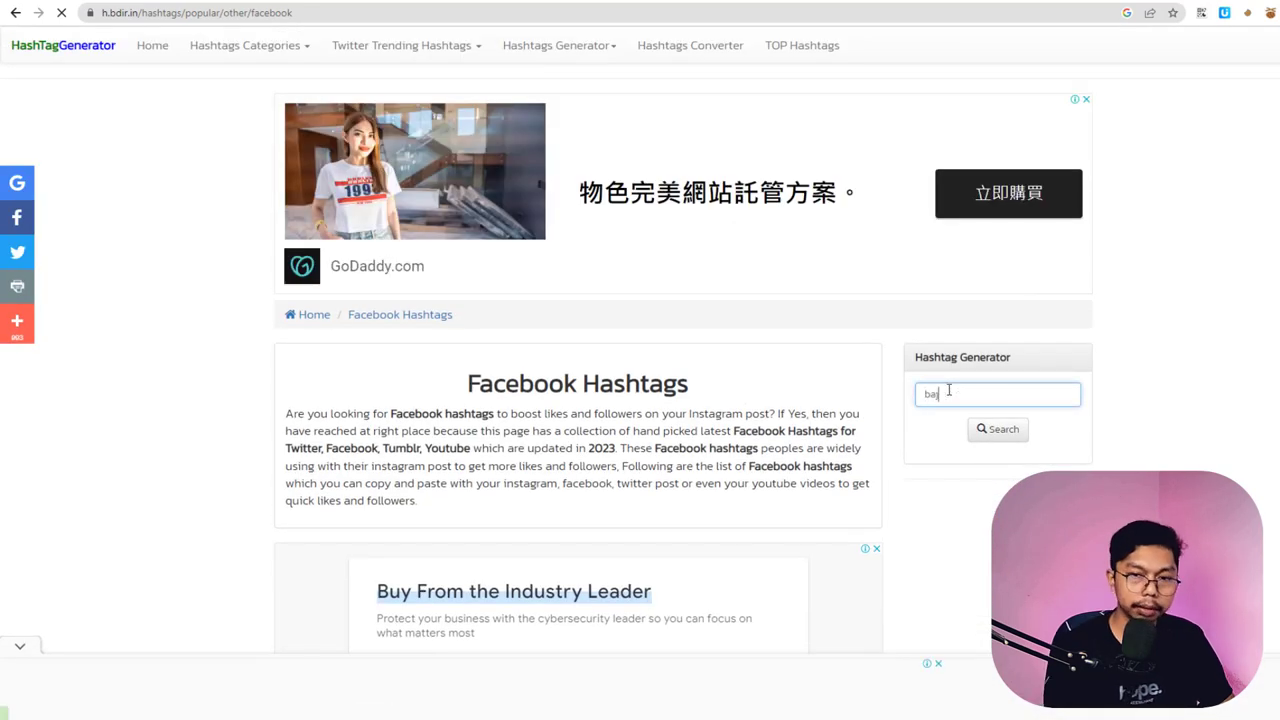
{"action": "type", "text": "uanak"}
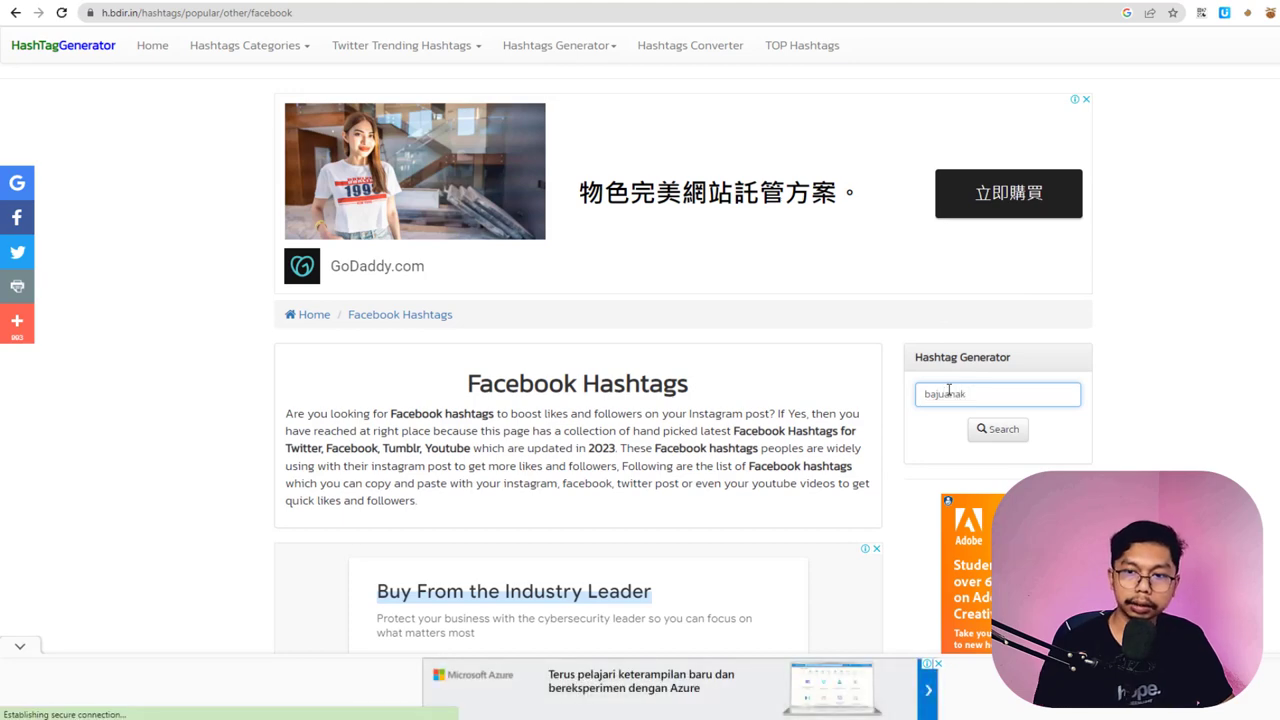
{"action": "left_click", "coordinate": [992, 431]}
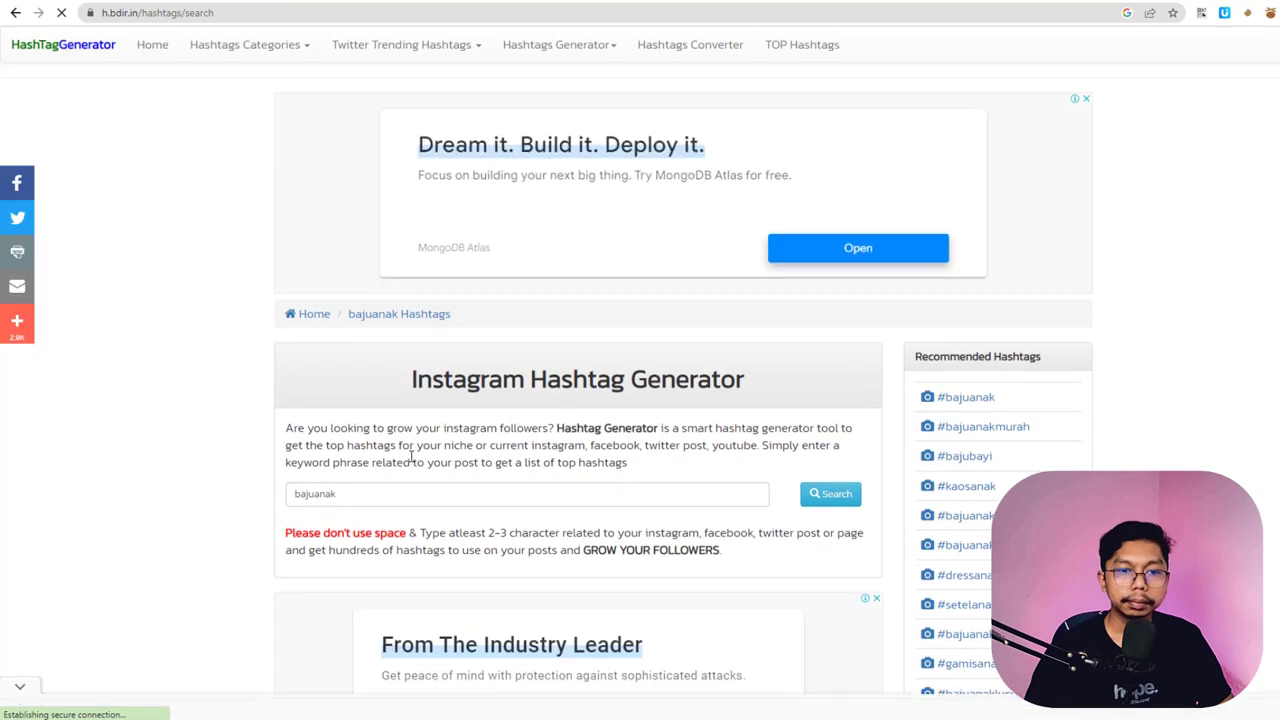
- Copy the recommended hashtags from #bajuanak through #bajuanakcewek in the first hashtag block
{"action": "scroll", "coordinate": [410, 455], "scroll_direction": "down", "scroll_amount": 6}
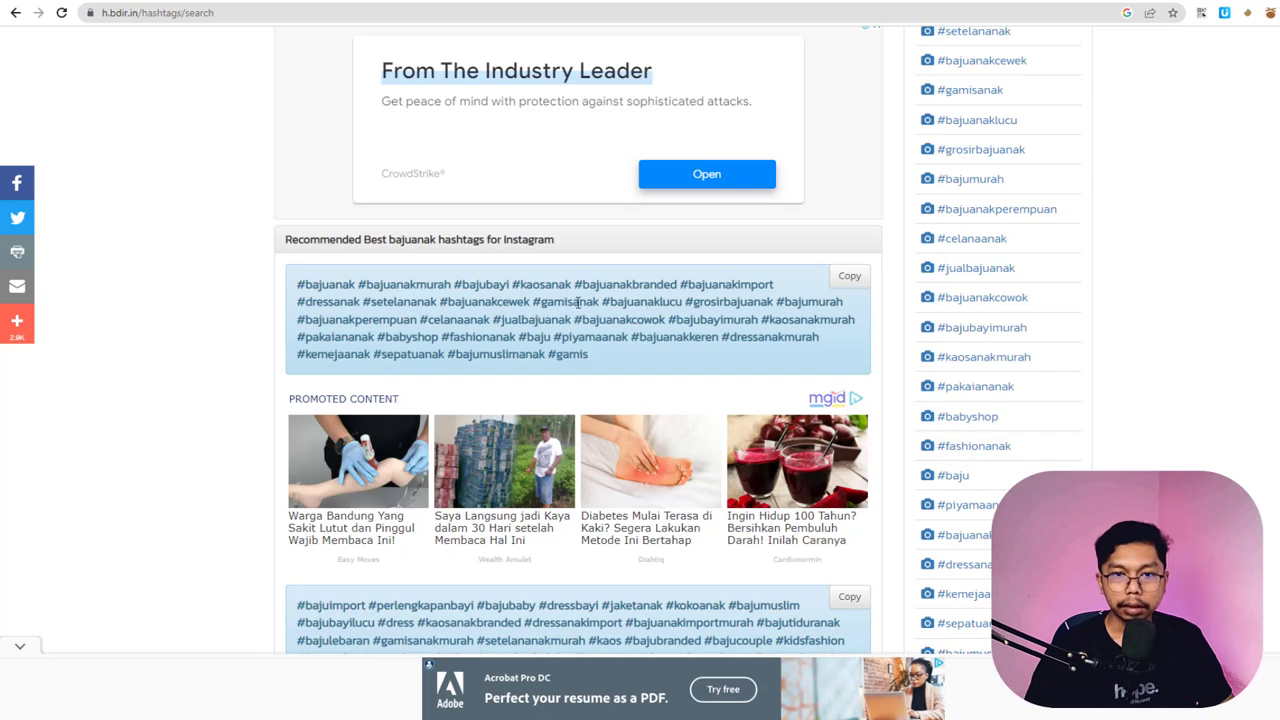
{"action": "left_click_drag", "start_coordinate": [530, 301], "coordinate": [318, 285]}
{"action": "key", "text": "ctrl+c"}
- Switch to the meta.xlsx workbook and replace the household hashtags in the E2 CONCAT formula with the copied #bajuanak to #bajuanakcewek hashtags
{"action": "left_click", "coordinate": [700, 715]}
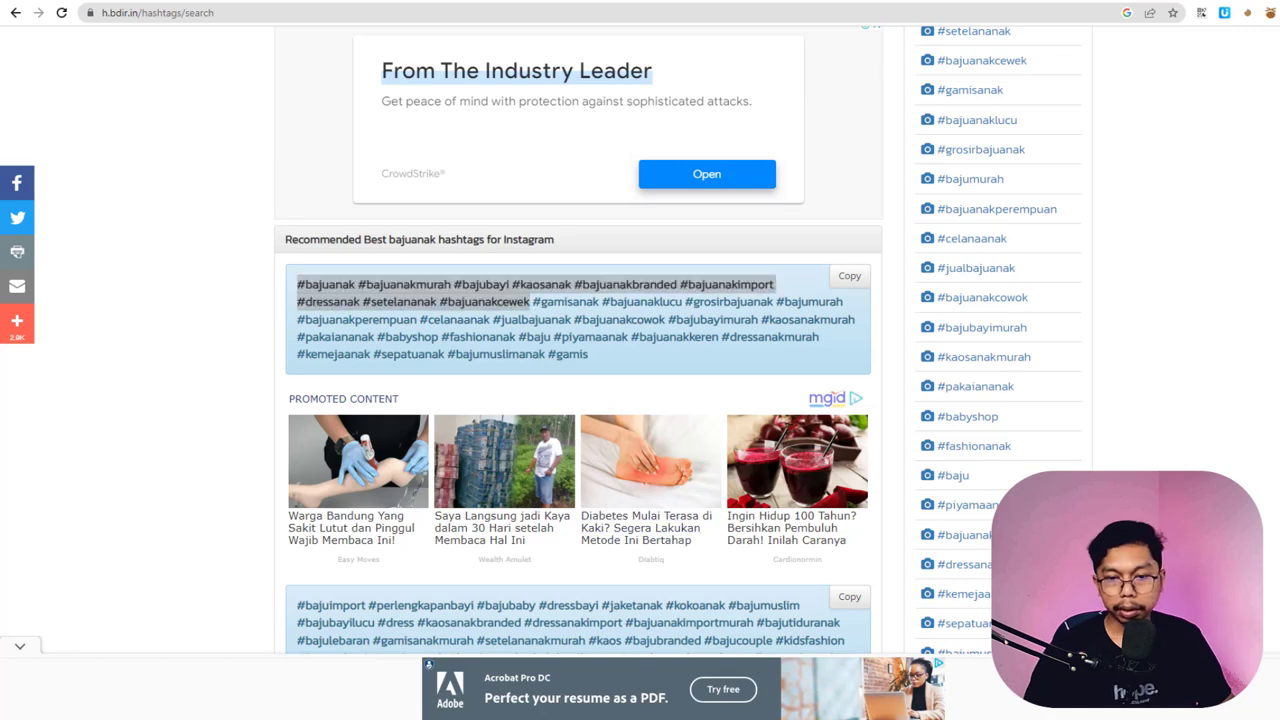
{"action": "left_click", "coordinate": [646, 668]}
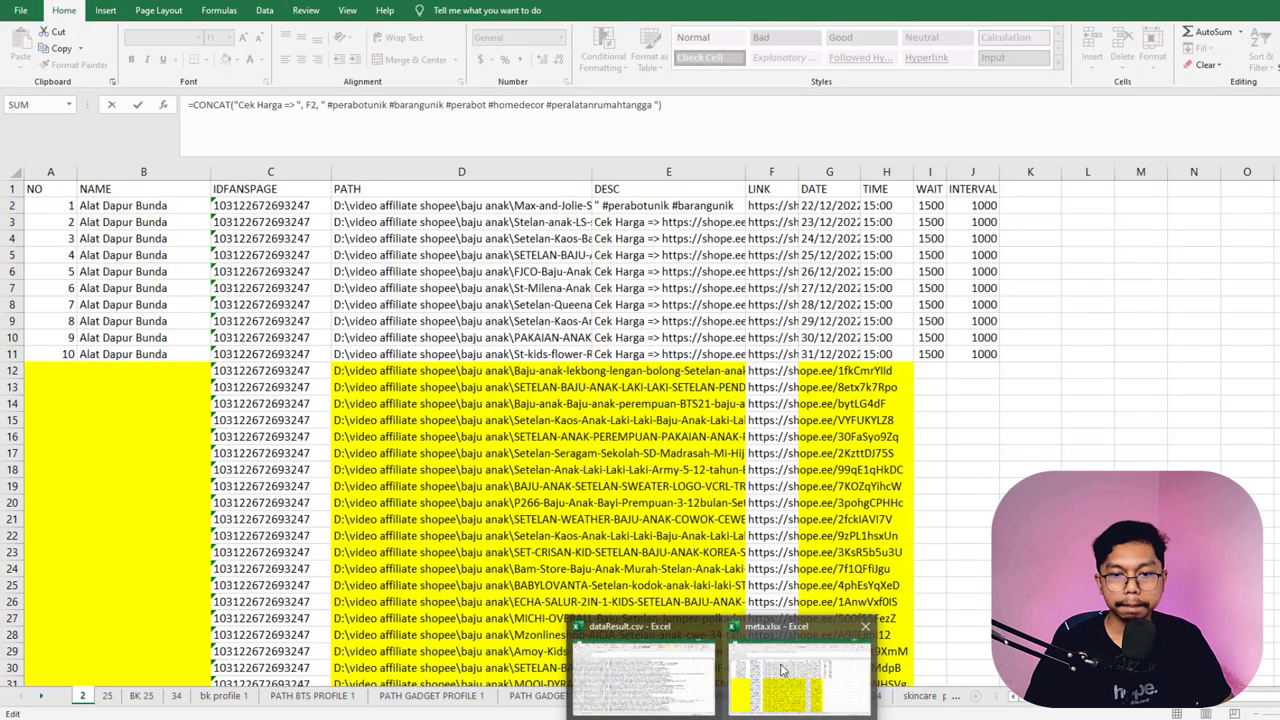
{"action": "double_click", "coordinate": [612, 206]}
{"action": "left_click", "coordinate": [377, 119]}
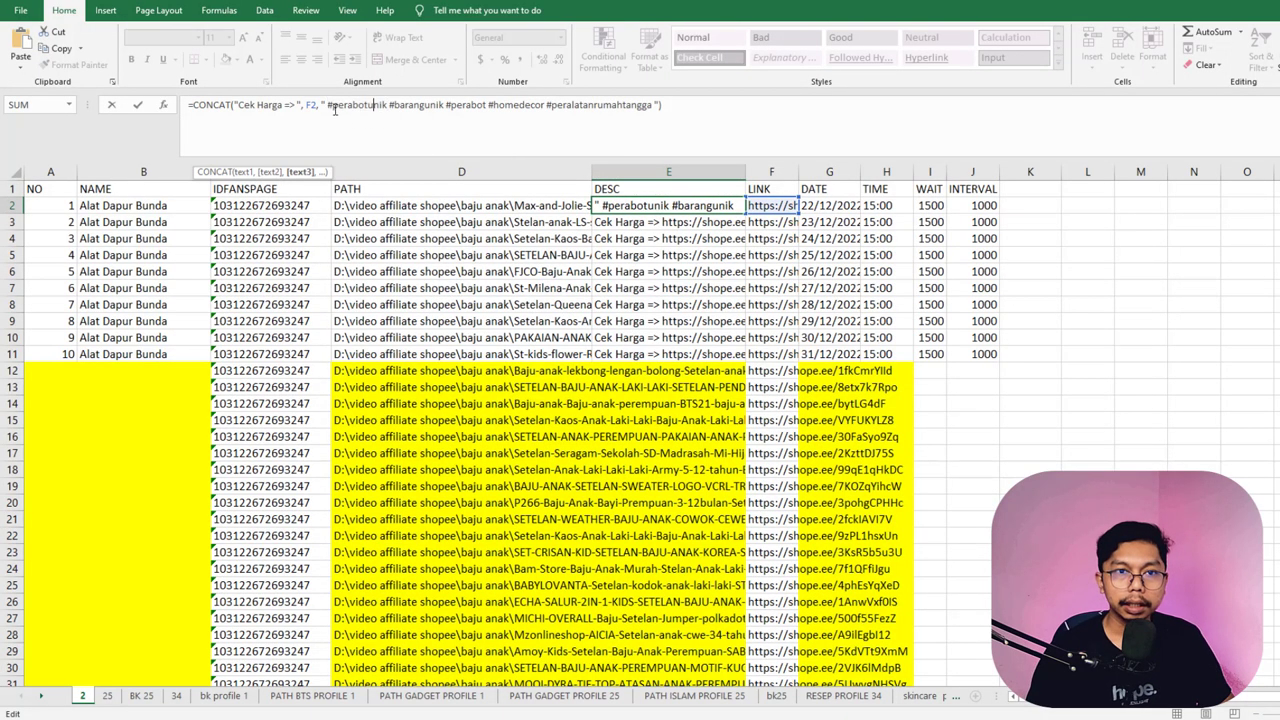
{"action": "left_click_drag", "start_coordinate": [328, 104], "coordinate": [658, 106]}
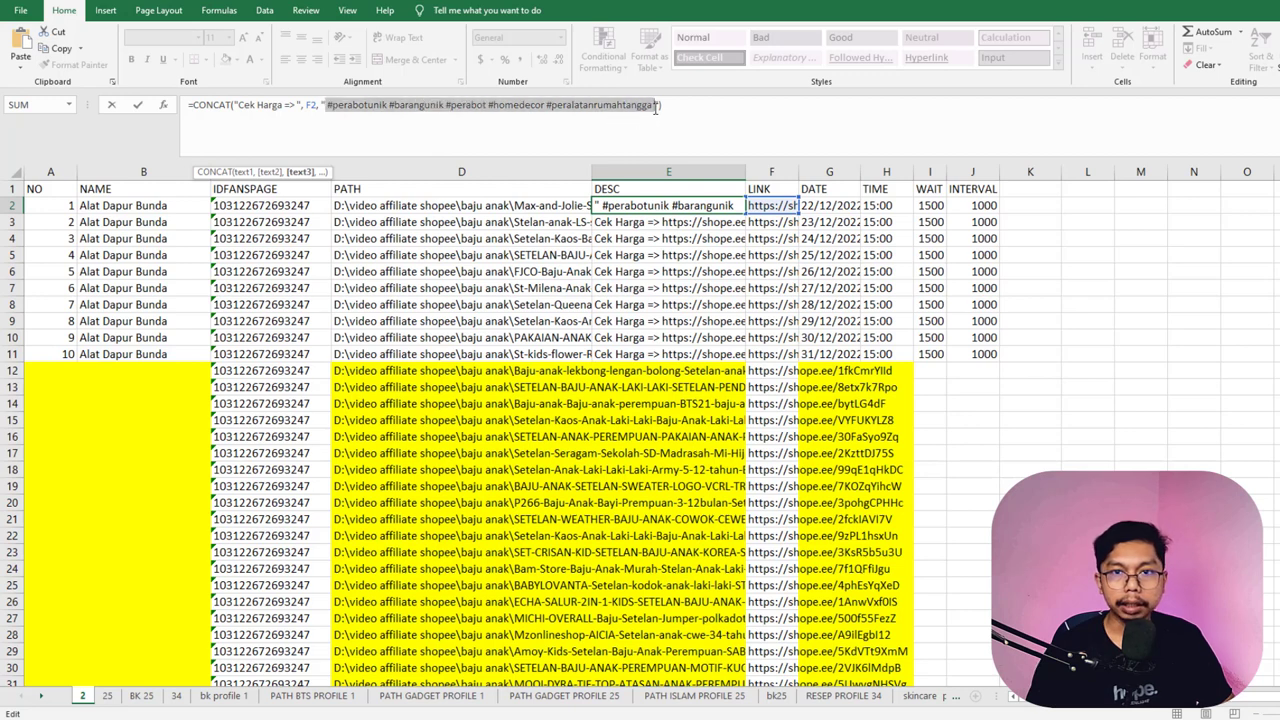
{"action": "key", "text": "ctrl+v"}
{"action": "key", "text": "Return"}
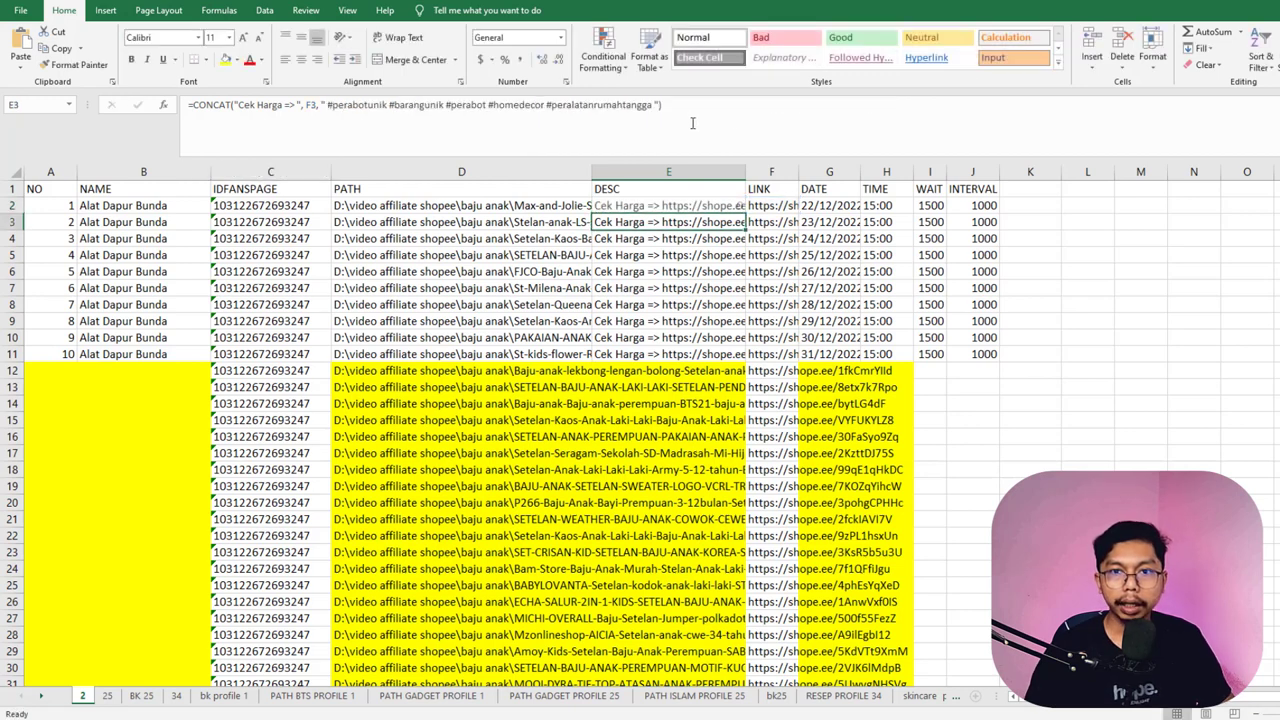
- Fill the updated E2 CONCAT formula down the DESC column to the last data row
{"action": "left_click", "coordinate": [686, 205]}
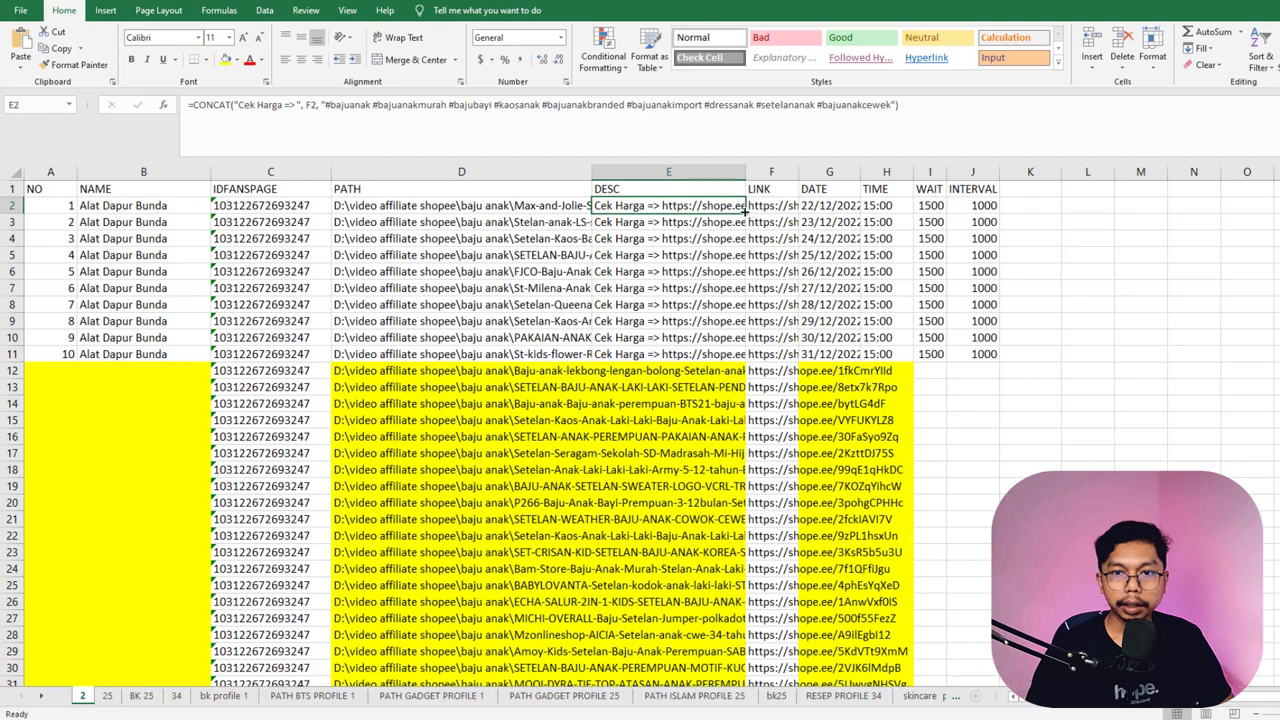
{"action": "double_click", "coordinate": [745, 210]}
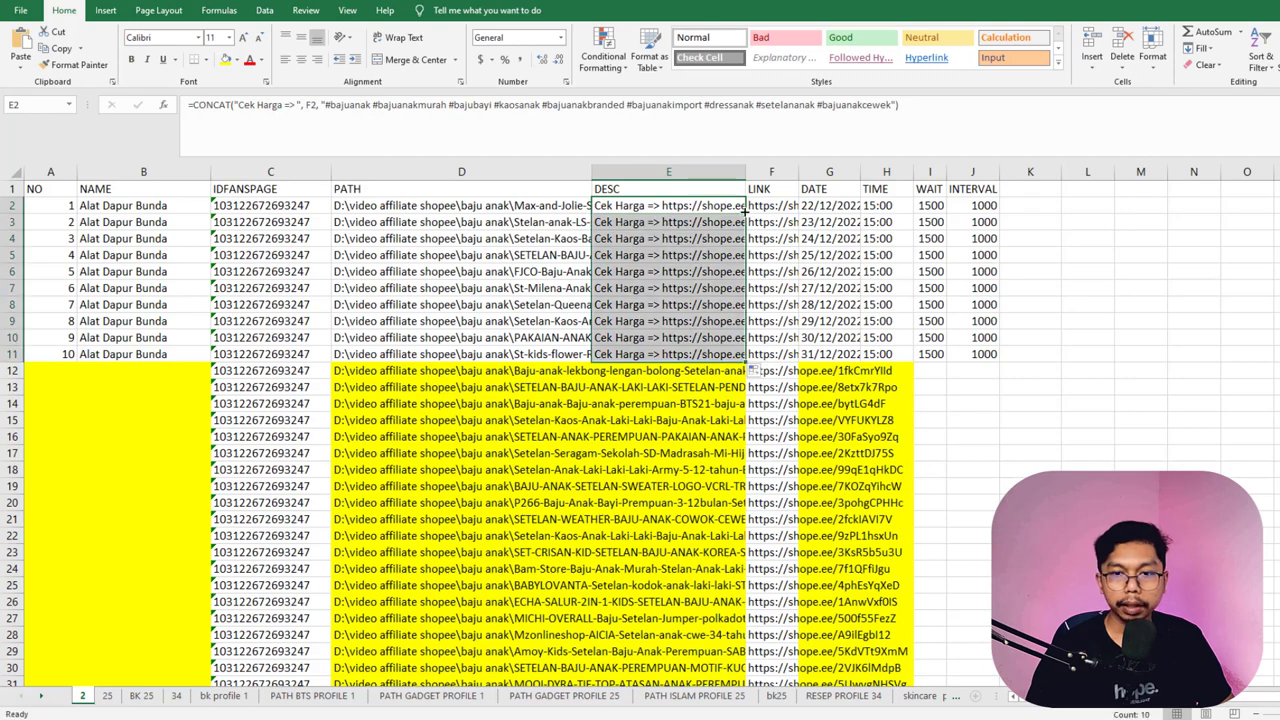
{"action": "double_click", "coordinate": [746, 362]}
{"action": "scroll", "coordinate": [670, 405], "scroll_direction": "down", "scroll_amount": 13}
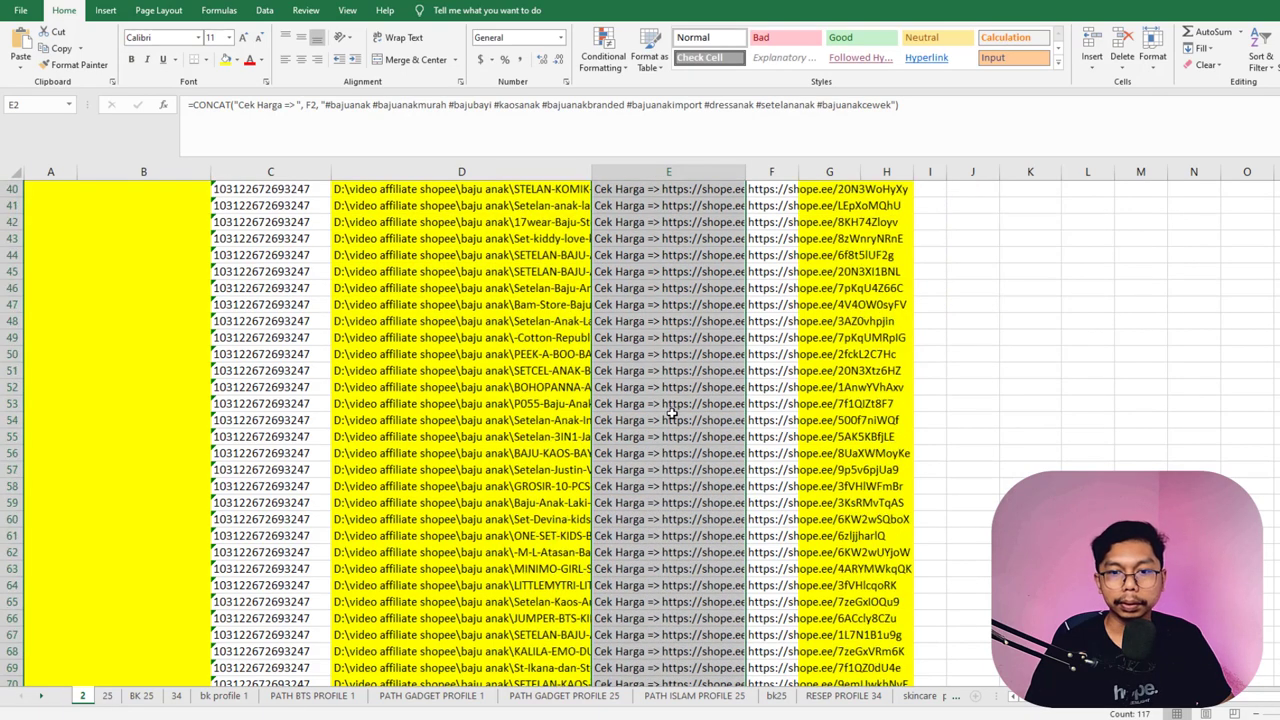
{"action": "scroll", "coordinate": [672, 412], "scroll_direction": "up", "scroll_amount": 13}
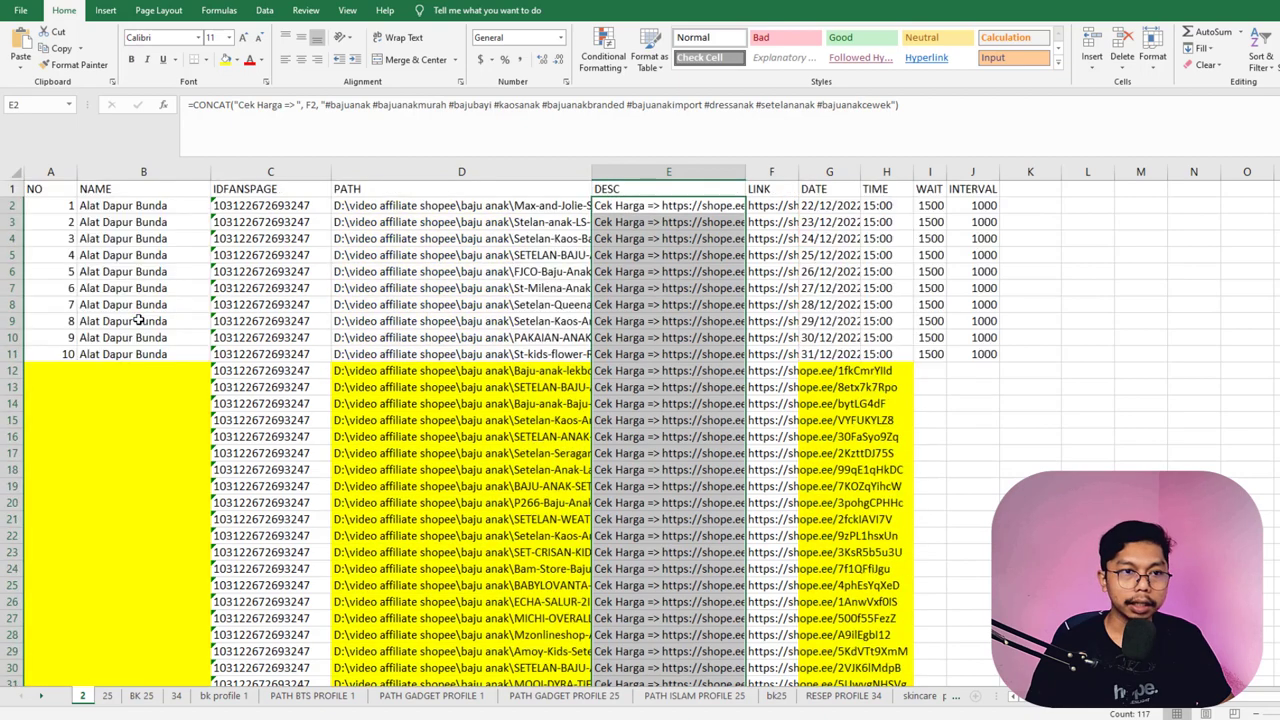
- Copy the page name "Baju Anak Branded Lokal dan import" from Meta Business Suite into B2 and fill it down the NAME column
{"action": "left_click", "coordinate": [127, 207]}
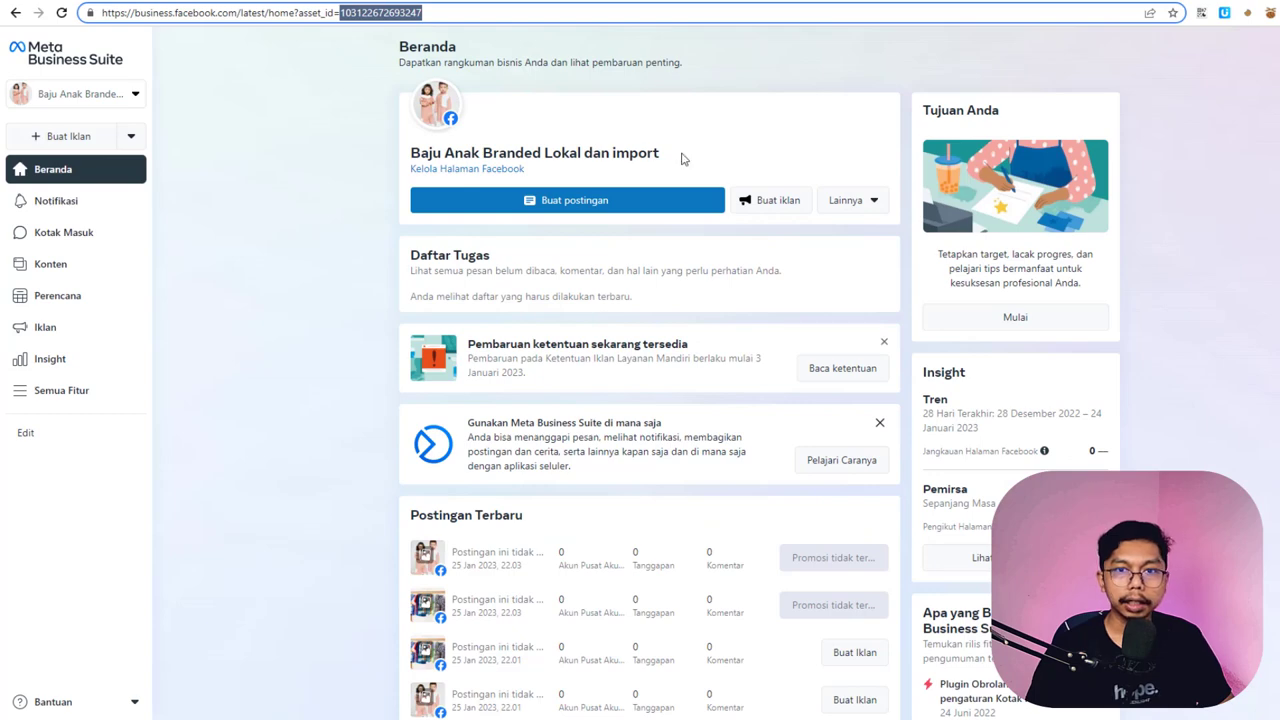
{"action": "left_click_drag", "start_coordinate": [681, 158], "coordinate": [408, 148]}
{"action": "key", "text": "alt+Tab"}
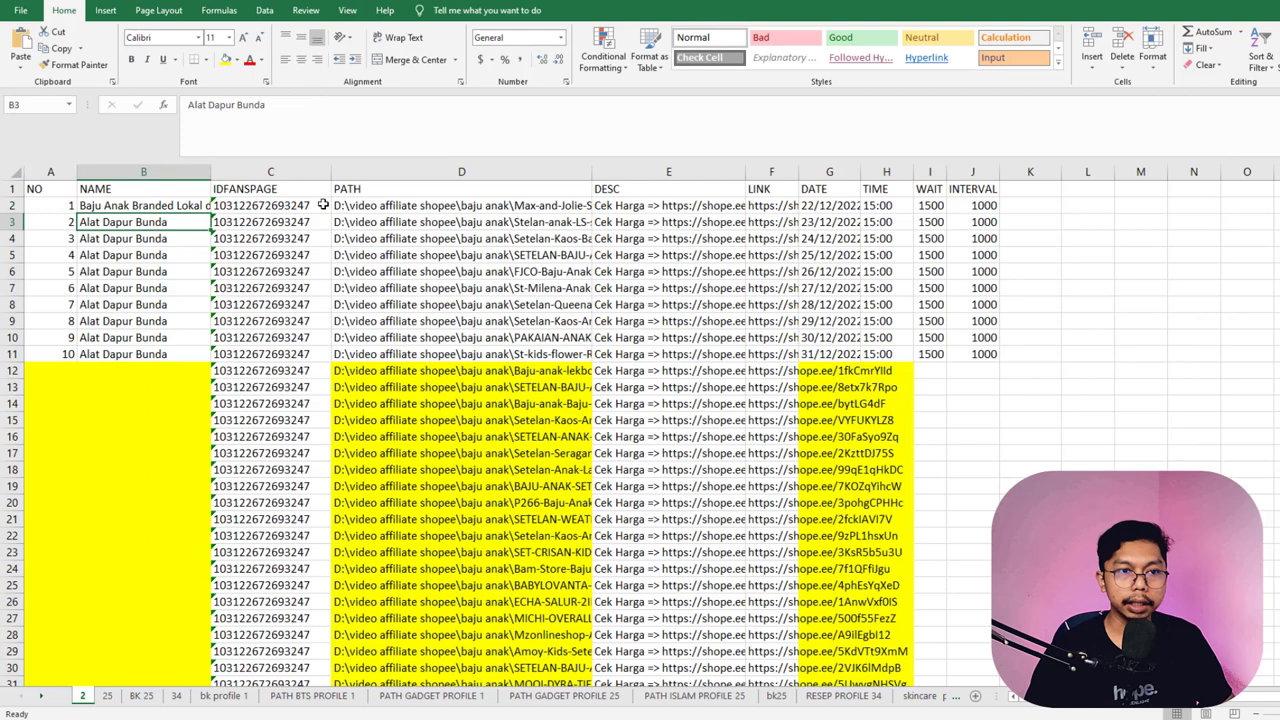
{"action": "left_click", "coordinate": [200, 206]}
{"action": "left_click_drag", "start_coordinate": [210, 213], "coordinate": [195, 354]}
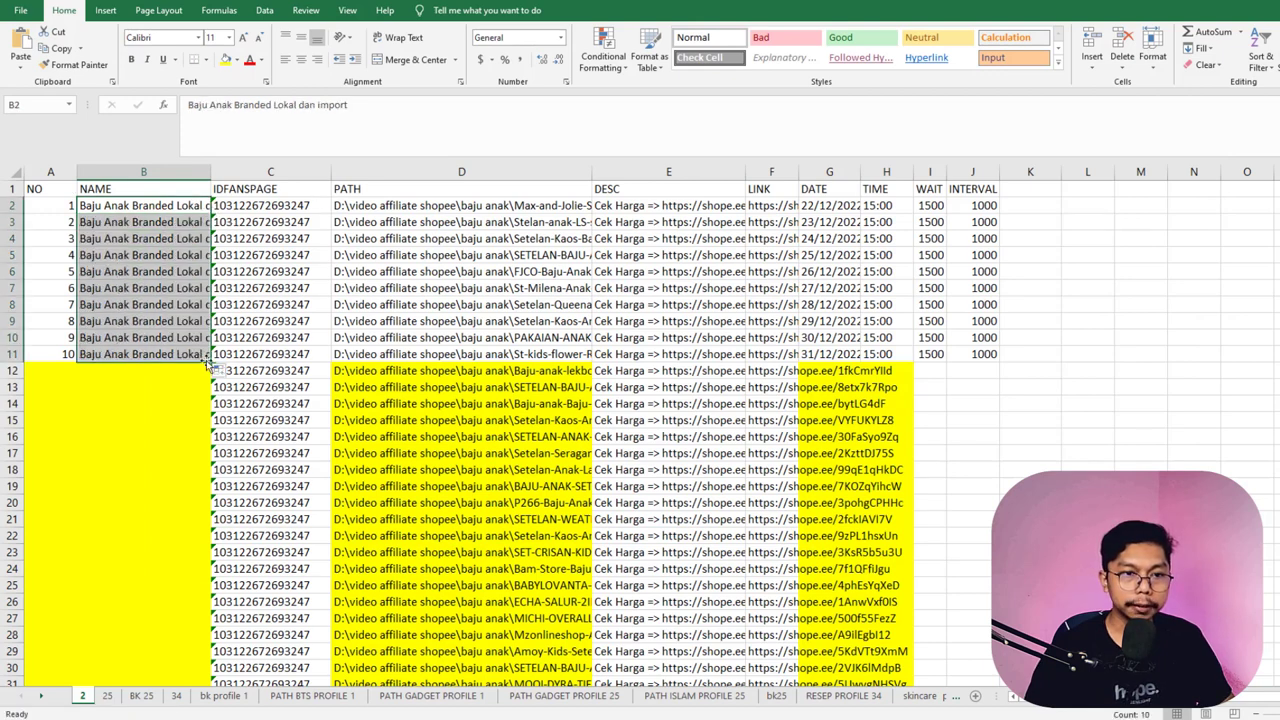
{"action": "double_click", "coordinate": [210, 362]}
- Continue the NO numbering from A11 as an increasing series down to the last data row
{"action": "left_click", "coordinate": [57, 360]}
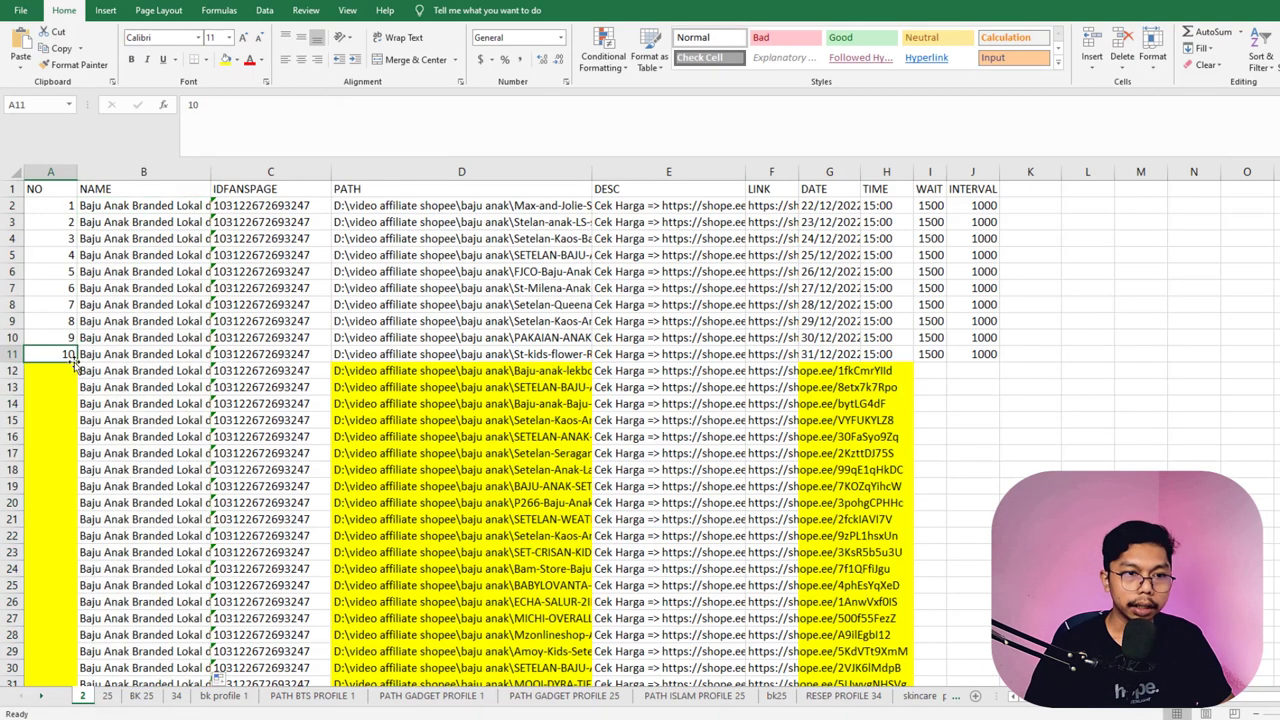
{"action": "left_click_drag", "start_coordinate": [78, 362], "coordinate": [77, 447]}
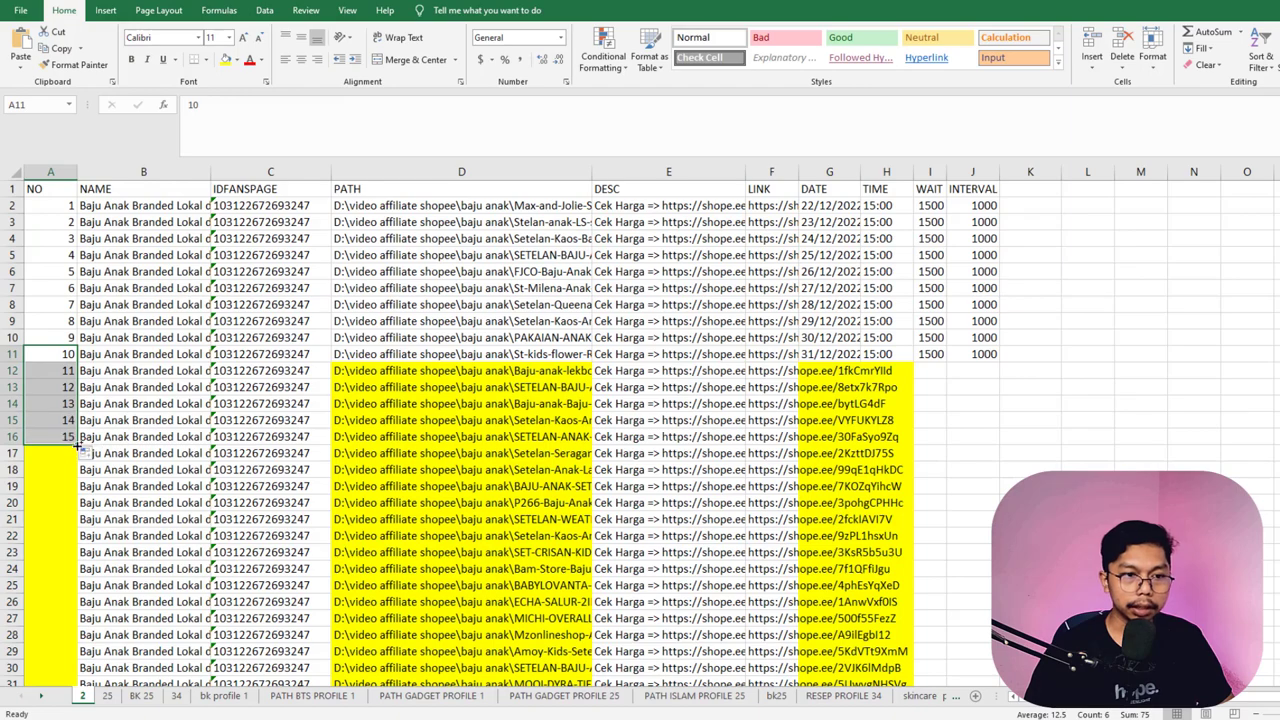
{"action": "double_click", "coordinate": [77, 447]}
{"action": "scroll", "coordinate": [288, 470], "scroll_direction": "down", "scroll_amount": 18}
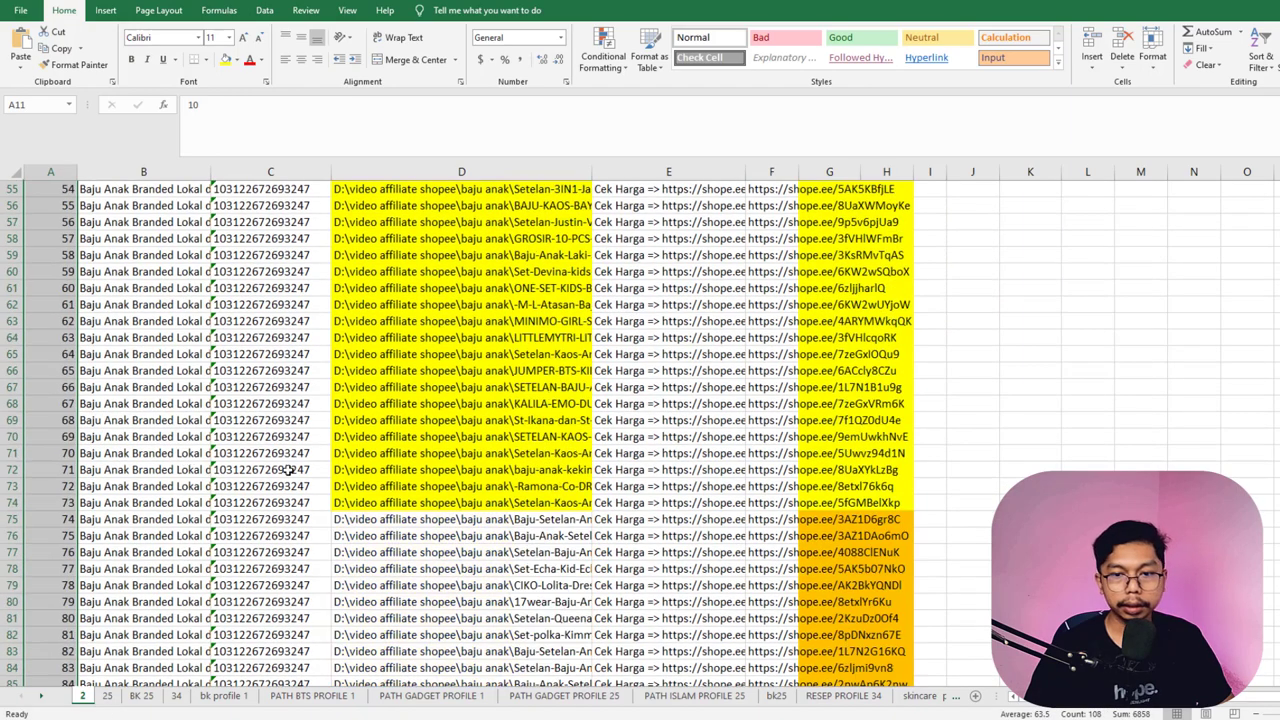
{"action": "scroll", "coordinate": [760, 450], "scroll_direction": "up", "scroll_amount": 18}
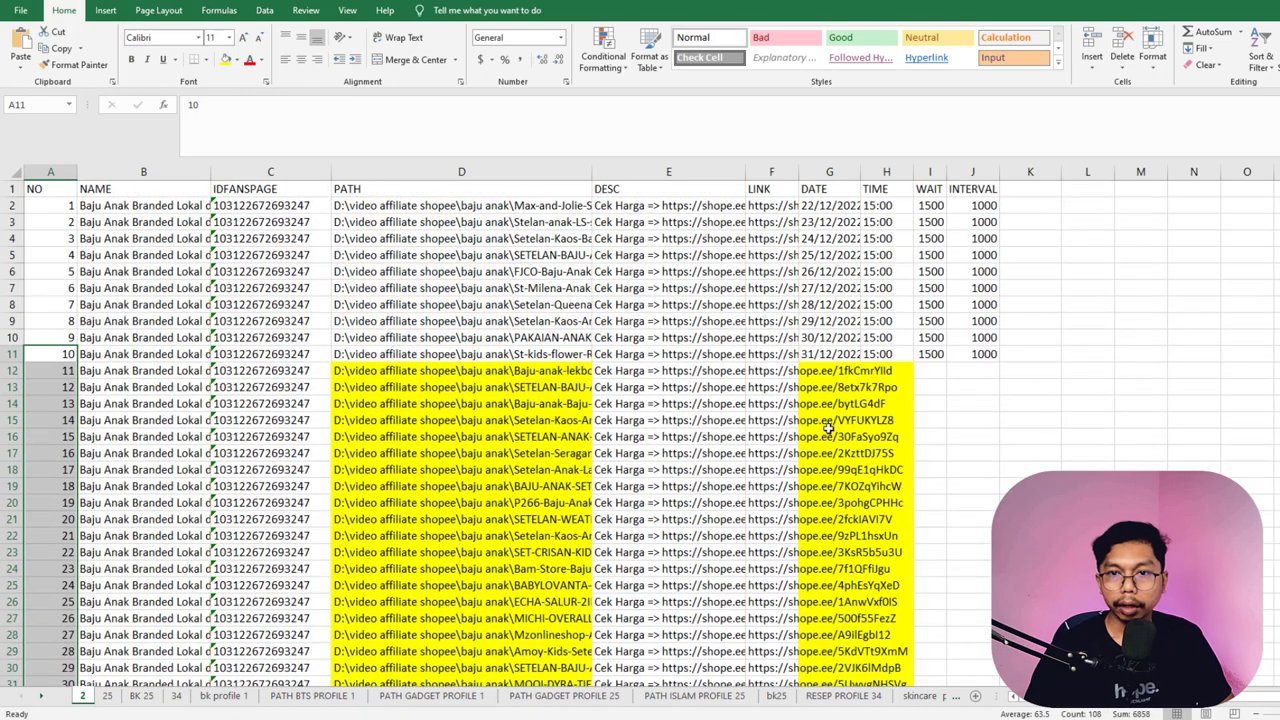
- Widen the DATE column and copy the dates in G2:G11
{"action": "left_click", "coordinate": [888, 370]}
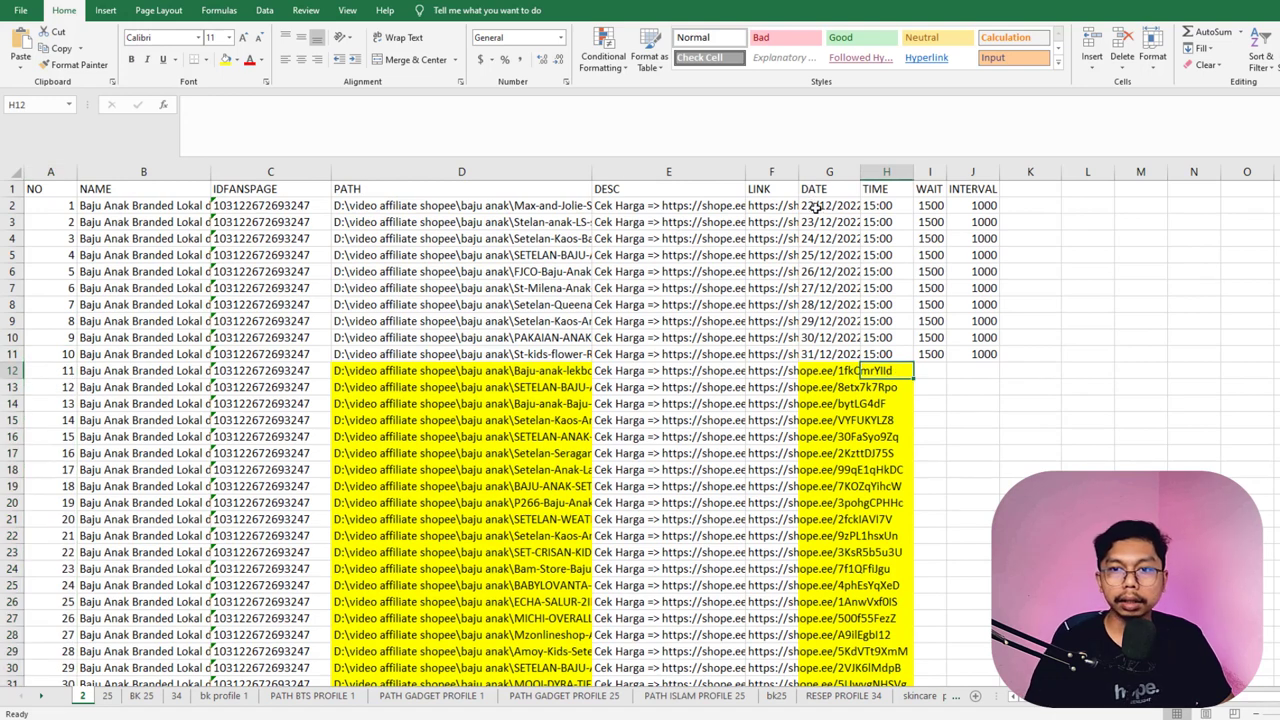
{"action": "left_click_drag", "start_coordinate": [860, 176], "coordinate": [948, 172]}
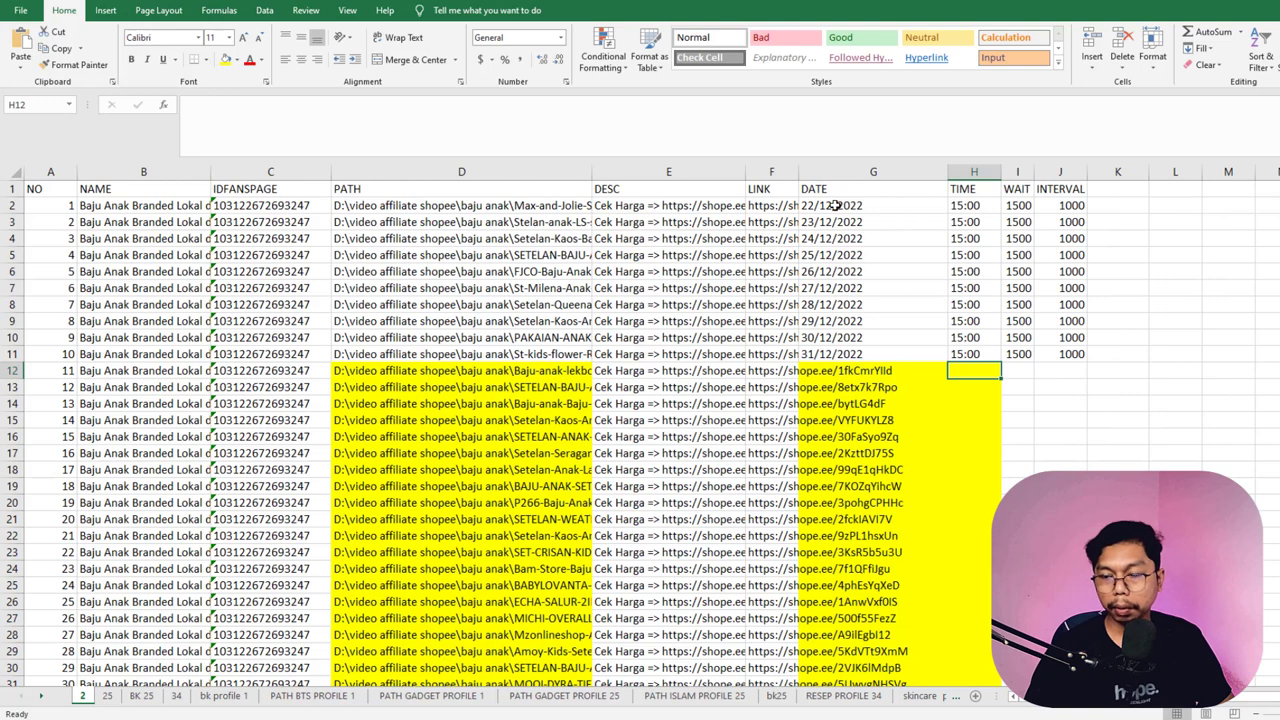
{"action": "left_click", "coordinate": [830, 204]}
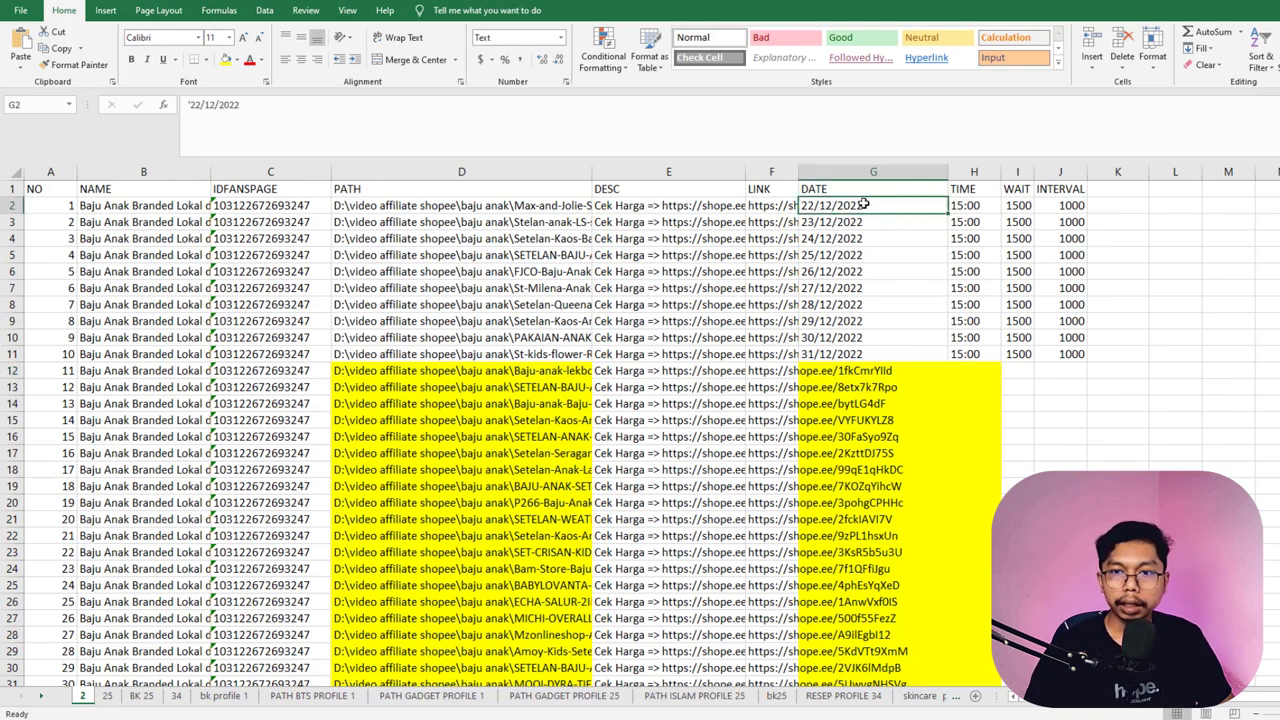
{"action": "left_click_drag", "start_coordinate": [862, 204], "coordinate": [867, 358]}
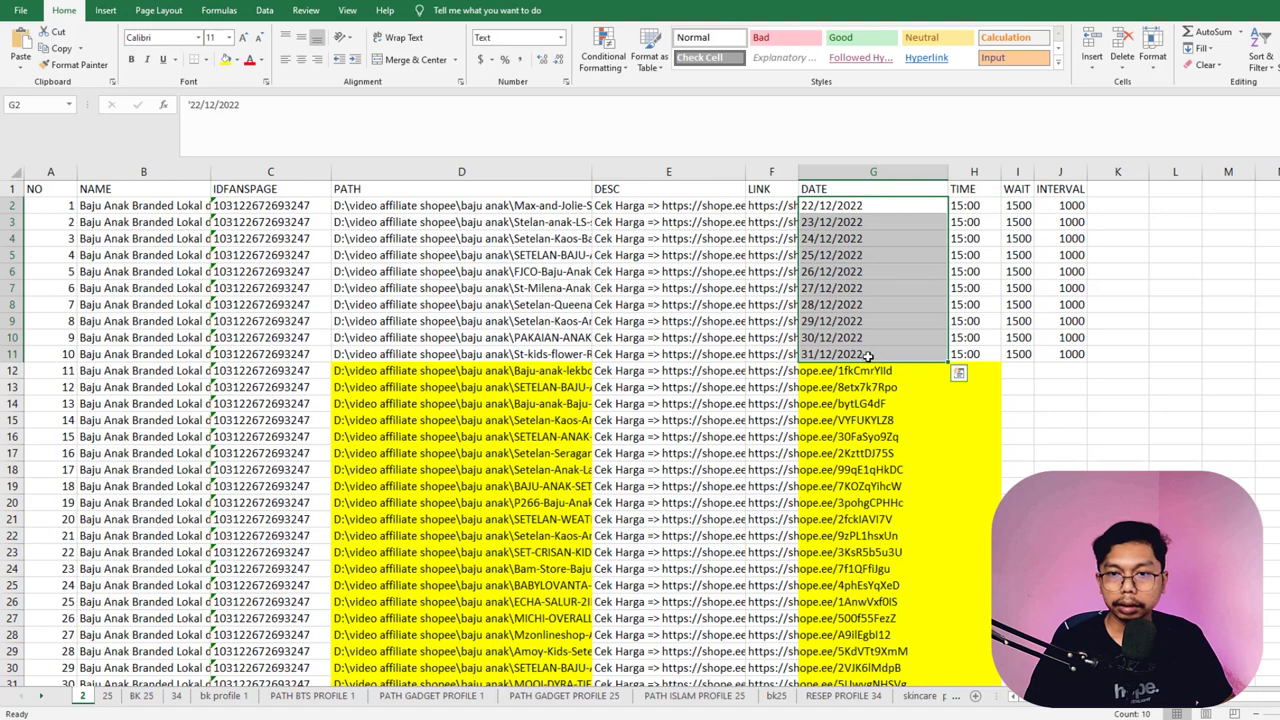
{"action": "key", "text": "ctrl+c"}
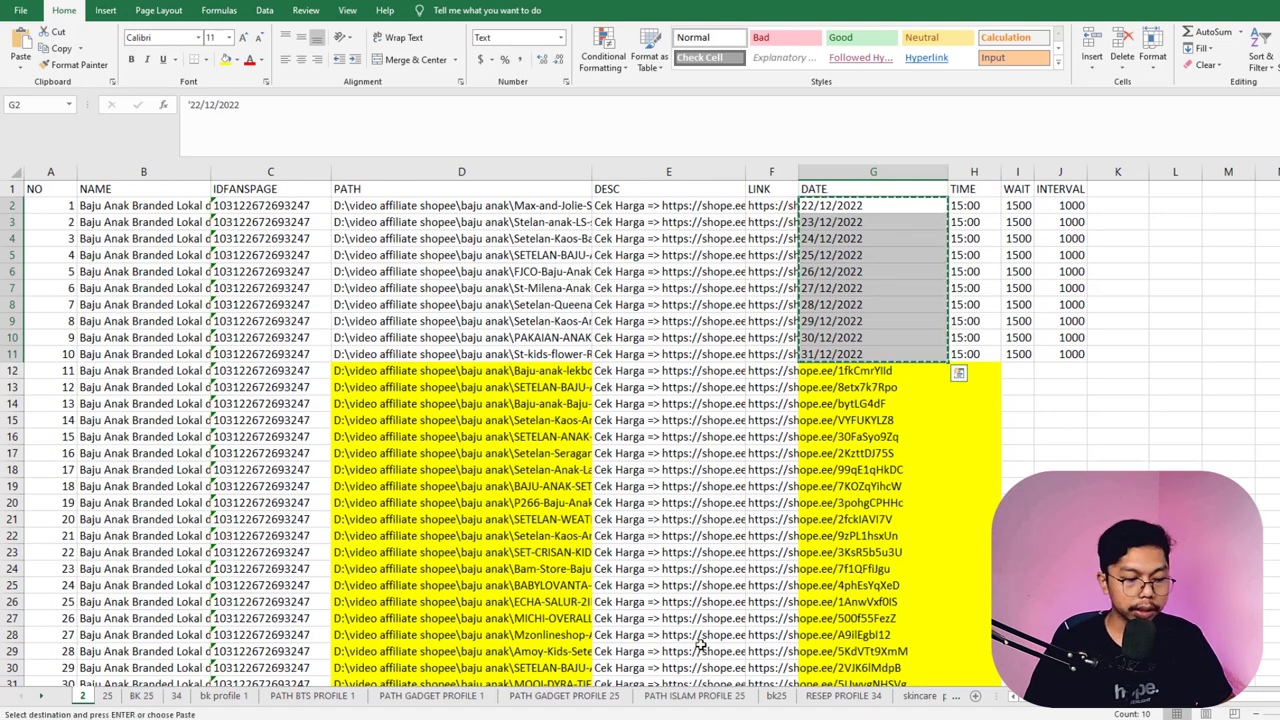
- Paste the copied dates into a new blank workbook starting at D1 and widen column D
{"action": "key", "text": "ctrl+n"}
{"action": "left_click", "coordinate": [191, 190]}
{"action": "key", "text": "ctrl+v"}
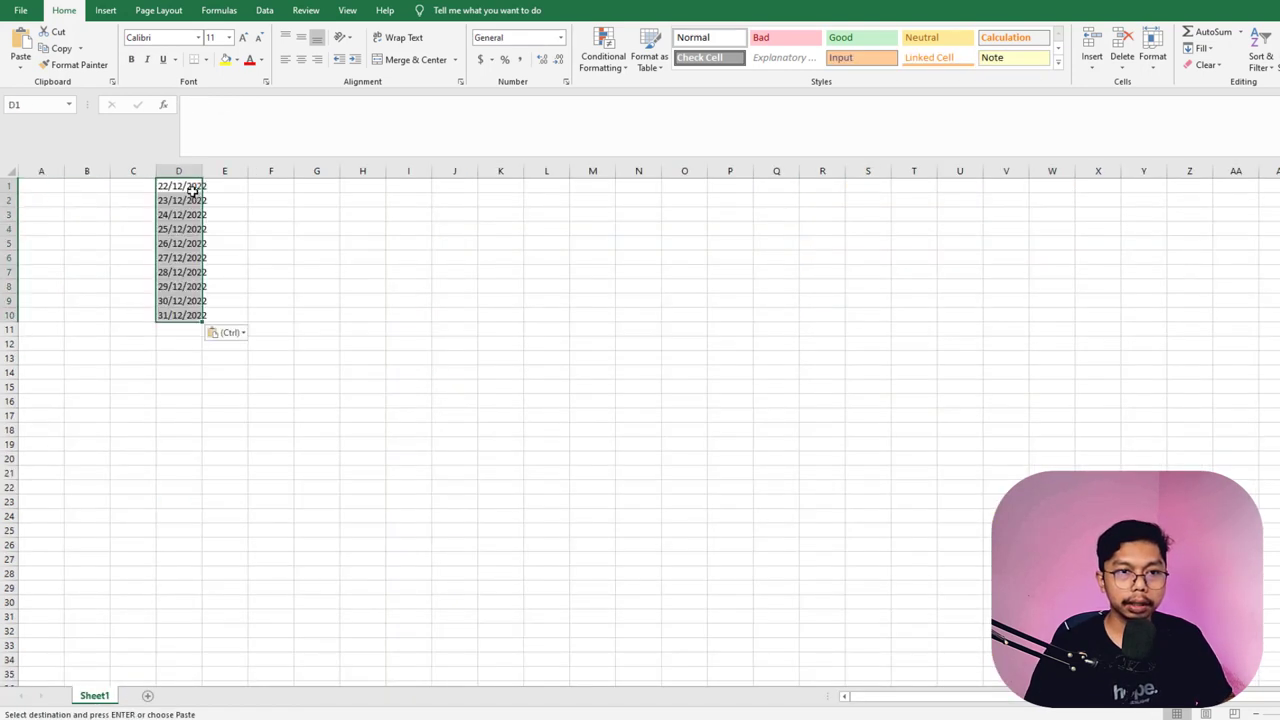
{"action": "left_click_drag", "start_coordinate": [203, 171], "coordinate": [310, 180]}
{"action": "left_click", "coordinate": [222, 272]}
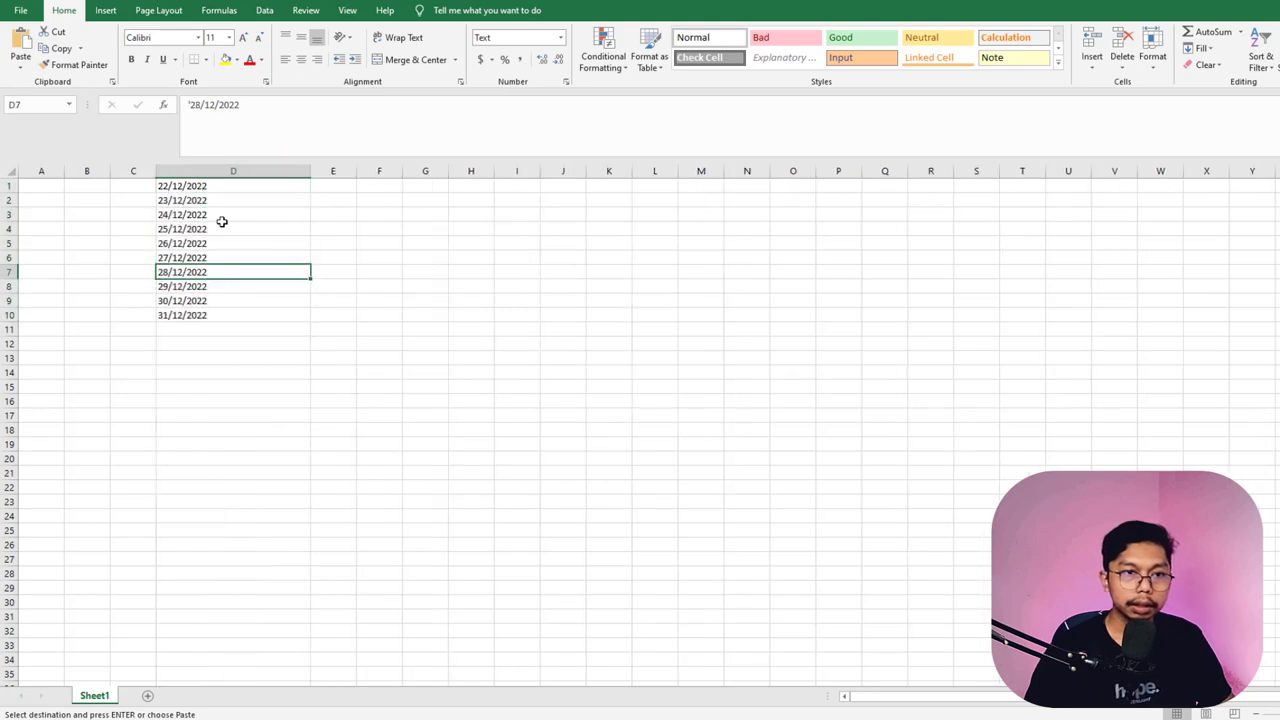
- Enter the month and year suffix "/01/2023" in cell E1 beside the pasted dates
{"action": "left_click", "coordinate": [191, 186]}
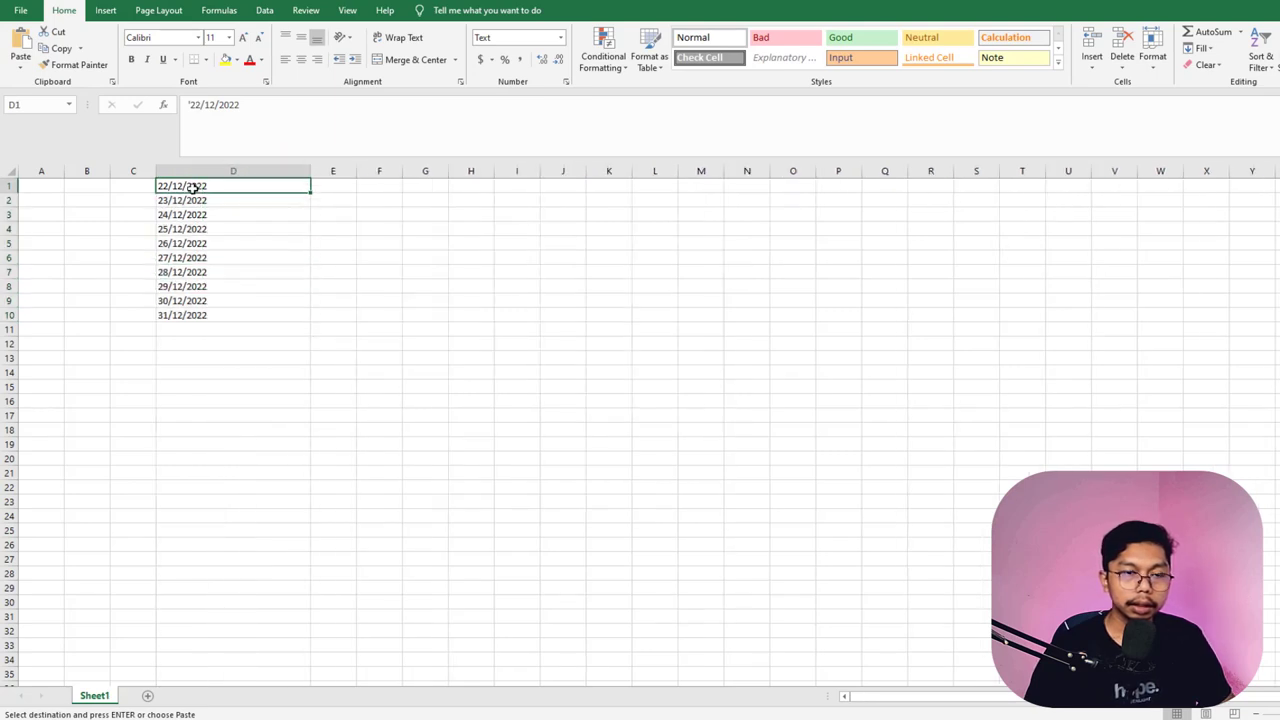
{"action": "double_click", "coordinate": [196, 104]}
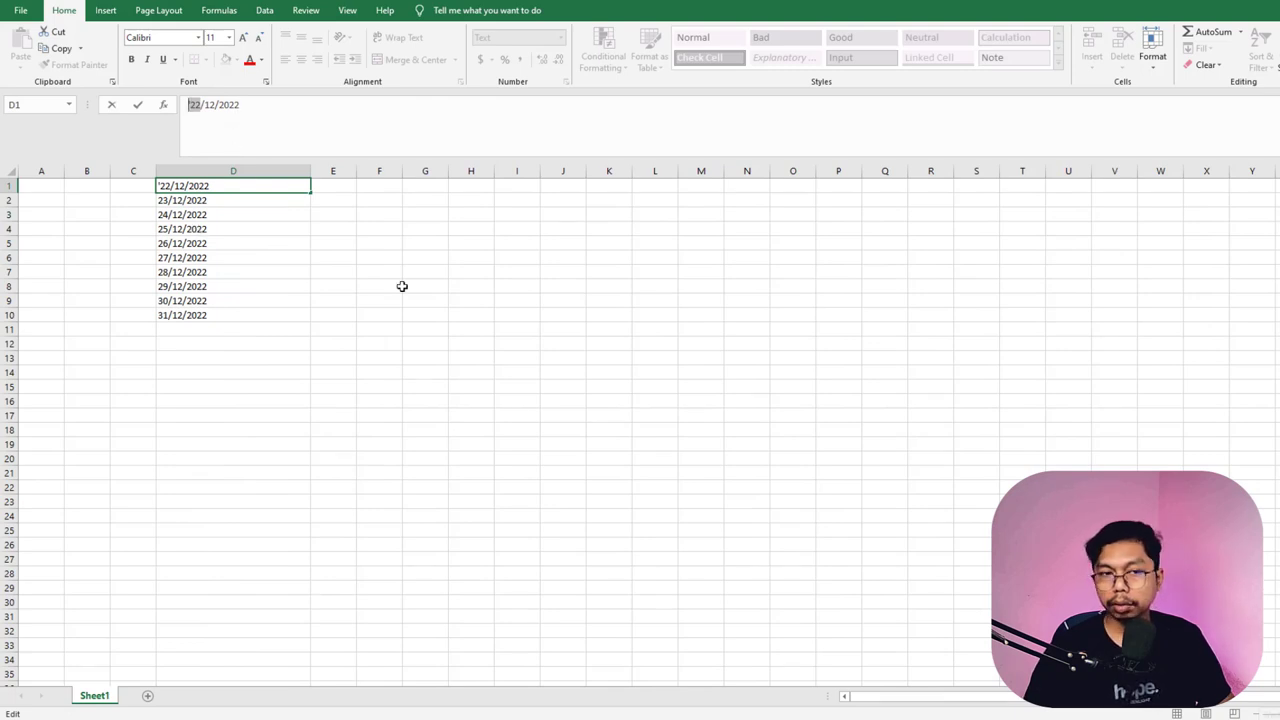
{"action": "left_click", "coordinate": [334, 188]}
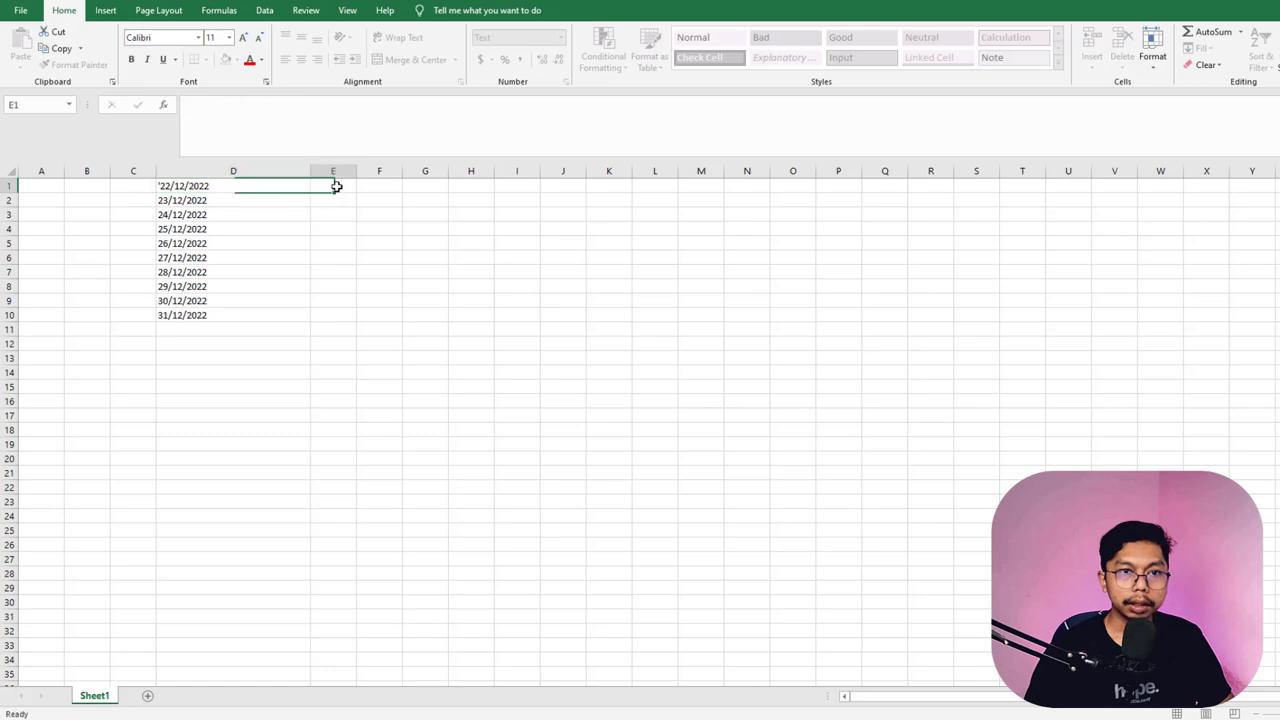
{"action": "left_click", "coordinate": [316, 102]}
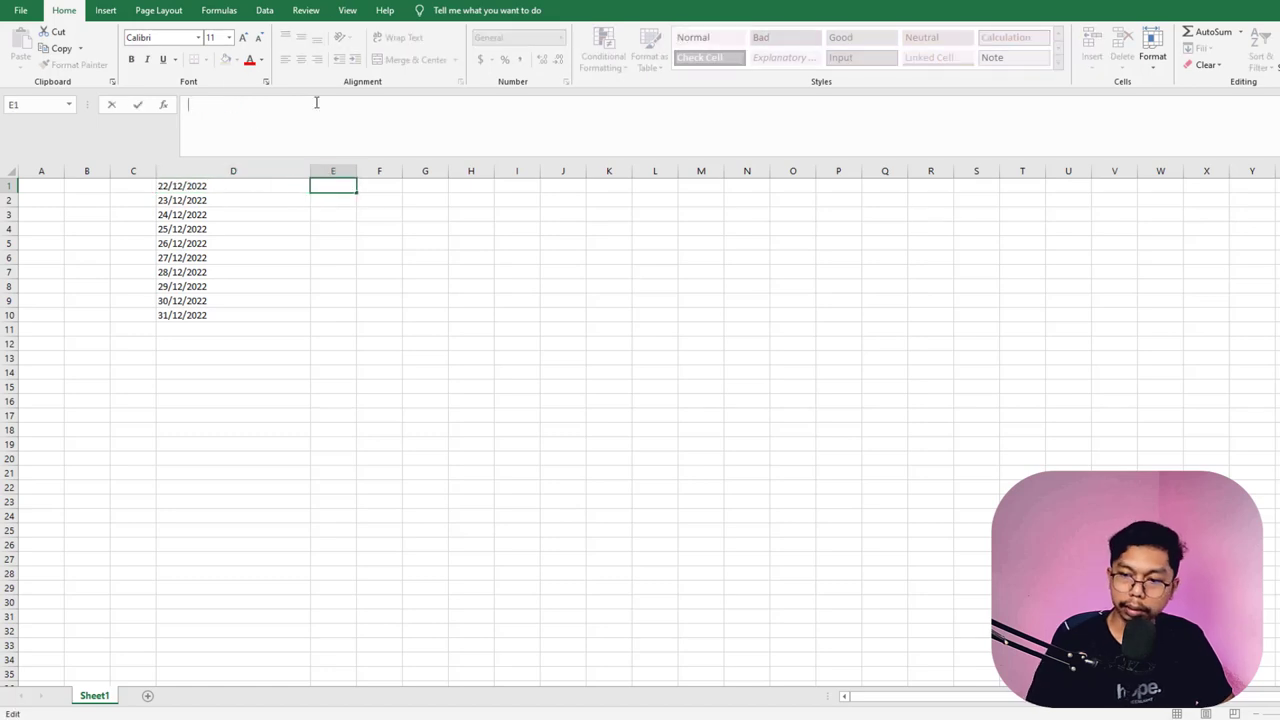
{"action": "type", "text": "/01"}
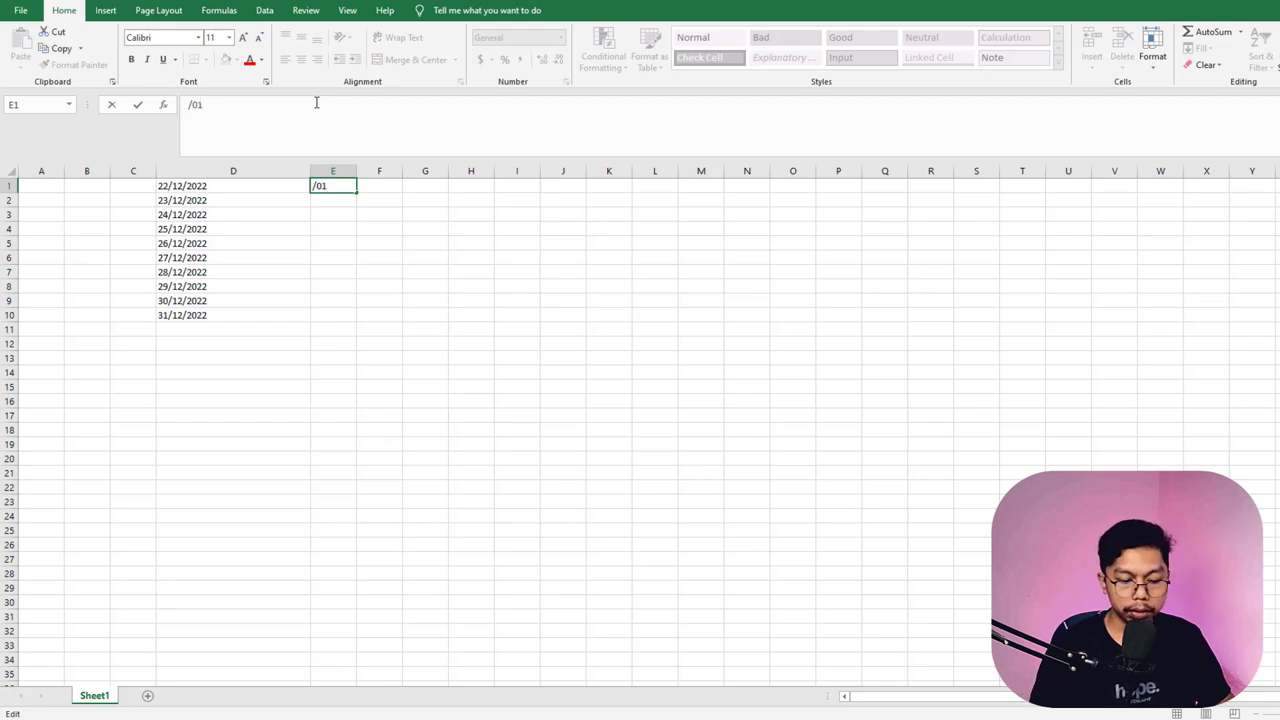
{"action": "type", "text": "/2023"}
{"action": "key", "text": "Return"}
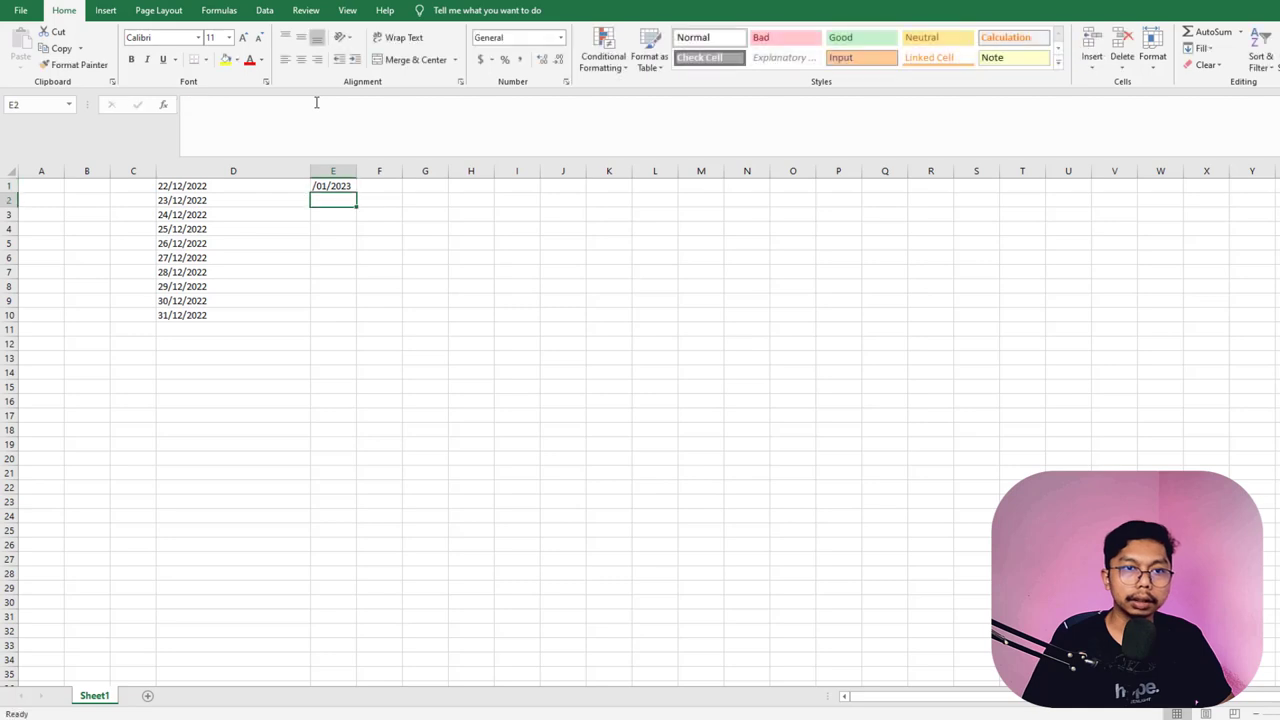
- Replace the date in D1 with the day number 26 and fill it as a series down to D10
{"action": "left_click", "coordinate": [233, 187]}
{"action": "left_click_drag", "start_coordinate": [258, 104], "coordinate": [195, 104]}
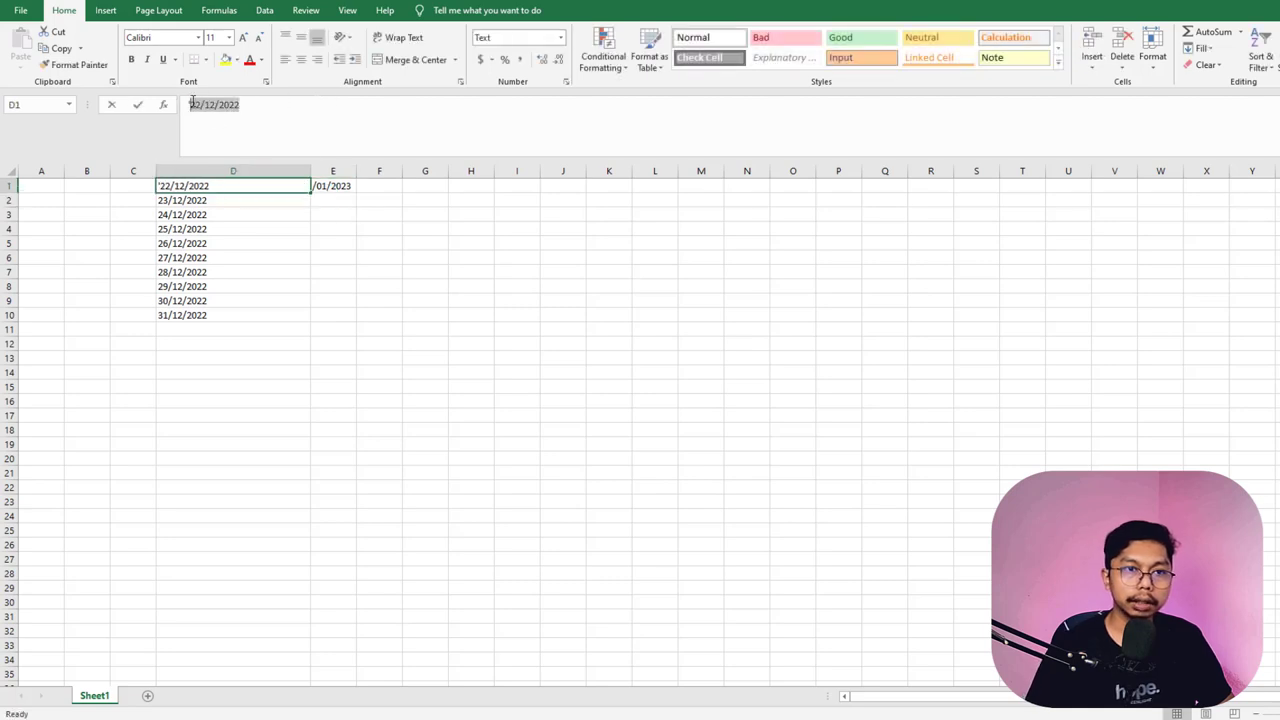
{"action": "key", "text": "BackSpace"}
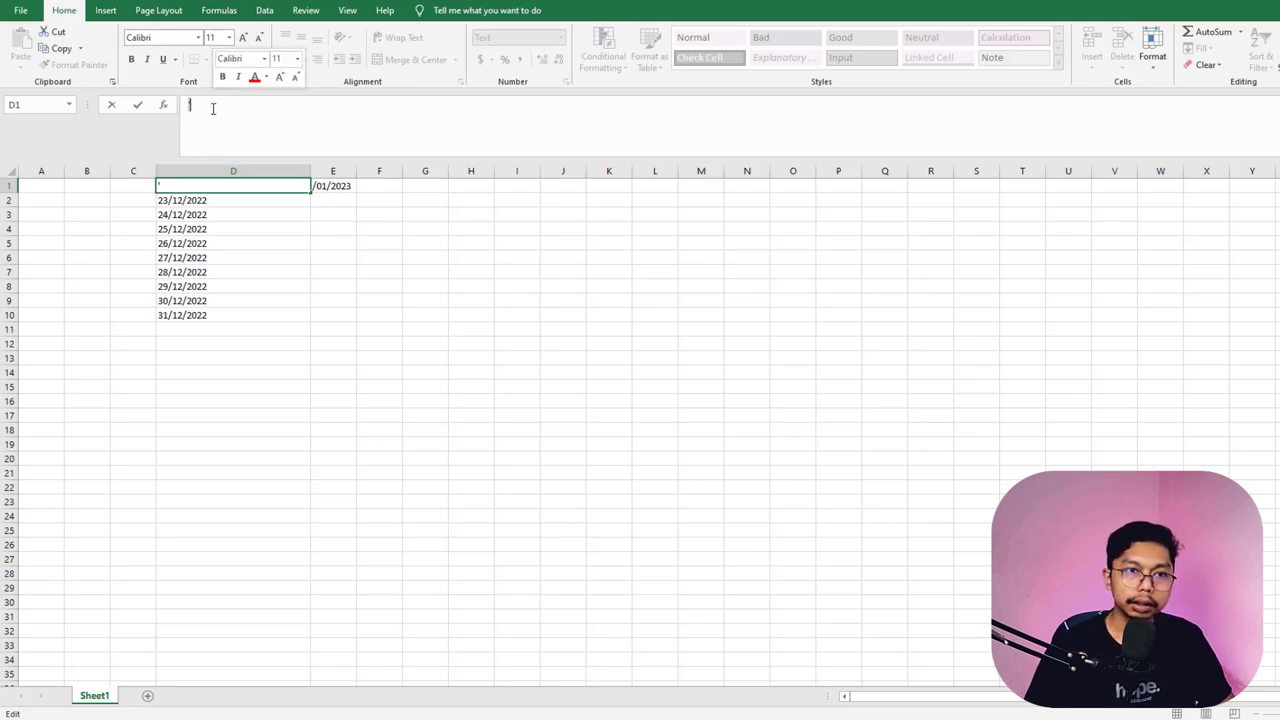
{"action": "key", "text": "BackSpace"}
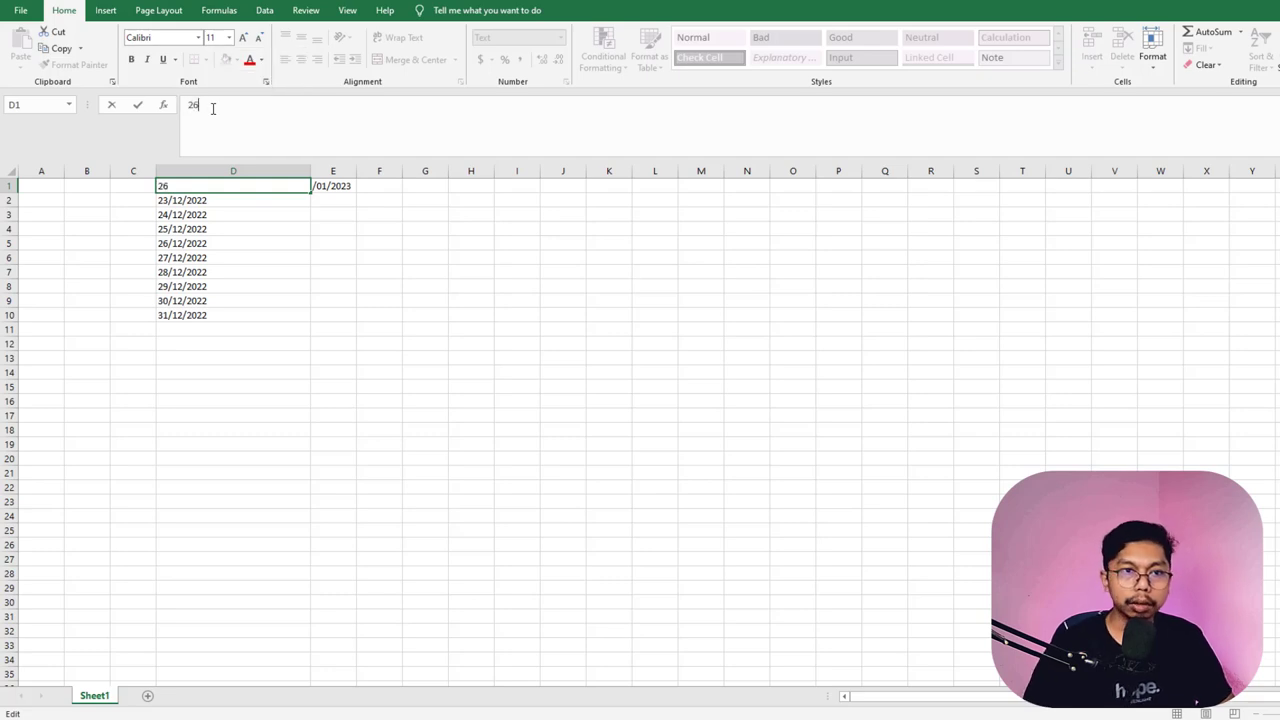
{"action": "key", "text": "Return"}
{"action": "left_click", "coordinate": [268, 186]}
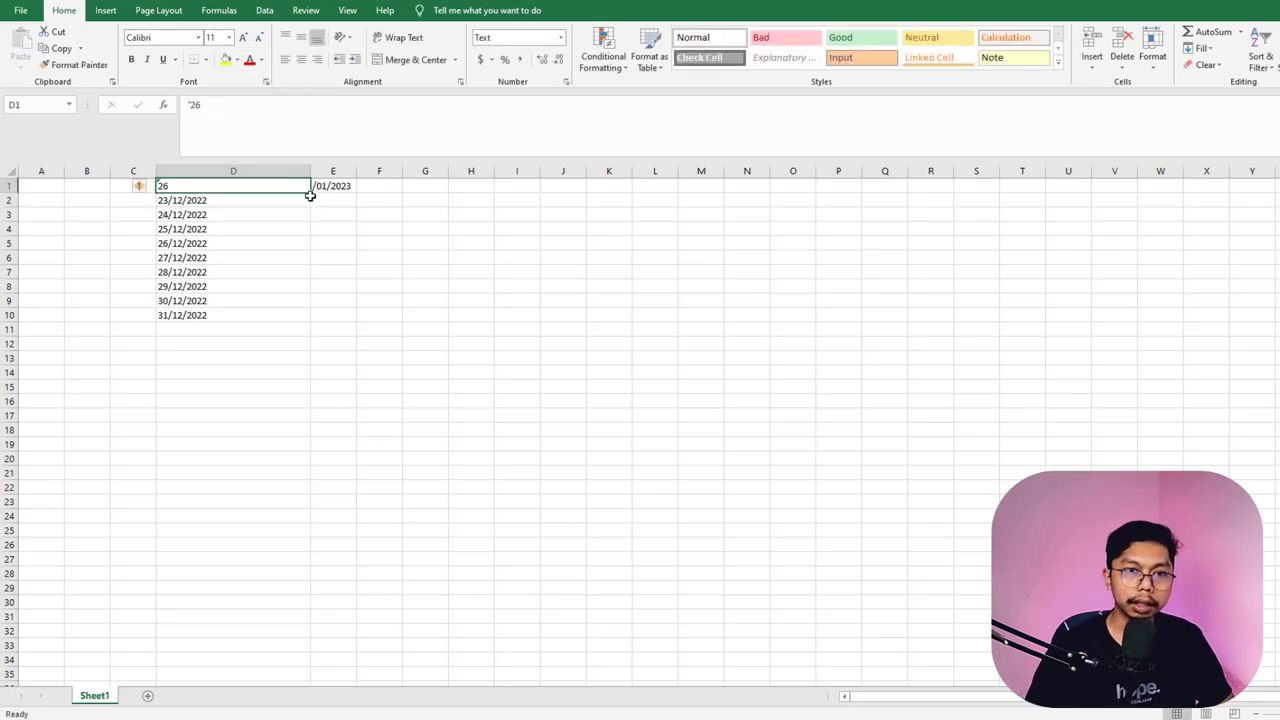
{"action": "left_click_drag", "start_coordinate": [309, 194], "coordinate": [291, 329]}
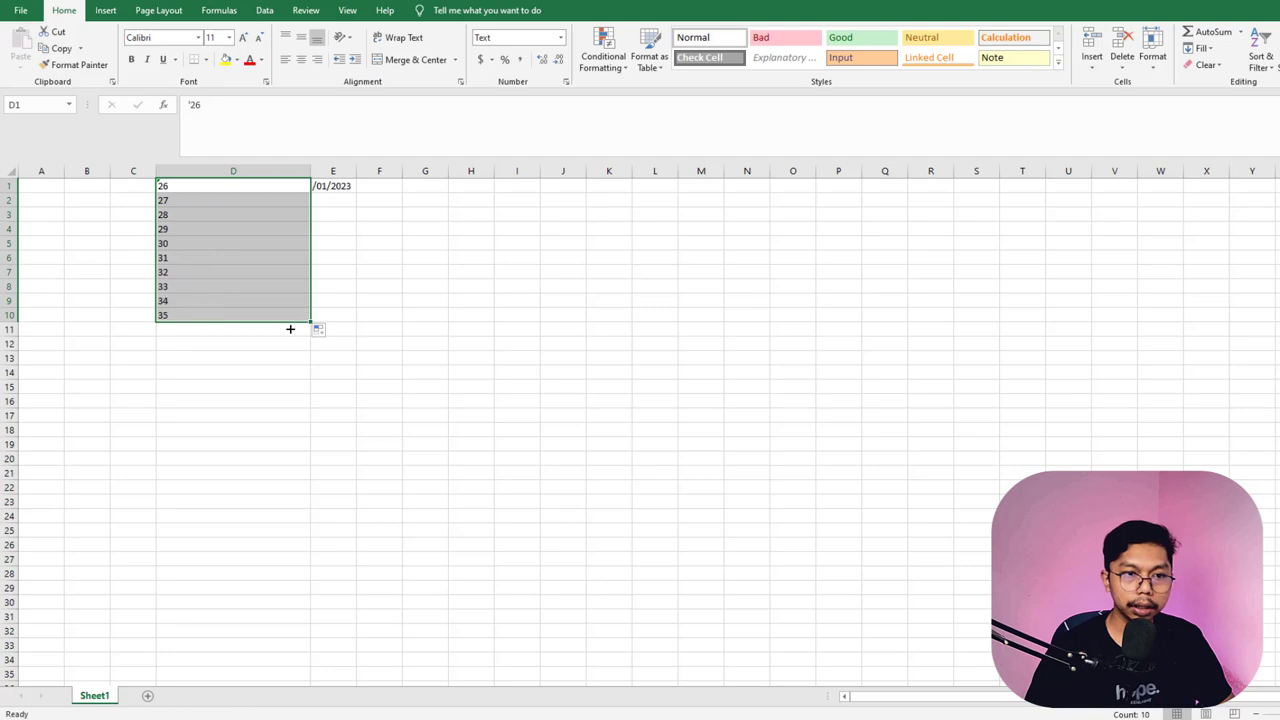
- Clear the day numbers beyond 30 from cells D6:D10
{"action": "left_click", "coordinate": [267, 282]}
{"action": "left_click_drag", "start_coordinate": [243, 263], "coordinate": [282, 311]}
{"action": "left_click", "coordinate": [281, 296]}
{"action": "key", "text": "Delete"}
- Fill the "/01/2023" text from E1 down to E5
{"action": "left_click", "coordinate": [337, 186]}
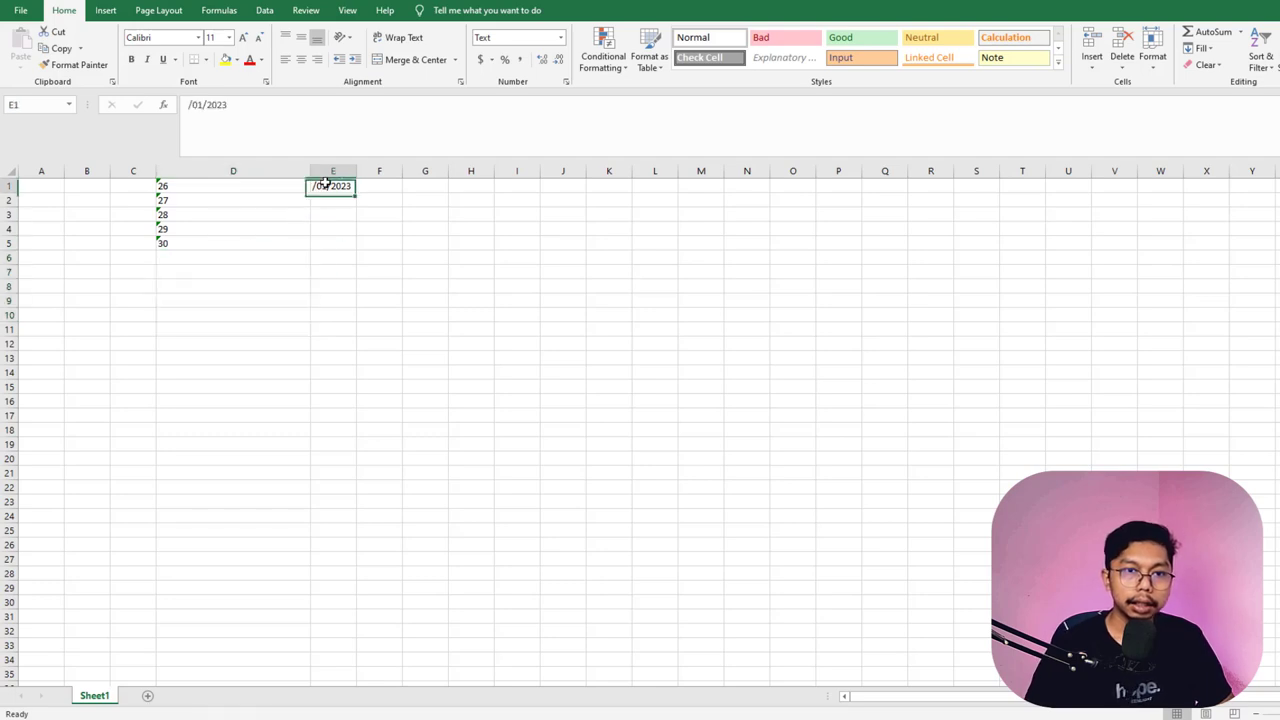
{"action": "left_click_drag", "start_coordinate": [357, 193], "coordinate": [340, 251]}
{"action": "left_click", "coordinate": [474, 234]}
- Enter a CONCAT formula in C1 that joins D1 with an empty text string
{"action": "left_click", "coordinate": [372, 187]}
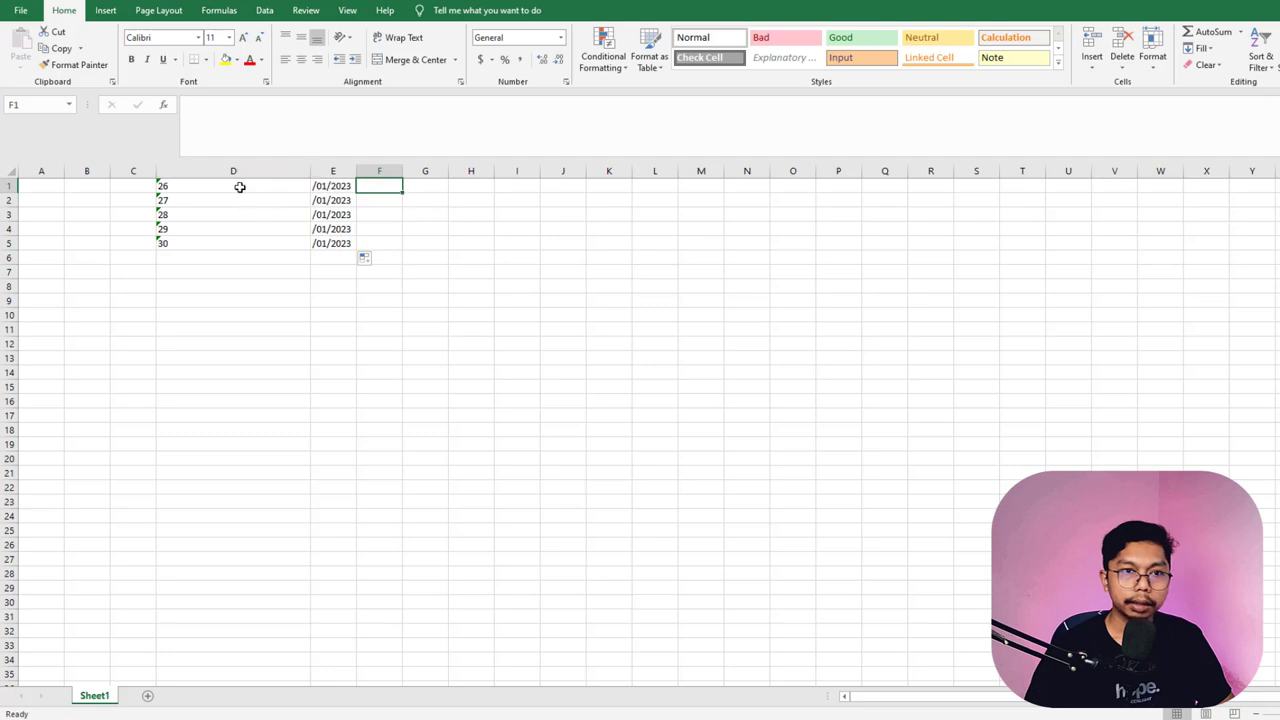
{"action": "left_click", "coordinate": [135, 185]}
{"action": "left_click", "coordinate": [244, 119]}
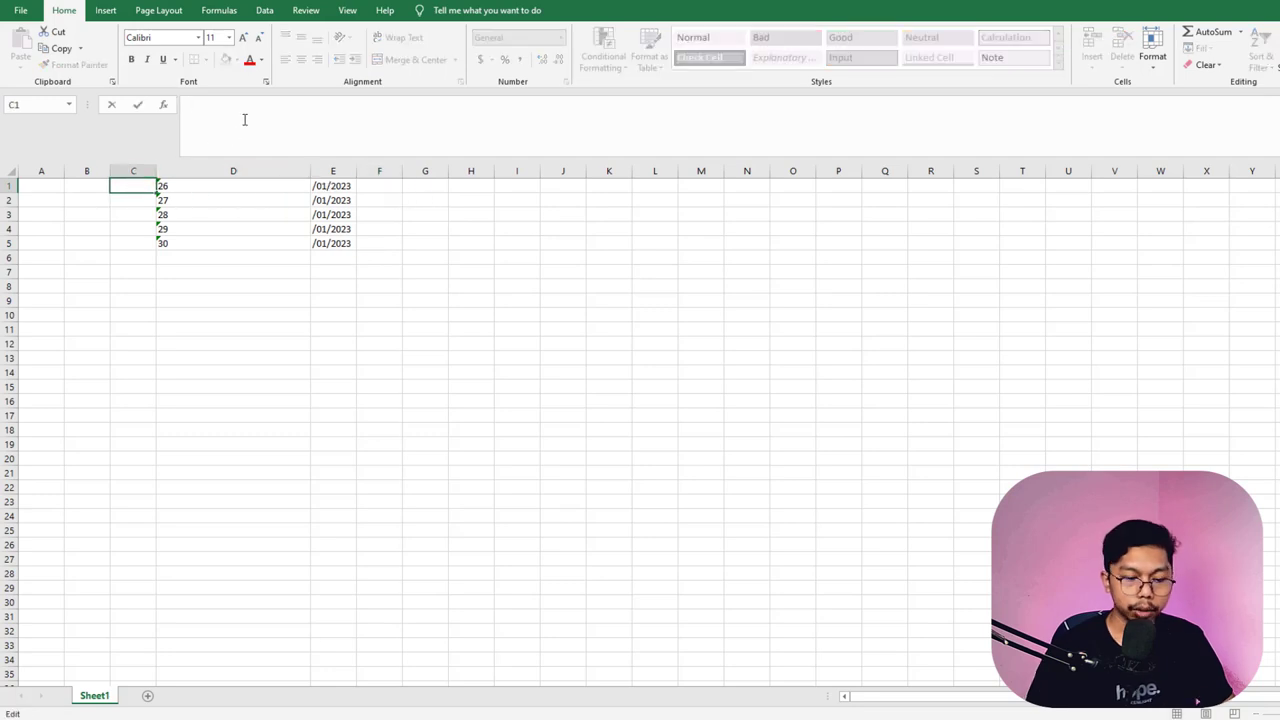
{"action": "type", "text": "=con"}
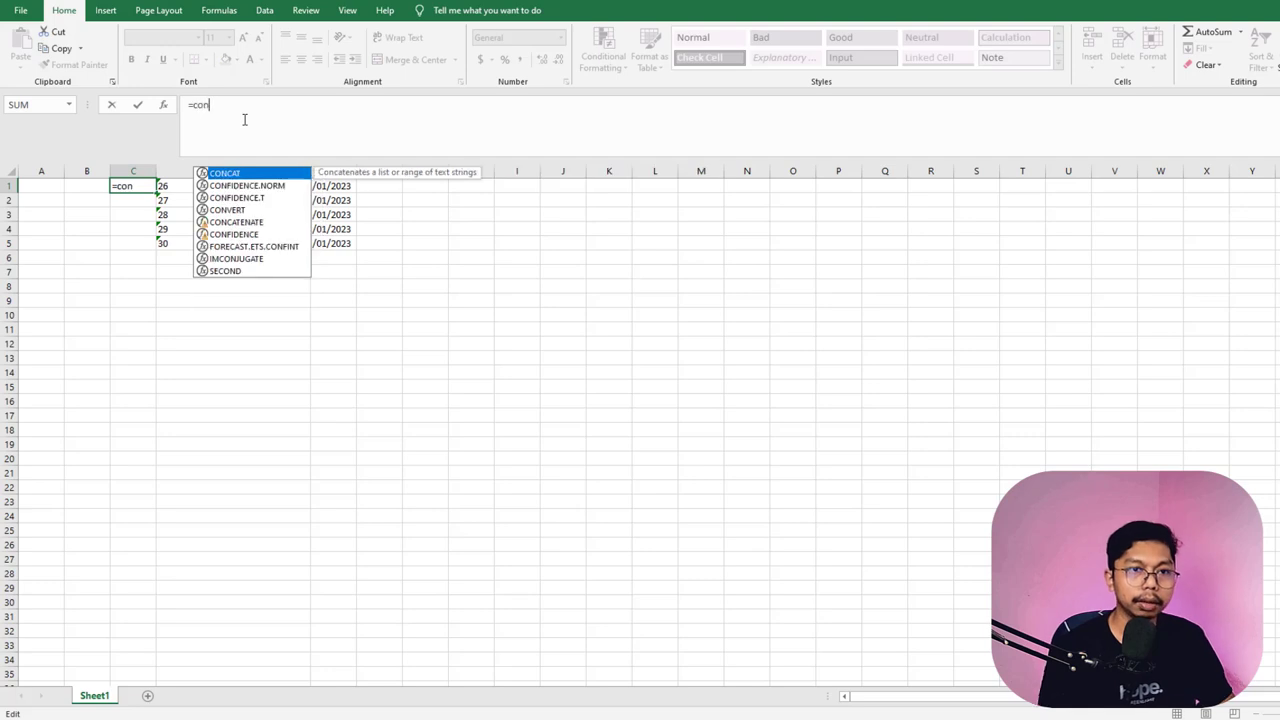
{"action": "double_click", "coordinate": [247, 175]}
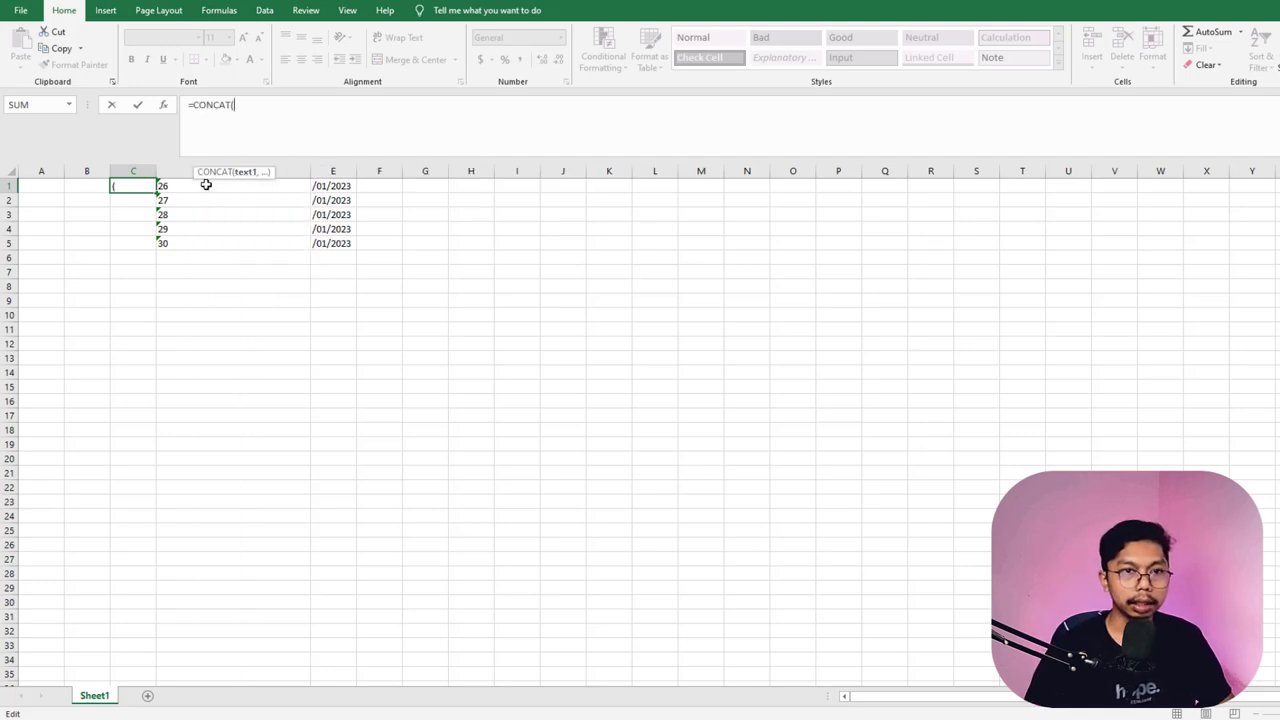
{"action": "left_click", "coordinate": [206, 185]}
{"action": "type", "text": ","}
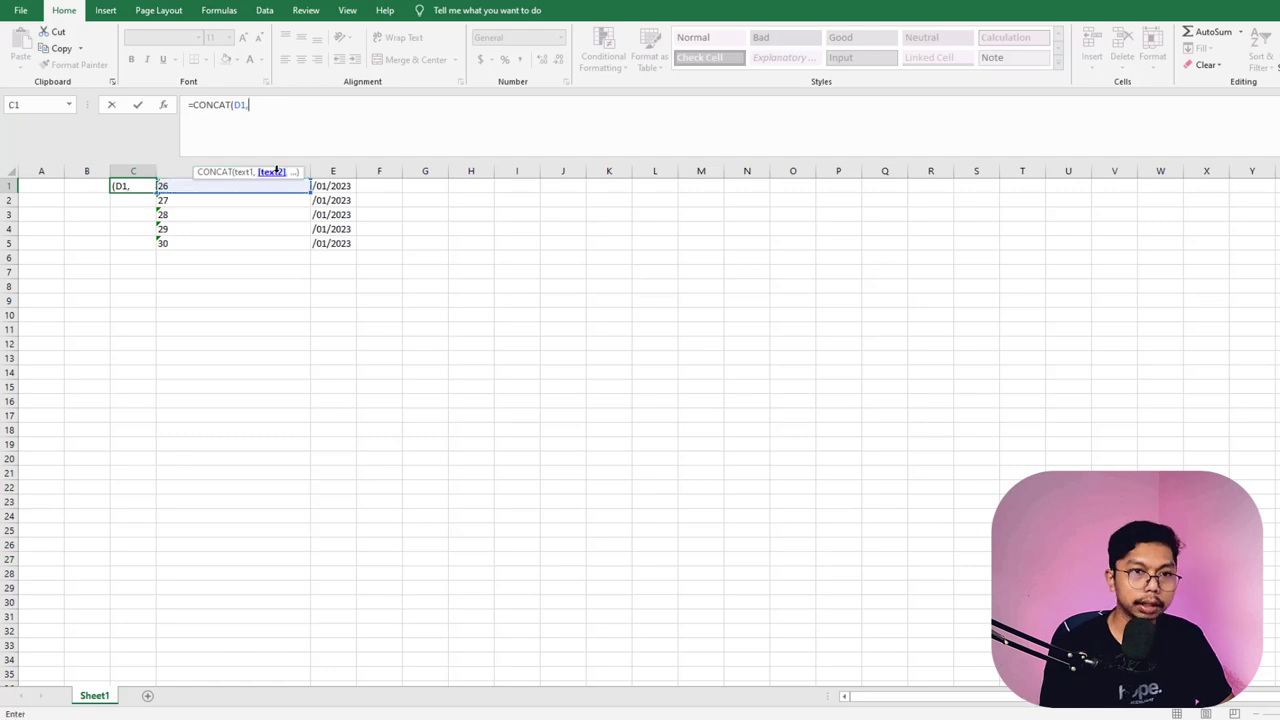
{"action": "type", "text": "\"\""}
{"action": "key", "text": "Return"}
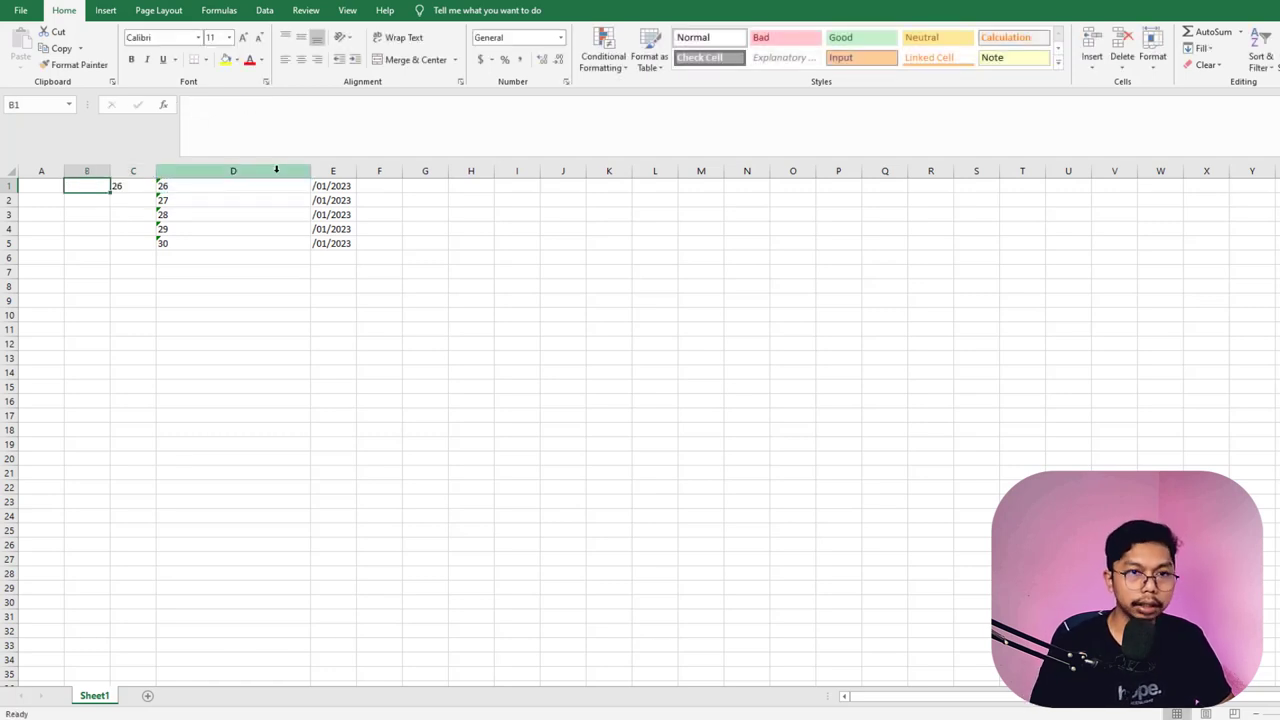
- Revise the formula in C1 to =CONCAT(D1,"/",E1)
{"action": "key", "text": "Right"}
{"action": "left_click", "coordinate": [255, 104]}
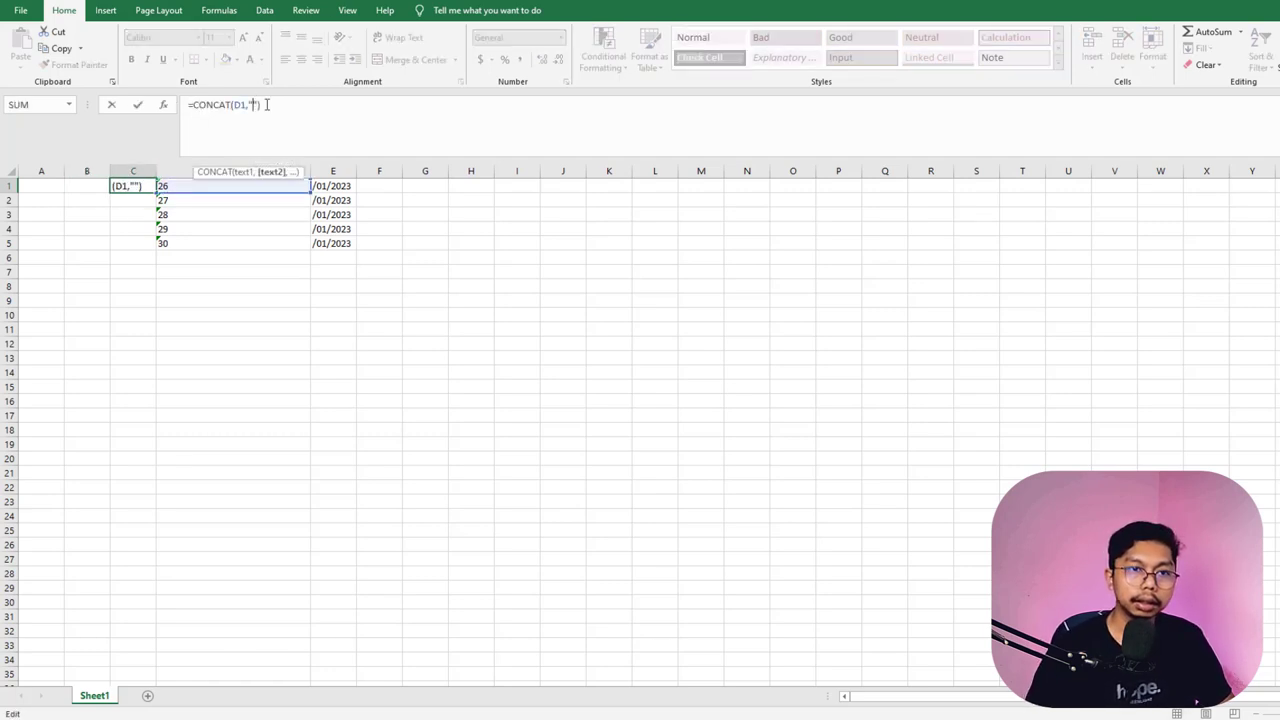
{"action": "type", "text": "/\""}
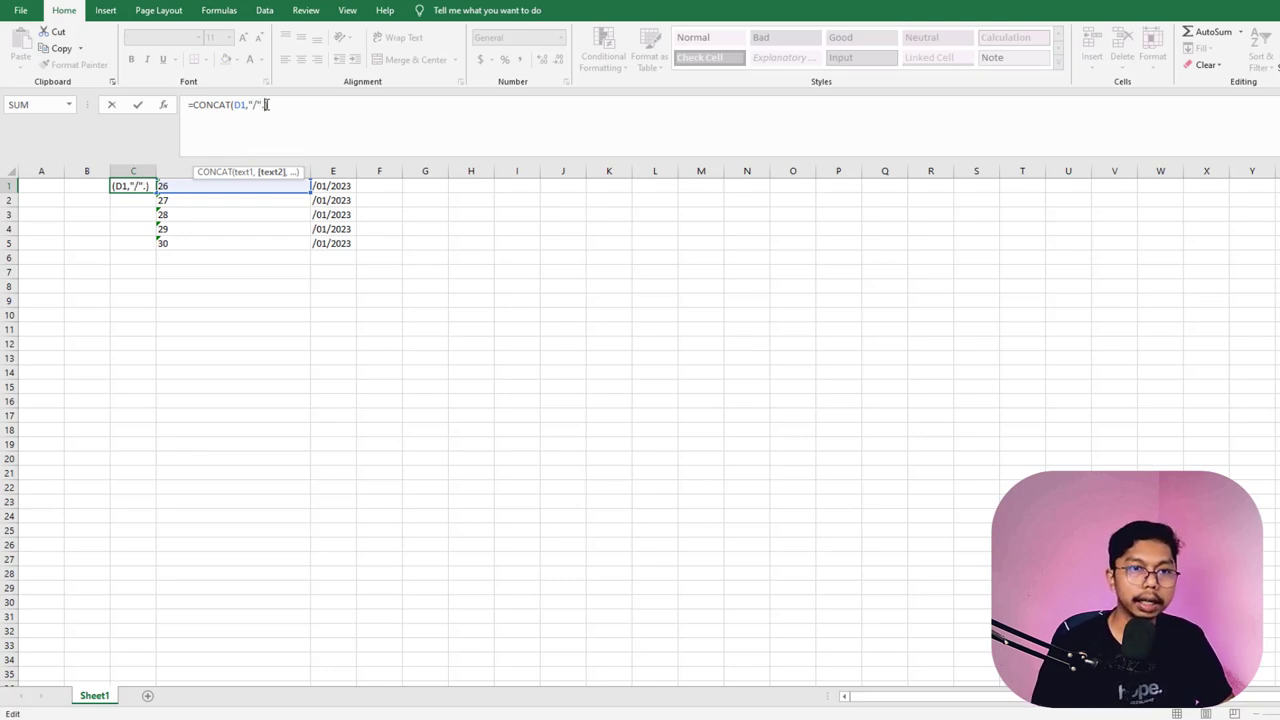
{"action": "type", "text": ","}
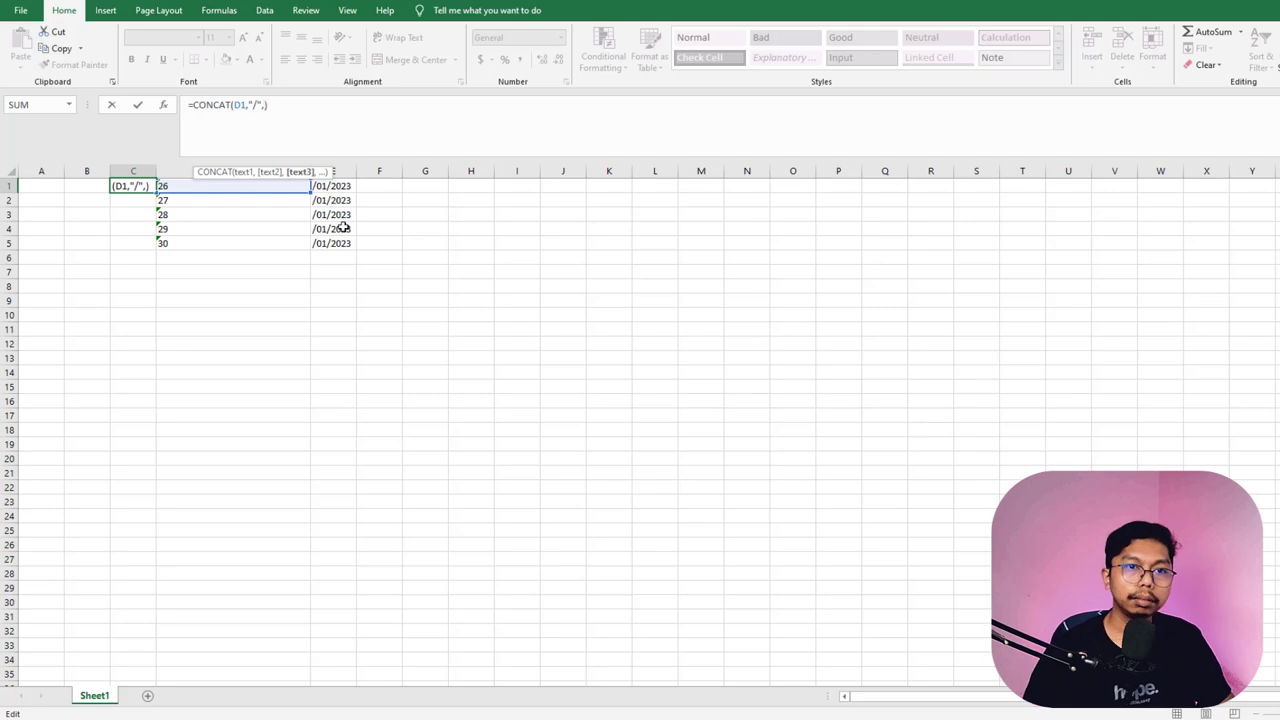
{"action": "left_click", "coordinate": [338, 185]}
{"action": "key", "text": "Return"}
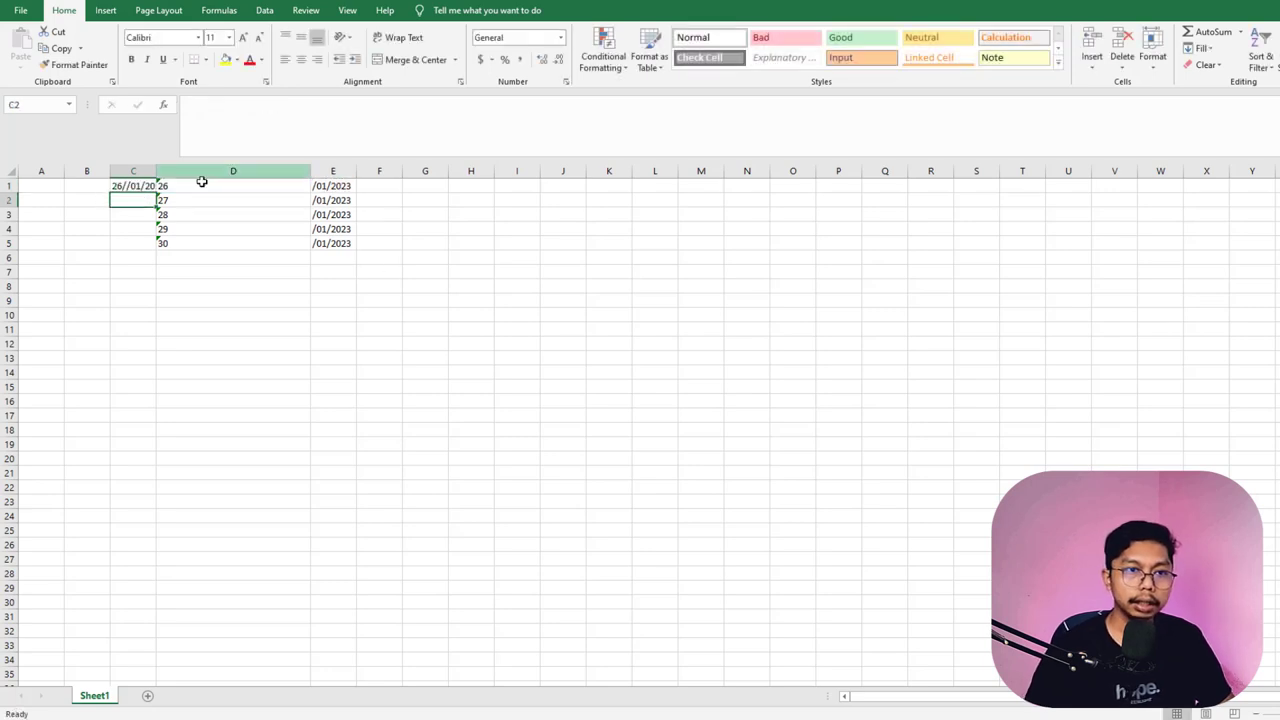
- Fit column C to its contents and fill the C1 formula down to C5
{"action": "double_click", "coordinate": [156, 171]}
{"action": "left_click", "coordinate": [164, 187]}
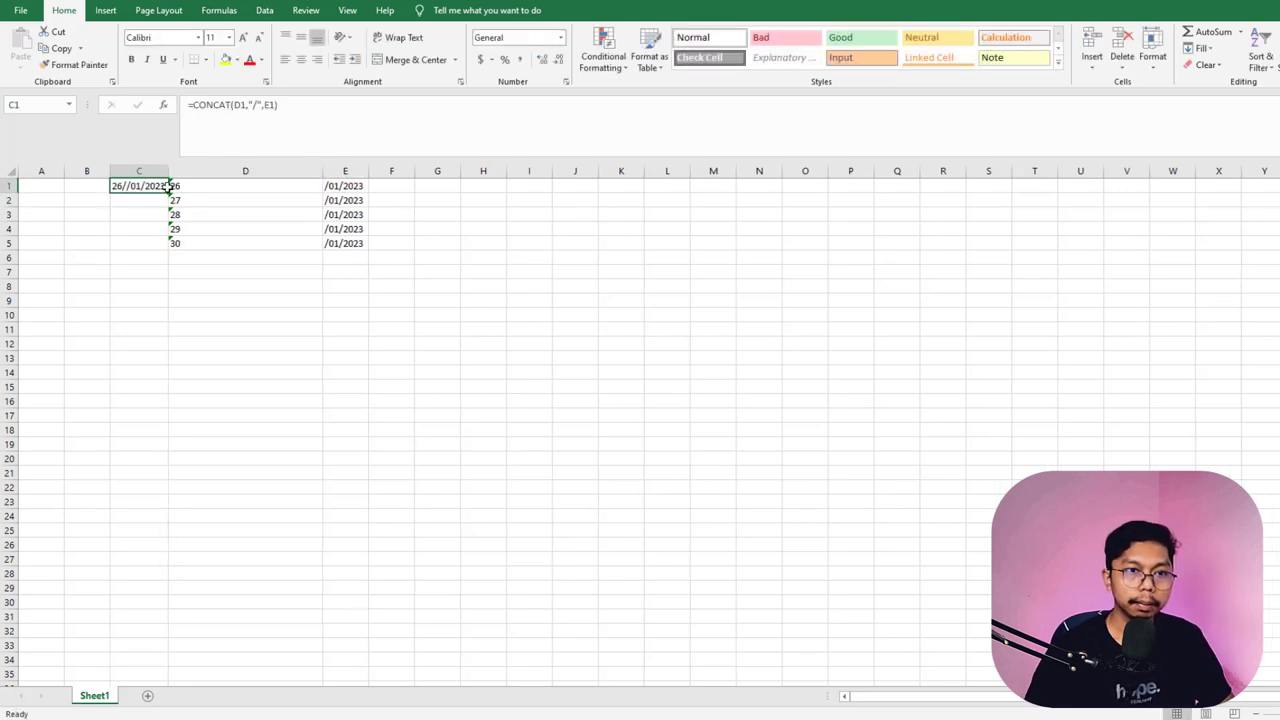
{"action": "left_click_drag", "start_coordinate": [170, 192], "coordinate": [169, 251]}
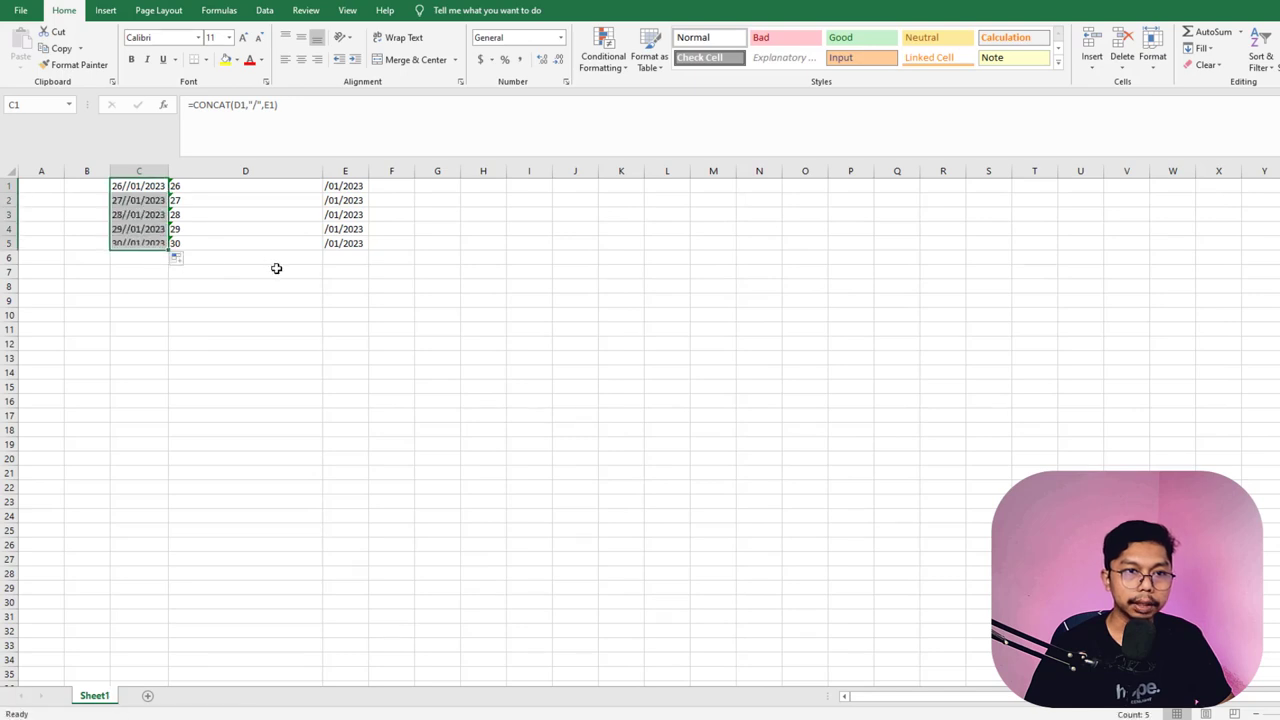
{"action": "left_click", "coordinate": [276, 270]}
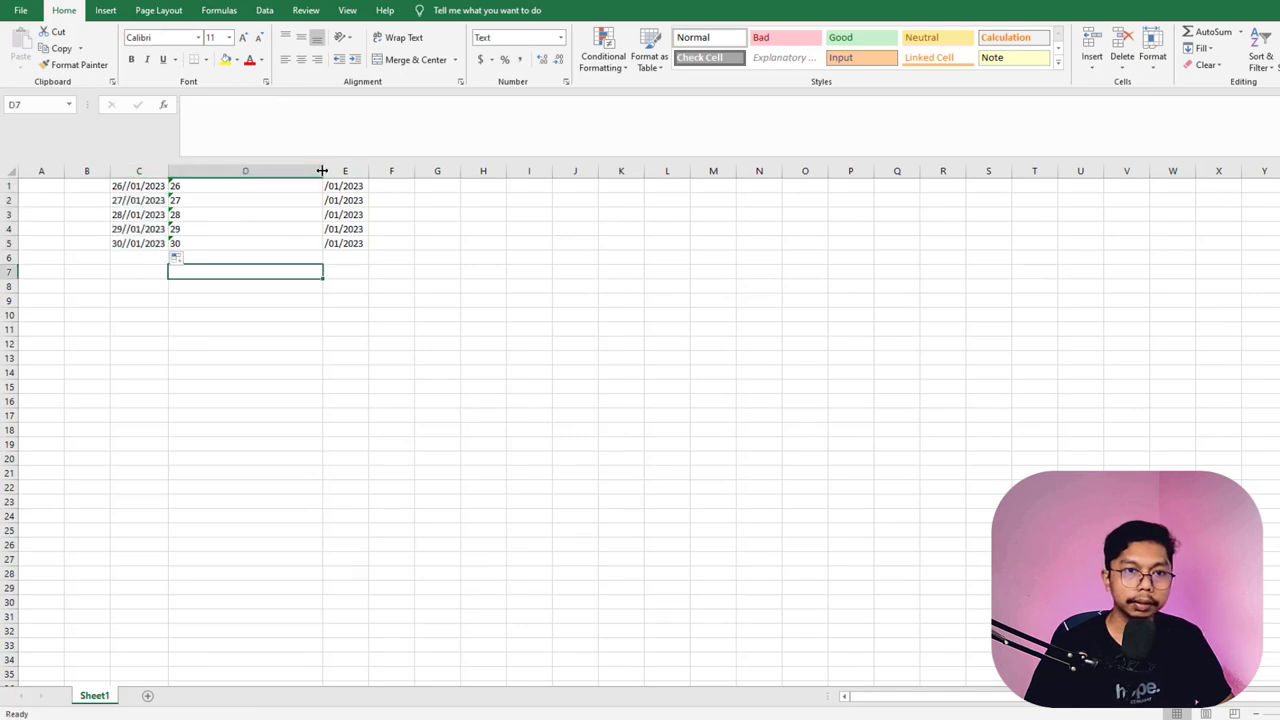
- Narrow column D around the day numbers and copy the joined dates in C1:C5
{"action": "left_click_drag", "start_coordinate": [322, 171], "coordinate": [140, 243]}
{"action": "left_click", "coordinate": [283, 214]}
{"action": "left_click", "coordinate": [212, 186]}
{"action": "key", "text": "ctrl+c"}
- Remove the extra "/" text from the CONCAT formula in C1 and refill it down to C5
{"action": "left_click", "coordinate": [255, 104]}
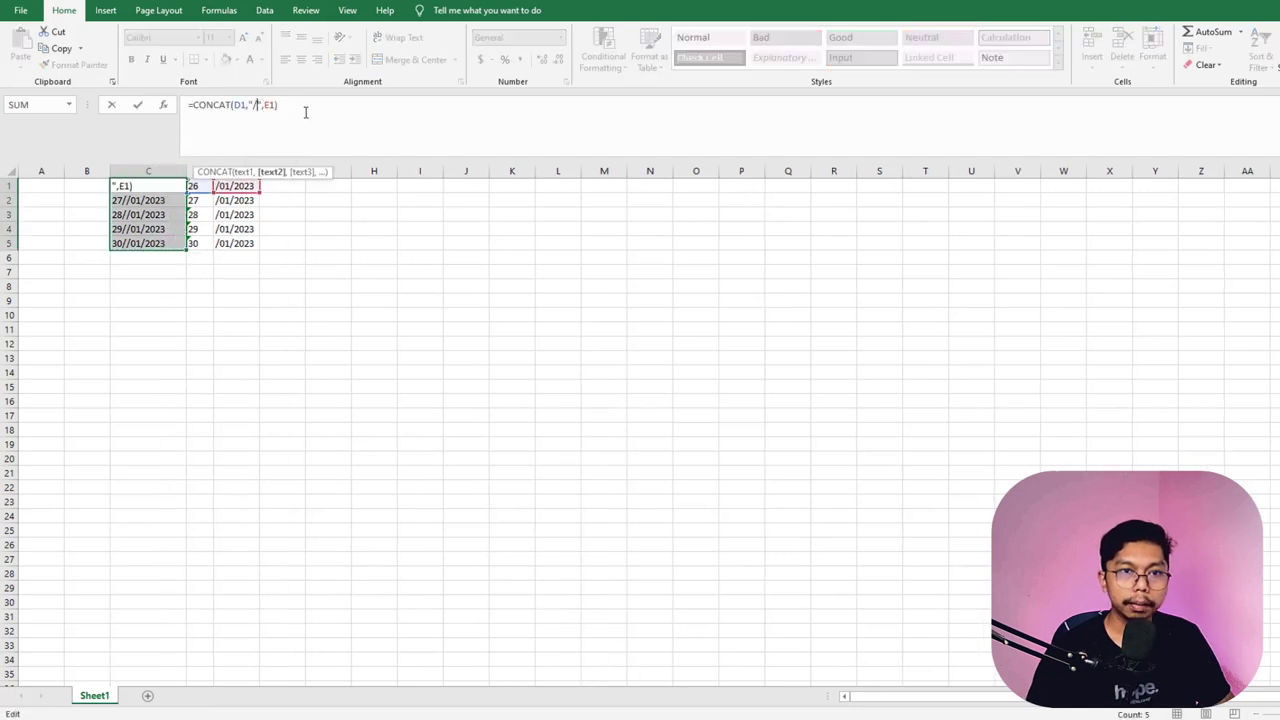
{"action": "type", "text": "/"}
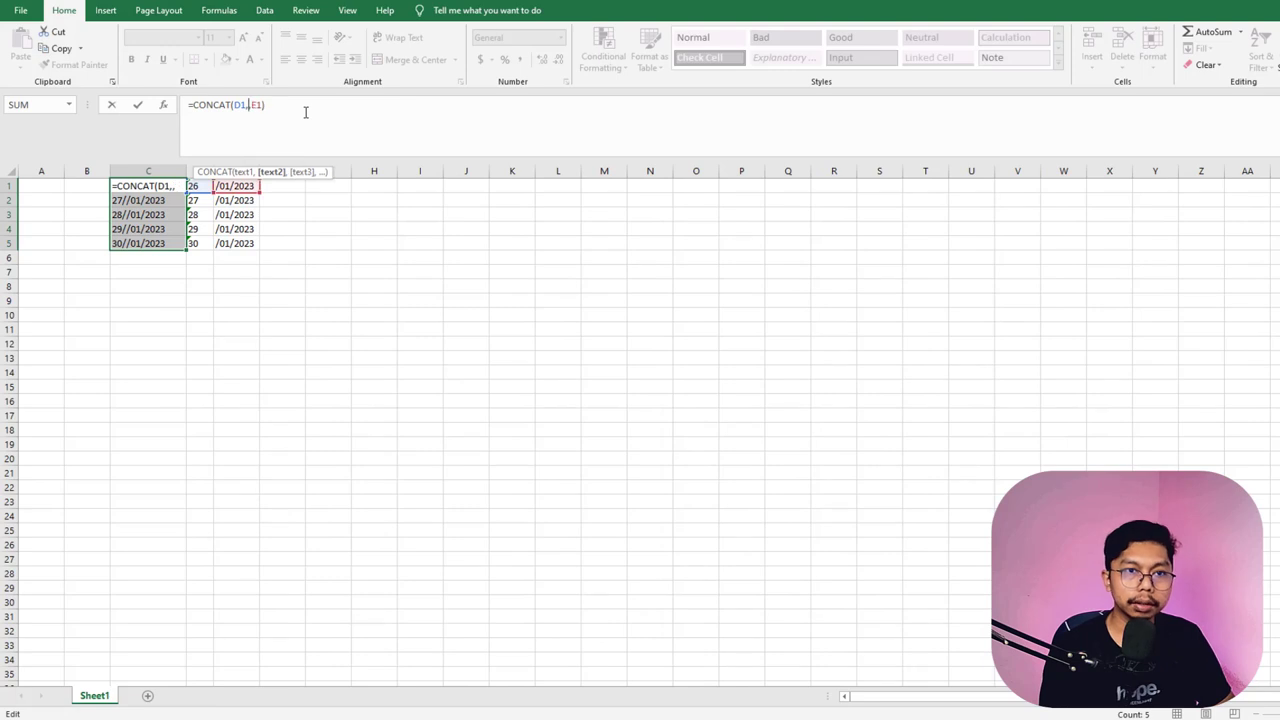
{"action": "key", "text": "Return"}
{"action": "left_click", "coordinate": [147, 185]}
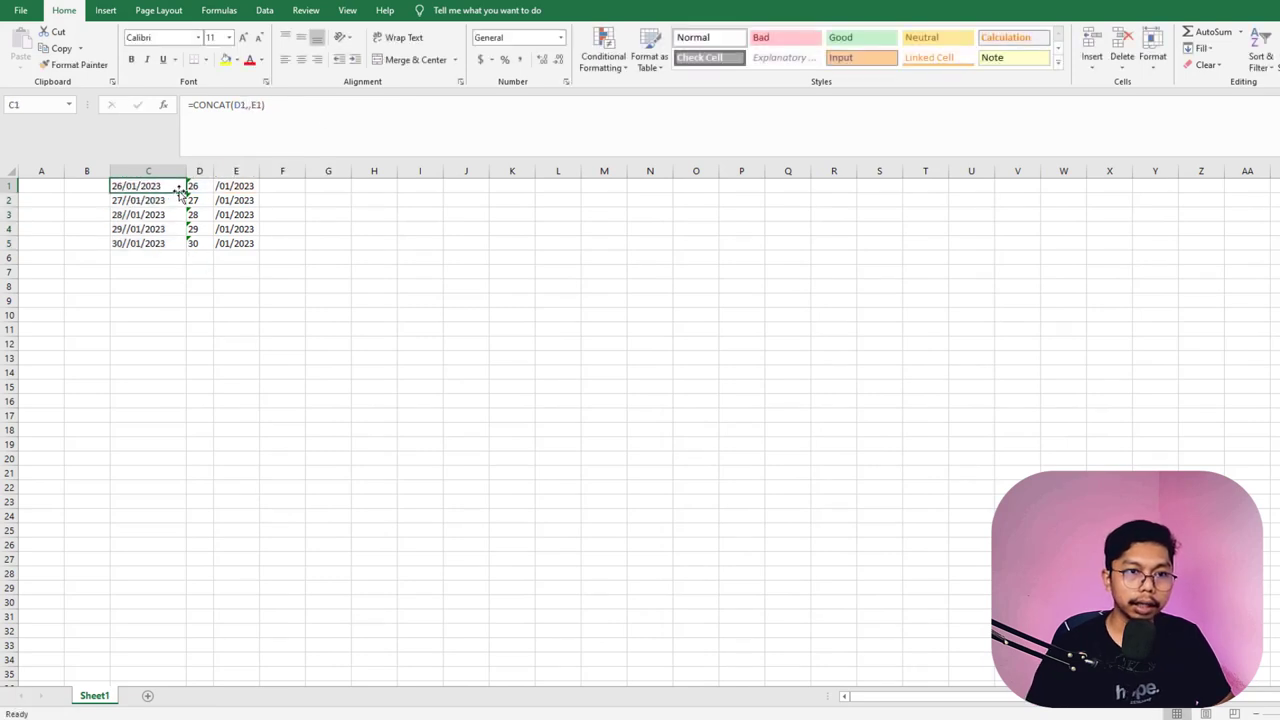
{"action": "double_click", "coordinate": [185, 192]}
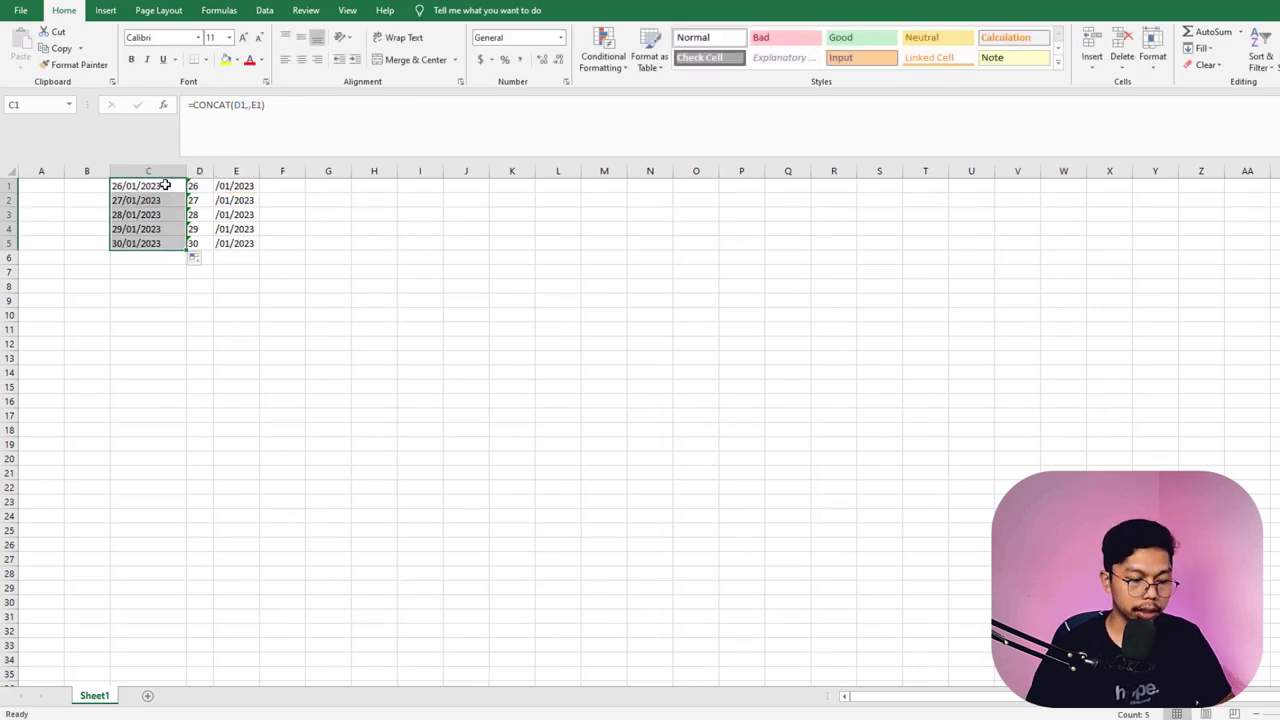
- Copy the joined dates C1:C5 and paste them as values into G2:G6 of the schedule workbook's DATE column
{"action": "key", "text": "ctrl+c"}
{"action": "key", "text": "alt+Tab"}
{"action": "right_click", "coordinate": [864, 209]}
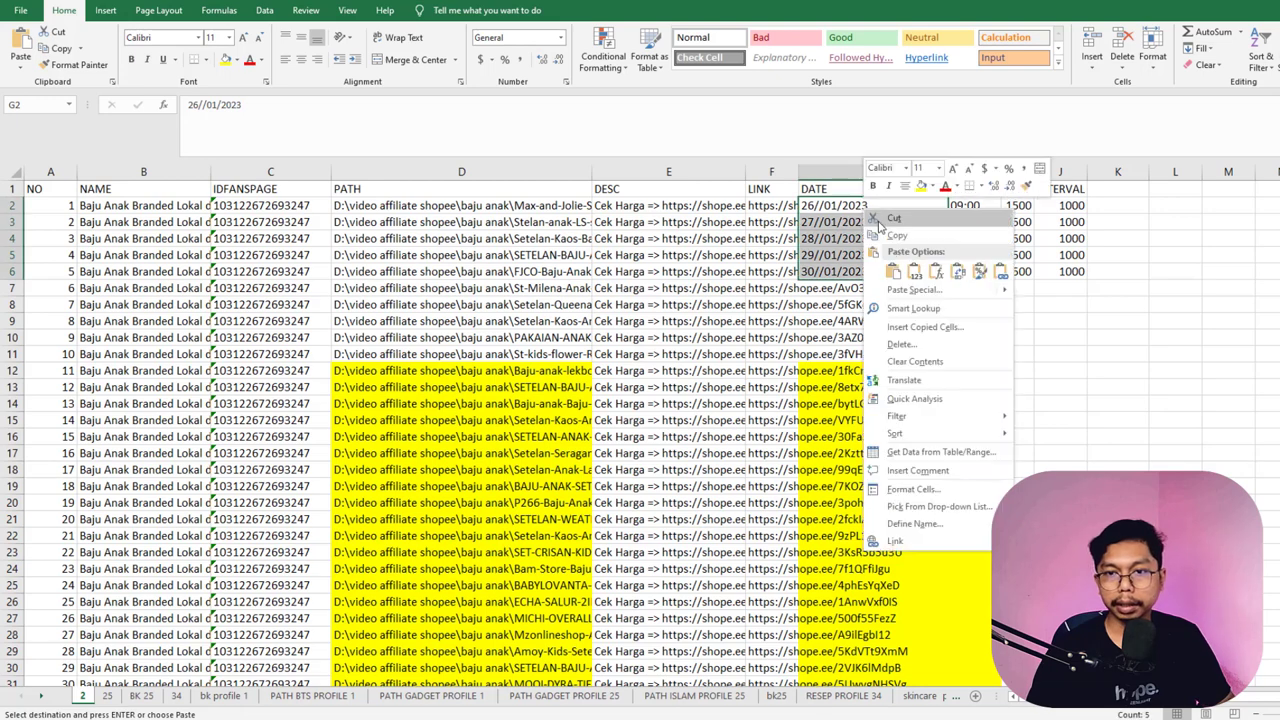
{"action": "left_click", "coordinate": [914, 272]}
{"action": "left_click", "coordinate": [920, 304]}
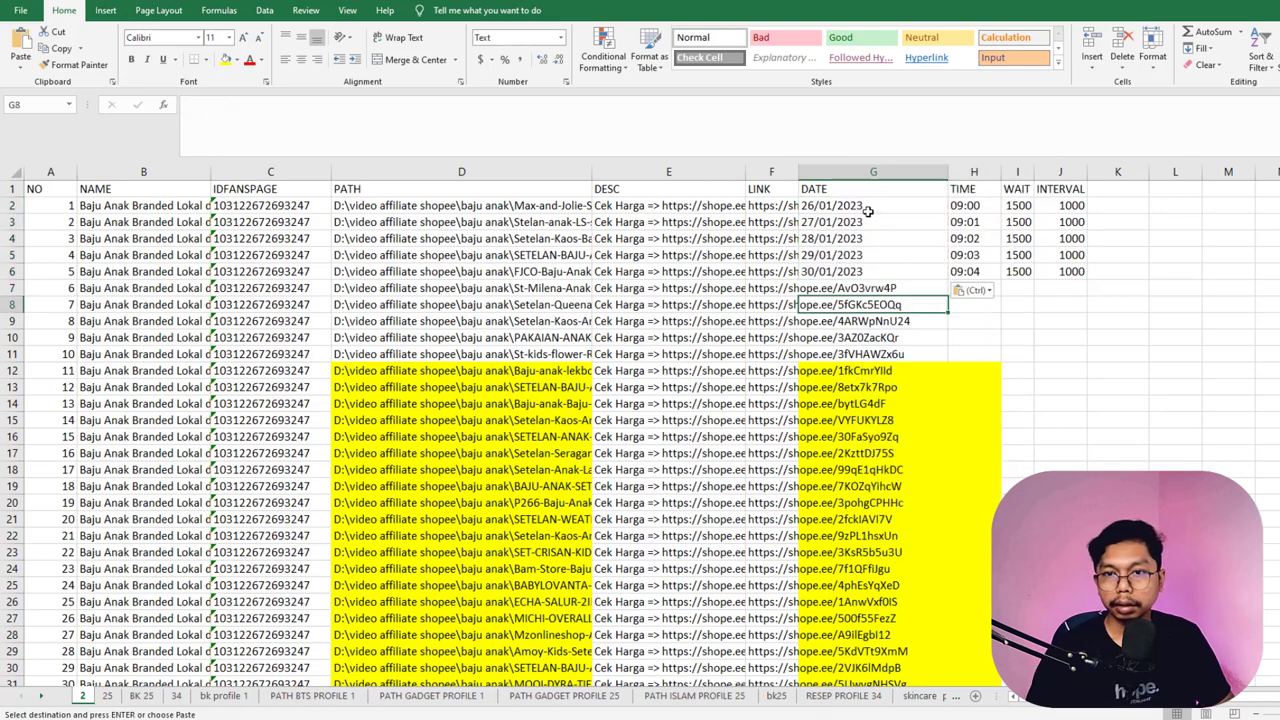
- Copy the 09:00 time from H2 down to H6 without incrementing it
{"action": "left_click_drag", "start_coordinate": [1092, 208], "coordinate": [871, 273]}
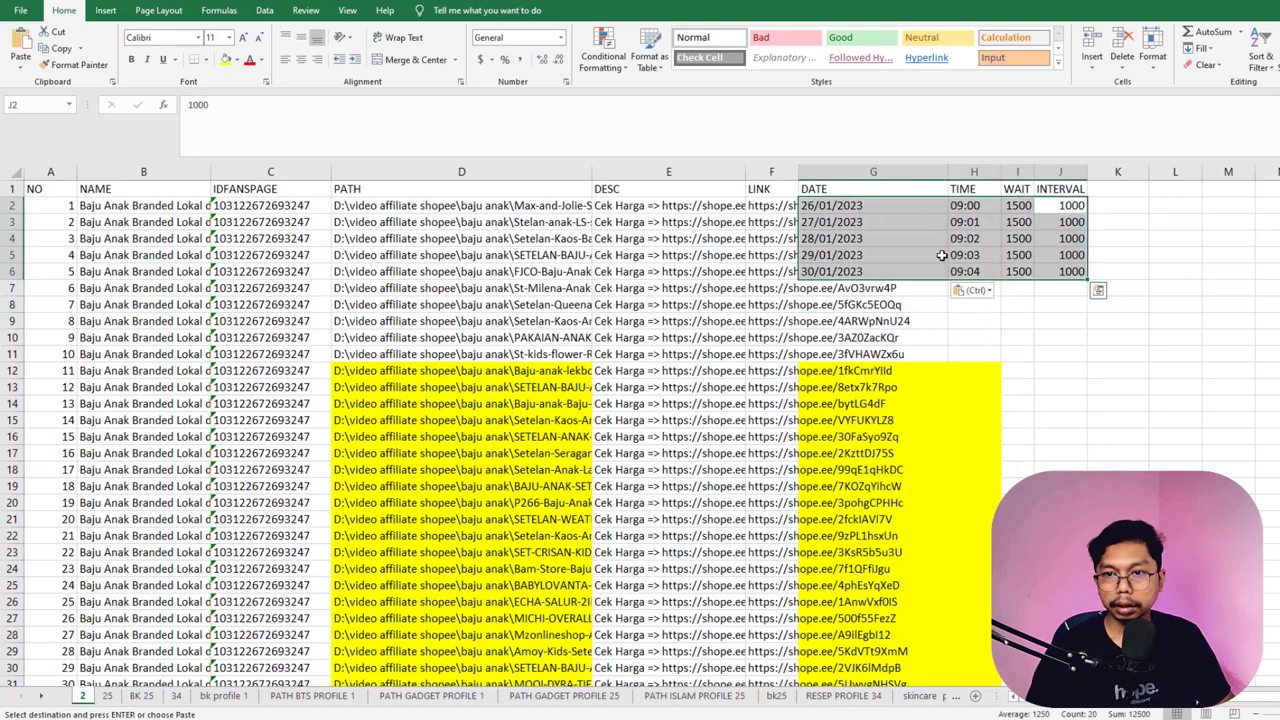
{"action": "left_click", "coordinate": [977, 206]}
{"action": "left_click_drag", "start_coordinate": [1001, 213], "coordinate": [1001, 279]}
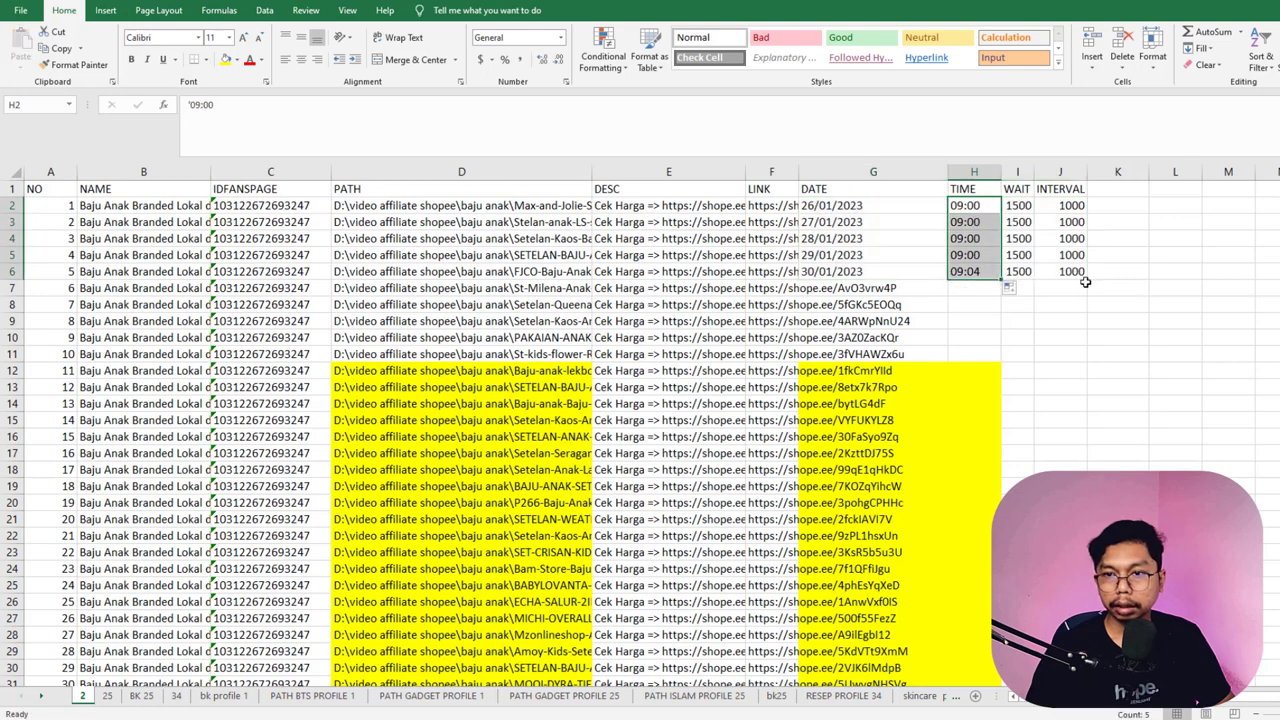
{"action": "left_click", "coordinate": [1060, 288]}
- Copy the date, time, wait and interval block G2:J6 and paste it starting at G7
{"action": "left_click_drag", "start_coordinate": [1064, 210], "coordinate": [898, 274]}
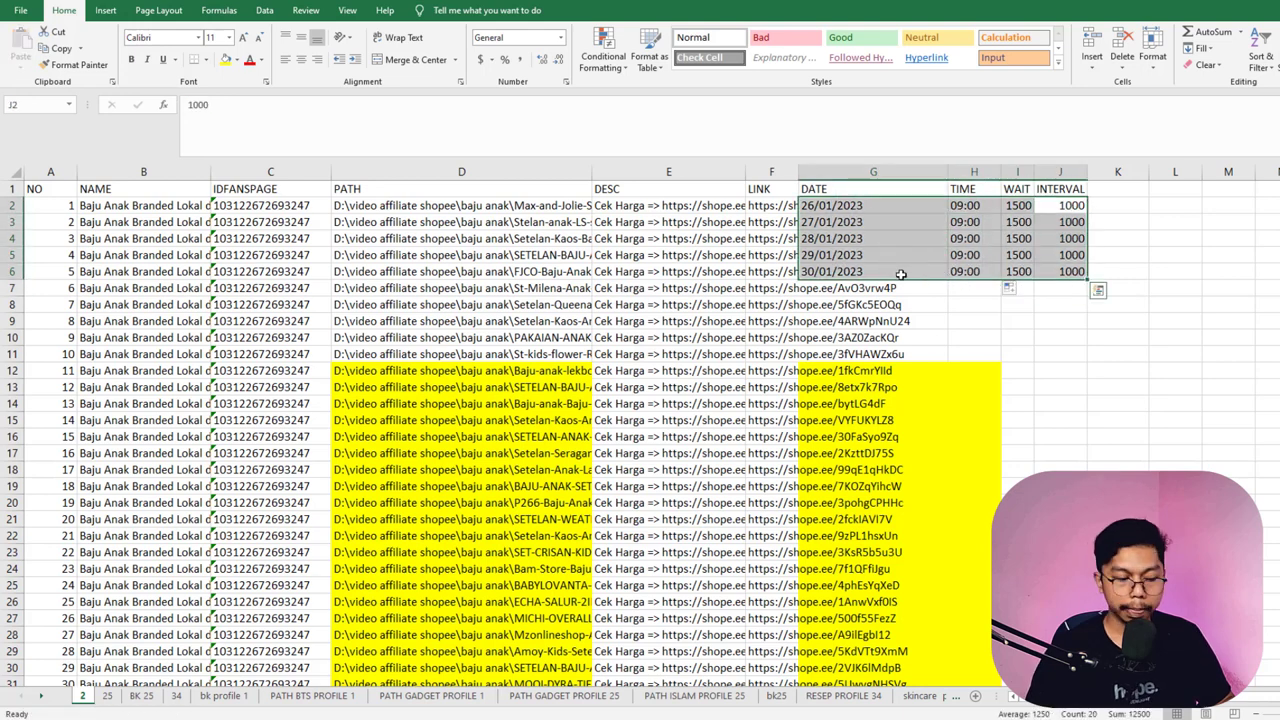
{"action": "key", "text": "ctrl+c"}
{"action": "left_click", "coordinate": [891, 290]}
{"action": "key", "text": "ctrl+v"}
- Set the time in H7 to 12:00 and repeat that same time down to H11
{"action": "left_click", "coordinate": [962, 292]}
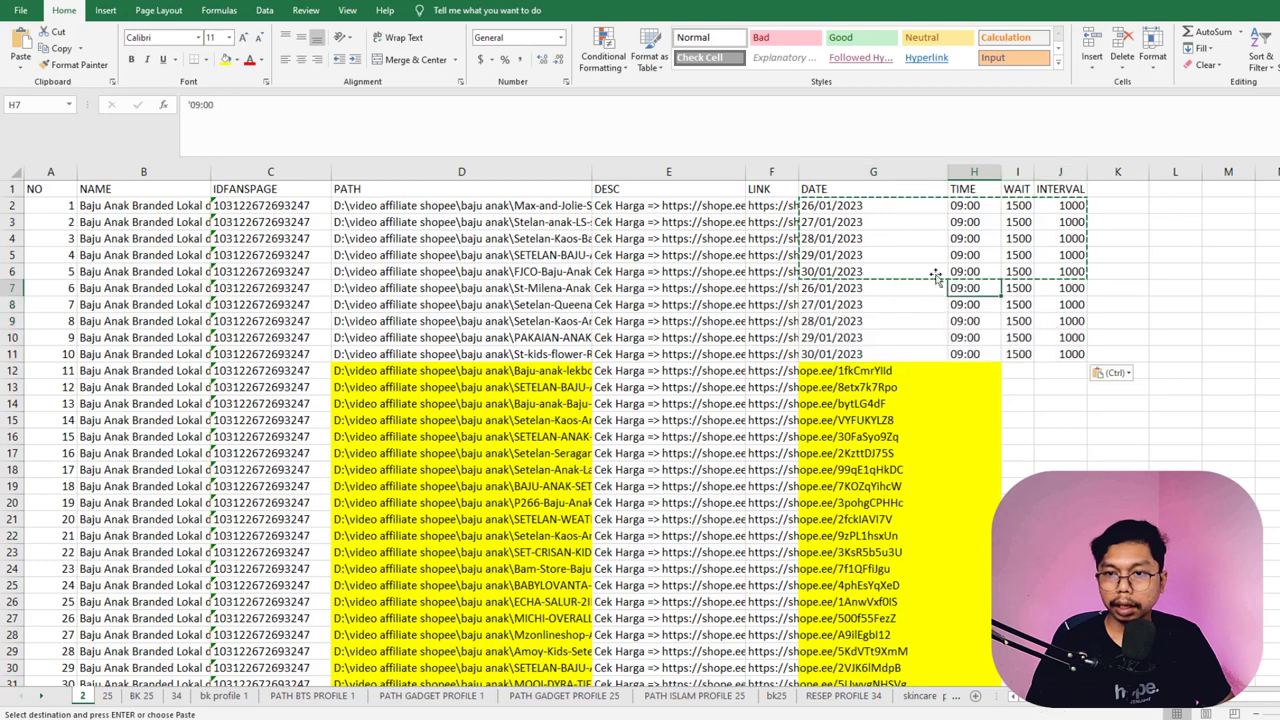
{"action": "double_click", "coordinate": [196, 105]}
{"action": "type", "text": "12"}
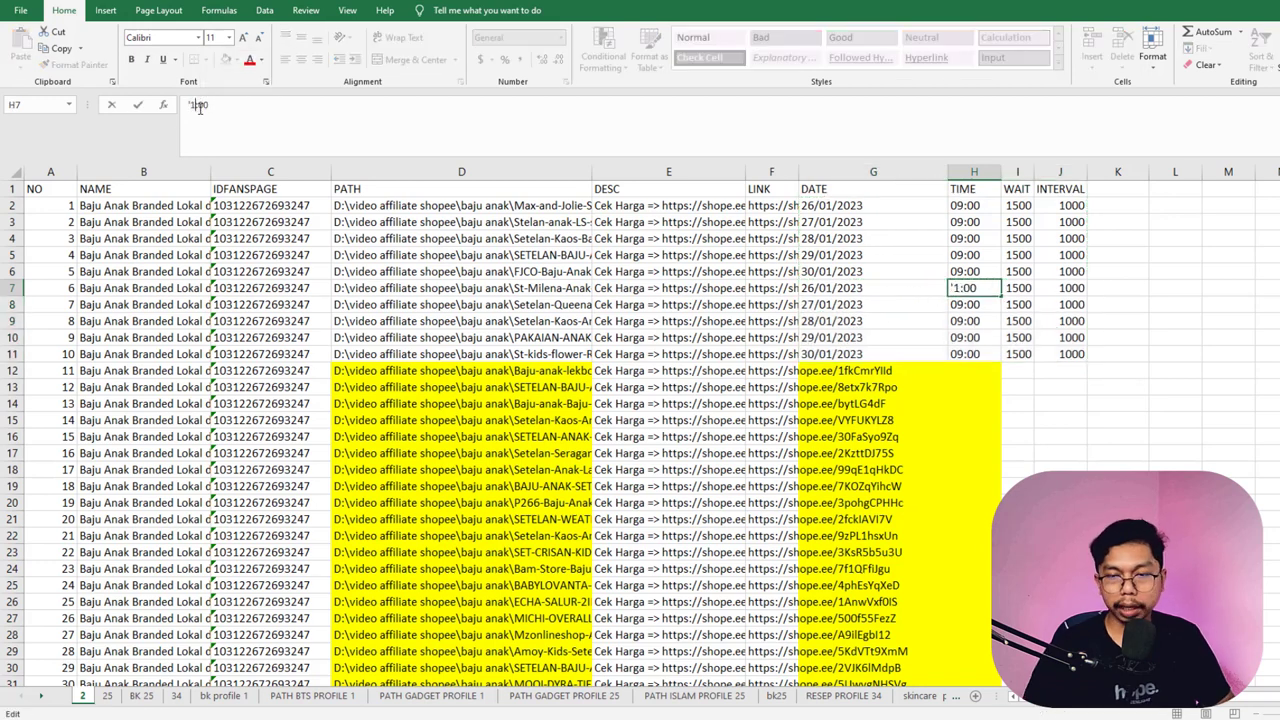
{"action": "key", "text": "Return"}
{"action": "left_click", "coordinate": [991, 290]}
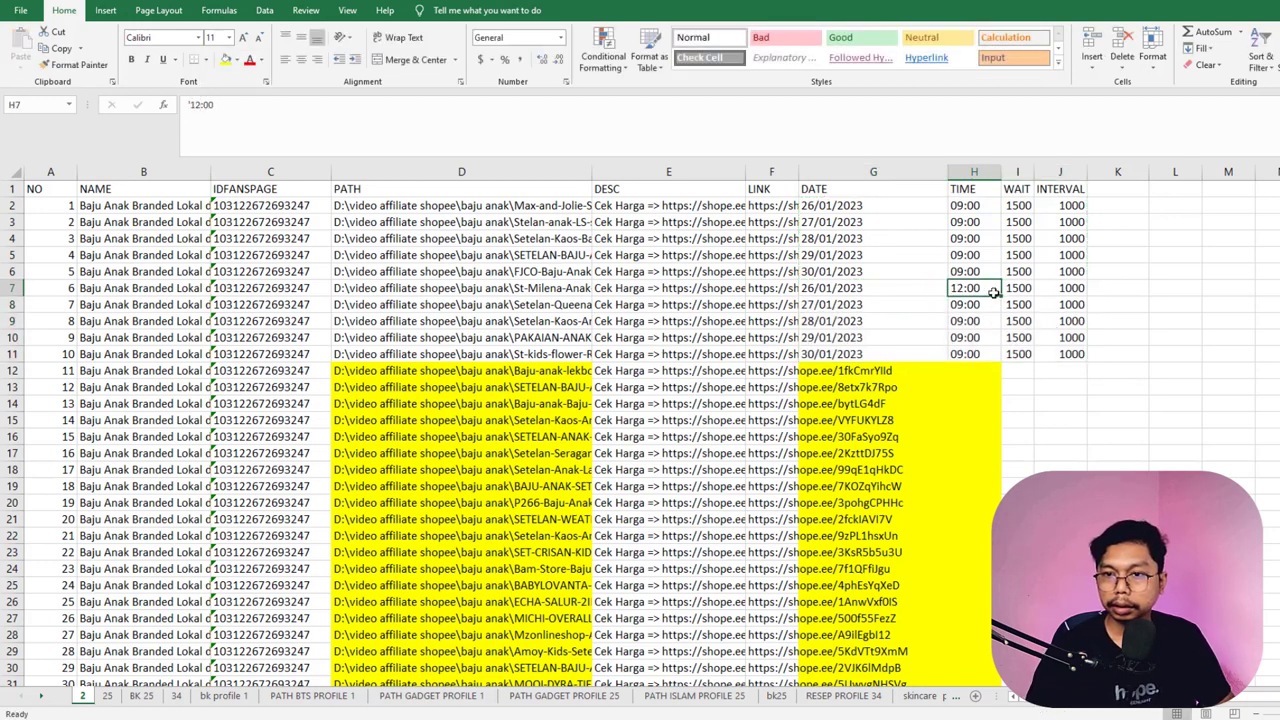
{"action": "left_click_drag", "start_coordinate": [1000, 297], "coordinate": [1000, 358]}
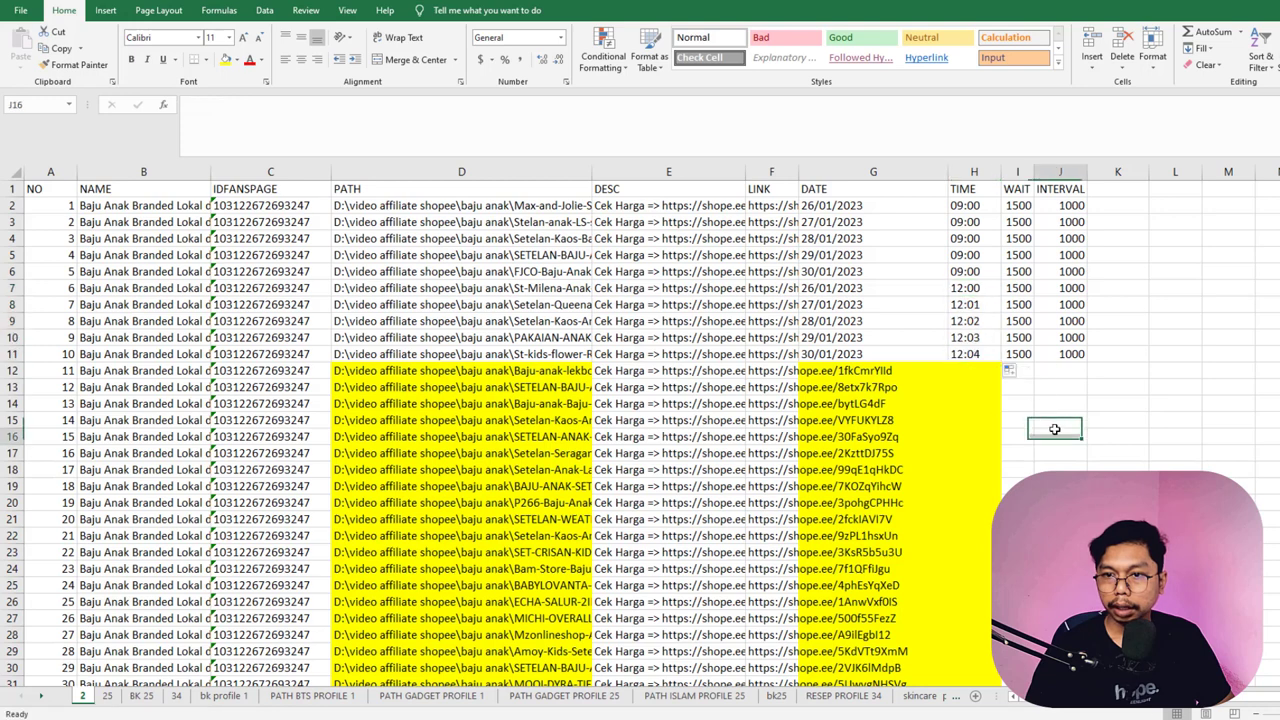
{"action": "key", "text": "ctrl+z"}
{"action": "left_click_drag", "start_coordinate": [1003, 294], "coordinate": [1000, 358]}
- Copy the 12:00 block G7:J11 and paste it starting at G12
{"action": "left_click", "coordinate": [875, 288]}
{"action": "left_click_drag", "start_coordinate": [875, 288], "coordinate": [1063, 352]}
{"action": "key", "text": "ctrl+c"}
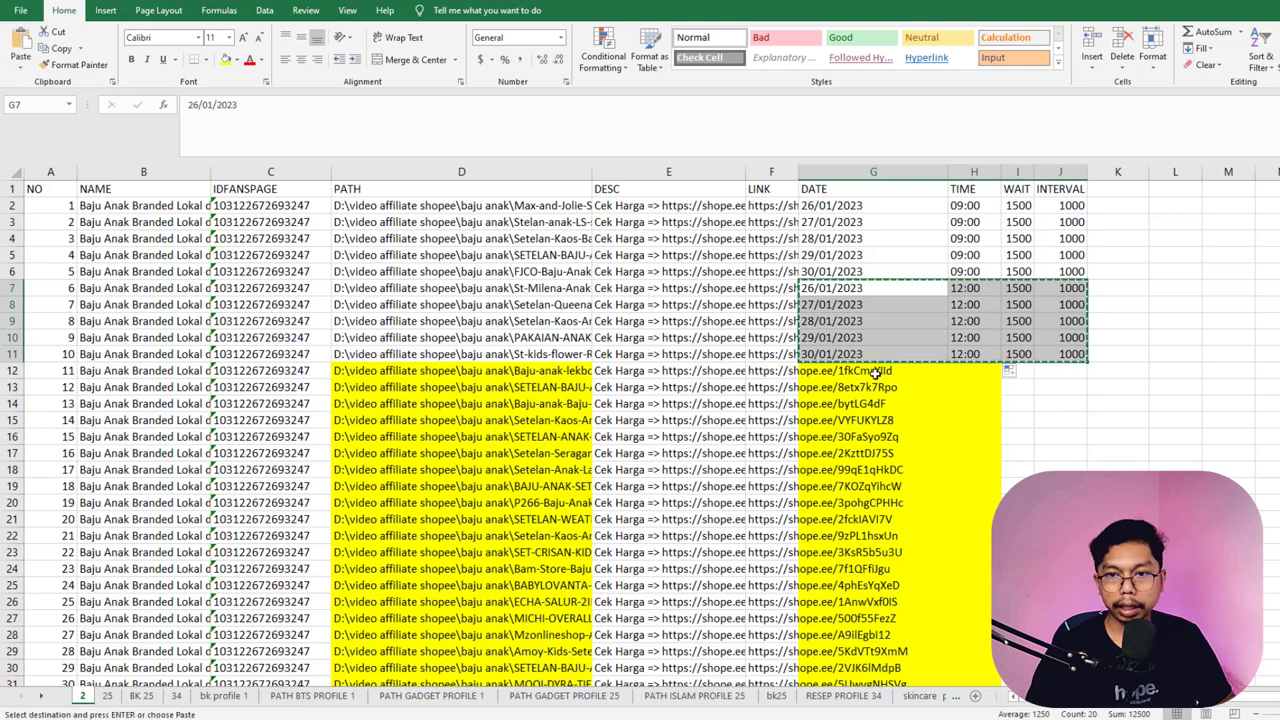
{"action": "left_click", "coordinate": [875, 371]}
{"action": "key", "text": "ctrl+v"}
- Set the time in H12 to 15:00 and repeat that same time down to H16
{"action": "left_click", "coordinate": [988, 372]}
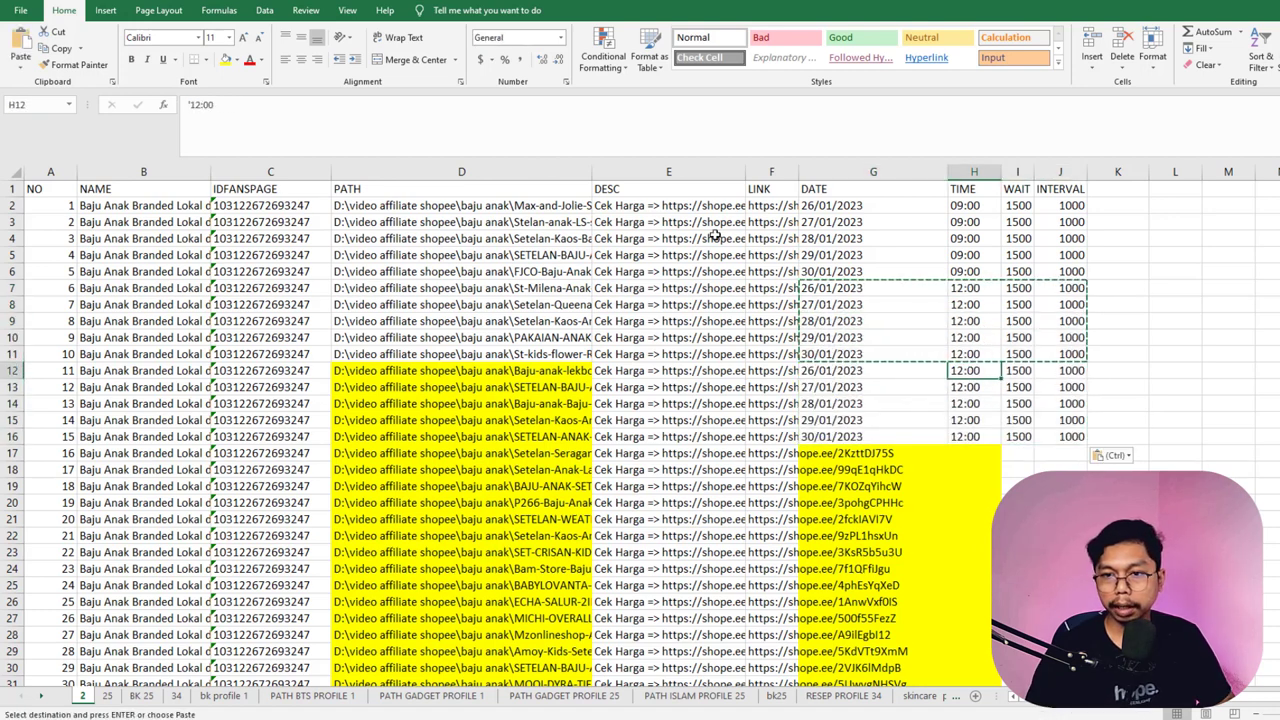
{"action": "left_click", "coordinate": [192, 105]}
{"action": "key", "text": "BackSpace"}
{"action": "type", "text": "5"}
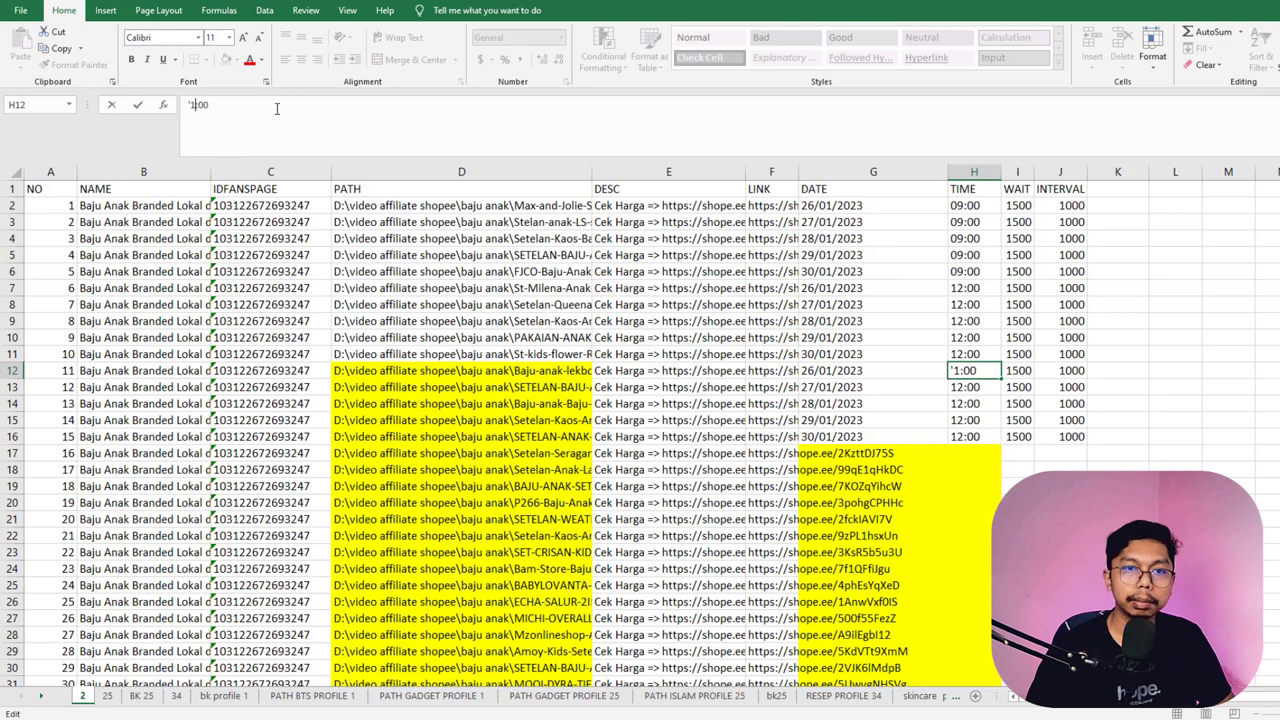
{"action": "key", "text": "Return"}
{"action": "left_click", "coordinate": [972, 370]}
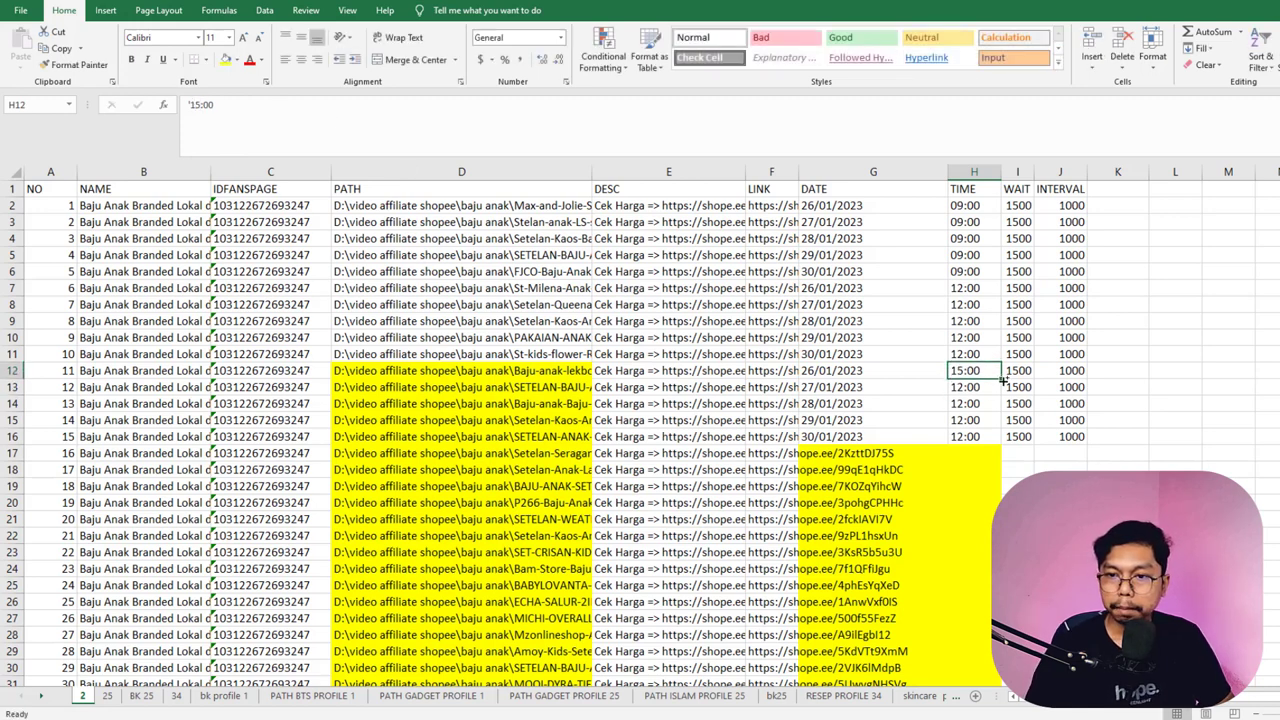
{"action": "left_click_drag", "start_coordinate": [1003, 377], "coordinate": [1000, 444]}
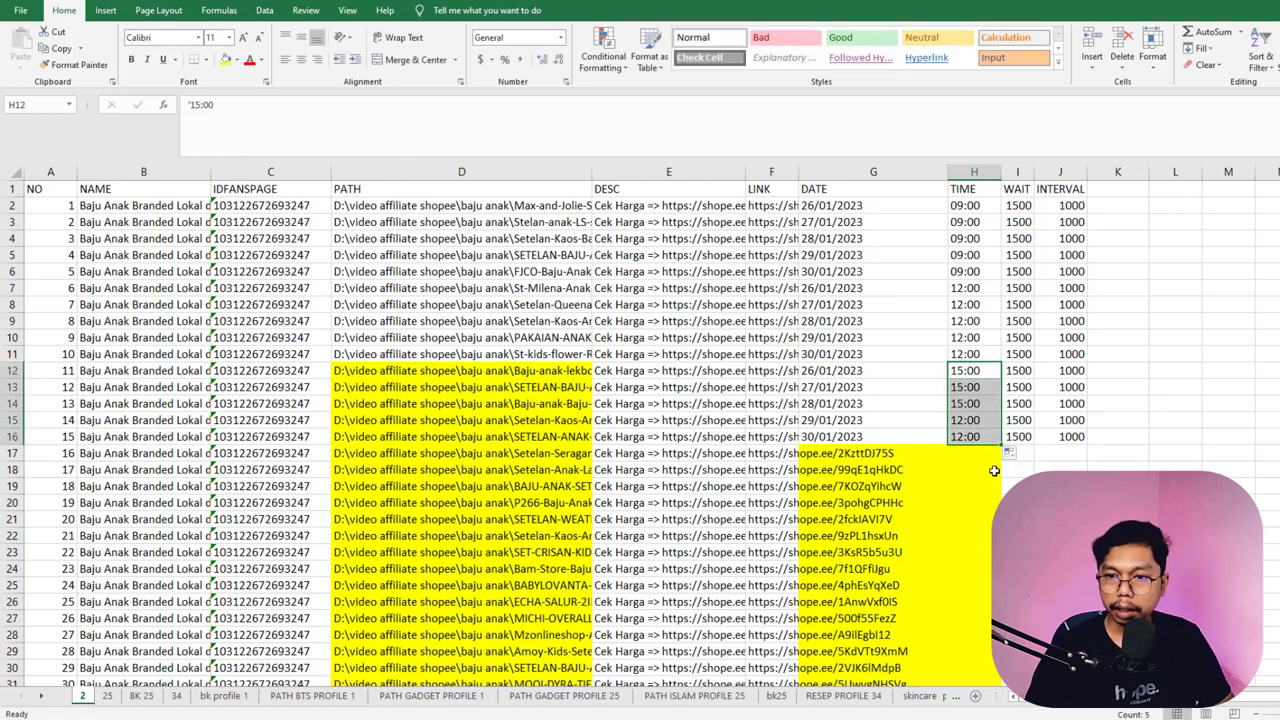
{"action": "left_click", "coordinate": [965, 519]}
- Copy the 15:00 block G12:J16 and paste it starting at G17
{"action": "left_click_drag", "start_coordinate": [846, 366], "coordinate": [1066, 438]}
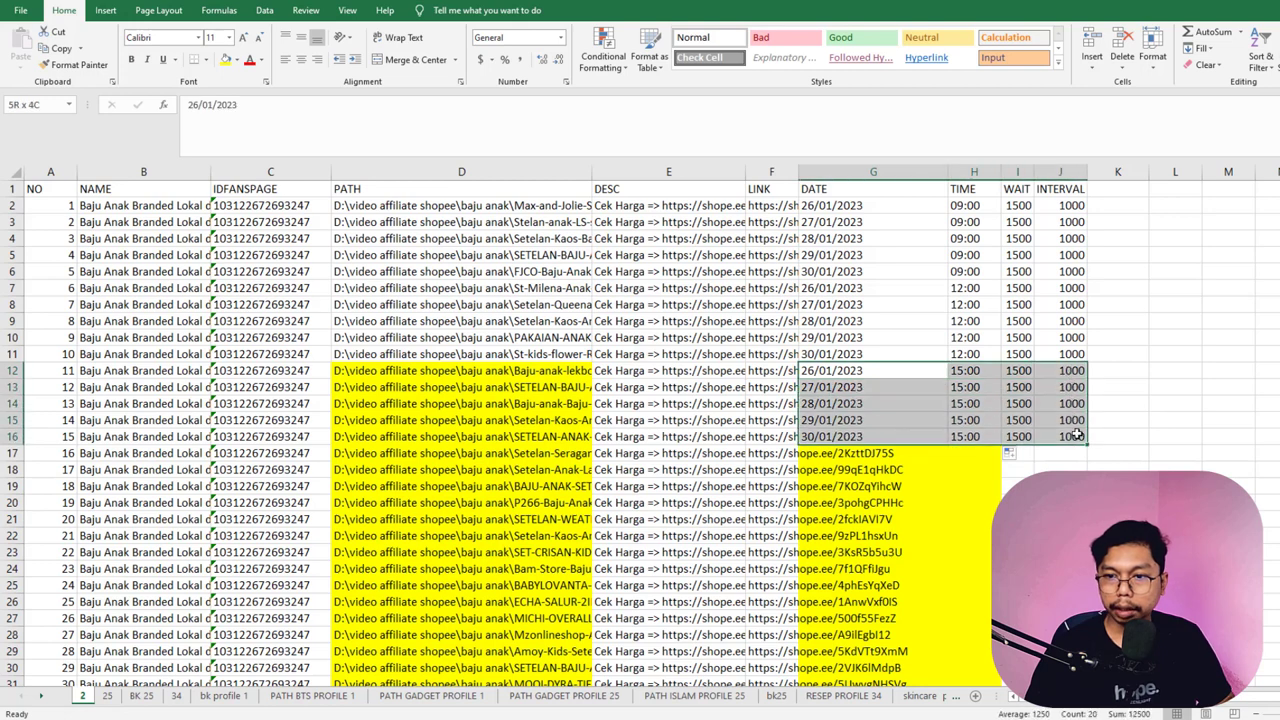
{"action": "key", "text": "ctrl+c"}
{"action": "left_click", "coordinate": [830, 453]}
{"action": "key", "text": "ctrl+v"}
- Set the time in H17 to 18:00 for the first row of the newly pasted block
{"action": "left_click", "coordinate": [965, 453]}
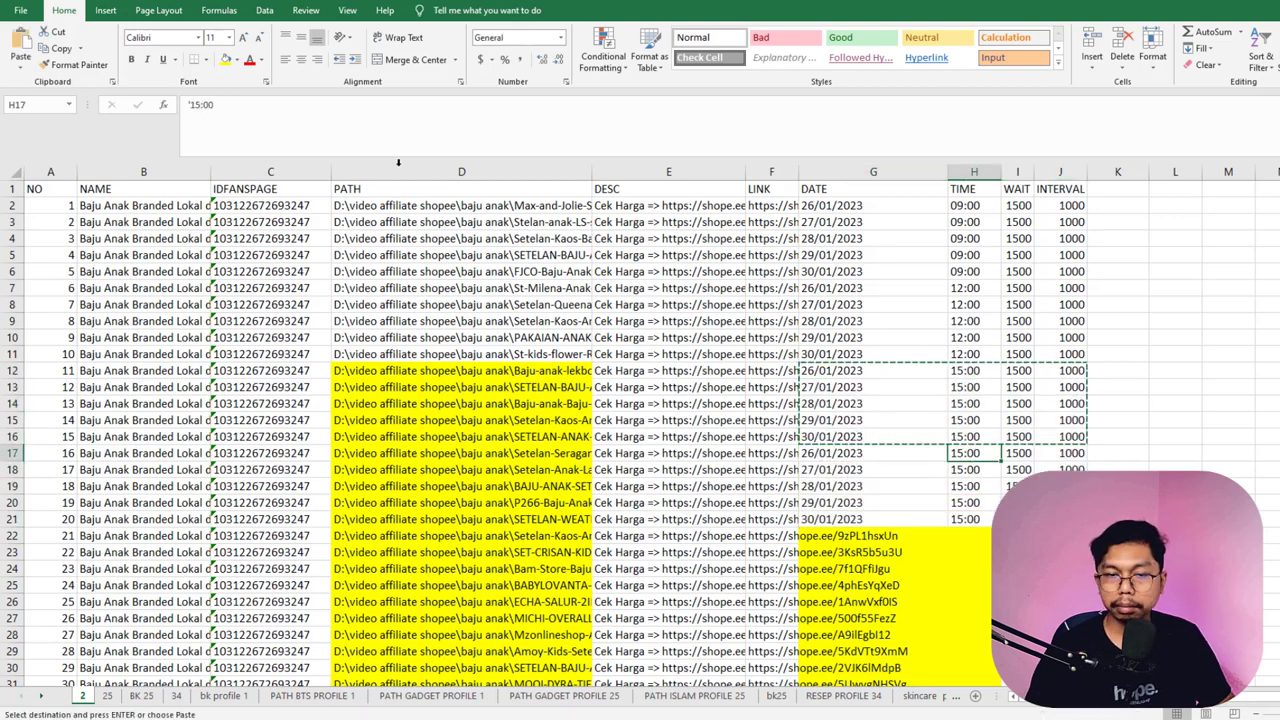
{"action": "left_click", "coordinate": [199, 110]}
{"action": "key", "text": "BackSpace"}
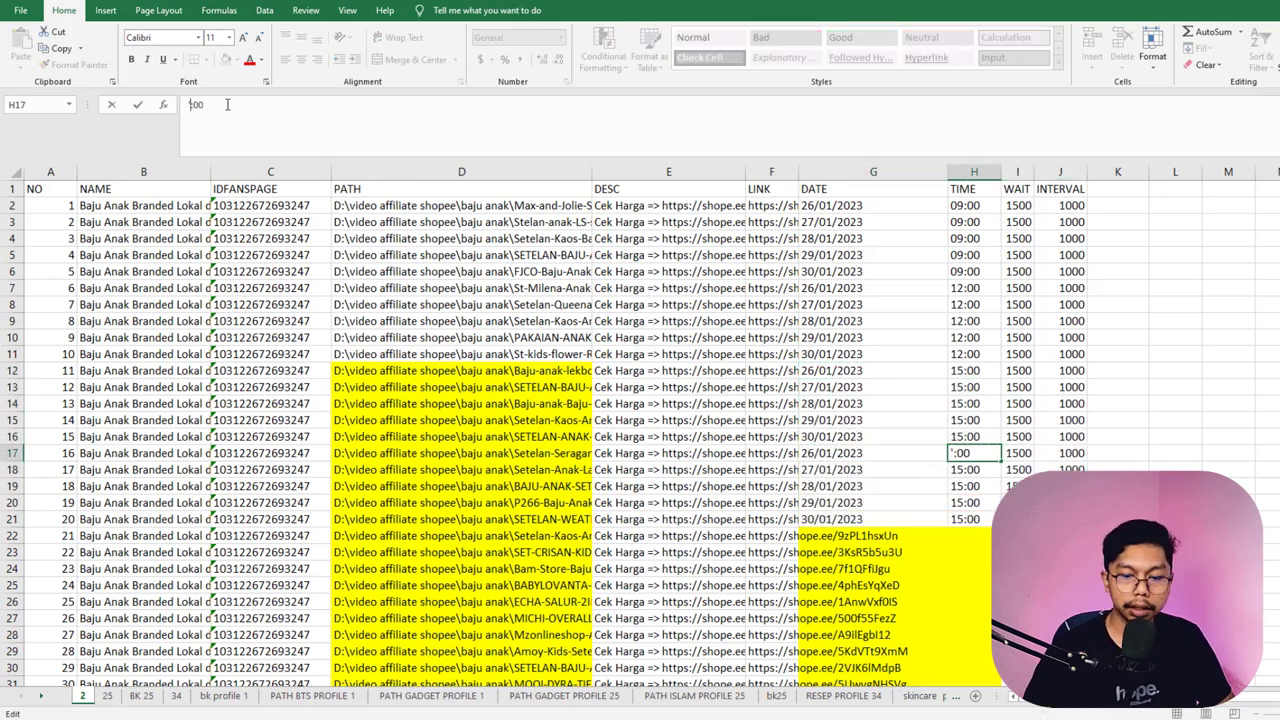
{"action": "type", "text": "8"}
{"action": "key", "text": "Return"}
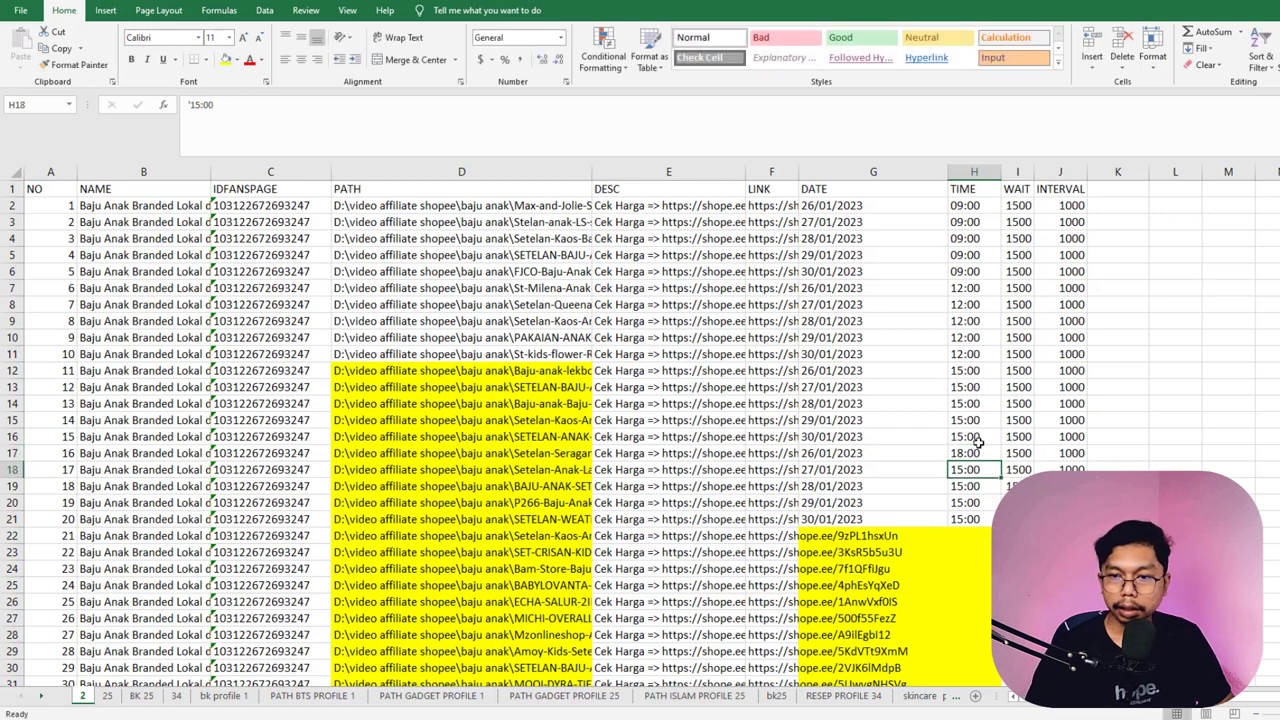
- Repeat the 18:00 time from H17 down to H21
{"action": "left_click", "coordinate": [985, 453]}
{"action": "left_click_drag", "start_coordinate": [1003, 461], "coordinate": [1000, 524]}
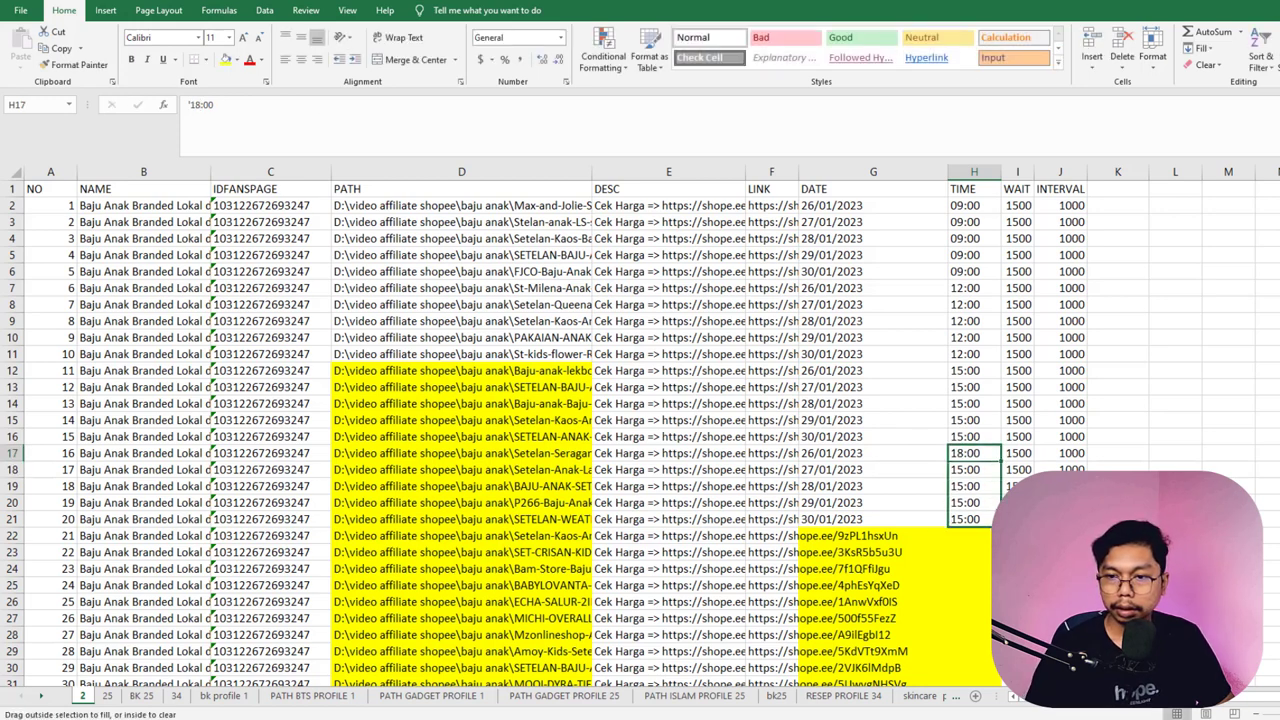
{"action": "left_click", "coordinate": [1017, 568]}
- Copy the 18:00 block G17:J21 and paste it starting at G22
{"action": "left_click_drag", "start_coordinate": [843, 452], "coordinate": [1055, 519]}
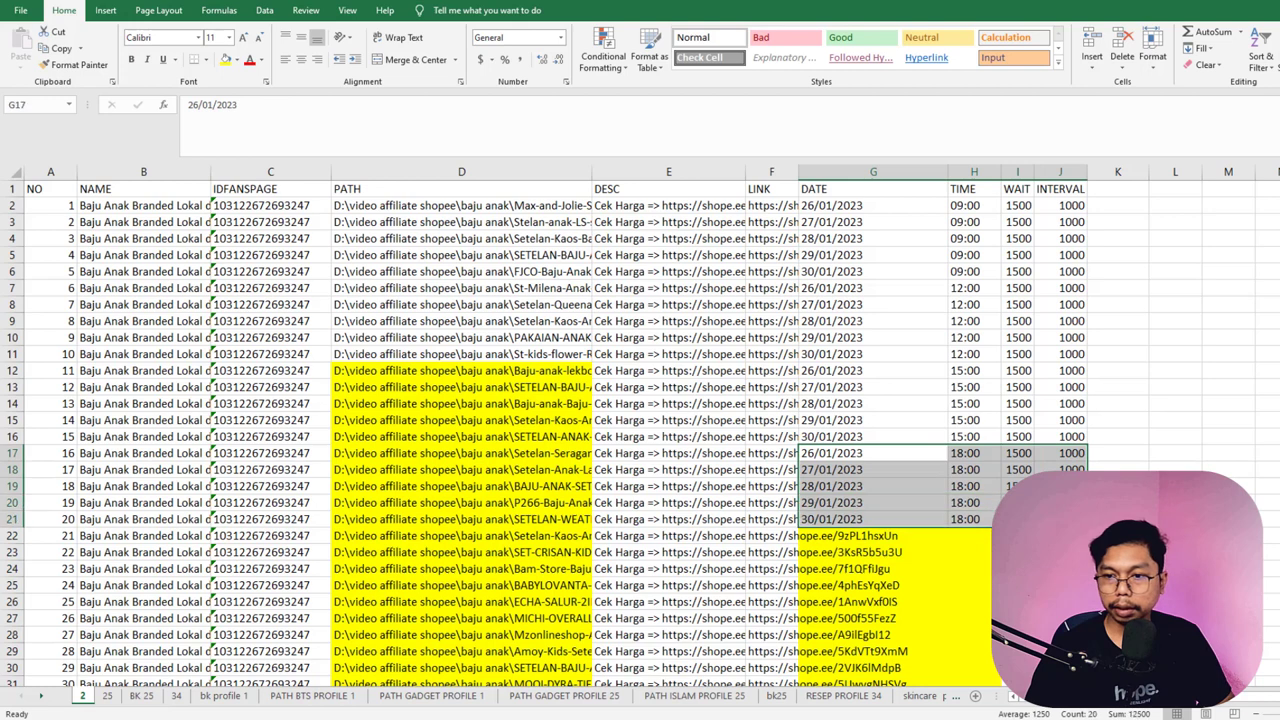
{"action": "key", "text": "ctrl+c"}
{"action": "left_click", "coordinate": [830, 535]}
{"action": "key", "text": "ctrl+v"}
- Set the time in H22 to 20:00 and repeat that same time down to H26
{"action": "left_click", "coordinate": [968, 536]}
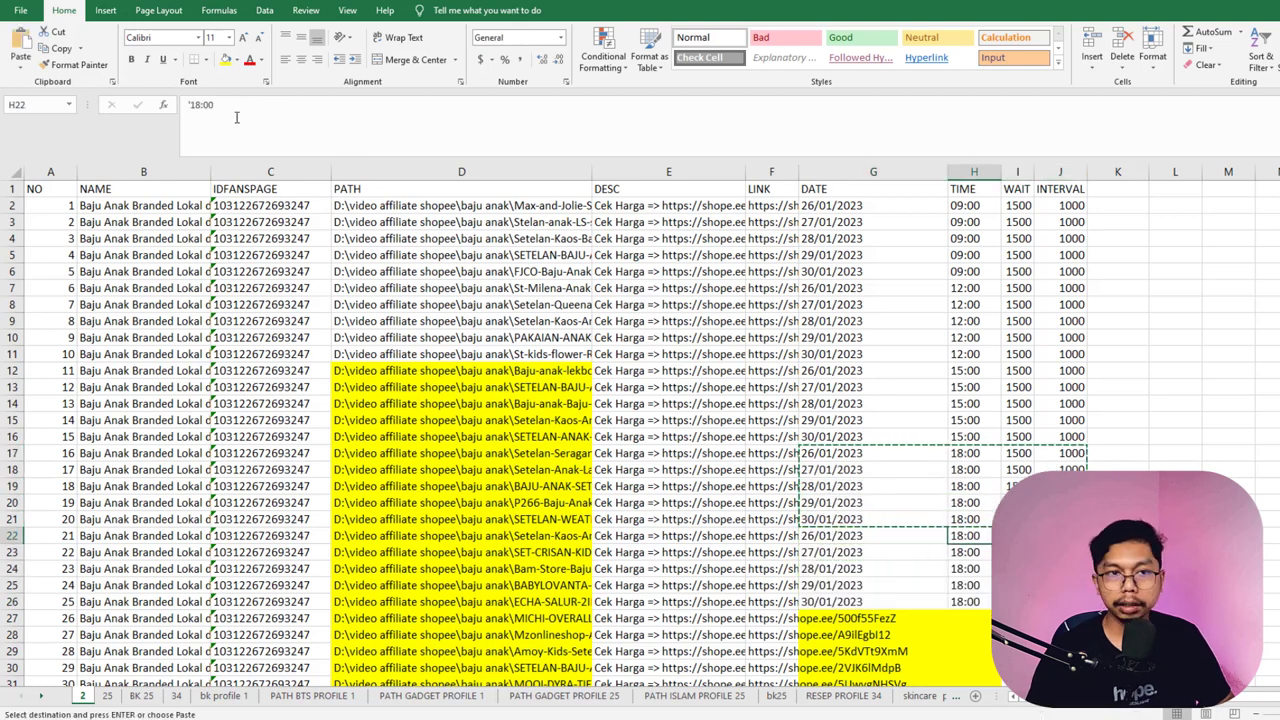
{"action": "left_click", "coordinate": [200, 105]}
{"action": "key", "text": "BackSpace"}
{"action": "key", "text": "BackSpace"}
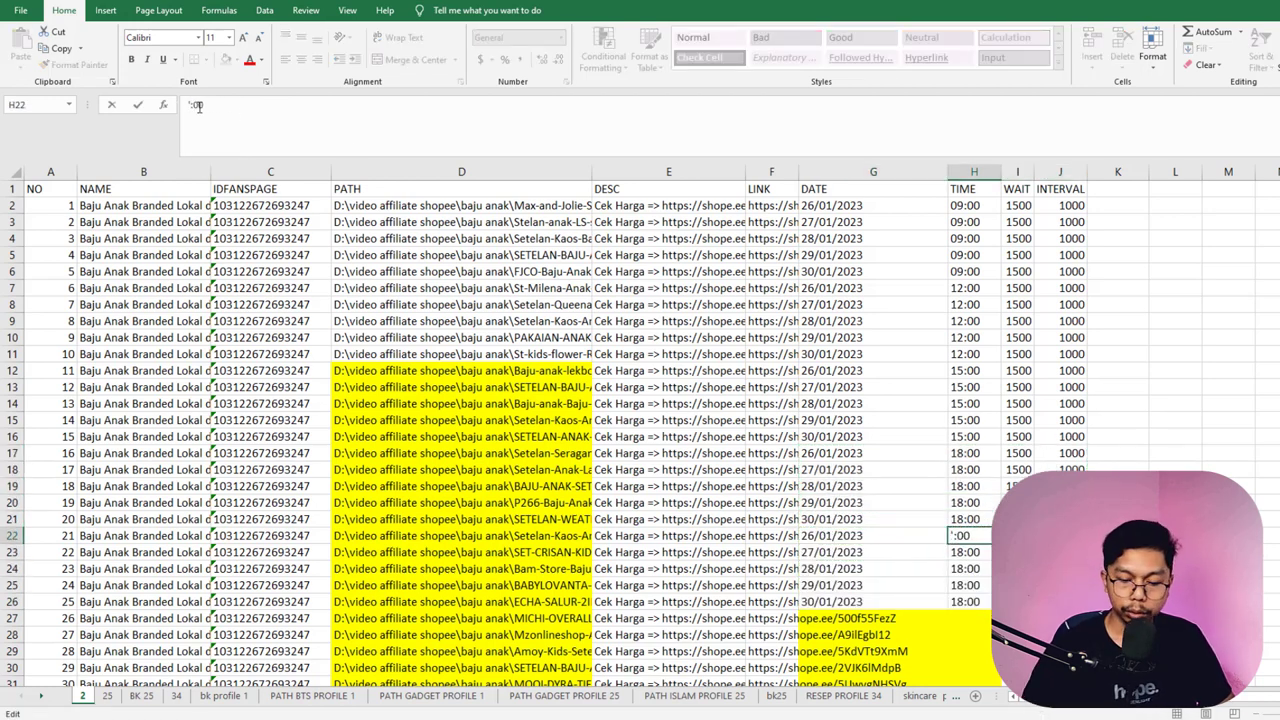
{"action": "type", "text": "20"}
{"action": "key", "text": "Return"}
{"action": "left_click", "coordinate": [966, 537]}
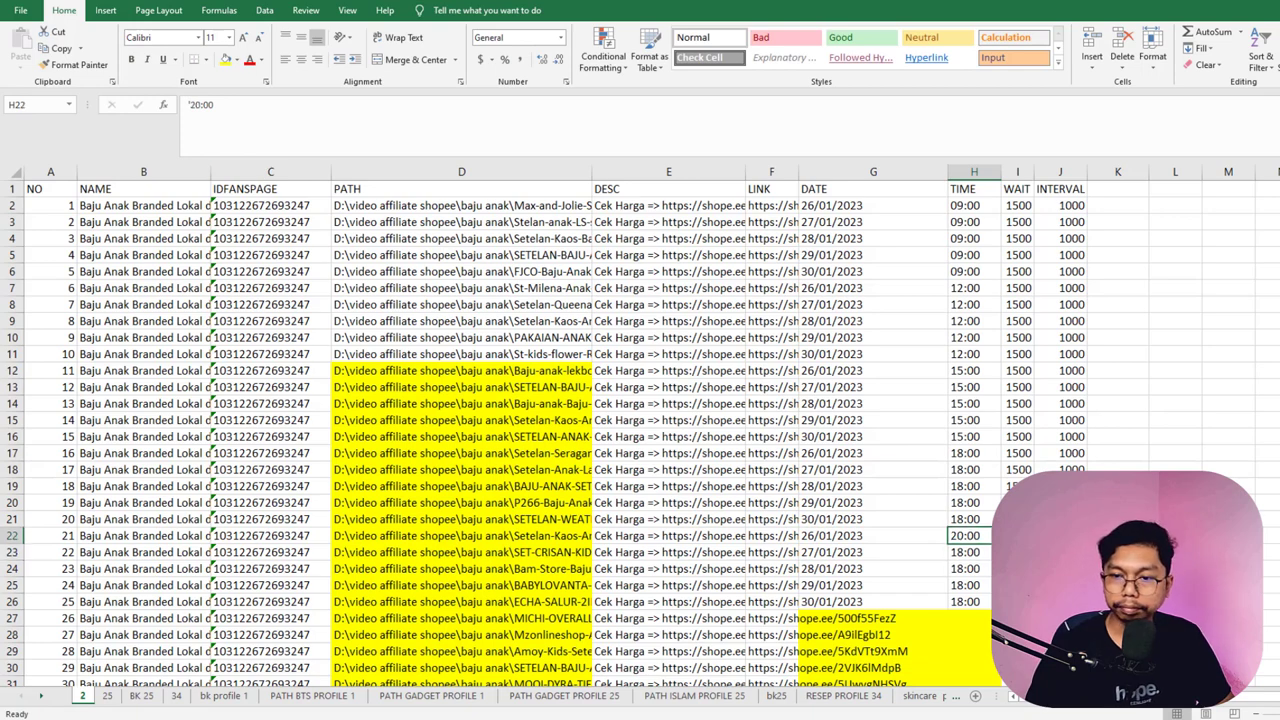
{"action": "left_click_drag", "start_coordinate": [991, 543], "coordinate": [990, 602]}
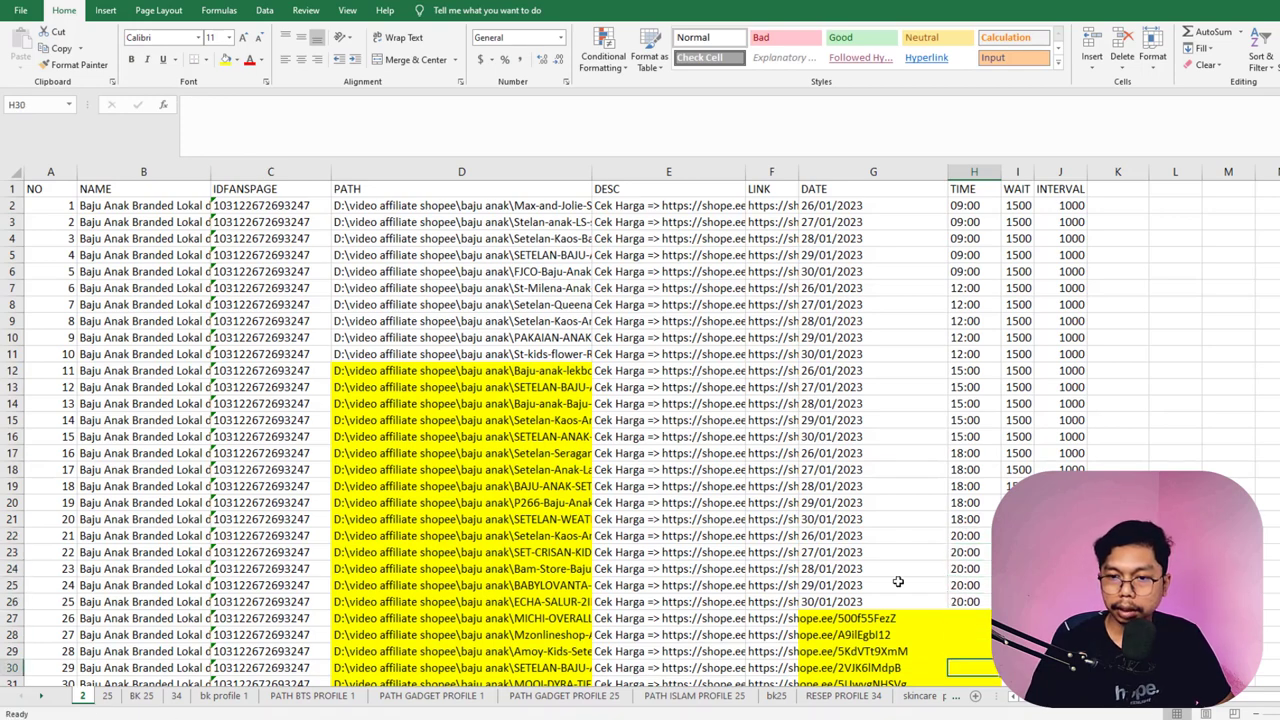
- Copy the 20:00 block G22:J26 and paste it starting at G27
{"action": "left_click_drag", "start_coordinate": [850, 536], "coordinate": [958, 601]}
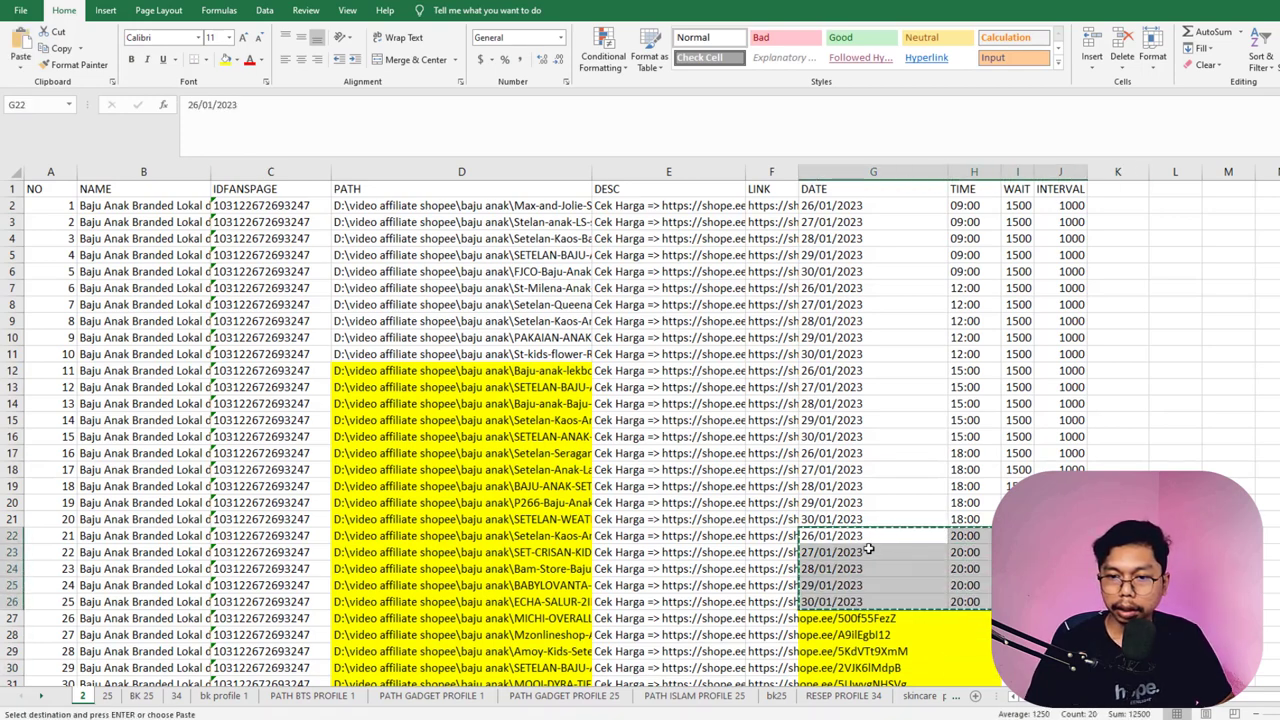
{"action": "key", "text": "ctrl+c"}
{"action": "scroll", "coordinate": [830, 470], "scroll_direction": "down", "scroll_amount": 3}
{"action": "left_click", "coordinate": [822, 472]}
{"action": "key", "text": "ctrl+v"}
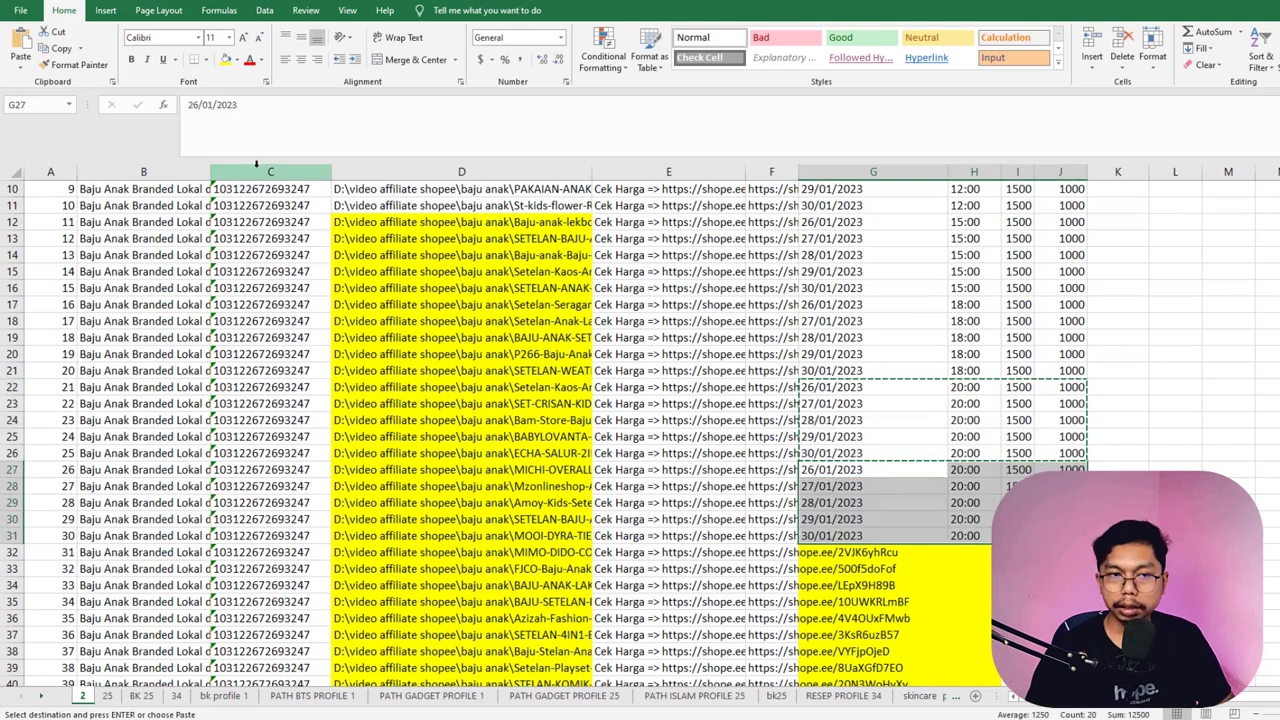
- Set the time in H27 to 22:00 and repeat that same time down to H31
{"action": "left_click", "coordinate": [985, 470]}
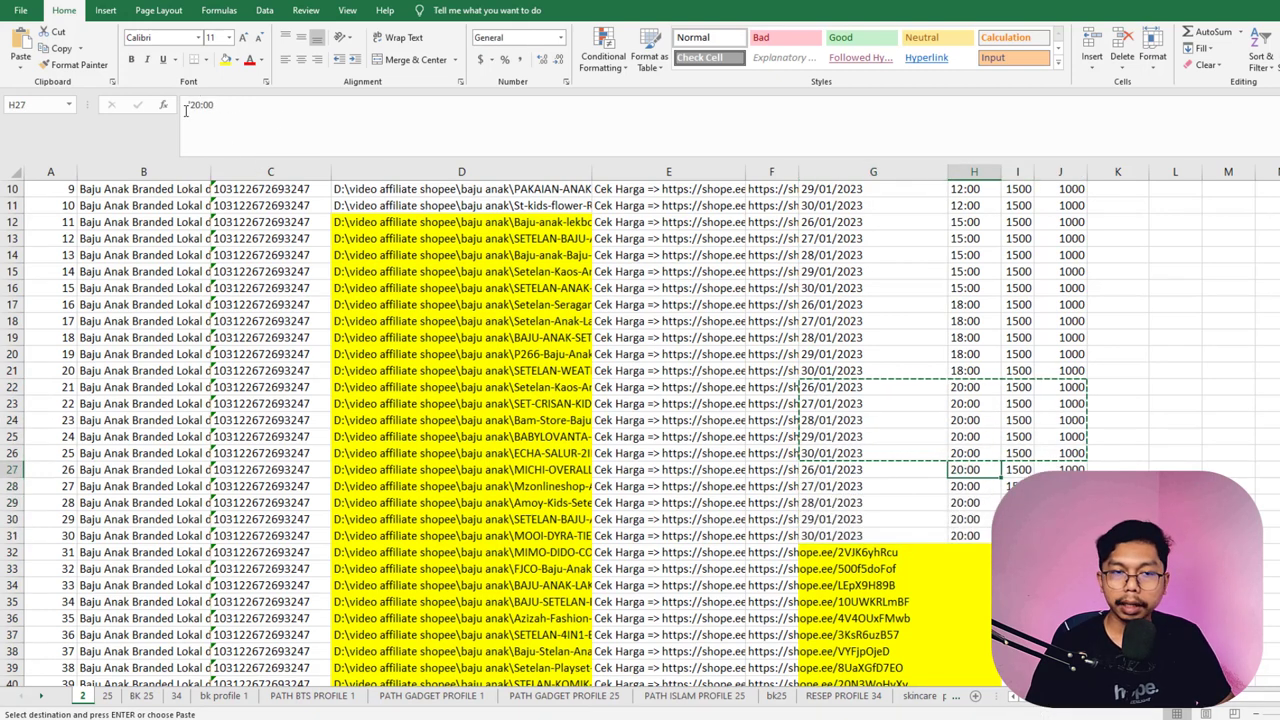
{"action": "left_click", "coordinate": [200, 105]}
{"action": "key", "text": "BackSpace"}
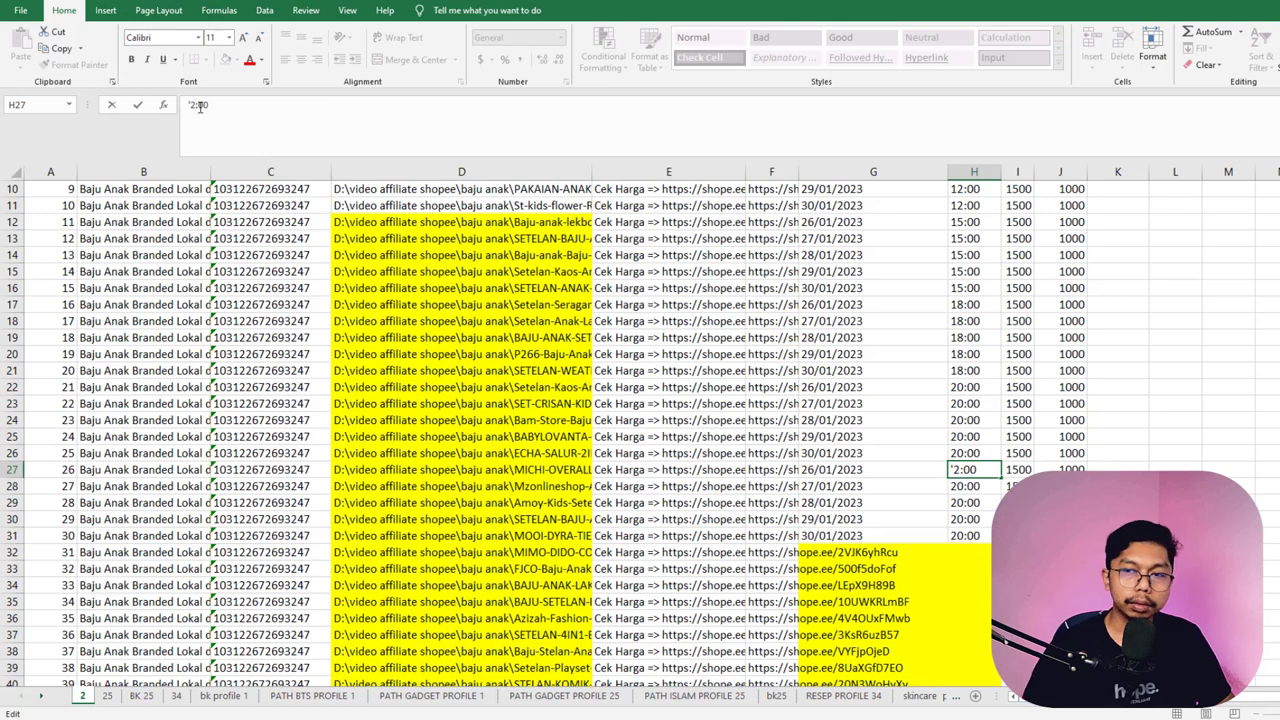
{"action": "type", "text": "2"}
{"action": "key", "text": "Return"}
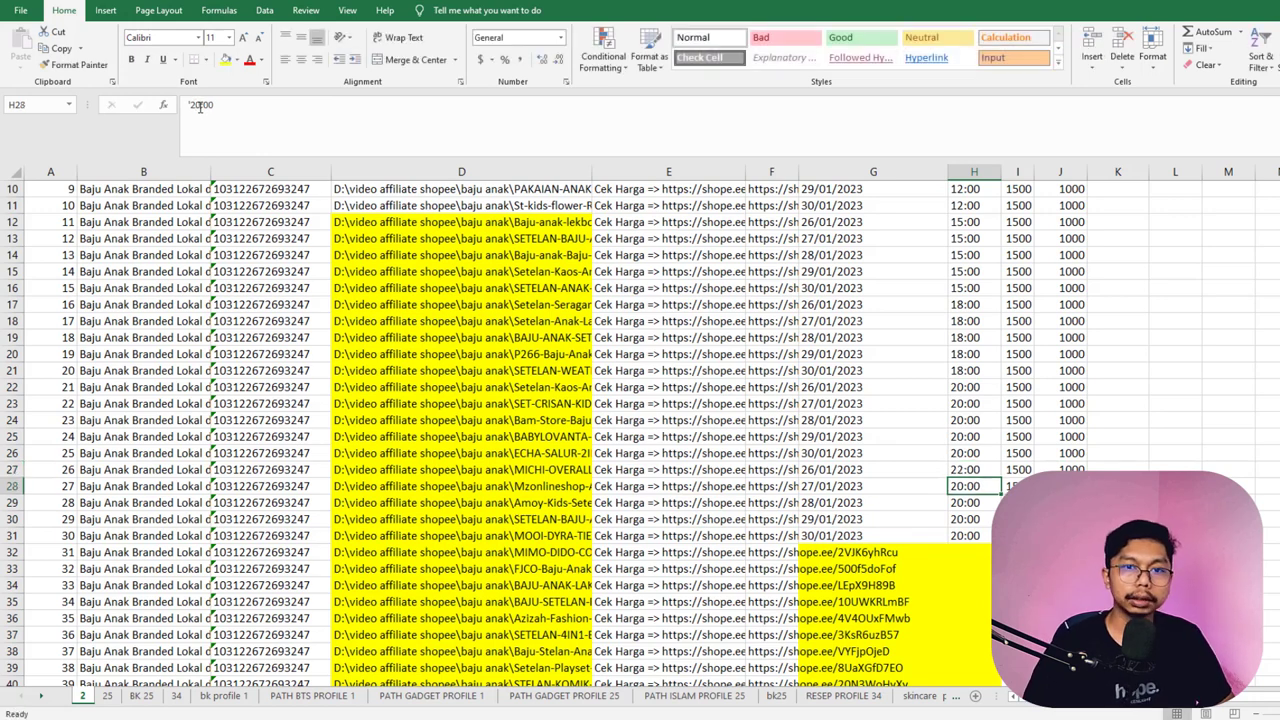
{"action": "left_click", "coordinate": [992, 468]}
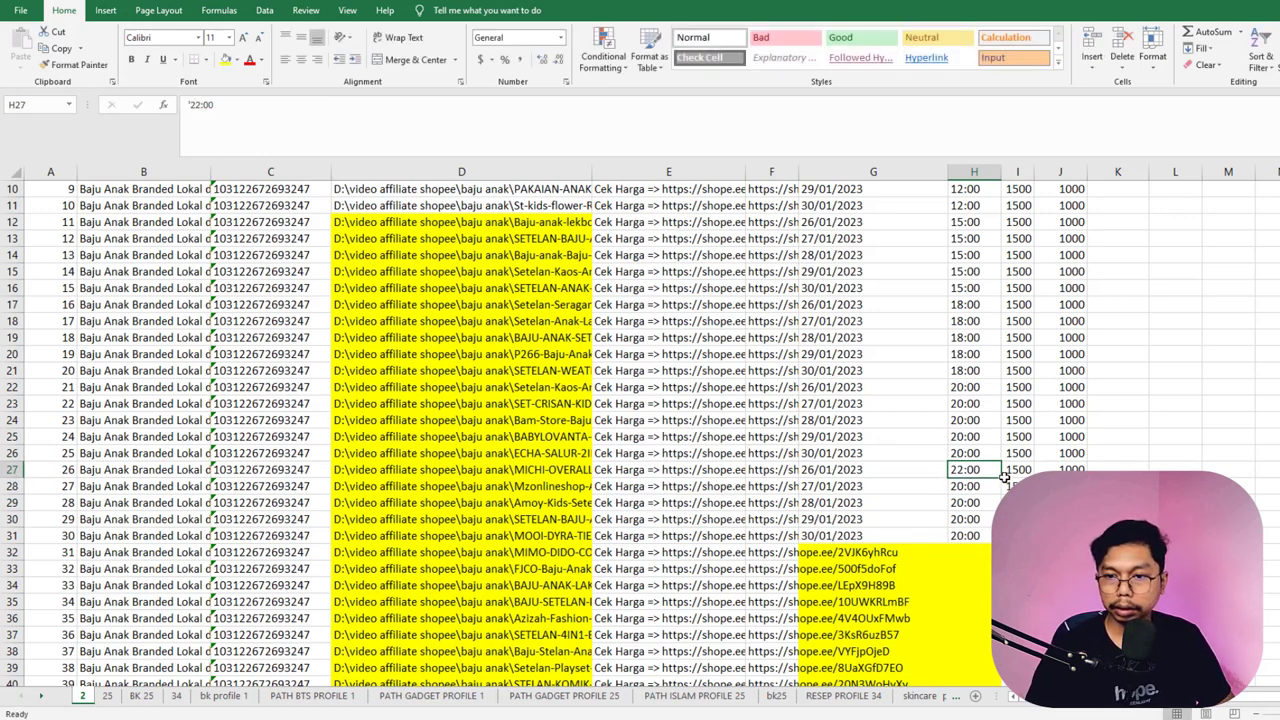
{"action": "left_click_drag", "start_coordinate": [1004, 477], "coordinate": [986, 547]}
{"action": "left_click", "coordinate": [1118, 535]}
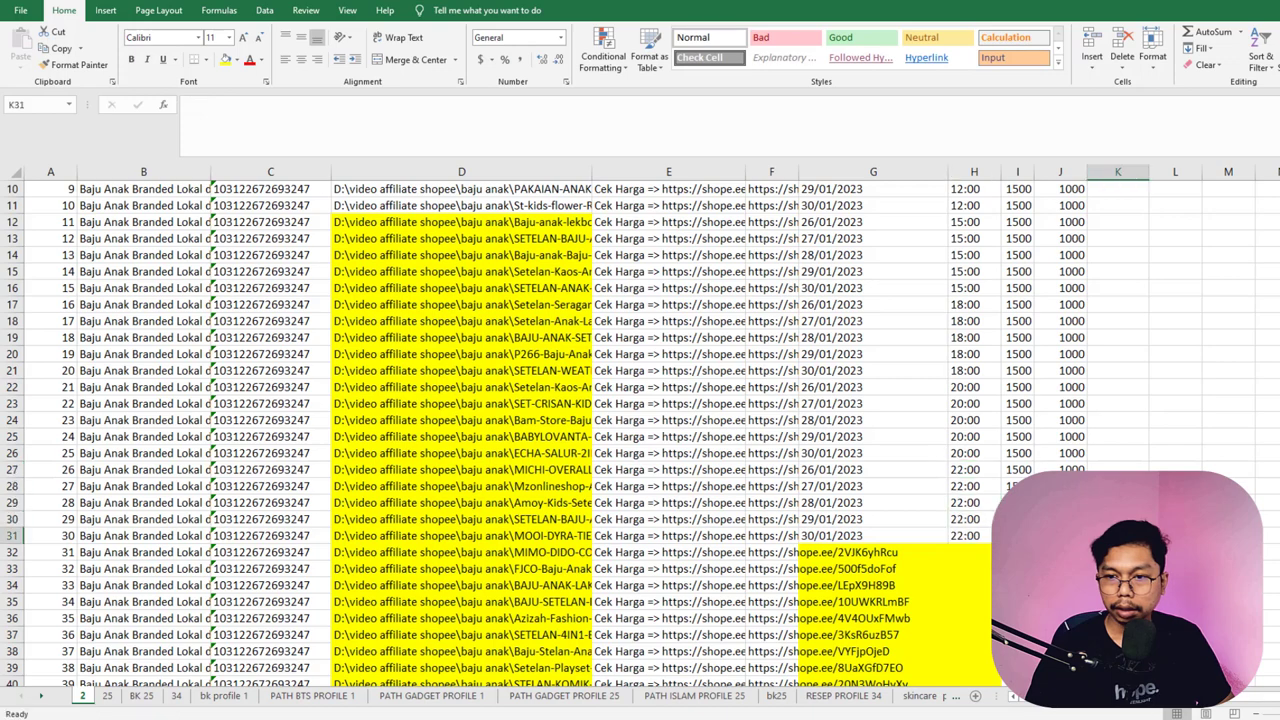
- Review the filled schedule rows, checking rows 30 and 31 at the end of the scheduled entries
{"action": "scroll", "coordinate": [961, 602], "scroll_direction": "up", "scroll_amount": 2}
{"action": "scroll", "coordinate": [961, 602], "scroll_direction": "down", "scroll_amount": 4}
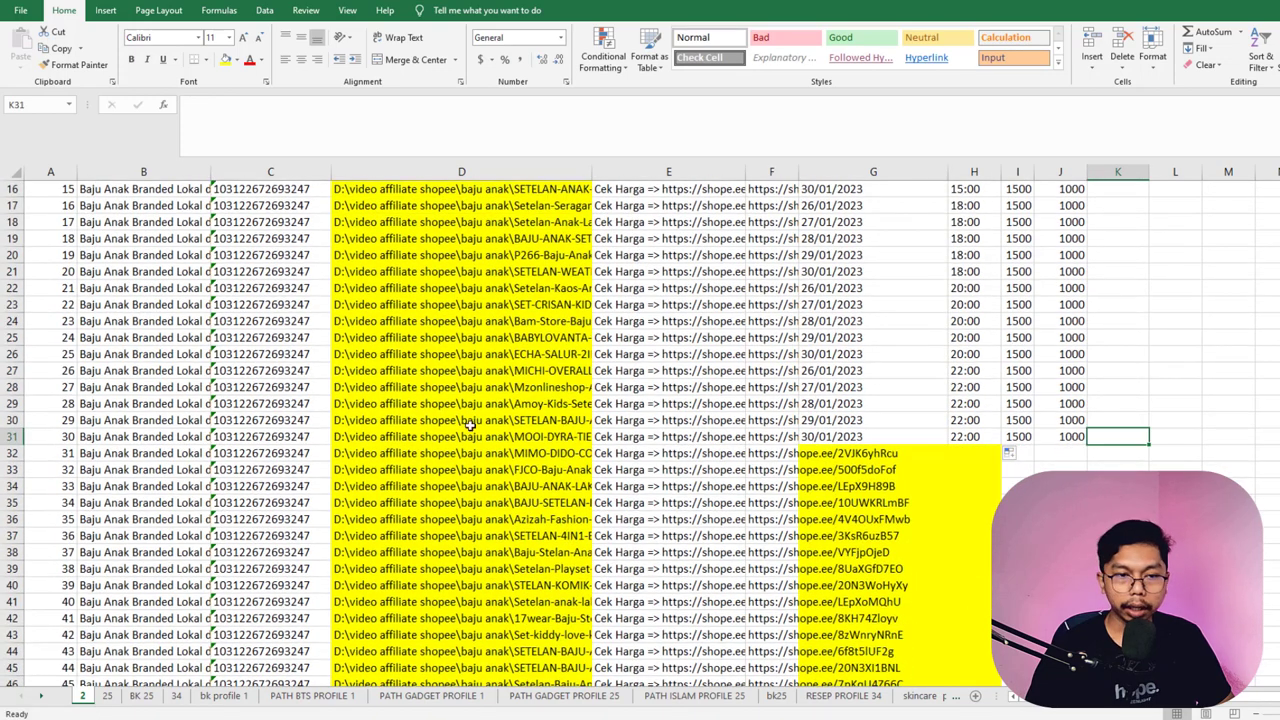
{"action": "left_click", "coordinate": [14, 420]}
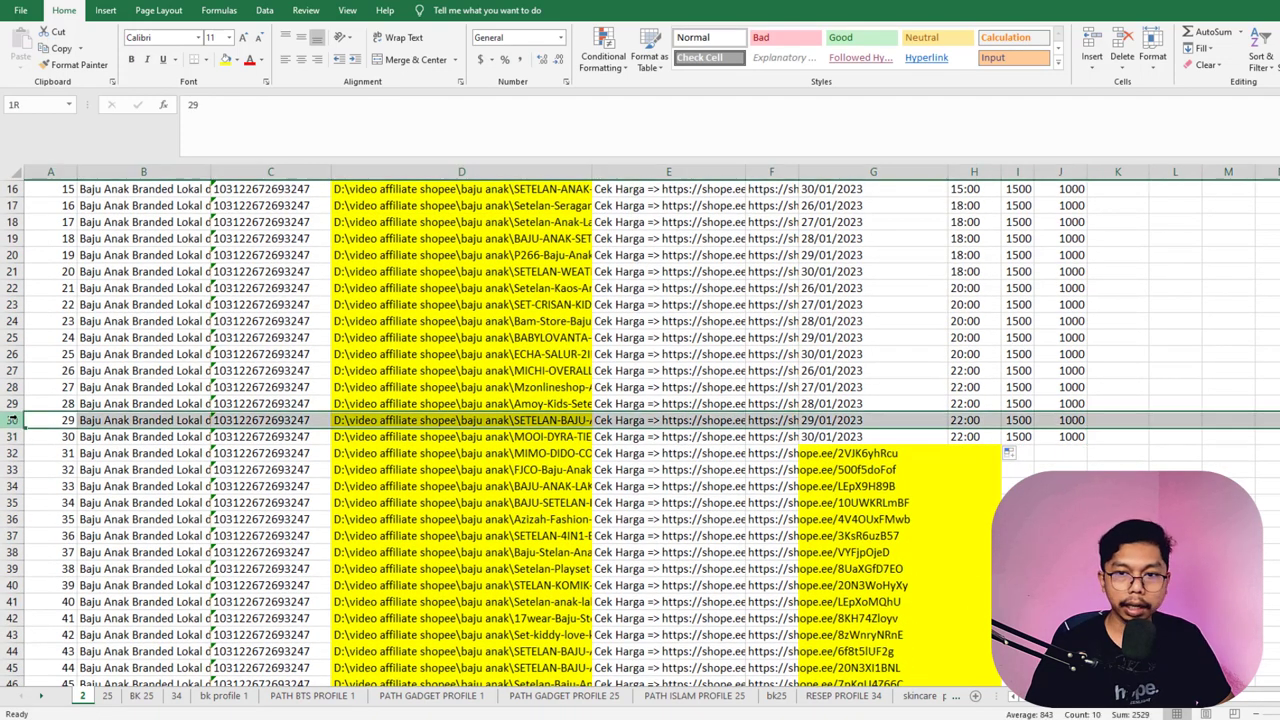
{"action": "left_click", "coordinate": [14, 436]}
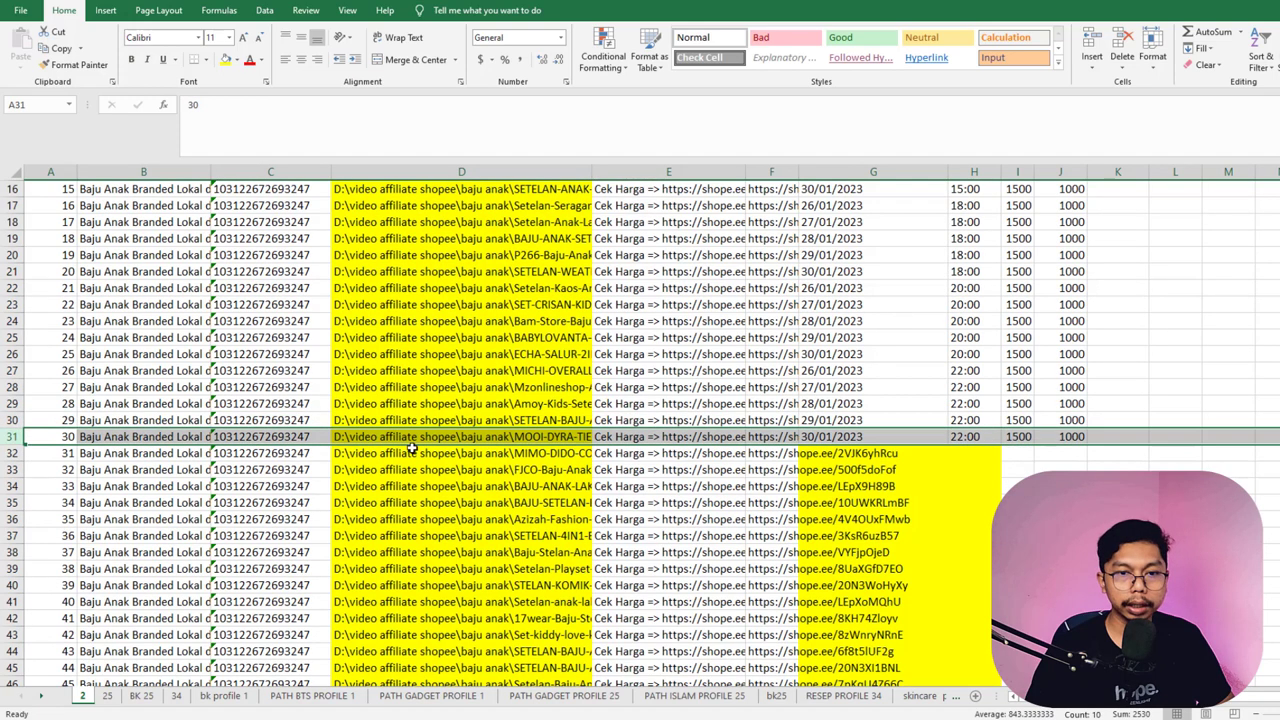
{"action": "scroll", "coordinate": [395, 453], "scroll_direction": "up", "scroll_amount": 5}
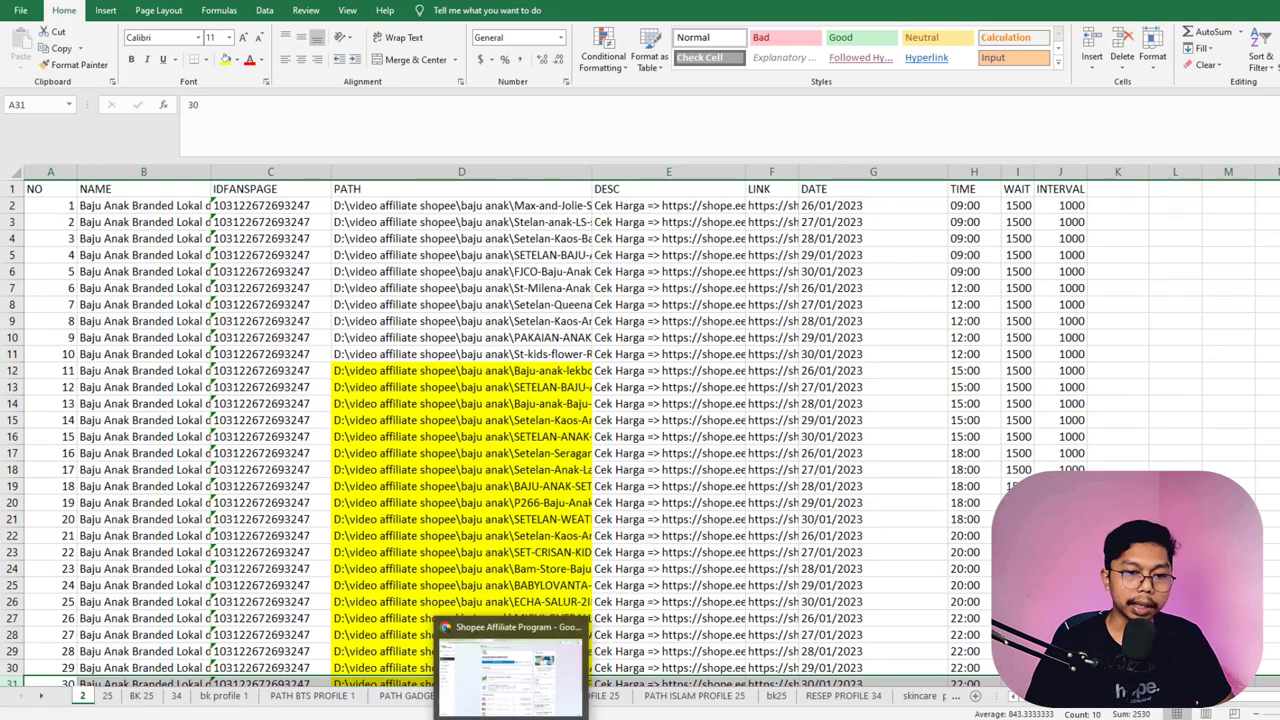
- Switch to Chrome, open chrome://version and highlight the profile path to identify the browser profile number
{"action": "left_click", "coordinate": [513, 694]}
{"action": "left_click", "coordinate": [515, 713]}
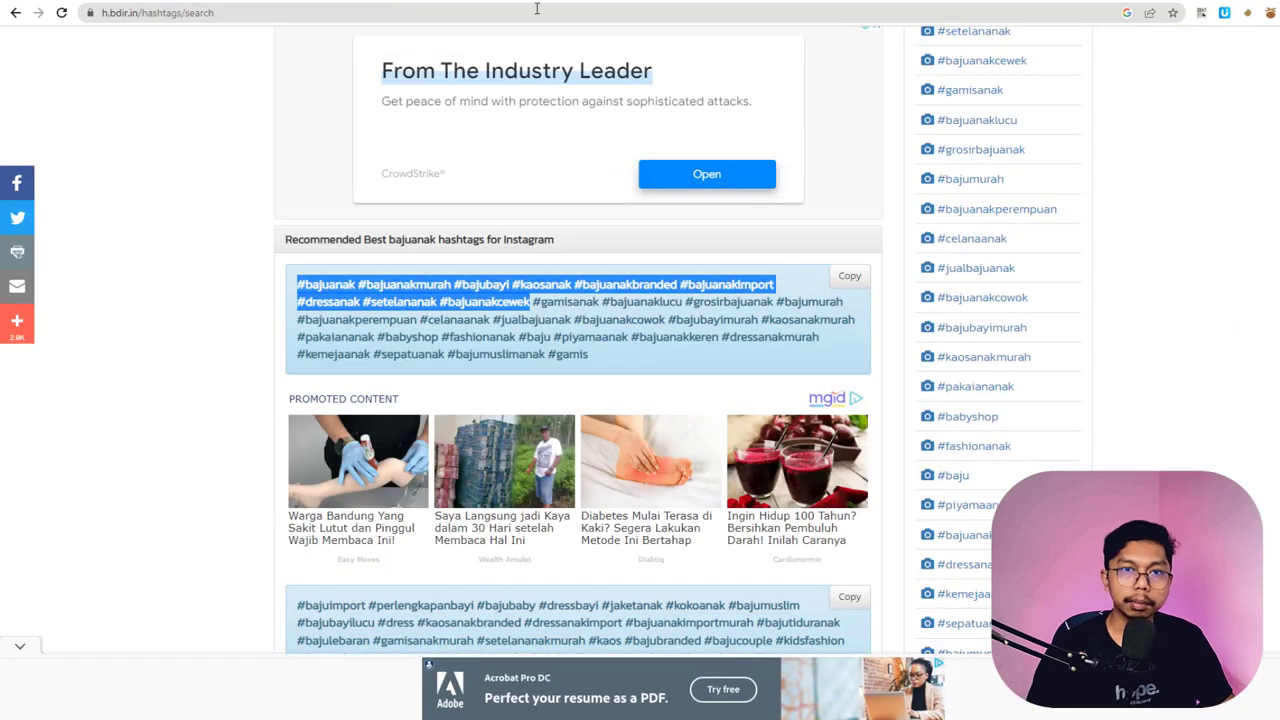
{"action": "left_click", "coordinate": [537, 17]}
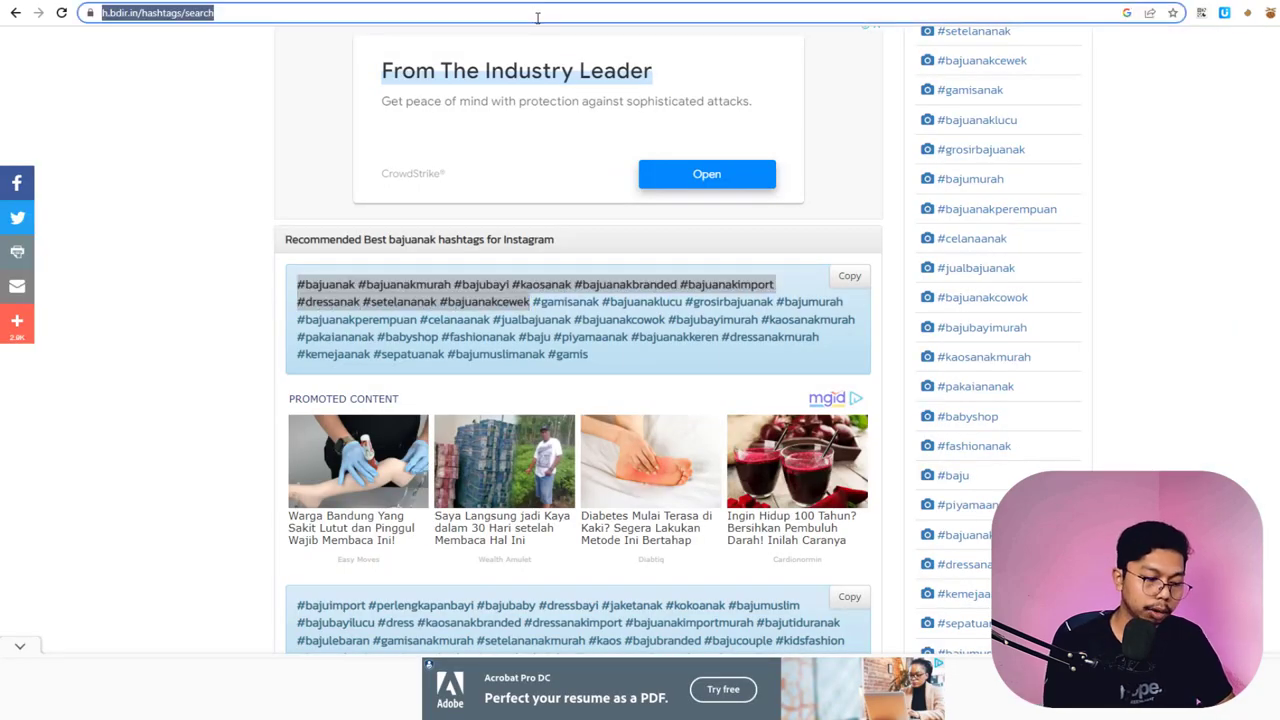
{"action": "type", "text": "st"}
{"action": "key", "text": "BackSpace"}
{"action": "key", "text": "BackSpace"}
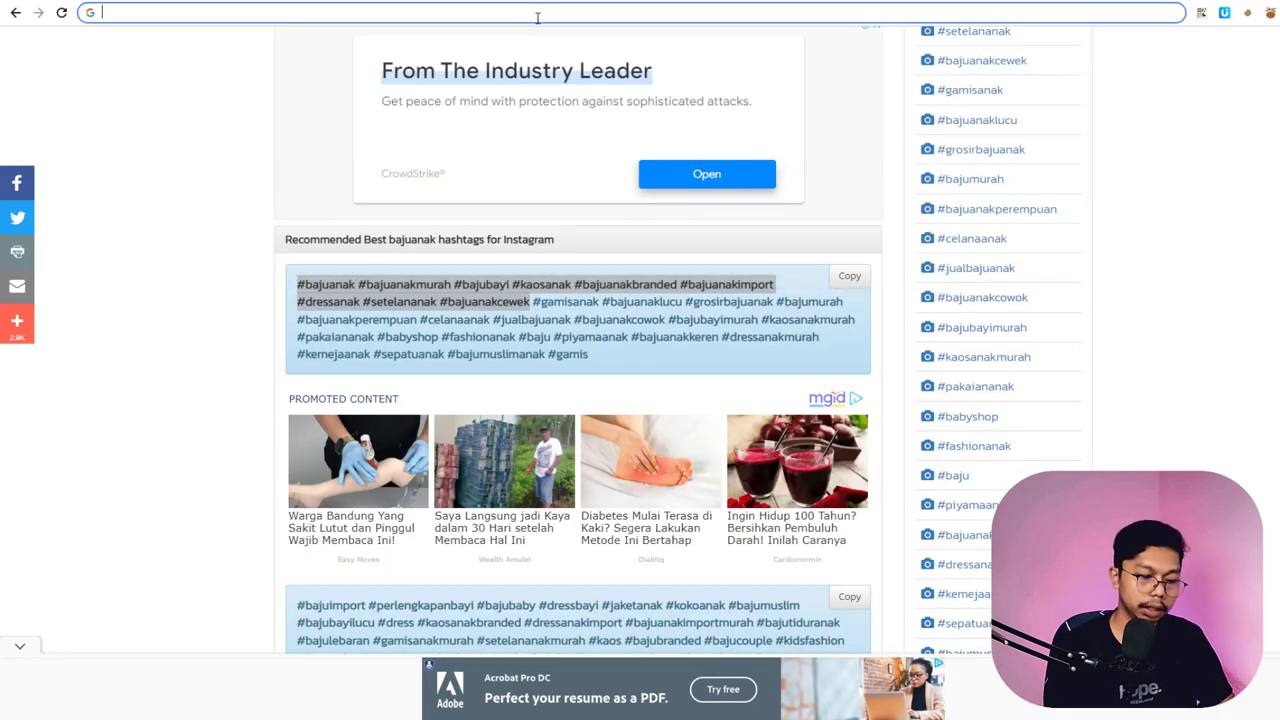
{"action": "type", "text": "cho"}
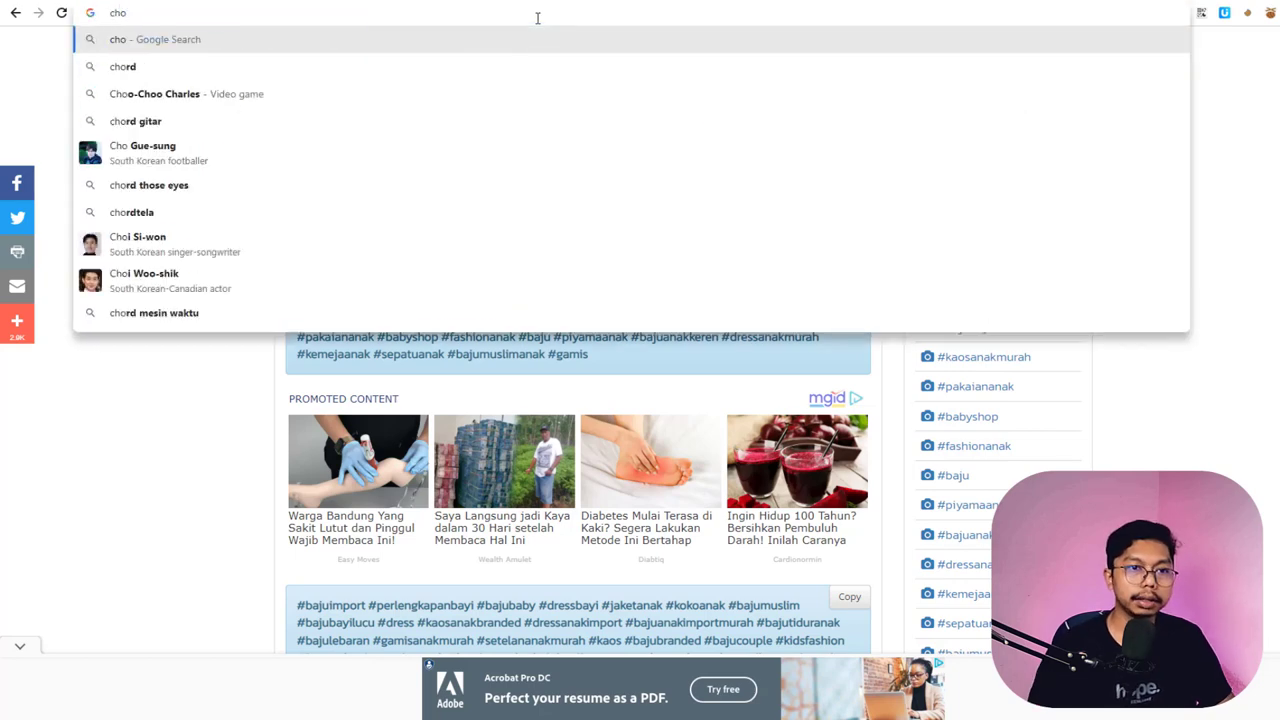
{"action": "key", "text": "BackSpace"}
{"action": "type", "text": "rom"}
{"action": "key", "text": "BackSpace"}
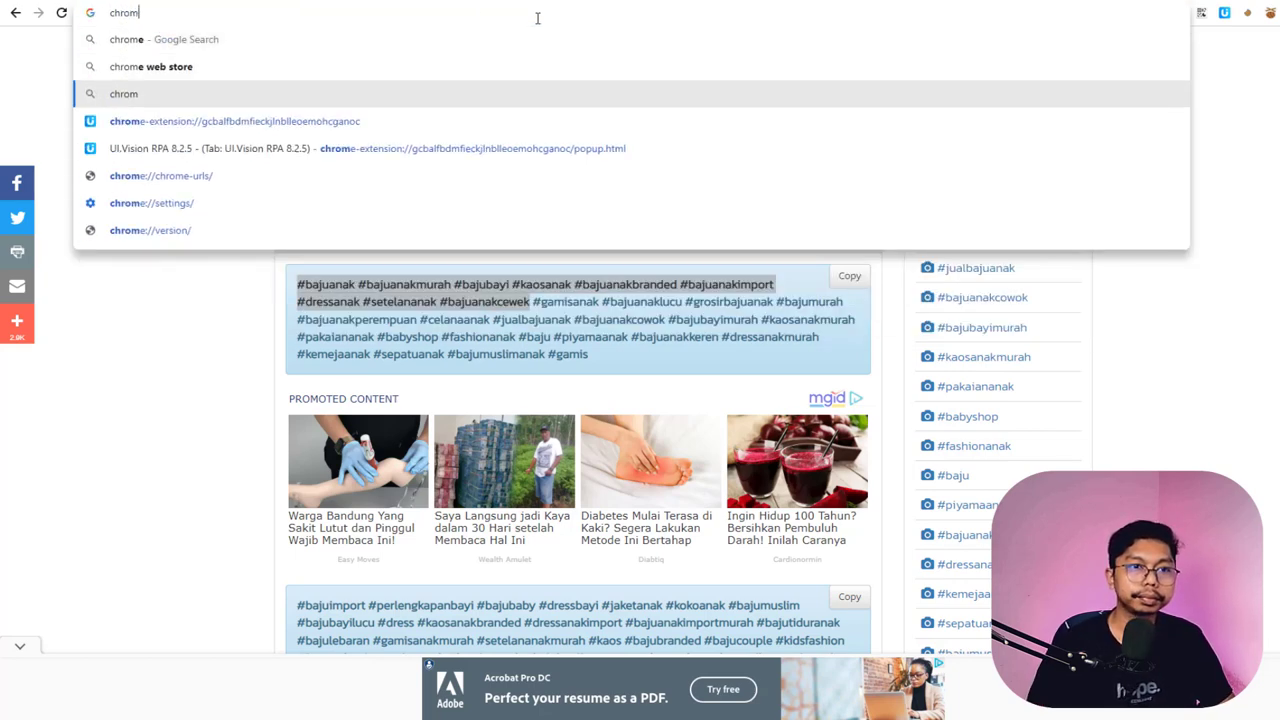
{"action": "key", "text": "Down"}
{"action": "key", "text": "Down"}
{"action": "key", "text": "Down"}
{"action": "key", "text": "Down"}
{"action": "key", "text": "Down"}
{"action": "key", "text": "Return"}
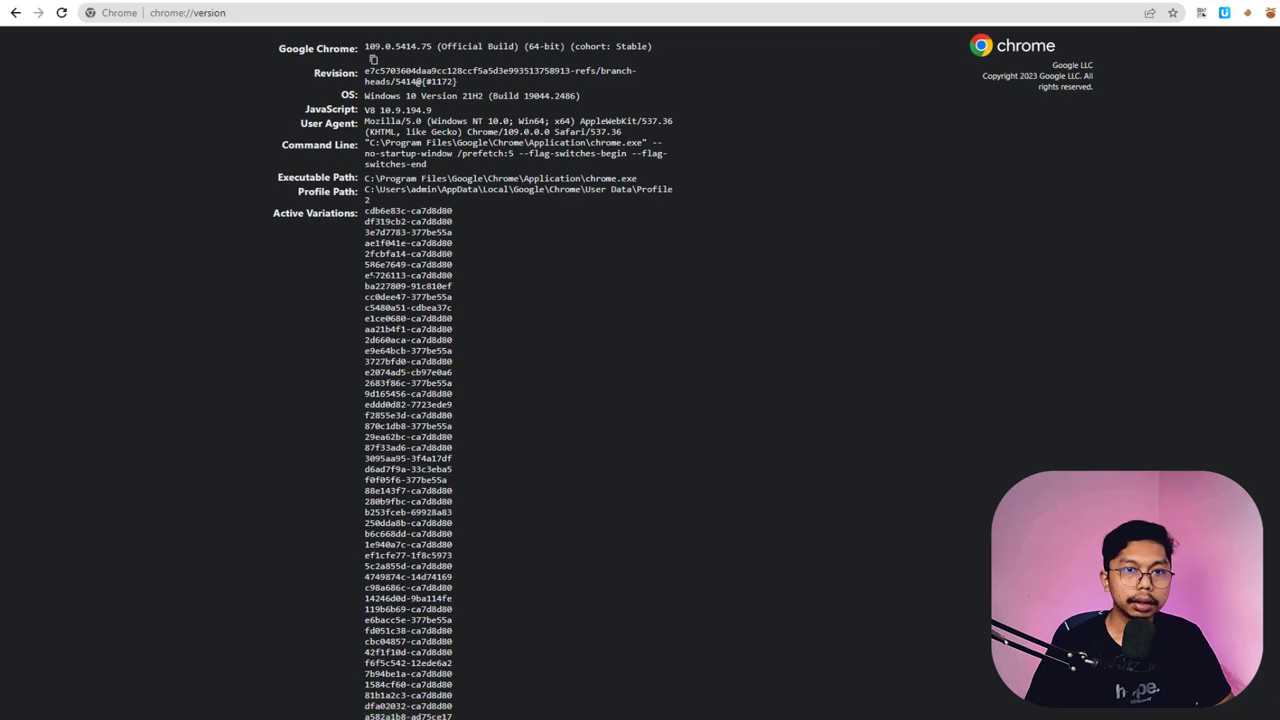
{"action": "triple_click", "coordinate": [368, 190]}
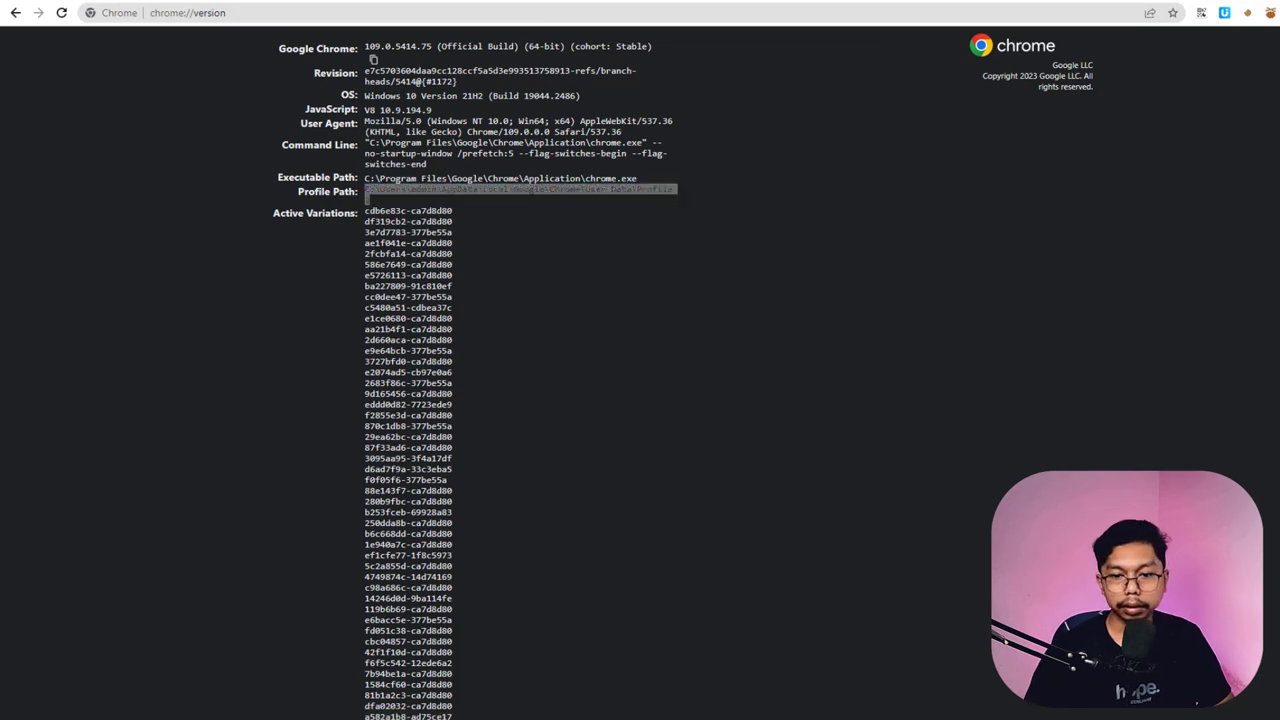
- Return to the Excel schedule and review sheet 2 down to the rows without dates and times
{"action": "left_click", "coordinate": [685, 688]}
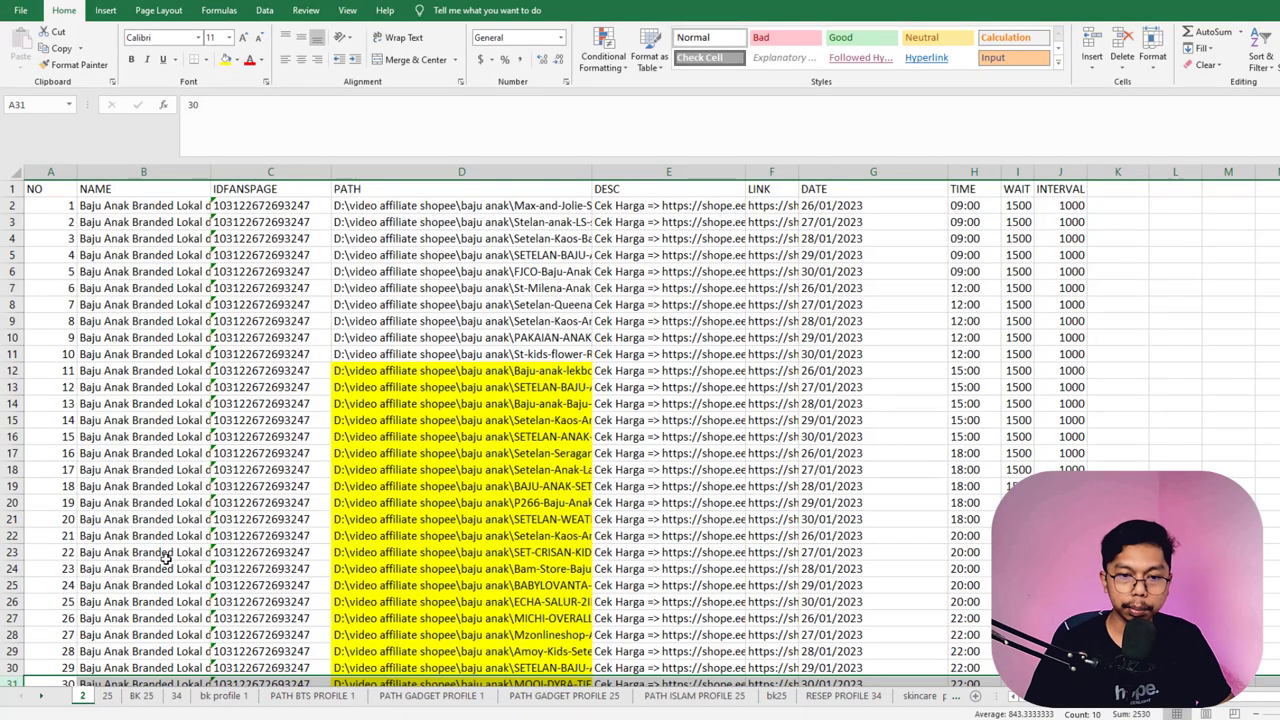
{"action": "left_click", "coordinate": [186, 490]}
{"action": "scroll", "coordinate": [200, 495], "scroll_direction": "down", "scroll_amount": 7}
{"action": "left_click", "coordinate": [1008, 404]}
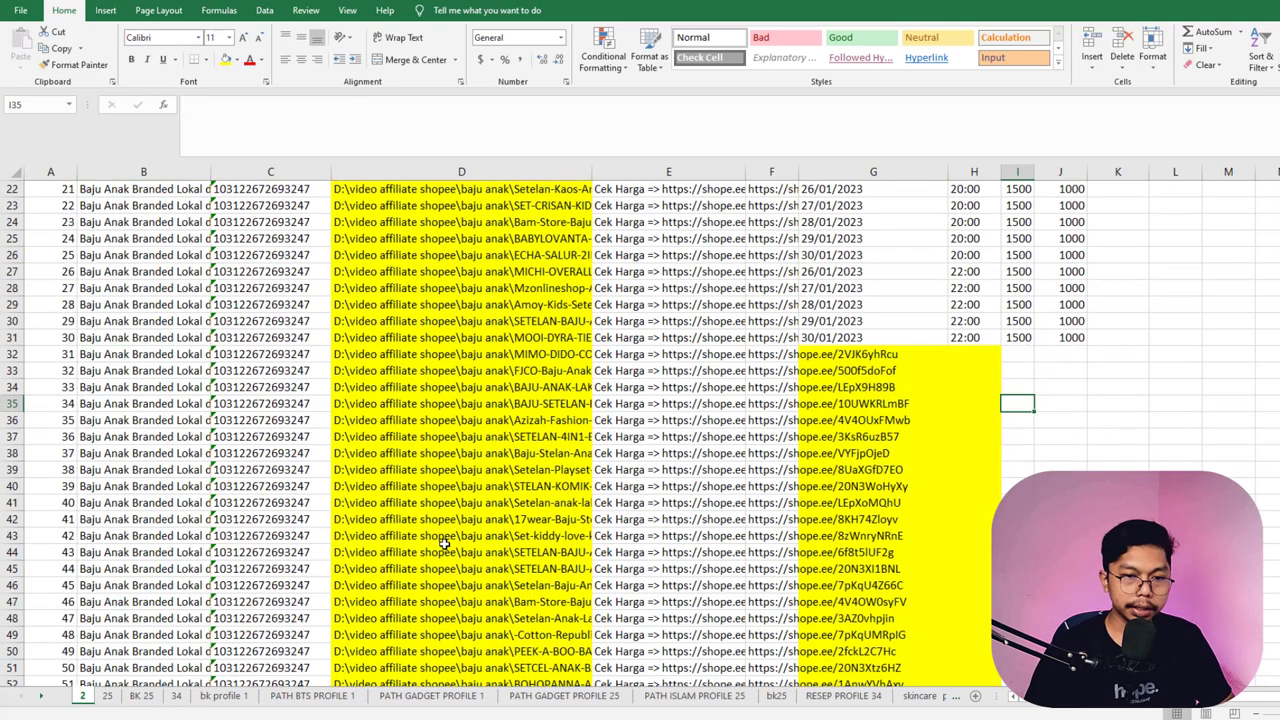
{"action": "key", "text": "alt+Tab"}
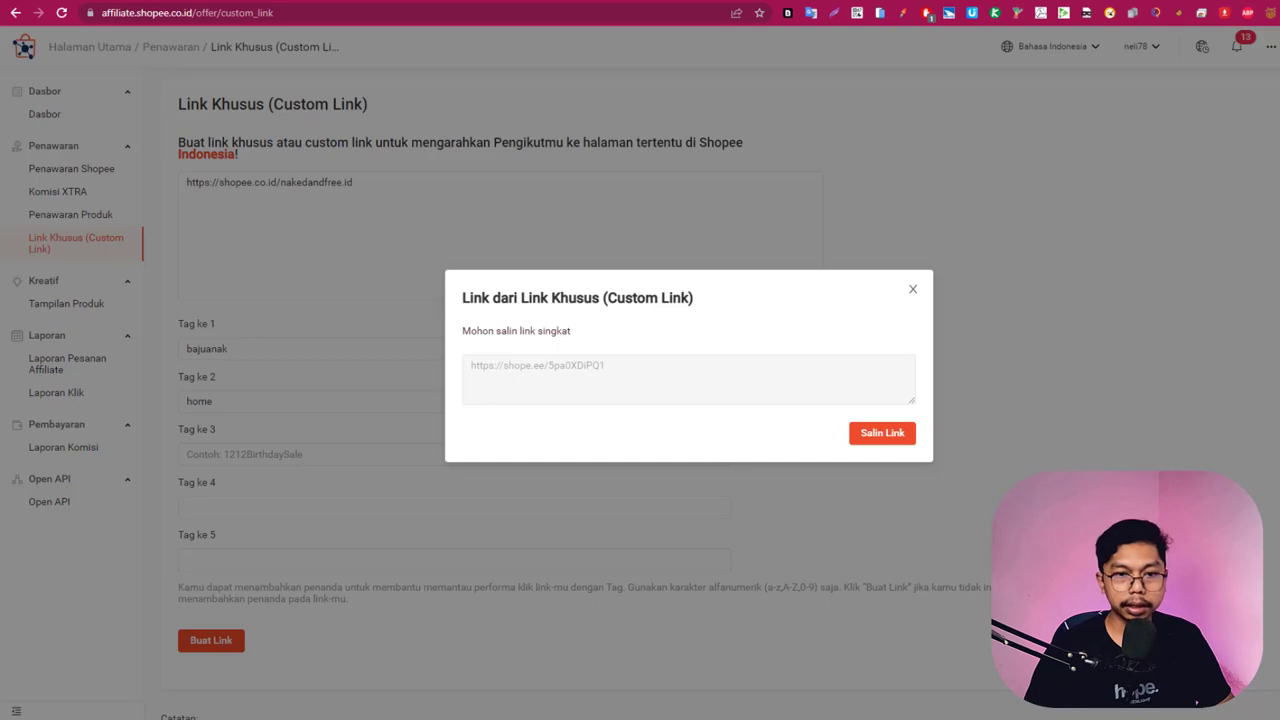
{"action": "key", "text": "alt+Tab"}
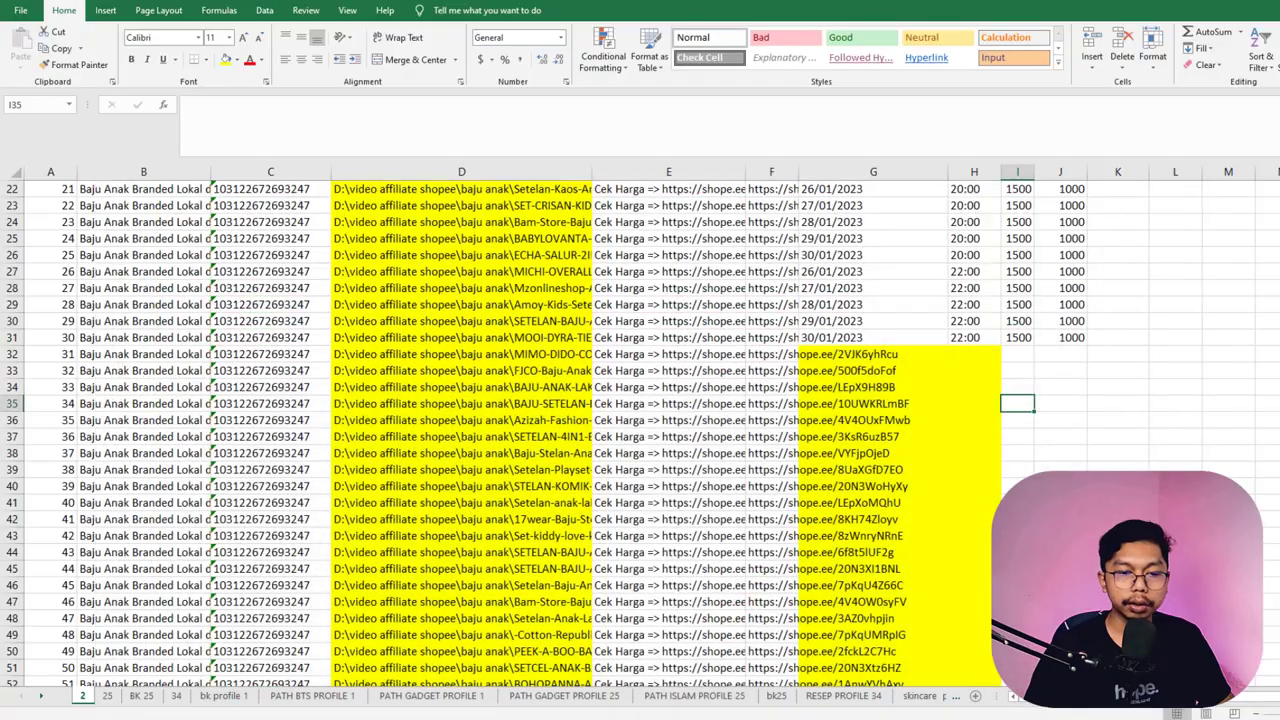
- Switch to the auto reels folder in File Explorer and close the open Chrome windows
{"action": "mouse_move", "coordinate": [245, 650]}
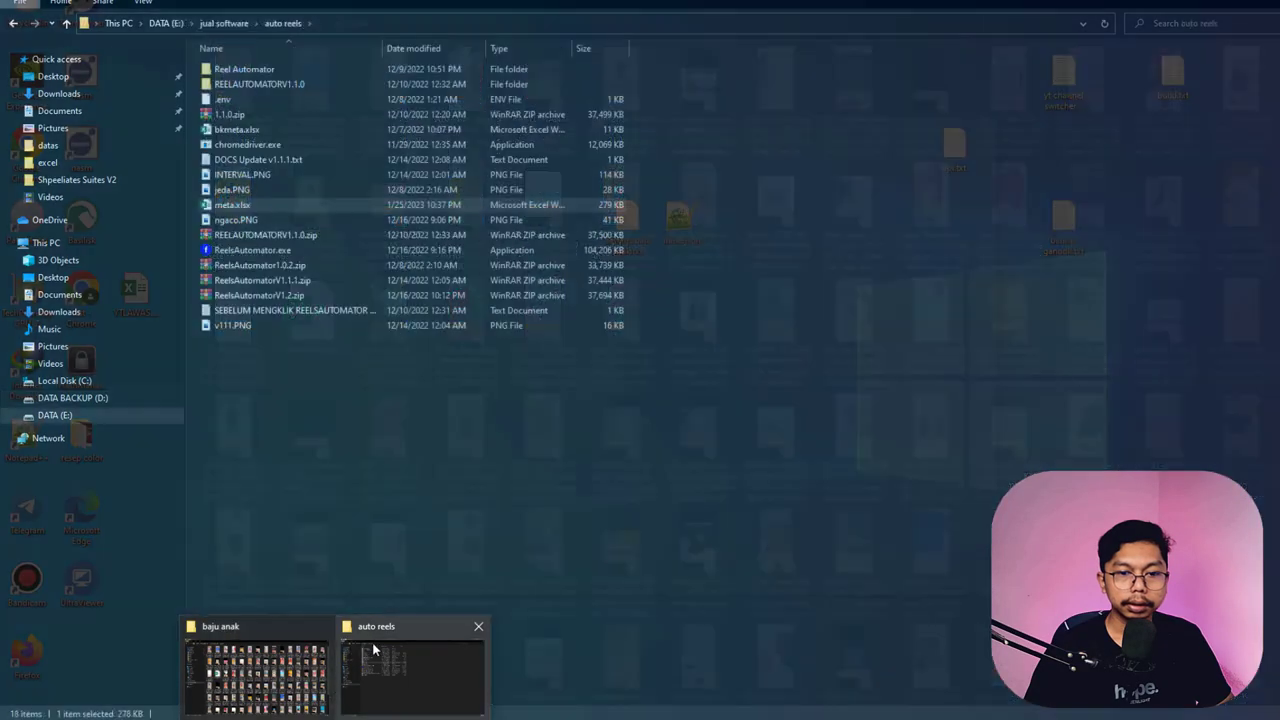
{"action": "left_click", "coordinate": [385, 665]}
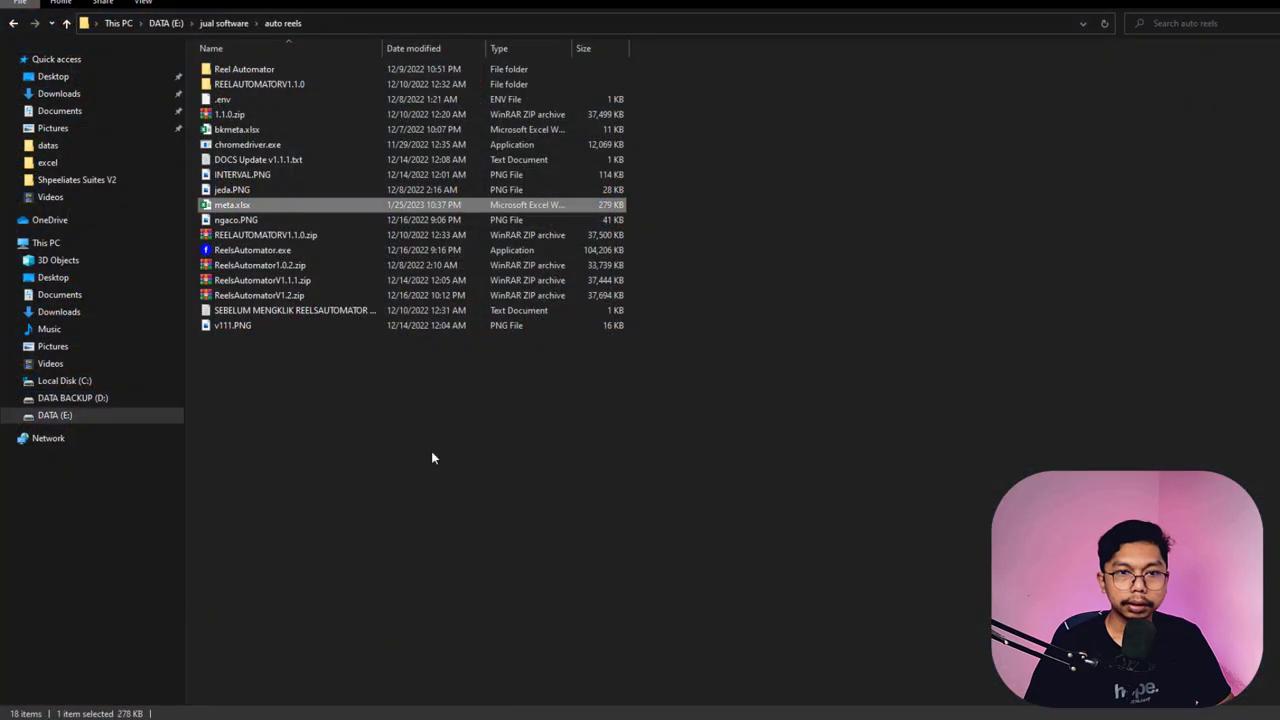
{"action": "right_click", "coordinate": [512, 716]}
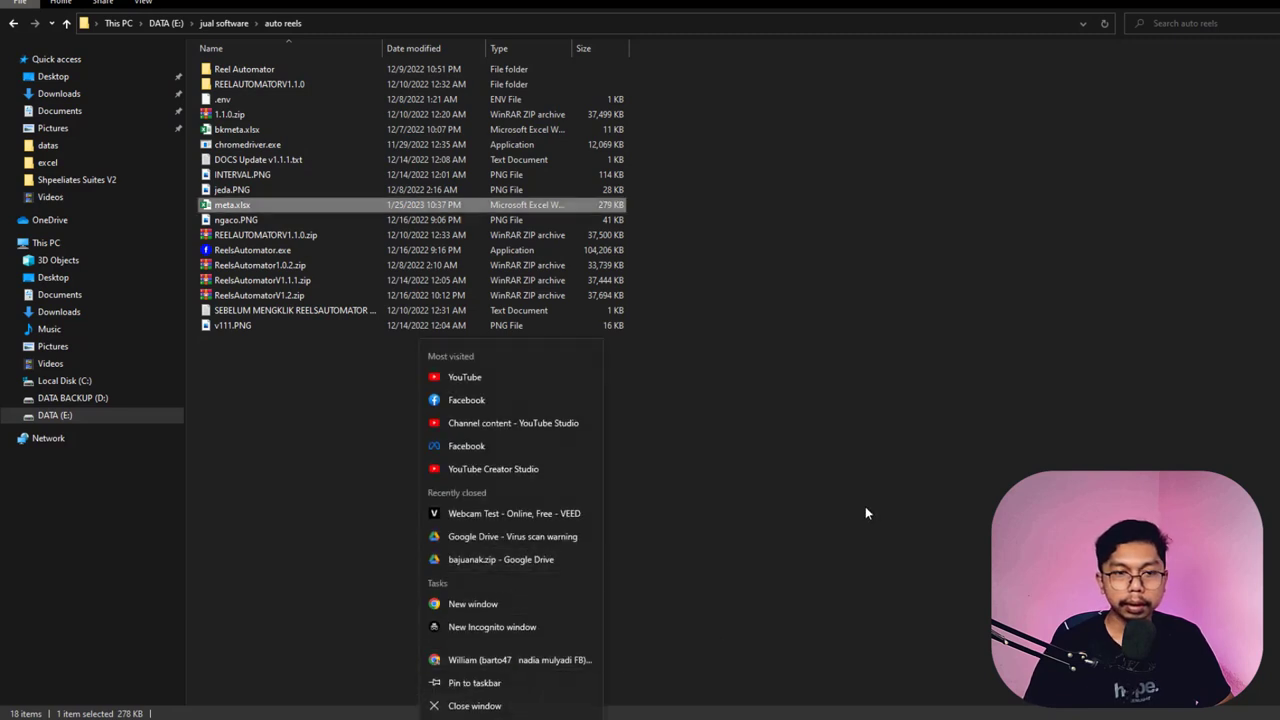
{"action": "left_click", "coordinate": [481, 714]}
{"action": "right_click", "coordinate": [510, 714]}
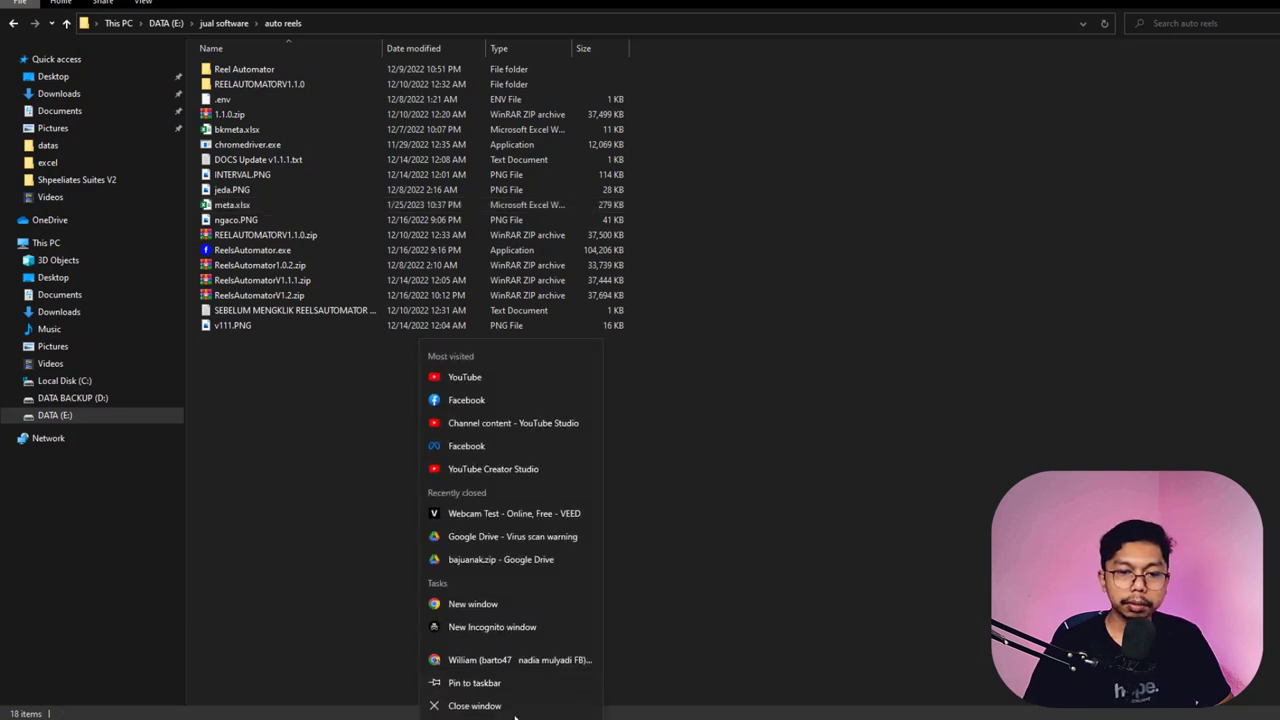
{"action": "left_click", "coordinate": [508, 712]}
{"action": "left_click", "coordinate": [402, 712]}
{"action": "right_click", "coordinate": [405, 712]}
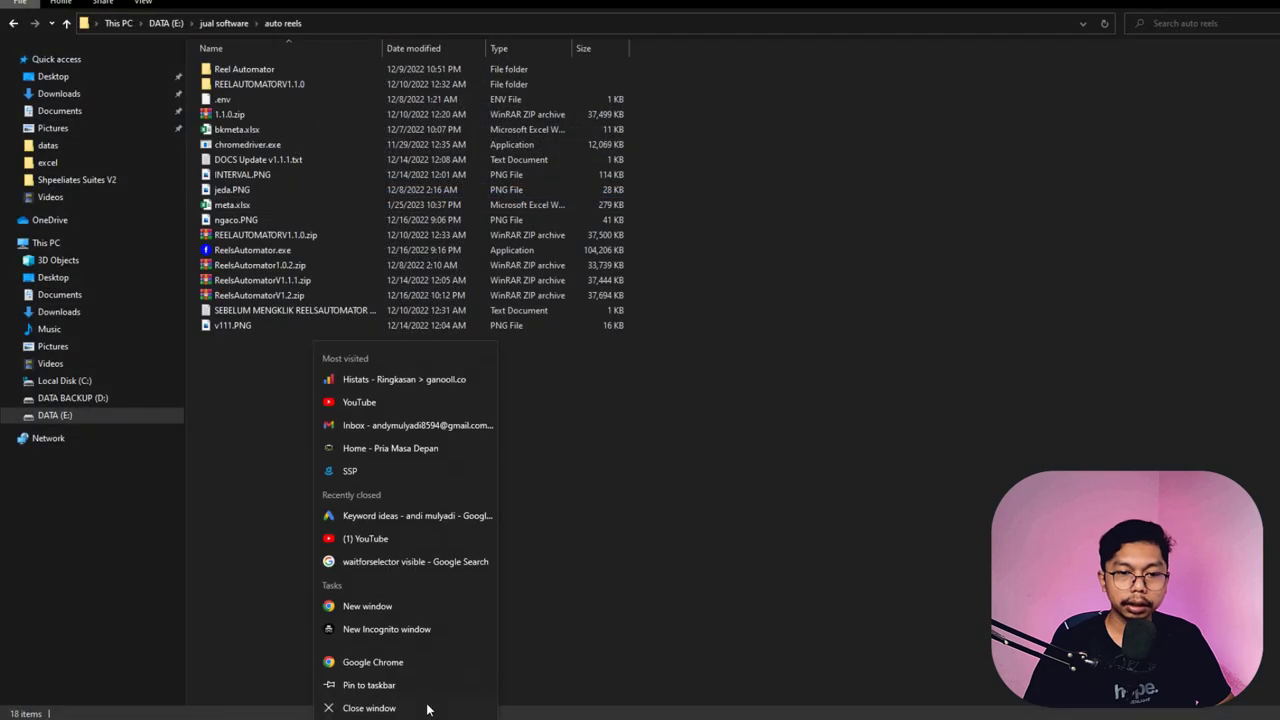
{"action": "left_click", "coordinate": [428, 706]}
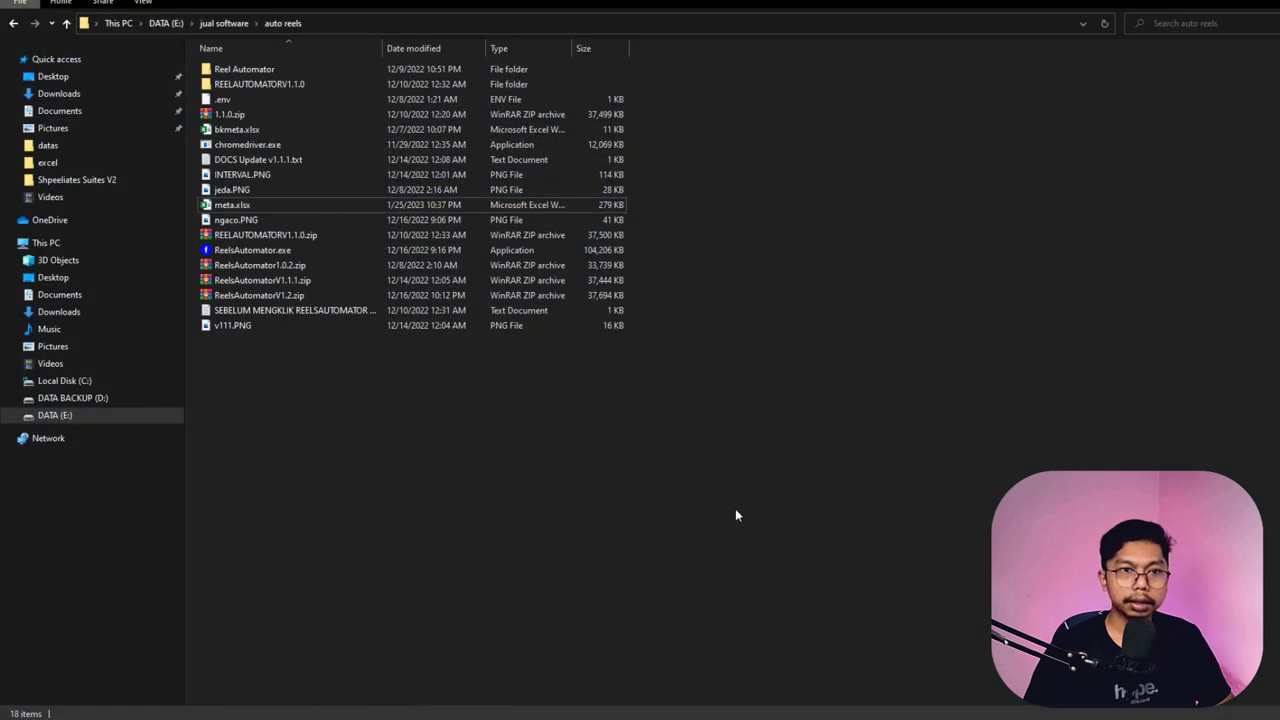
- Launch ReelsAutomator.exe from the auto reels folder and choose the Meta Version
{"action": "left_click", "coordinate": [256, 251]}
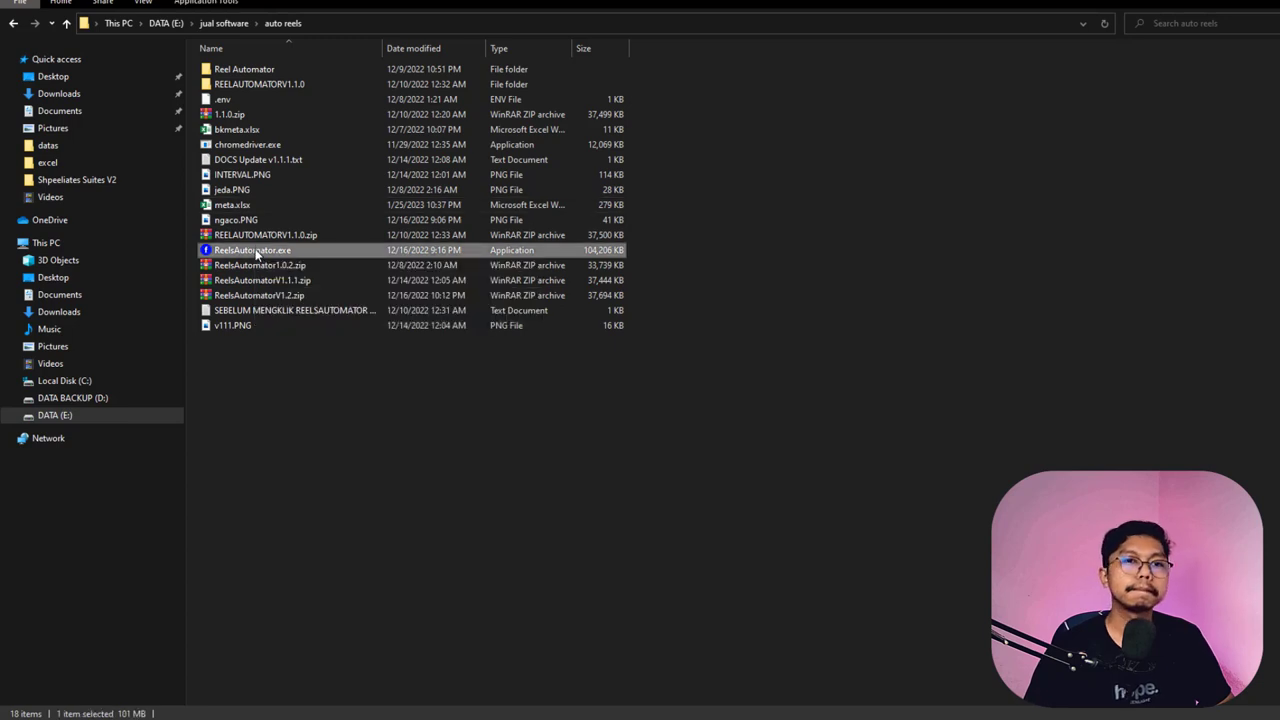
{"action": "double_click", "coordinate": [256, 252]}
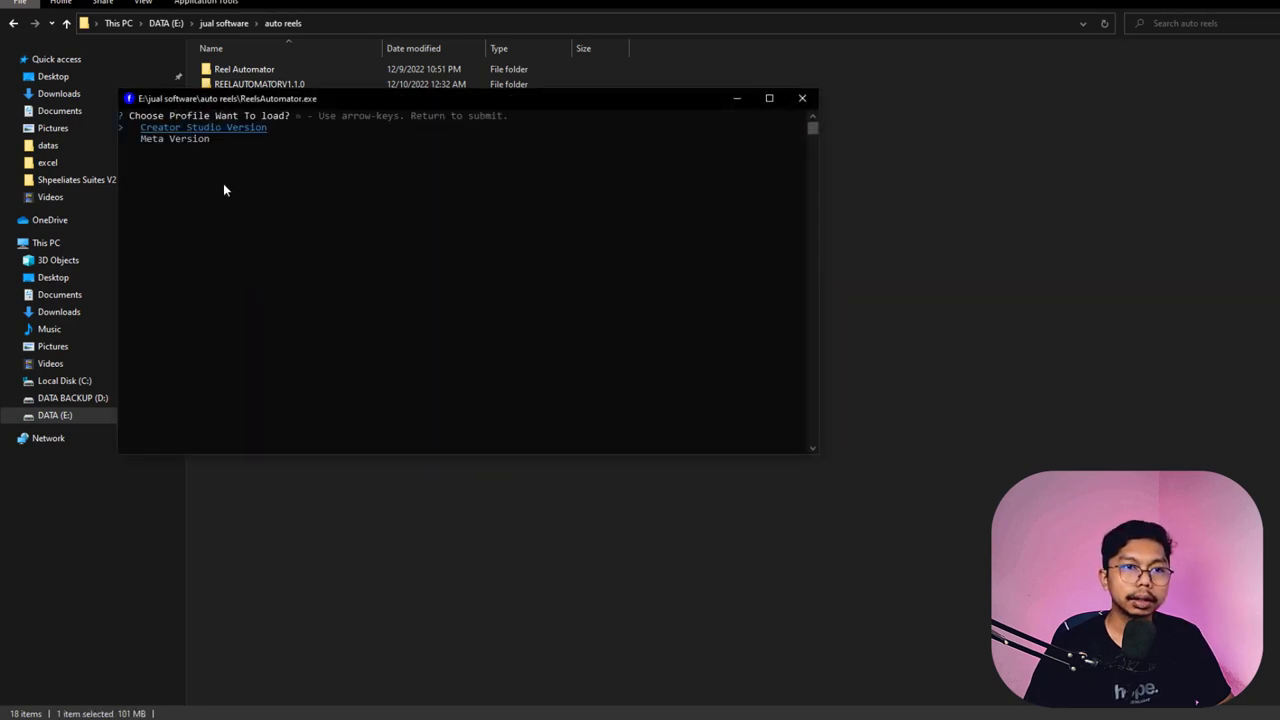
{"action": "key", "text": "Down"}
{"action": "key", "text": "Return"}
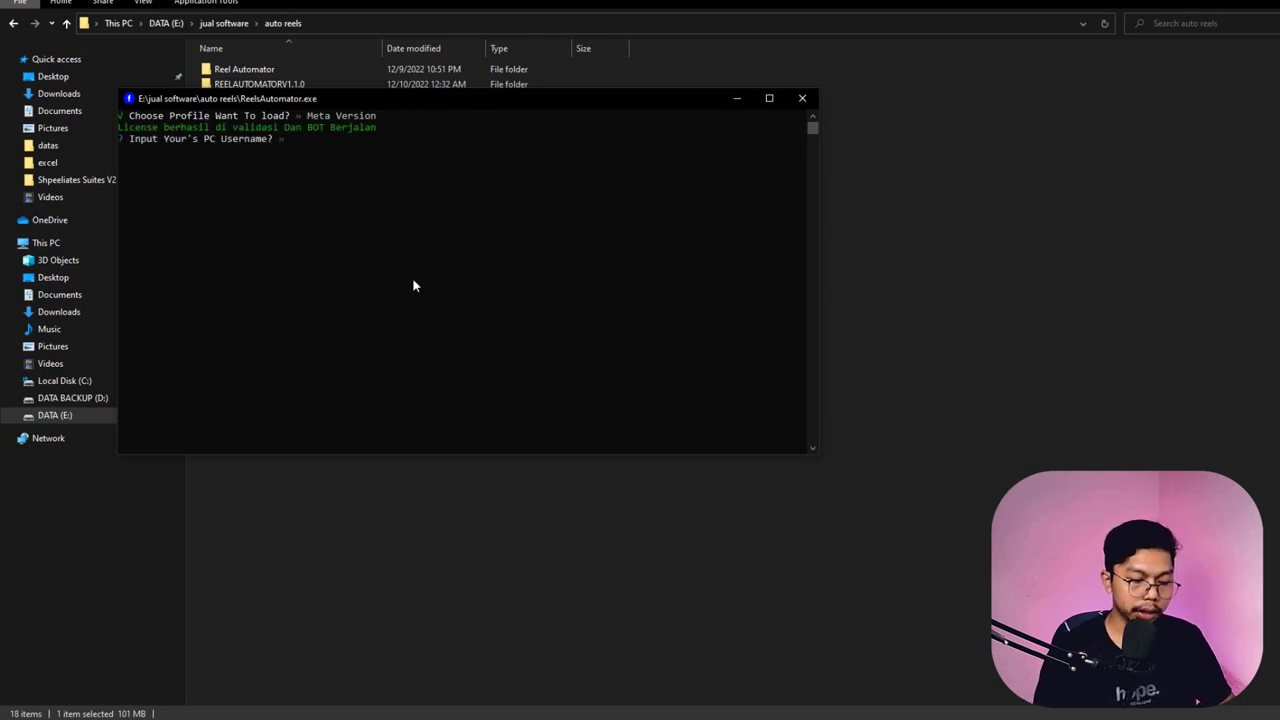
- Enter admin as the PC username, load profile 2 and confirm running the bot
{"action": "type", "text": "admin"}
{"action": "key", "text": "Return"}
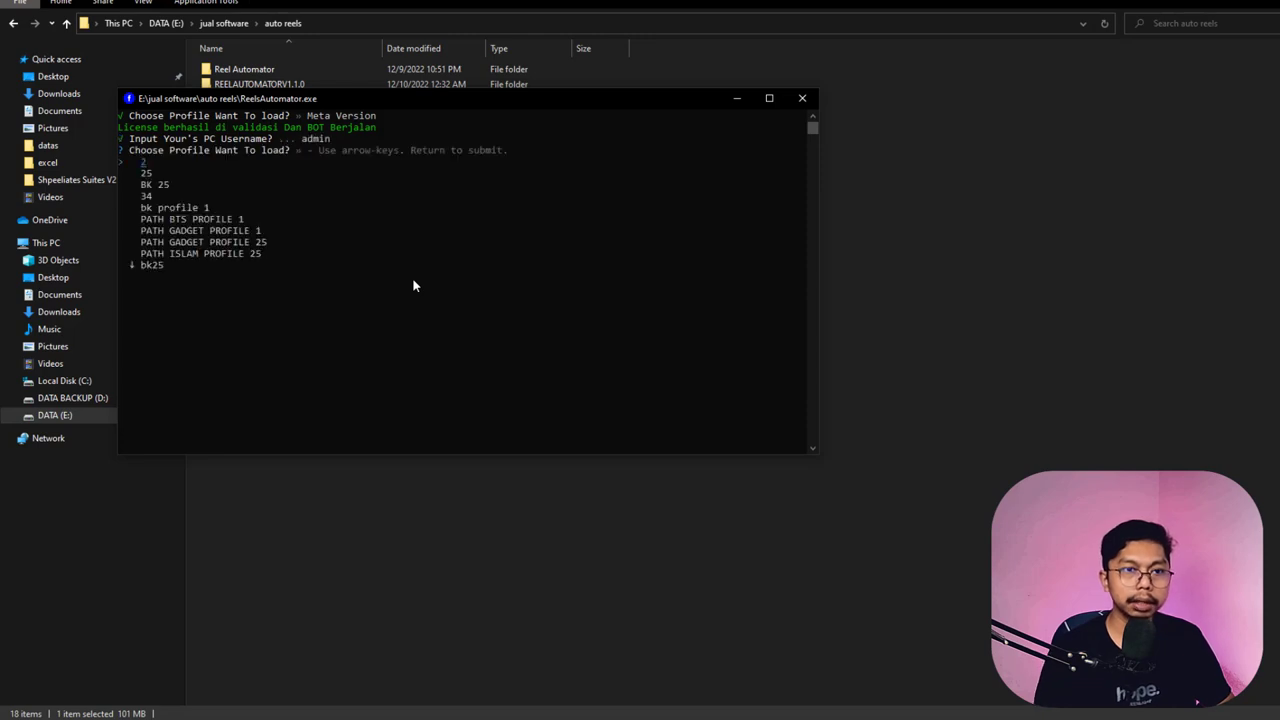
{"action": "key", "text": "Return"}
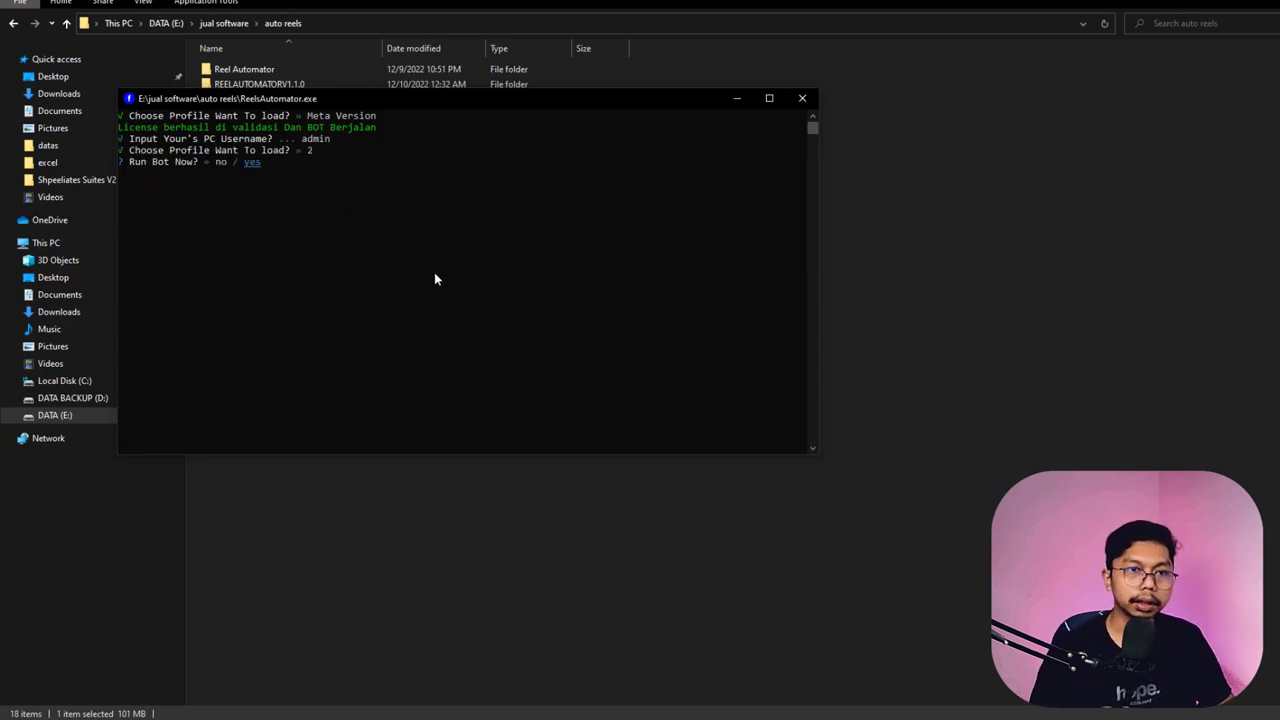
{"action": "key", "text": "Return"}
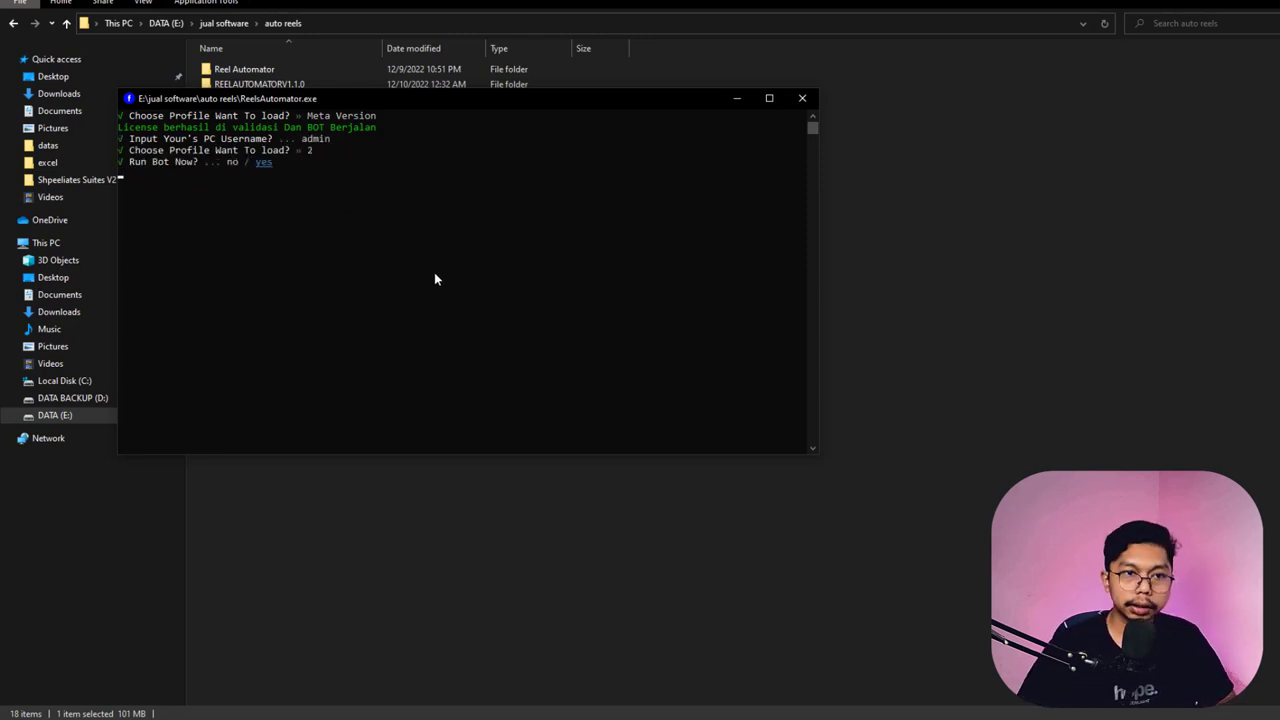